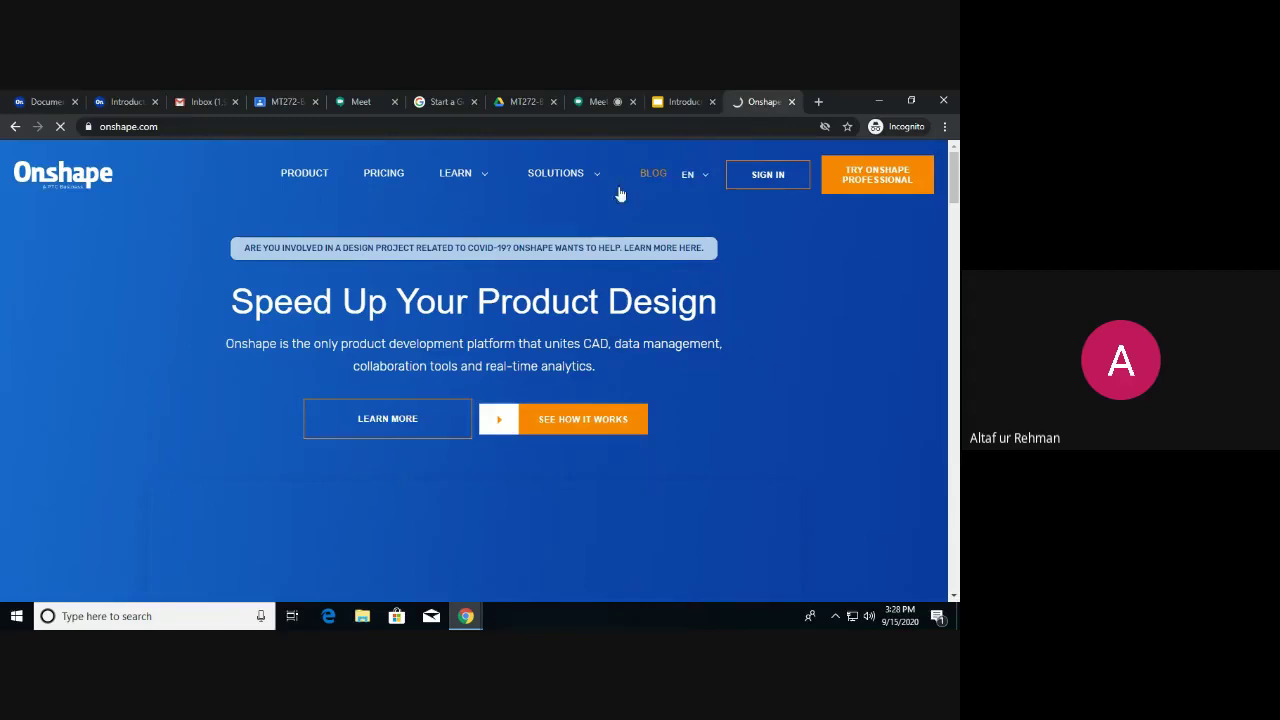
# Accept the onshape.com cookie banner and scroll back to the 'Speed Up Your Product Design' hero.
pyautogui.scroll(-3, 706, 250)
pyautogui.scroll(-1, 706, 250)
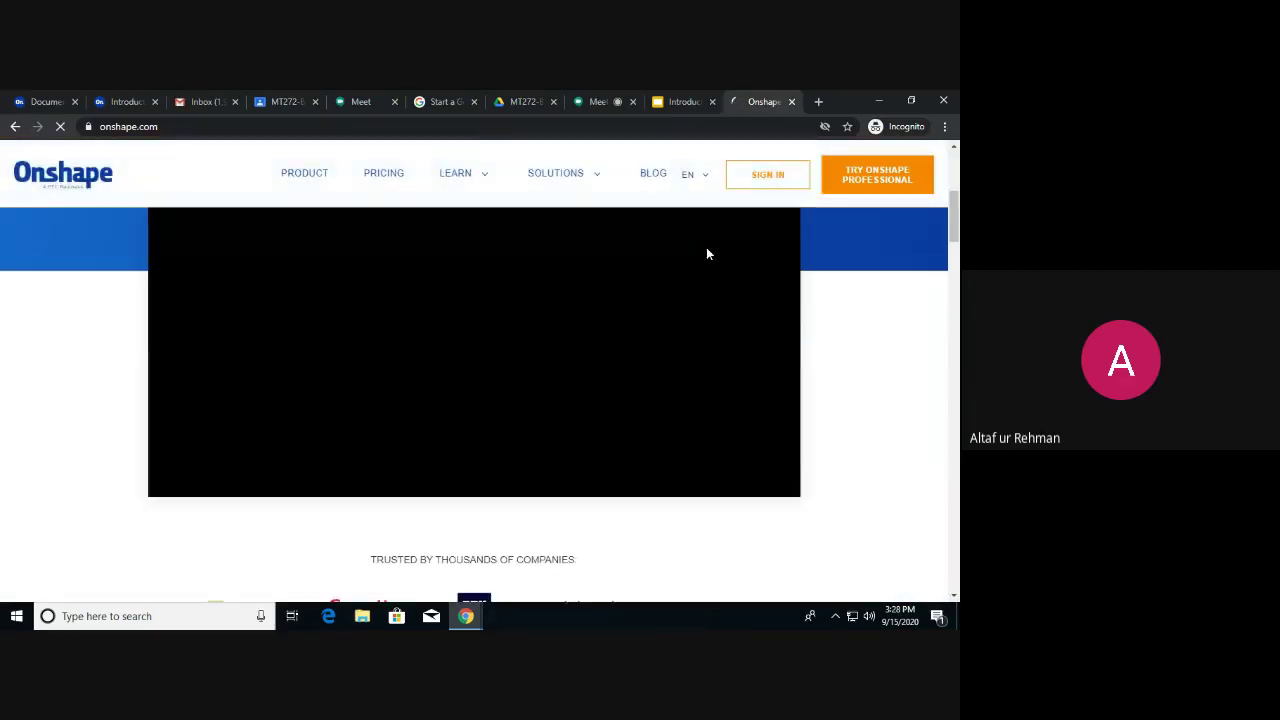
pyautogui.scroll(-2, 706, 250)
pyautogui.scroll(-3, 706, 255)
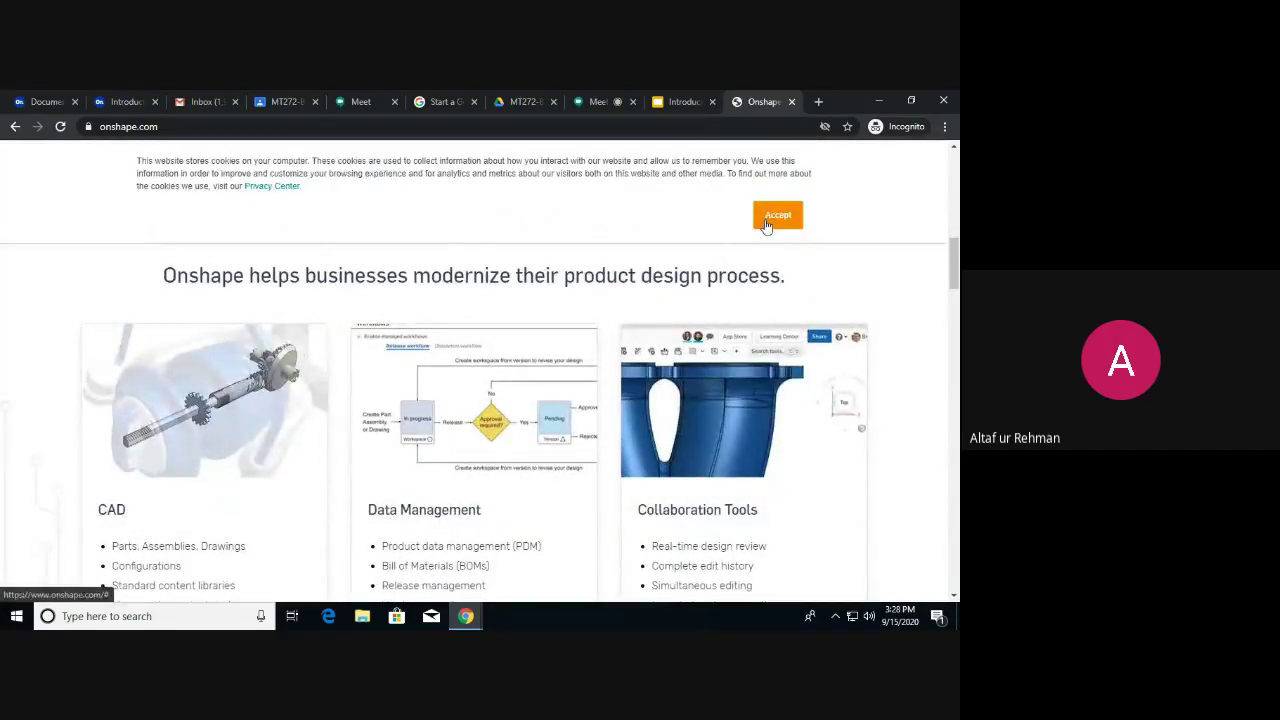
pyautogui.click(777, 216)
pyautogui.scroll(5, 653, 270)
pyautogui.scroll(2, 577, 228)
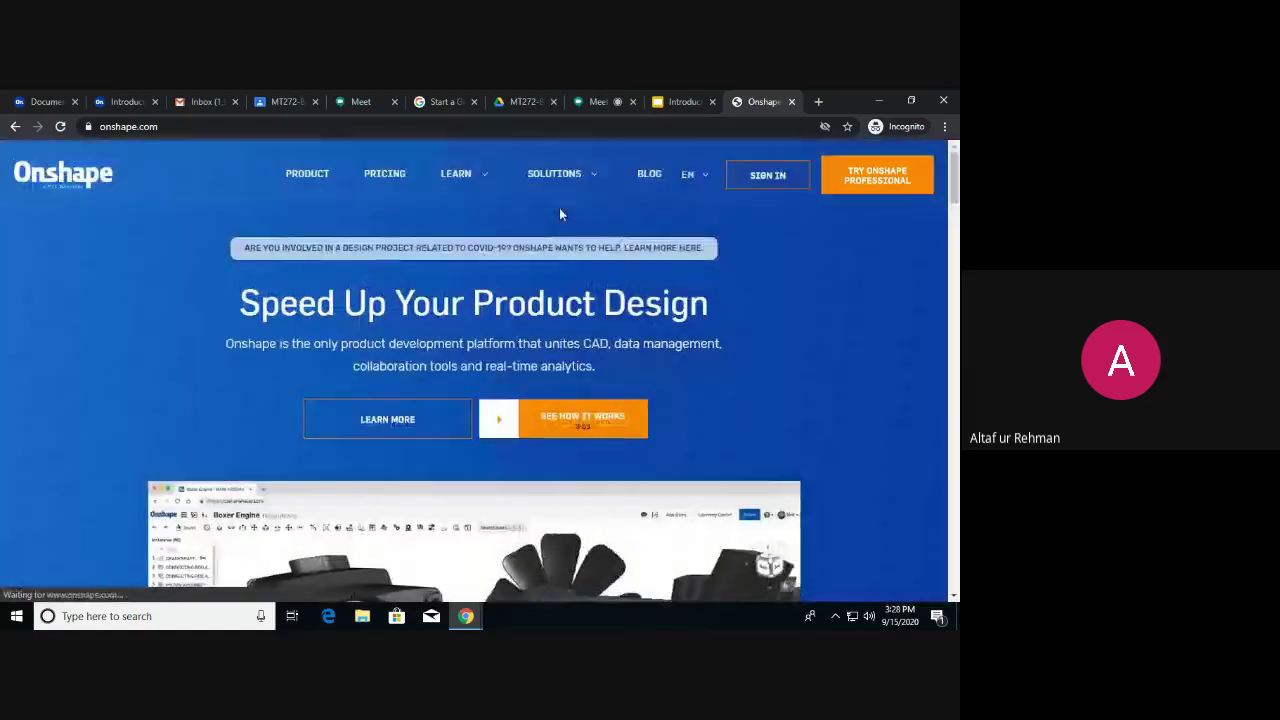
pyautogui.moveTo(587, 177)
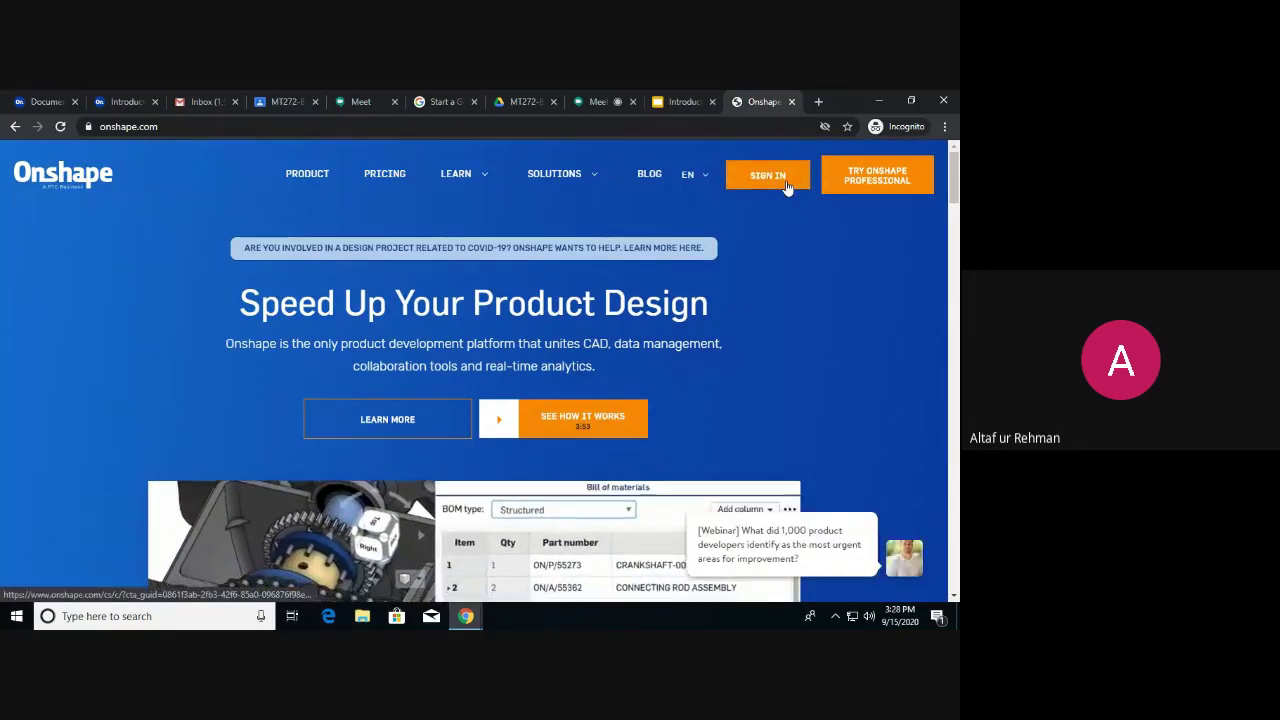
# Sign in, browse the My Onshape documents list, then go back to onshape.com.
pyautogui.click(690, 253)
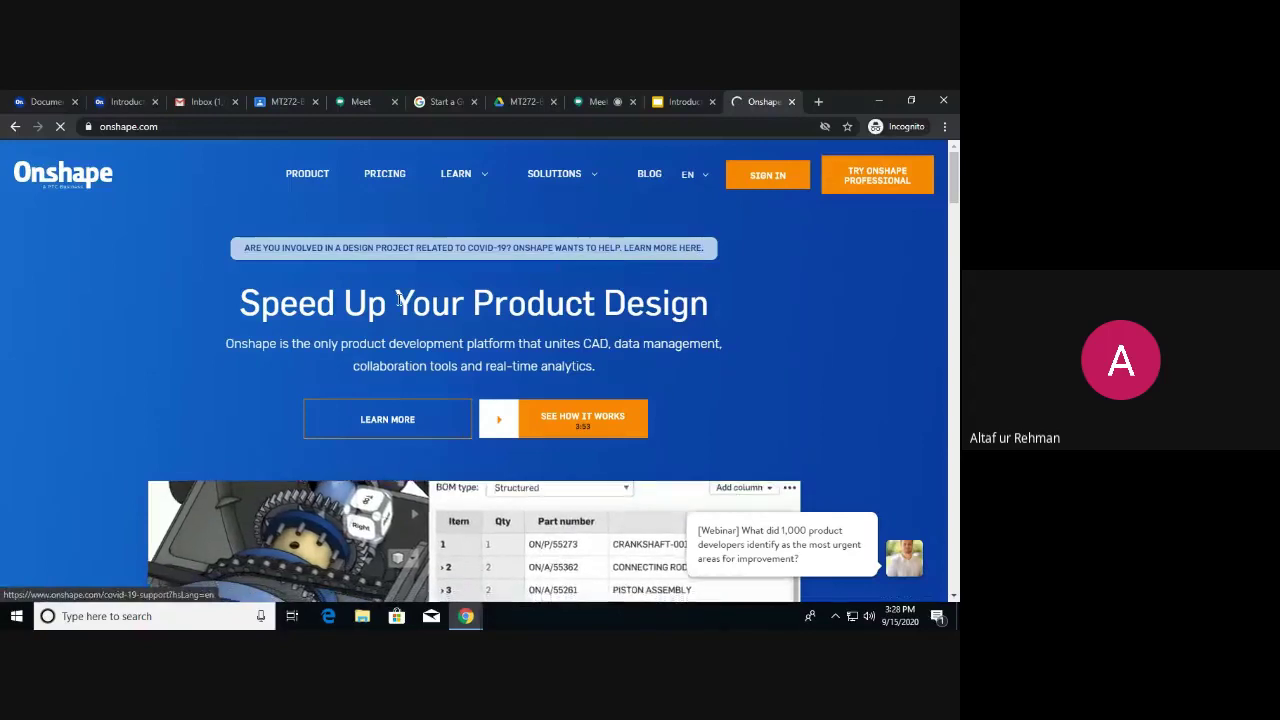
pyautogui.scroll(-6, 395, 295)
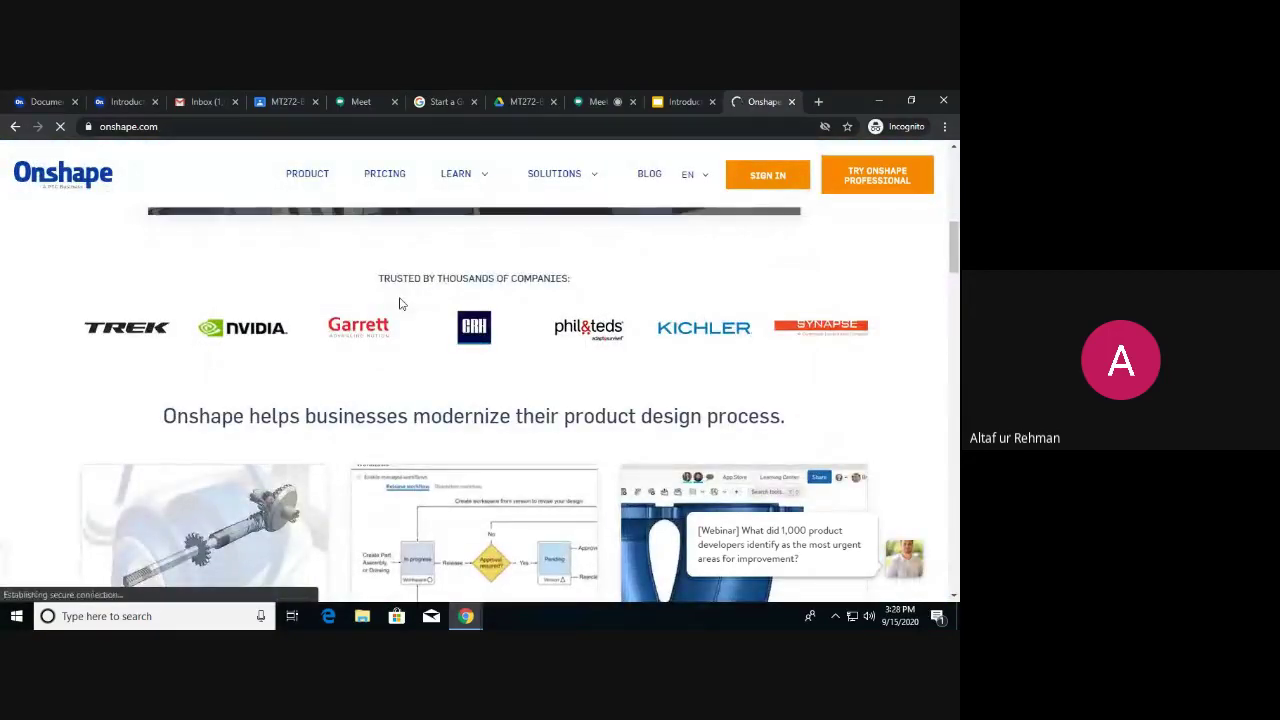
pyautogui.scroll(-8, 399, 303)
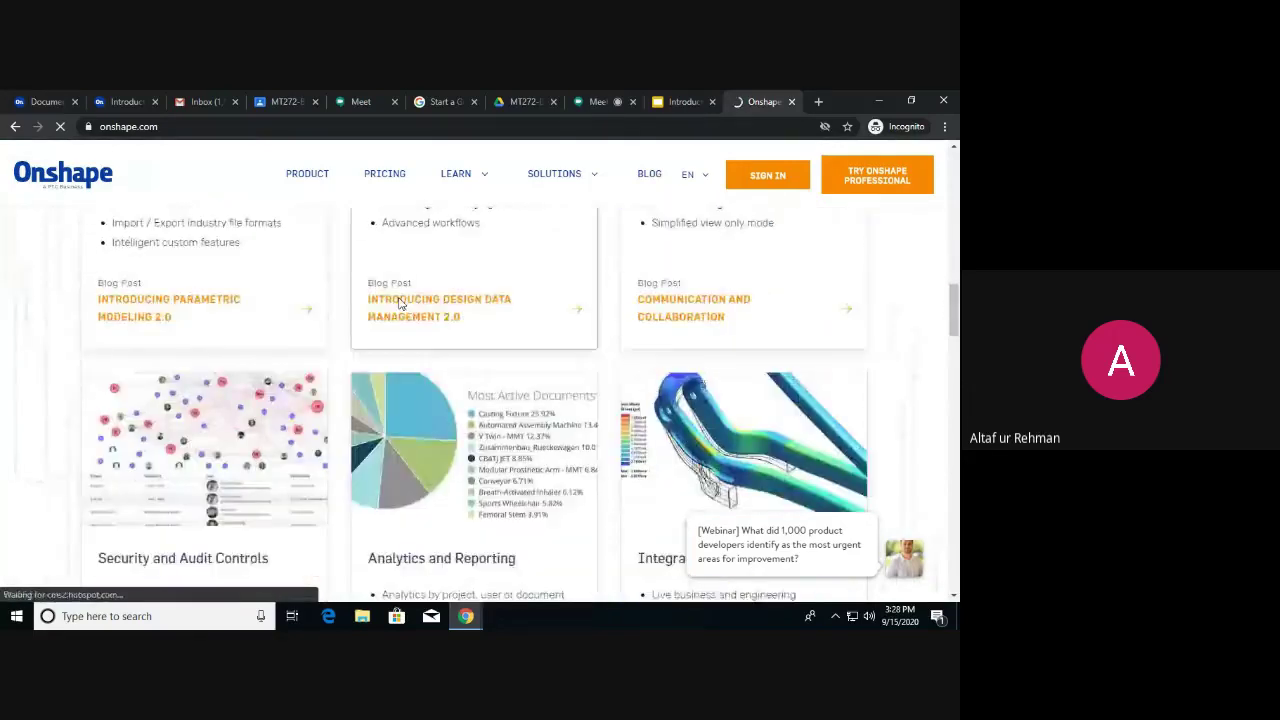
pyautogui.scroll(-10, 399, 303)
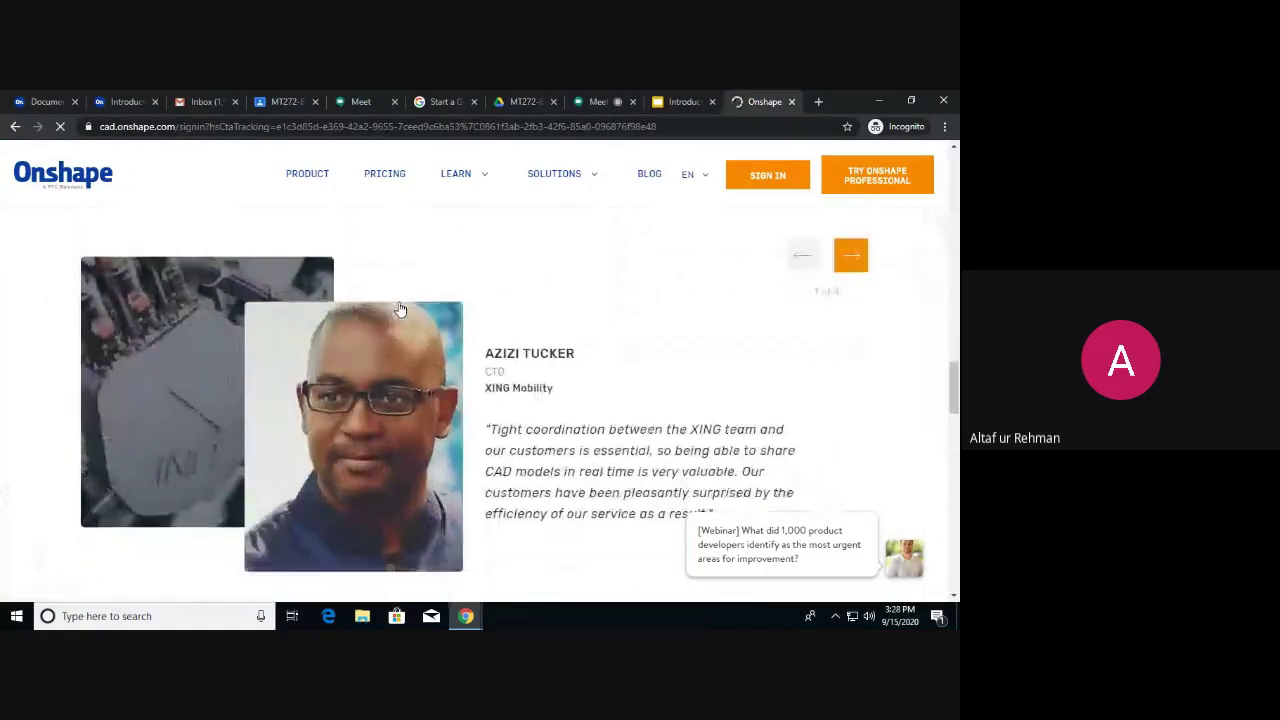
pyautogui.scroll(-10, 400, 310)
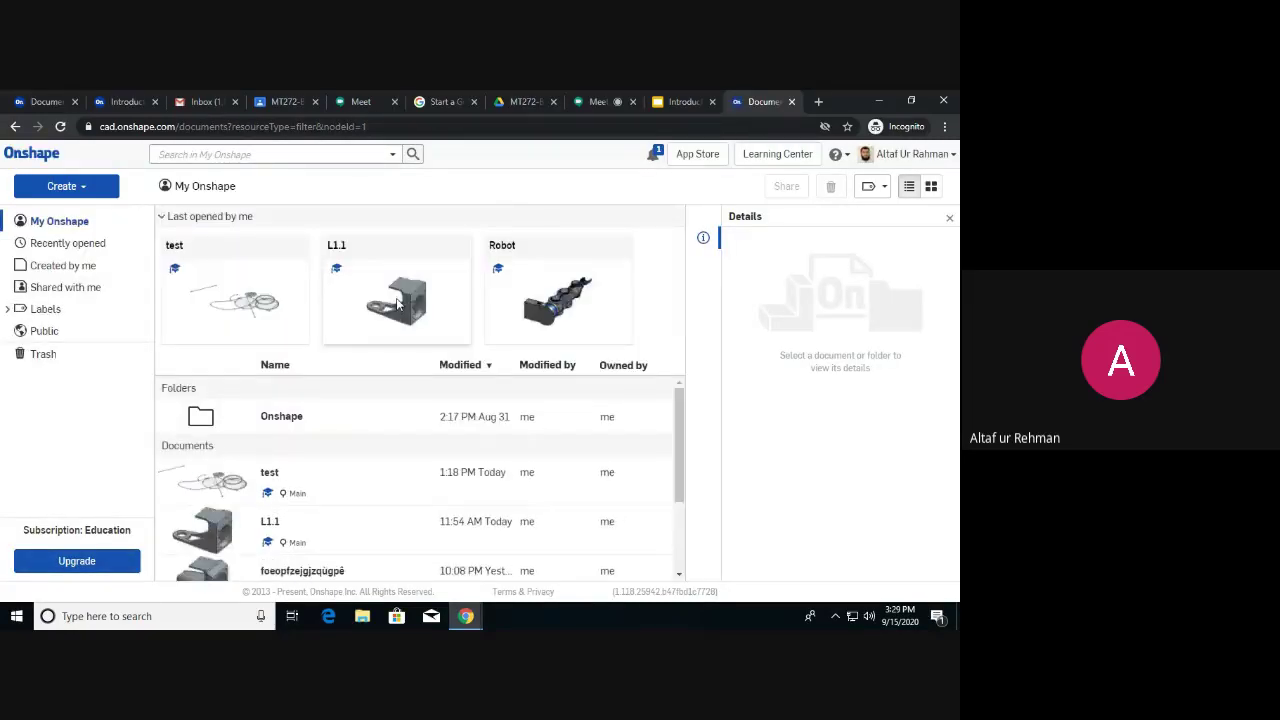
pyautogui.click(13, 127)
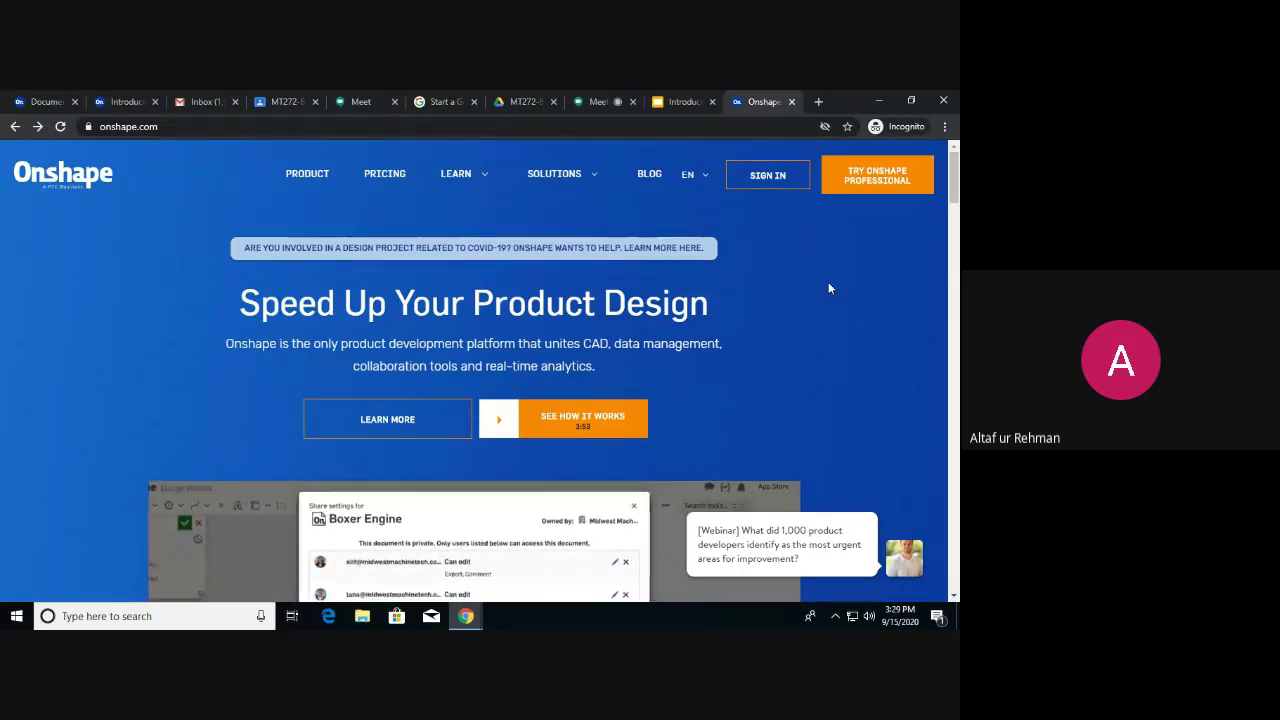
# Search Google from the address bar for 'onshape education enterprise'.
pyautogui.click(166, 125)
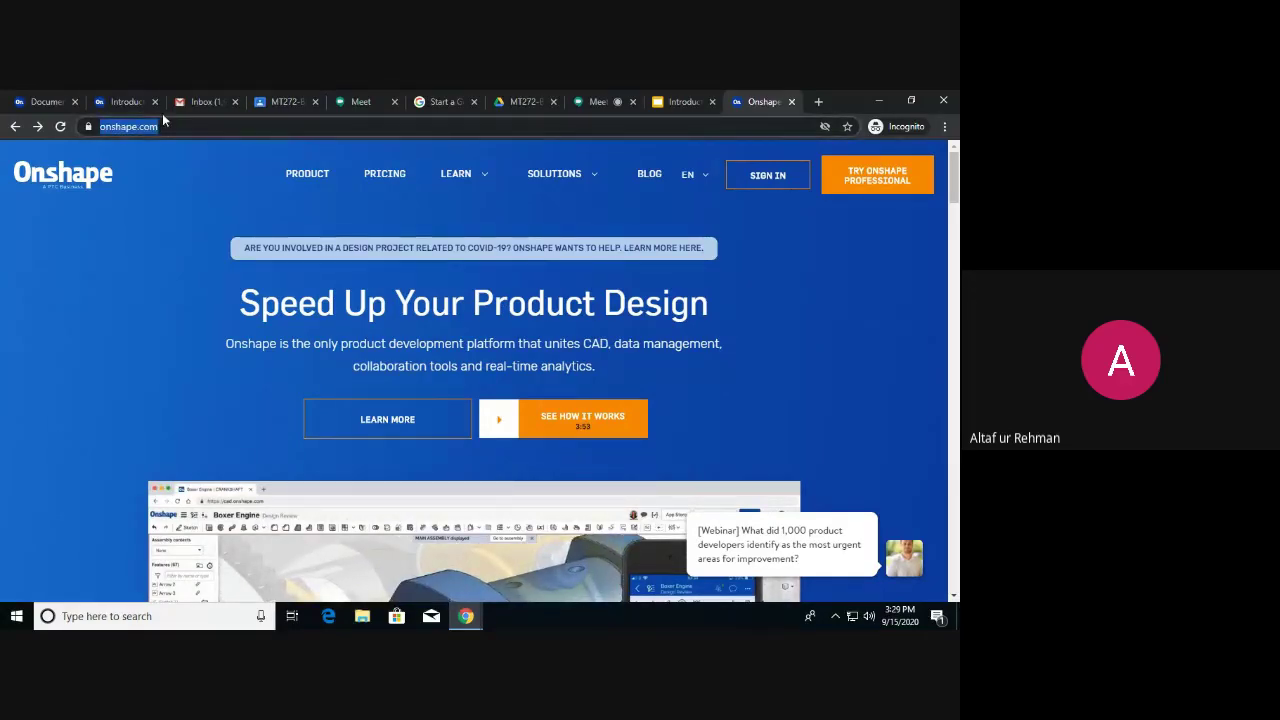
pyautogui.write('onshape education')
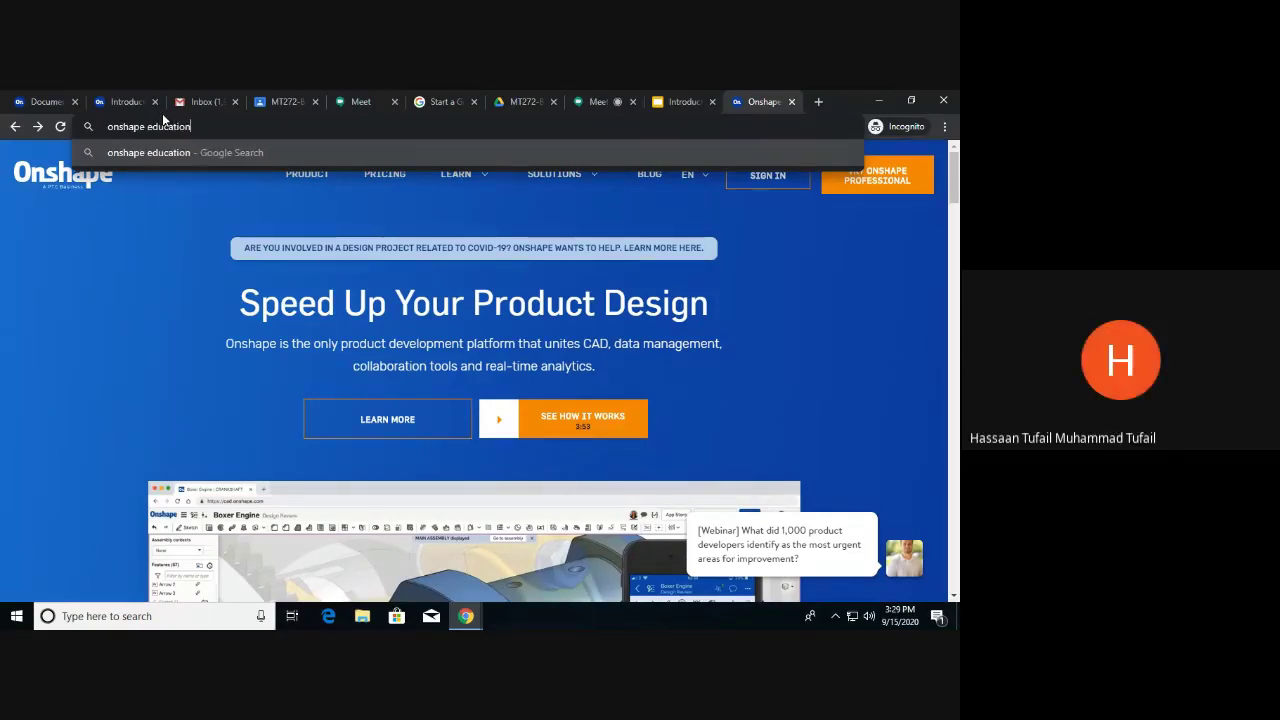
pyautogui.write(' ente')
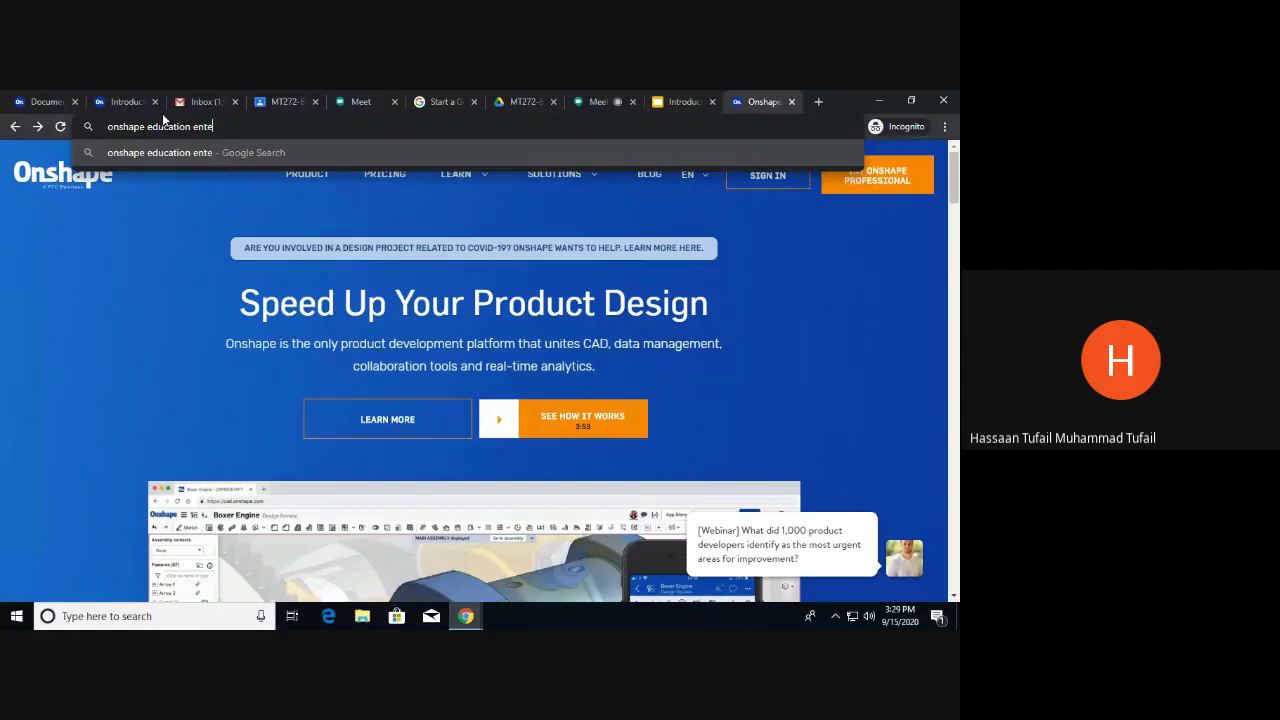
pyautogui.write('rprise')
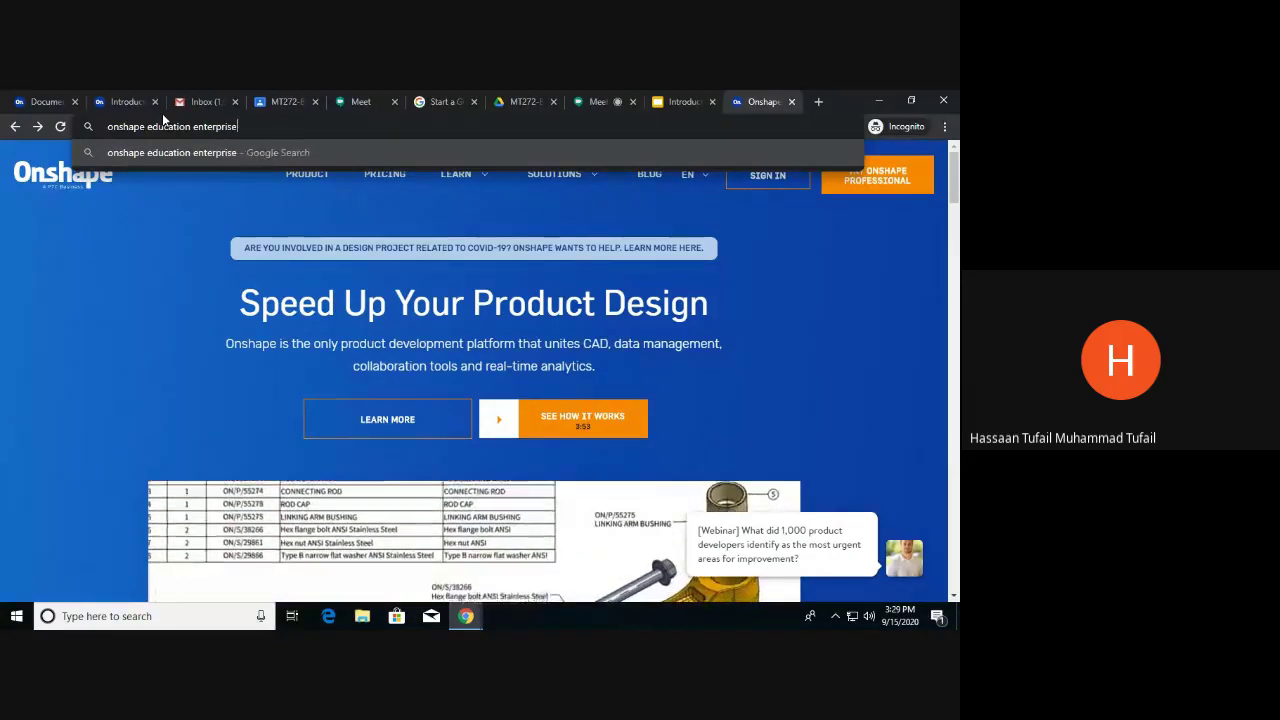
pyautogui.press('Return')
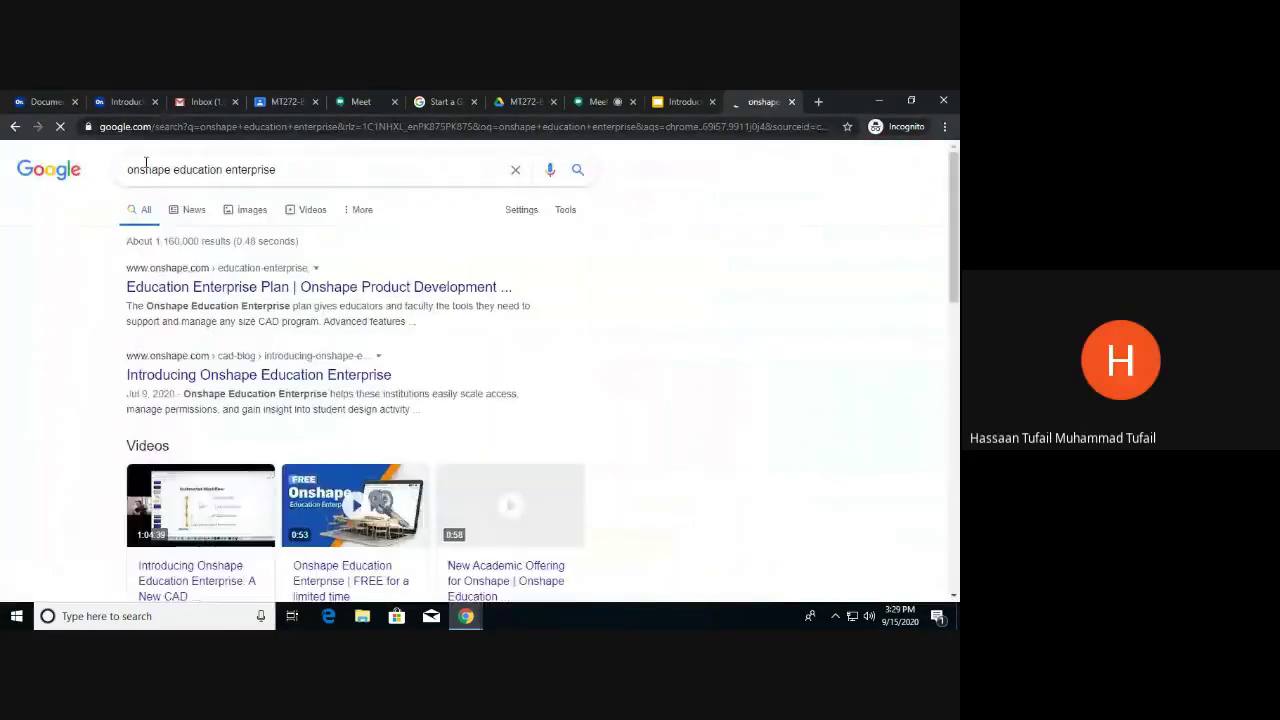
pyautogui.click(158, 288)
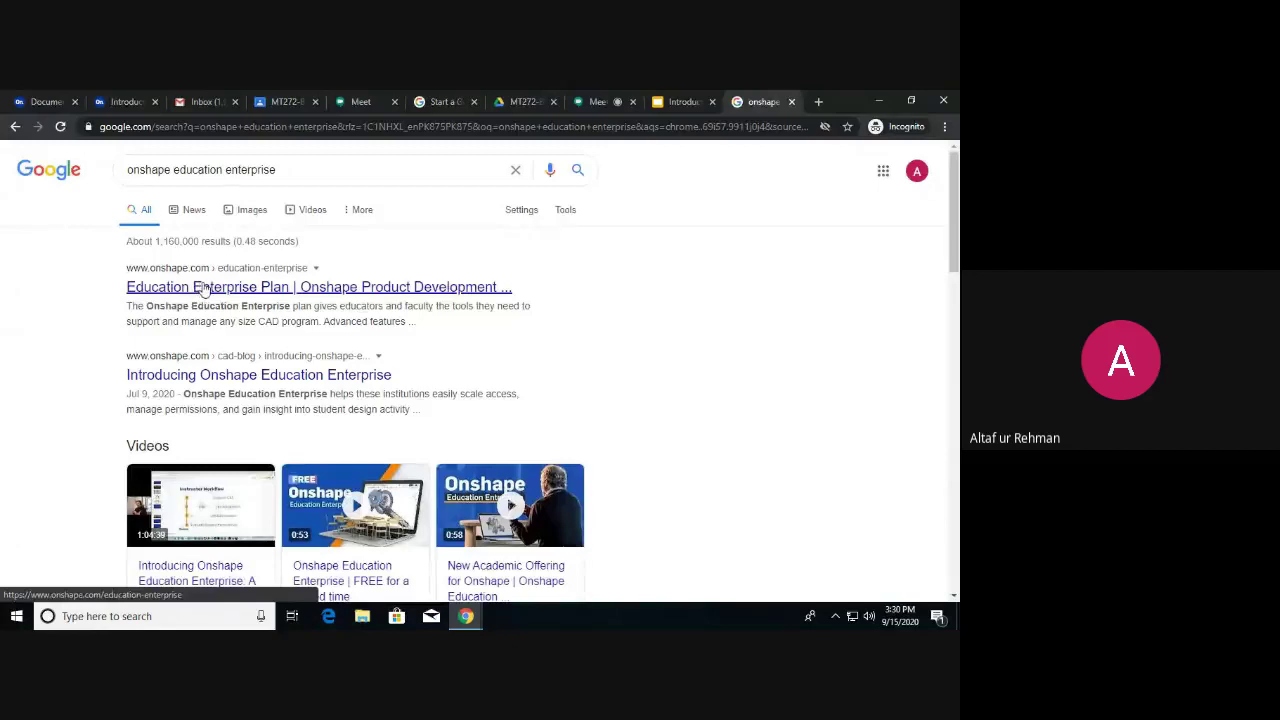
# Open the Education Enterprise Plan page and step through the name, institution and school level fields.
pyautogui.click(224, 287)
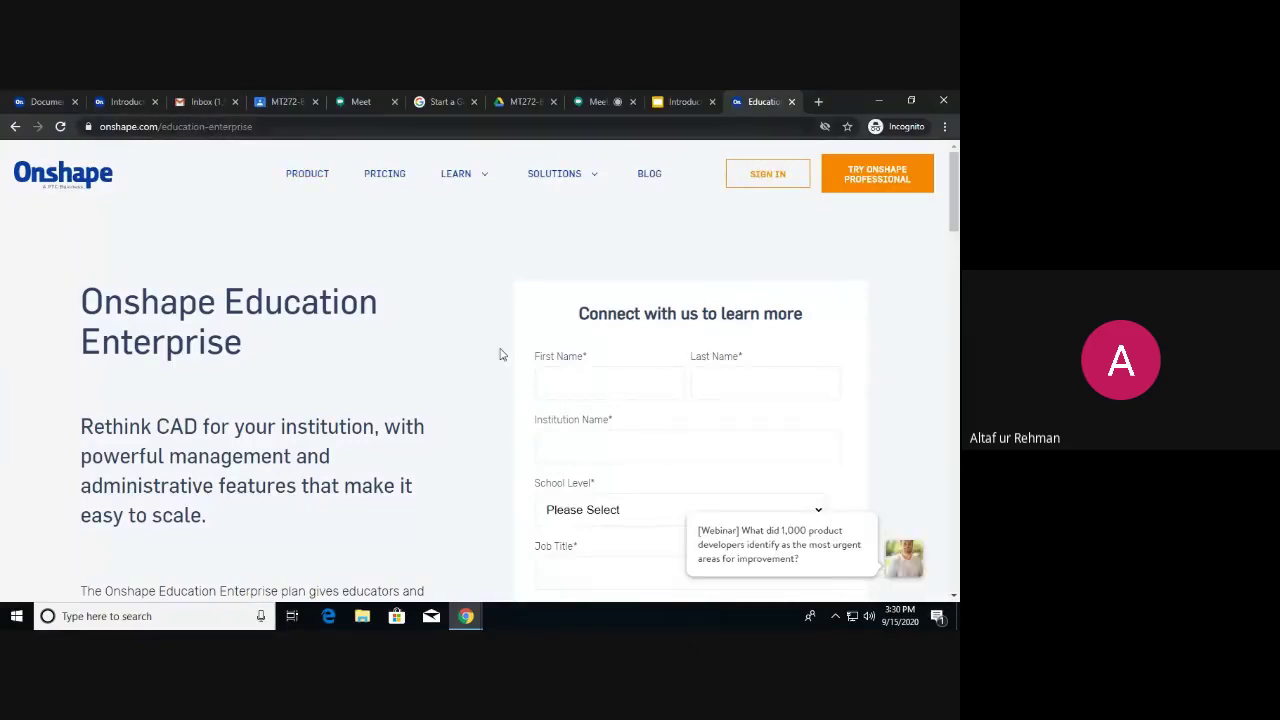
pyautogui.click(602, 389)
pyautogui.click(723, 382)
pyautogui.scroll(-2, 640, 400)
pyautogui.click(610, 268)
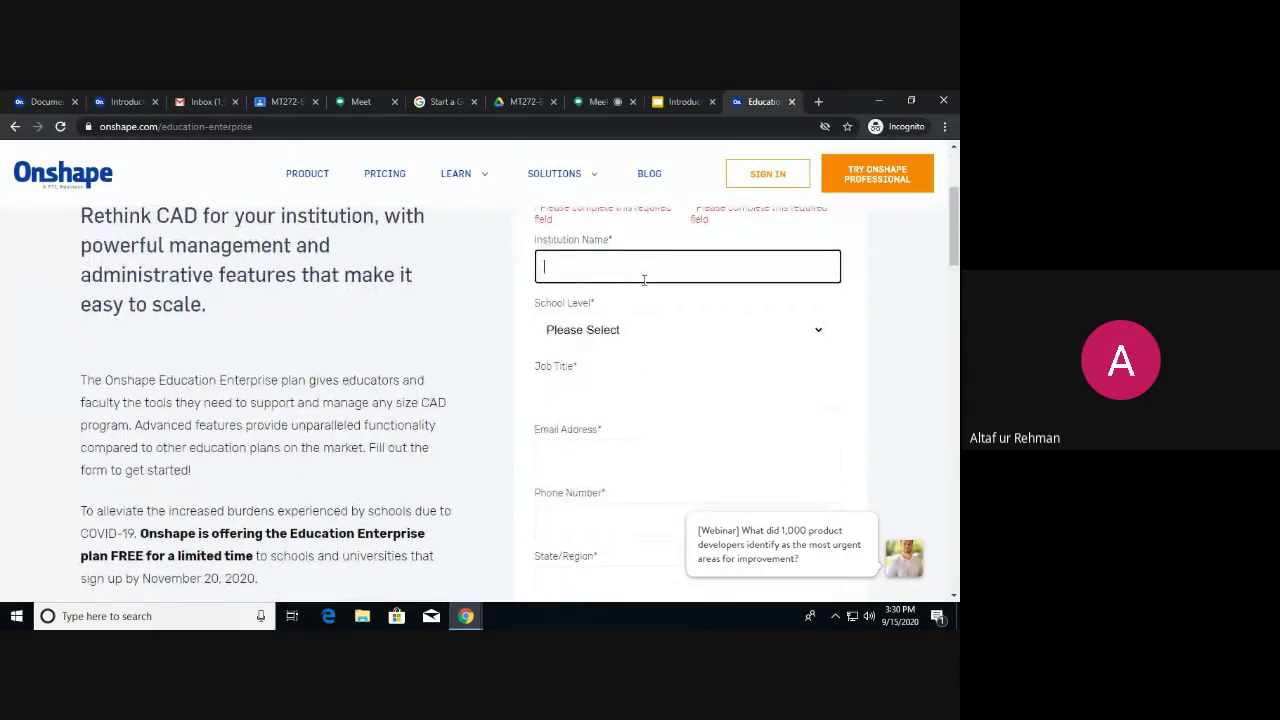
pyautogui.click(641, 332)
pyautogui.click(856, 350)
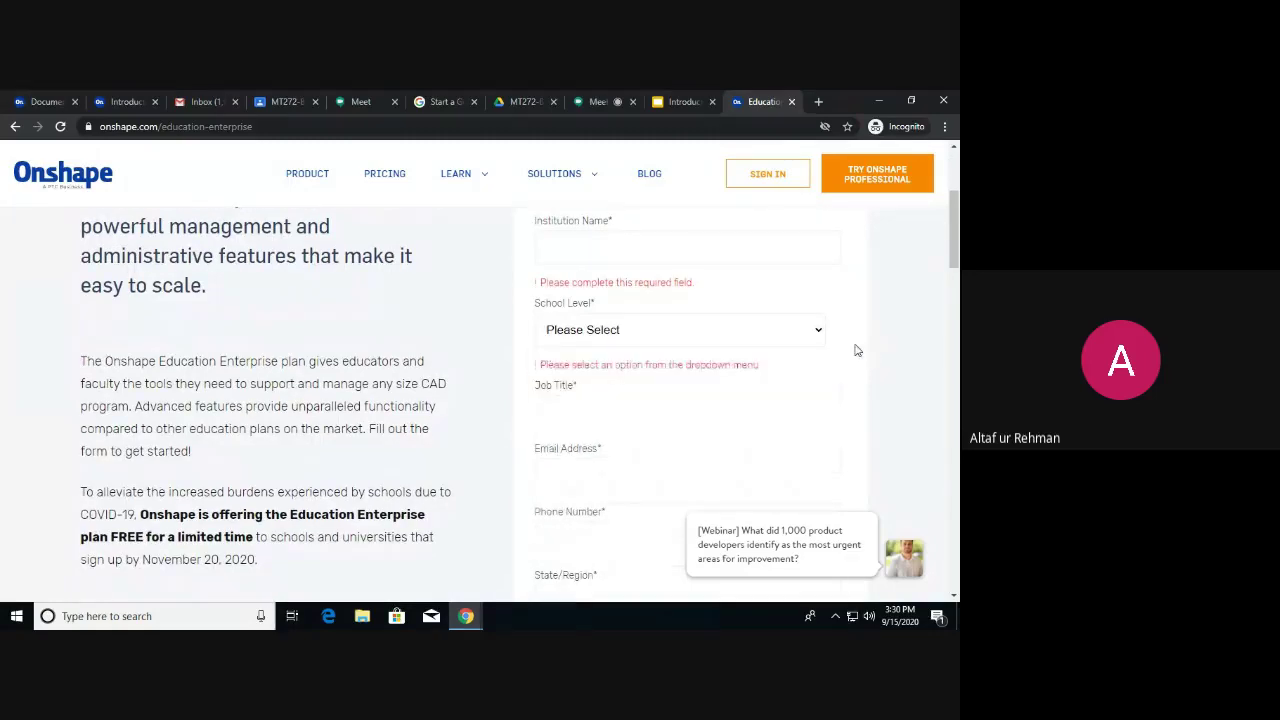
pyautogui.scroll(-1, 627, 415)
# Enter an email address in the contact form's email field.
pyautogui.click(603, 403)
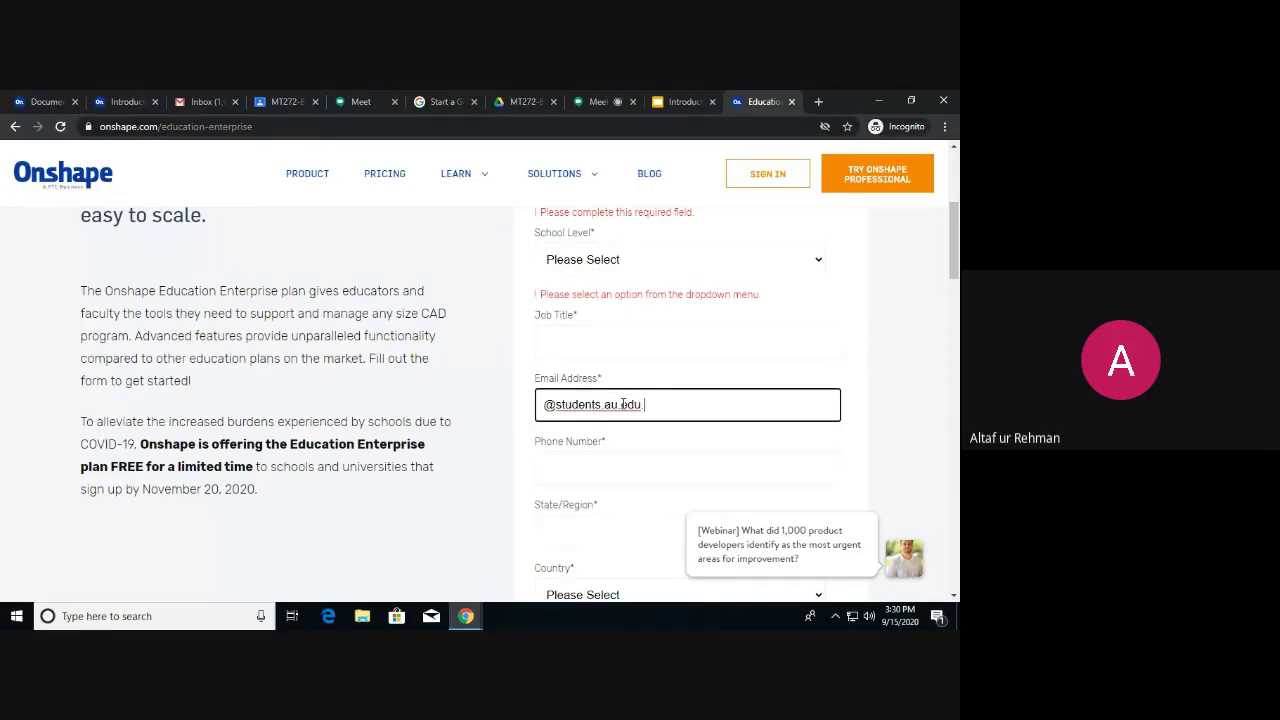
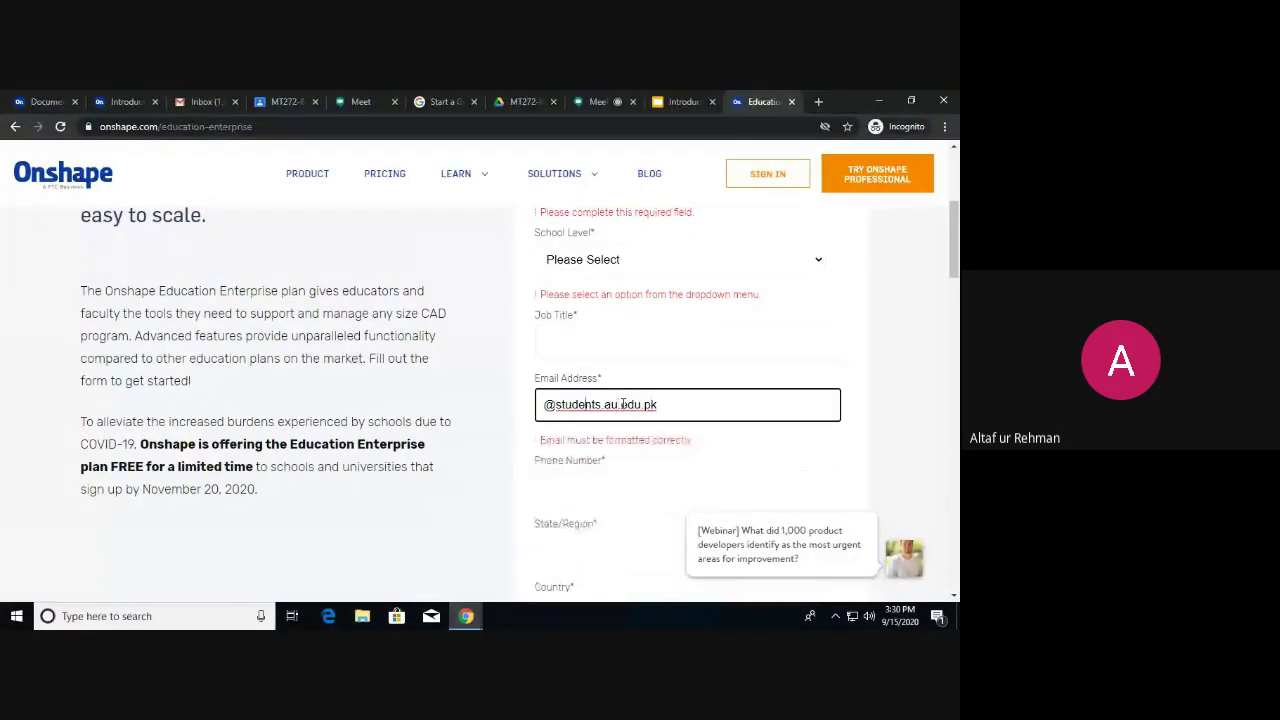
pyautogui.press('Home')
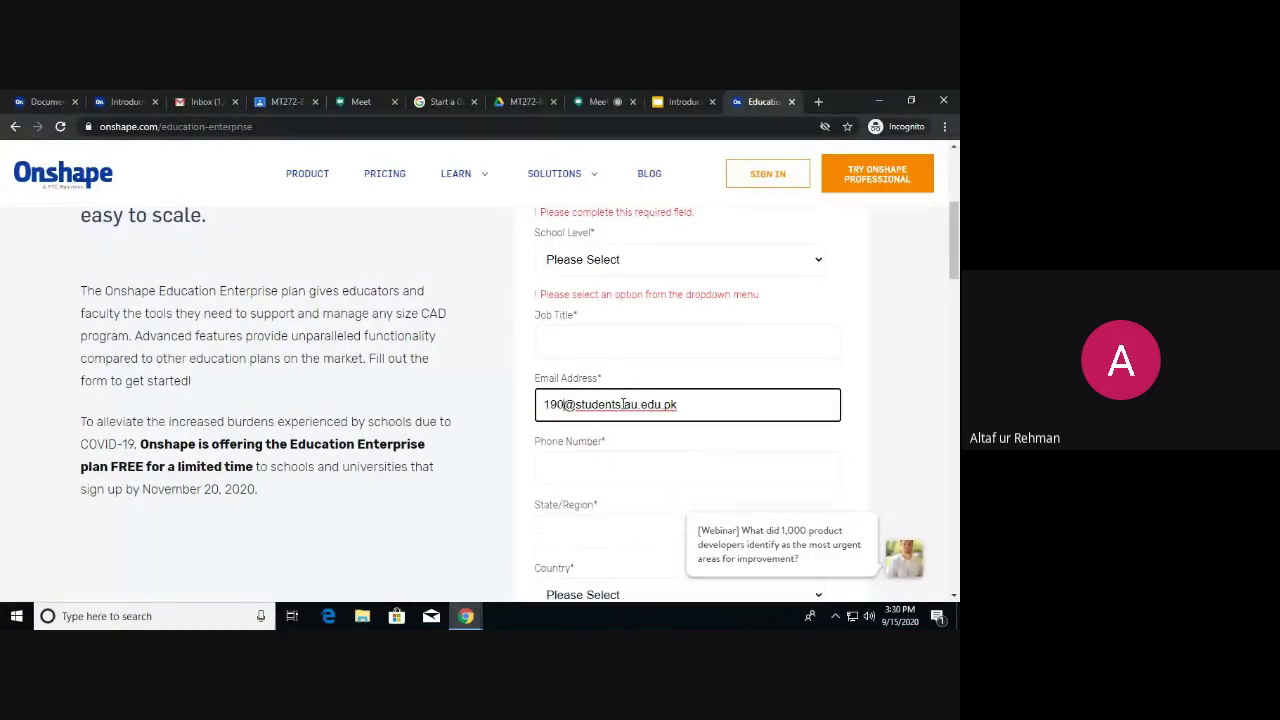
# Look over the rest of the form, then sign in to Onshape.
pyautogui.scroll(-2, 752, 440)
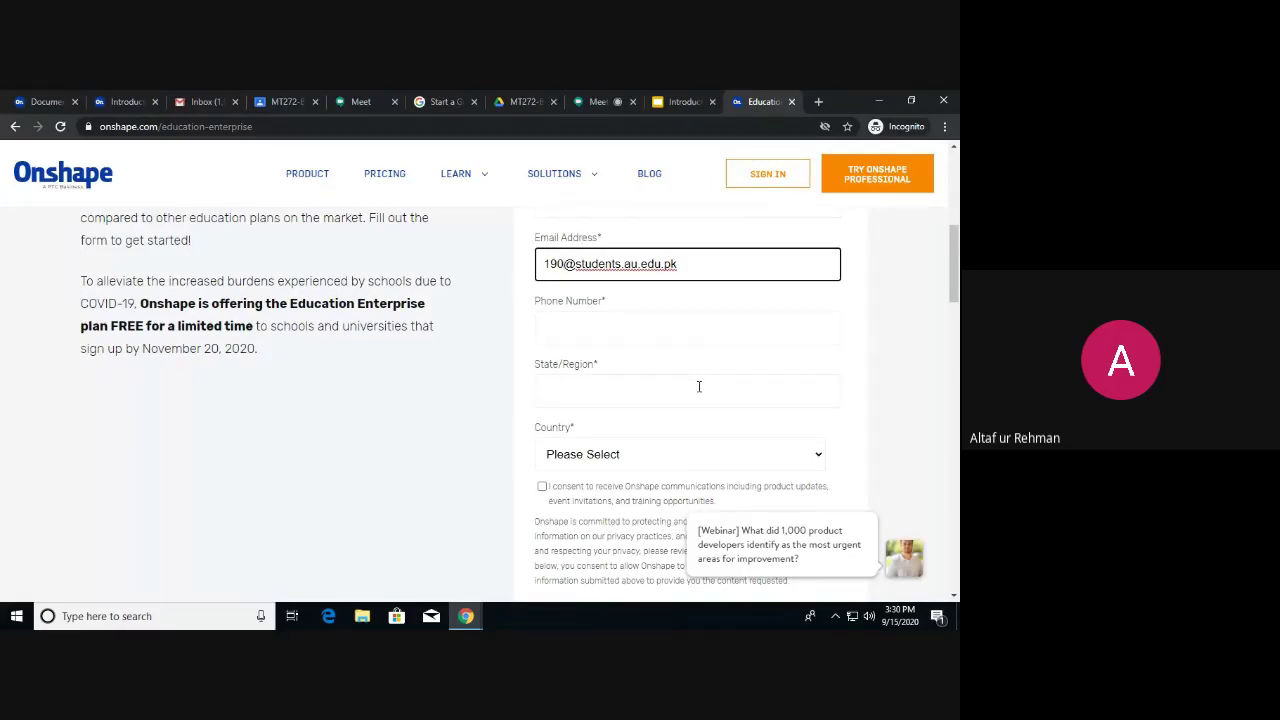
pyautogui.scroll(-1, 699, 386)
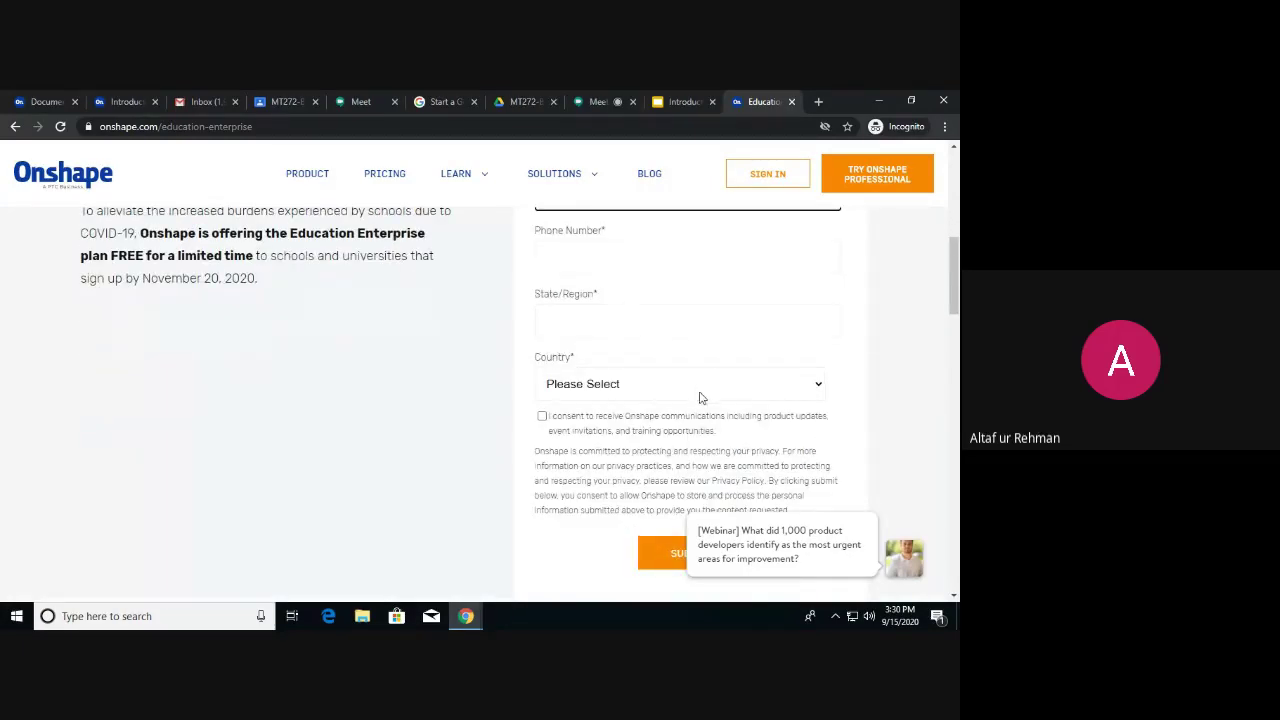
pyautogui.scroll(-3, 695, 398)
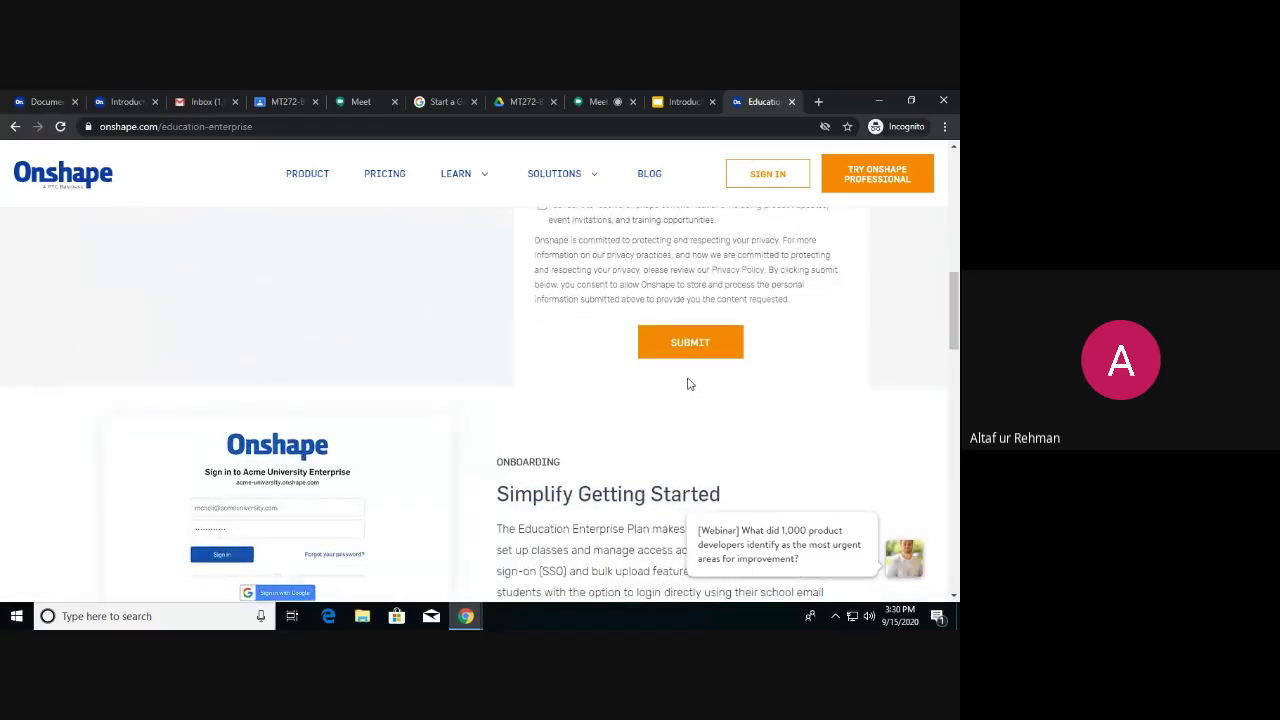
pyautogui.scroll(8, 688, 384)
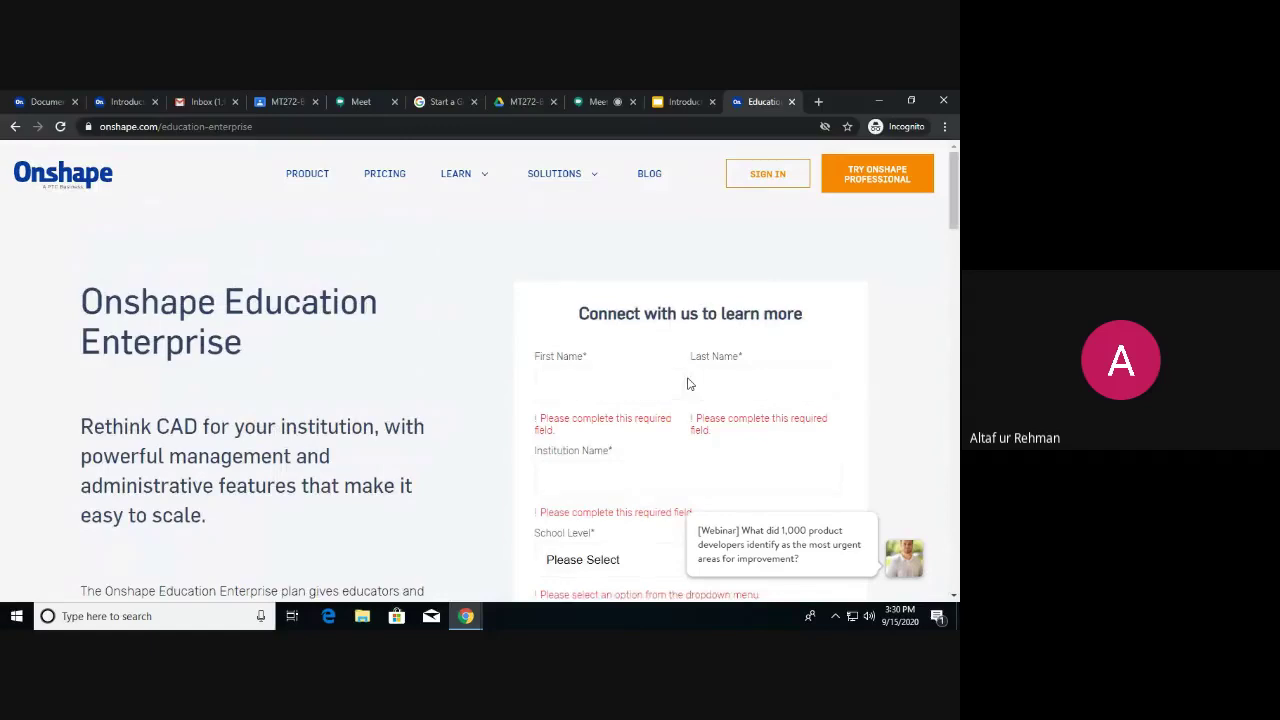
pyautogui.click(775, 177)
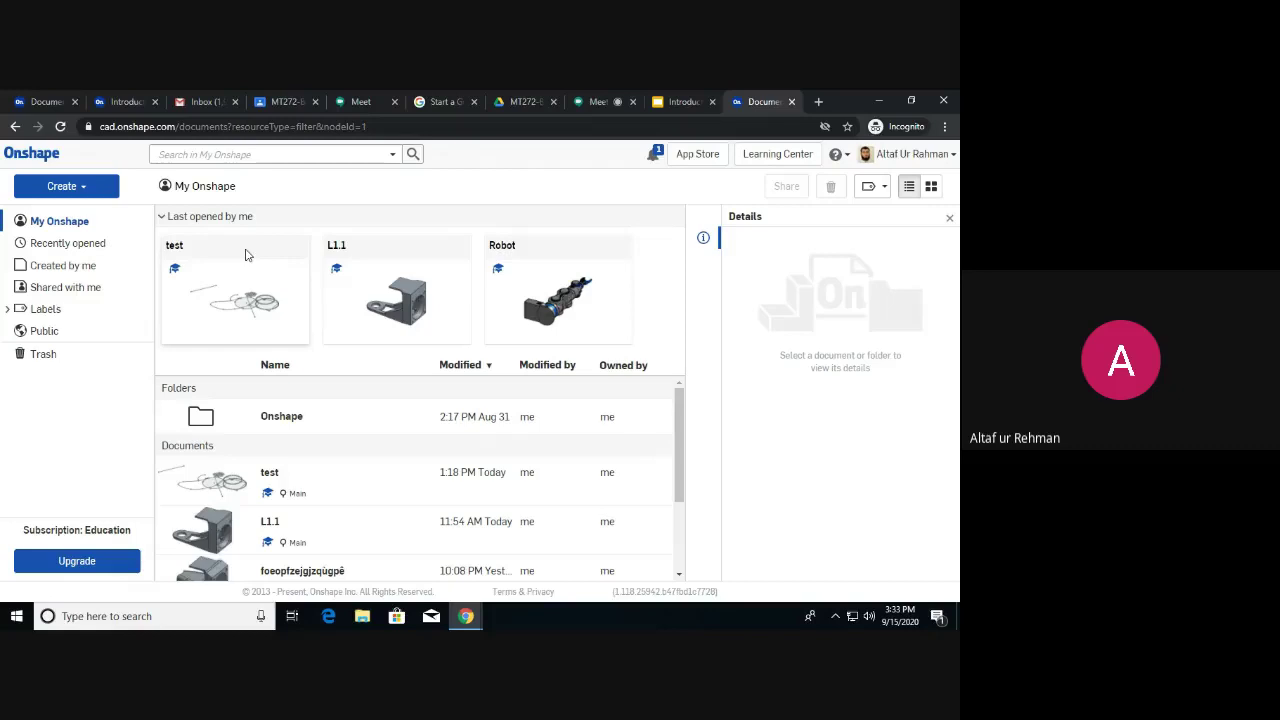
# Preview the test, L1.1 and Robot document details in turn, then clear the selection.
pyautogui.click(247, 255)
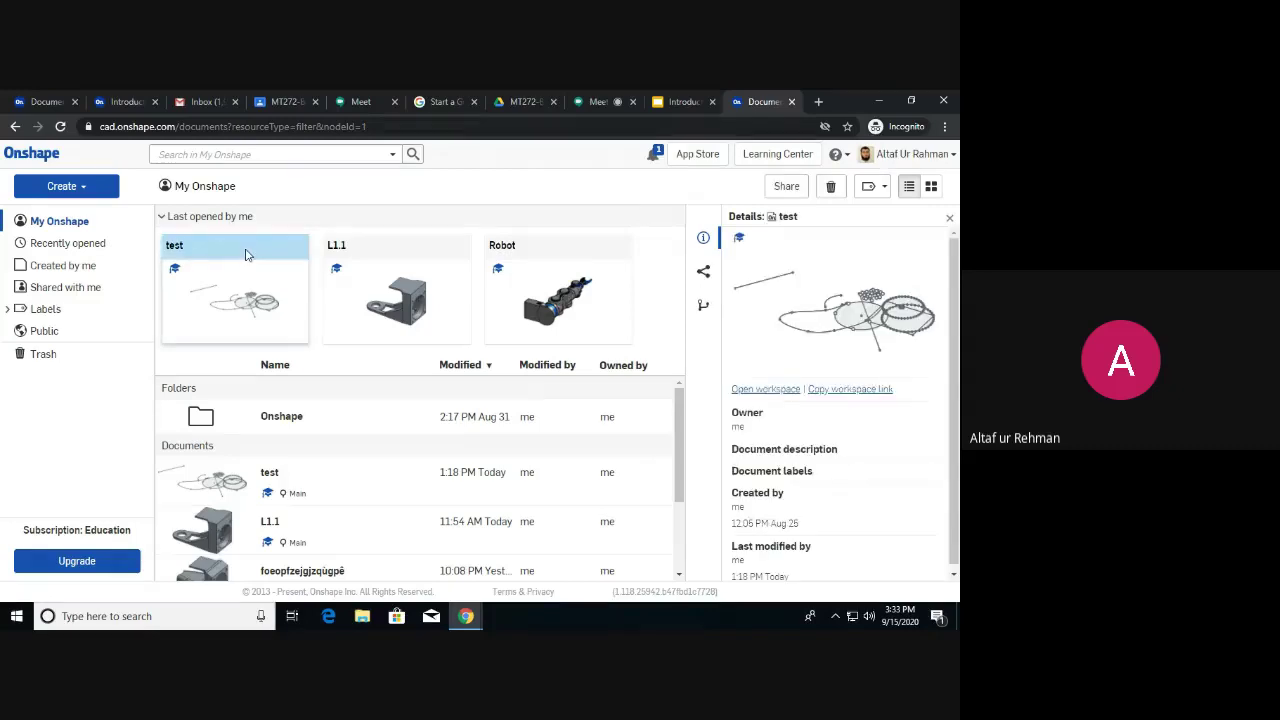
pyautogui.click(400, 248)
pyautogui.click(531, 248)
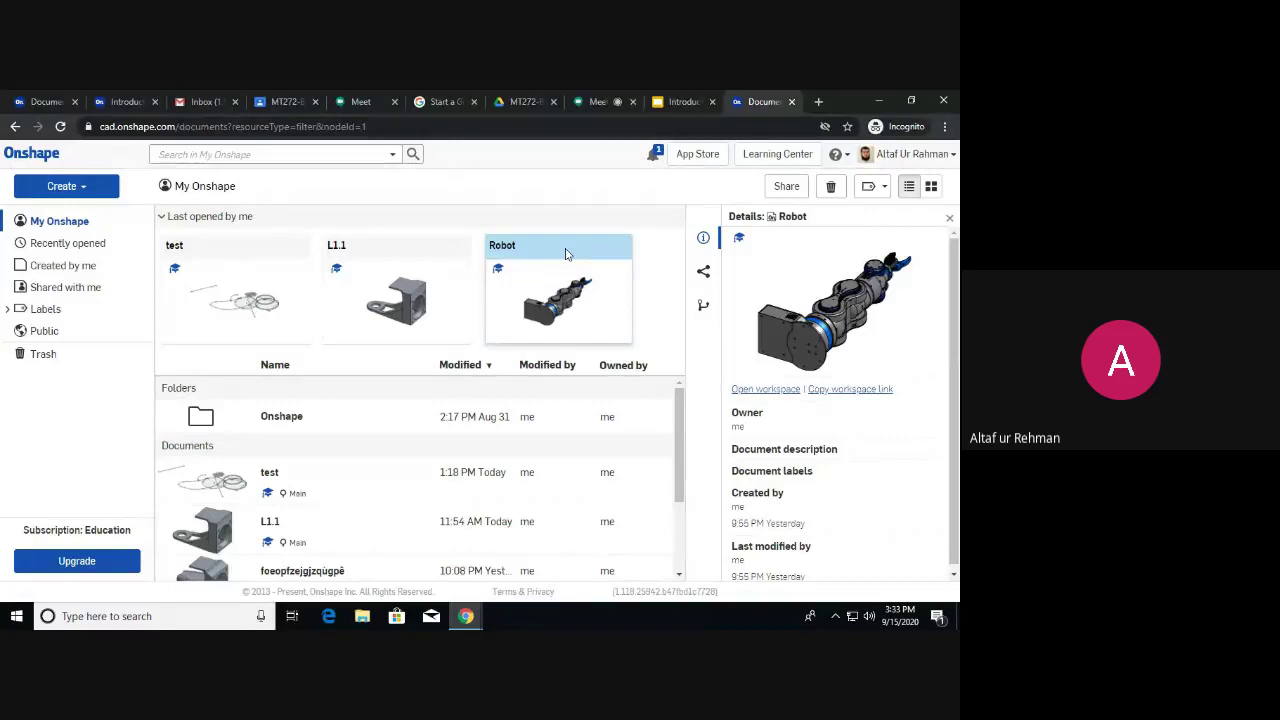
pyautogui.keyDown('ctrl'); pyautogui.click(522, 266); pyautogui.keyUp('ctrl')
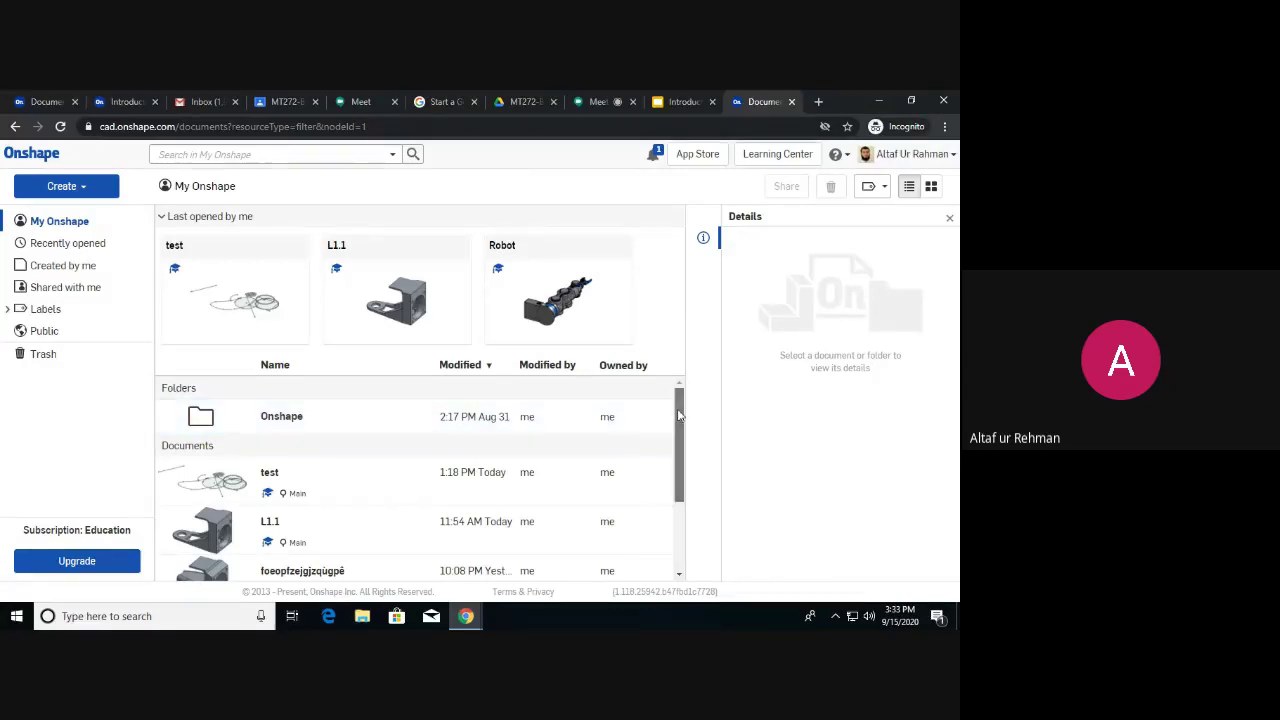
# Show the test document's details (created Aug 25) and switch the list to thumbnail cards.
pyautogui.moveTo(676, 420); pyautogui.dragTo(676, 484)
pyautogui.scroll(2, 205, 420)
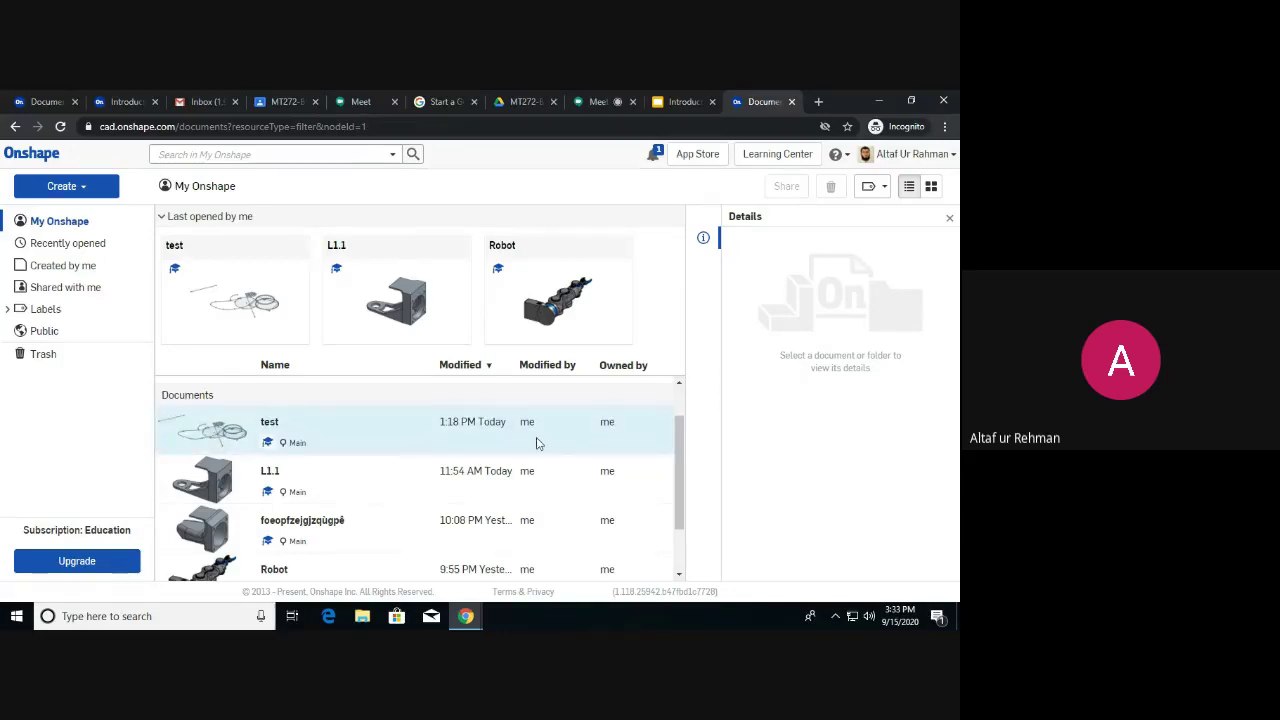
pyautogui.scroll(-1, 537, 444)
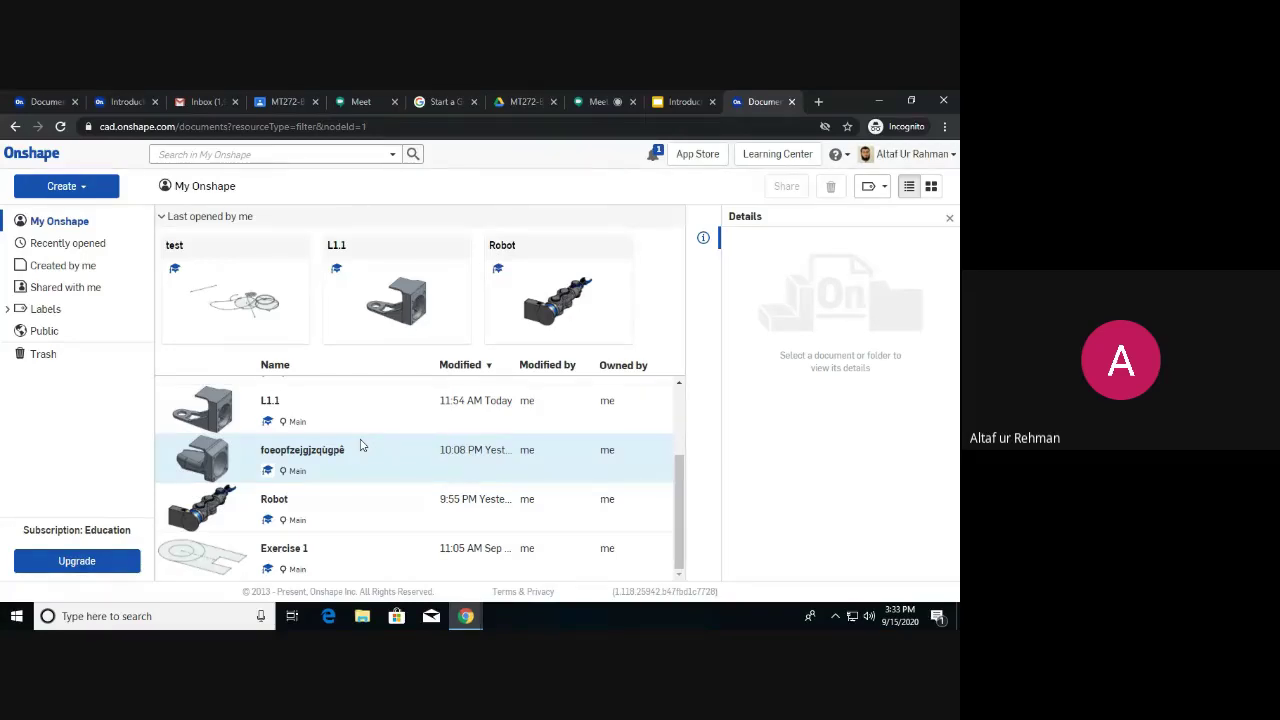
pyautogui.scroll(3, 362, 446)
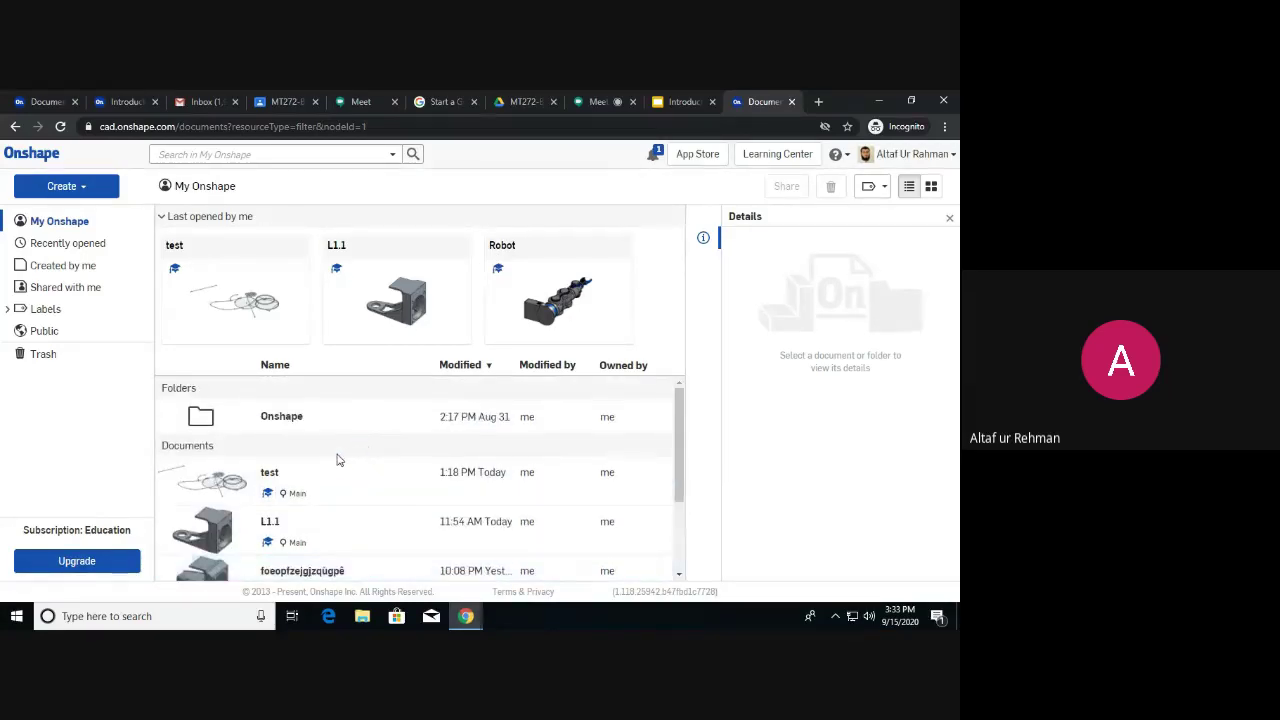
pyautogui.scroll(-3, 337, 458)
pyautogui.scroll(2, 353, 472)
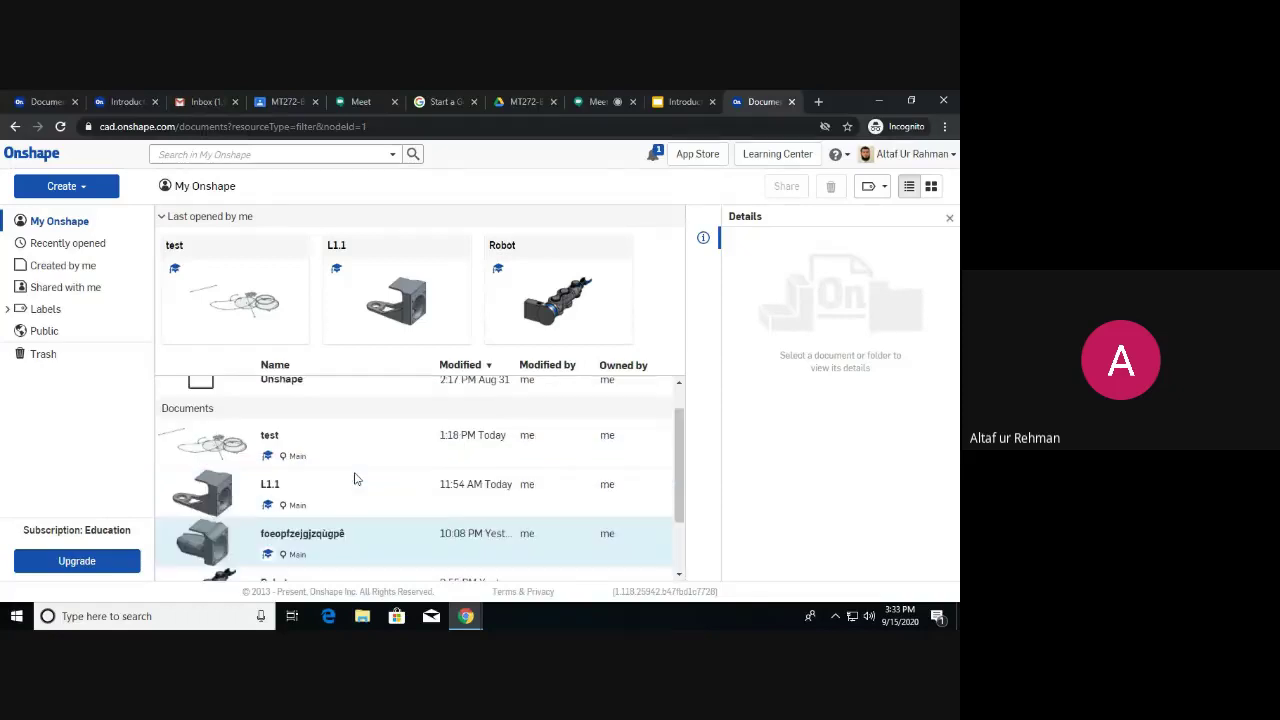
pyautogui.scroll(2, 355, 479)
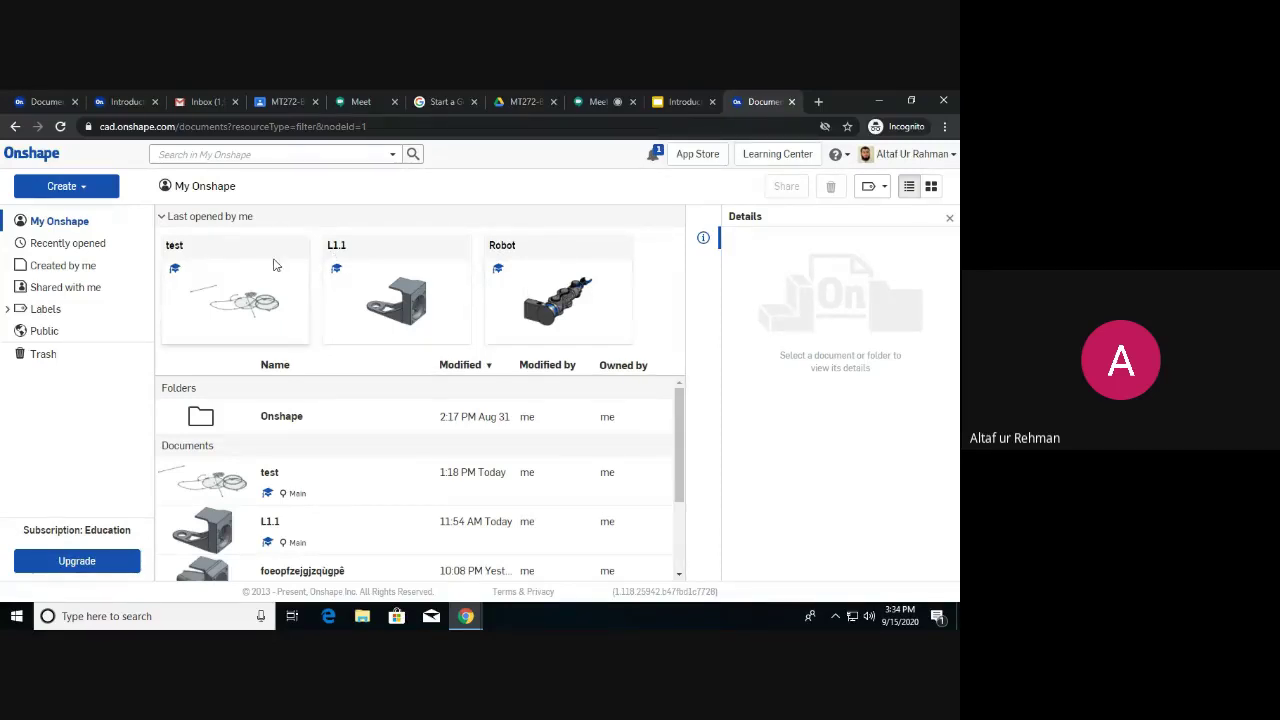
pyautogui.click(414, 480)
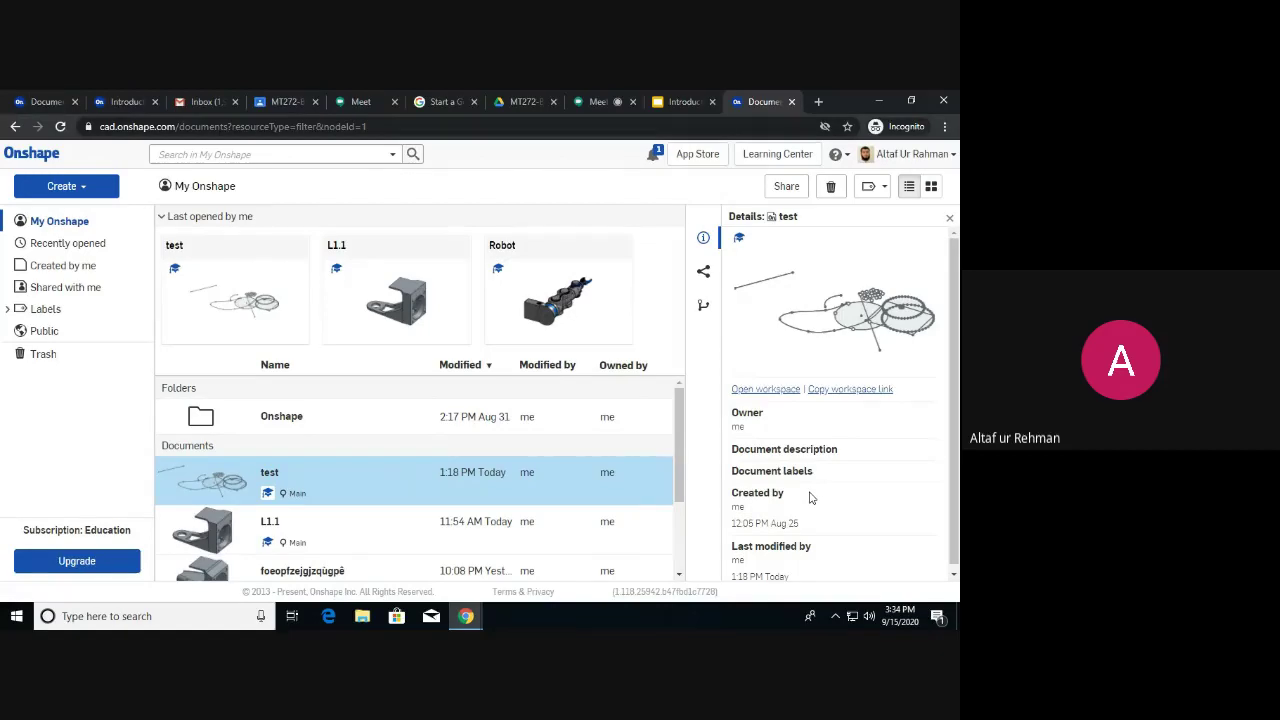
pyautogui.scroll(-1, 787, 501)
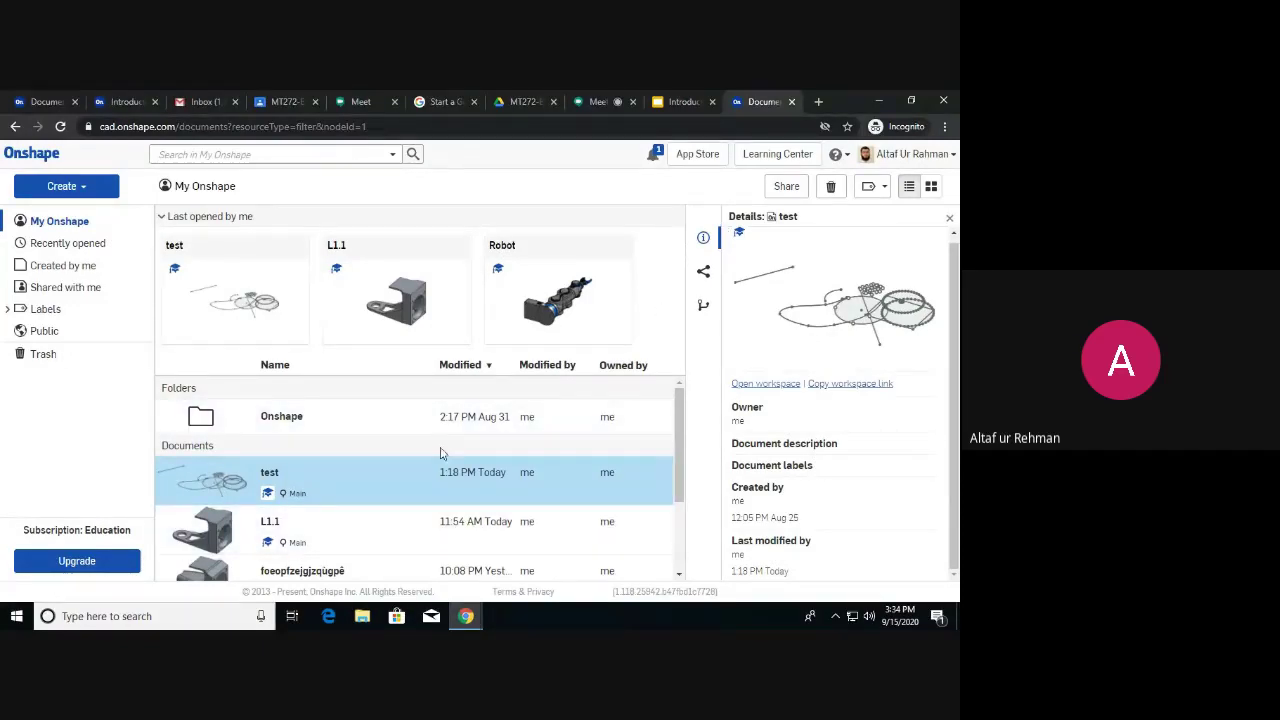
pyautogui.scroll(-2, 505, 412)
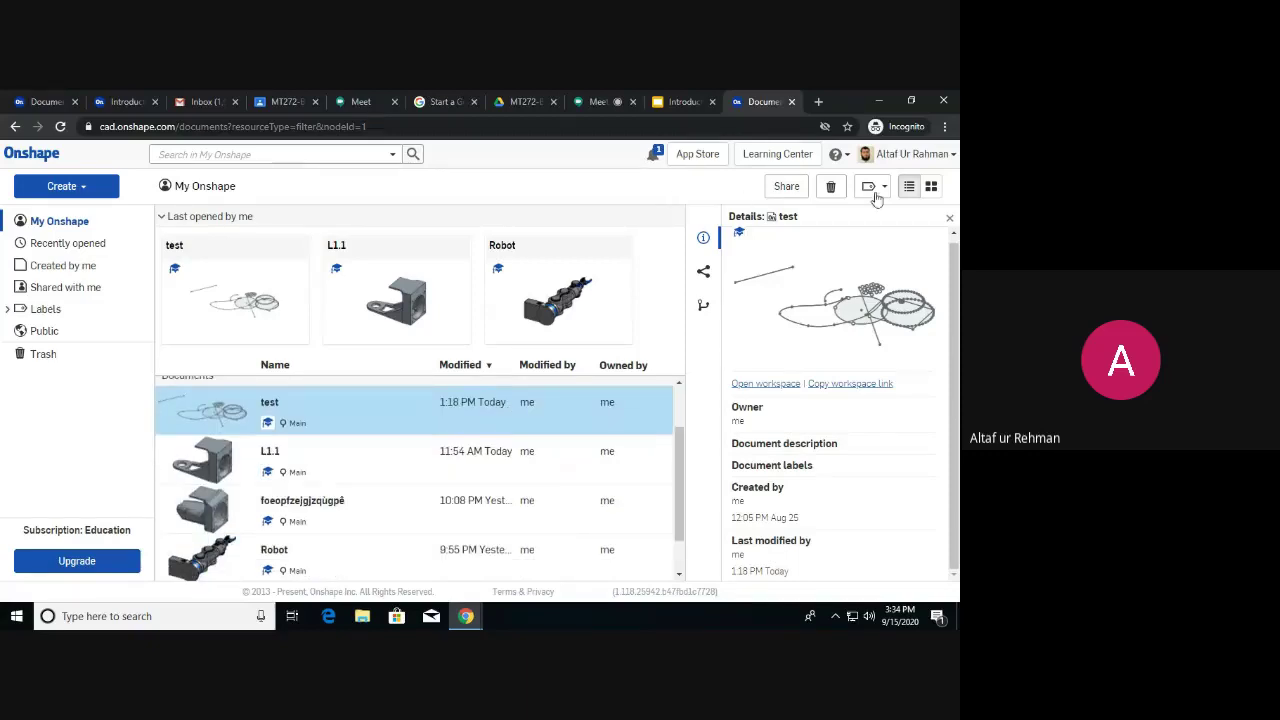
pyautogui.click(931, 186)
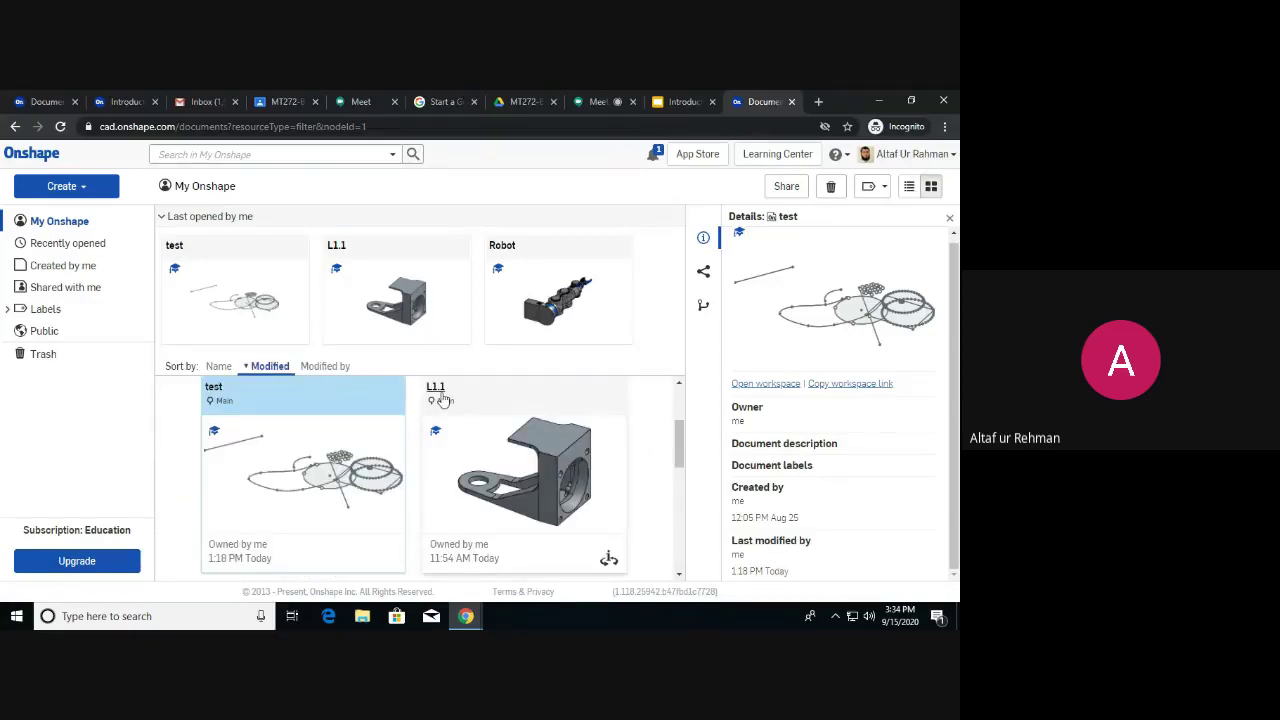
# Flip the first and Robot cards to sharing details and back, then show Robot's details.
pyautogui.scroll(-3, 452, 400)
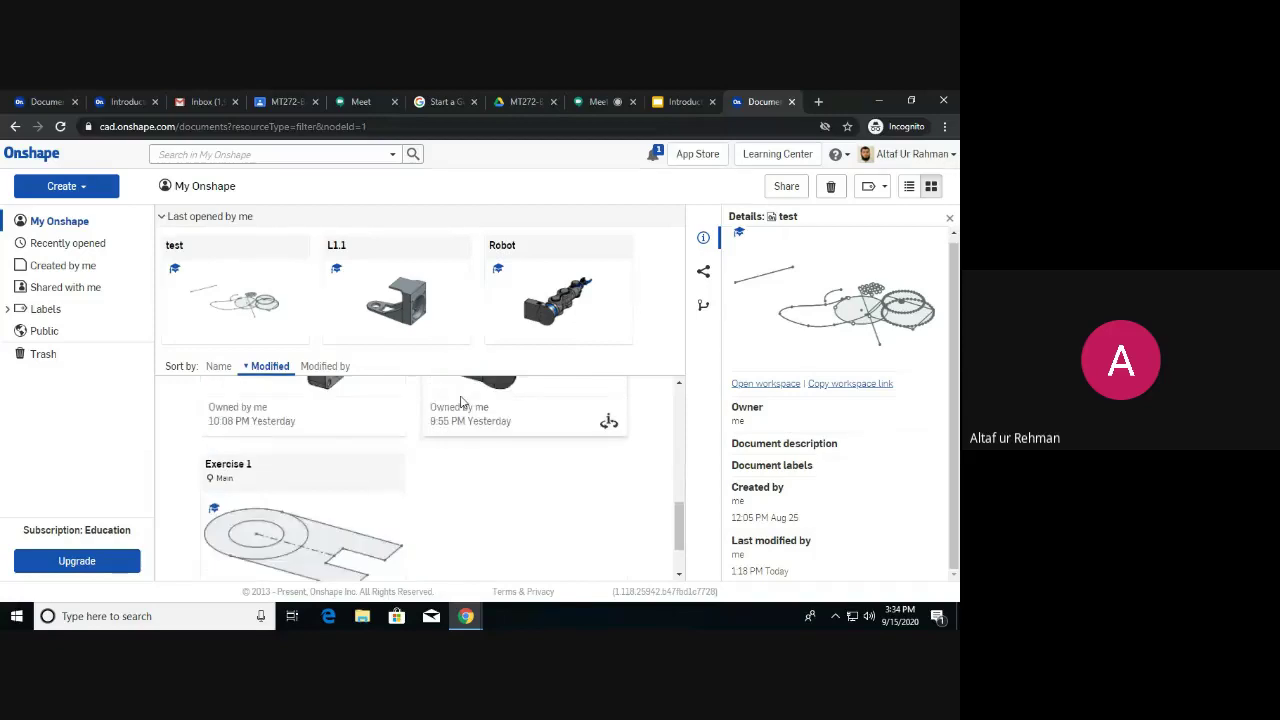
pyautogui.scroll(2, 455, 430)
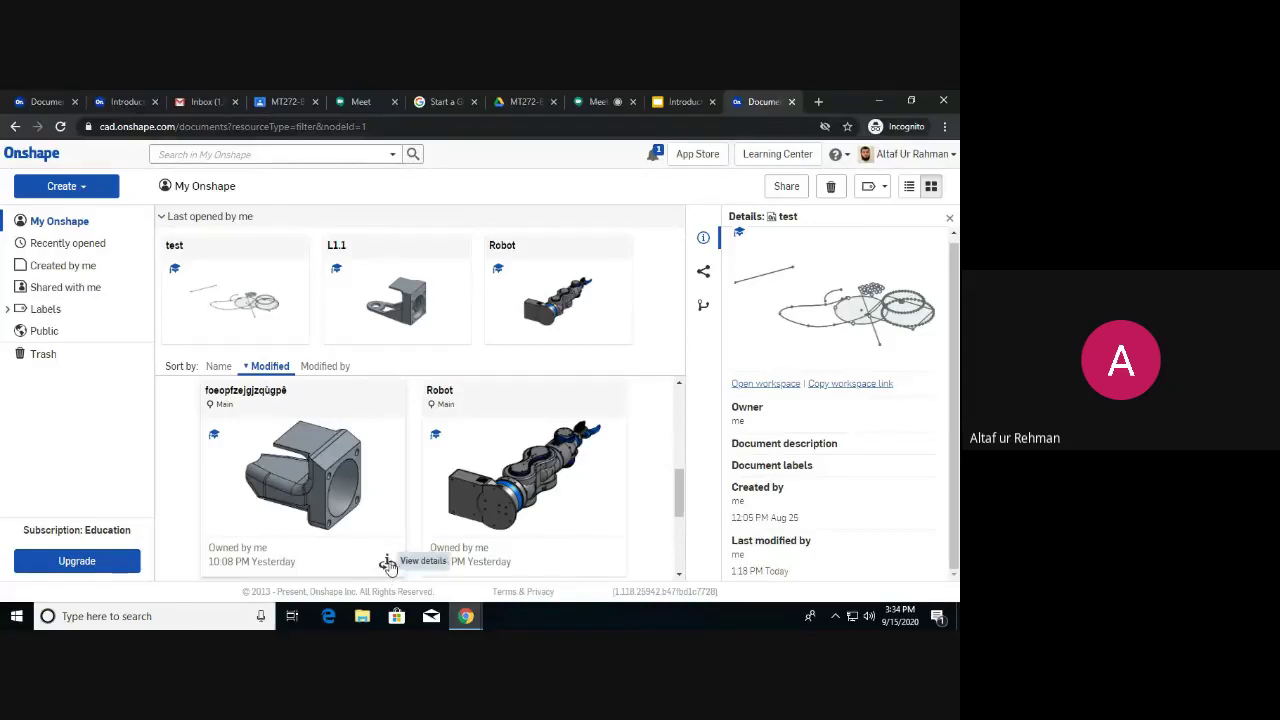
pyautogui.click(388, 565)
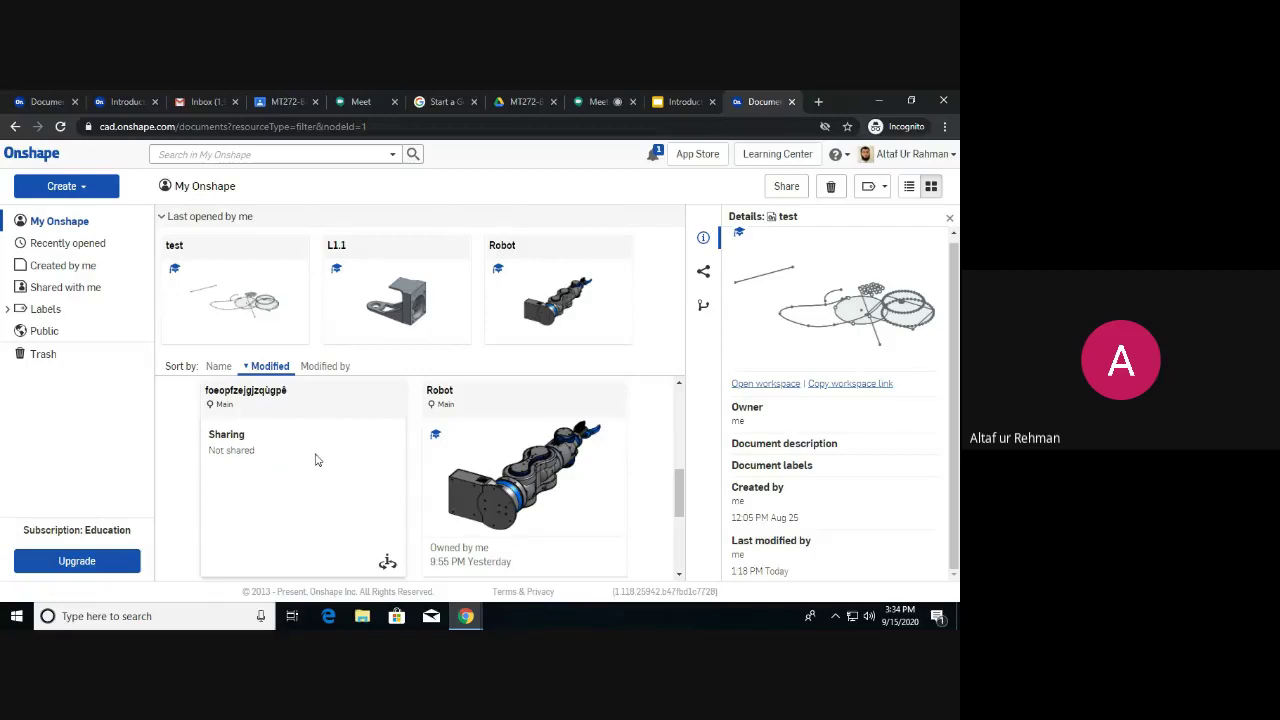
pyautogui.click(388, 564)
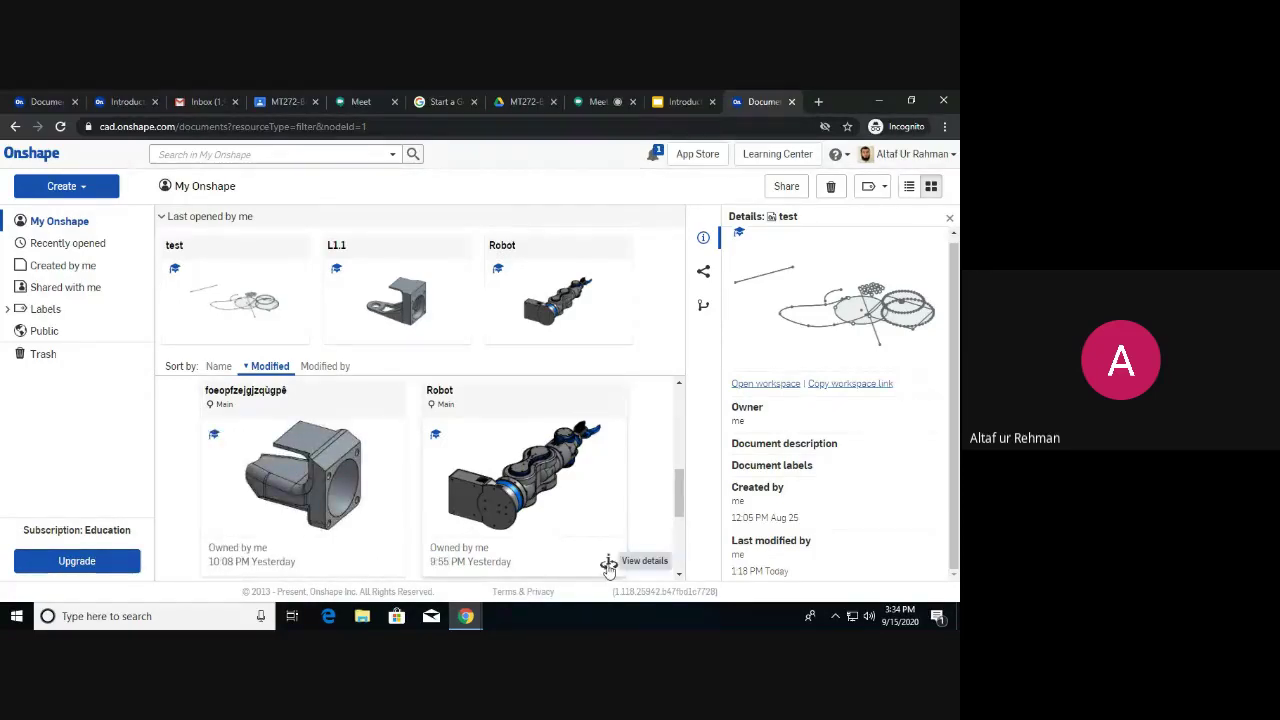
pyautogui.click(608, 565)
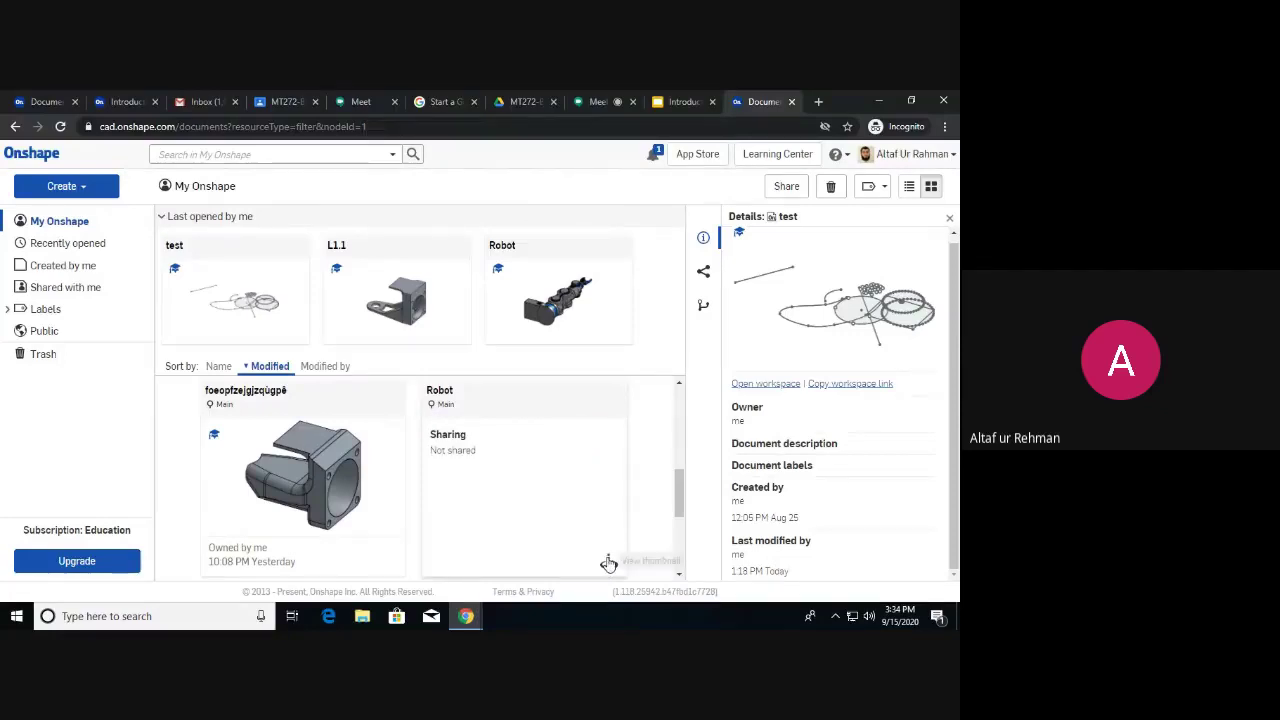
pyautogui.click(608, 565)
pyautogui.scroll(-1, 640, 495)
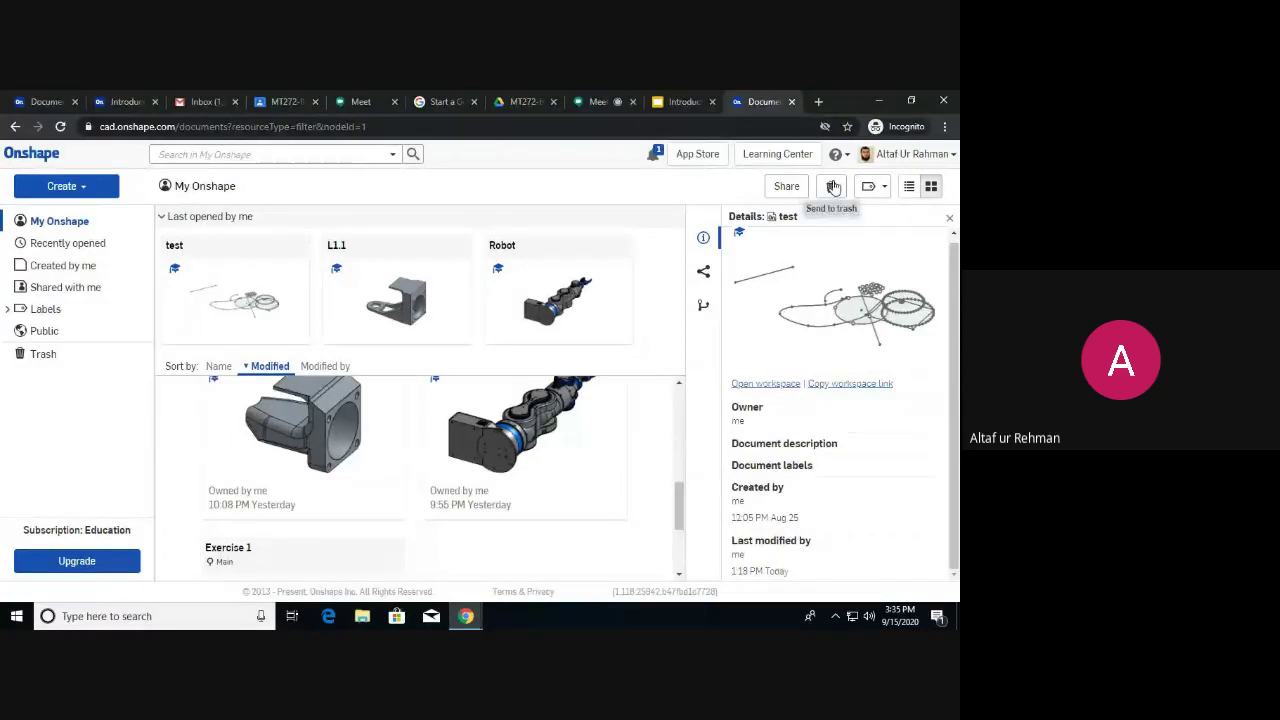
pyautogui.click(610, 303)
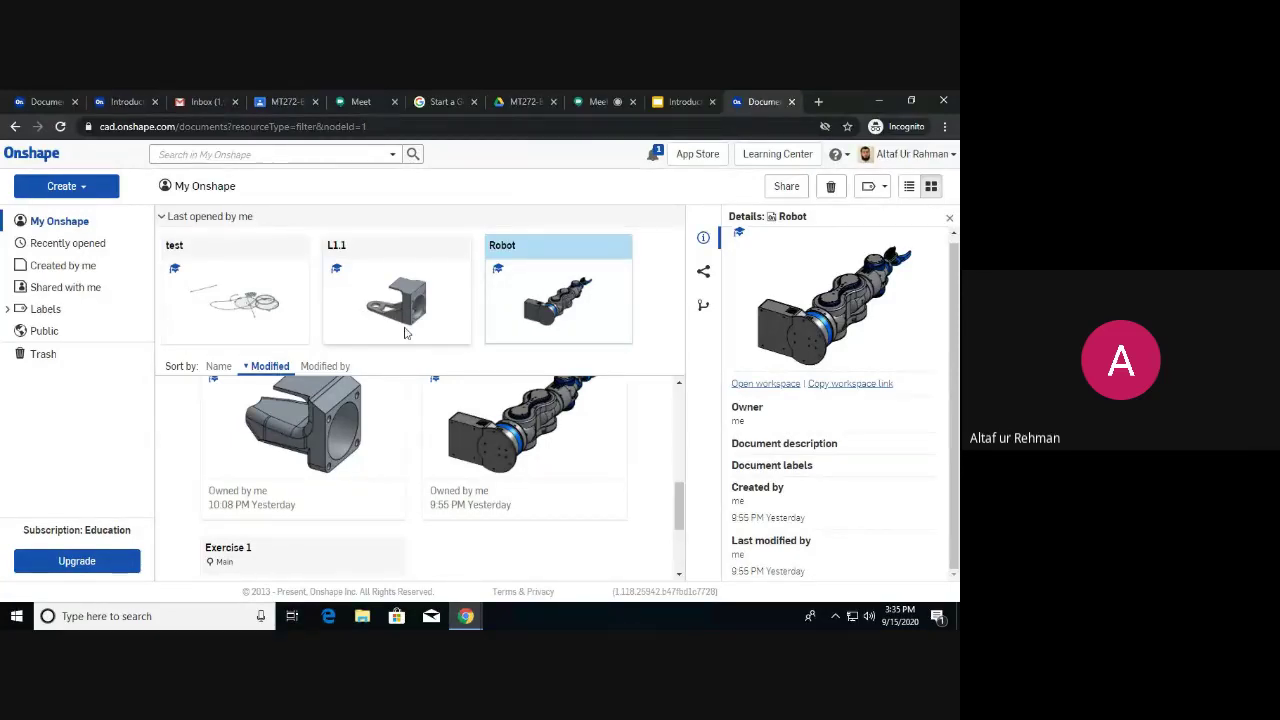
# Open the L1.1 document with its Simple Blower part and bring up the document menu.
pyautogui.click(398, 312)
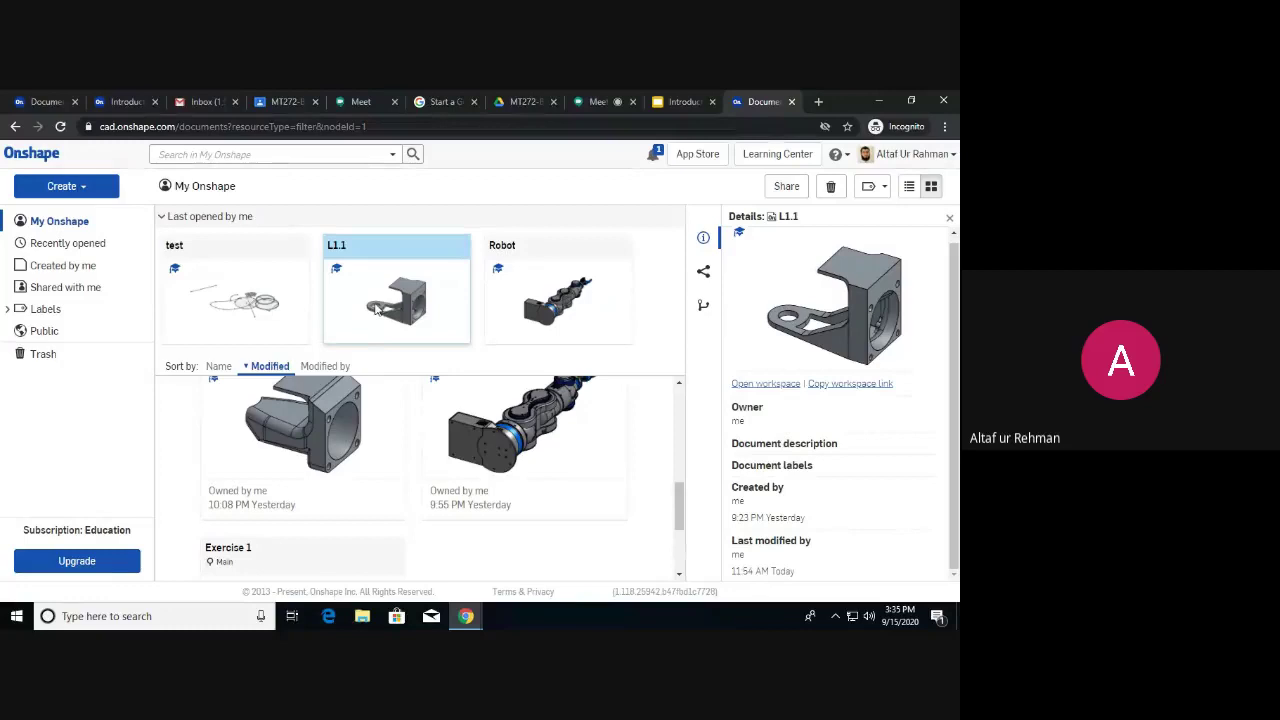
pyautogui.doubleClick(377, 310)
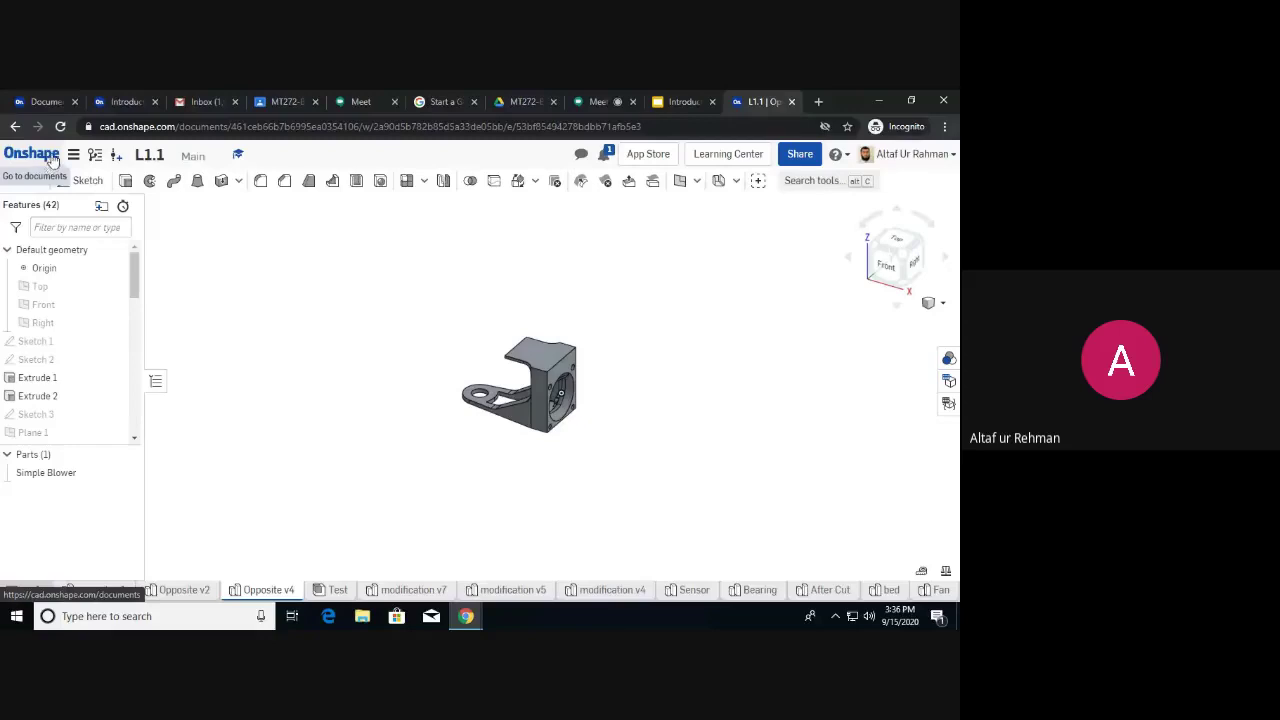
pyautogui.click(74, 156)
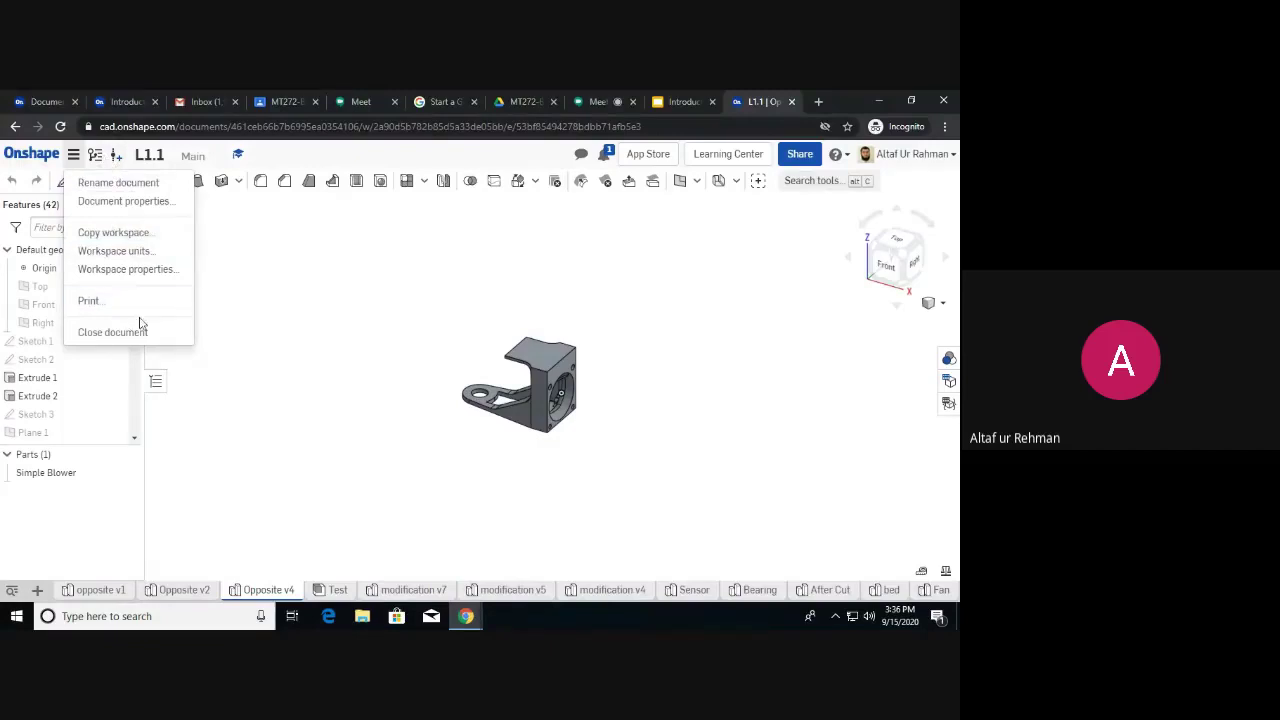
# Close the document menu and show L1.1's versions, listing Main workspace and Start version.
pyautogui.click(96, 157)
pyautogui.click(96, 157)
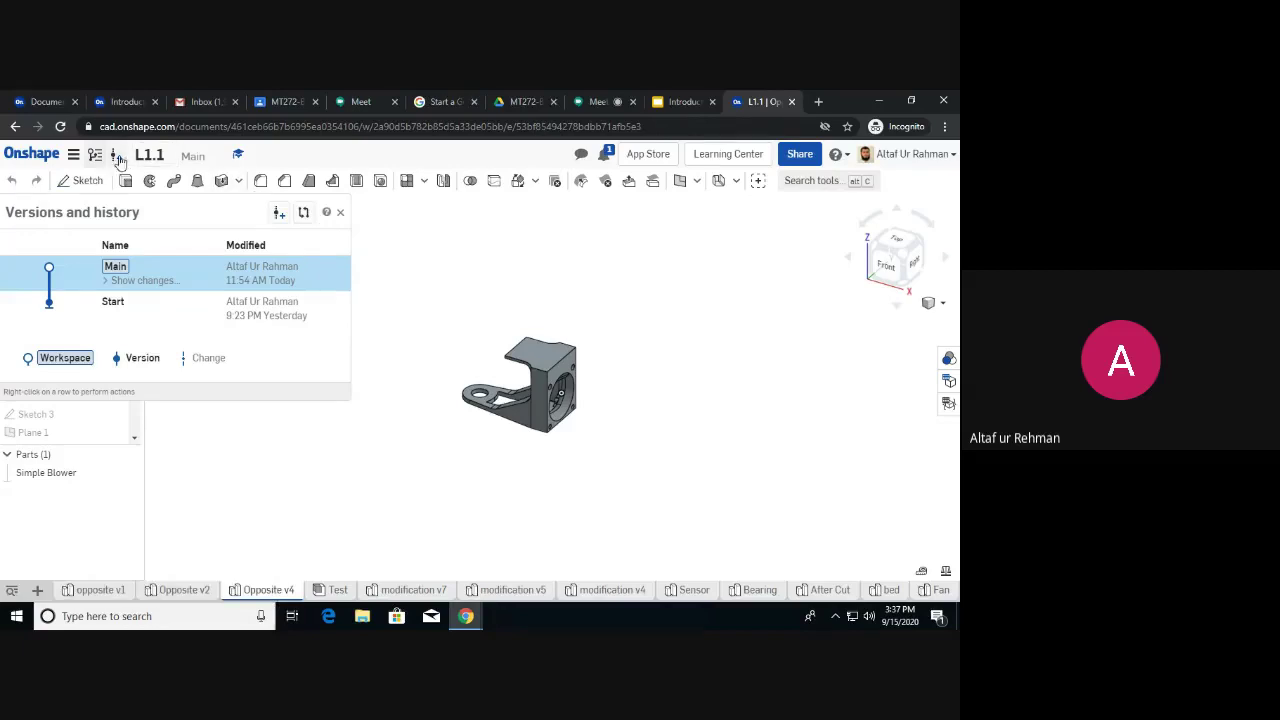
# Close the Versions and history panel to return to the 42-feature list.
pyautogui.moveTo(240, 158)
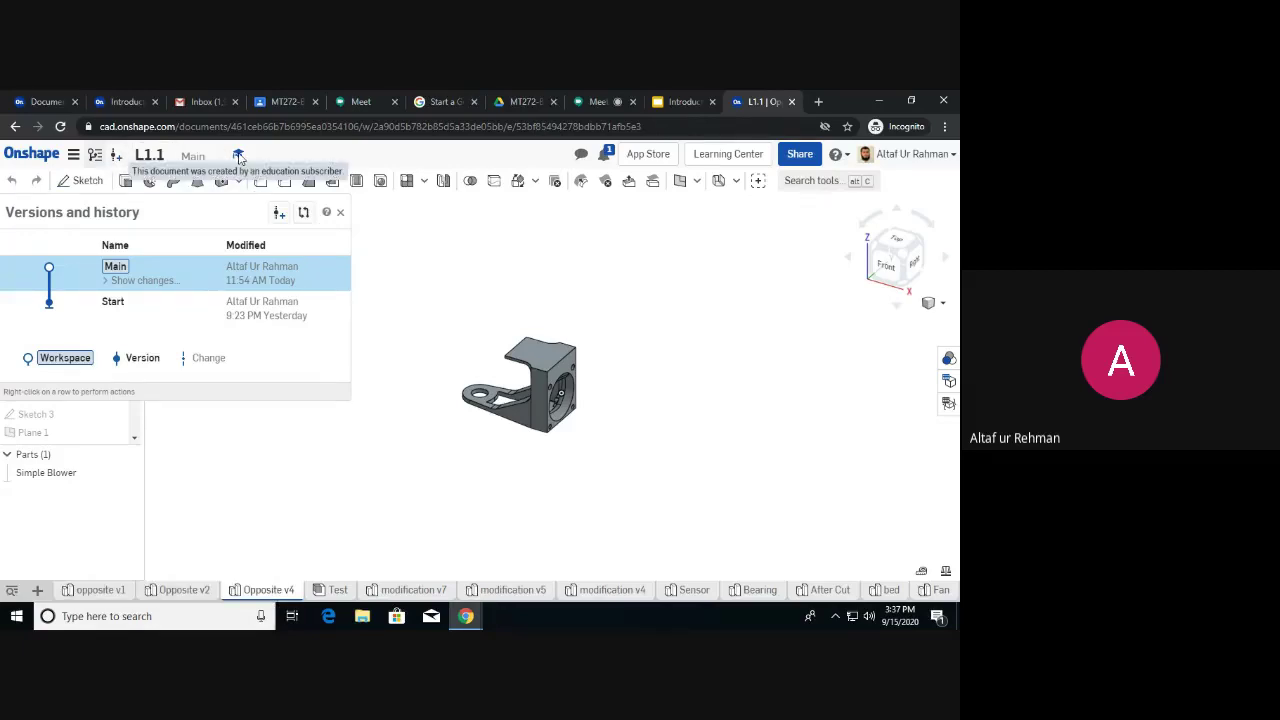
pyautogui.click(340, 212)
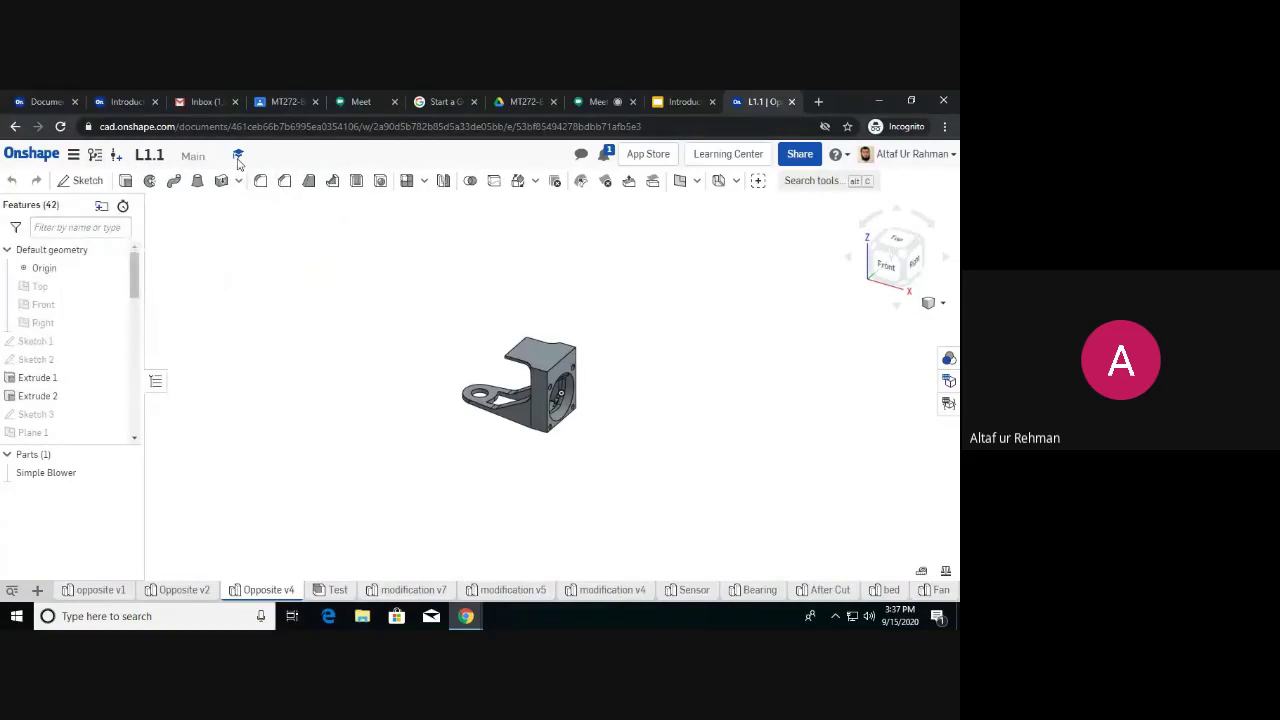
pyautogui.moveTo(240, 160)
pyautogui.click(583, 158)
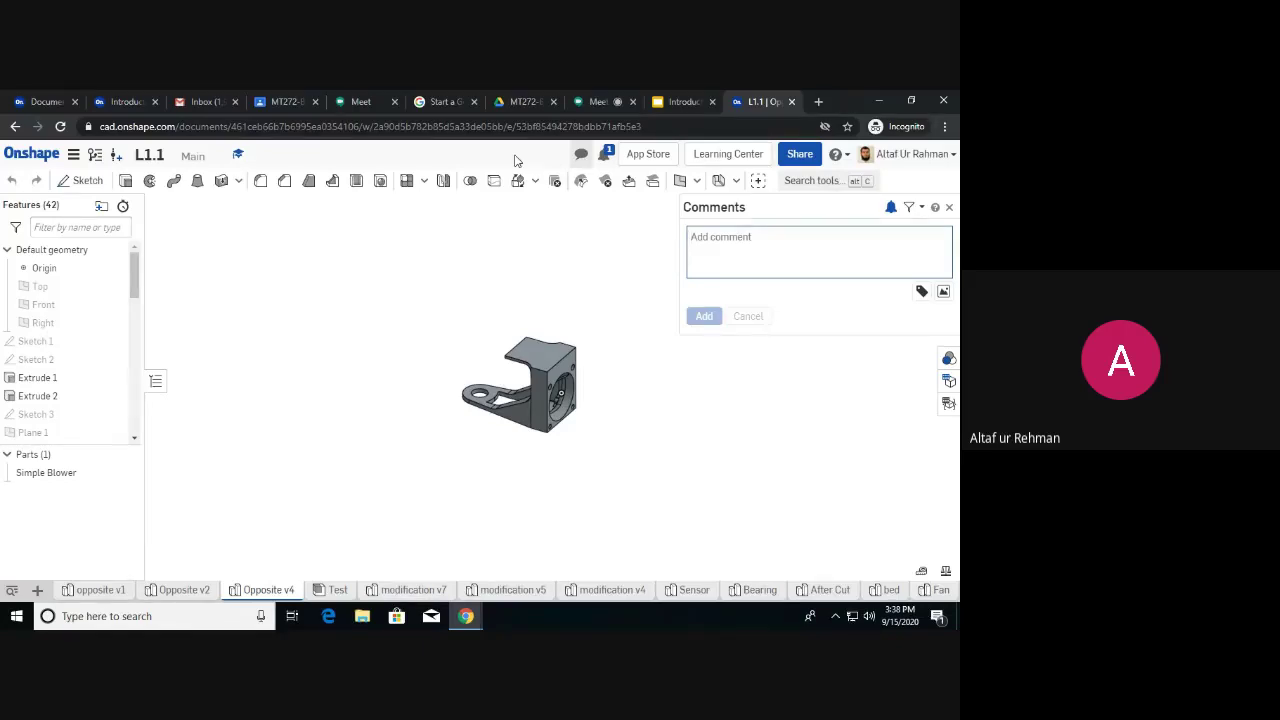
pyautogui.click(951, 208)
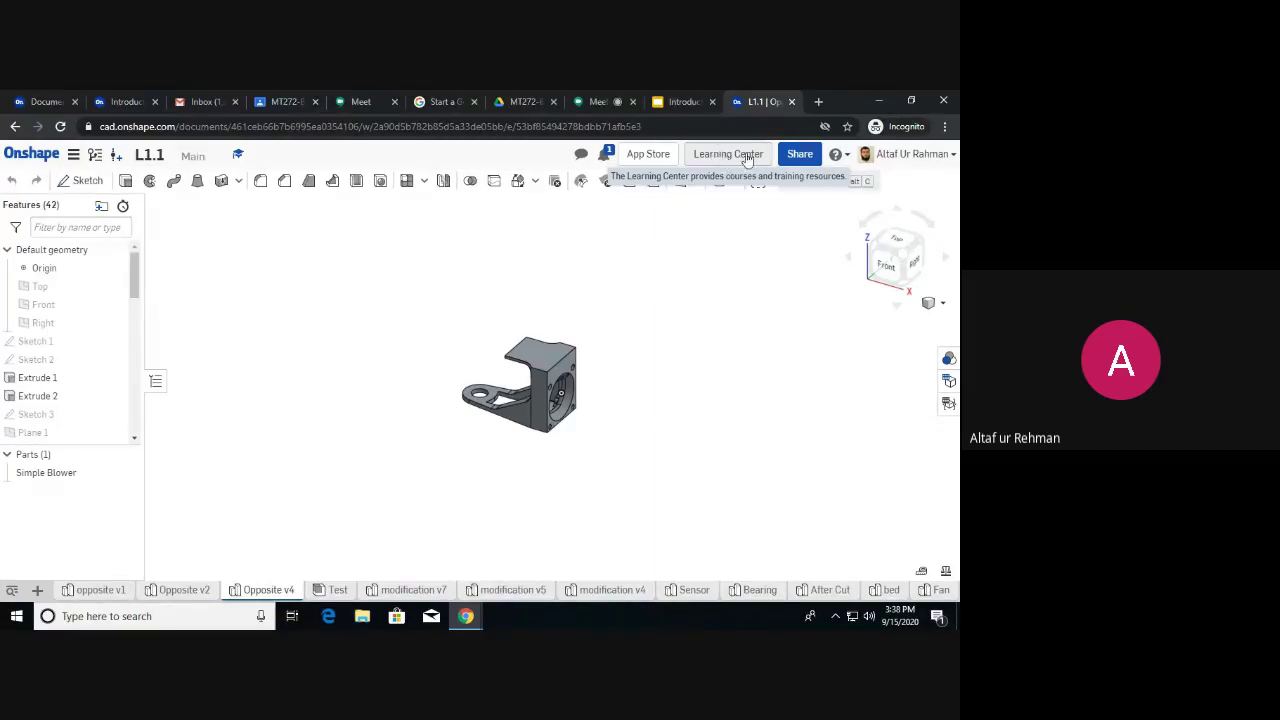
pyautogui.click(804, 156)
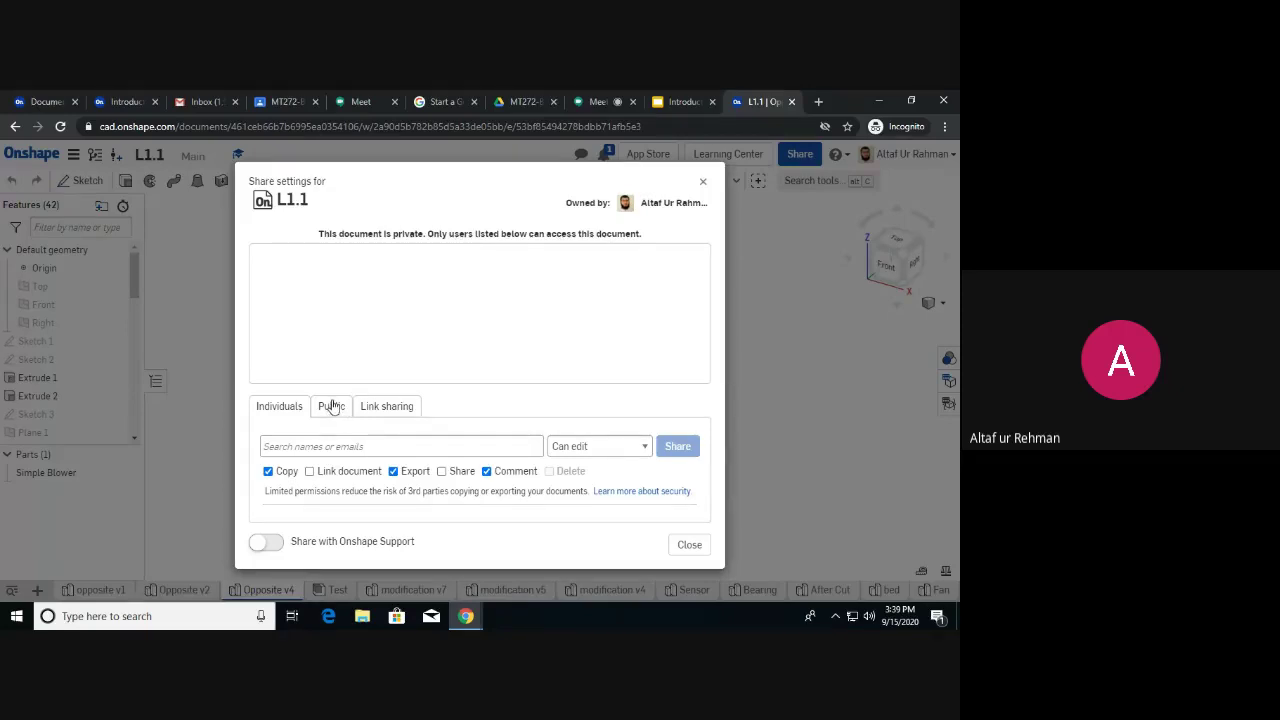
# Add a collaborator's e-mail with 'Can edit' permission, then close Share settings without sharing.
pyautogui.click(387, 408)
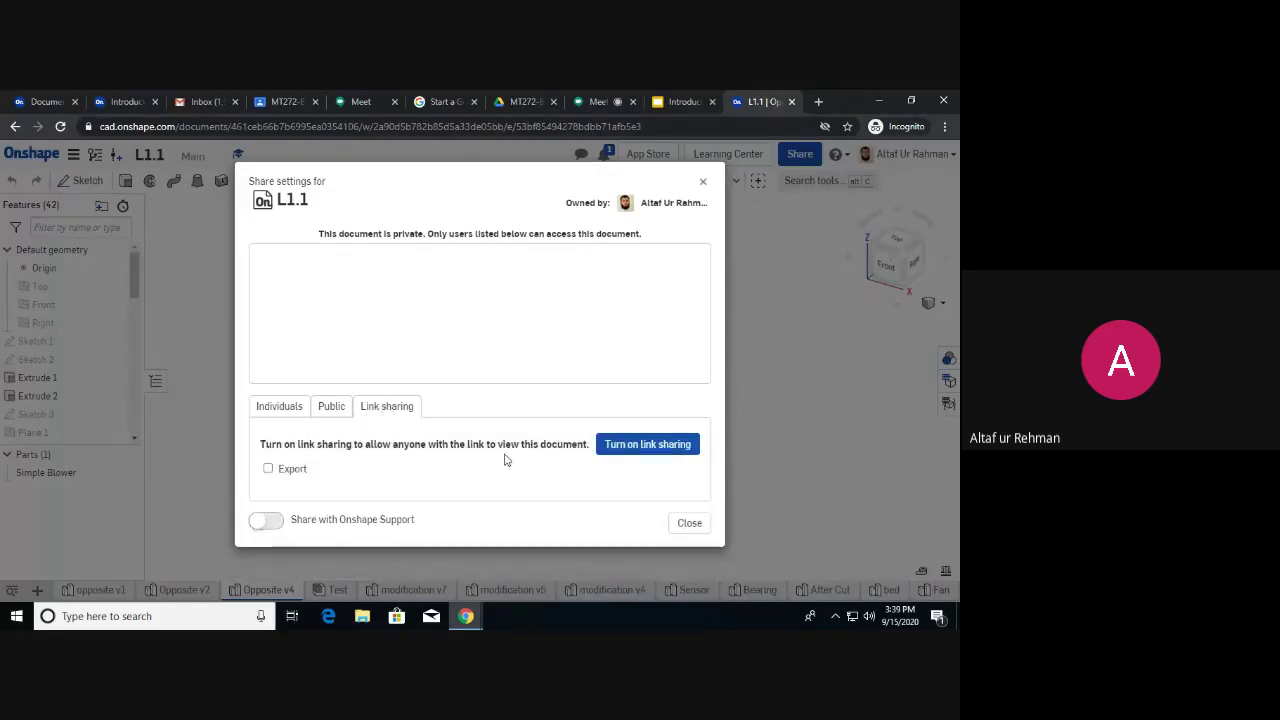
pyautogui.click(284, 406)
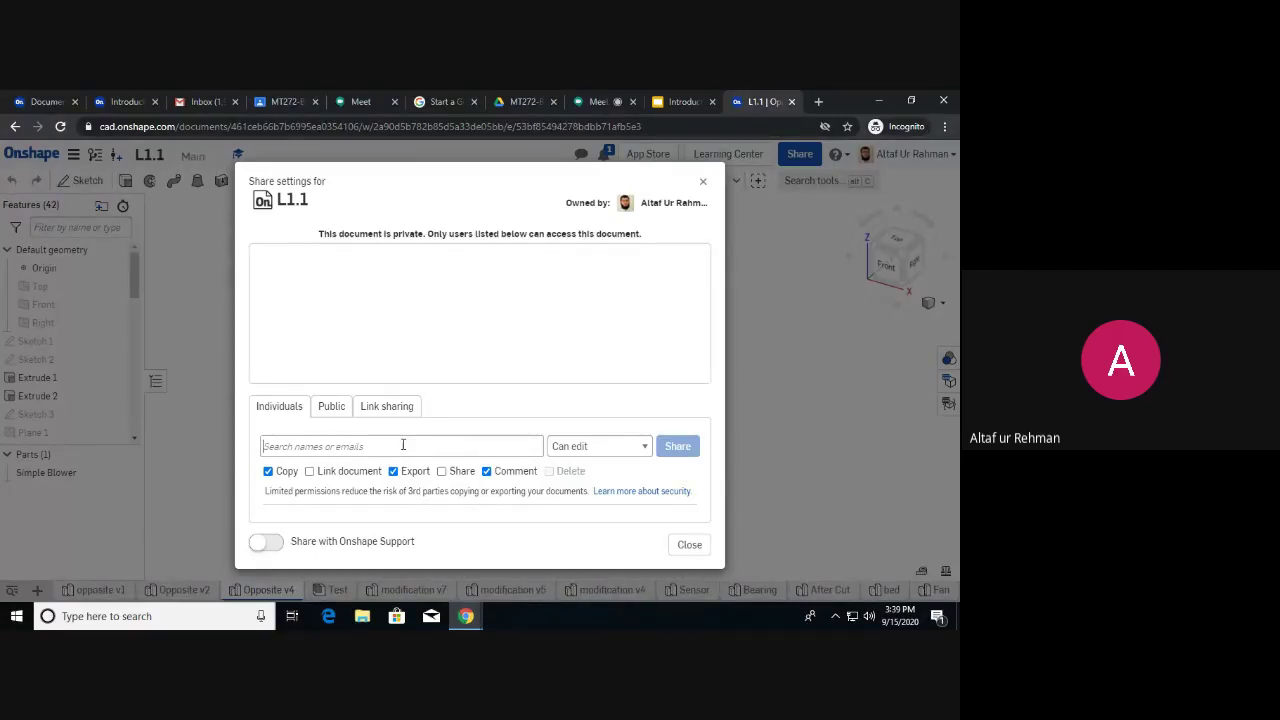
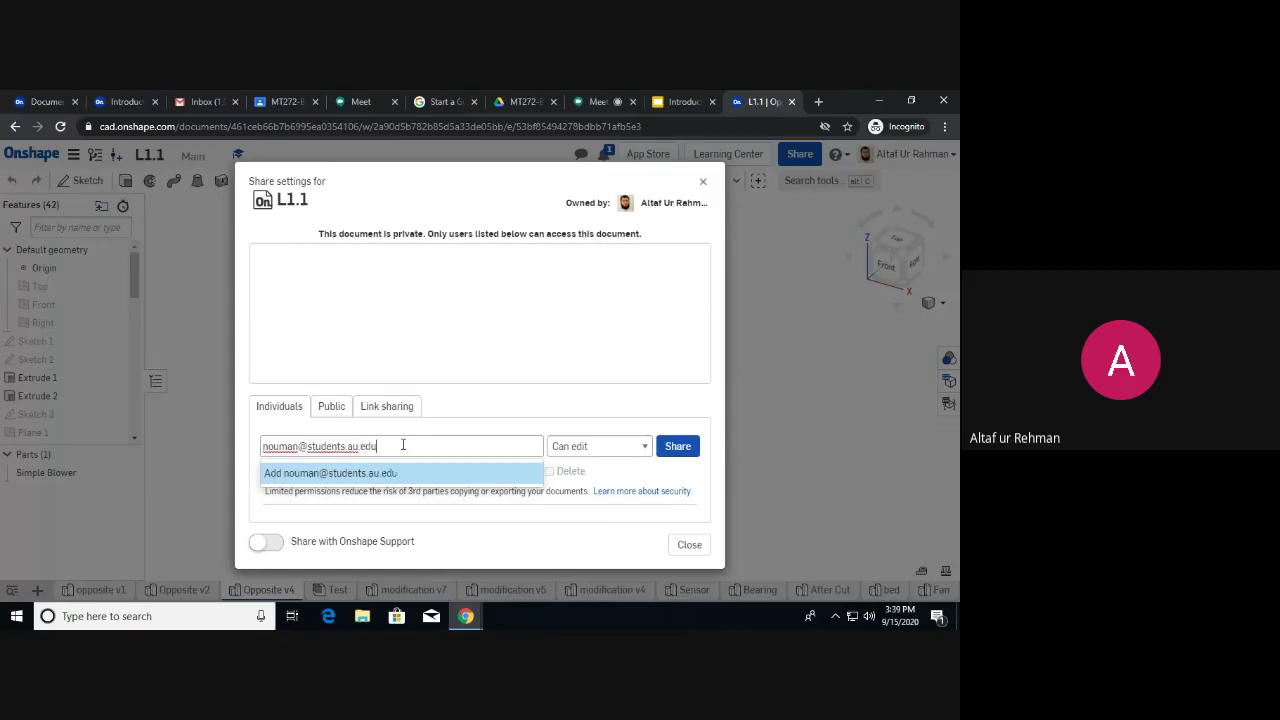
pyautogui.click(644, 446)
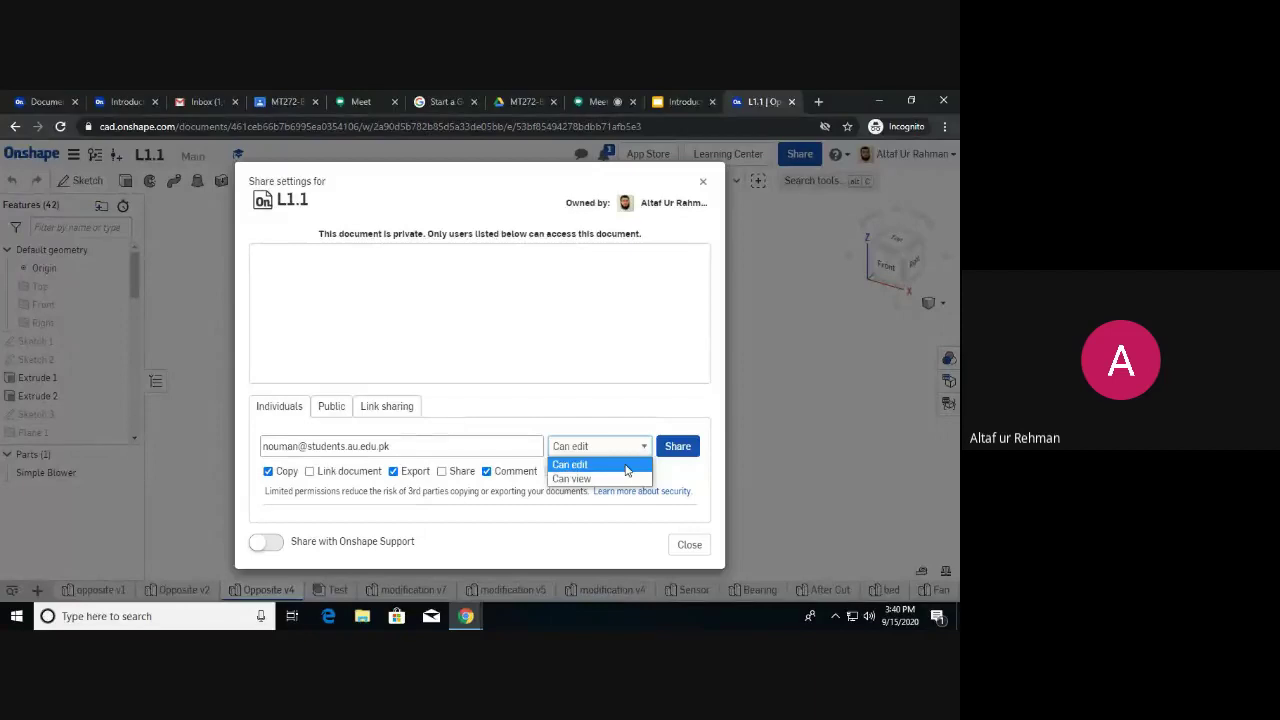
pyautogui.click(624, 352)
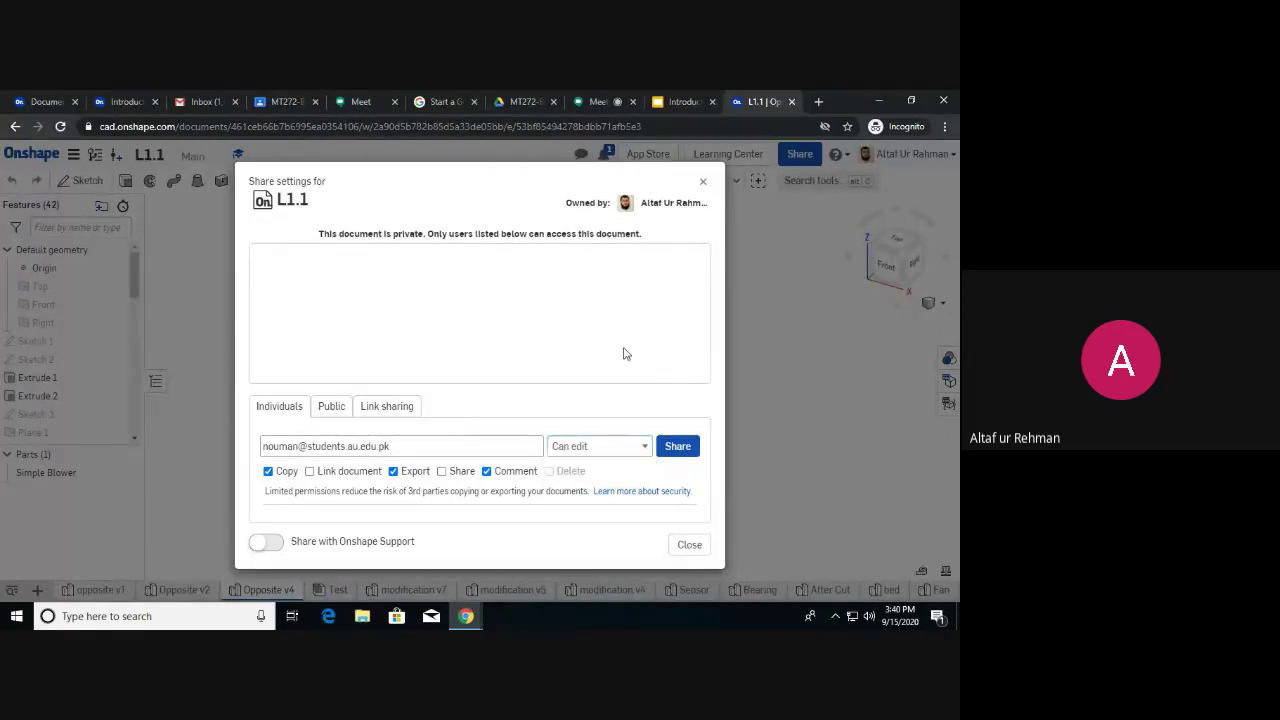
pyautogui.click(703, 183)
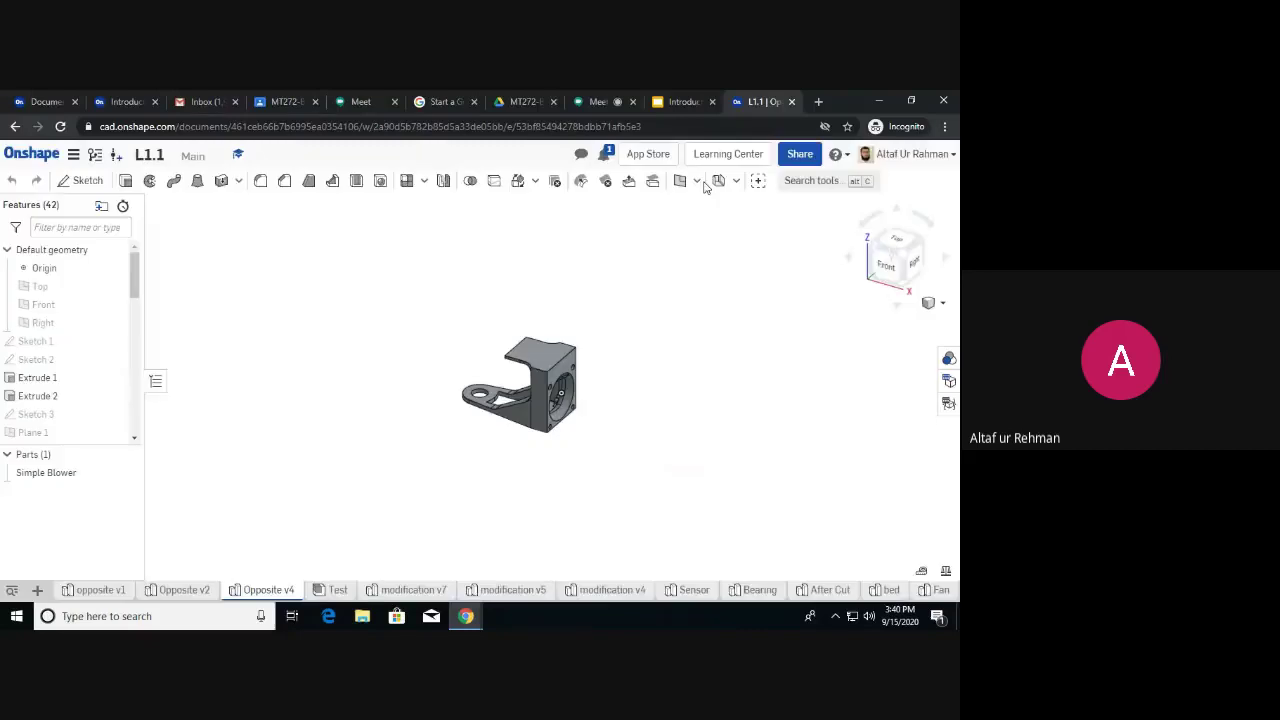
# Open the Keyboard shortcuts reference from the Help (?) menu.
pyautogui.click(844, 162)
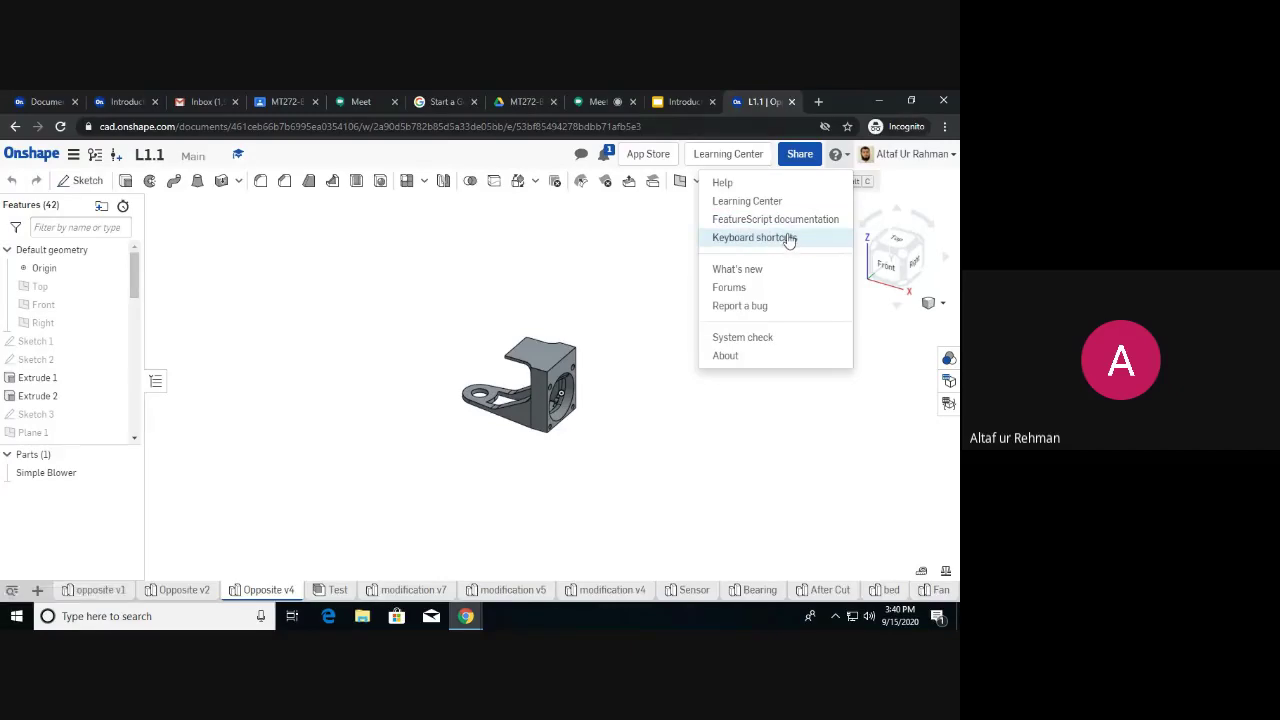
pyautogui.click(787, 238)
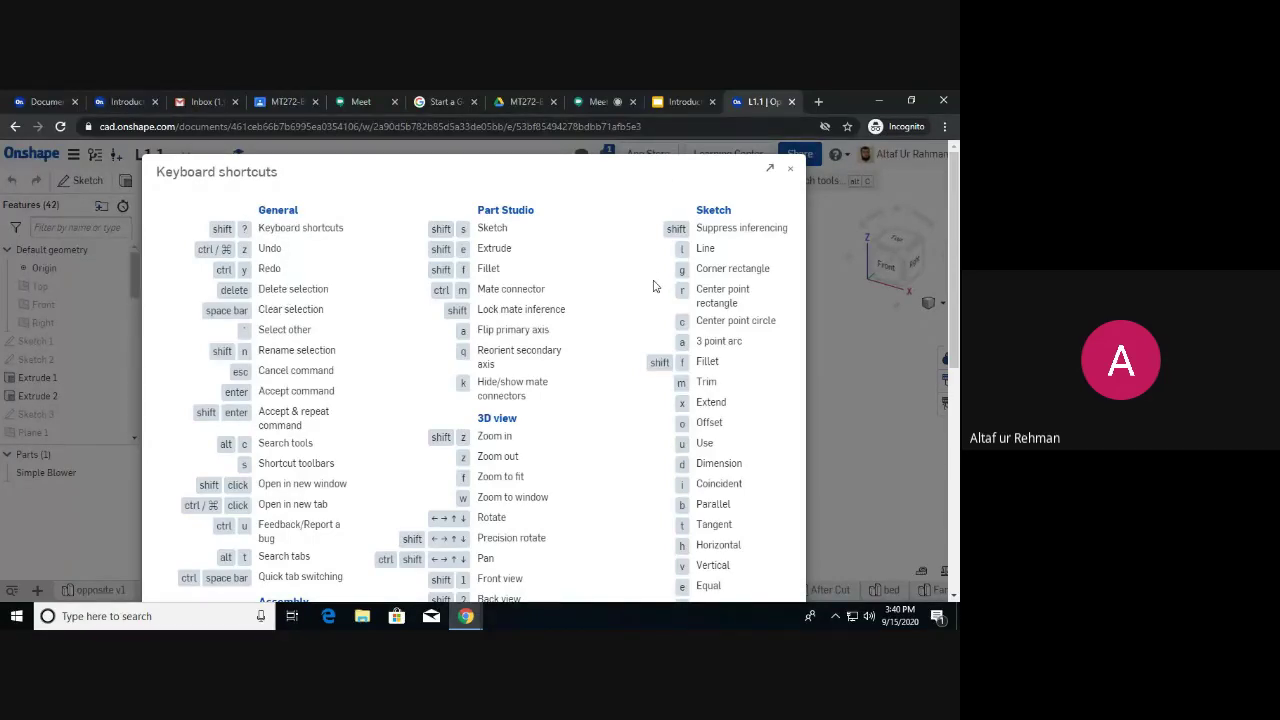
# Review the General, Part Studio, Assembly and Drawings shortcuts, close the reference, and reopen Help.
pyautogui.scroll(-2, 640, 300)
pyautogui.scroll(-1, 637, 308)
pyautogui.scroll(1, 635, 307)
pyautogui.scroll(-3, 635, 307)
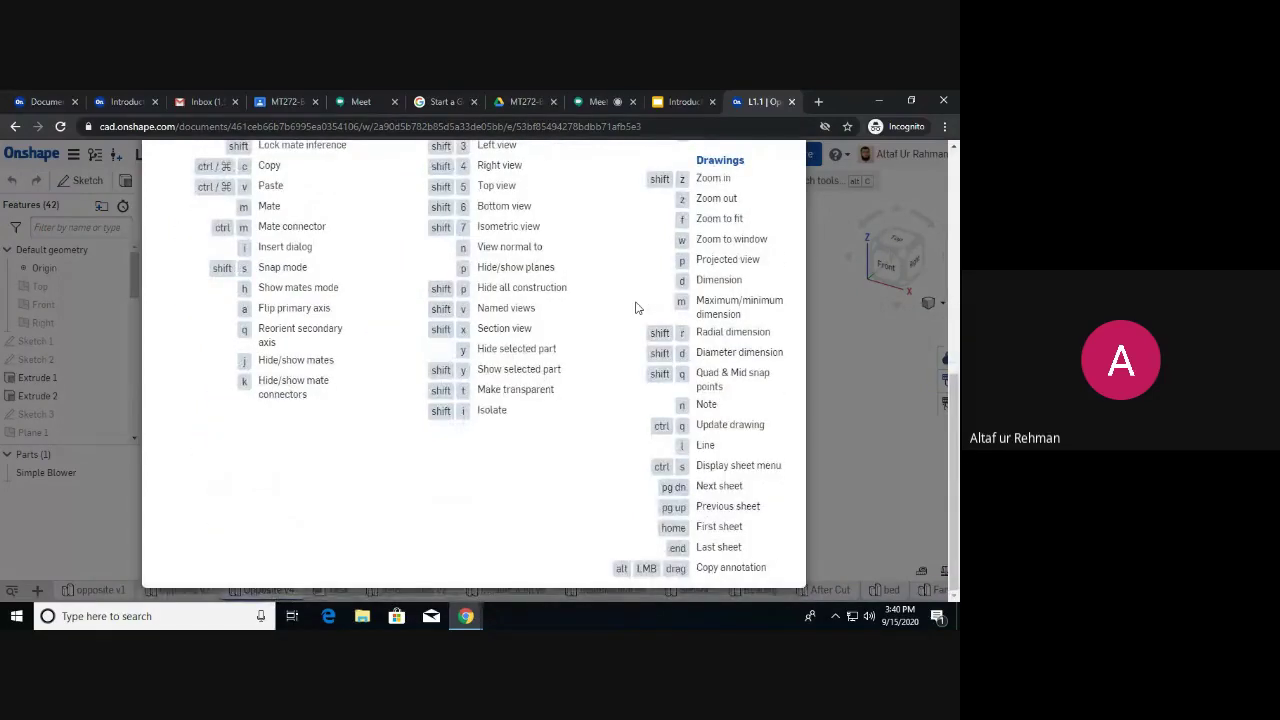
pyautogui.scroll(2, 640, 307)
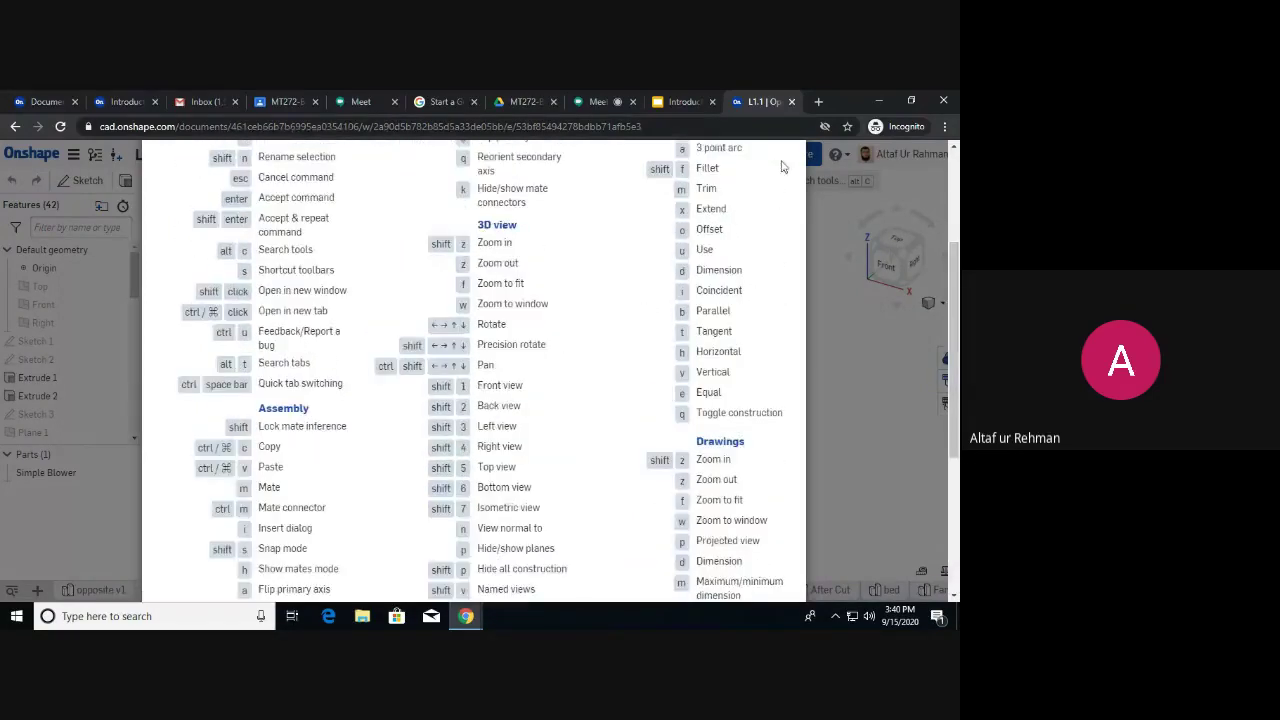
pyautogui.scroll(2, 783, 167)
pyautogui.click(787, 172)
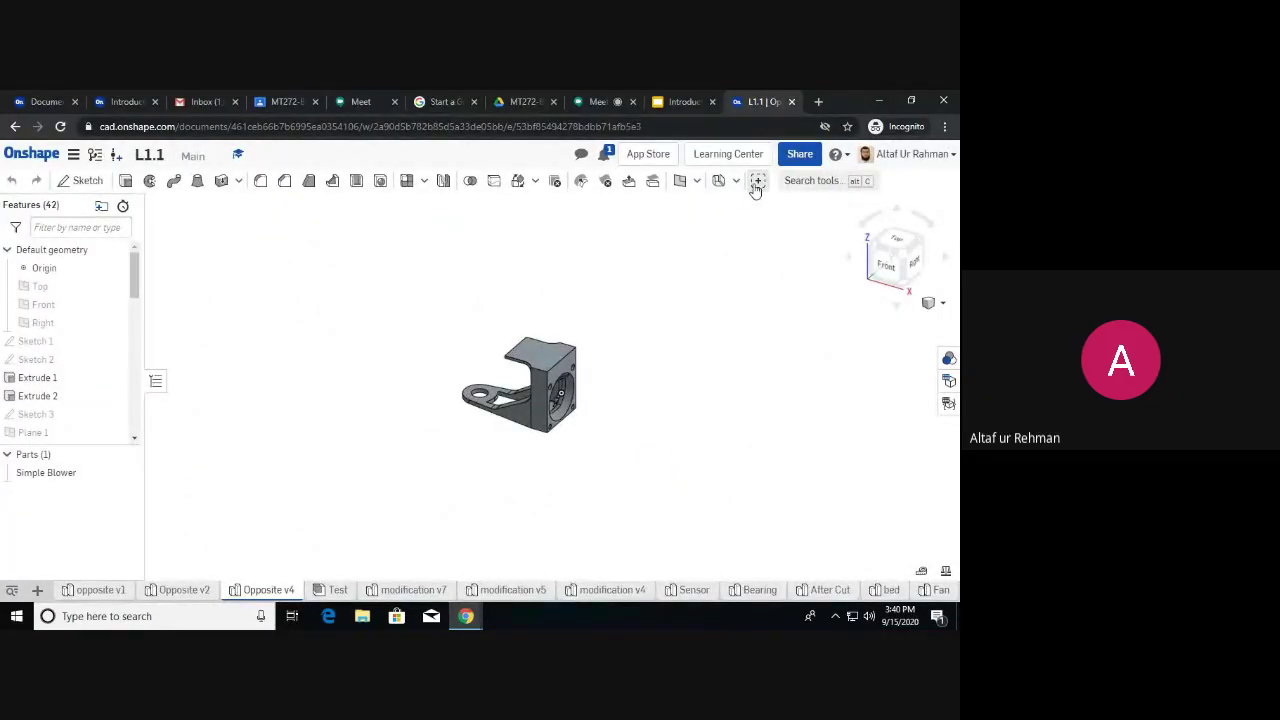
pyautogui.click(845, 156)
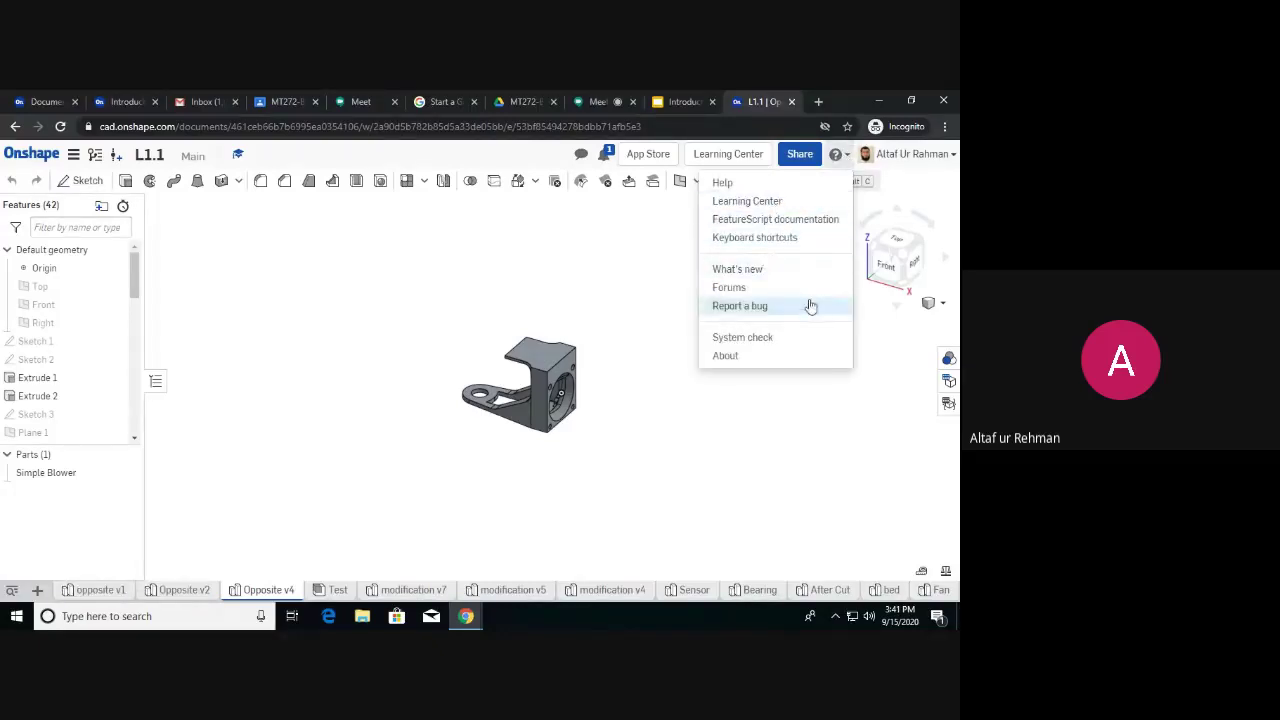
# Open the account dropdown under the user name at the top right.
pyautogui.click(905, 156)
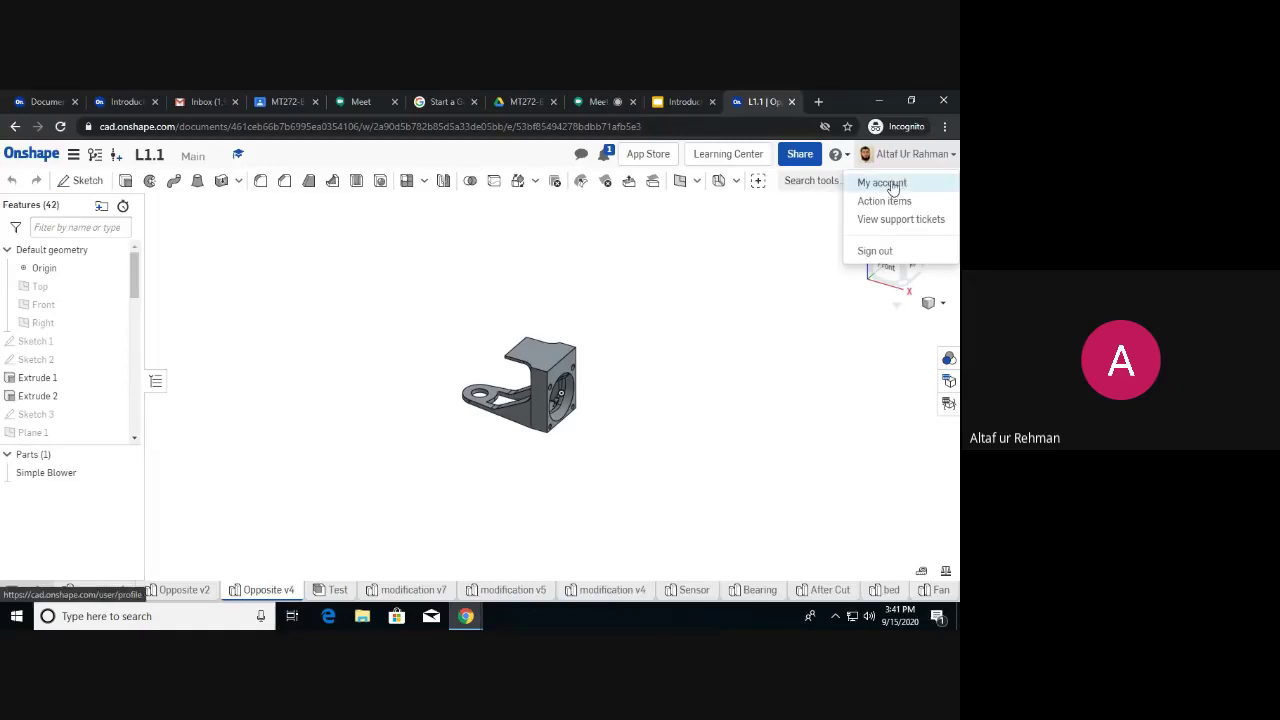
# Go to My account and step through the First name, Last name and Bio profile fields.
pyautogui.click(889, 184)
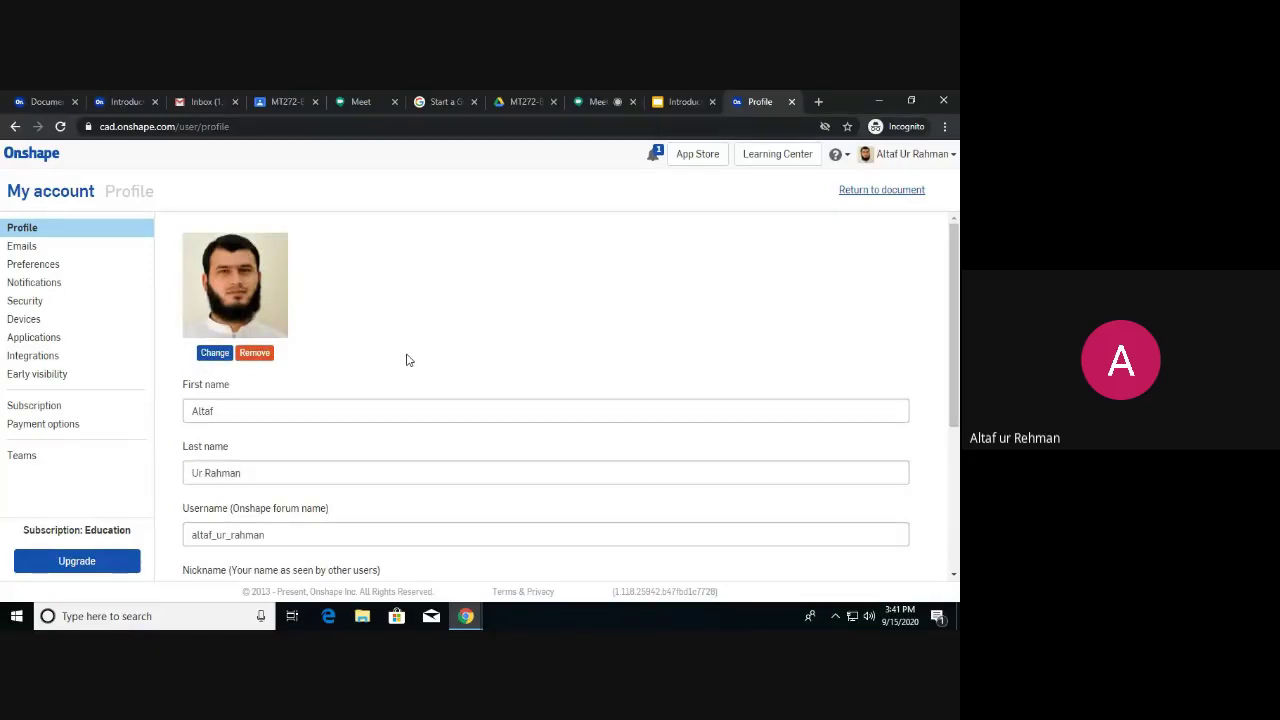
pyautogui.click(372, 410)
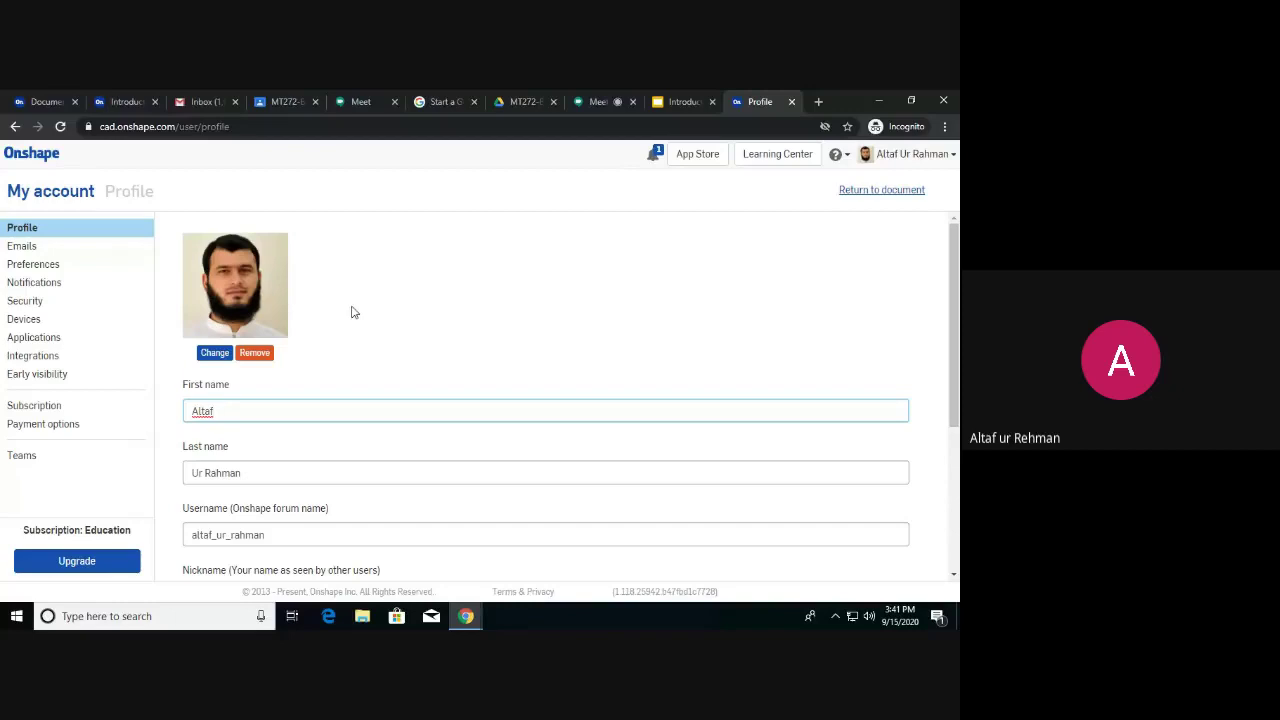
pyautogui.scroll(-1, 352, 313)
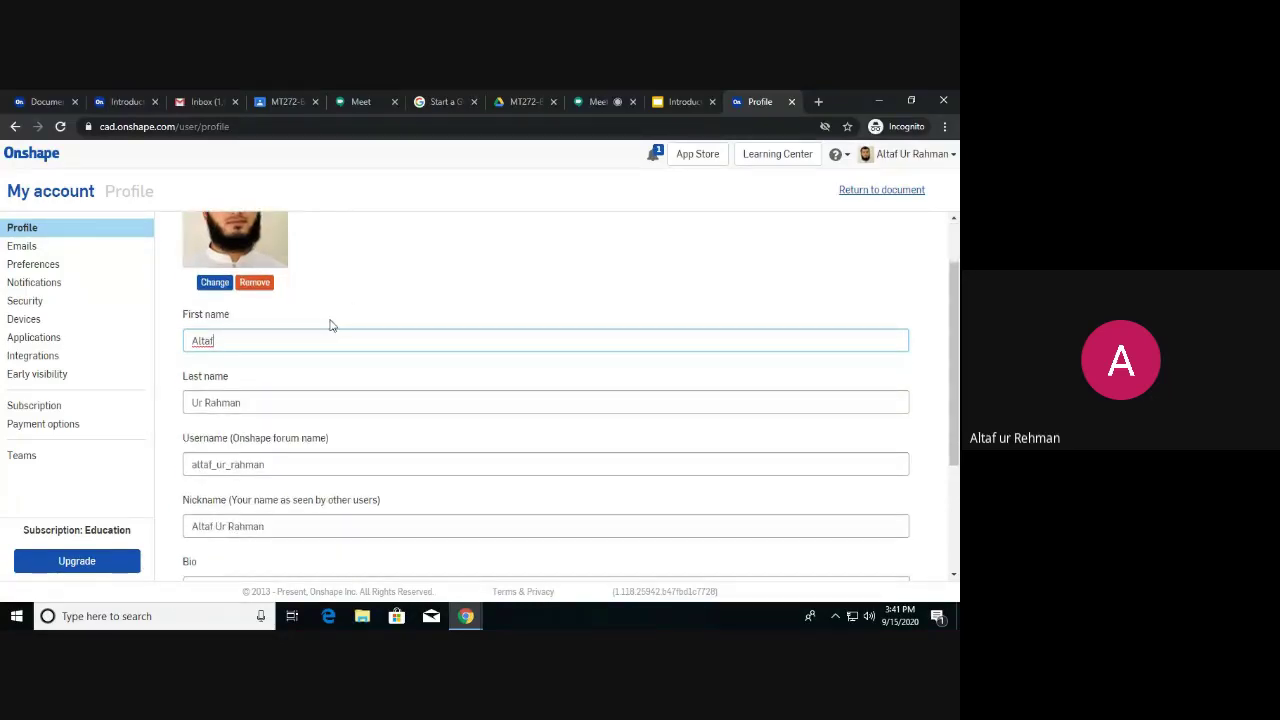
pyautogui.scroll(1, 330, 322)
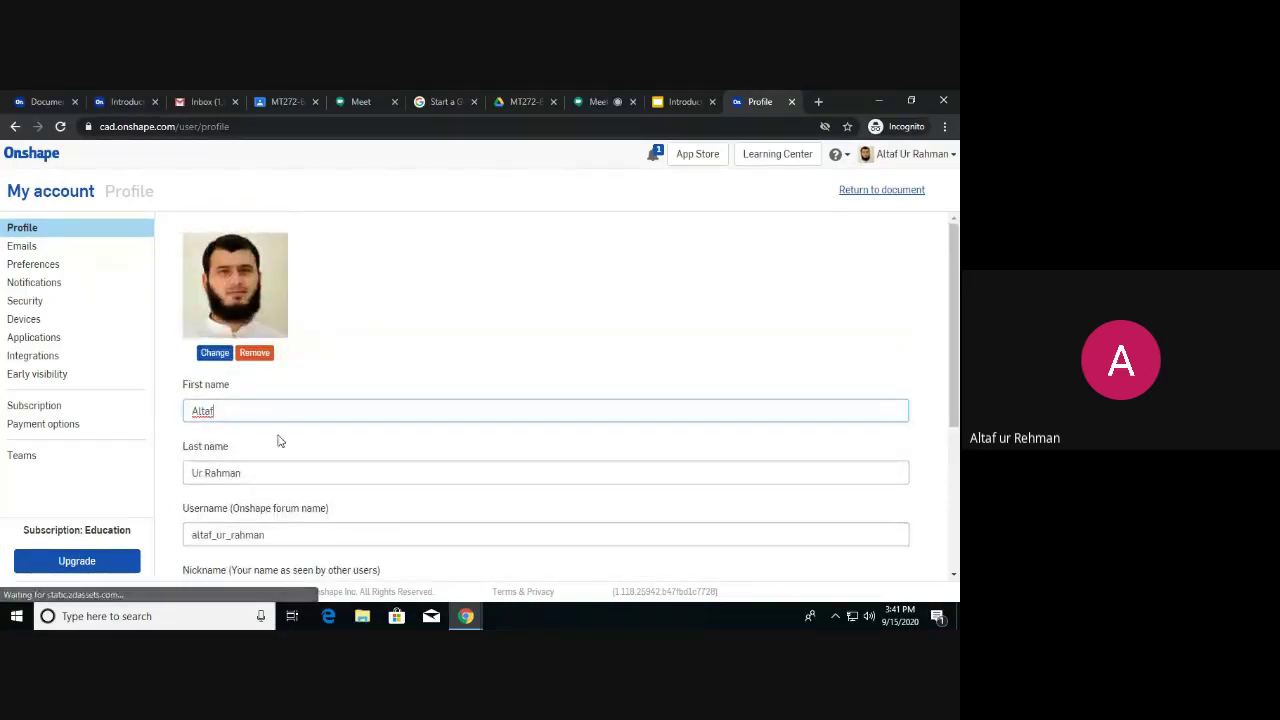
pyautogui.click(286, 474)
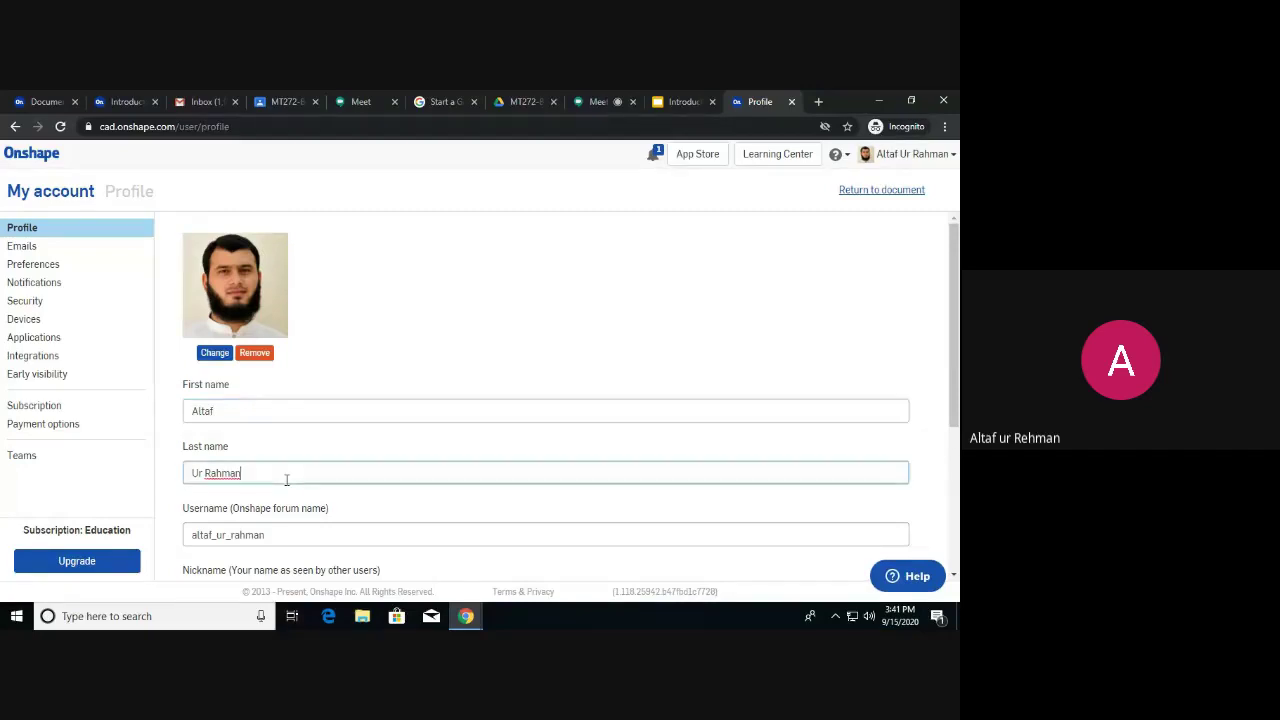
pyautogui.scroll(-3, 286, 480)
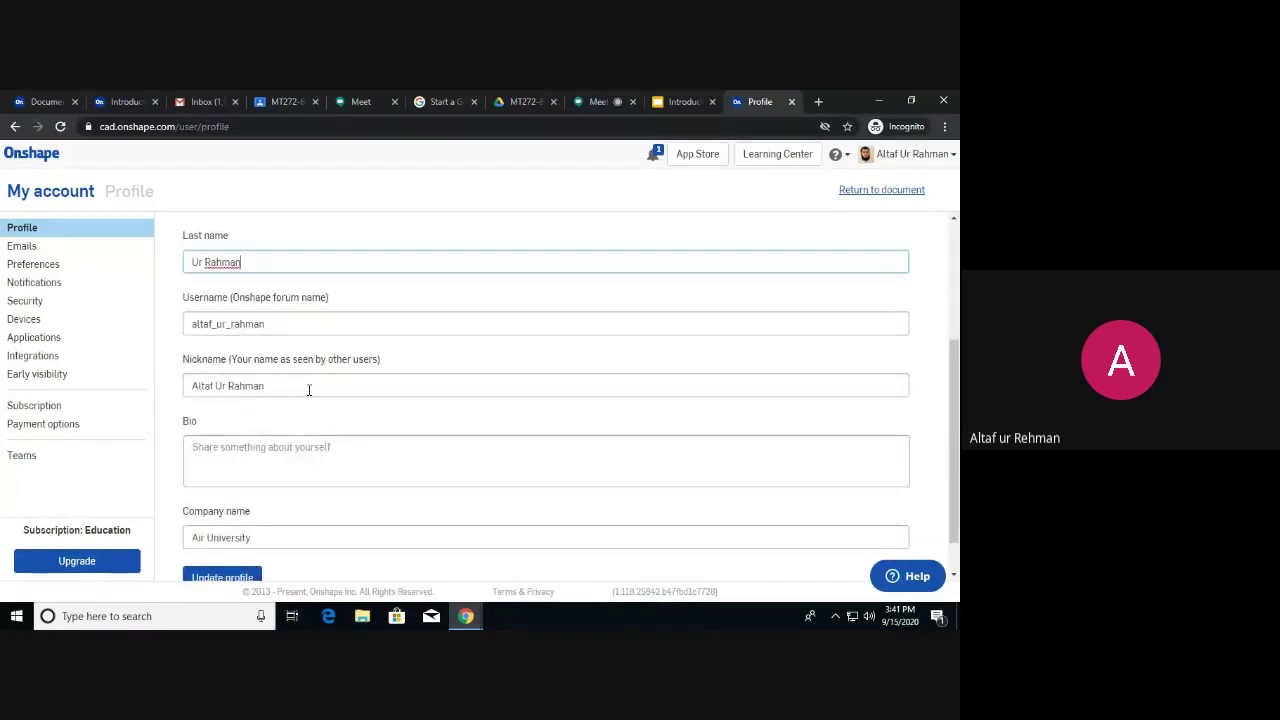
pyautogui.click(307, 444)
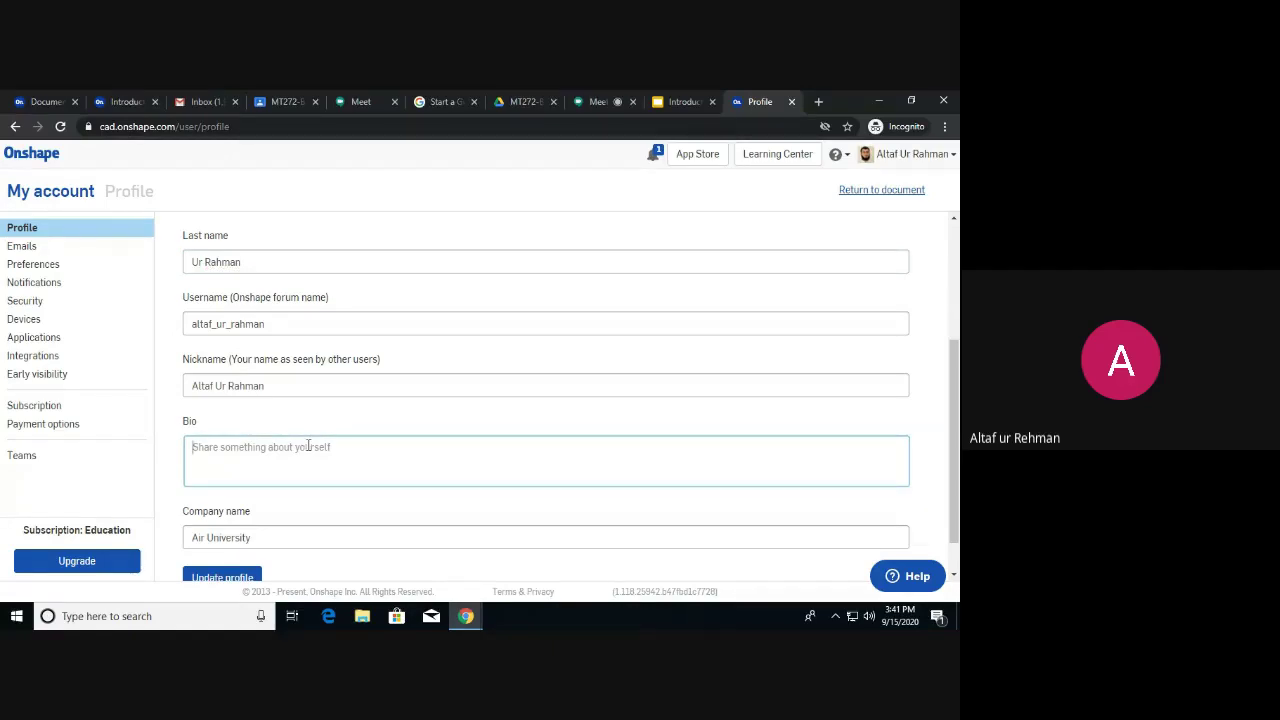
pyautogui.scroll(-1, 308, 446)
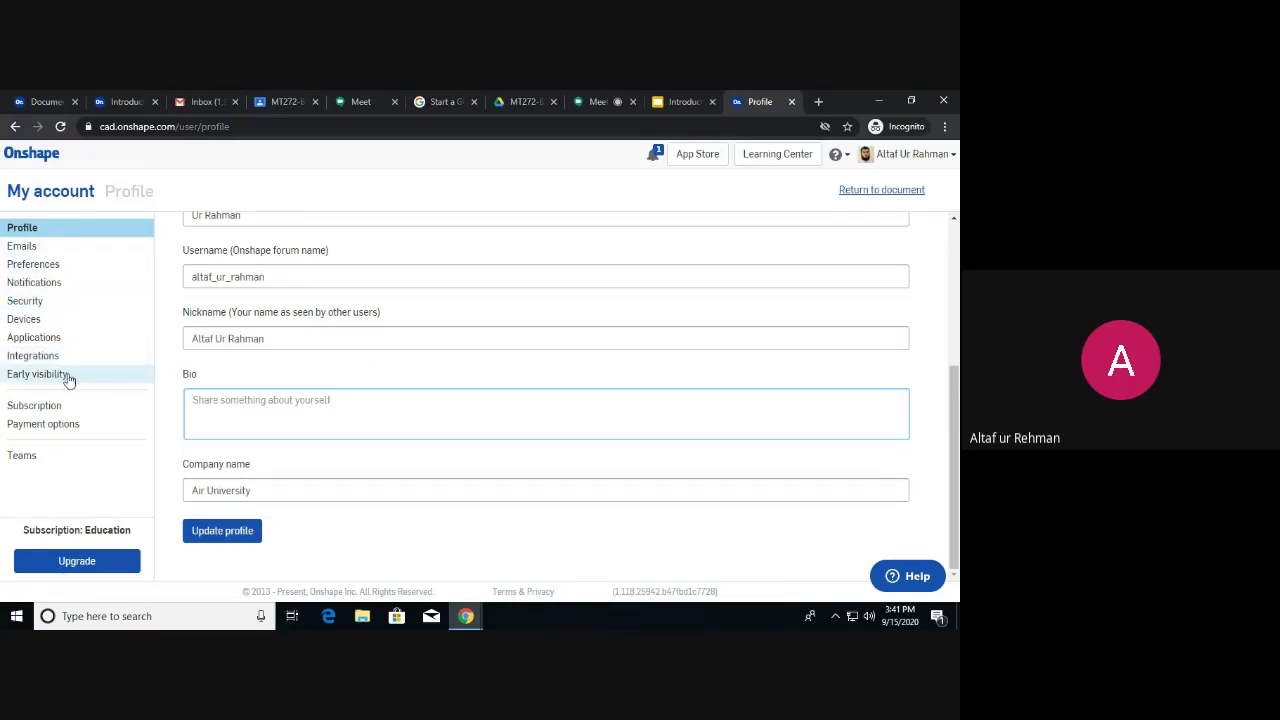
# Switch to Preferences and keep English as the display language.
pyautogui.click(48, 268)
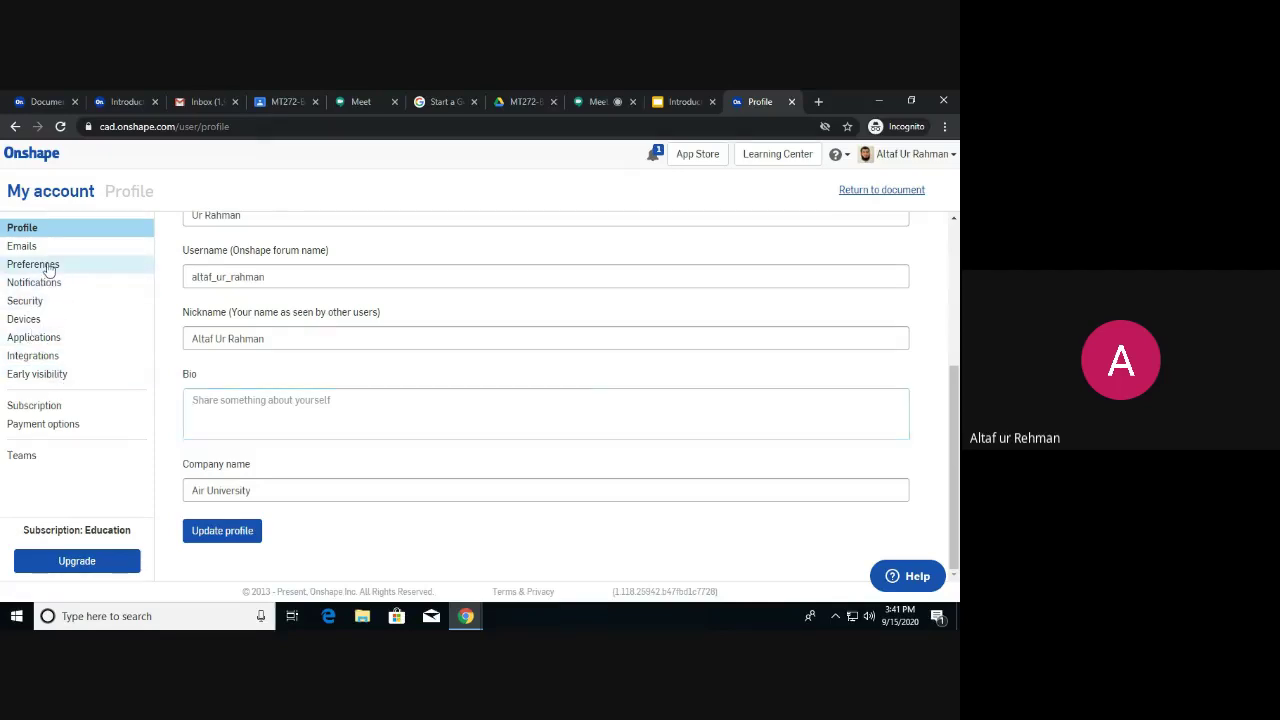
pyautogui.scroll(3, 233, 326)
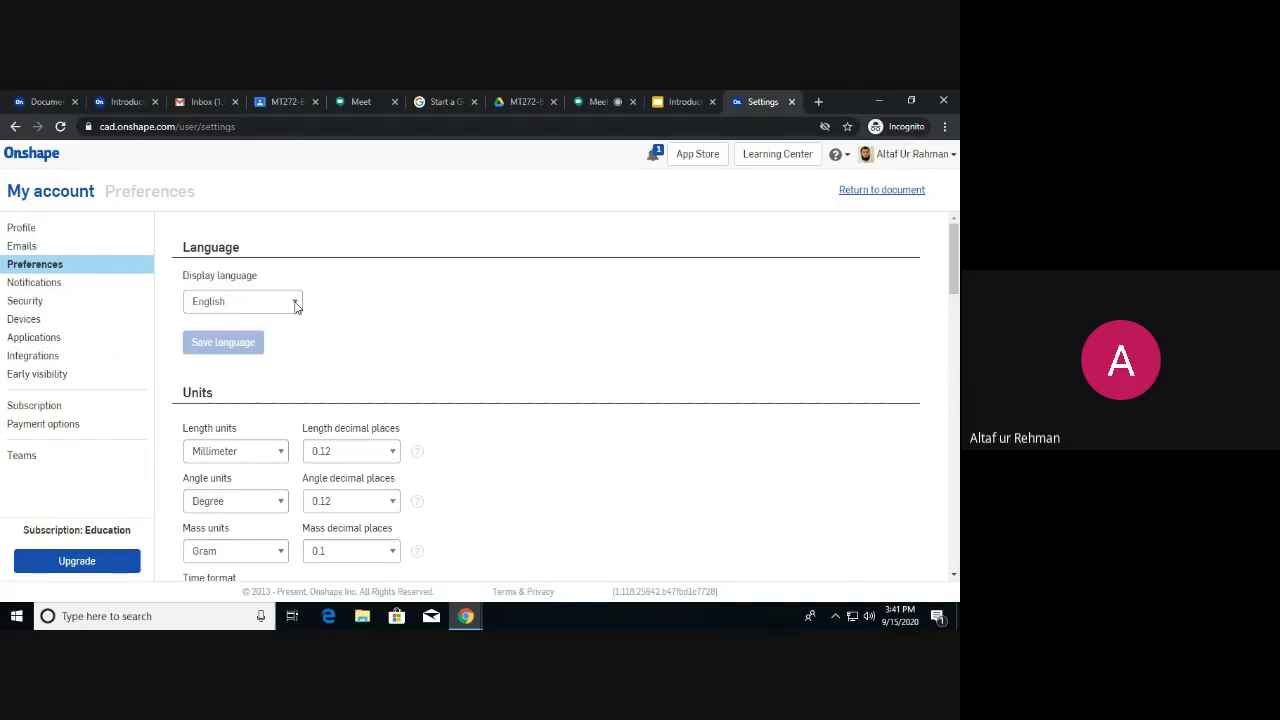
pyautogui.click(296, 305)
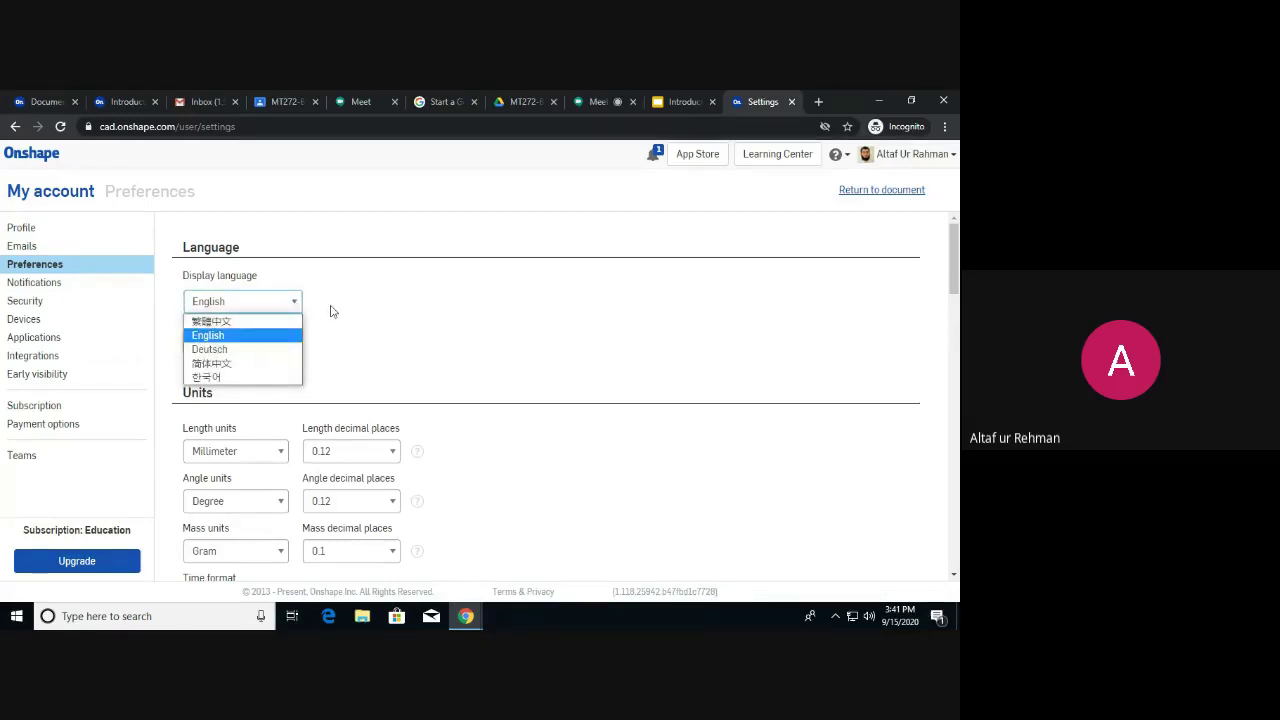
pyautogui.click(329, 314)
pyautogui.scroll(-1, 333, 304)
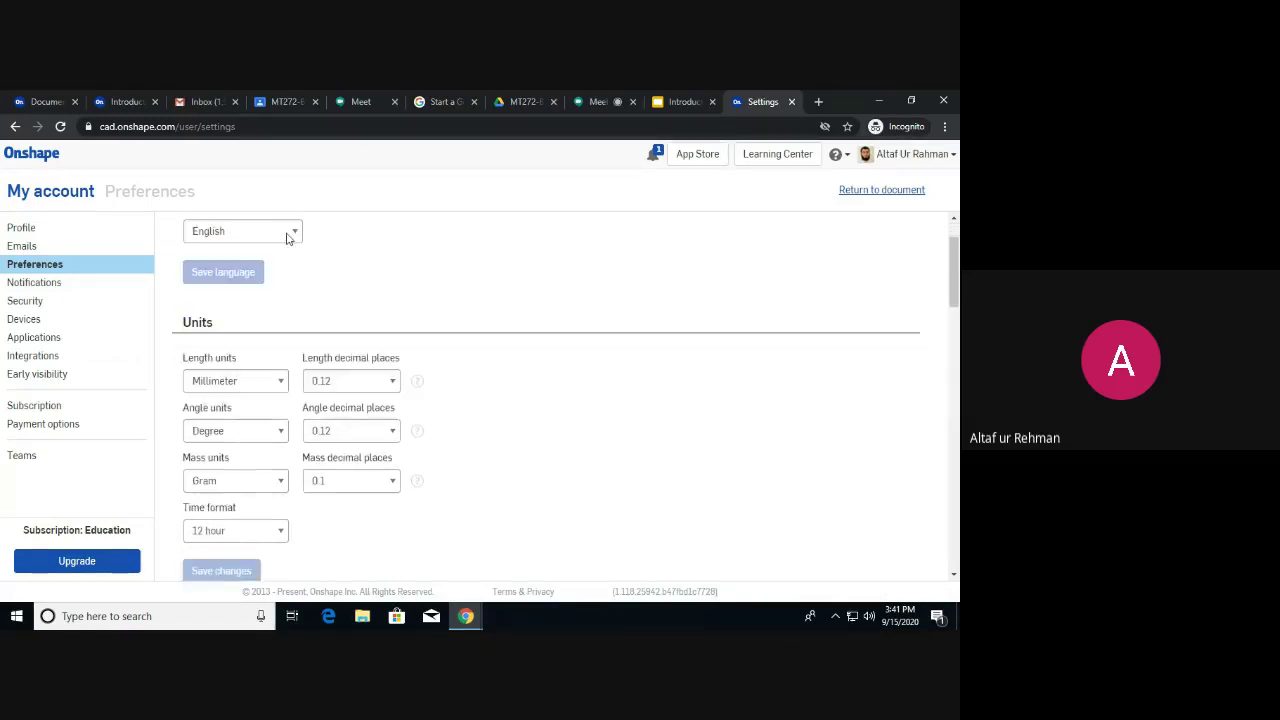
pyautogui.scroll(-2, 325, 272)
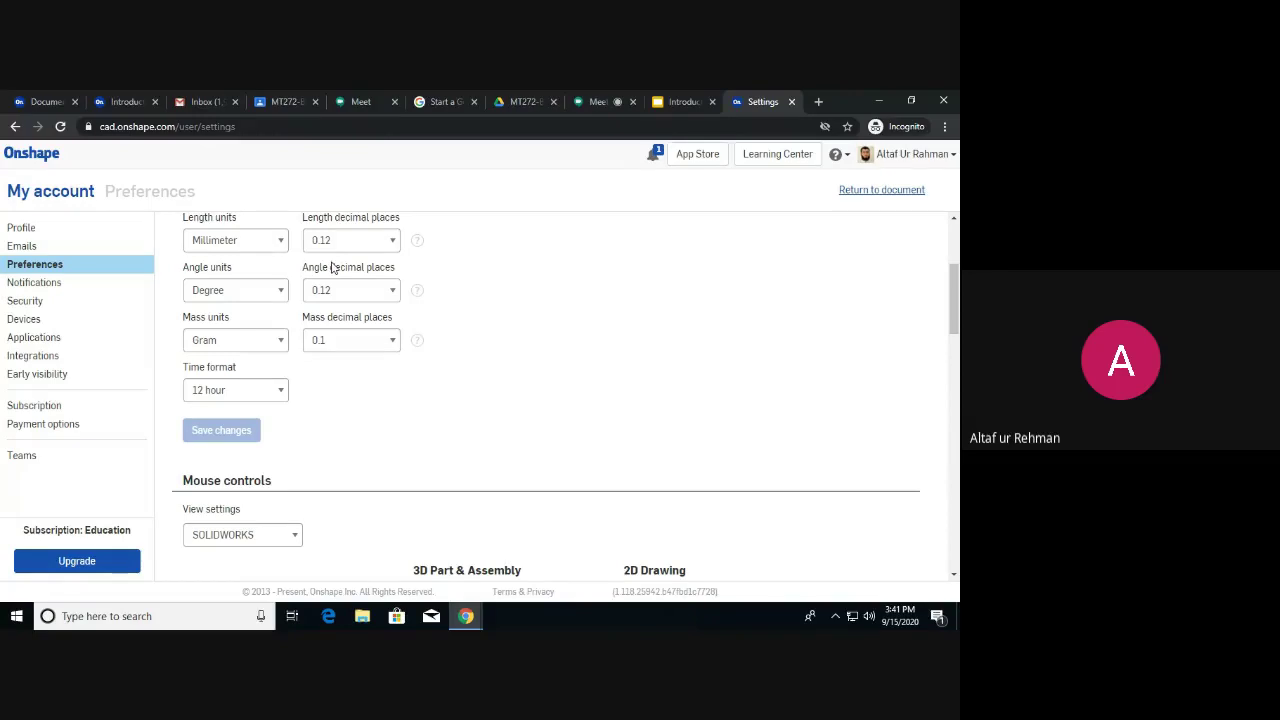
# Set length units to Millimeter and angle units to Degree, leaving mass in Gram.
pyautogui.click(279, 245)
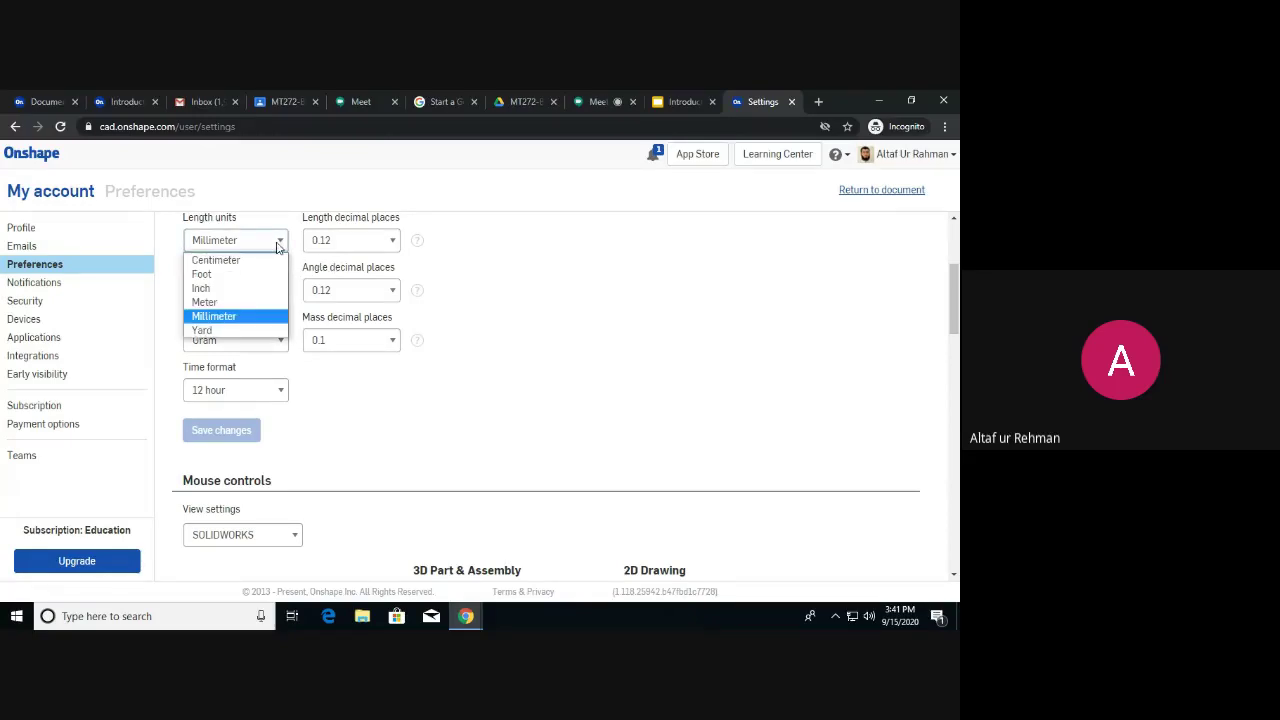
pyautogui.click(262, 289)
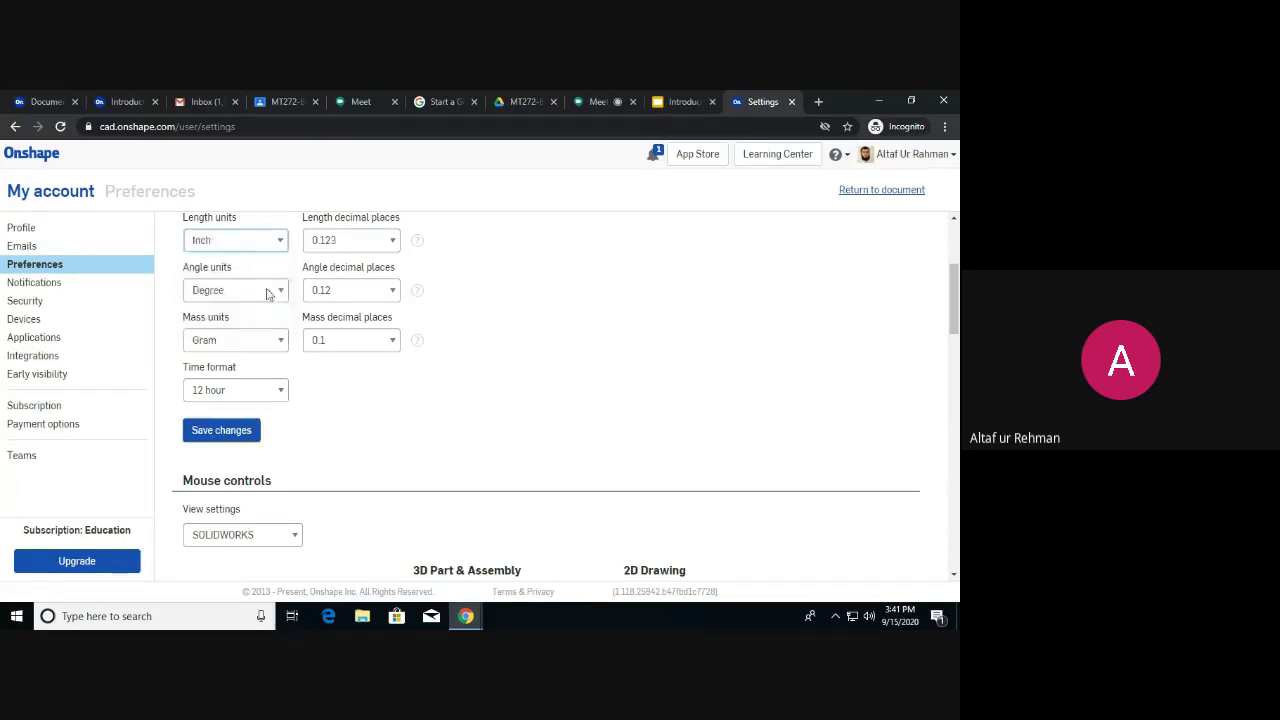
pyautogui.click(276, 290)
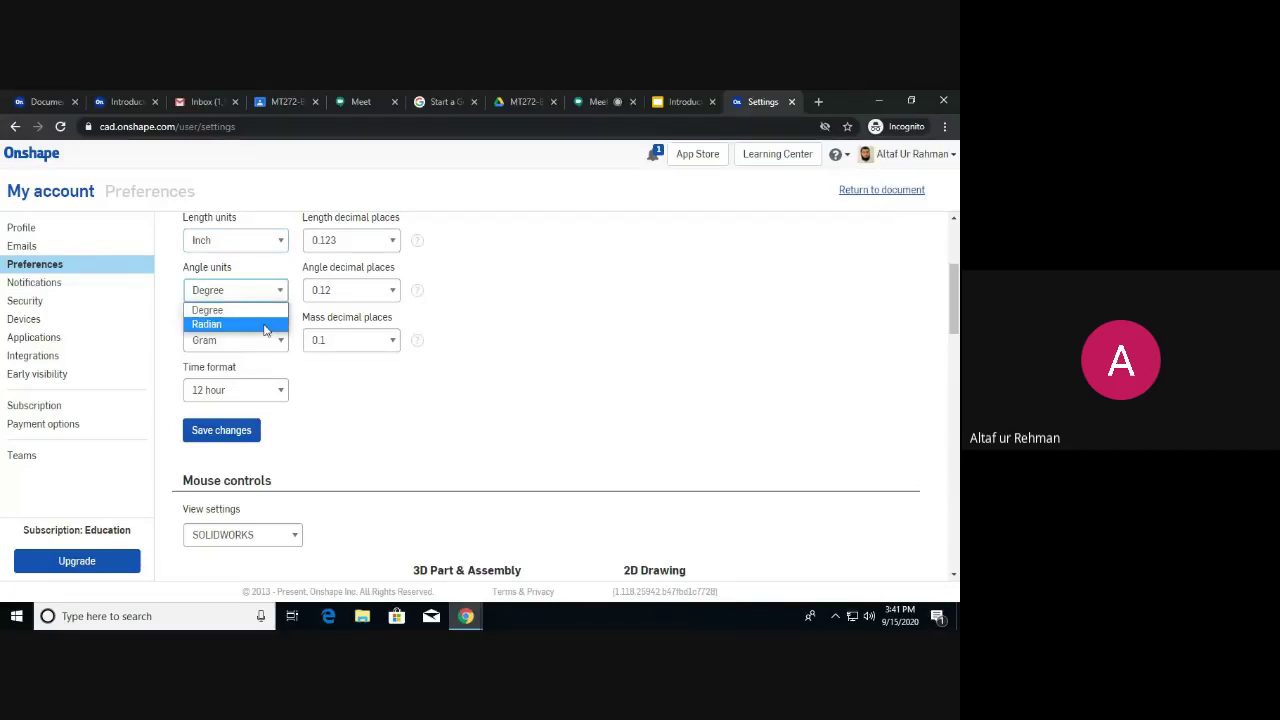
pyautogui.click(265, 325)
pyautogui.click(278, 340)
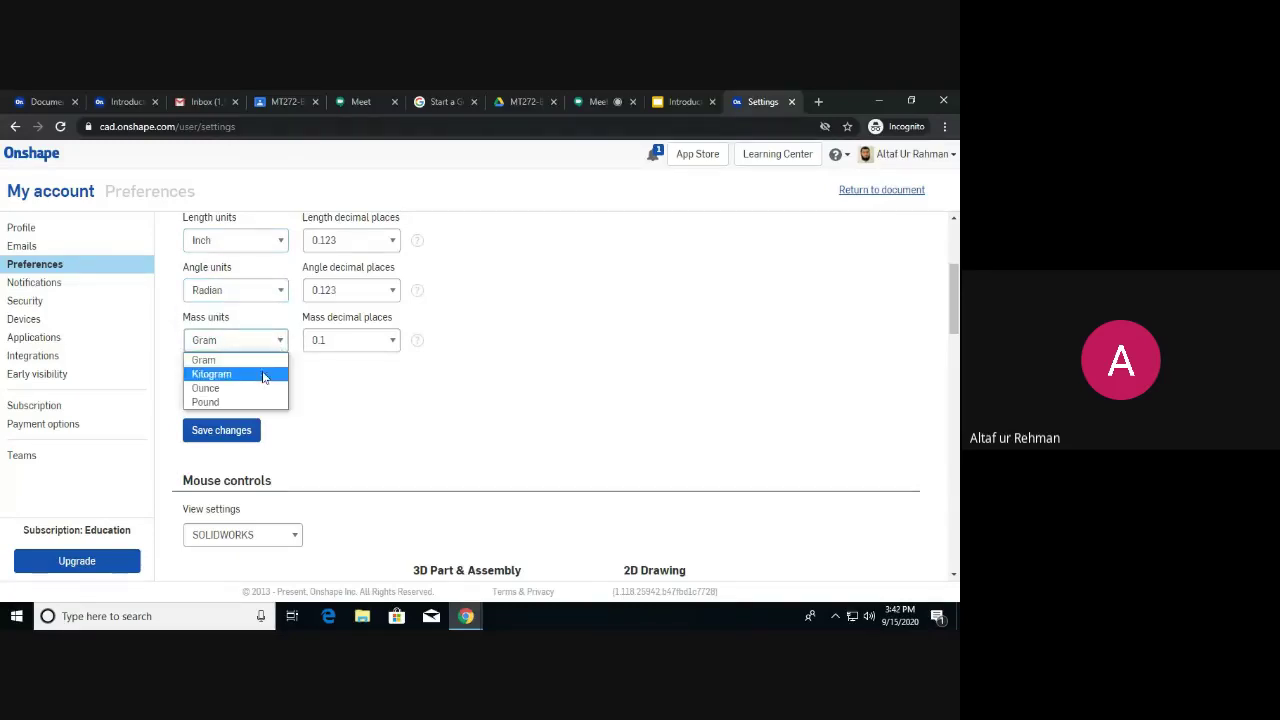
pyautogui.click(281, 242)
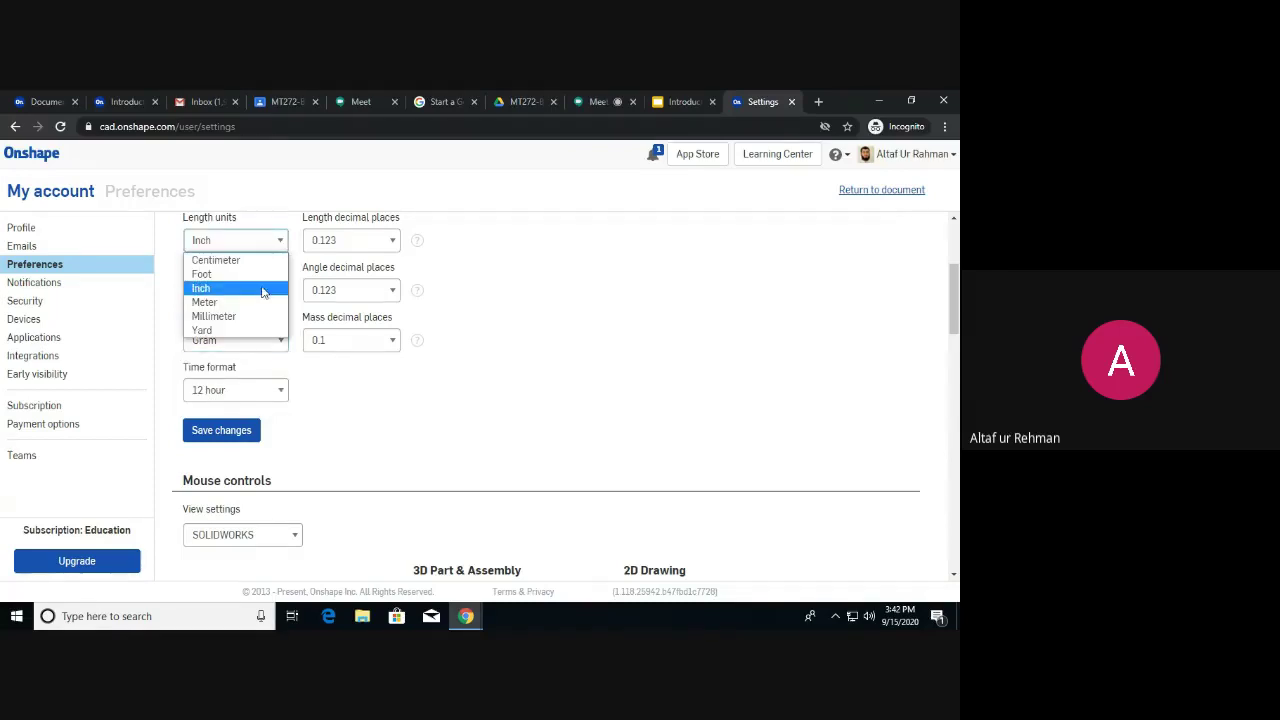
pyautogui.click(257, 316)
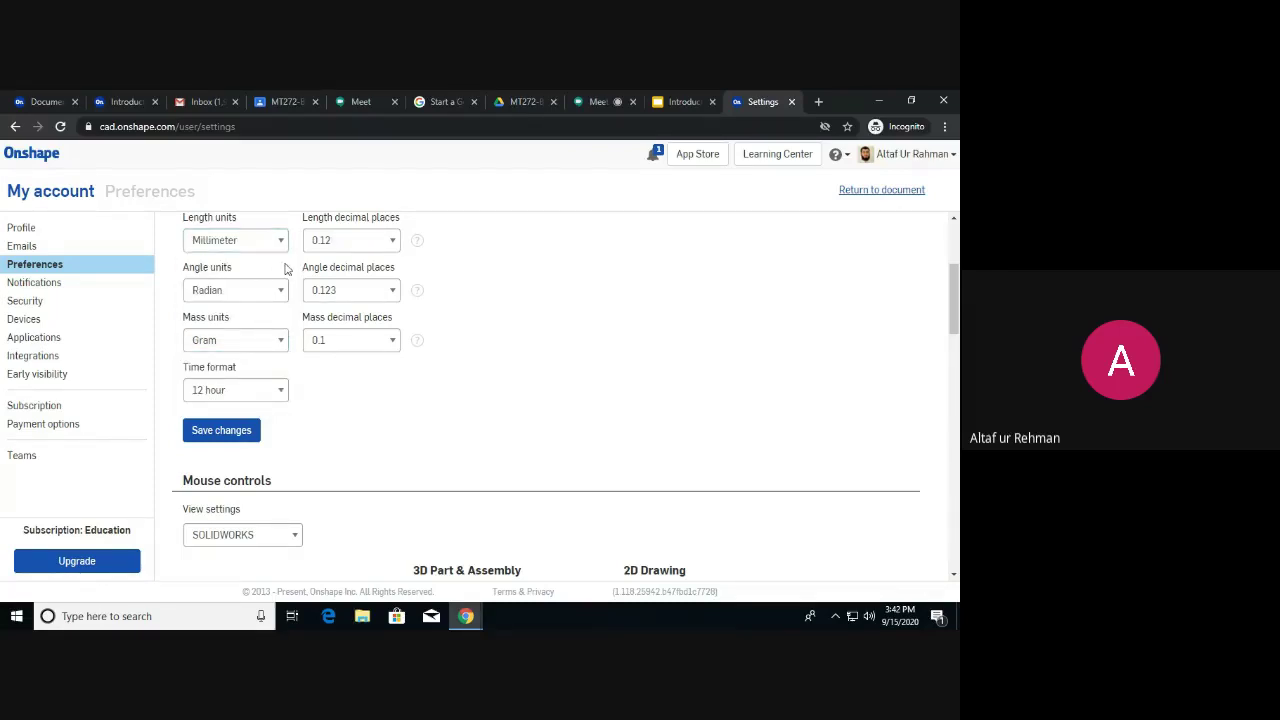
pyautogui.scroll(1, 285, 268)
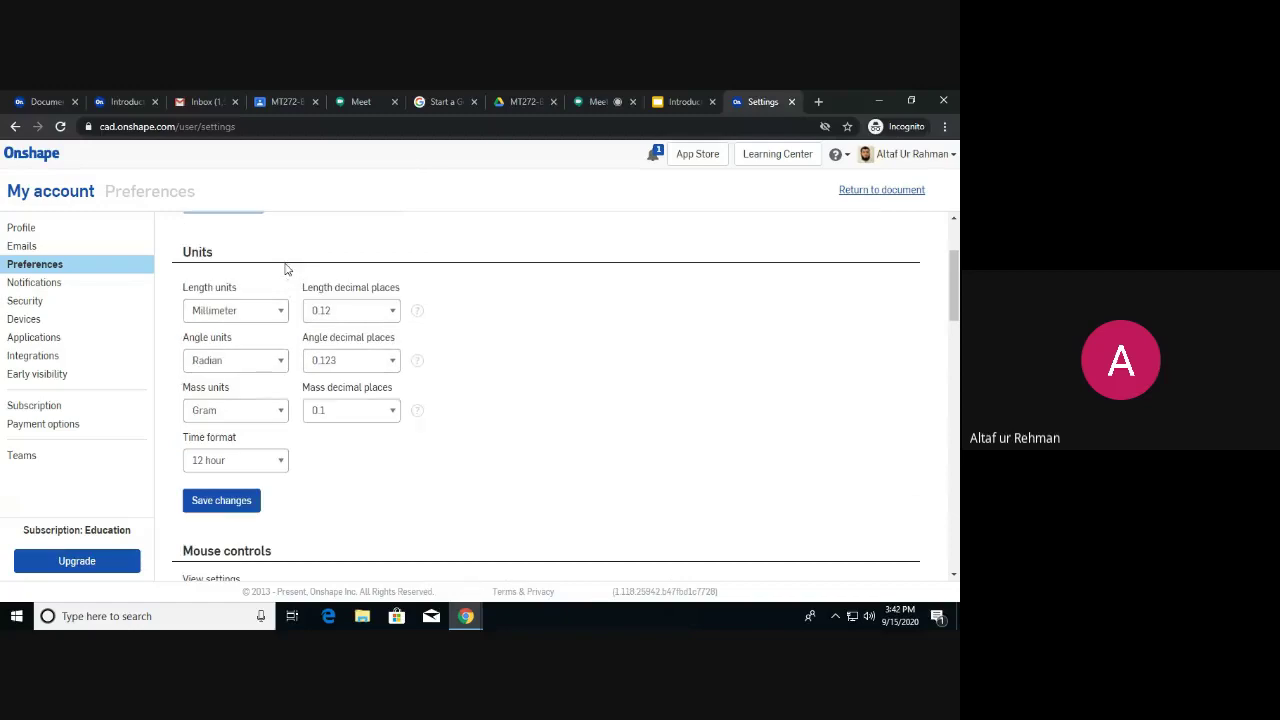
pyautogui.click(281, 364)
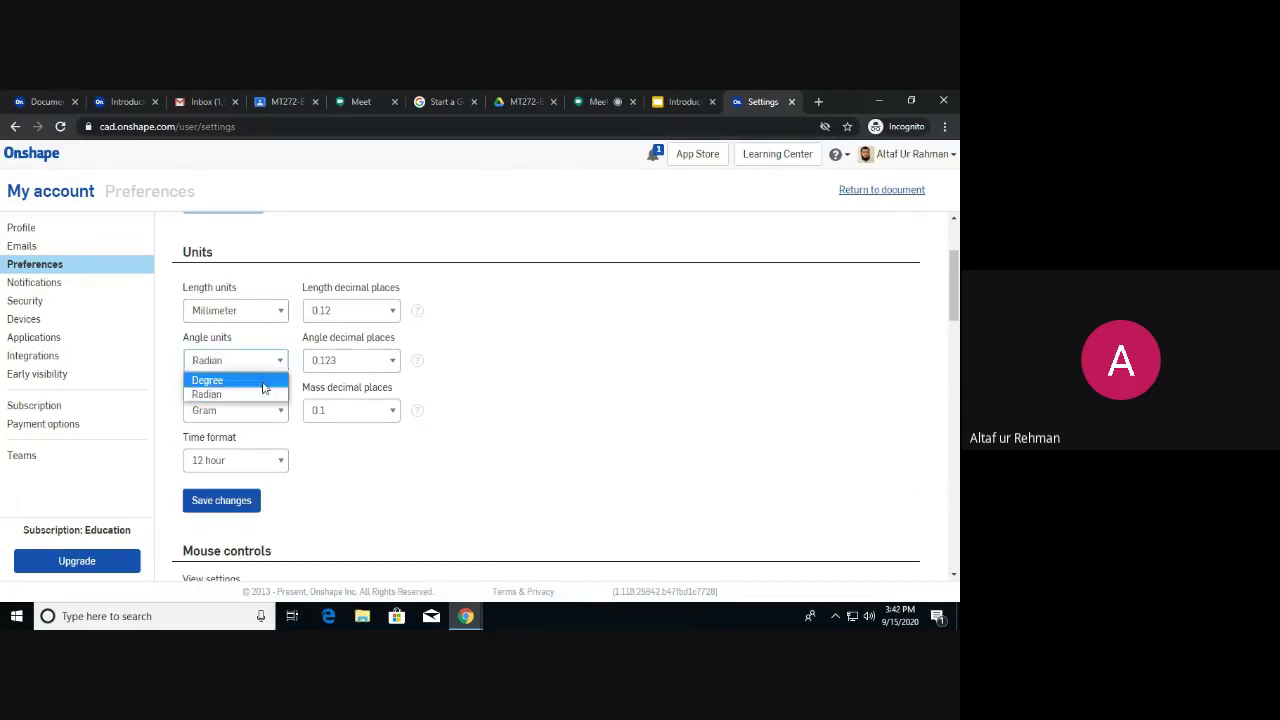
pyautogui.click(270, 391)
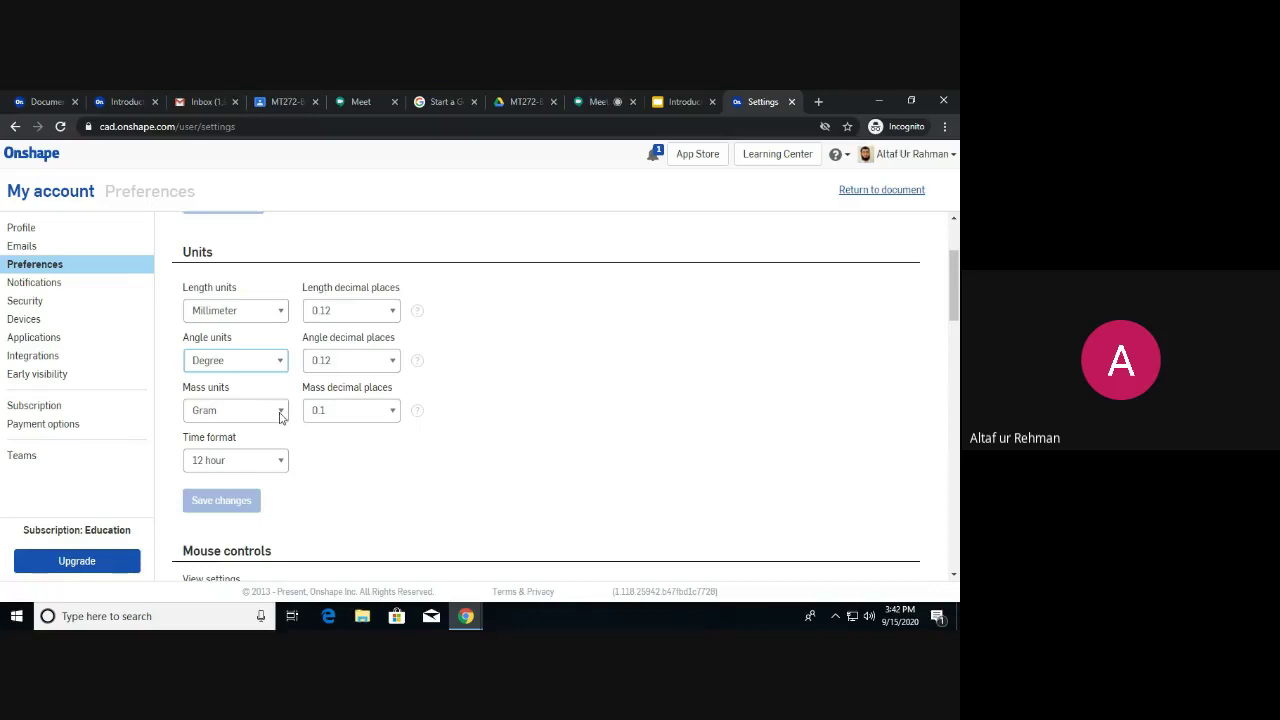
pyautogui.click(281, 415)
pyautogui.click(263, 431)
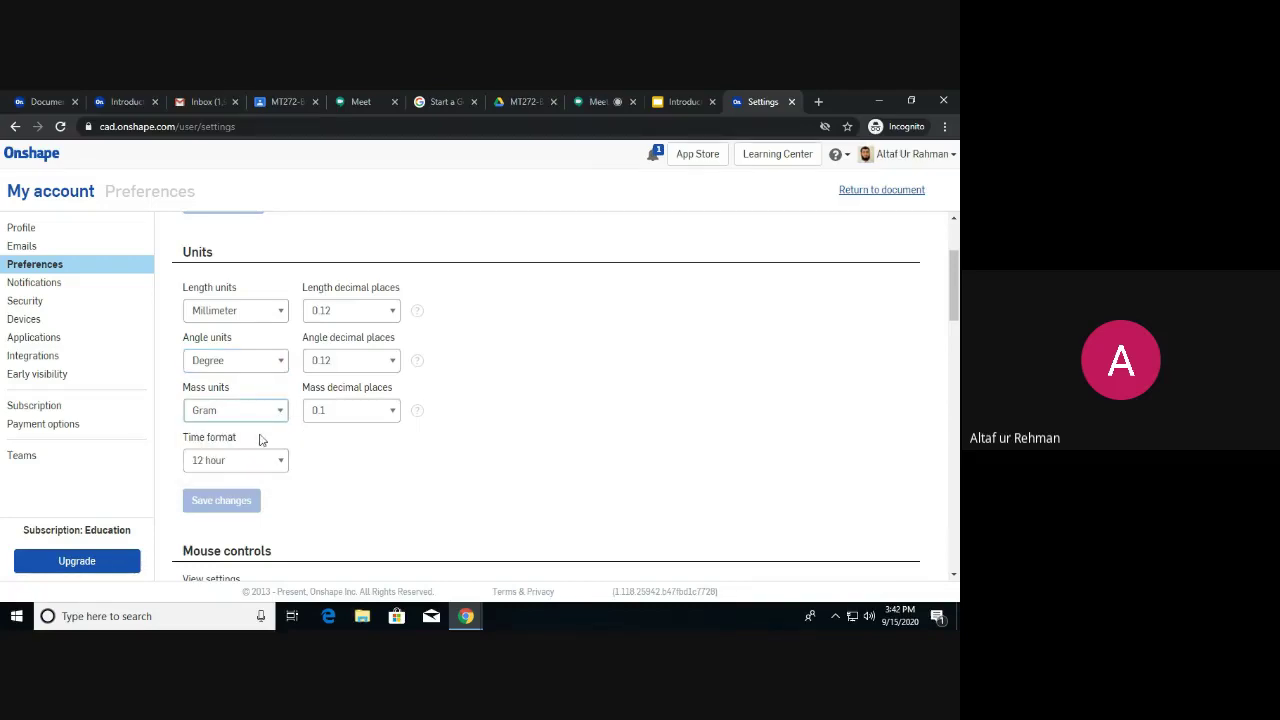
pyautogui.click(392, 313)
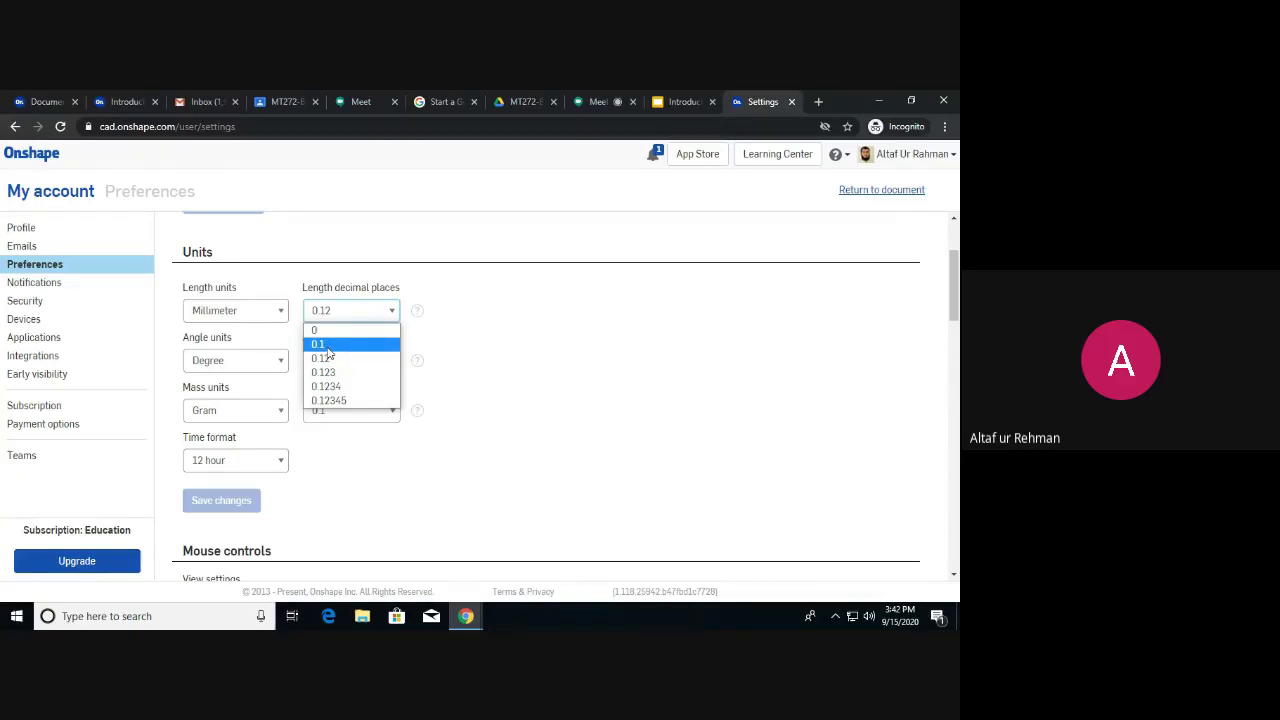
pyautogui.click(327, 346)
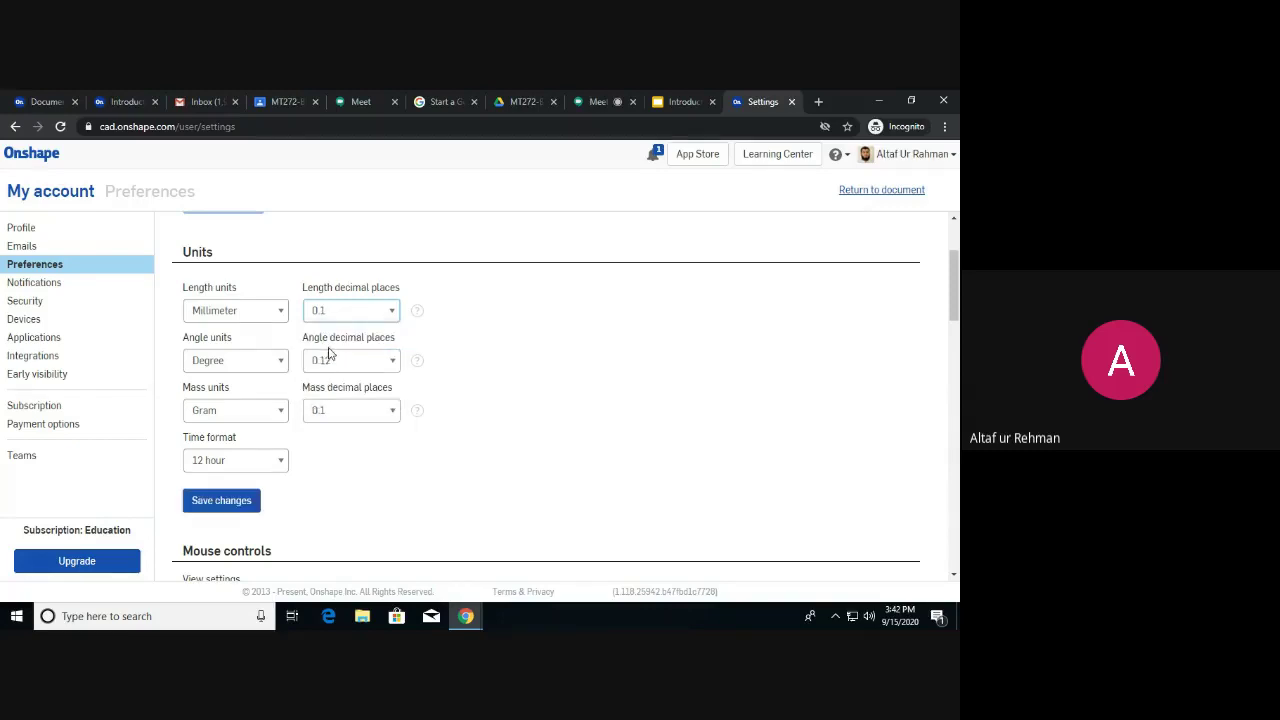
pyautogui.click(391, 362)
pyautogui.click(350, 394)
pyautogui.click(394, 314)
pyautogui.click(402, 354)
pyautogui.click(391, 316)
pyautogui.click(378, 358)
pyautogui.click(393, 362)
pyautogui.click(354, 408)
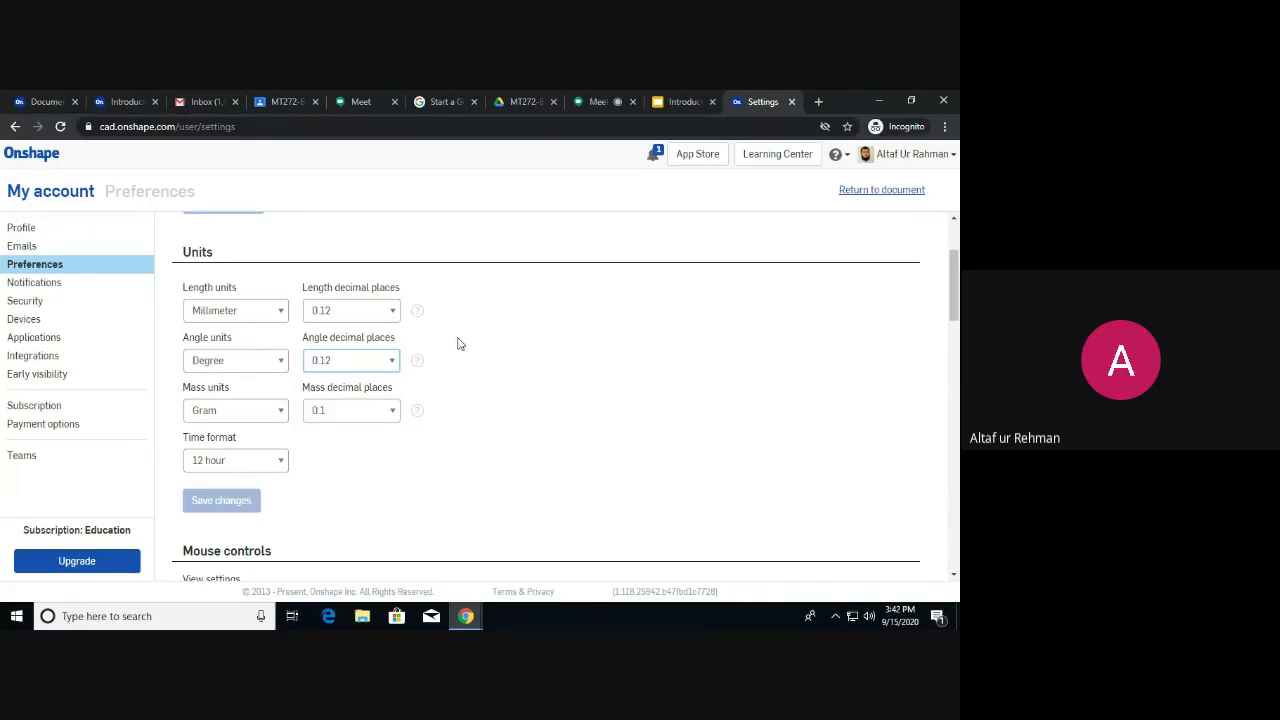
pyautogui.click(382, 318)
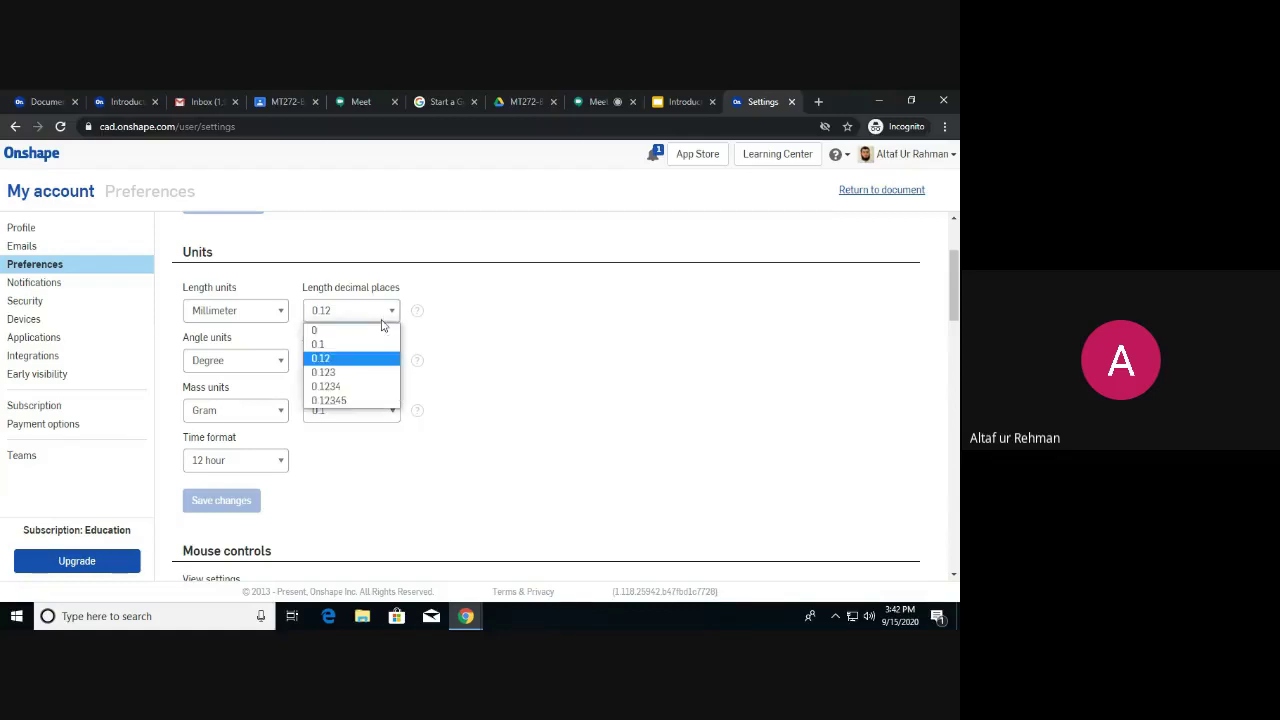
pyautogui.click(466, 330)
pyautogui.scroll(-1, 340, 328)
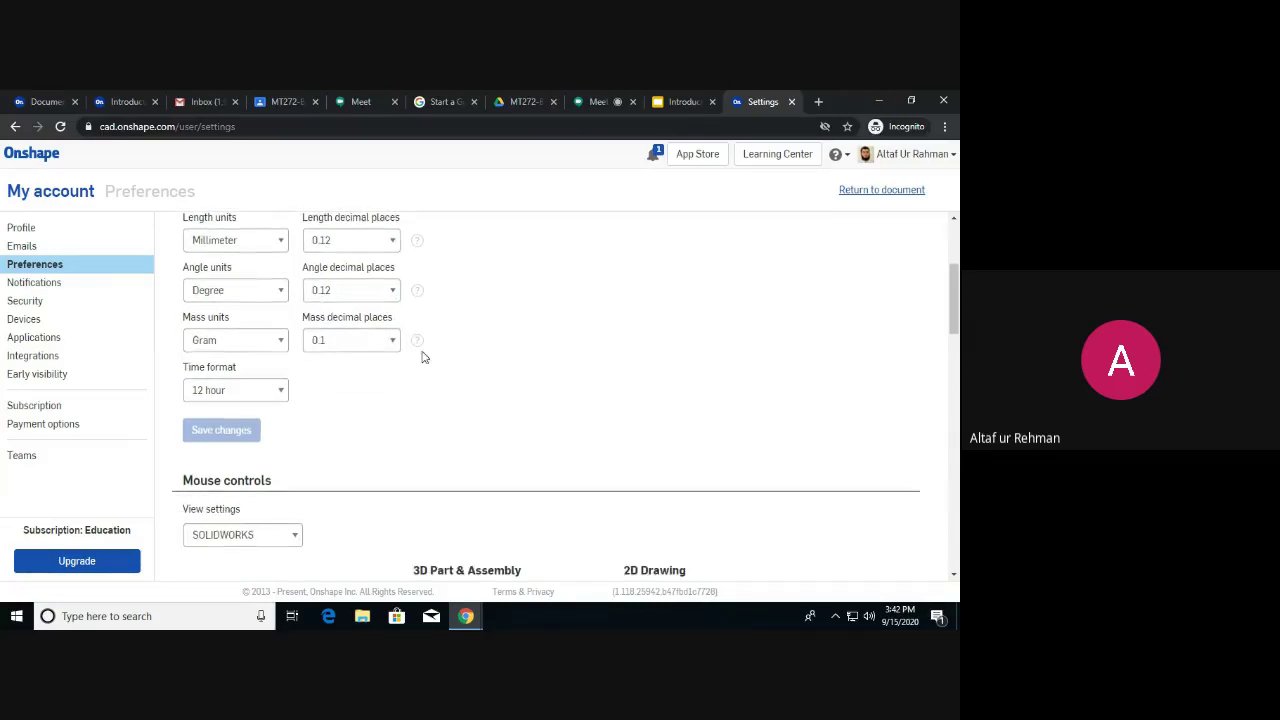
pyautogui.scroll(-3, 434, 300)
pyautogui.scroll(1, 432, 224)
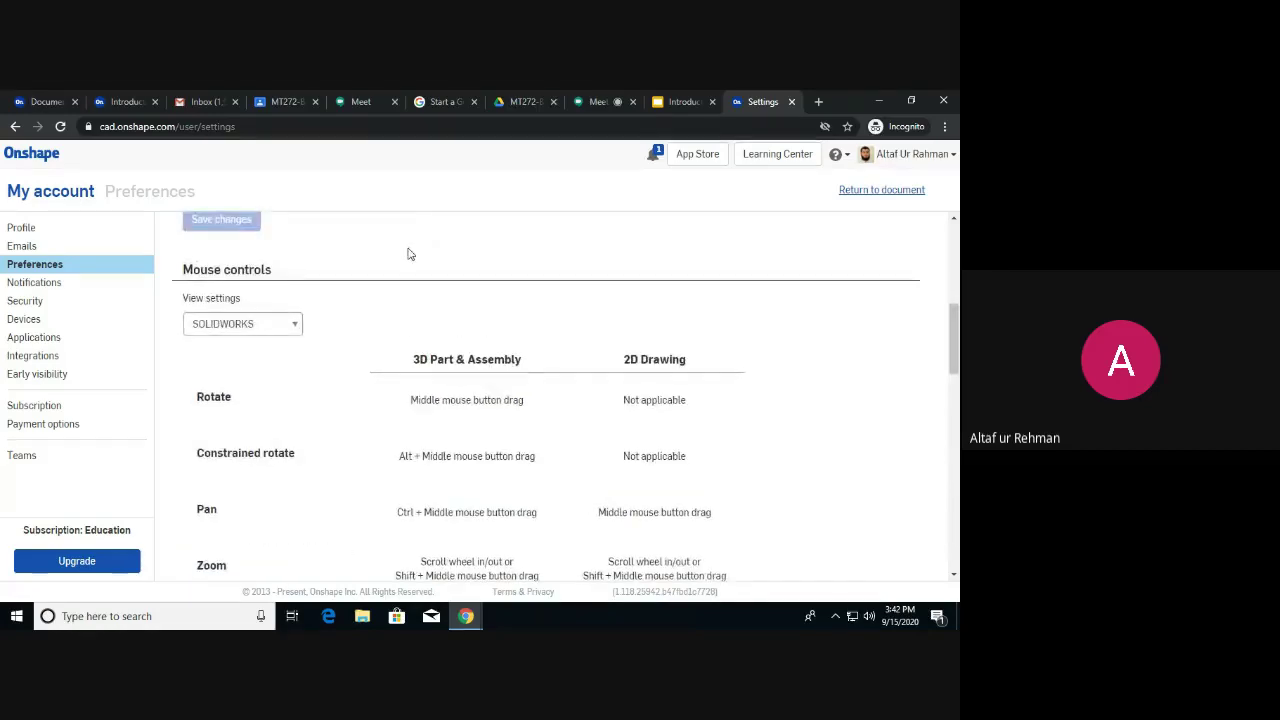
pyautogui.click(297, 328)
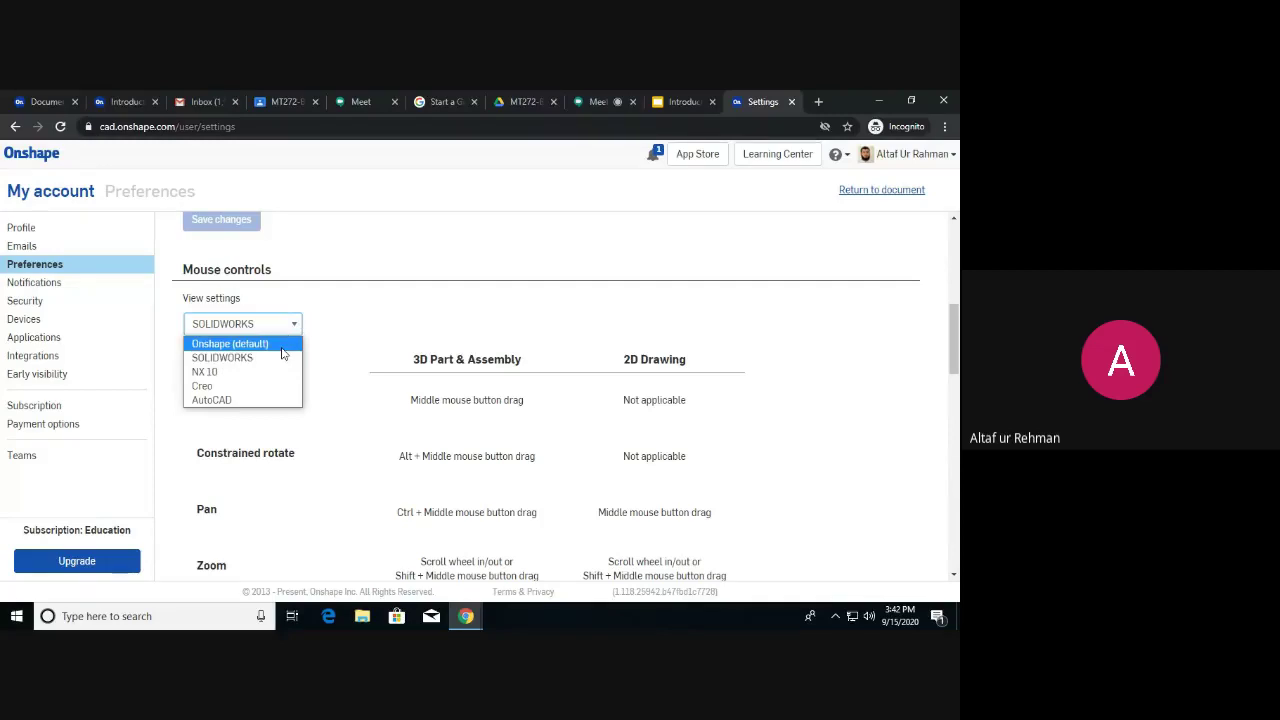
pyautogui.click(280, 346)
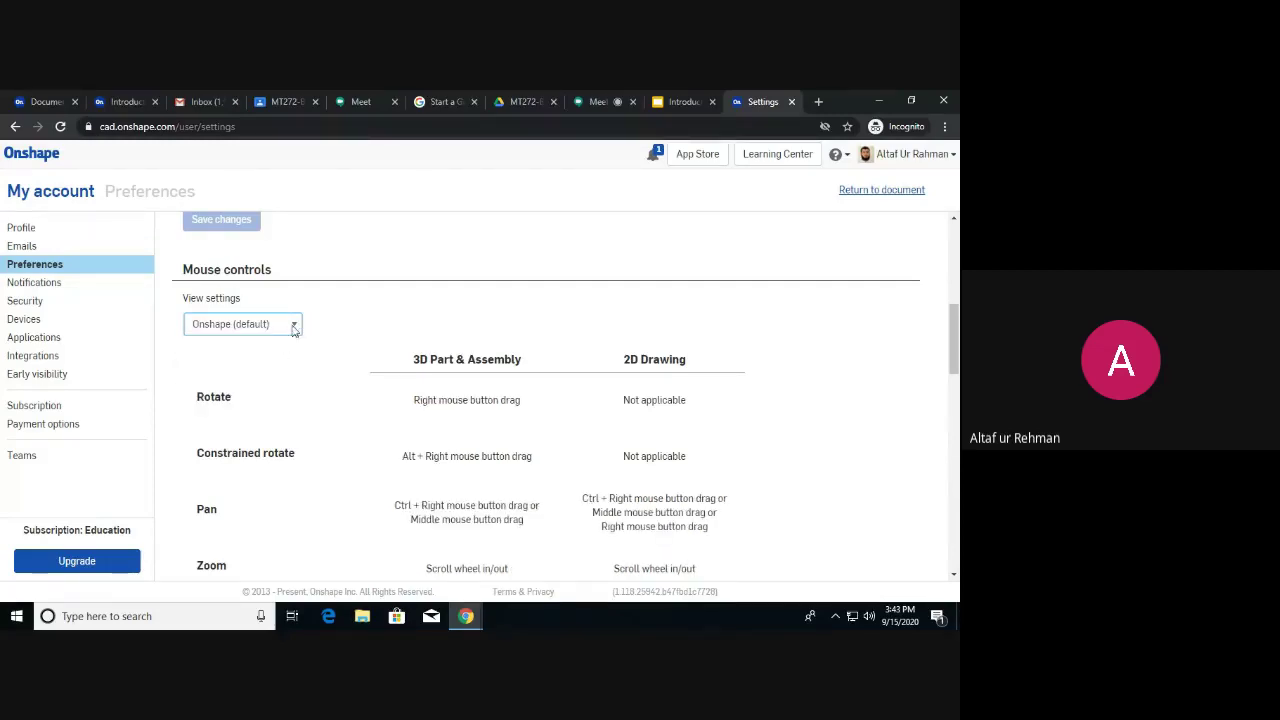
pyautogui.click(295, 329)
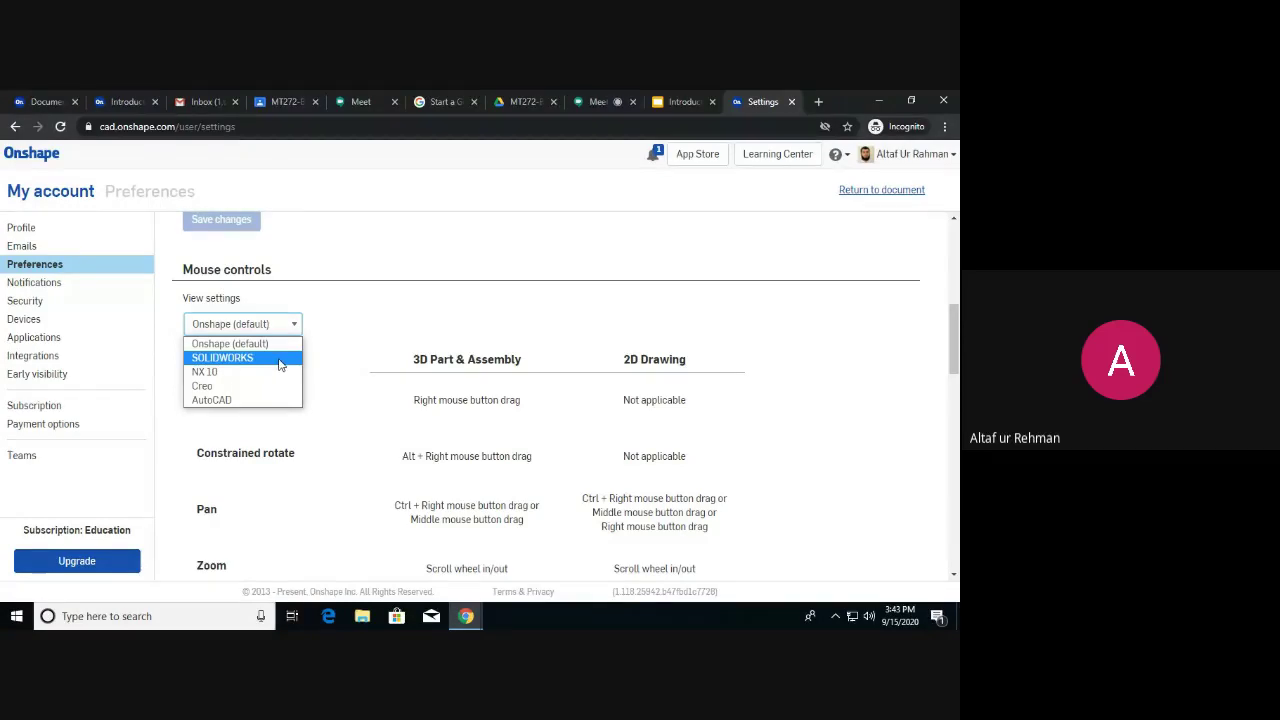
pyautogui.click(280, 358)
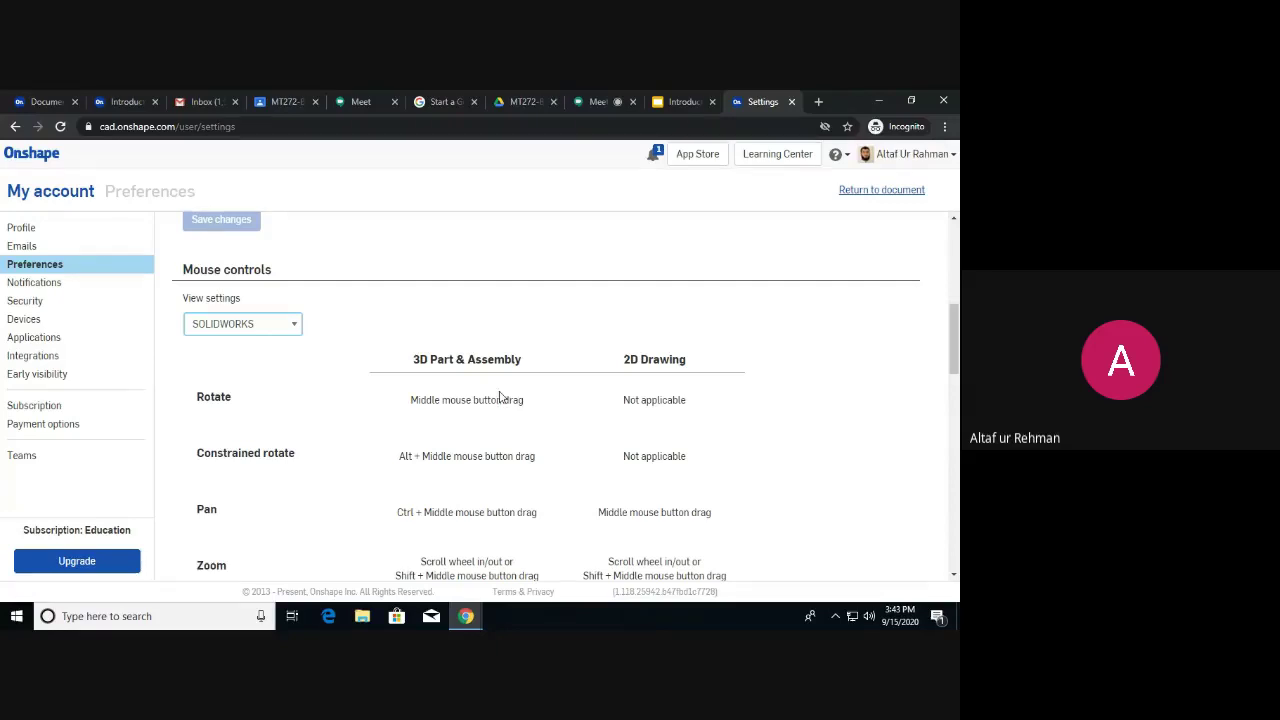
pyautogui.scroll(3, 501, 397)
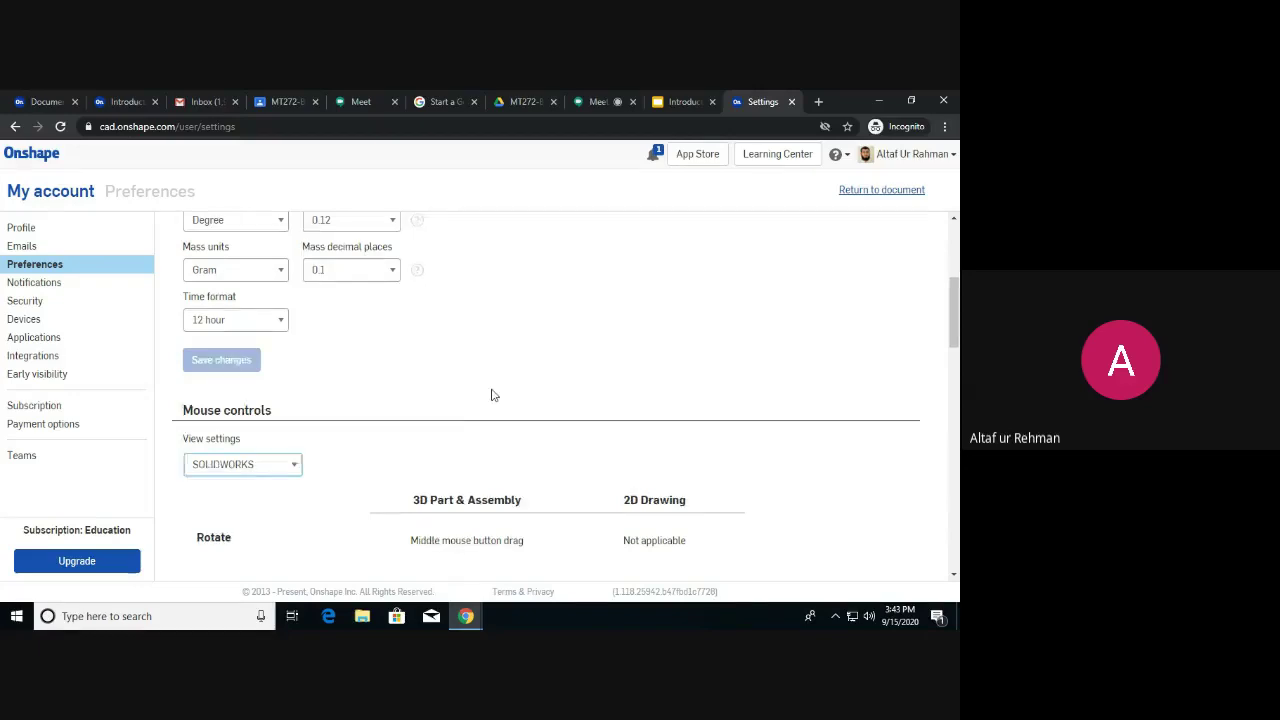
pyautogui.scroll(-3, 490, 393)
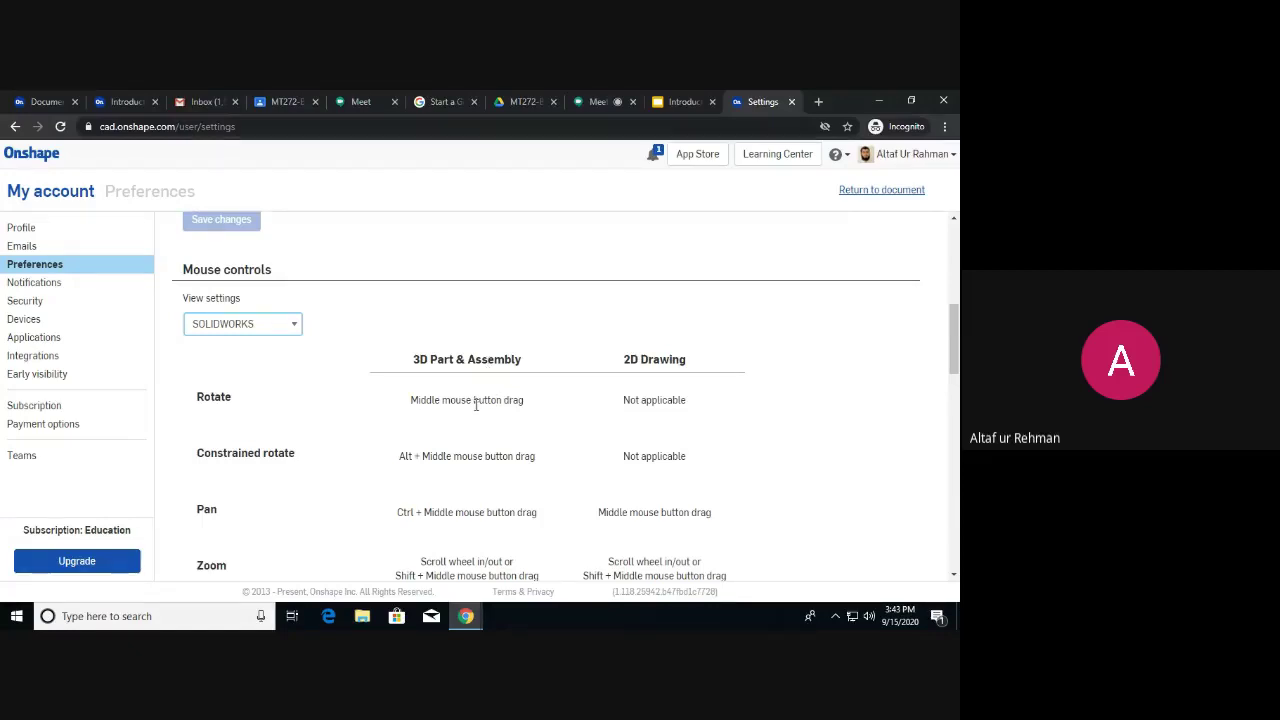
pyautogui.scroll(-1, 476, 405)
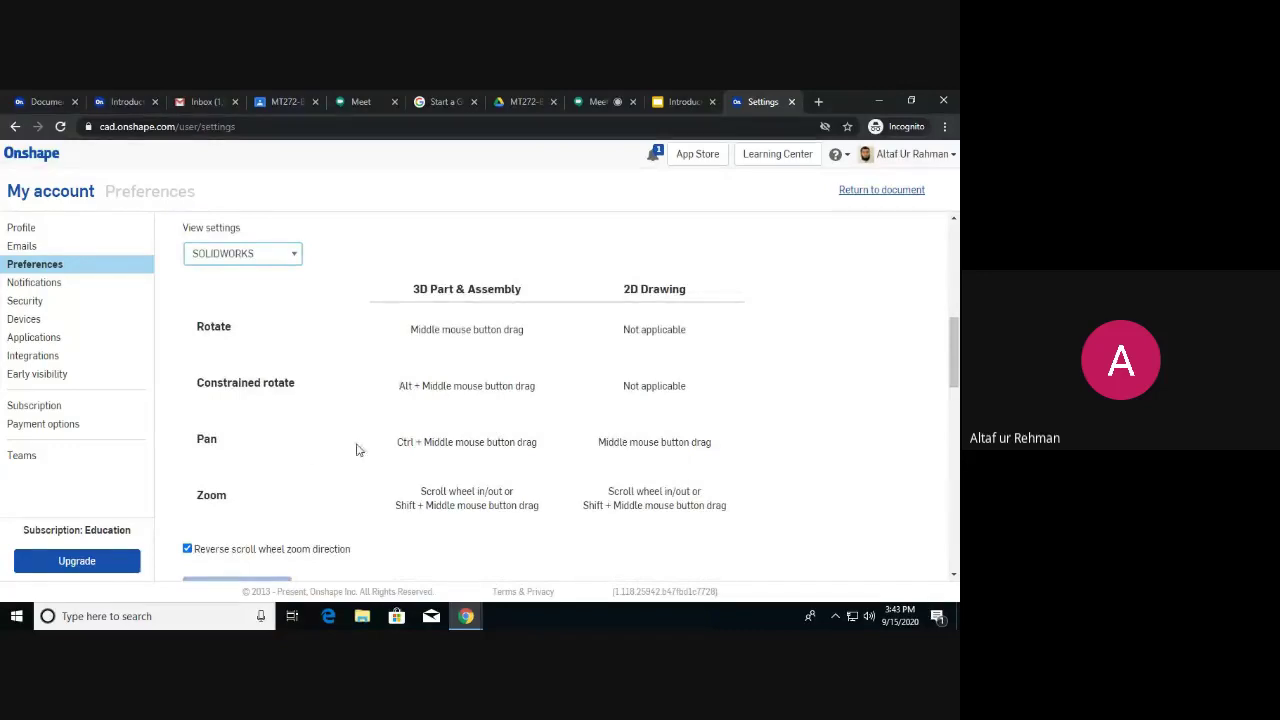
pyautogui.scroll(-2, 462, 466)
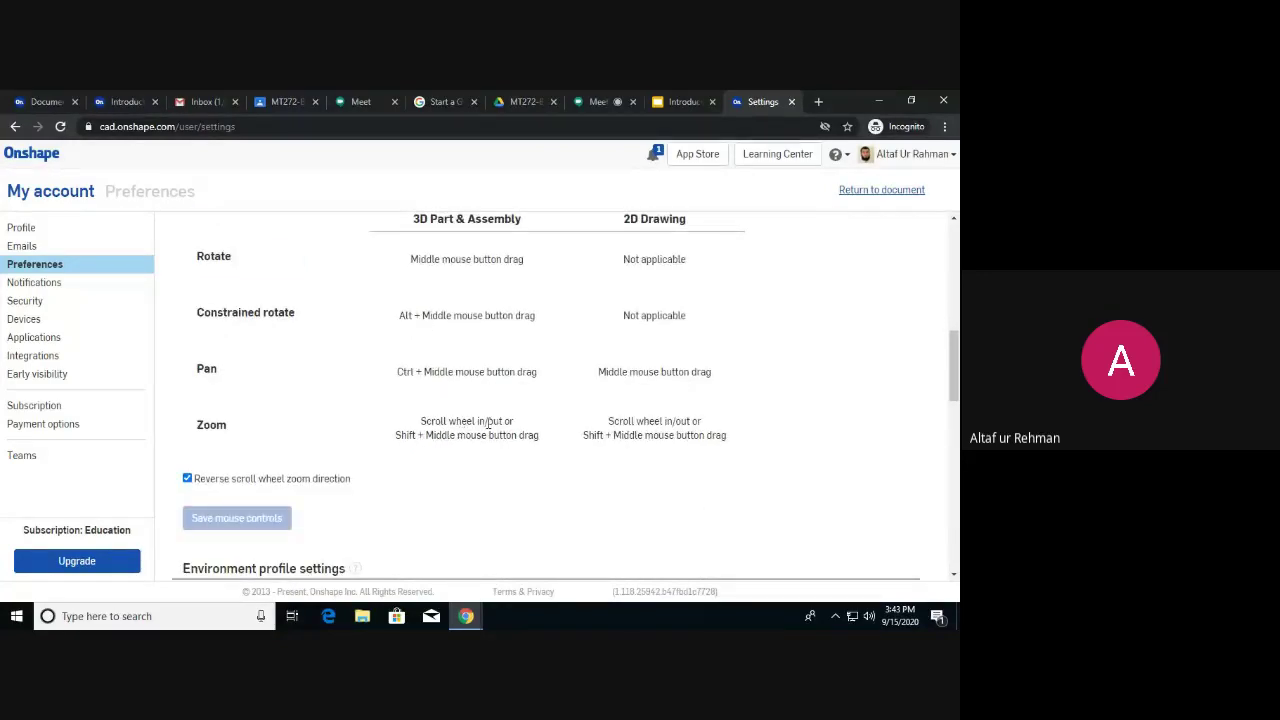
pyautogui.scroll(-1, 492, 410)
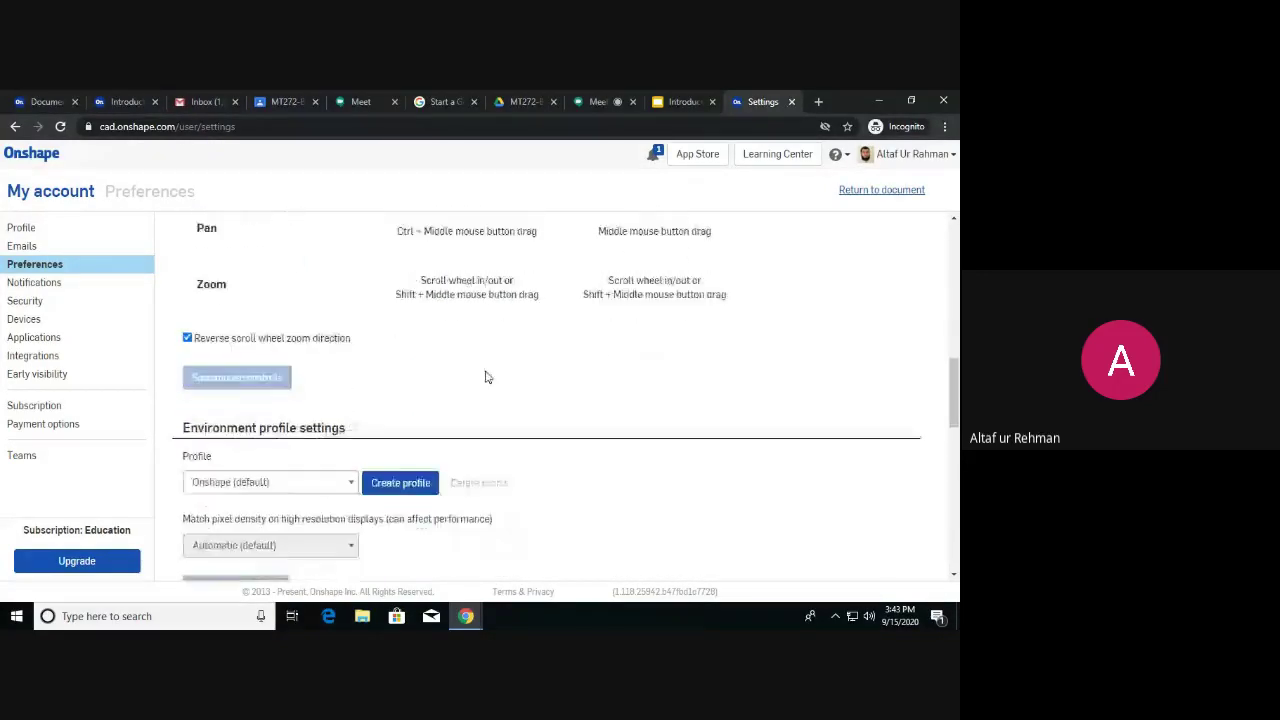
pyautogui.scroll(5, 297, 371)
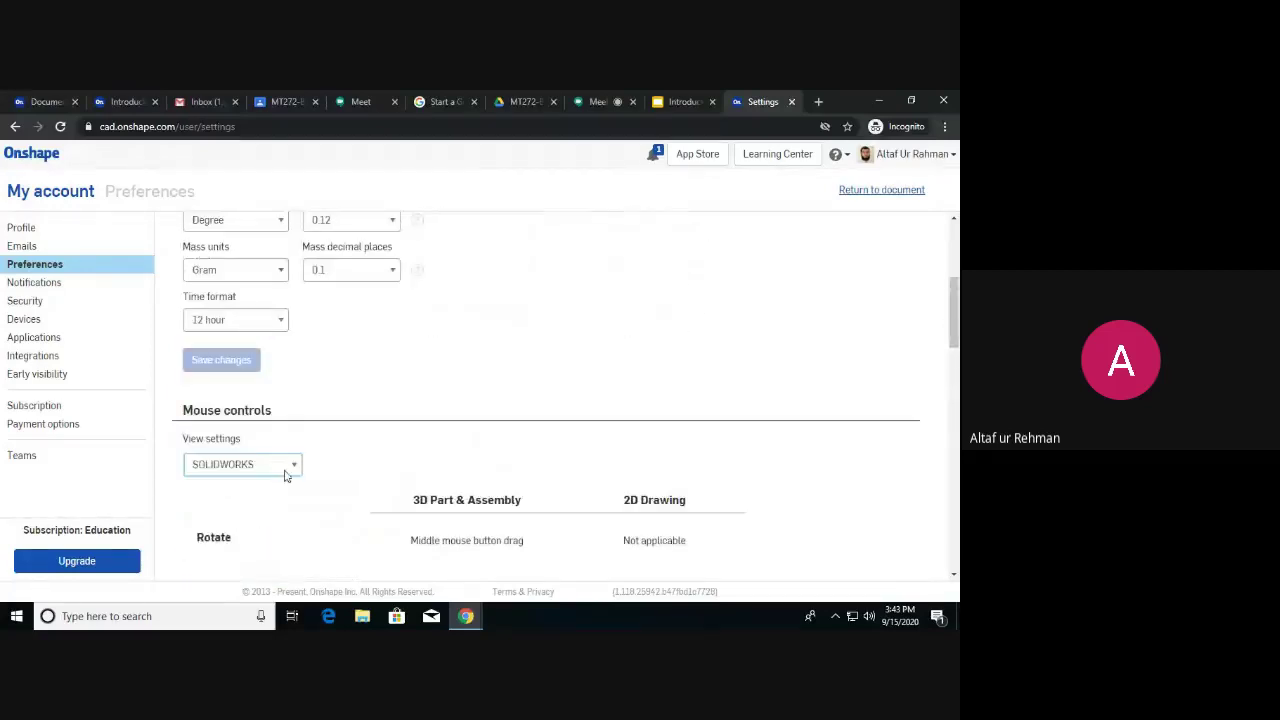
pyautogui.click(293, 466)
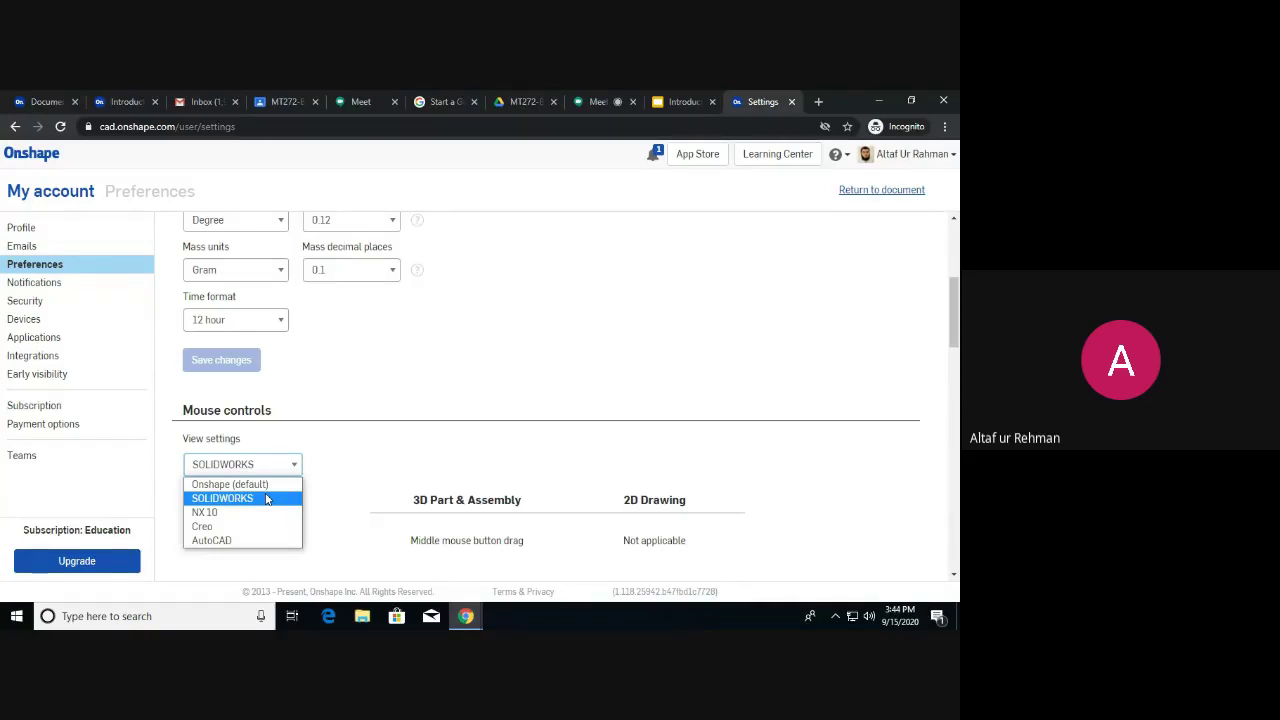
pyautogui.click(266, 498)
pyautogui.scroll(-4, 390, 400)
pyautogui.scroll(-2, 380, 366)
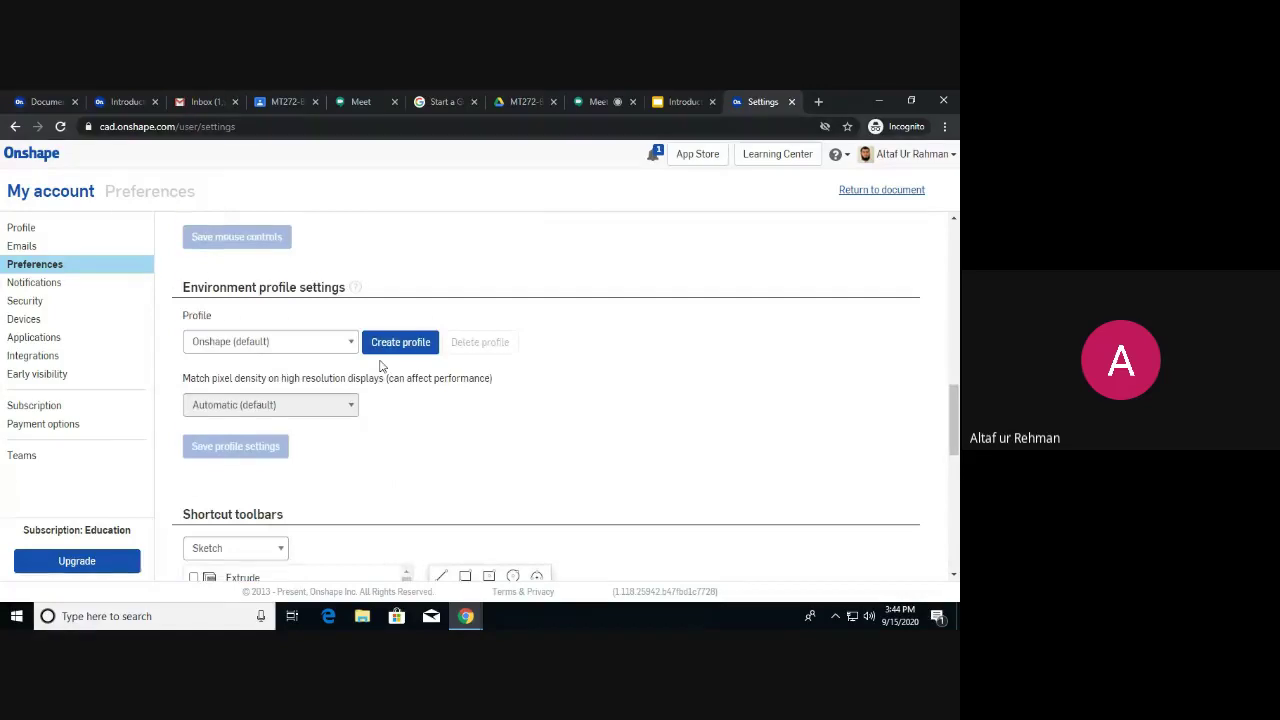
pyautogui.scroll(-1, 380, 364)
pyautogui.scroll(-2, 380, 334)
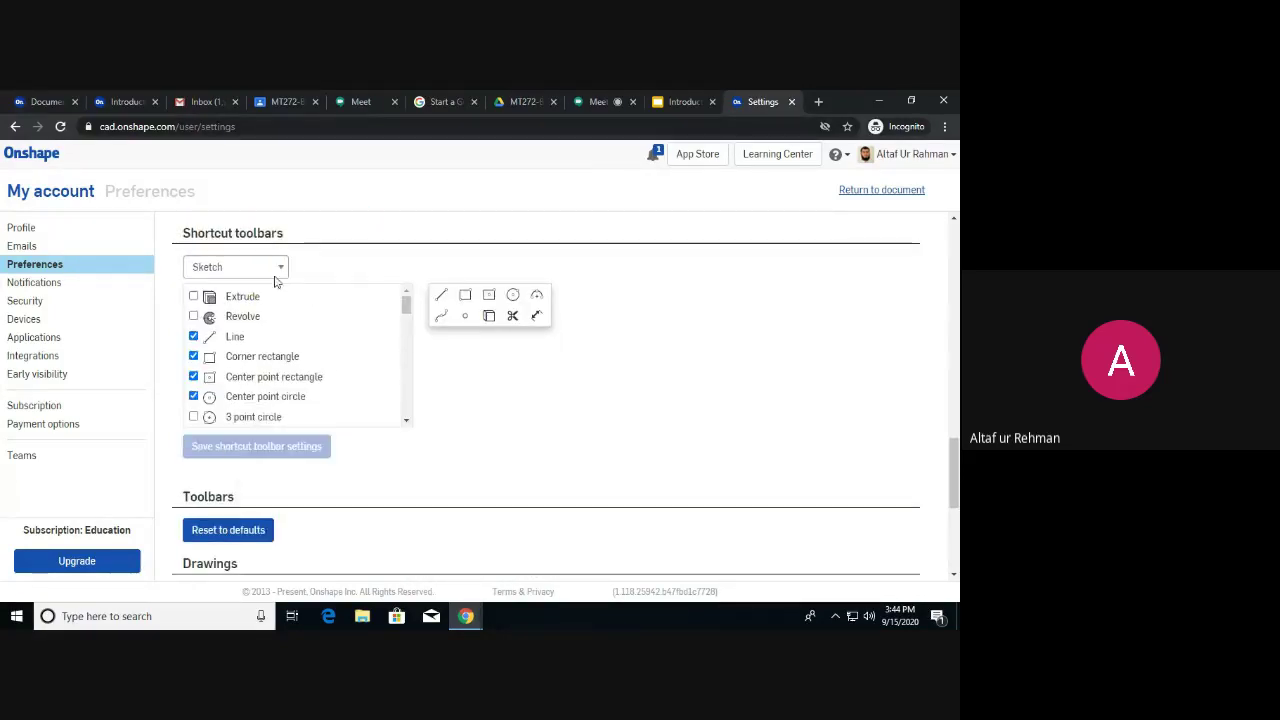
pyautogui.scroll(-1, 340, 378)
pyautogui.scroll(-5, 340, 378)
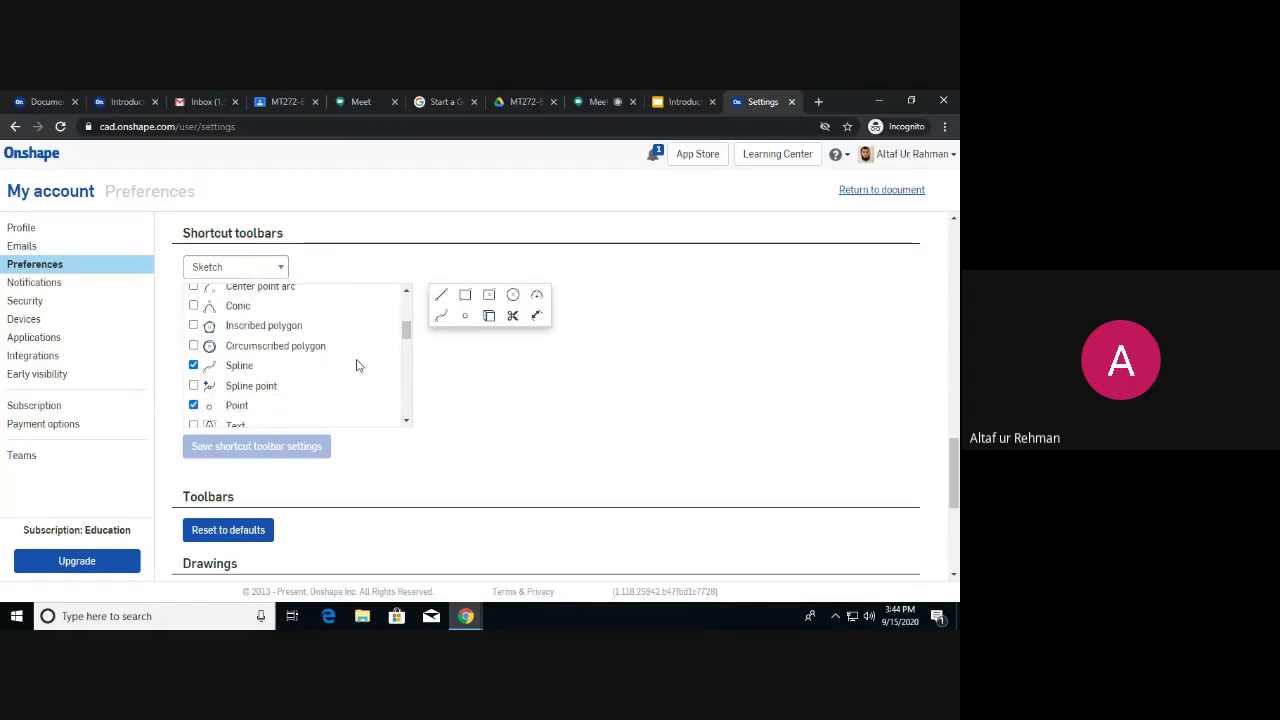
pyautogui.scroll(12, 505, 366)
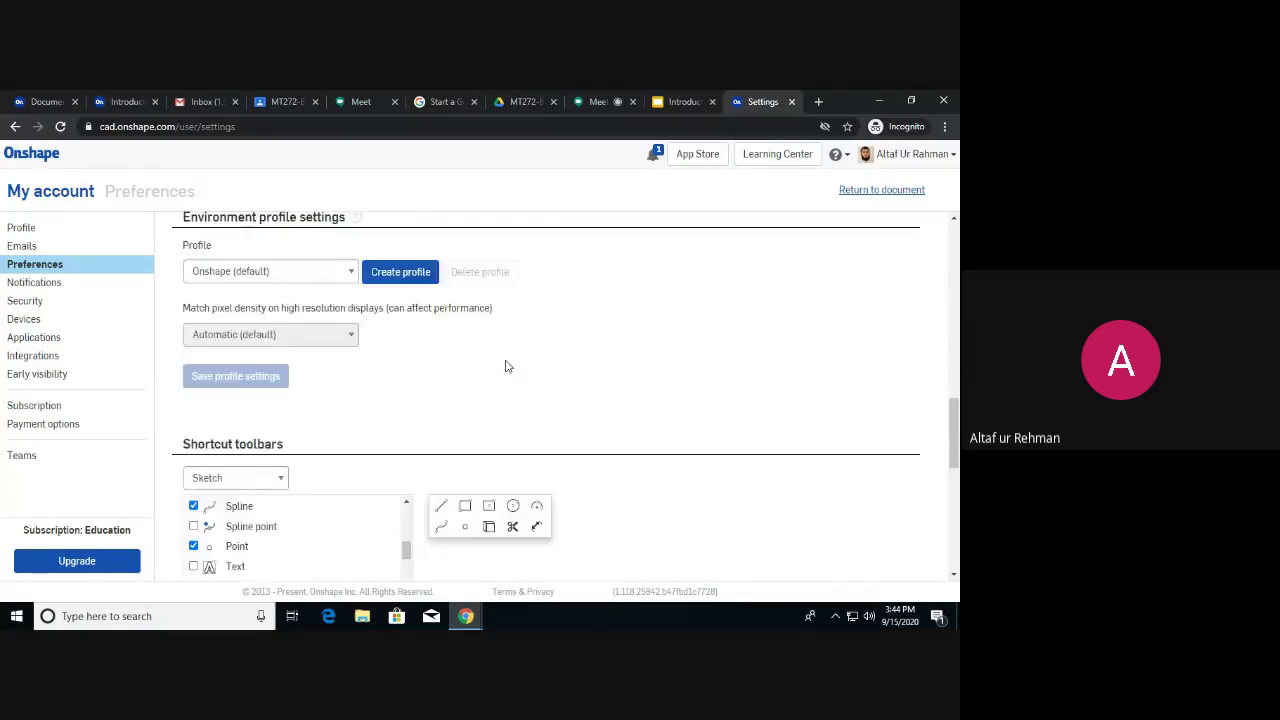
pyautogui.scroll(-12, 481, 358)
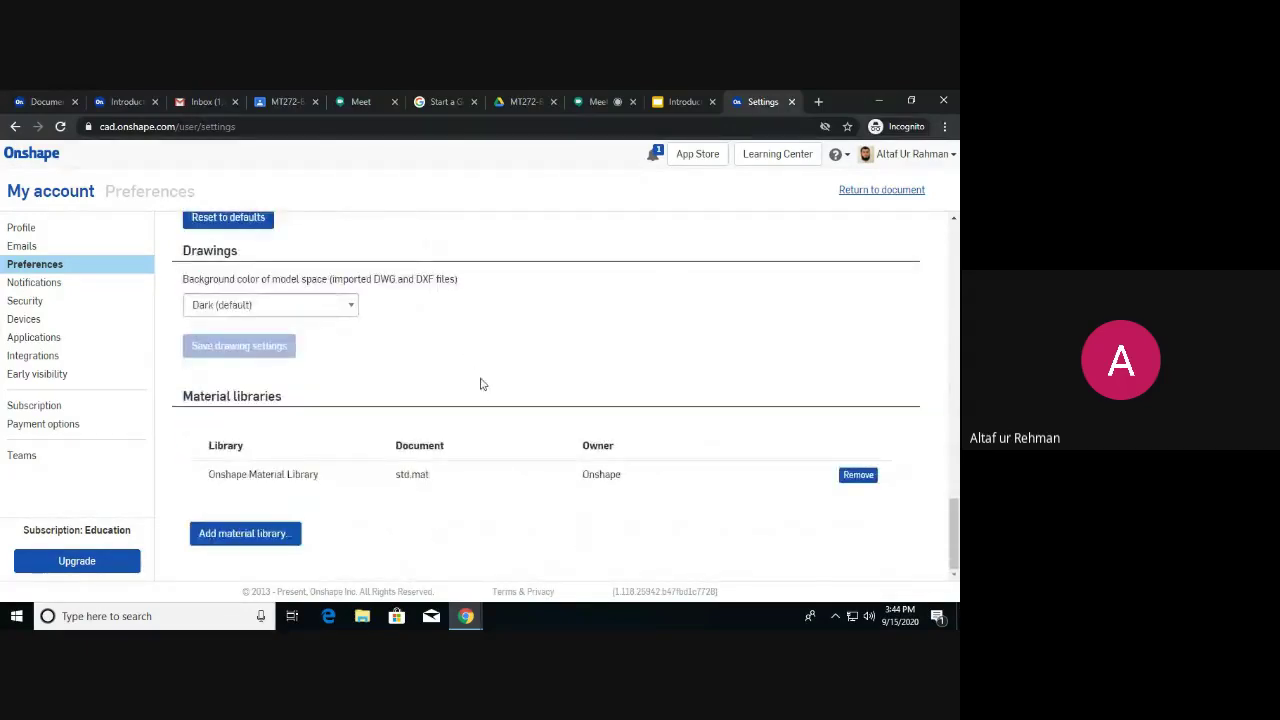
pyautogui.scroll(5, 486, 390)
pyautogui.scroll(10, 485, 391)
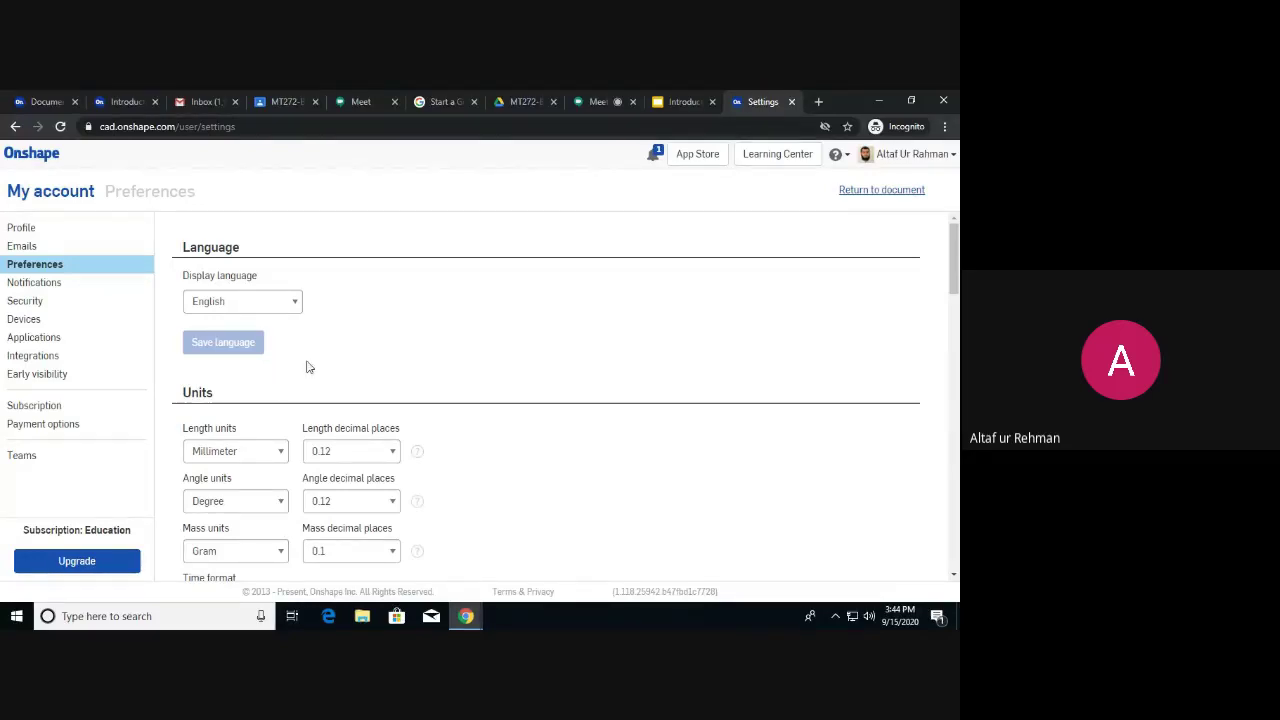
pyautogui.scroll(-1, 308, 367)
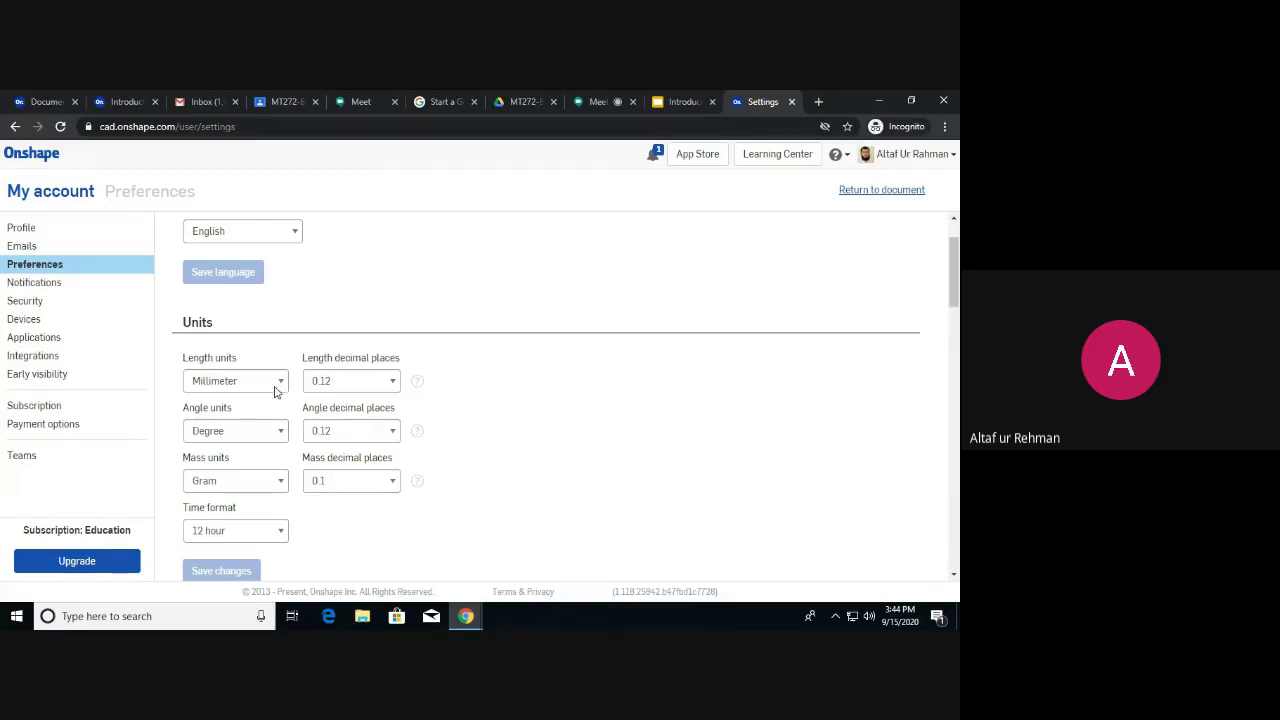
# Keep Millimeter length units and return from the account pages to the blower document.
pyautogui.click(277, 384)
pyautogui.click(336, 311)
pyautogui.click(15, 126)
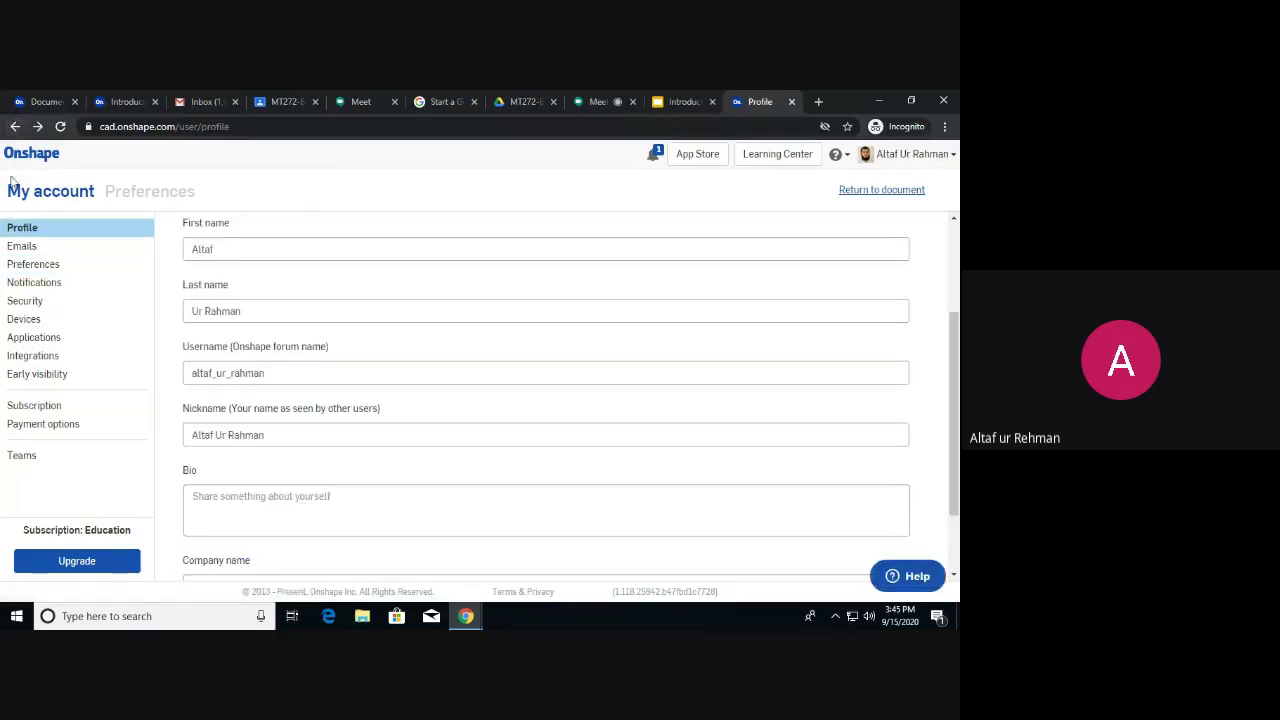
pyautogui.click(15, 128)
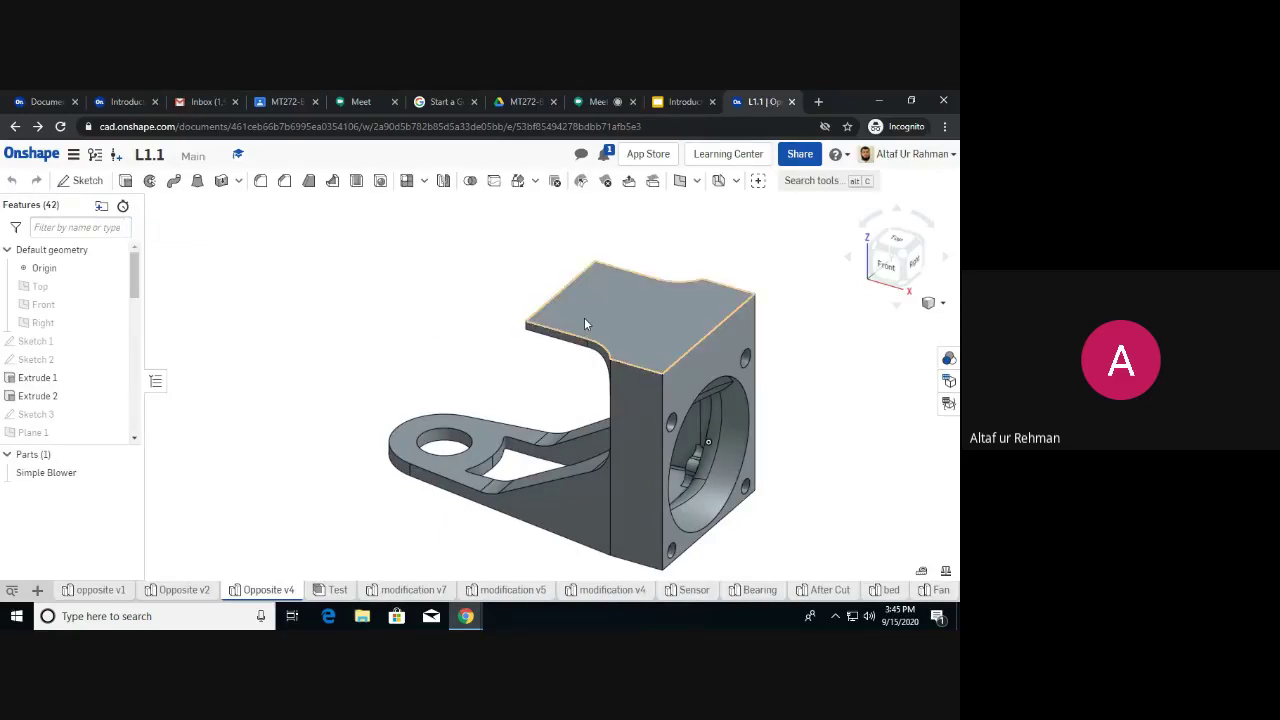
pyautogui.click(900, 155)
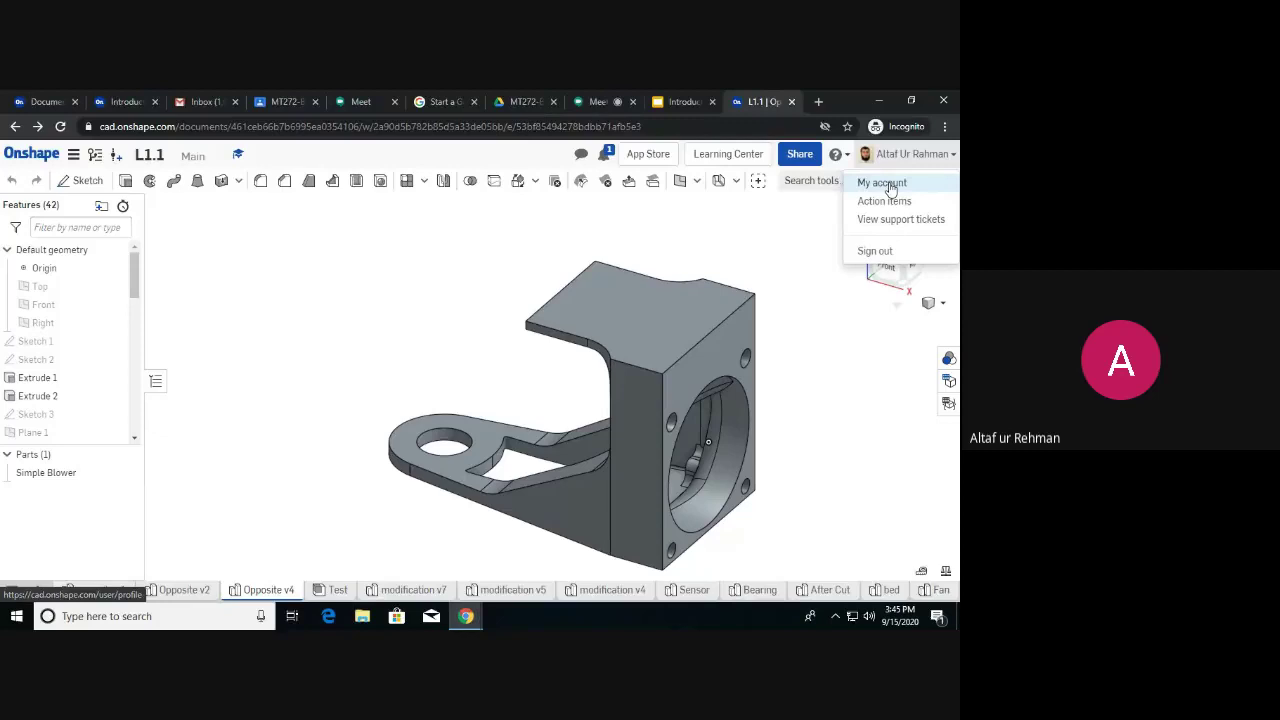
pyautogui.click(474, 305)
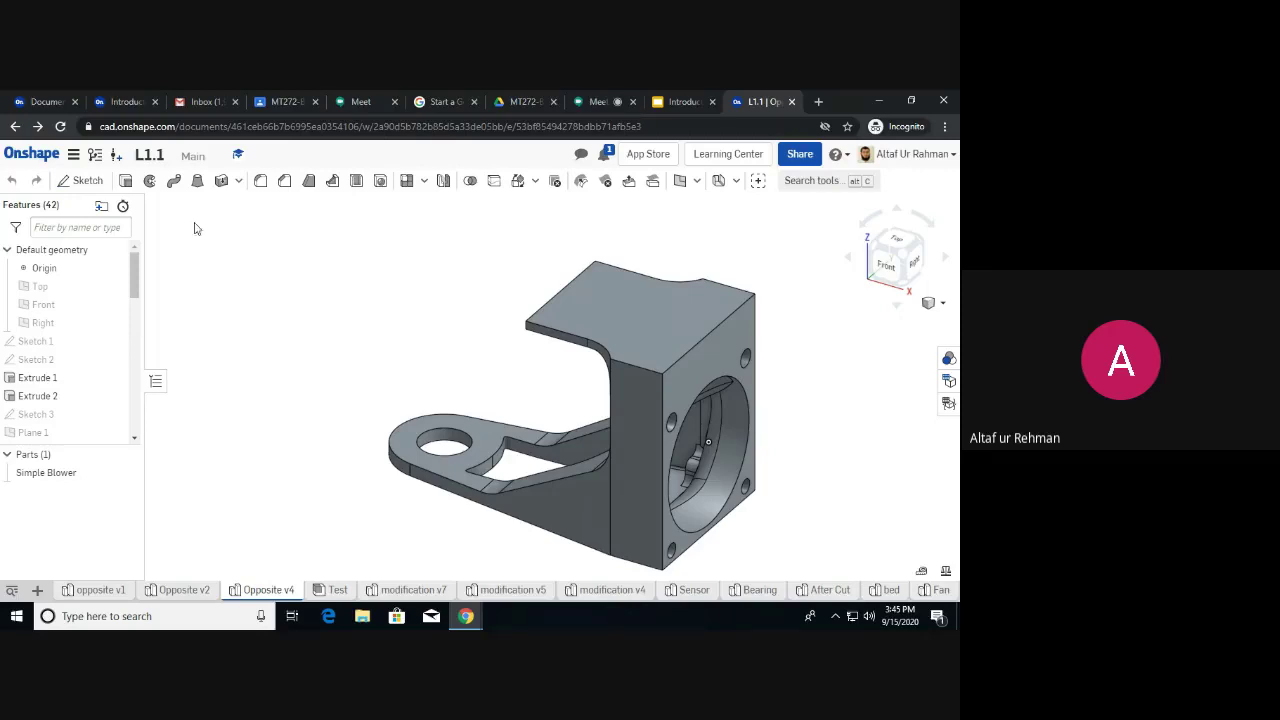
pyautogui.click(73, 156)
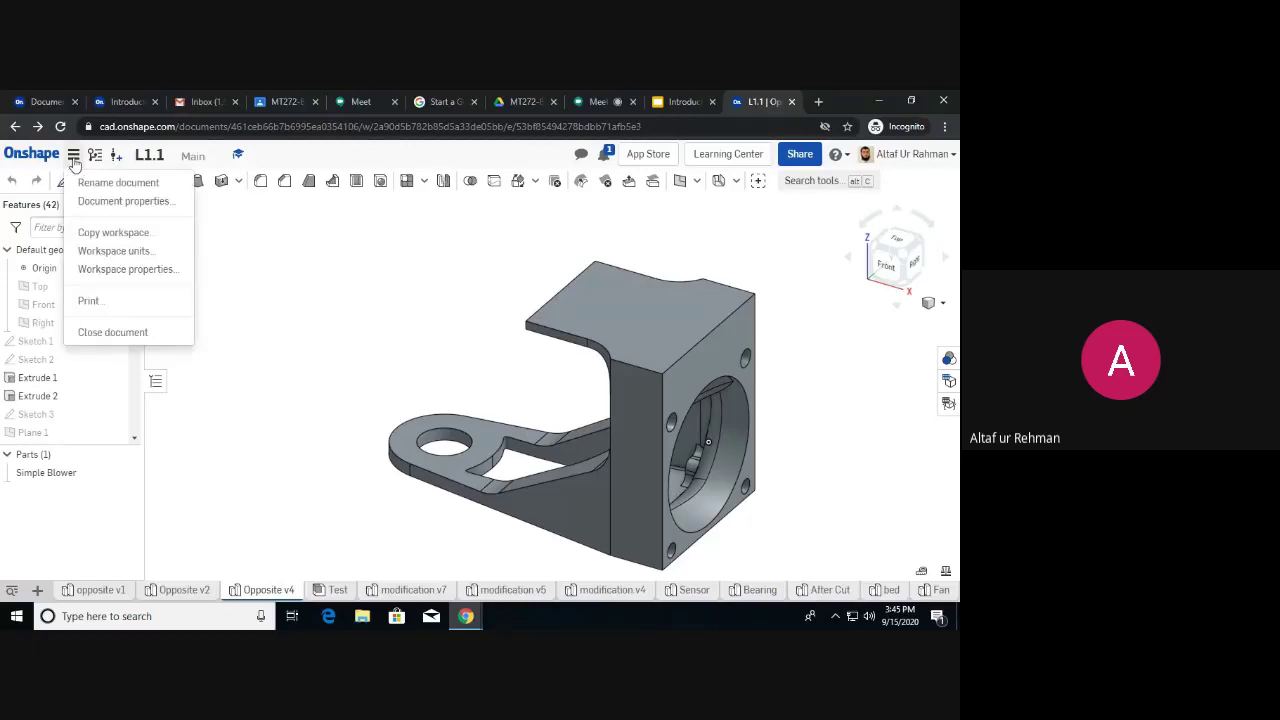
pyautogui.click(117, 254)
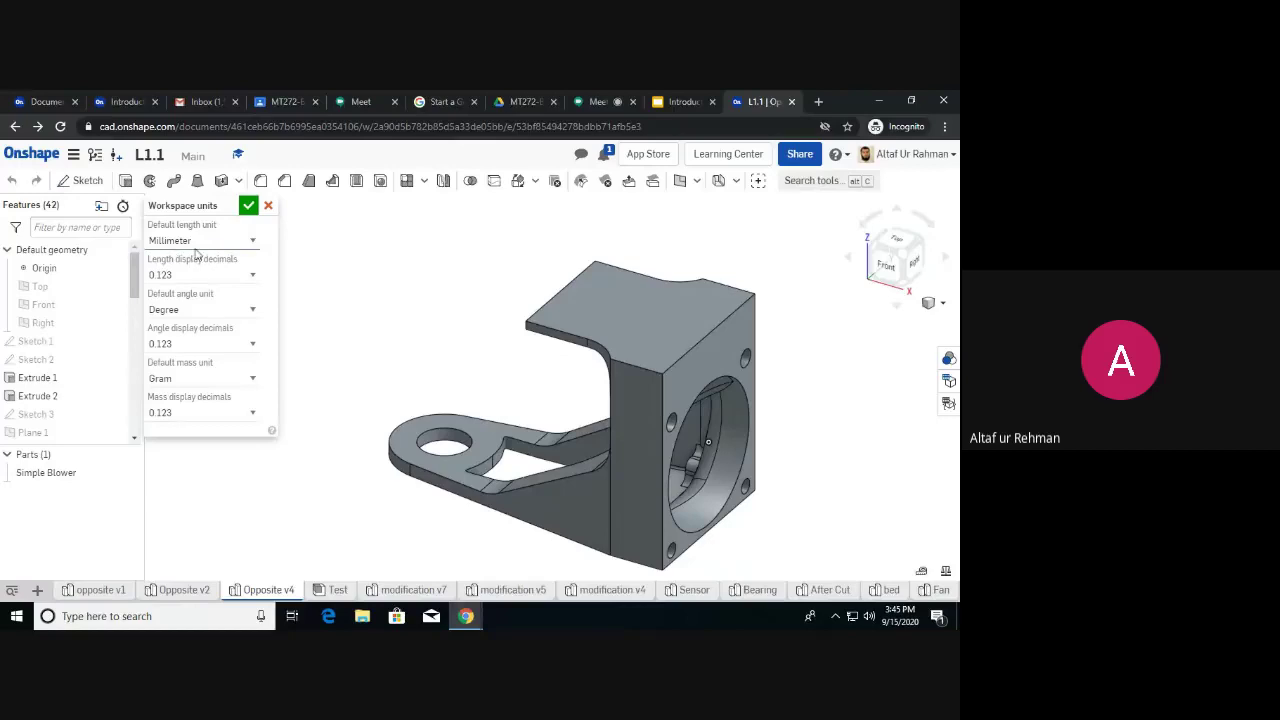
pyautogui.click(249, 243)
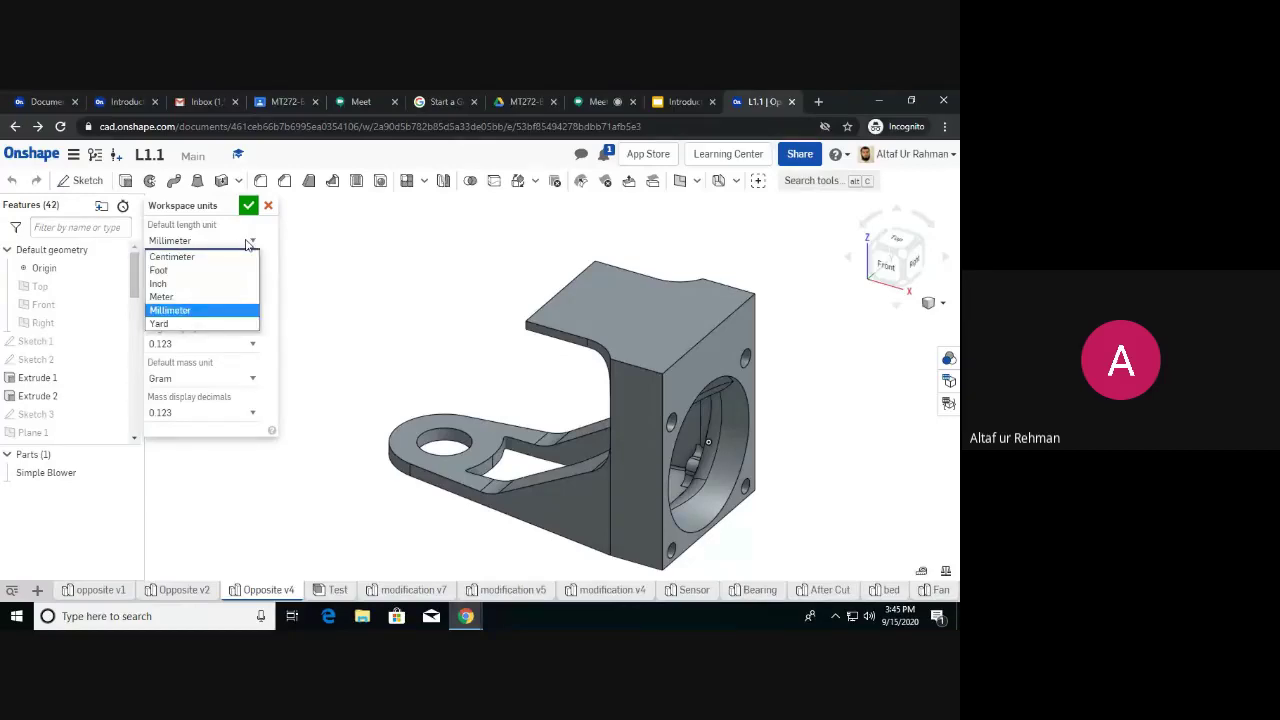
pyautogui.click(222, 285)
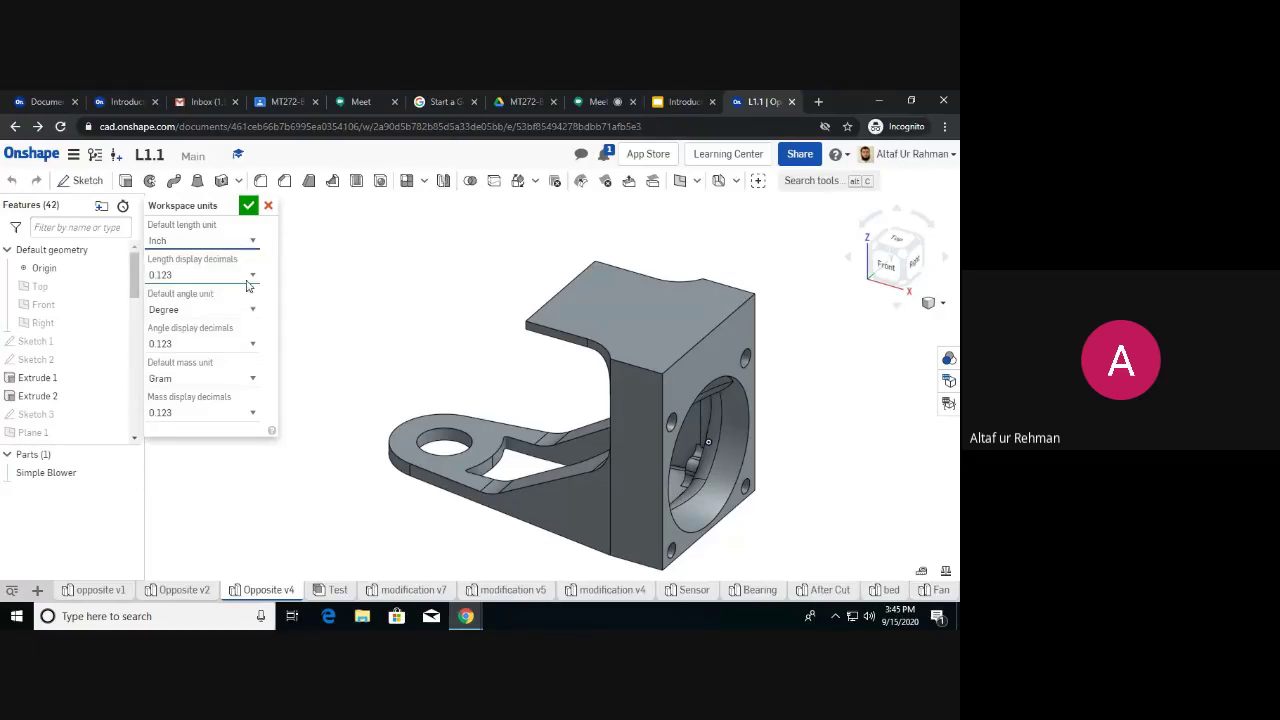
pyautogui.click(252, 282)
pyautogui.click(252, 285)
pyautogui.click(252, 309)
pyautogui.click(237, 341)
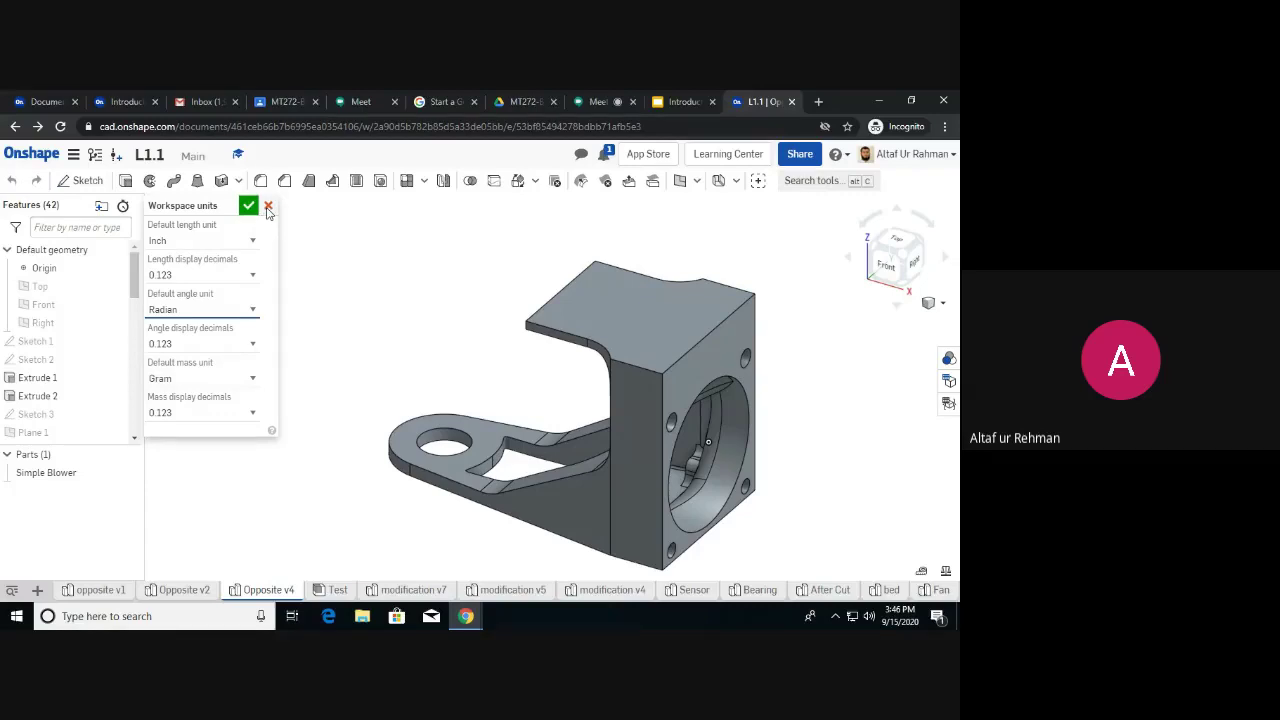
pyautogui.click(268, 207)
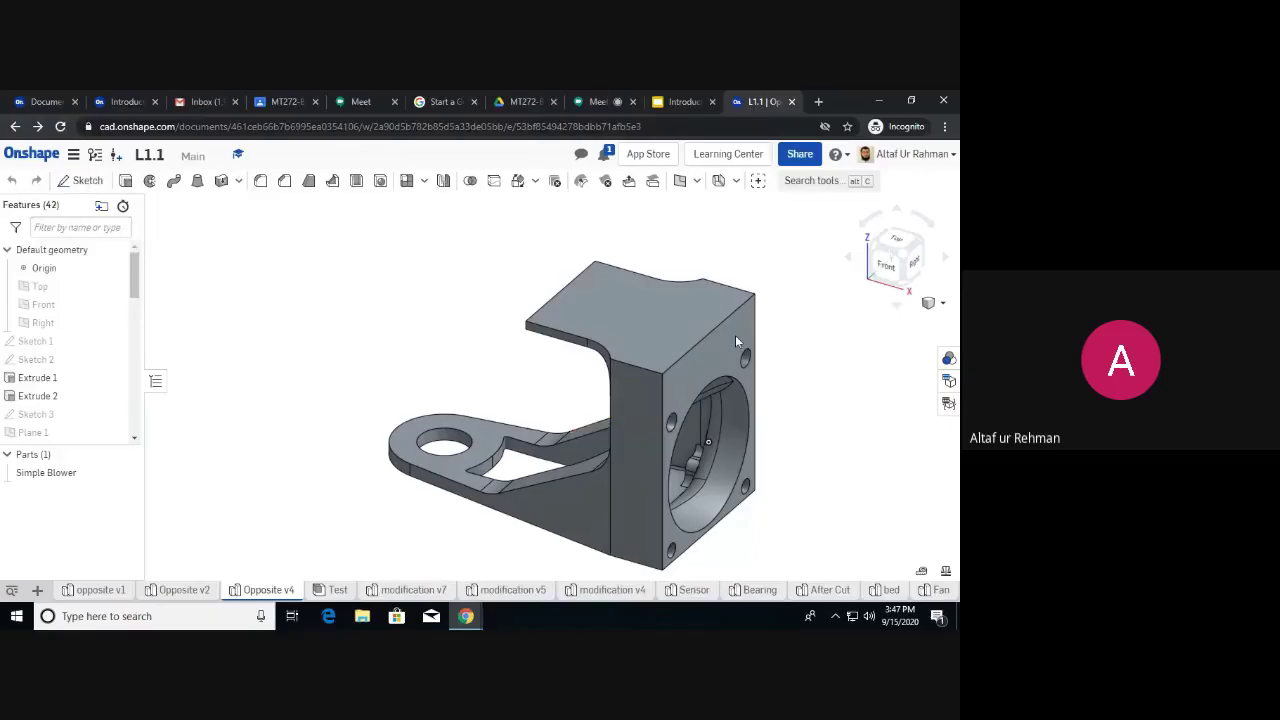
# Select the Simple Blower's flat top face to read its 1265.184 mm² area.
pyautogui.click(659, 332)
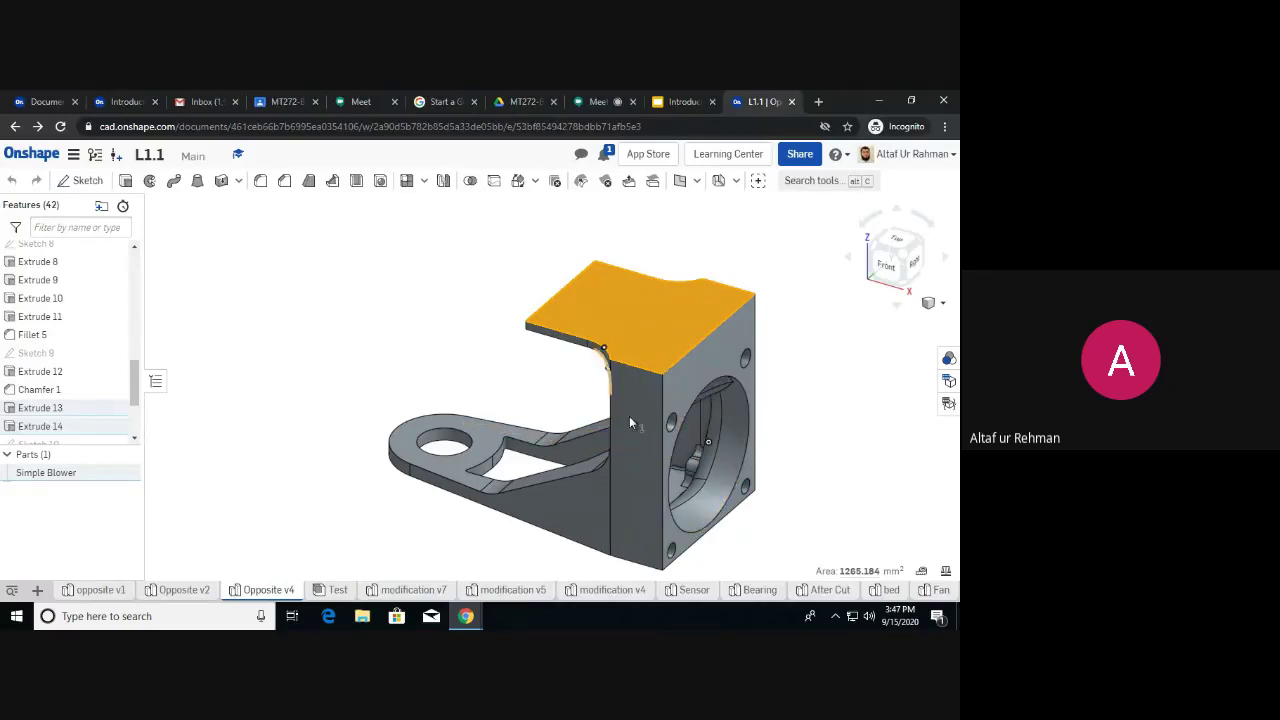
# Step through the Opposite v2, opposite v1, modification v7, v5 and v4 tabs, ending on Sensor.
pyautogui.moveTo(165, 592)
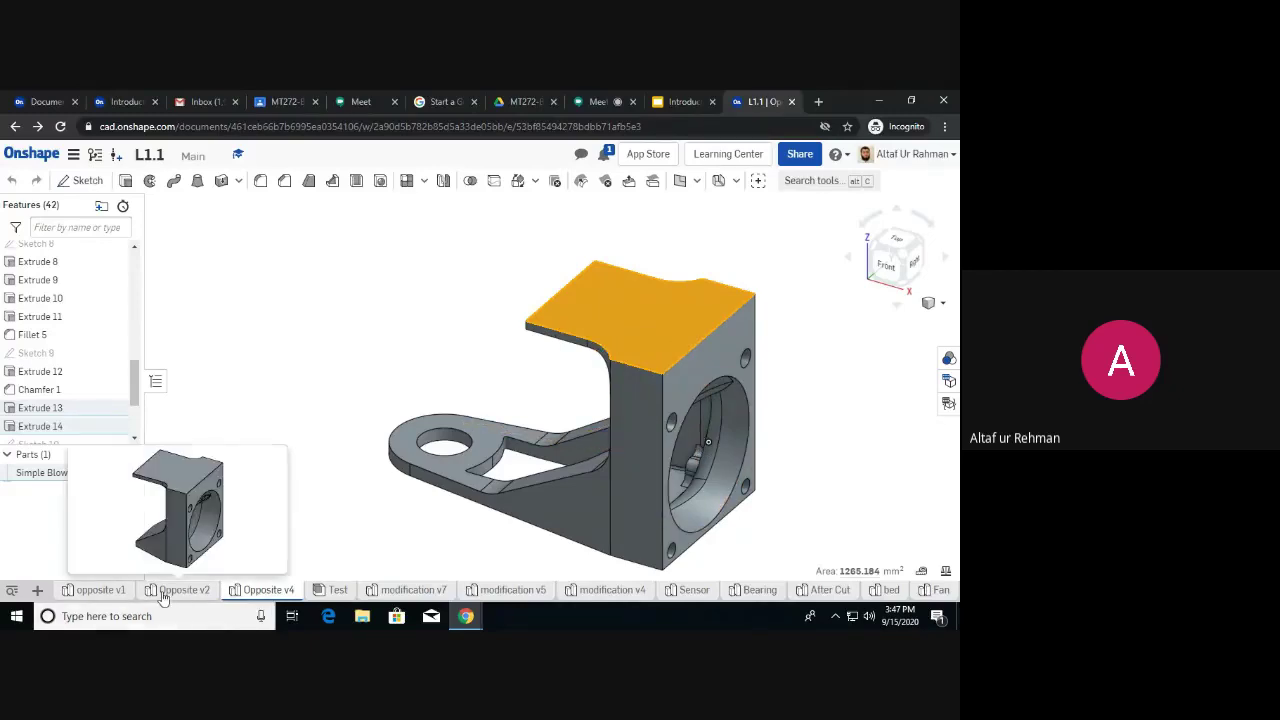
pyautogui.click(166, 591)
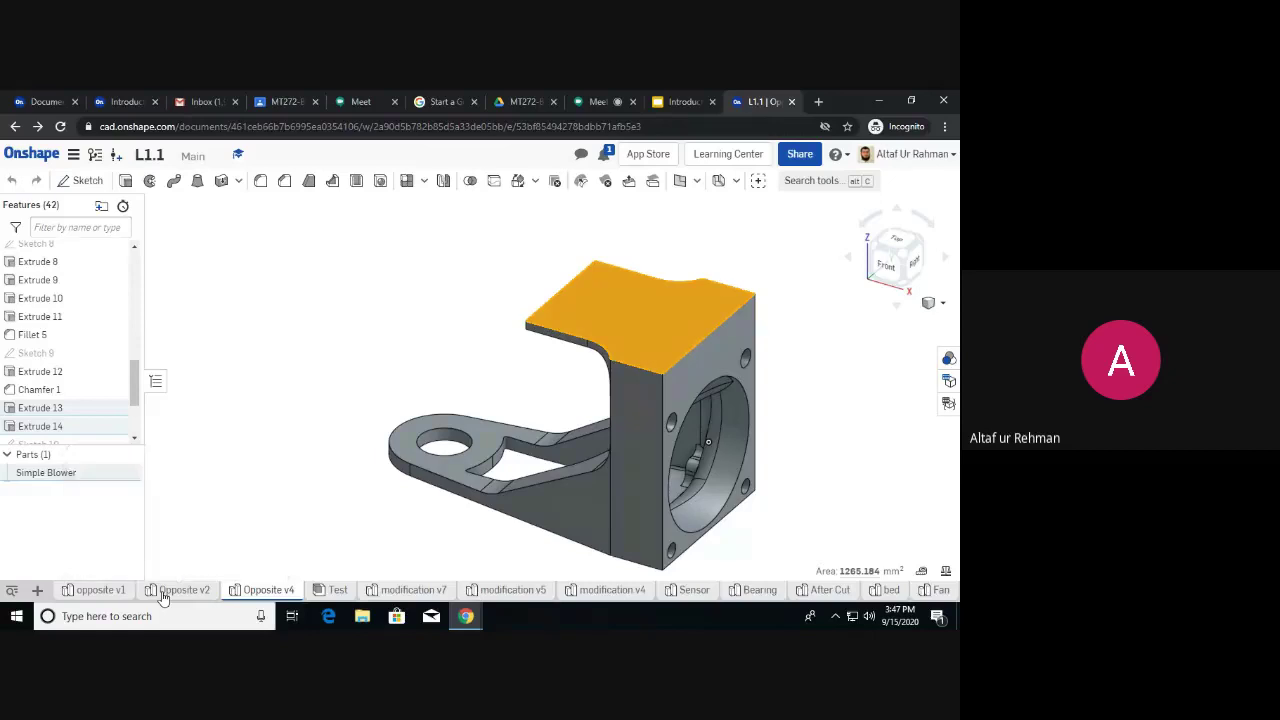
pyautogui.click(103, 591)
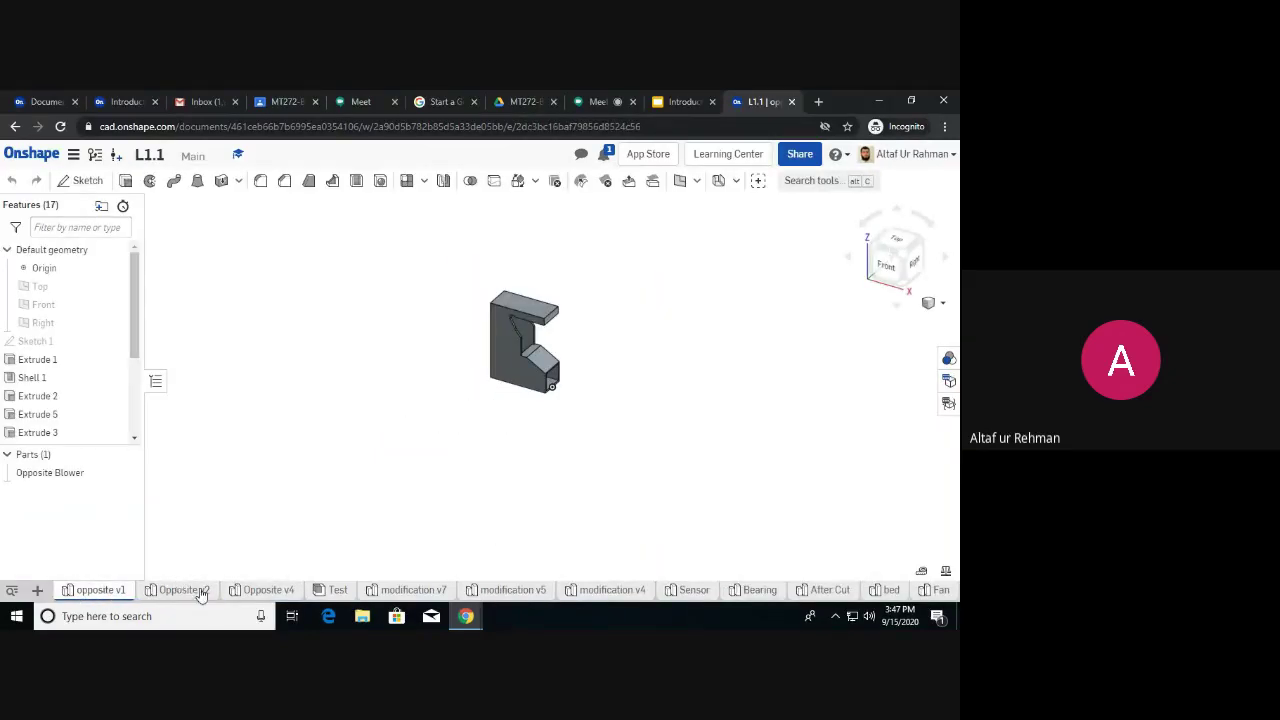
pyautogui.click(400, 591)
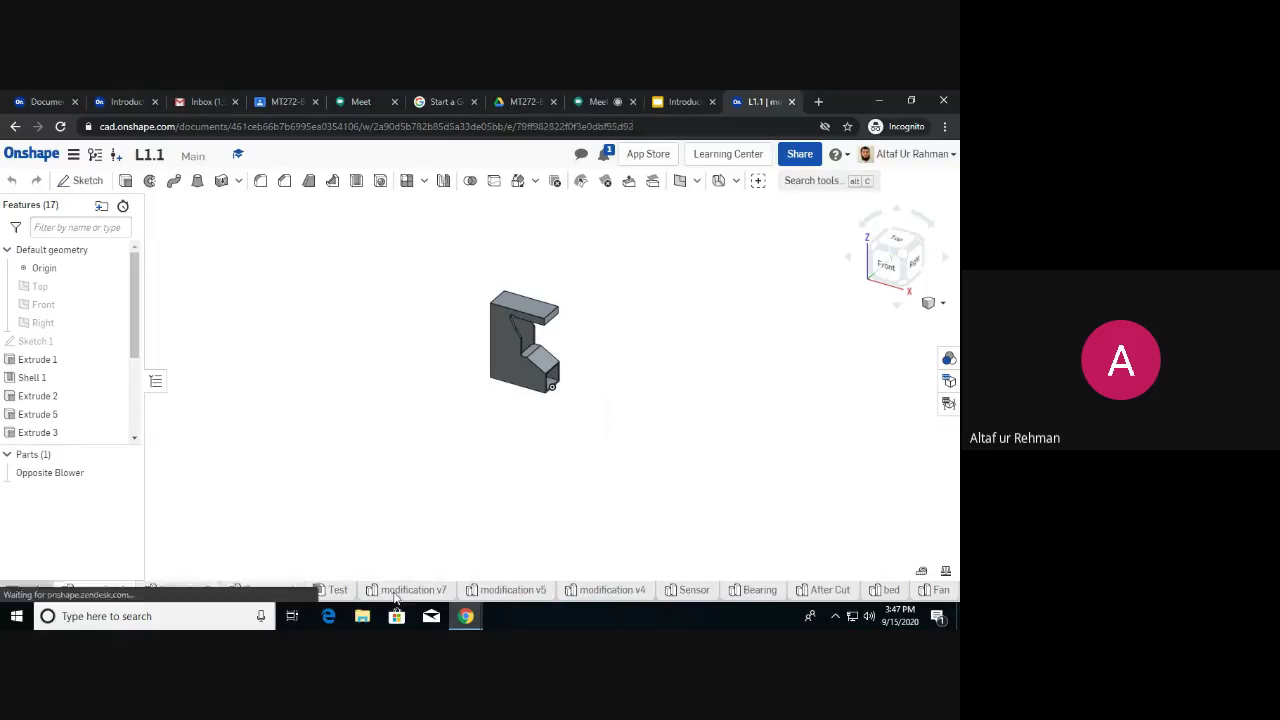
pyautogui.click(510, 591)
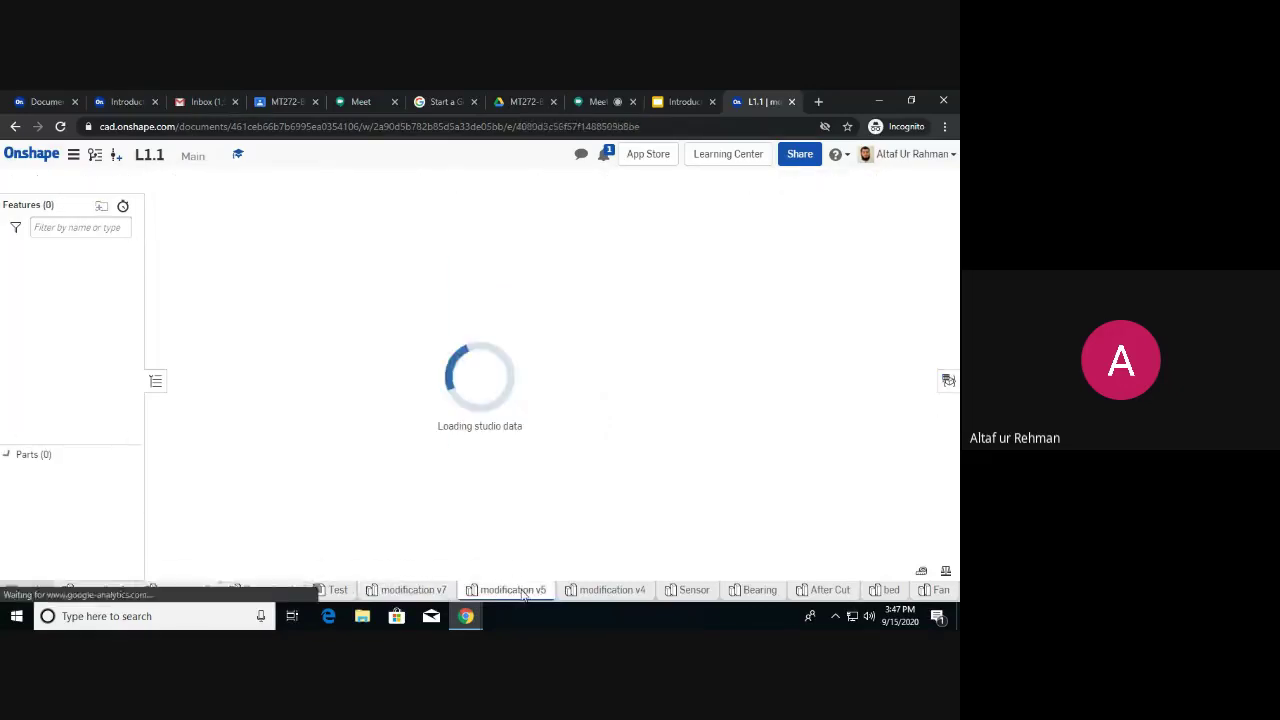
pyautogui.click(609, 591)
pyautogui.click(690, 591)
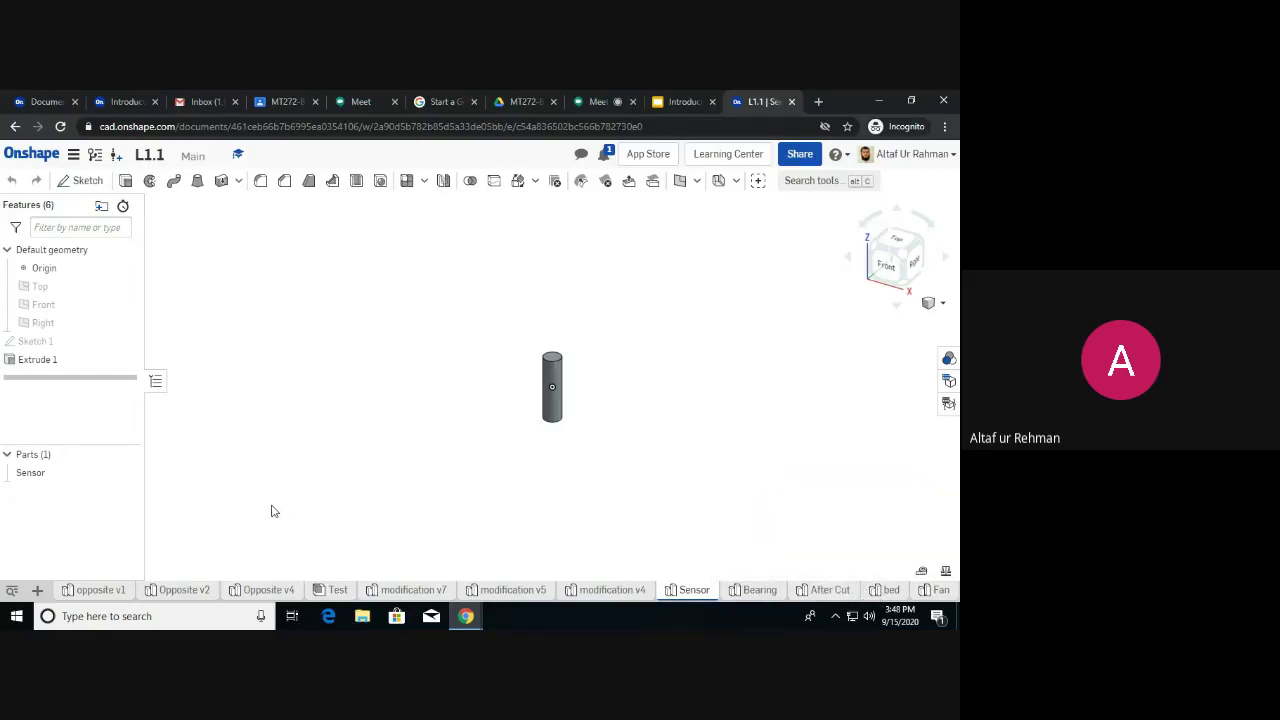
# Open the Test assembly, orbit it around to its back side and zoom in.
pyautogui.click(336, 590)
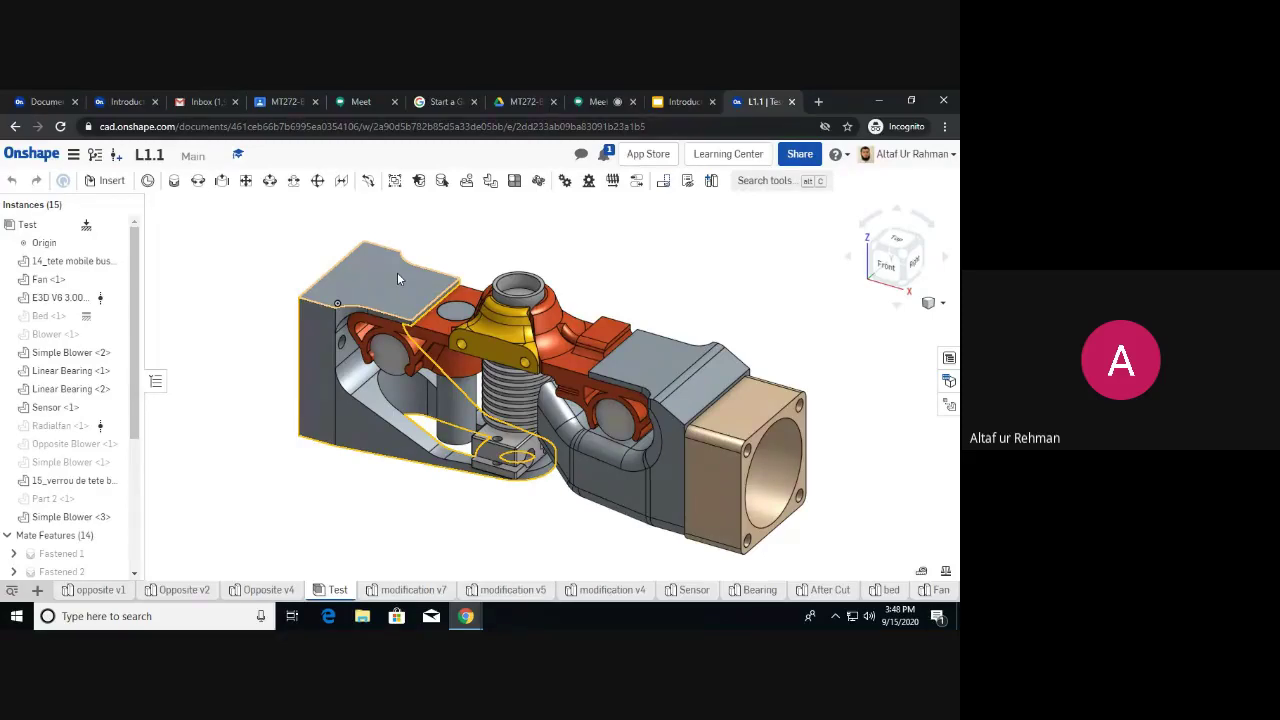
pyautogui.moveTo(636, 272); pyautogui.dragTo(610, 286, button='right')
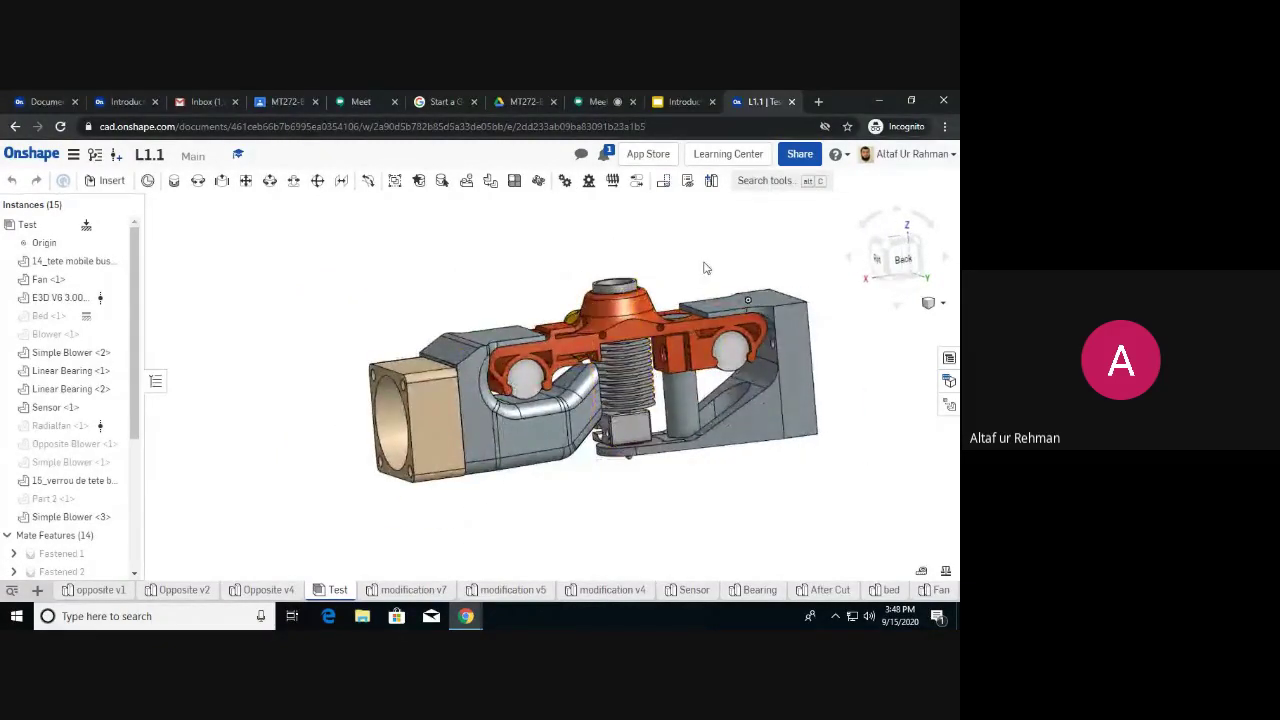
pyautogui.moveTo(704, 268); pyautogui.dragTo(677, 278, button='right')
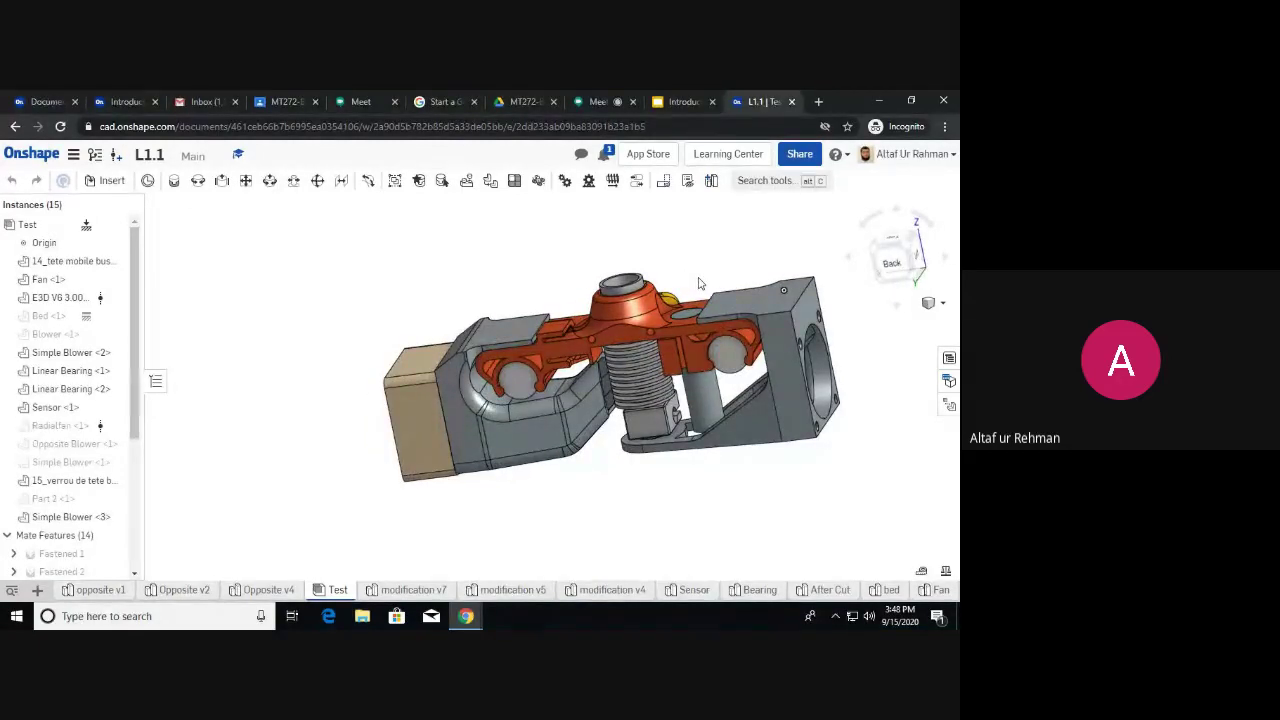
pyautogui.scroll(3, 700, 283)
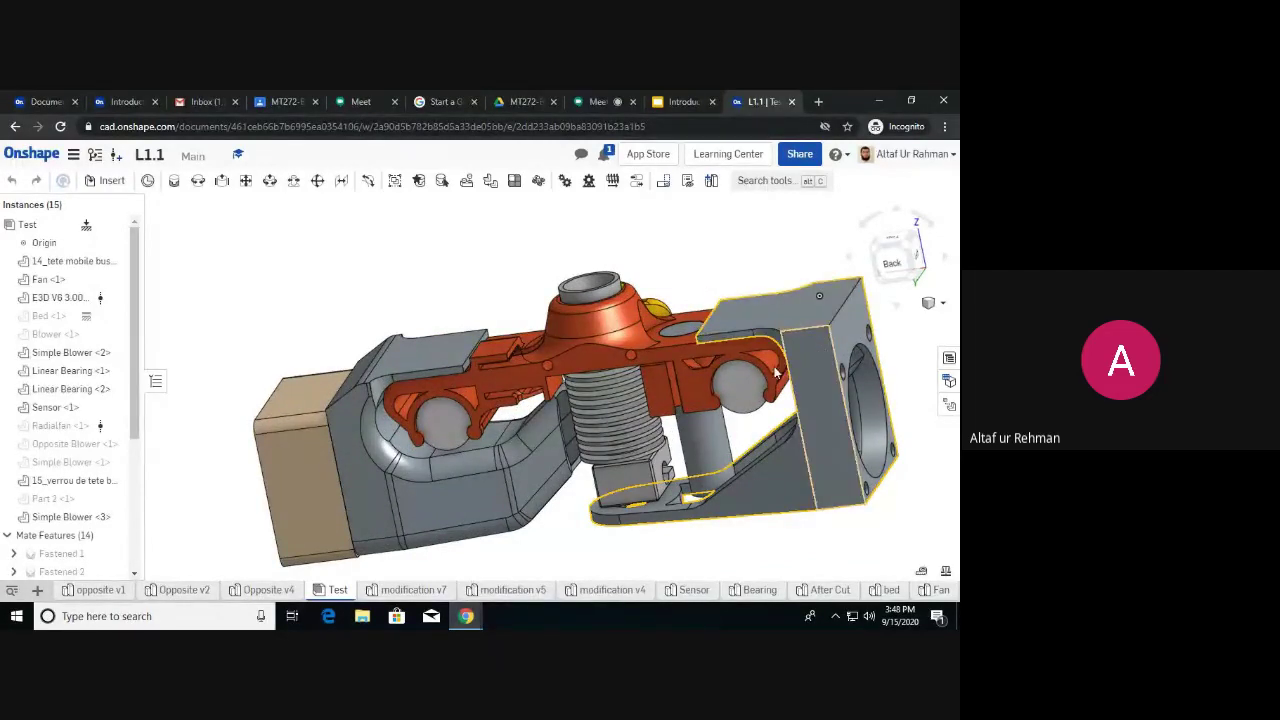
pyautogui.moveTo(338, 592)
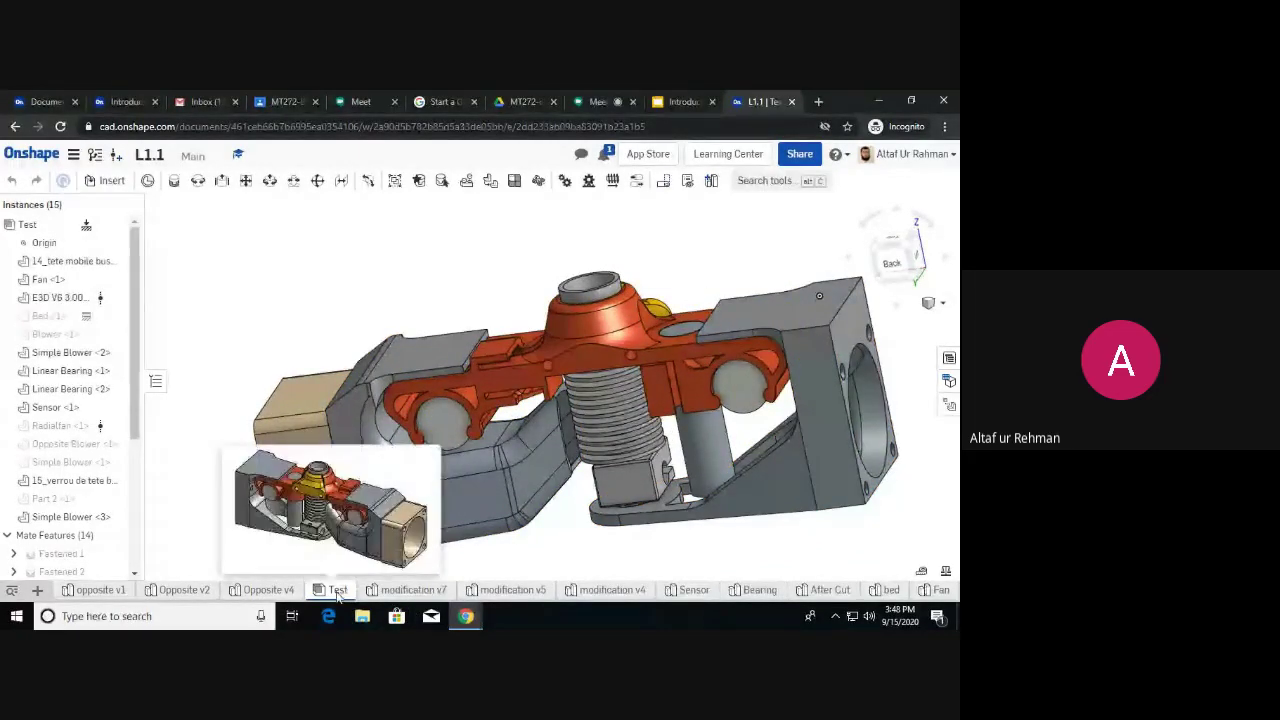
pyautogui.click(35, 594)
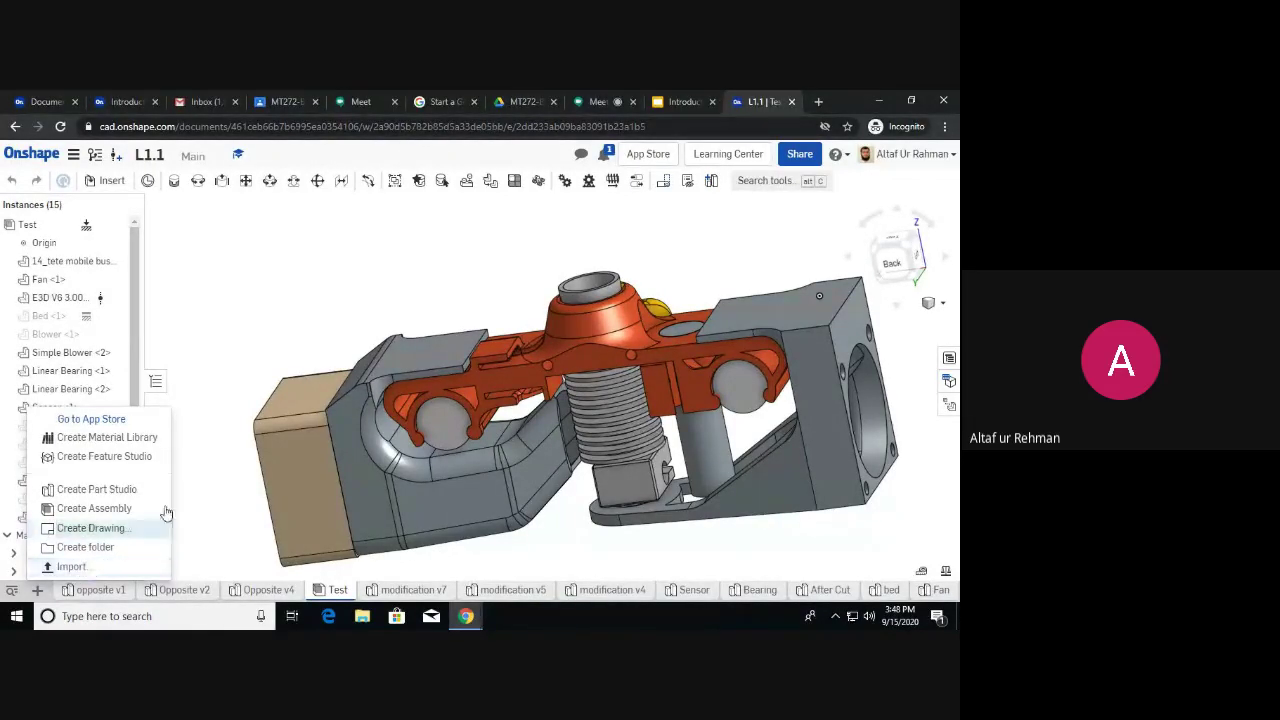
pyautogui.click(251, 399)
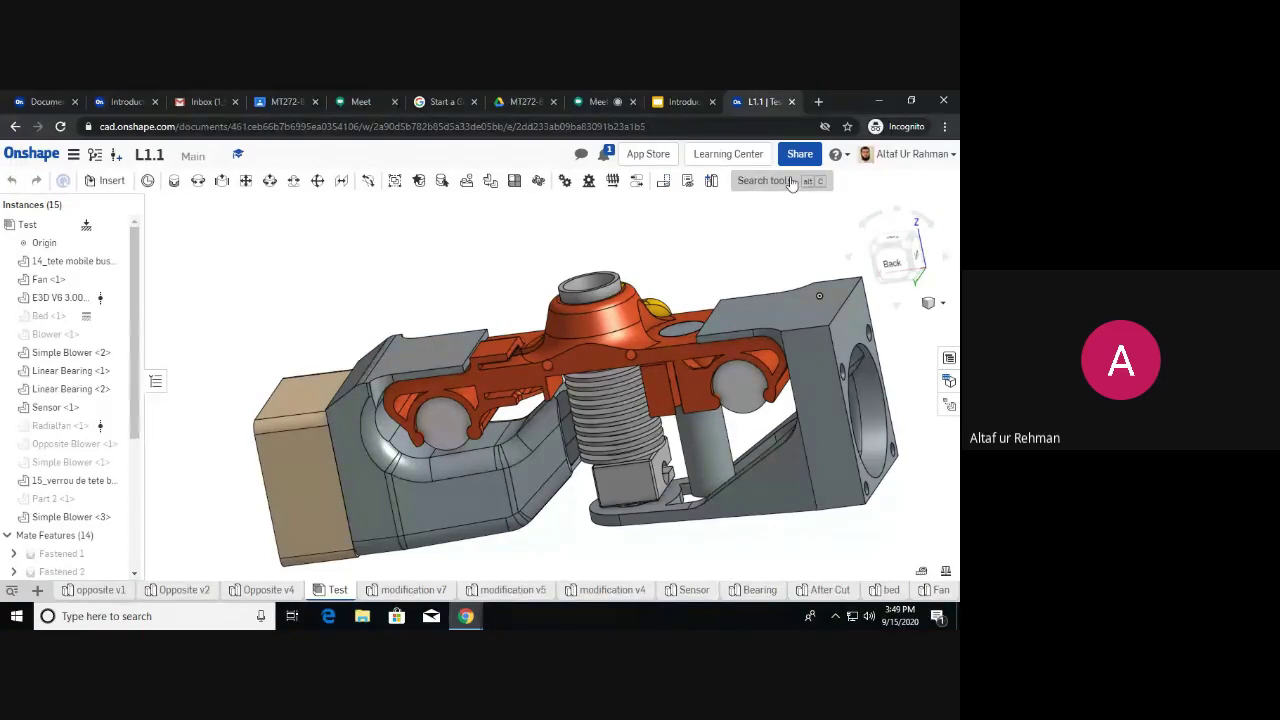
# Return to the Opposite v4 part studio holding the Simple Blower part.
pyautogui.click(276, 588)
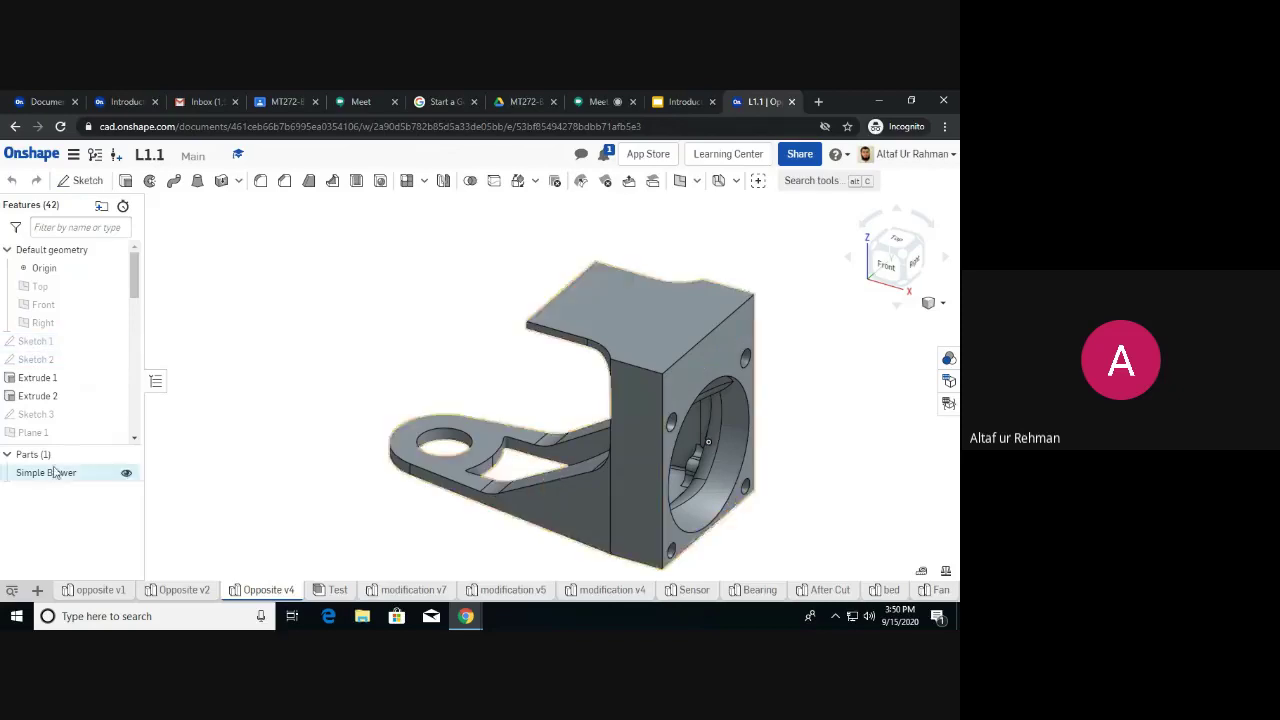
pyautogui.click(338, 589)
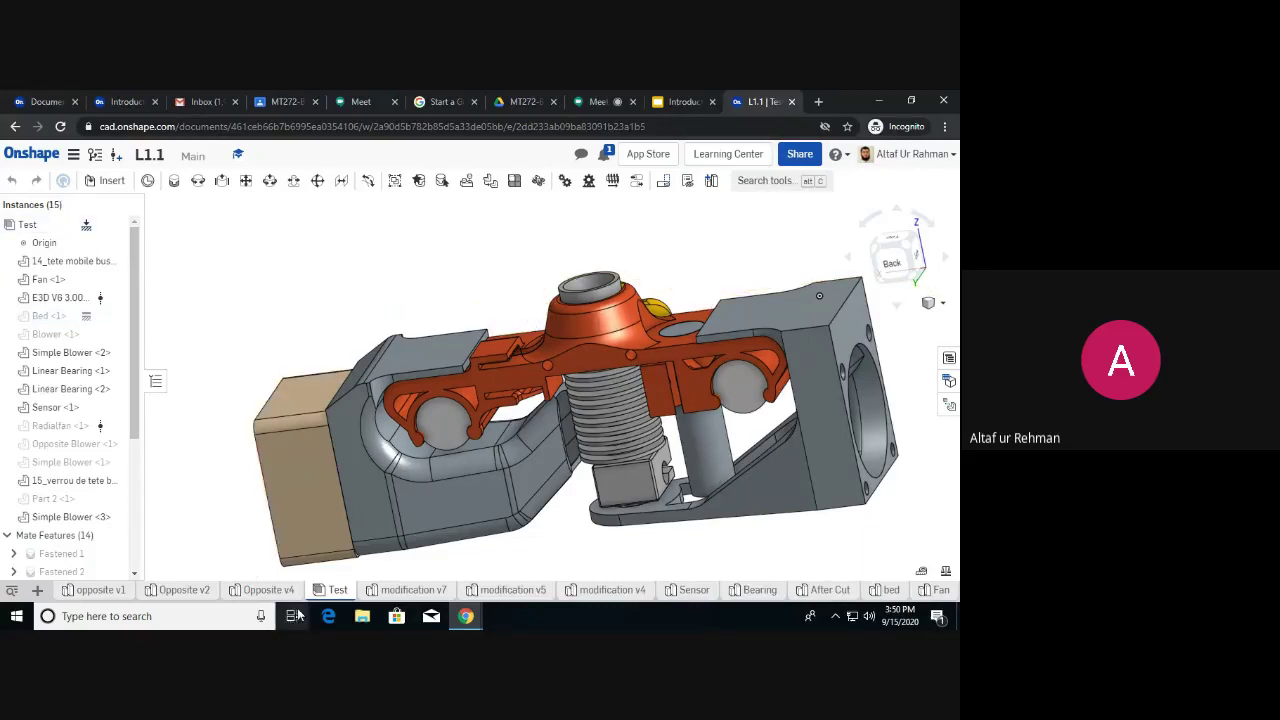
pyautogui.click(268, 590)
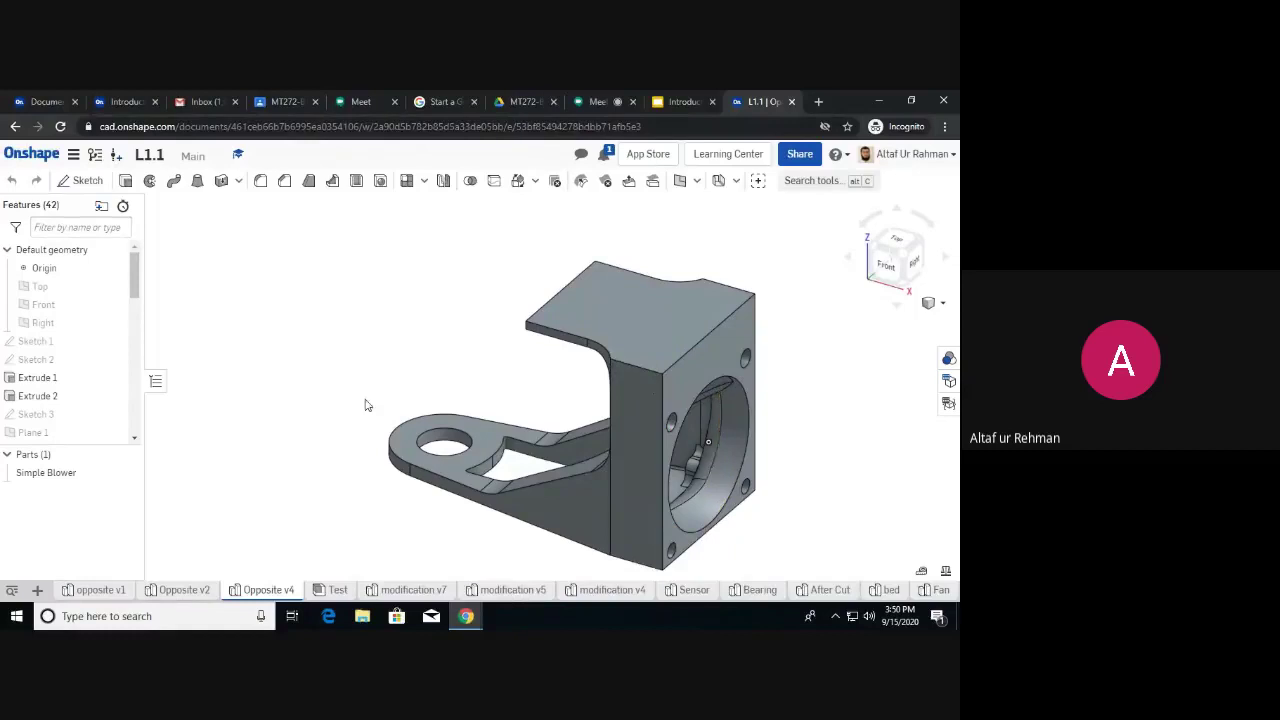
# Select the Origin, Top, Front and Right planes, then fit and orbit the view around them.
pyautogui.click(46, 270)
pyautogui.click(55, 288)
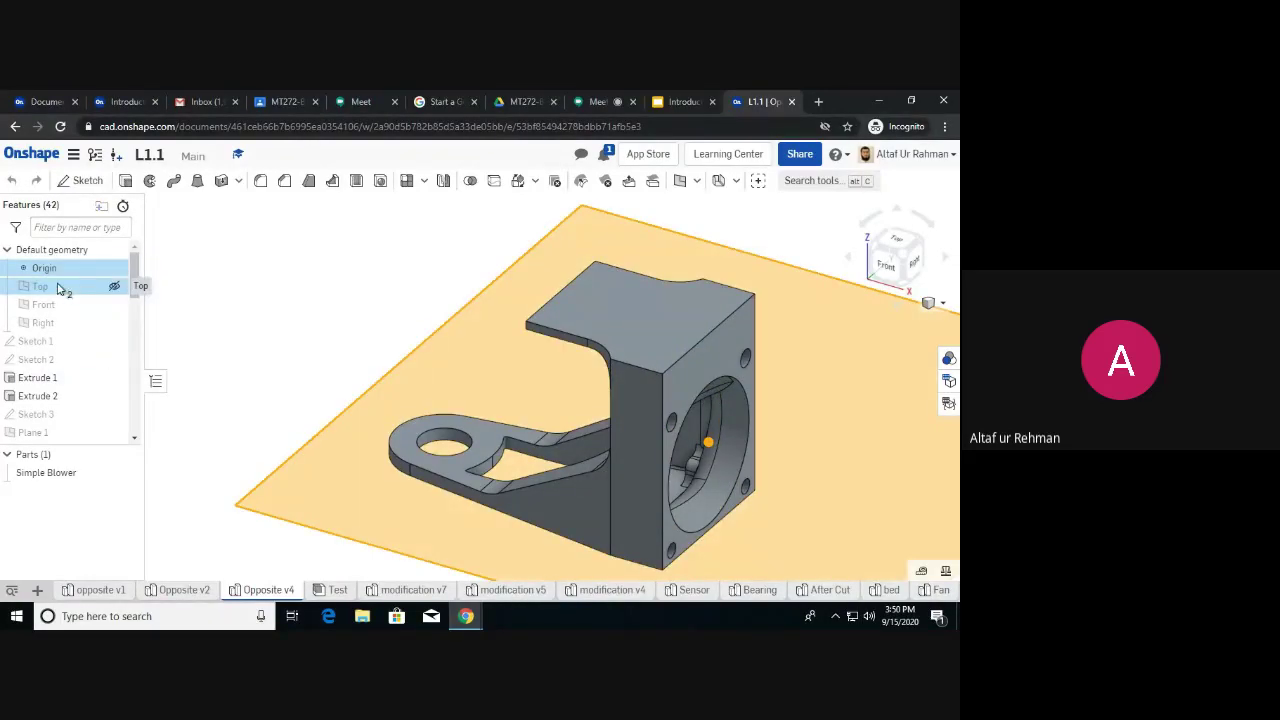
pyautogui.click(62, 306)
pyautogui.click(65, 327)
pyautogui.press('f')
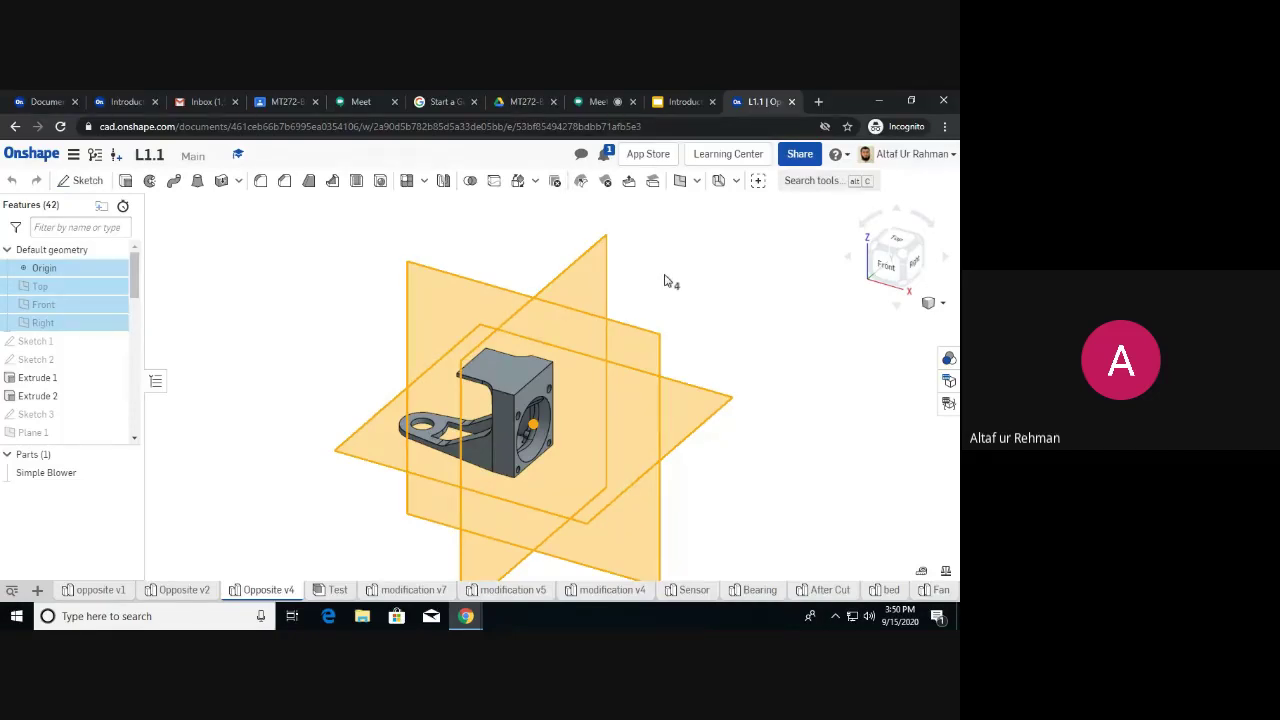
pyautogui.moveTo(670, 282); pyautogui.dragTo(690, 291, button='right')
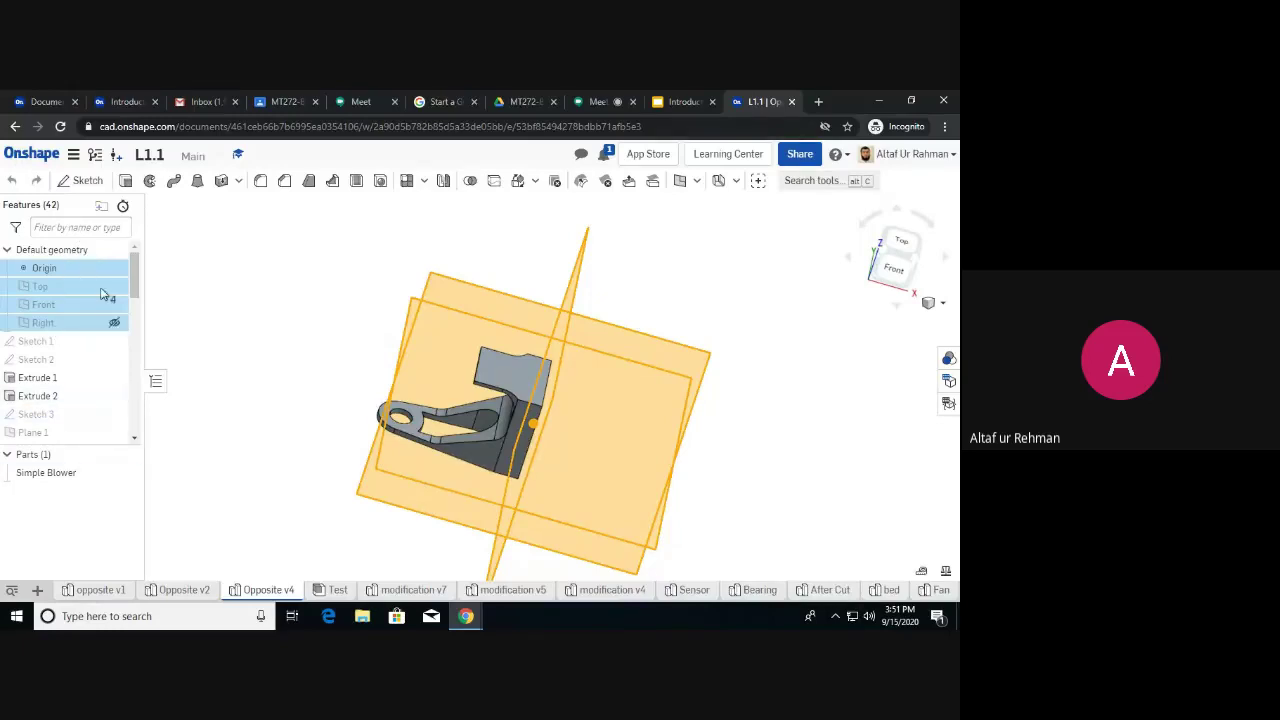
# Deselect the default planes and orbit the Simple Blower to see other sides.
pyautogui.click(258, 325)
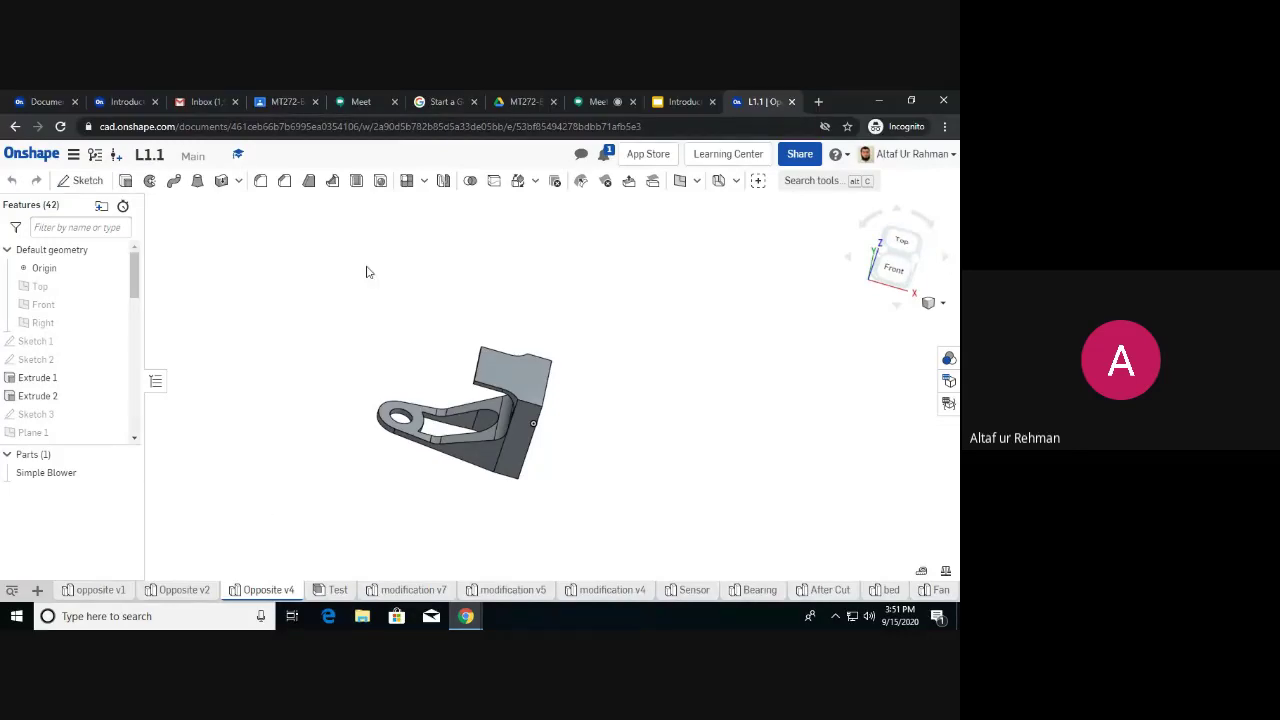
pyautogui.moveTo(450, 328); pyautogui.dragTo(494, 337, button='right')
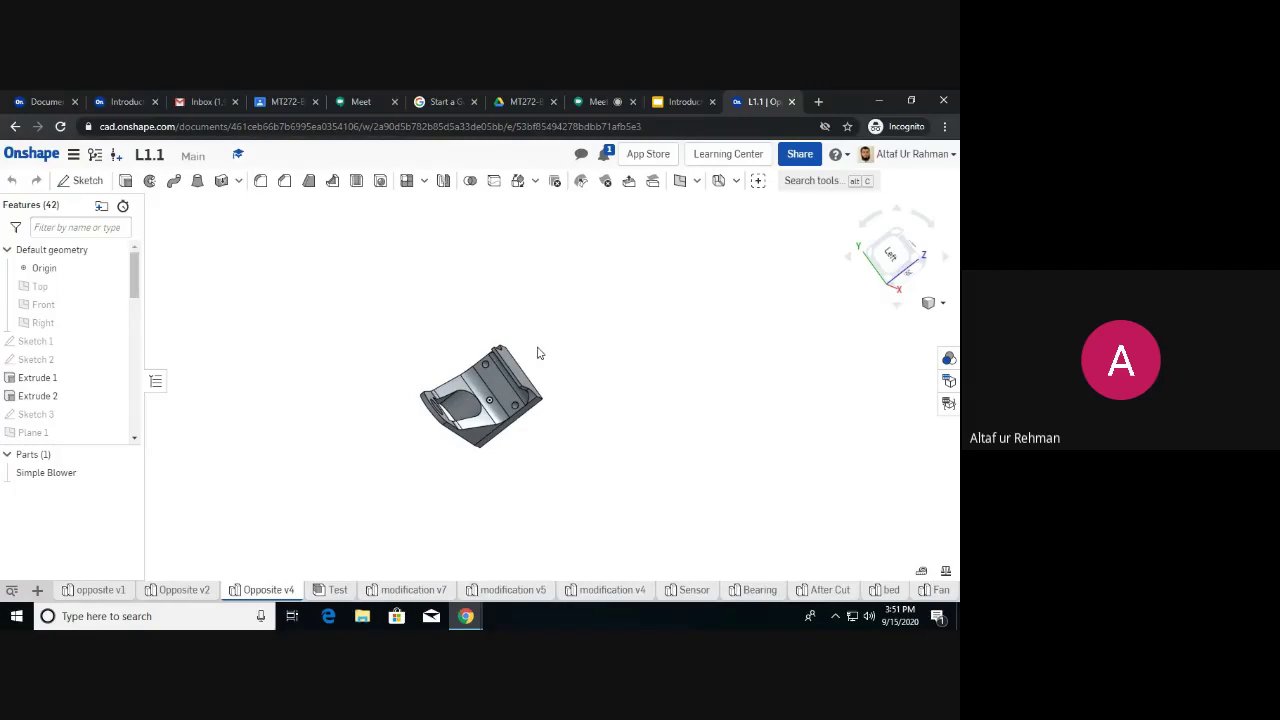
pyautogui.moveTo(540, 353); pyautogui.dragTo(513, 338, button='right')
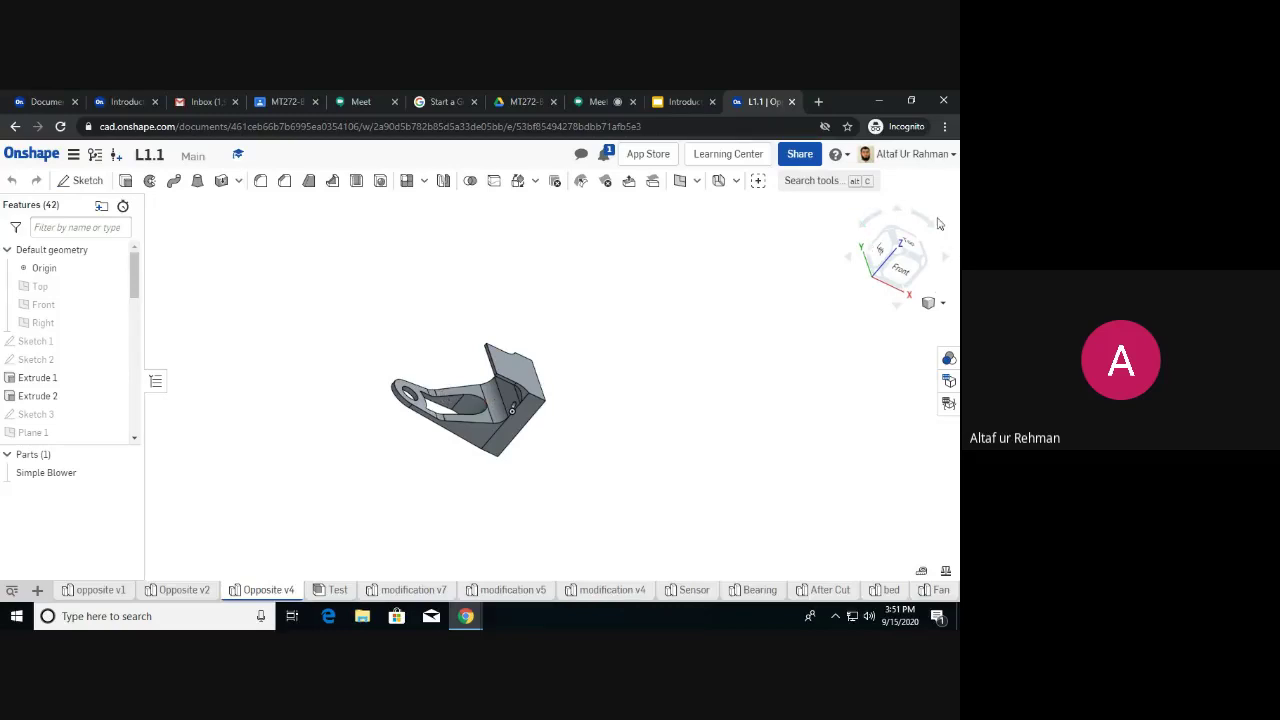
# Turn the blower to front, isometric, left and angled 3D views with the view cube.
pyautogui.click(900, 272)
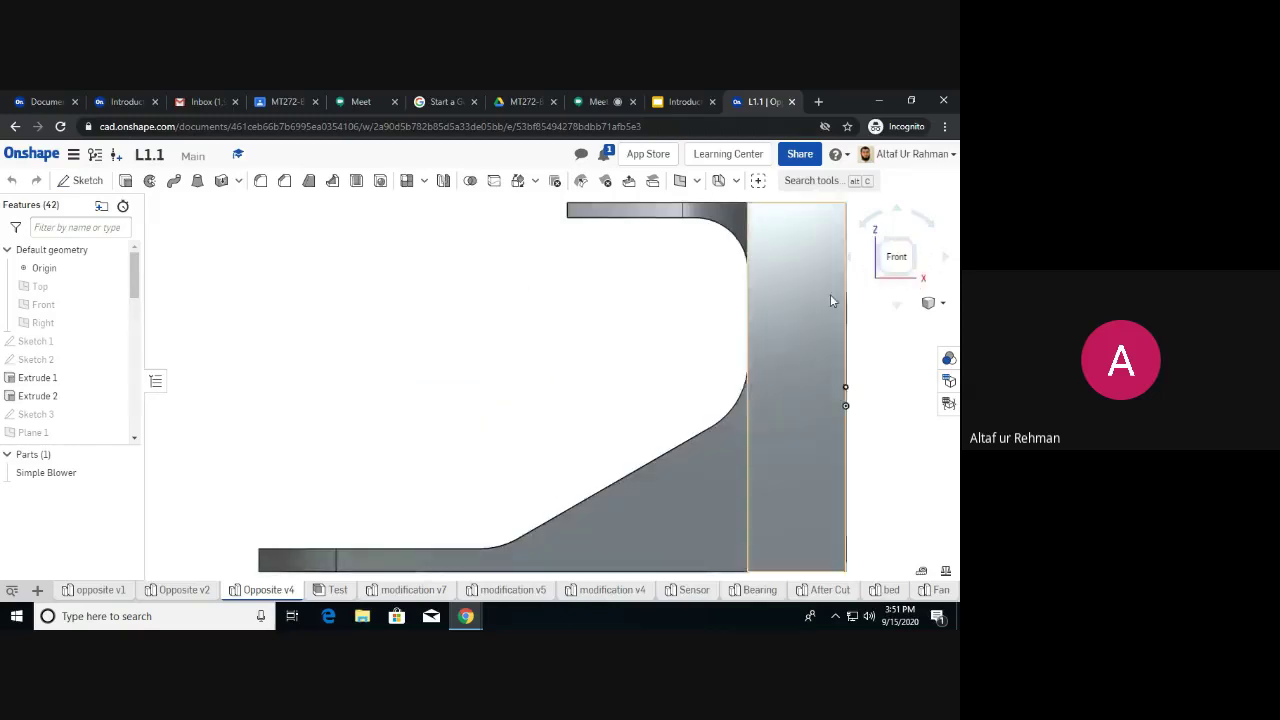
pyautogui.scroll(-3, 830, 294)
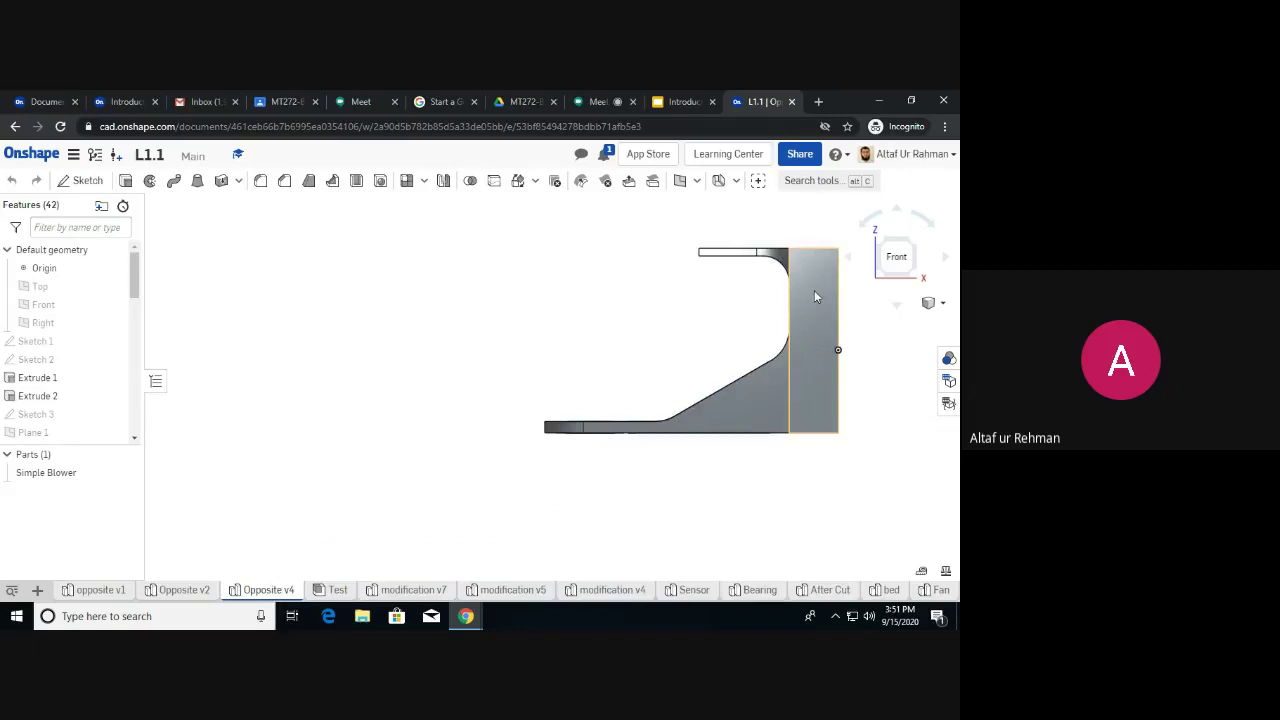
pyautogui.click(883, 246)
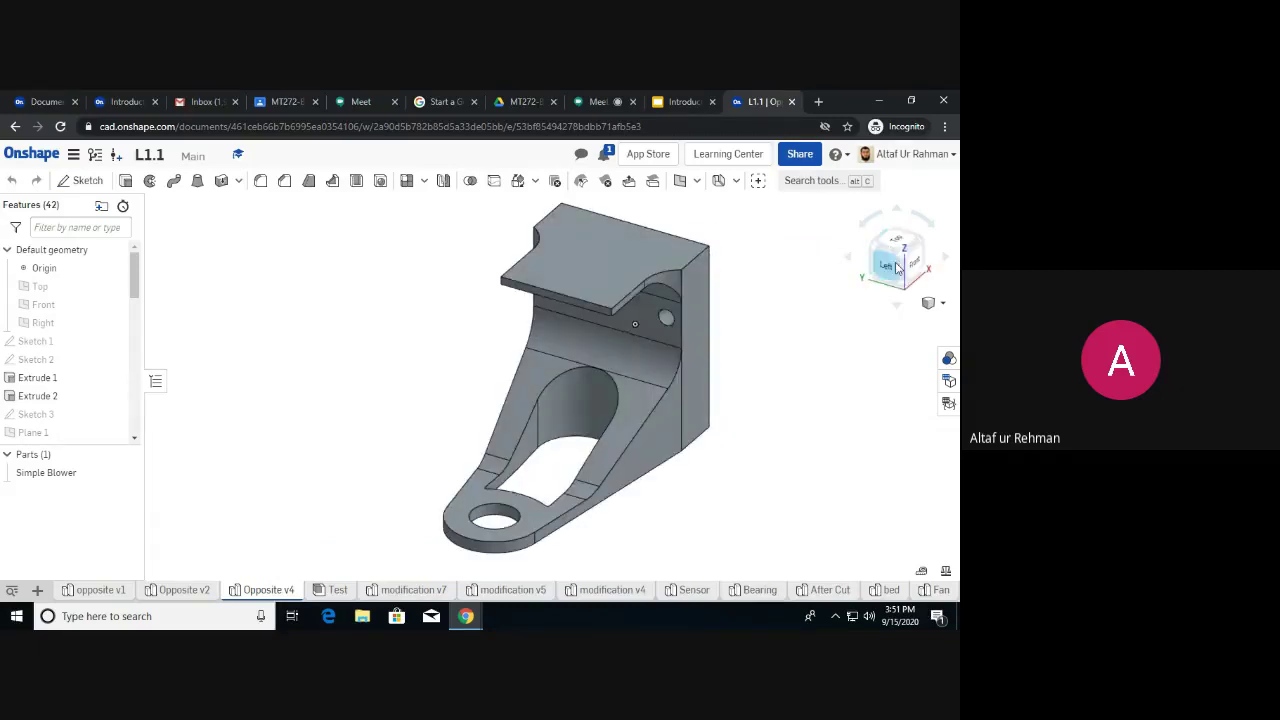
pyautogui.click(895, 270)
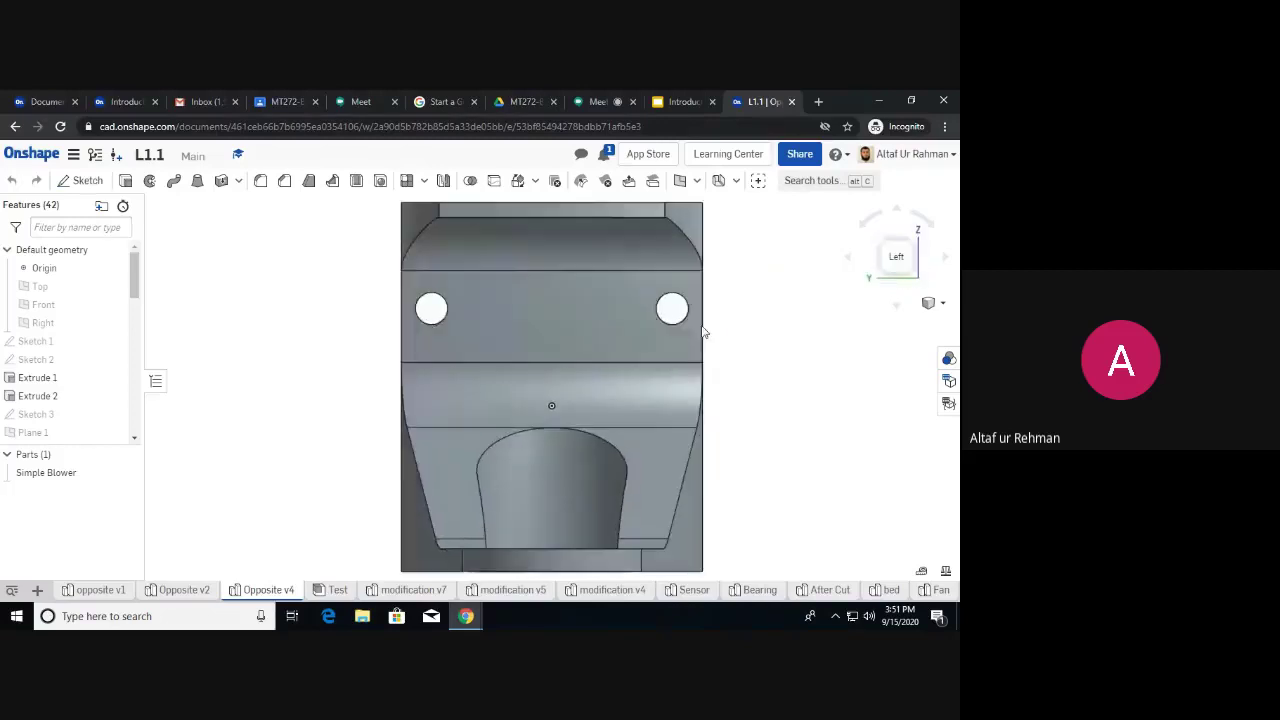
pyautogui.click(915, 258)
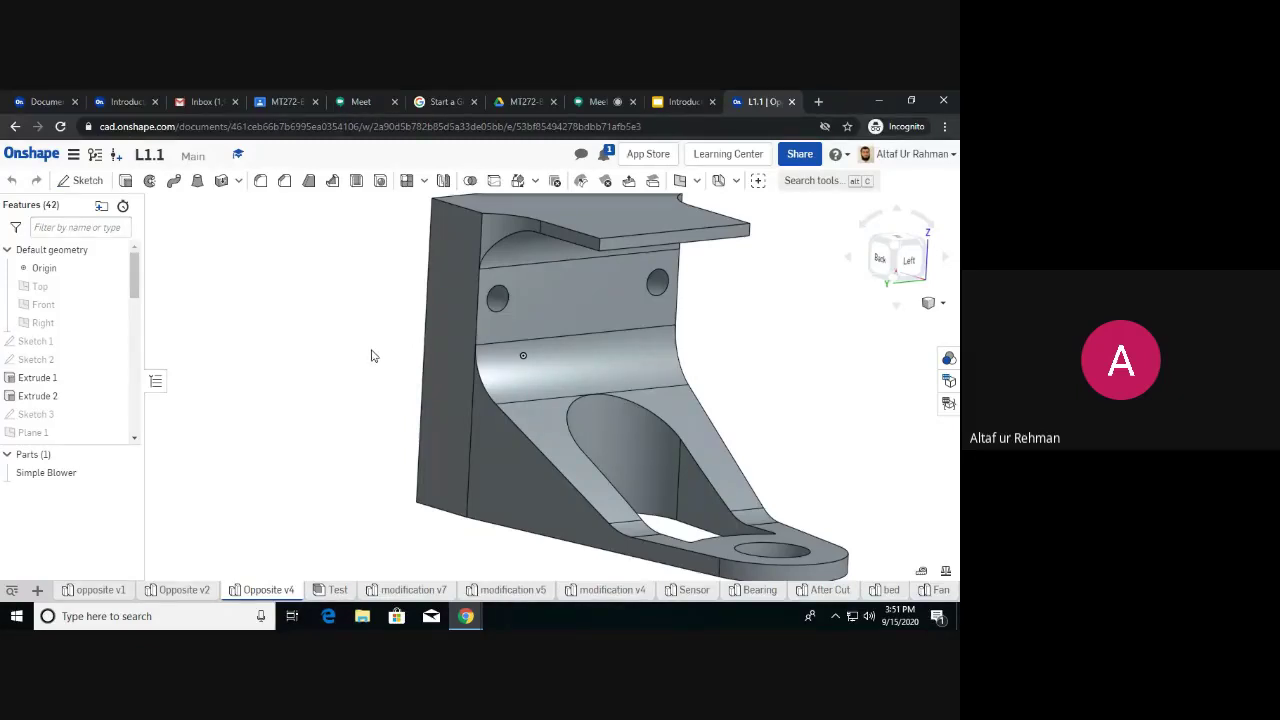
# Orbit to the back and left, snap to an oblique back view, then top view.
pyautogui.moveTo(372, 358)
pyautogui.mouseDown(button='right')
pyautogui.moveTo(548, 408)
pyautogui.moveTo(585, 384)
pyautogui.moveTo(562, 404)
pyautogui.moveTo(471, 397)
pyautogui.mouseUp(button='right')
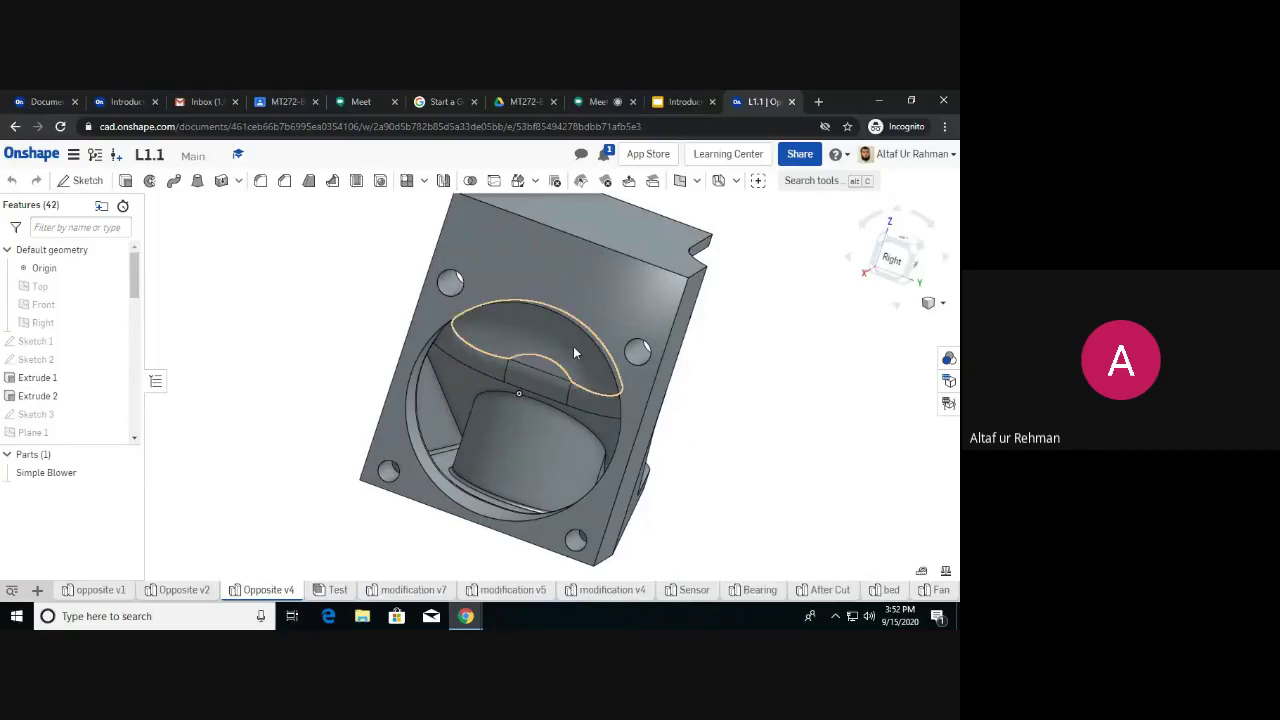
pyautogui.moveTo(657, 340); pyautogui.dragTo(591, 354, button='right')
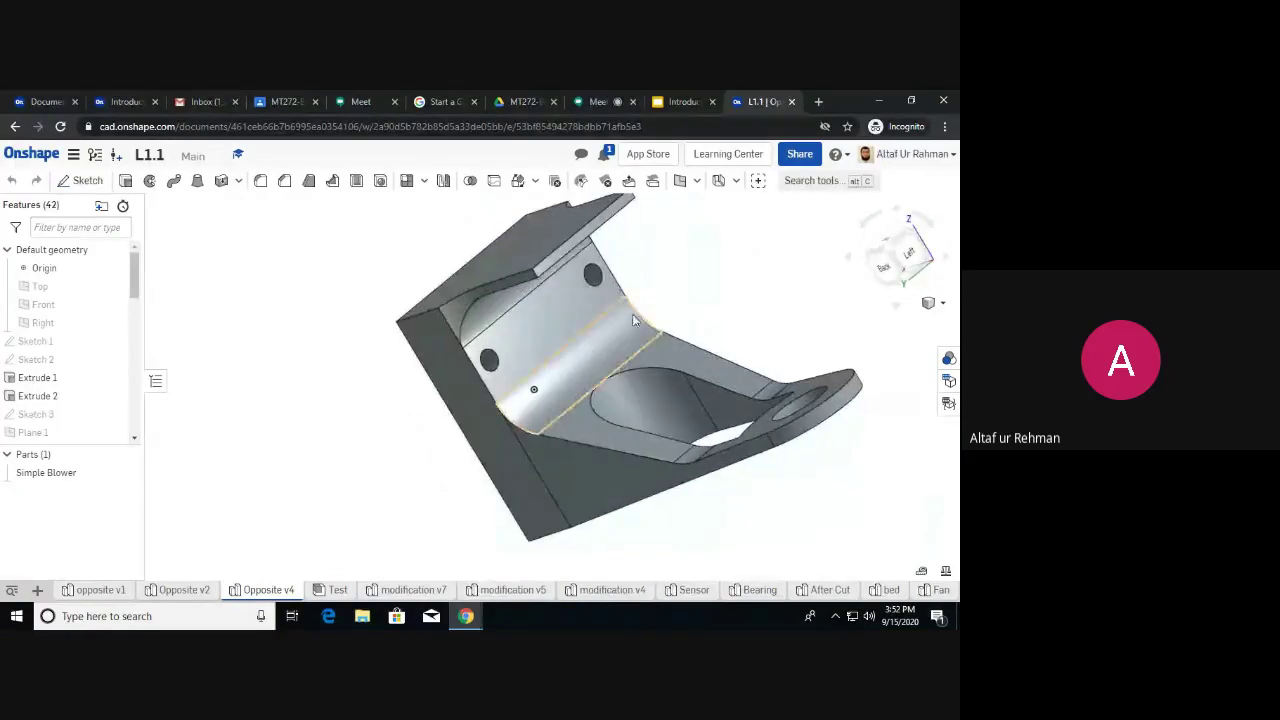
pyautogui.click(924, 268)
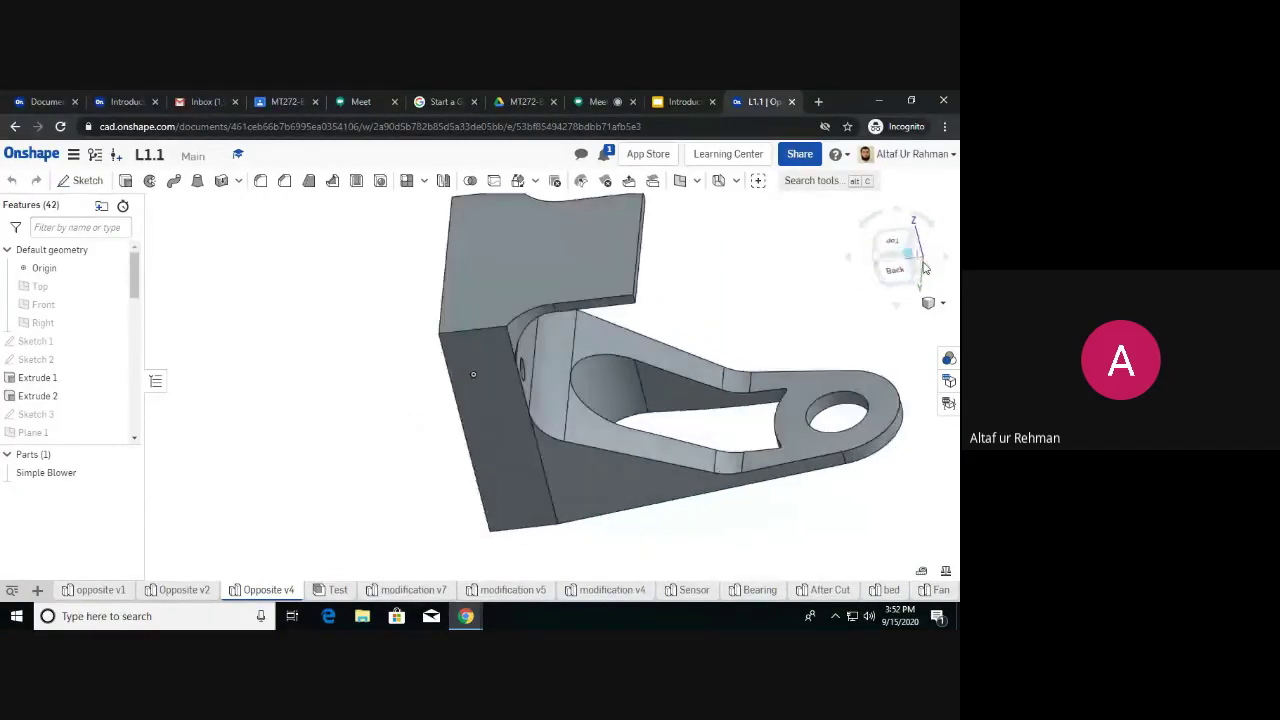
pyautogui.click(895, 246)
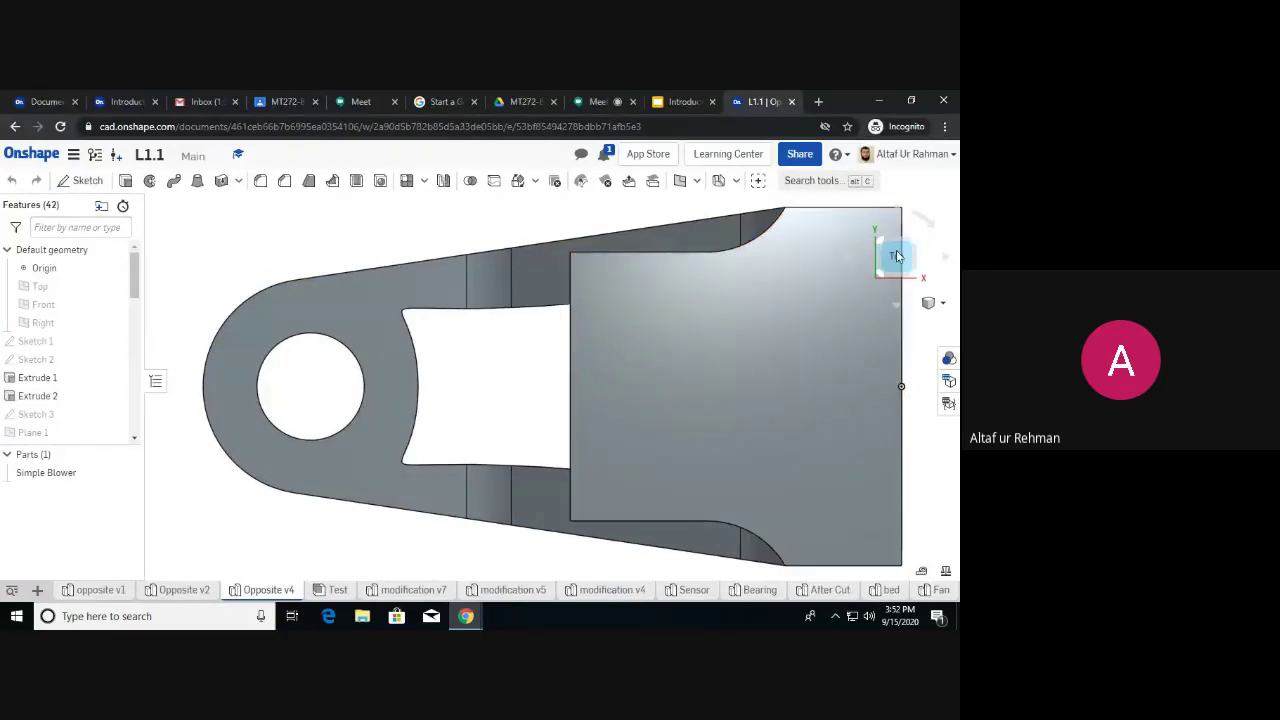
# Switch the view to Isometric, then Dimetric, from the view cube dropdown.
pyautogui.click(942, 305)
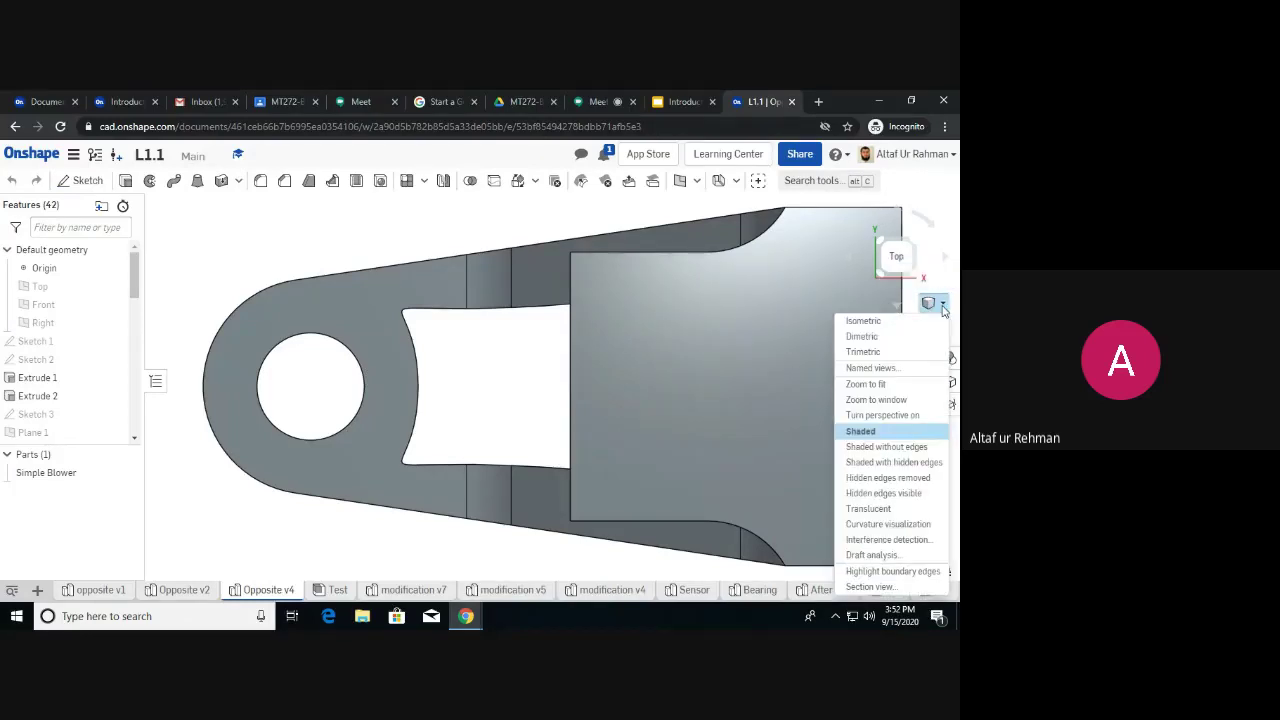
pyautogui.click(863, 324)
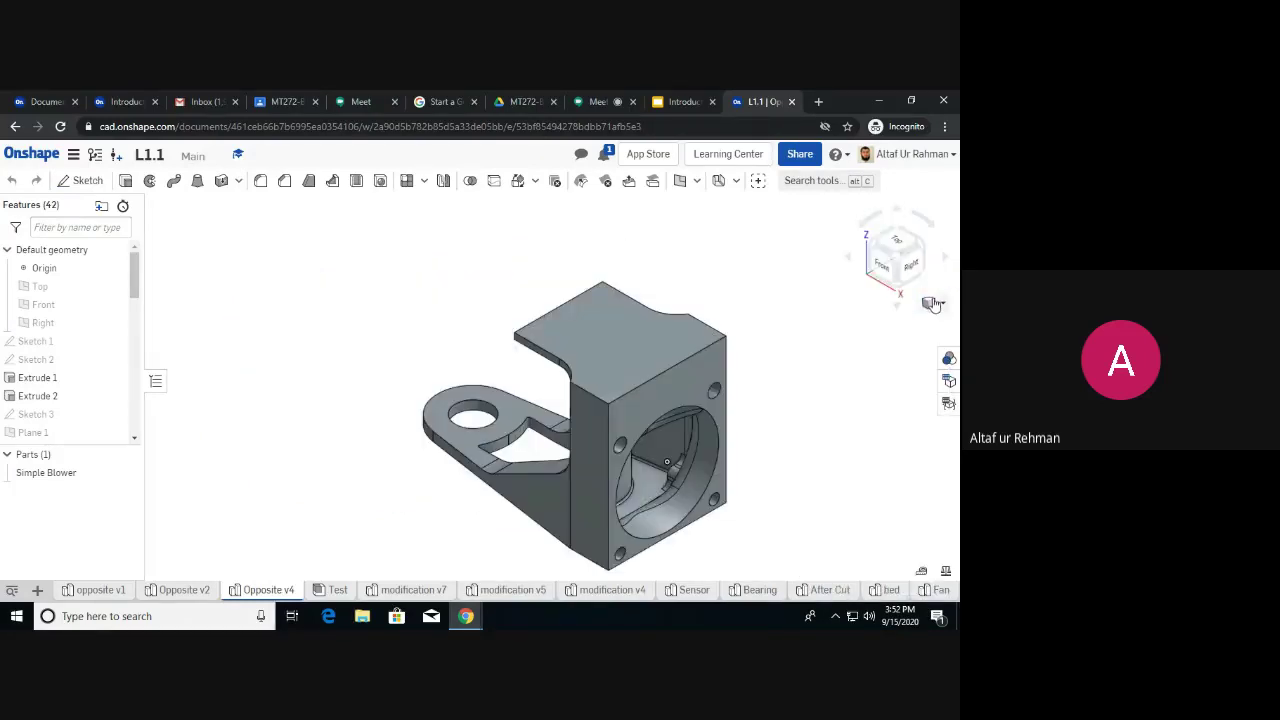
pyautogui.click(906, 337)
# Try Shaded without edges, then Shaded, then Shaded with hidden edges rendering.
pyautogui.click(941, 303)
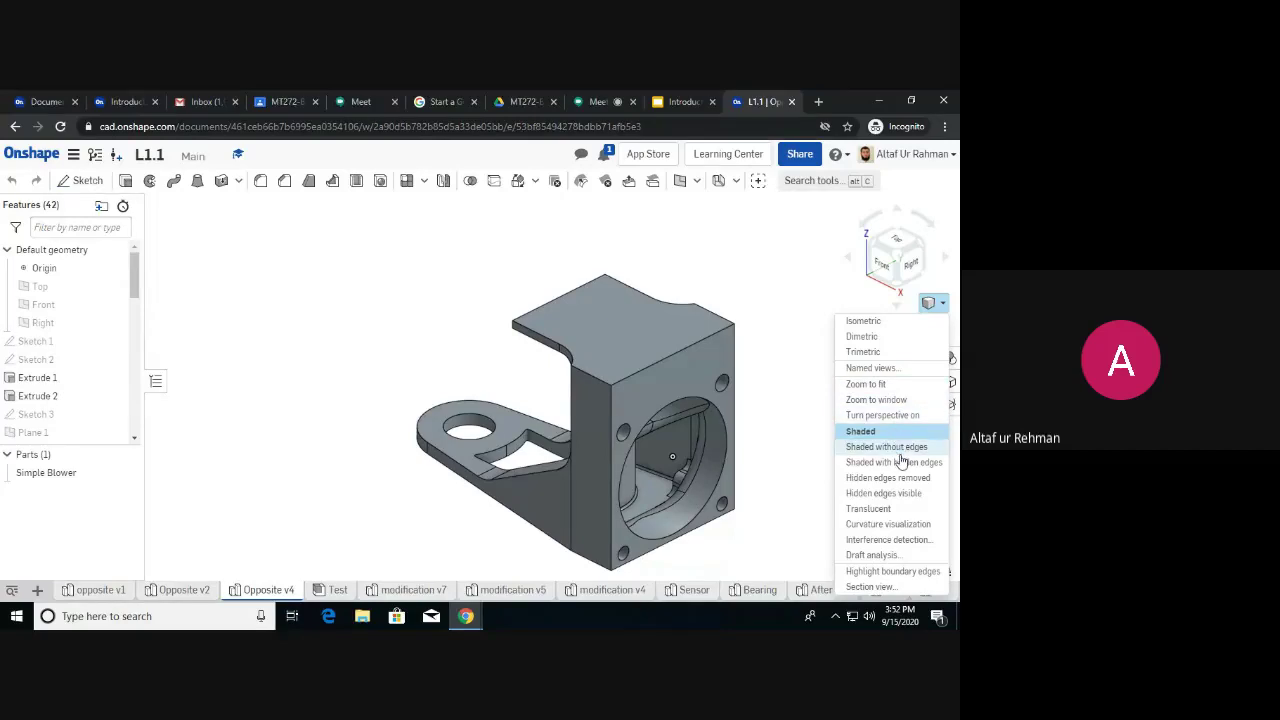
pyautogui.click(896, 448)
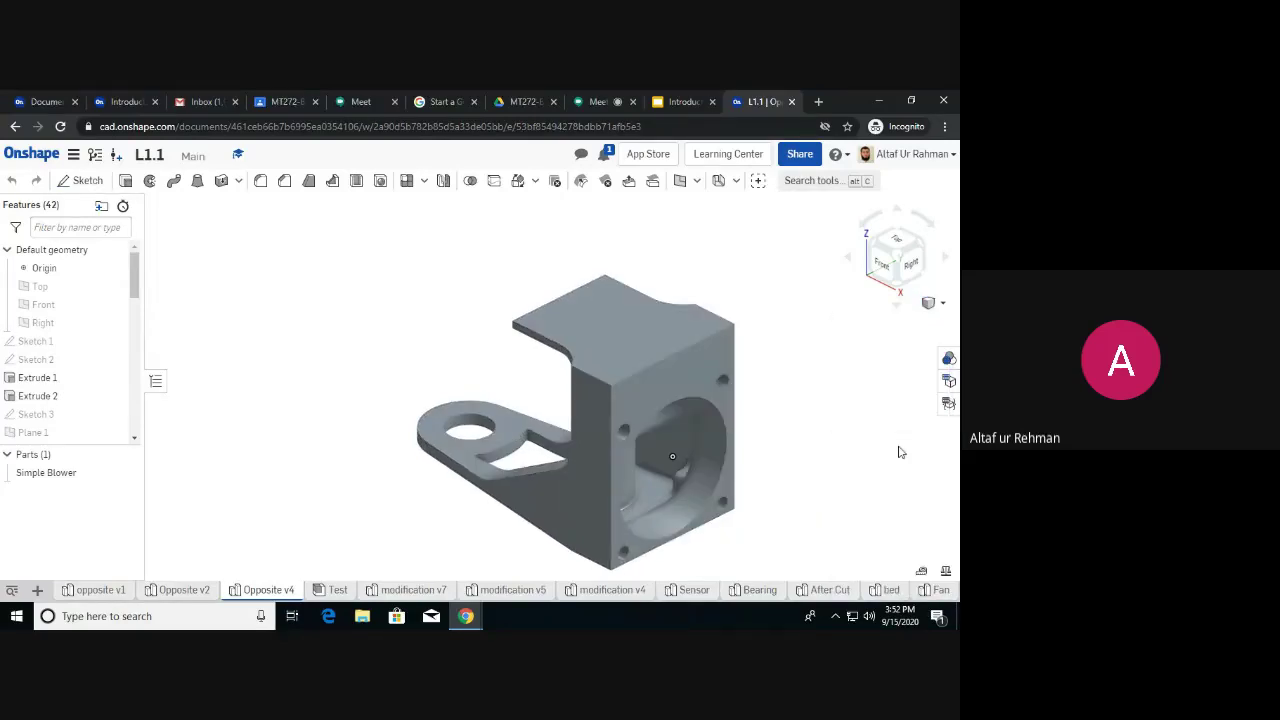
pyautogui.click(942, 303)
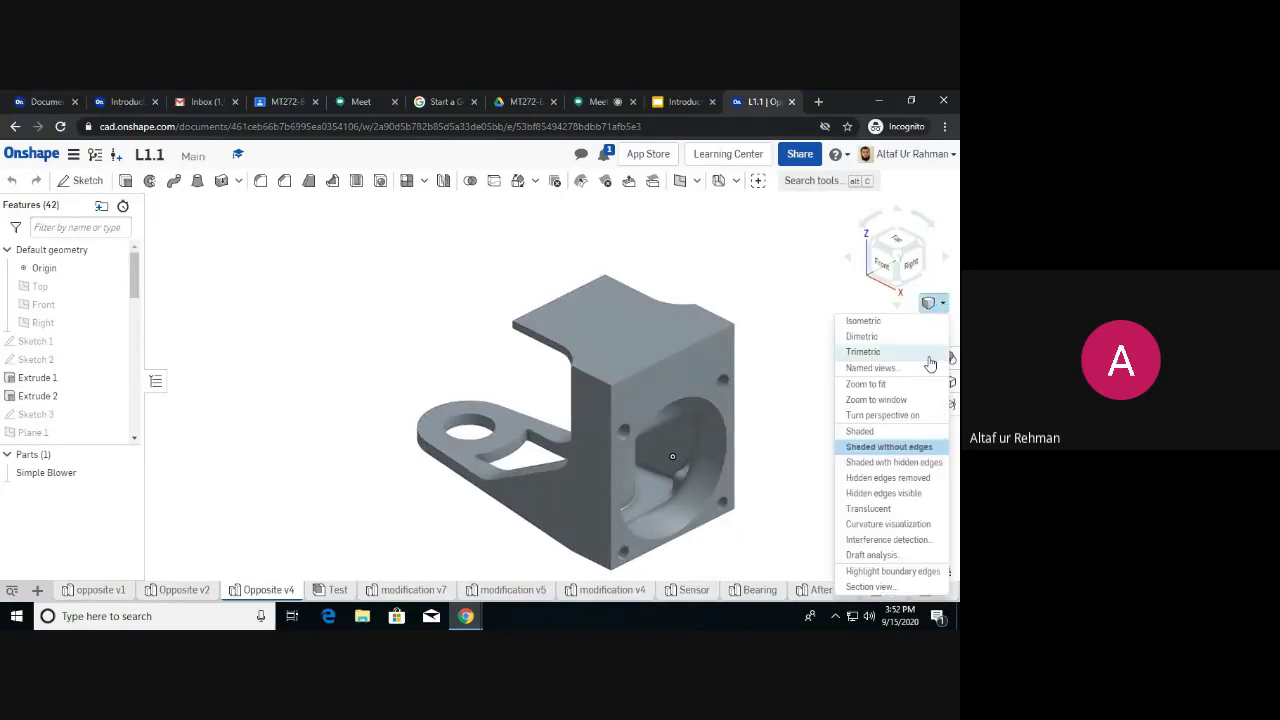
pyautogui.click(898, 438)
pyautogui.click(942, 303)
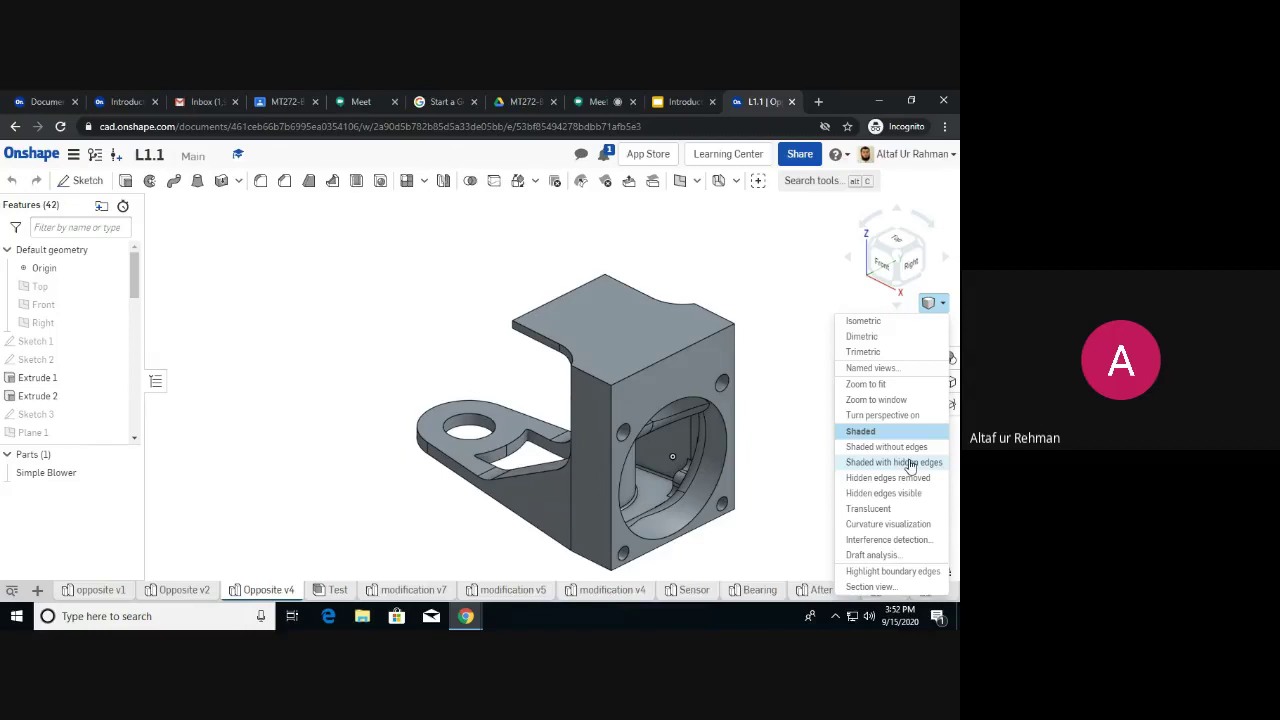
pyautogui.click(910, 463)
# Orbit the part toward its front edge, then return to plain Shaded rendering.
pyautogui.moveTo(598, 425); pyautogui.dragTo(624, 432, button='right')
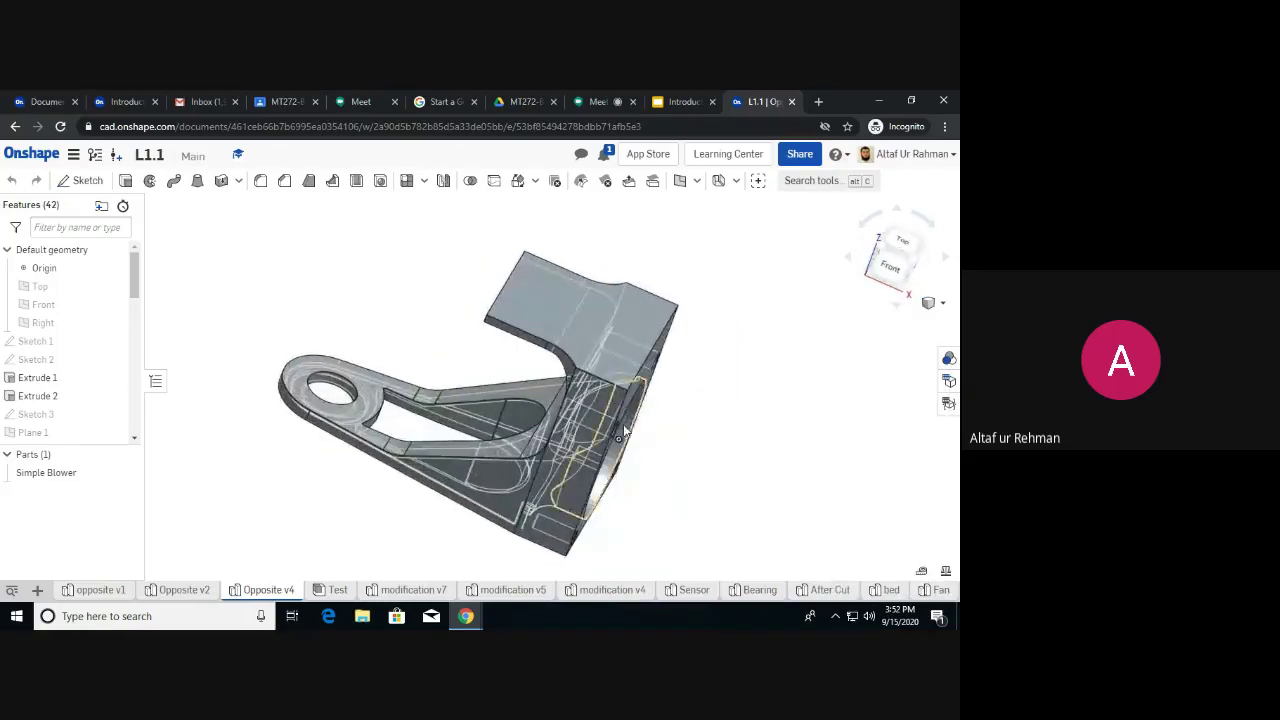
pyautogui.moveTo(738, 422); pyautogui.dragTo(706, 408, button='right')
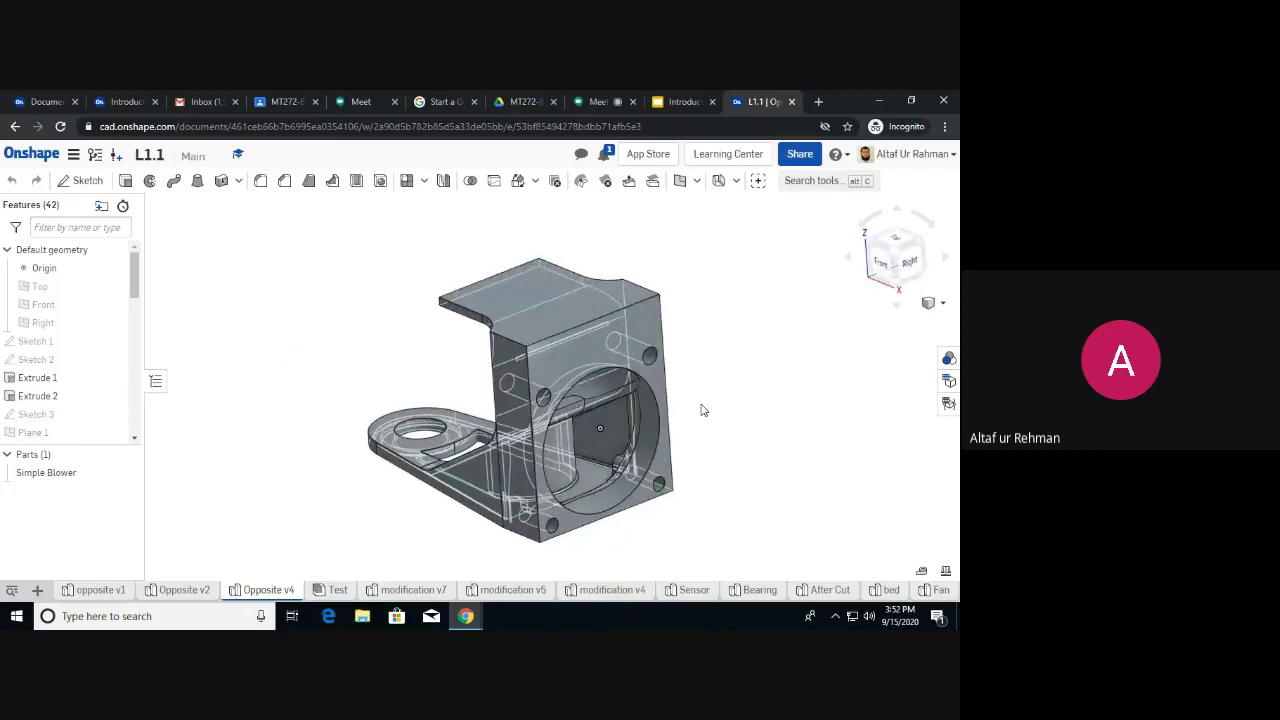
pyautogui.moveTo(686, 388)
pyautogui.mouseDown(button='right')
pyautogui.moveTo(737, 403)
pyautogui.moveTo(717, 377)
pyautogui.moveTo(697, 394)
pyautogui.moveTo(585, 373)
pyautogui.moveTo(676, 366)
pyautogui.mouseUp(button='right')
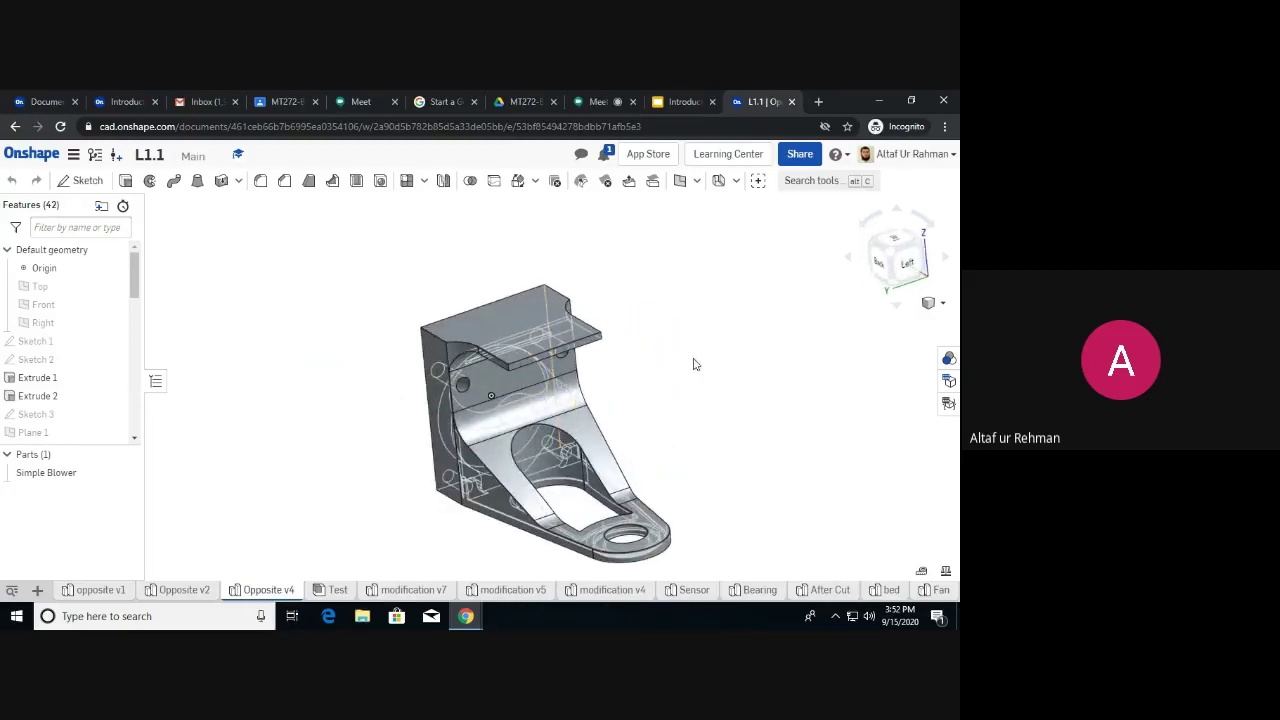
pyautogui.click(935, 302)
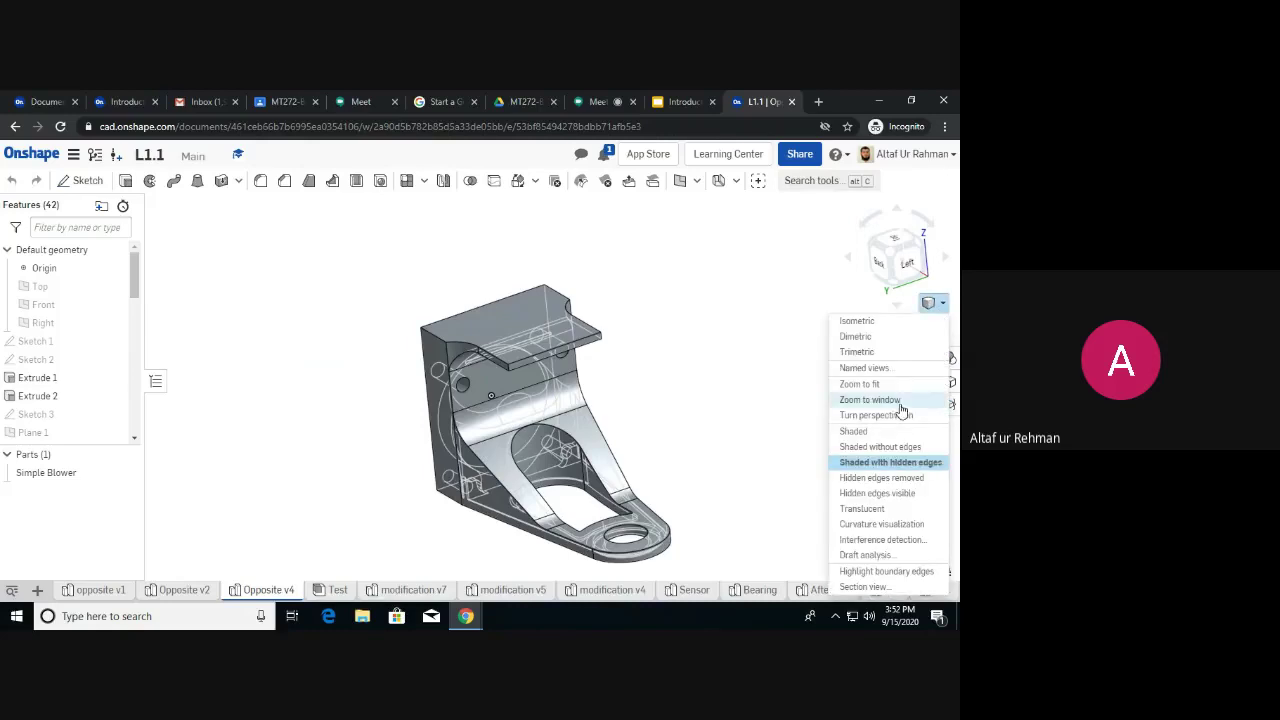
pyautogui.click(885, 432)
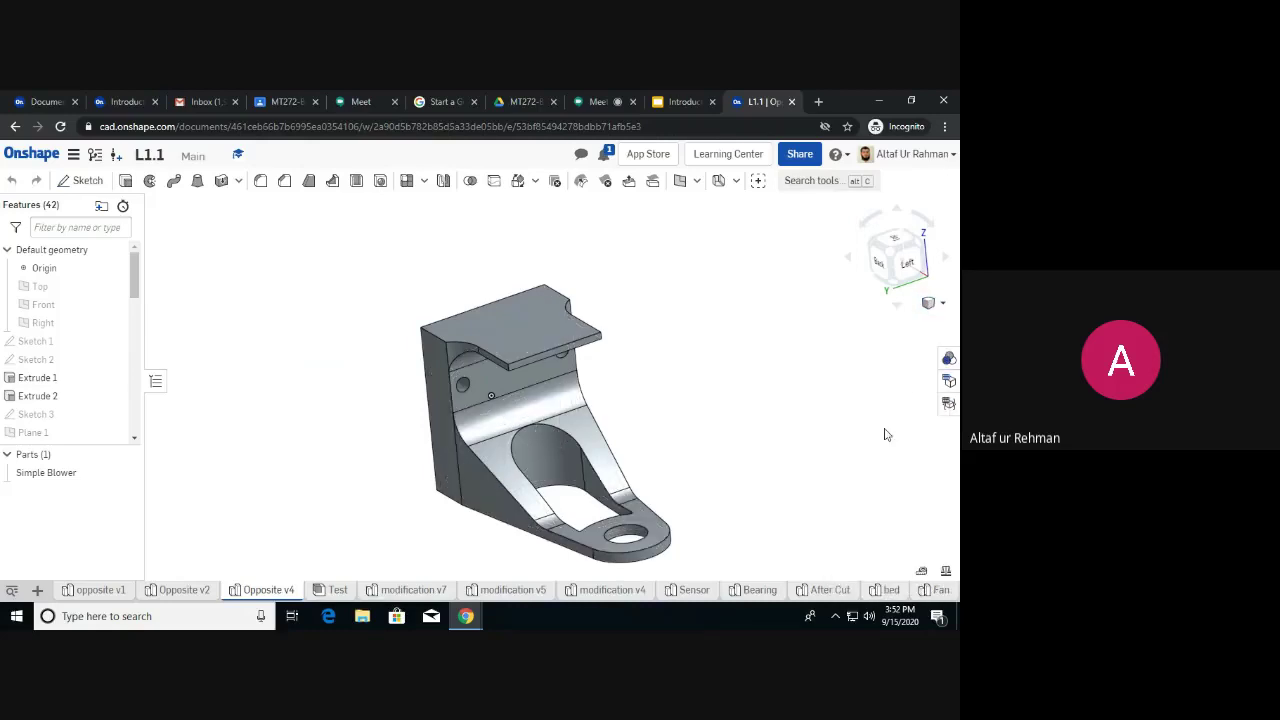
pyautogui.click(940, 304)
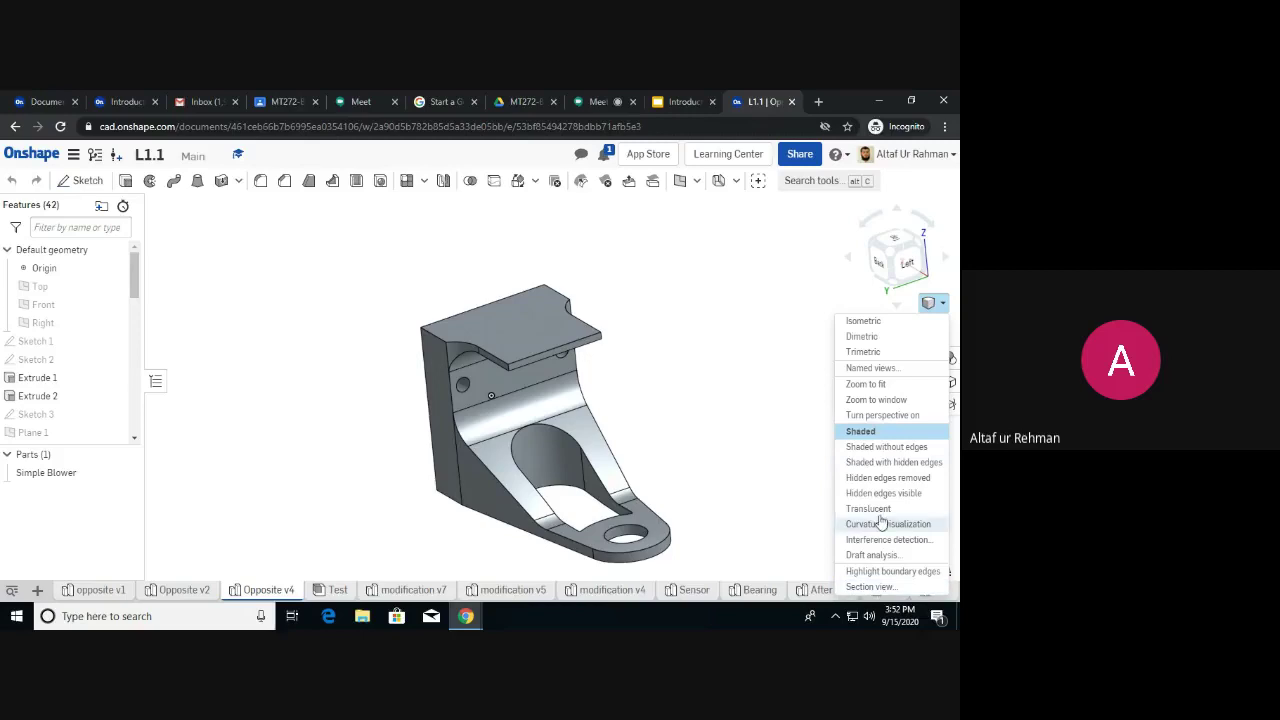
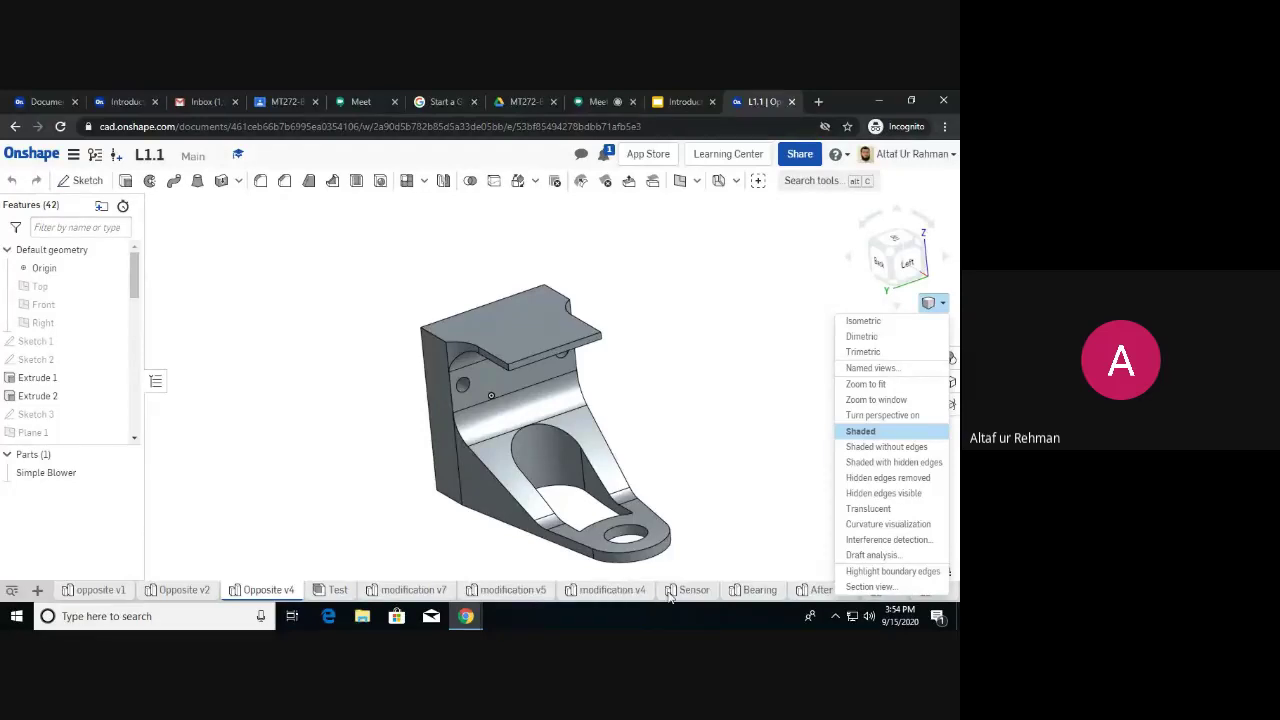
# Dismiss the display options and open the new-tab menu (Part Studio, Assembly, Drawing, folder, Import).
pyautogui.click(37, 591)
pyautogui.click(37, 591)
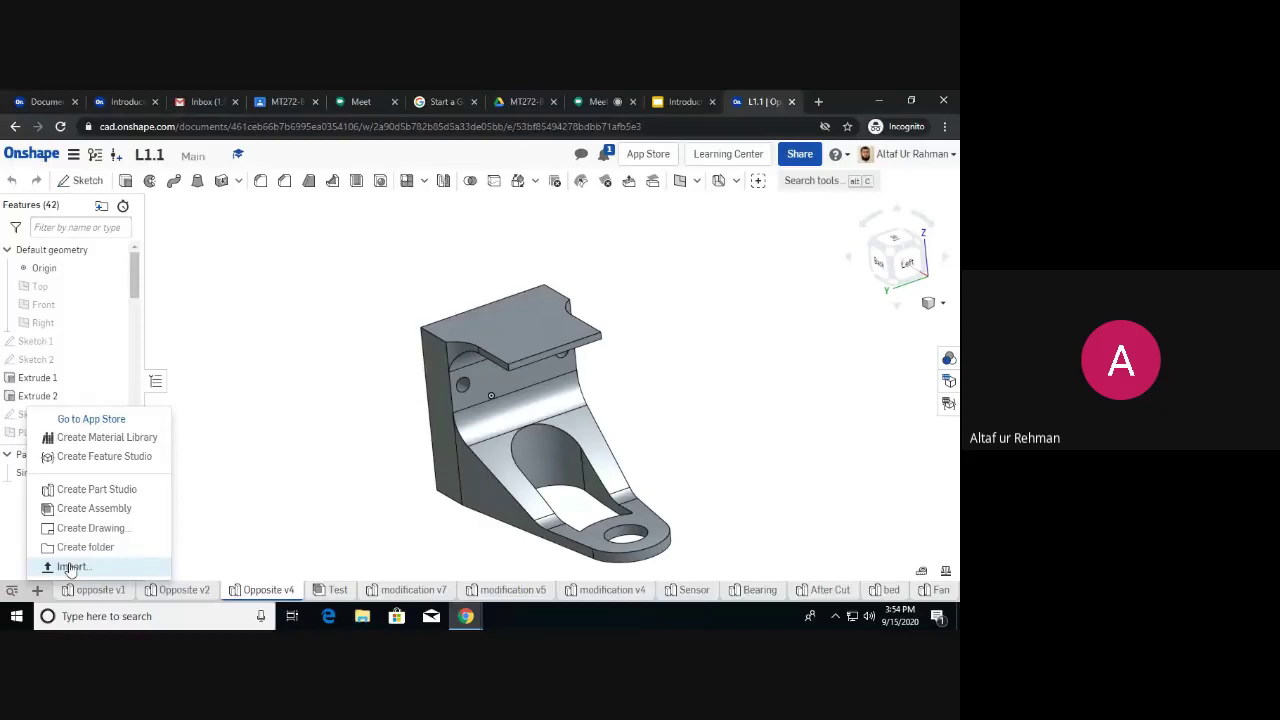
pyautogui.click(750, 425)
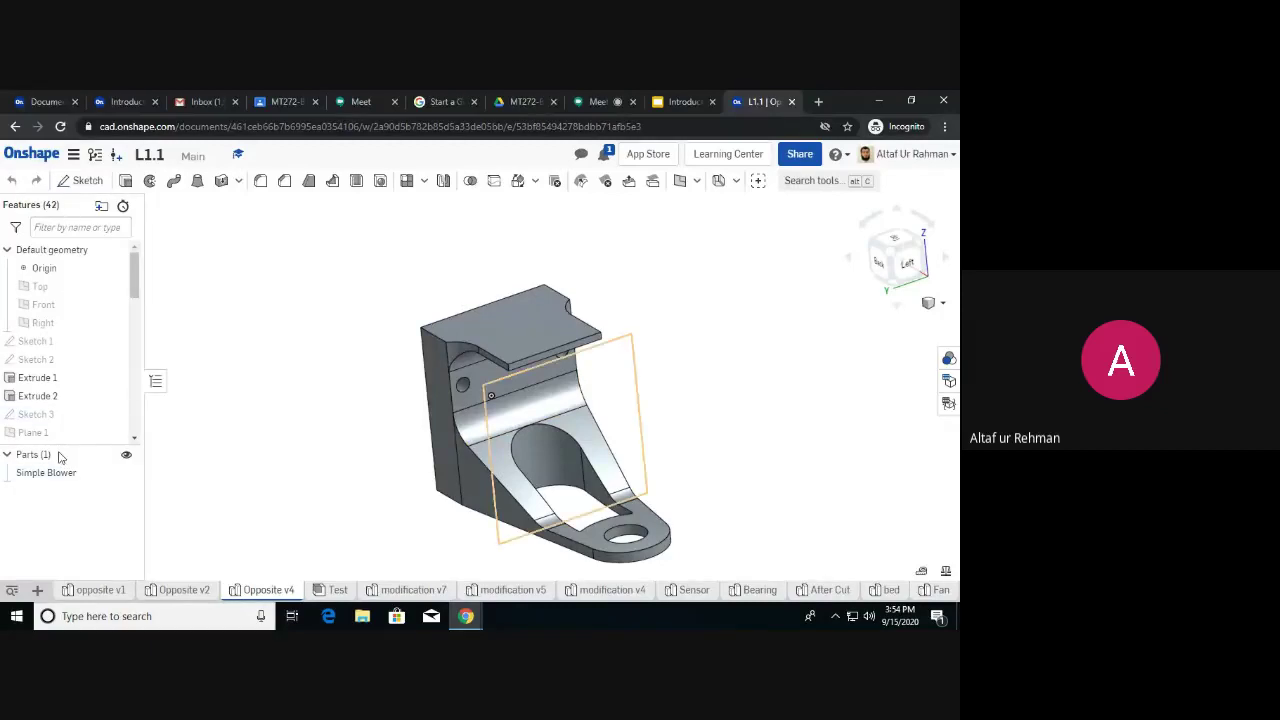
pyautogui.click(335, 590)
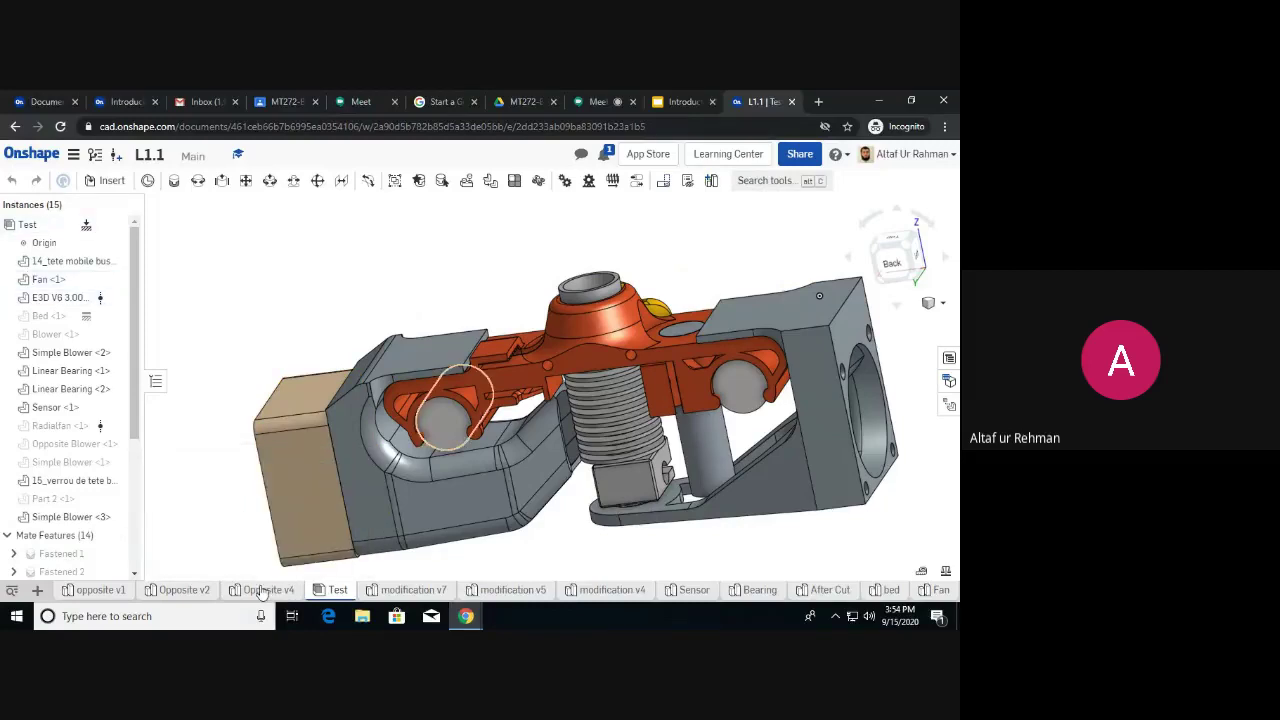
pyautogui.click(265, 590)
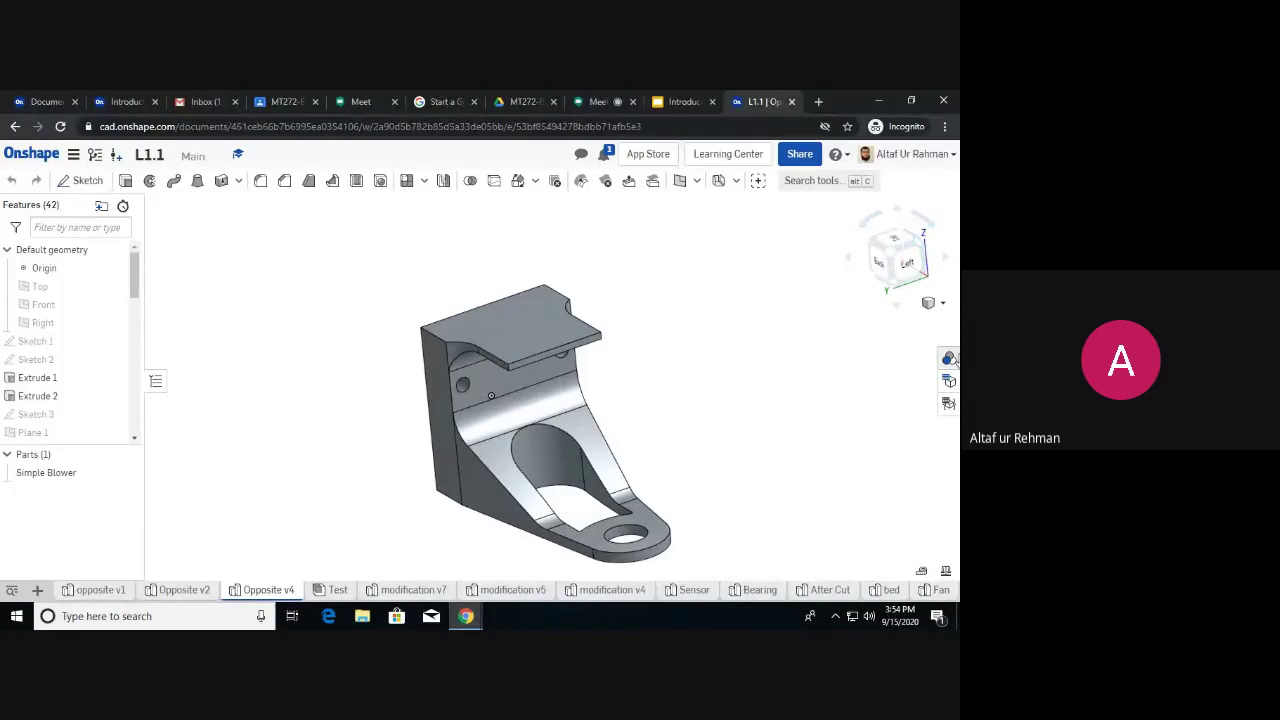
pyautogui.click(942, 304)
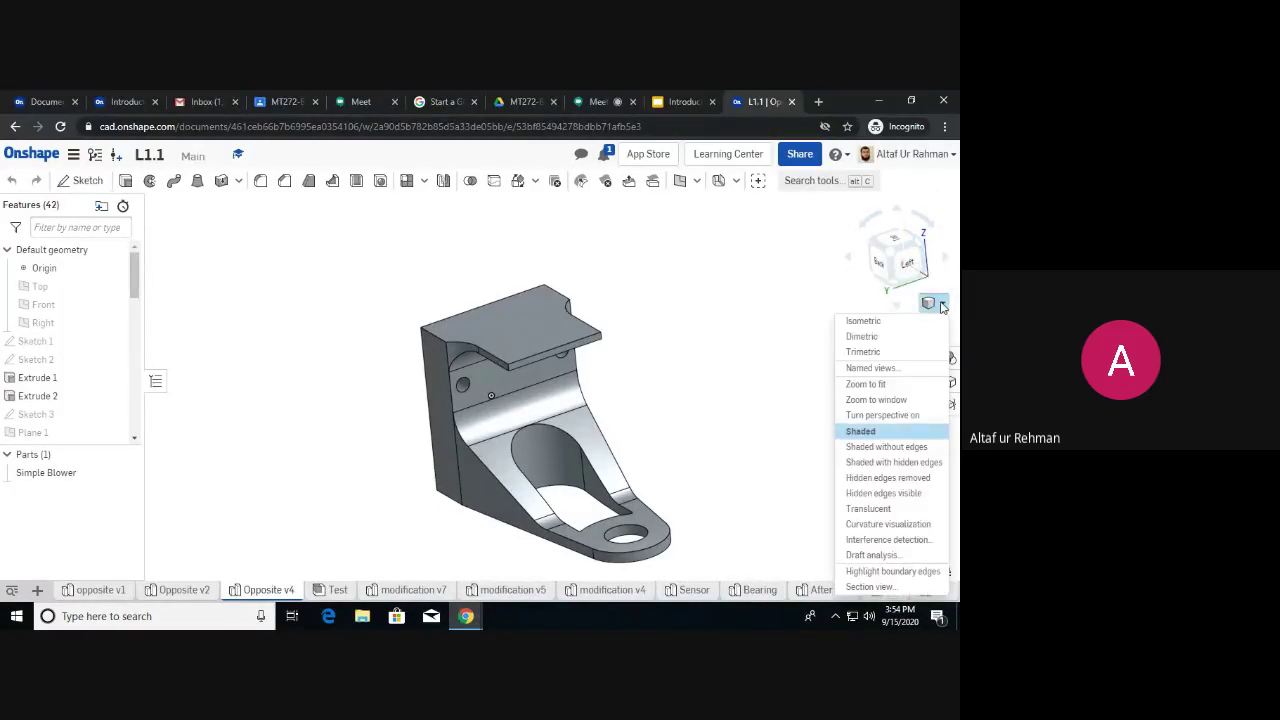
pyautogui.click(681, 372)
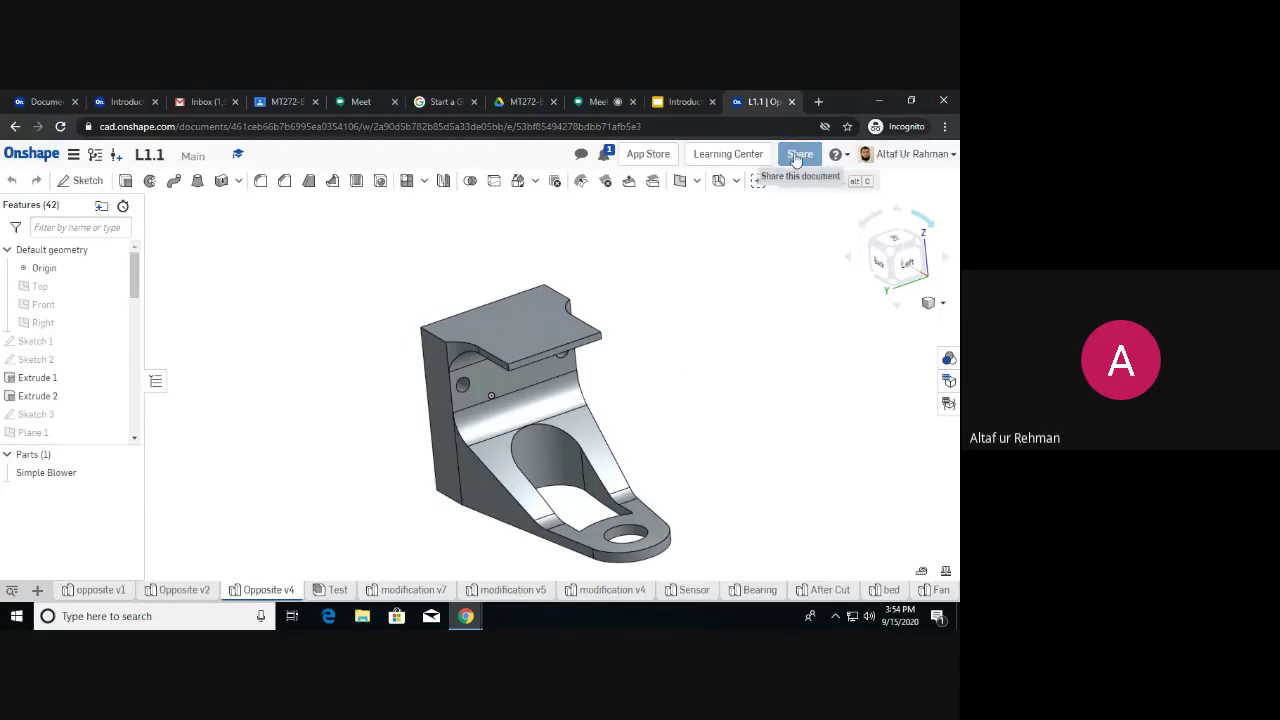
# Check the document menu, go back to the previous assembly, then leave for the Documents overview.
pyautogui.click(75, 155)
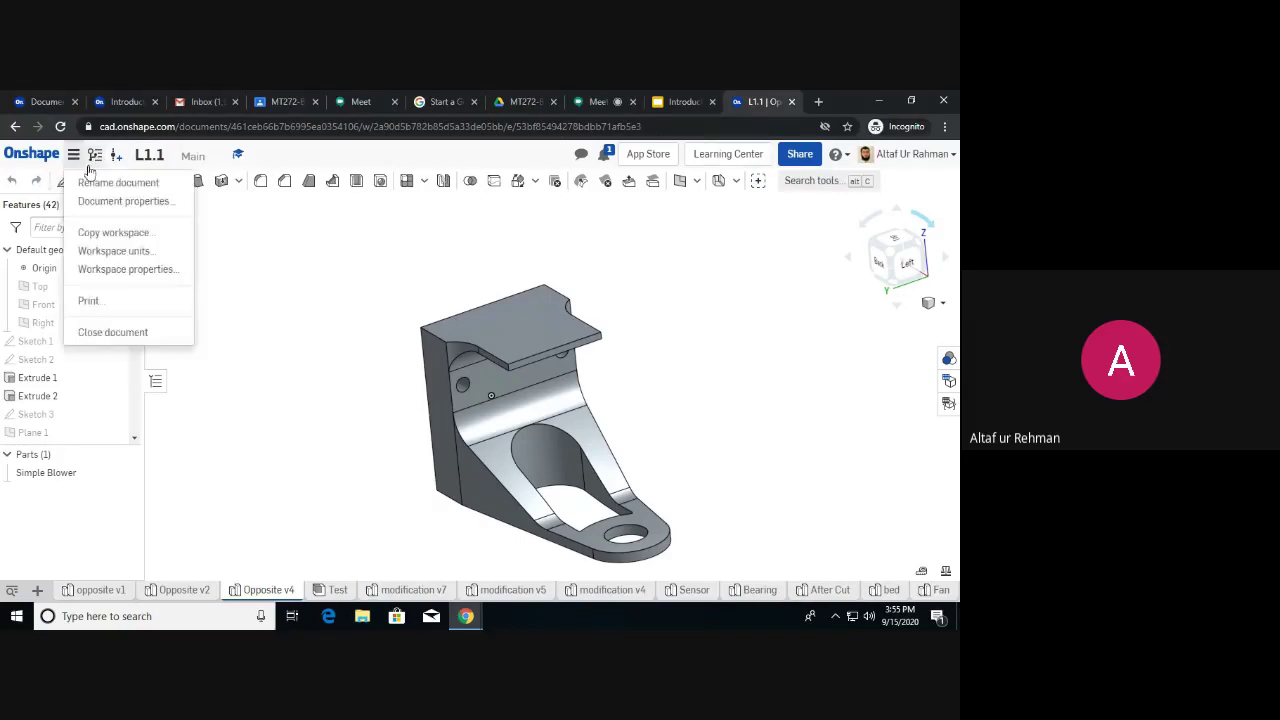
pyautogui.click(243, 250)
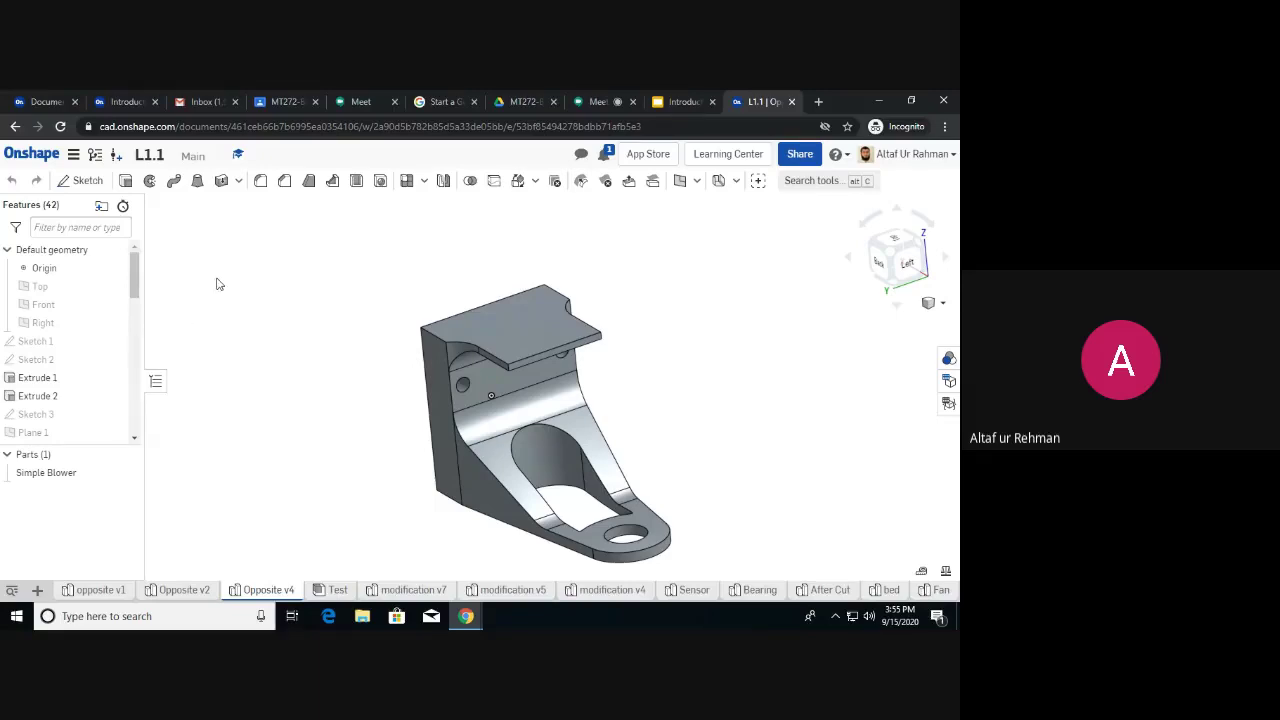
pyautogui.click(14, 127)
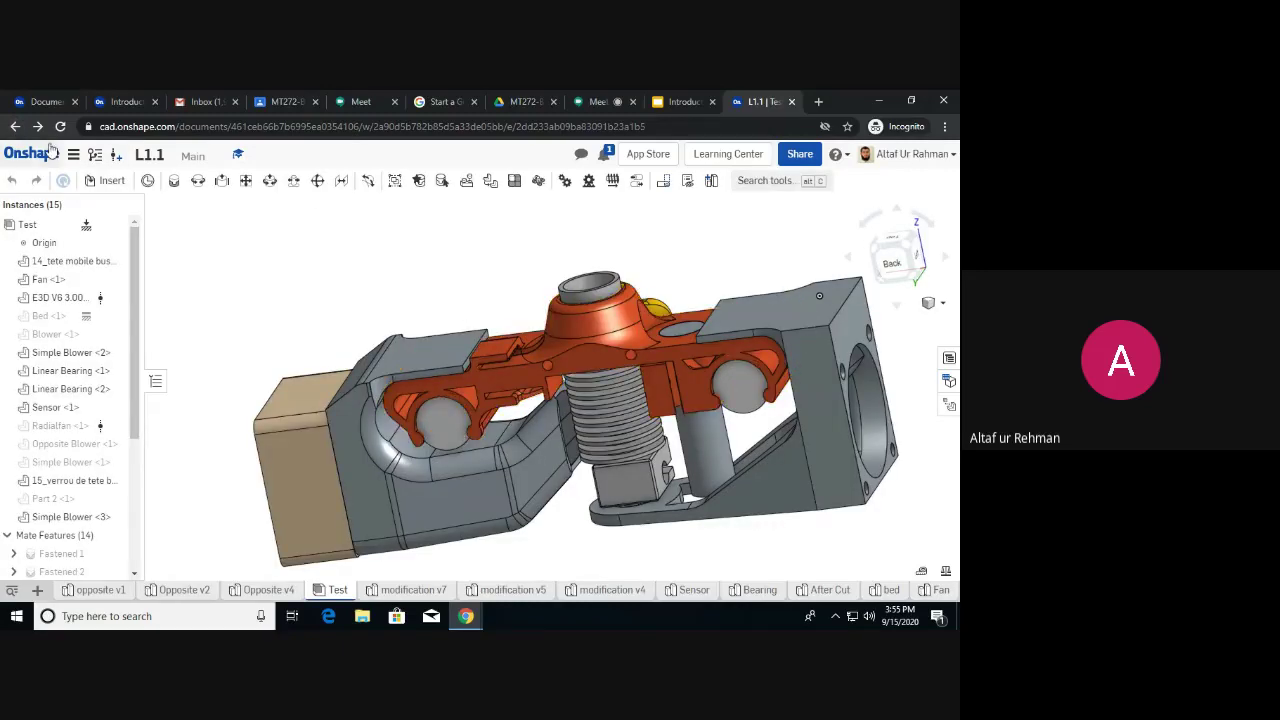
pyautogui.click(45, 158)
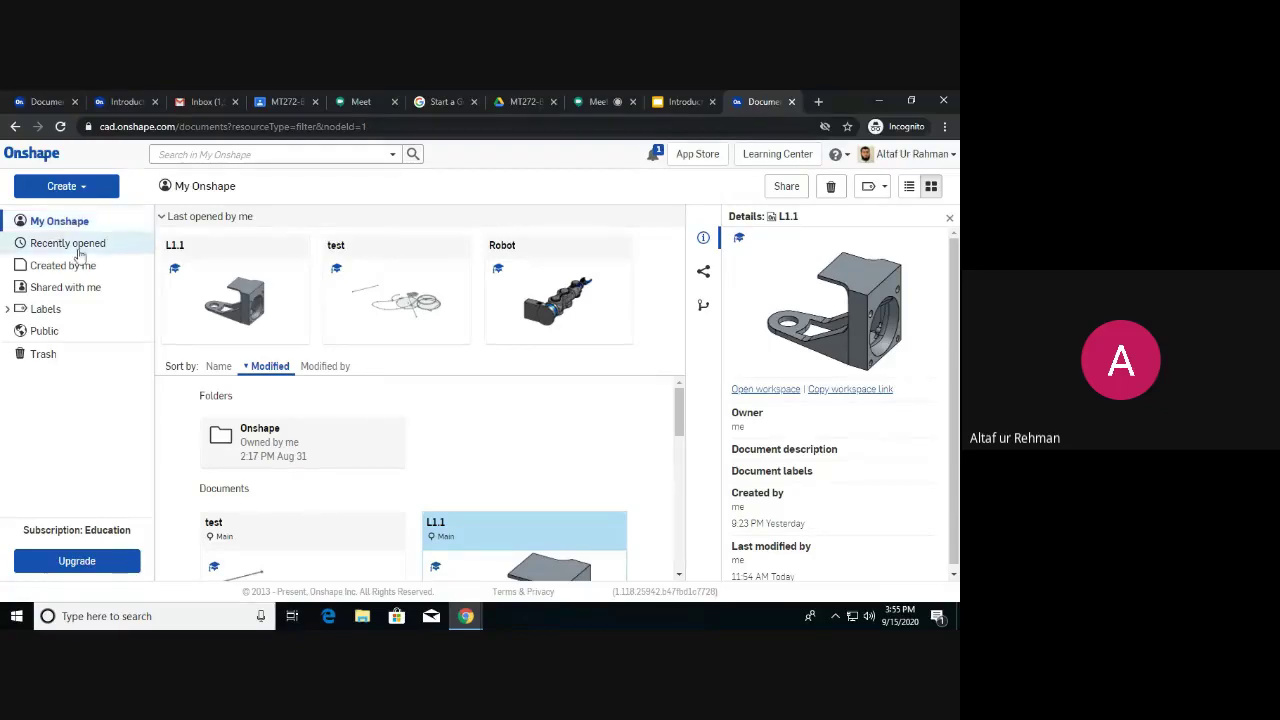
# Browse the Recently opened, Created by me, Shared with me and MT272 label lists, then Public.
pyautogui.click(83, 250)
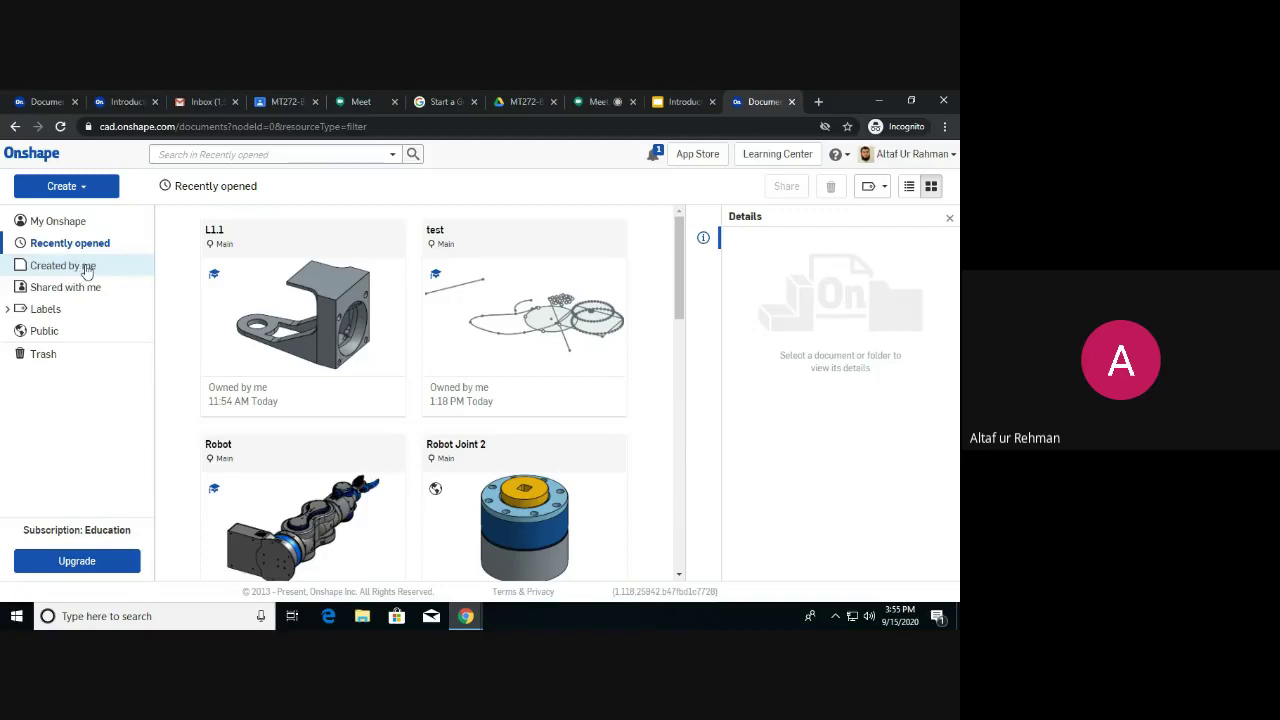
pyautogui.click(90, 270)
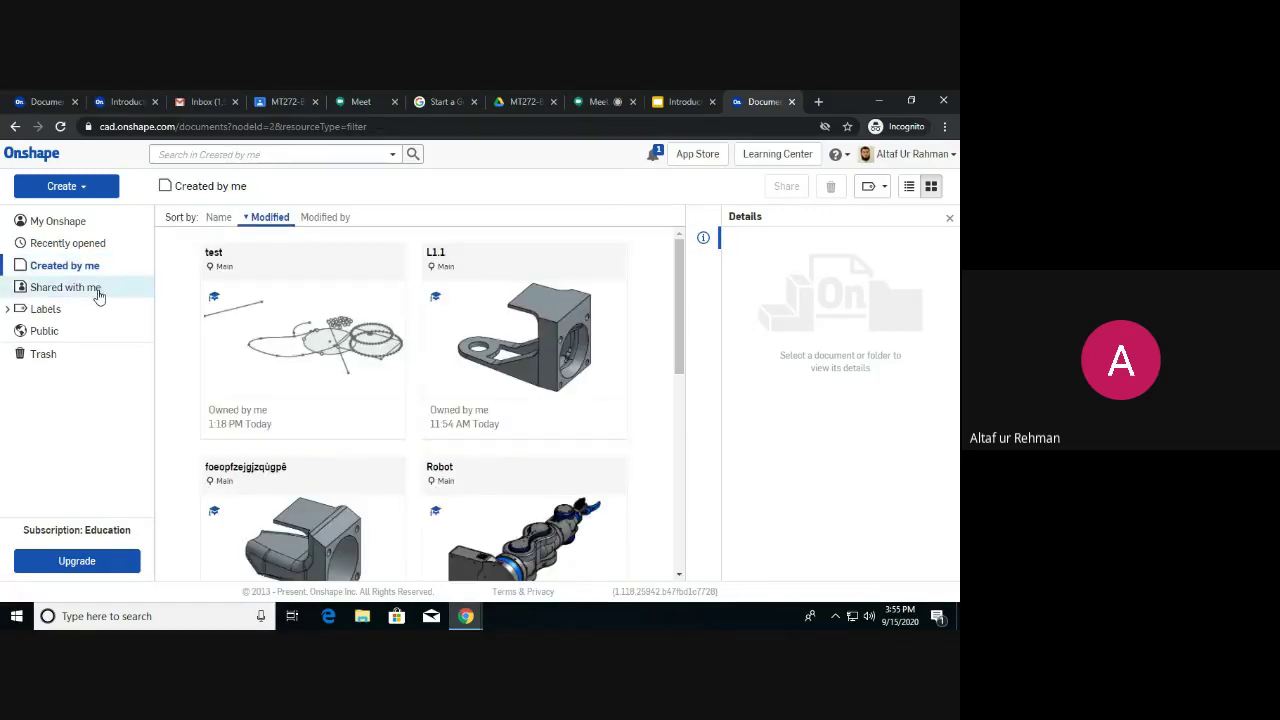
pyautogui.click(98, 292)
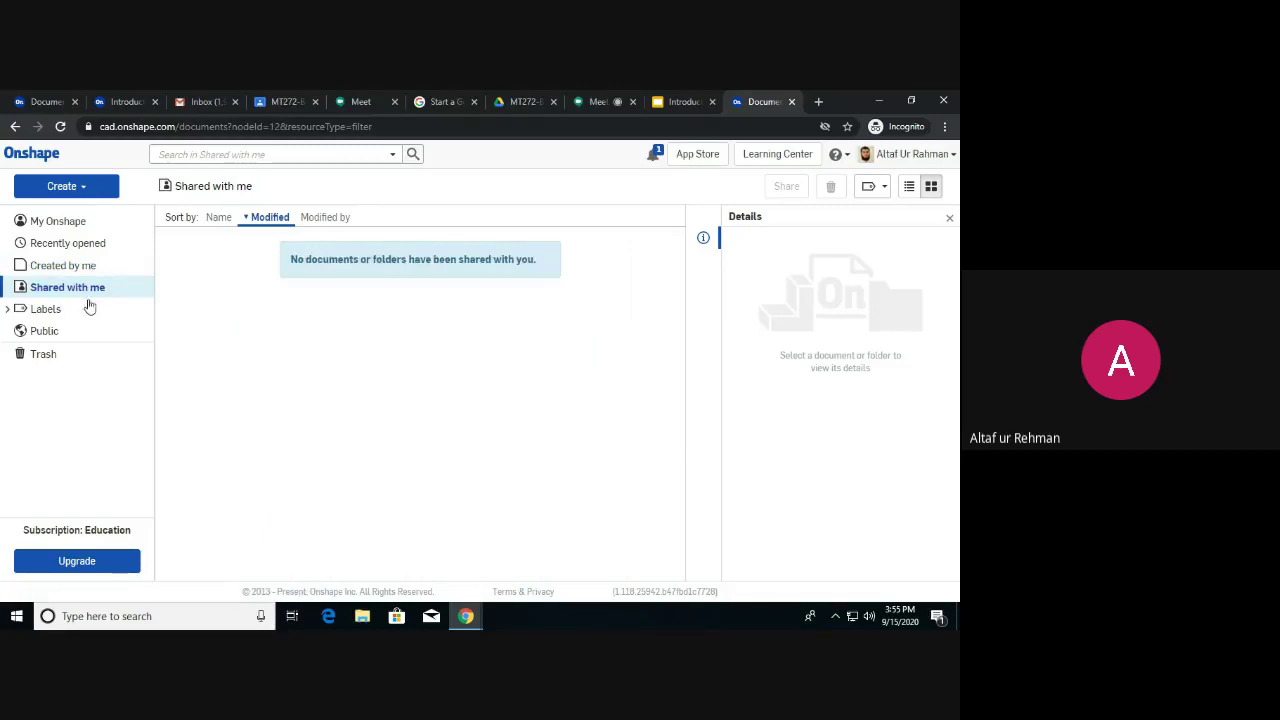
pyautogui.click(59, 316)
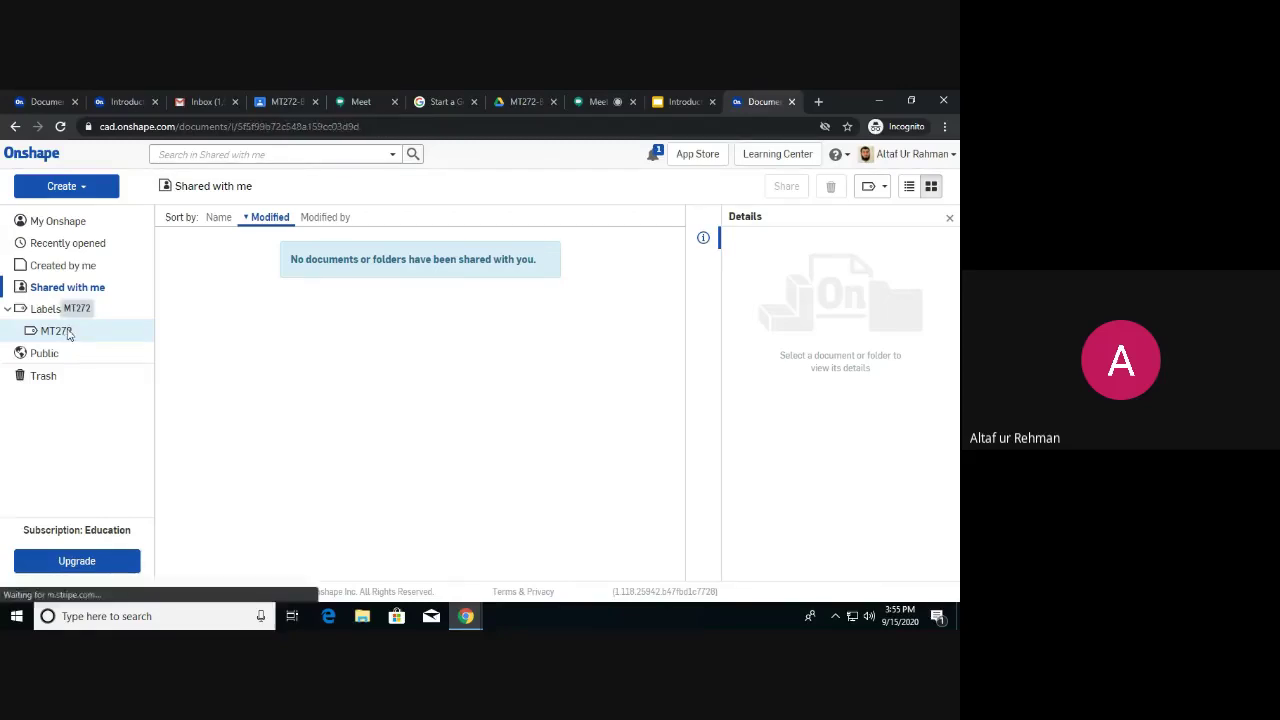
pyautogui.click(68, 333)
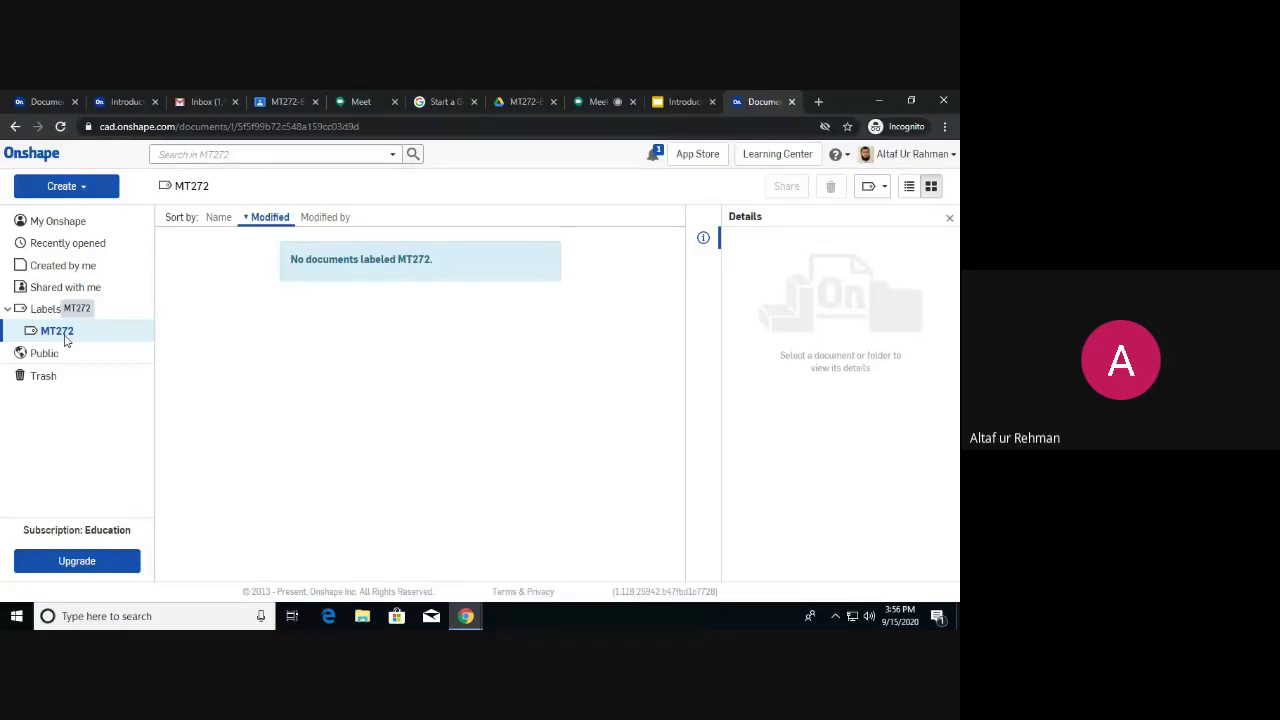
pyautogui.click(45, 353)
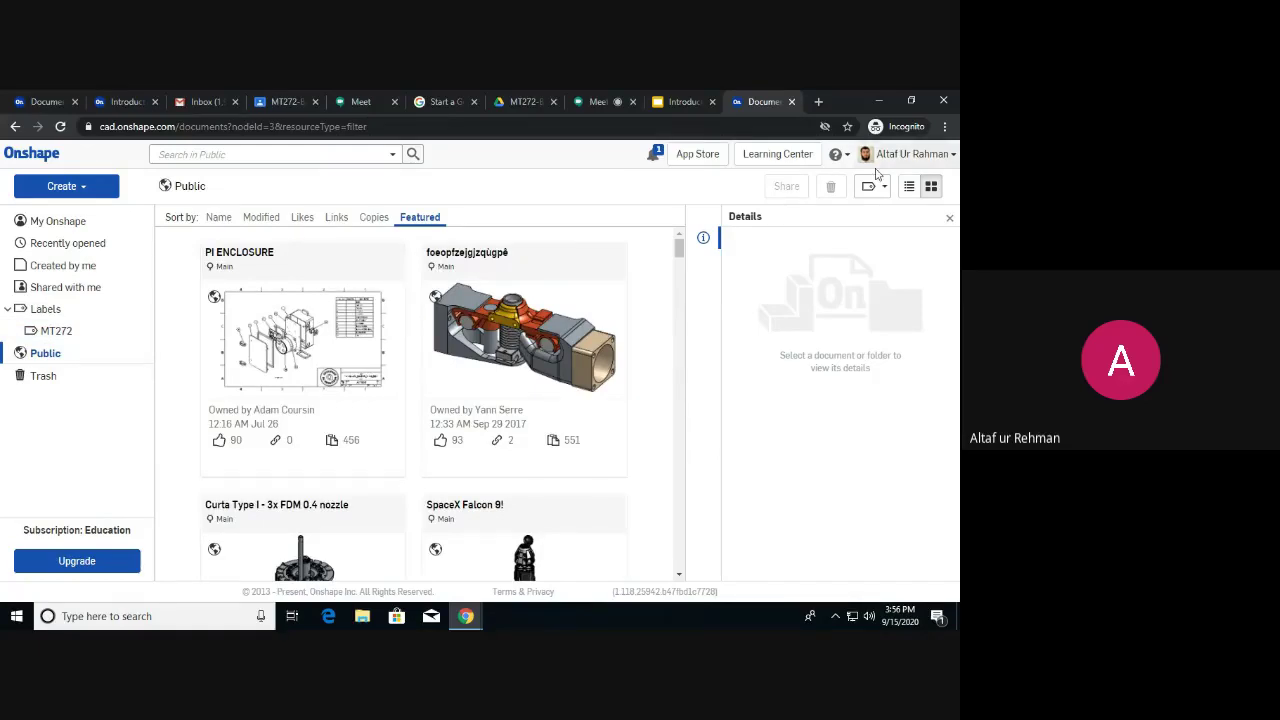
# Show the Public library as a detailed list and scroll down past Violin and Steam Iron.
pyautogui.click(910, 188)
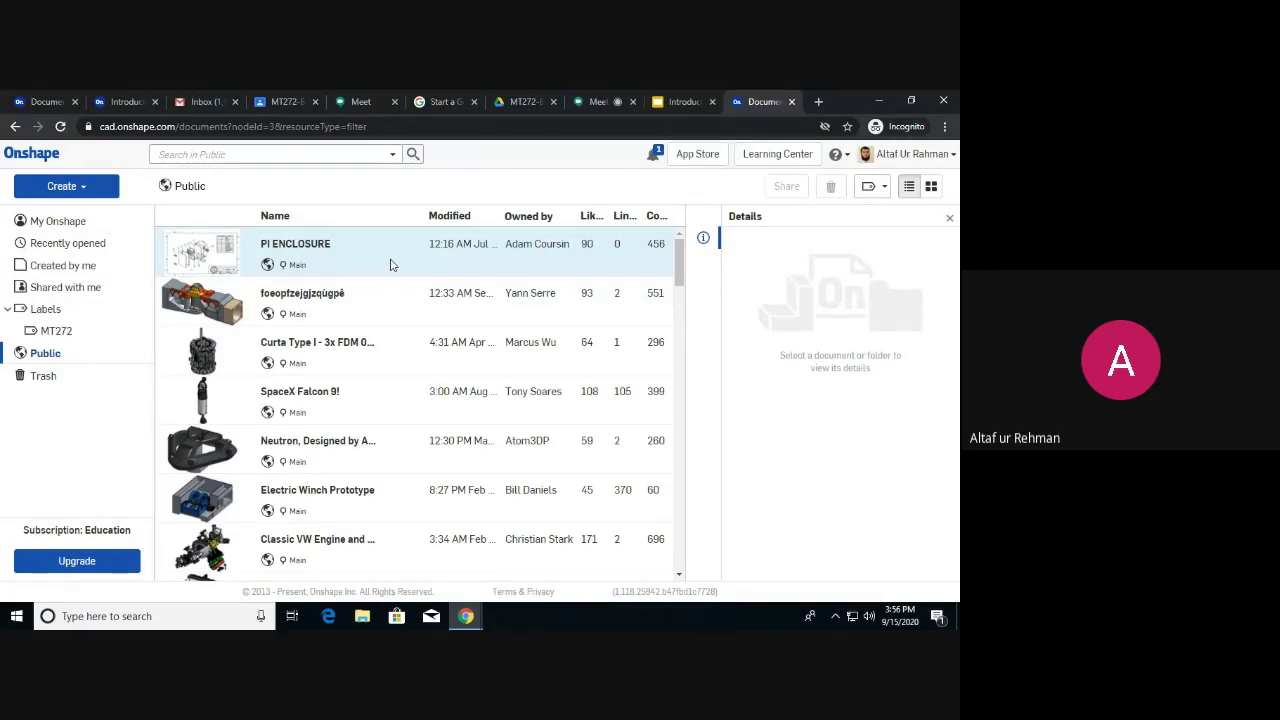
pyautogui.scroll(-2, 390, 268)
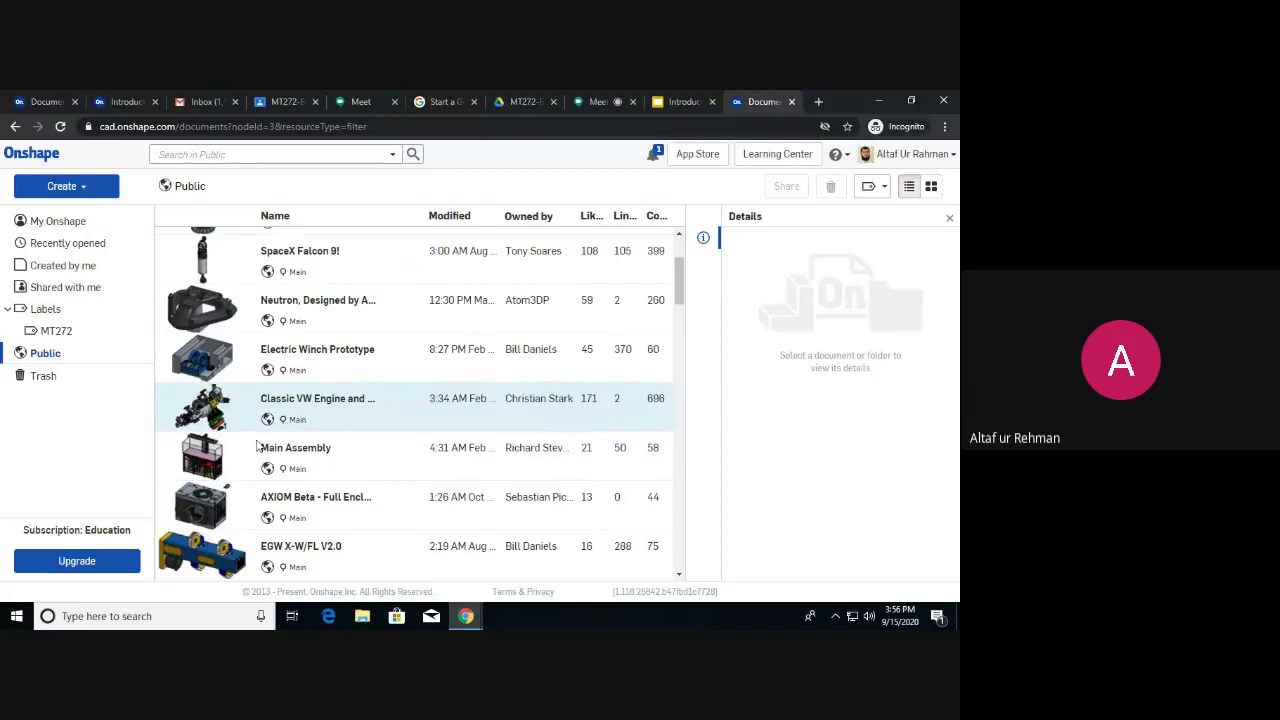
pyautogui.scroll(-1, 280, 465)
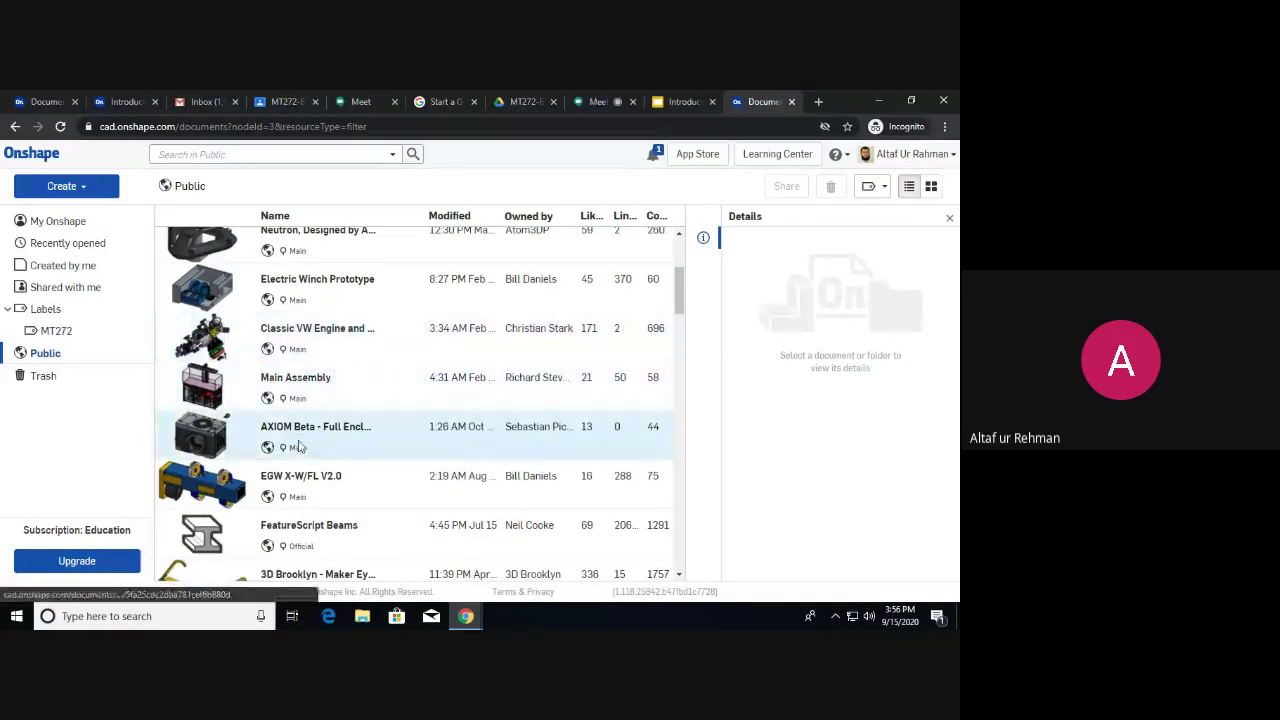
pyautogui.scroll(-1, 357, 428)
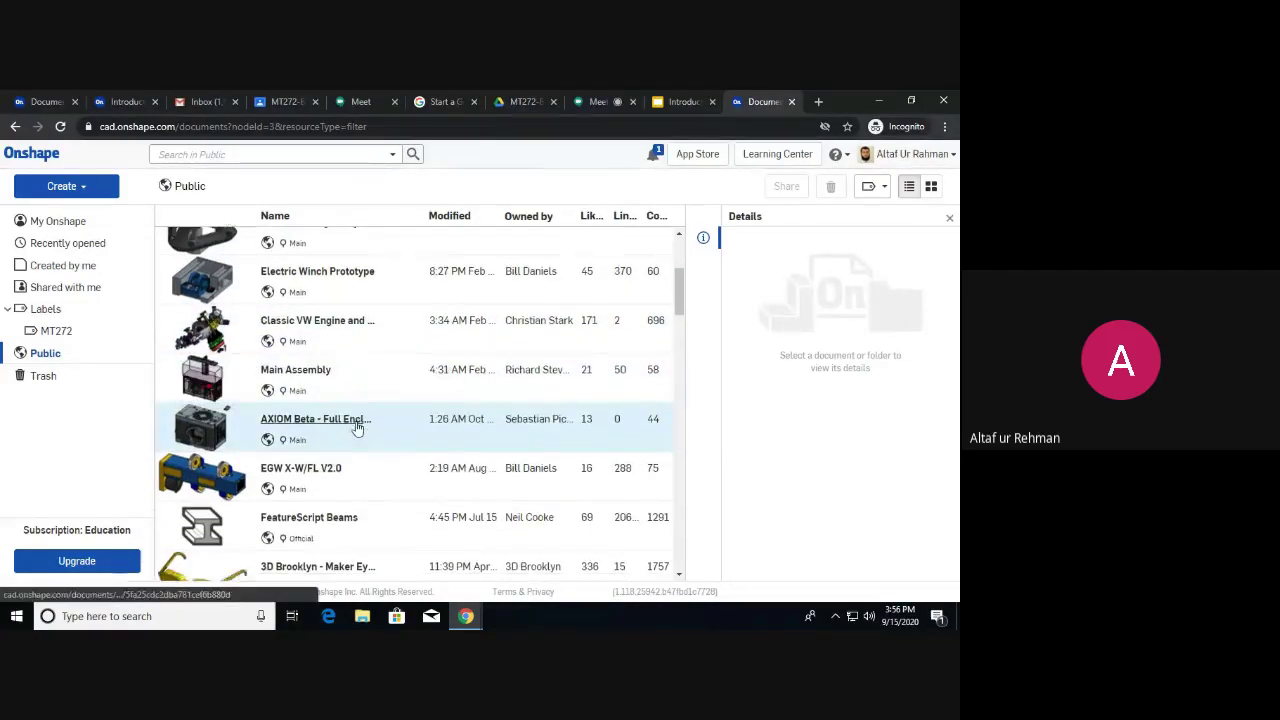
pyautogui.scroll(-1, 357, 428)
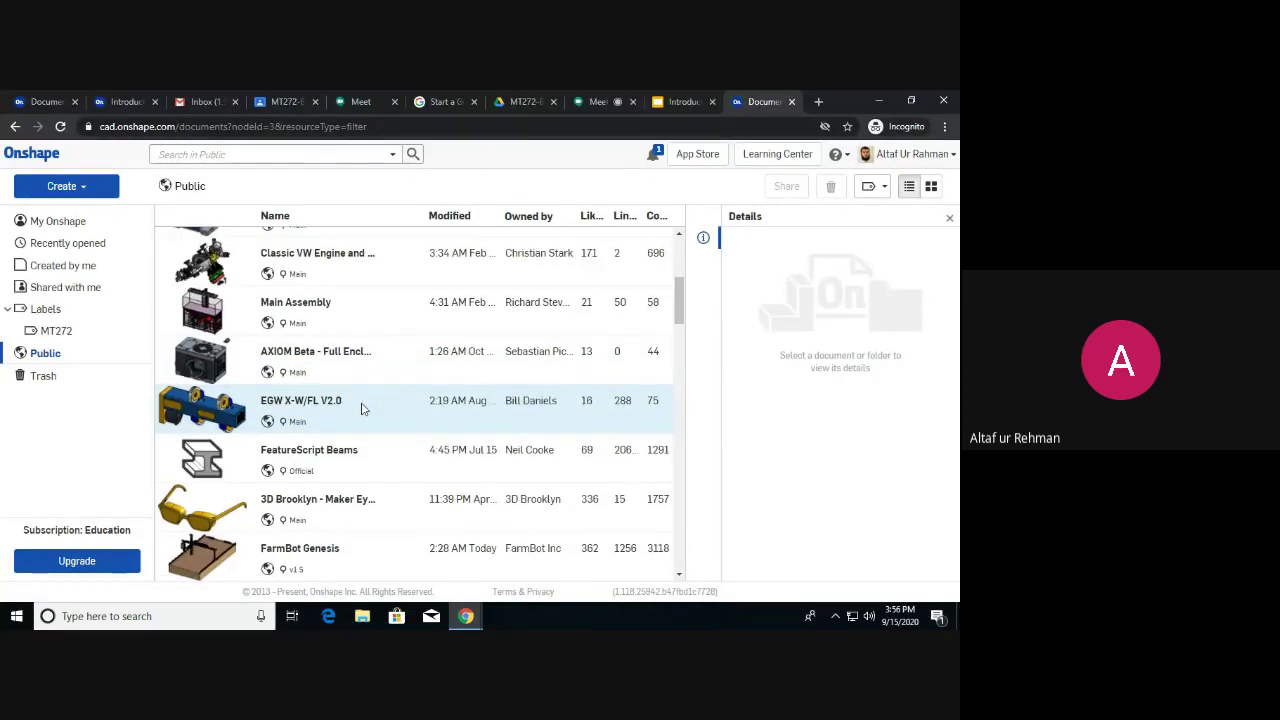
pyautogui.scroll(-1, 363, 408)
pyautogui.scroll(-2, 363, 408)
pyautogui.scroll(-1, 363, 408)
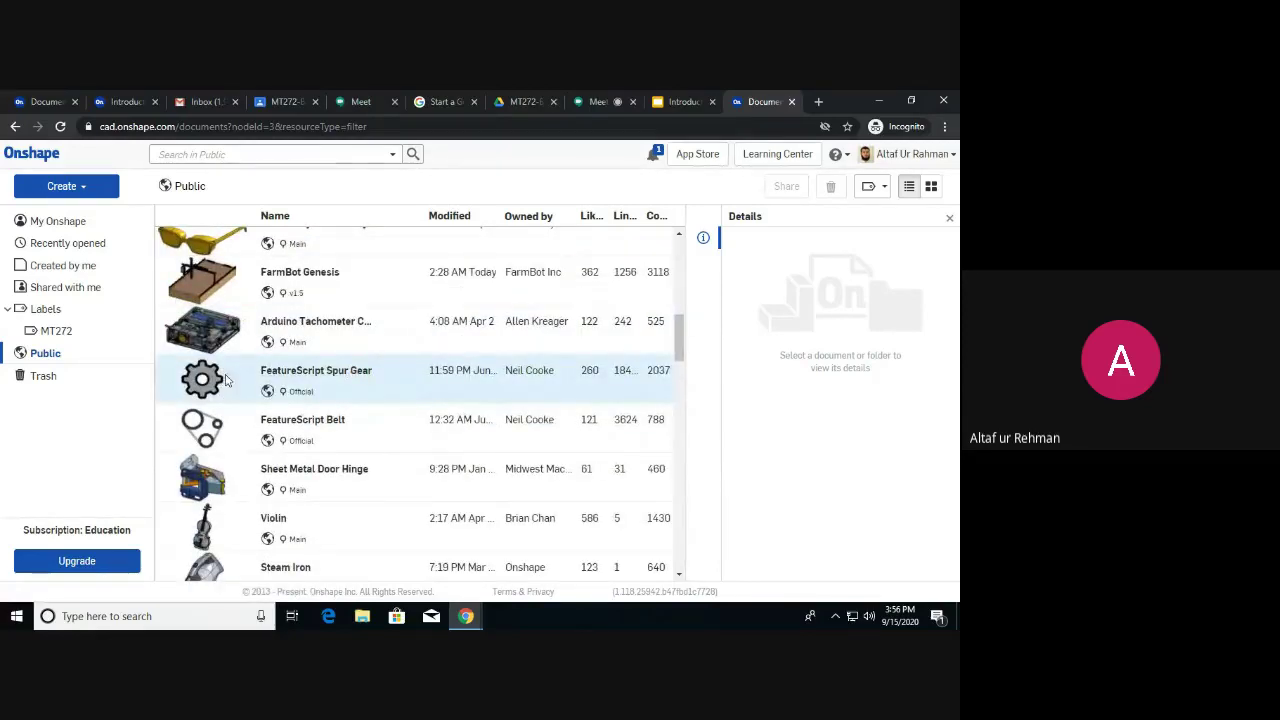
pyautogui.scroll(-3, 239, 432)
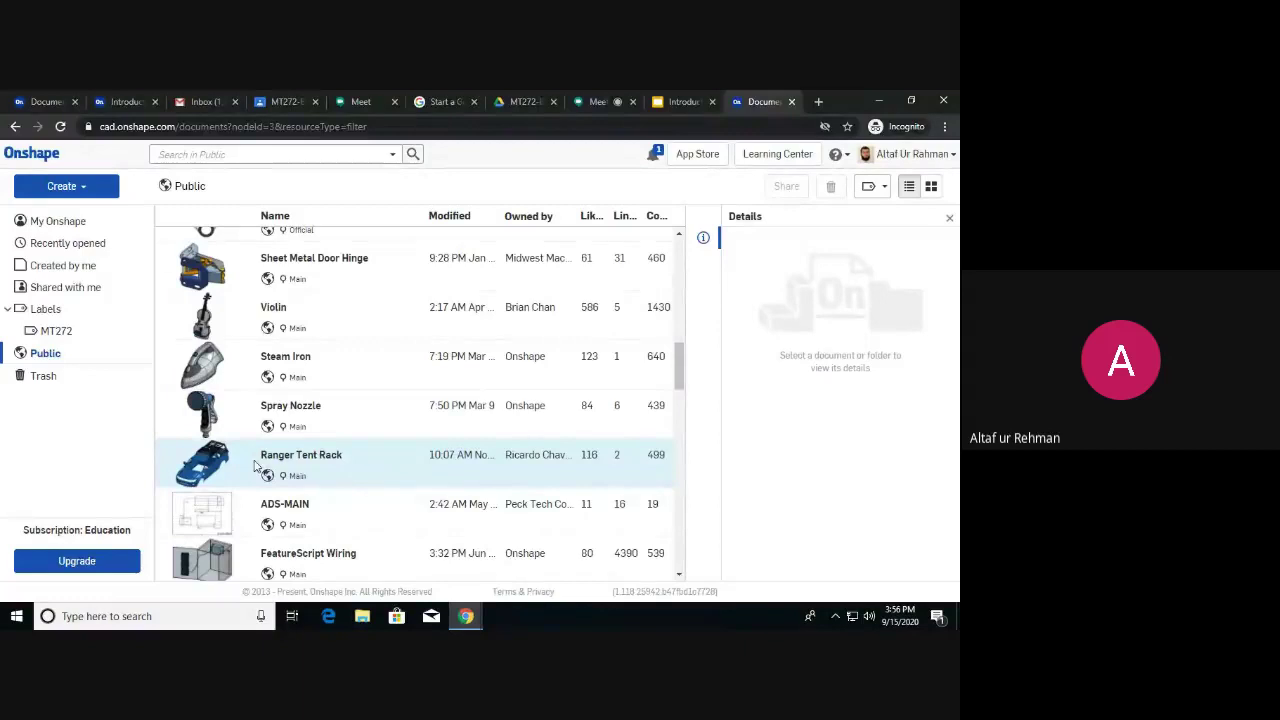
pyautogui.scroll(-3, 255, 465)
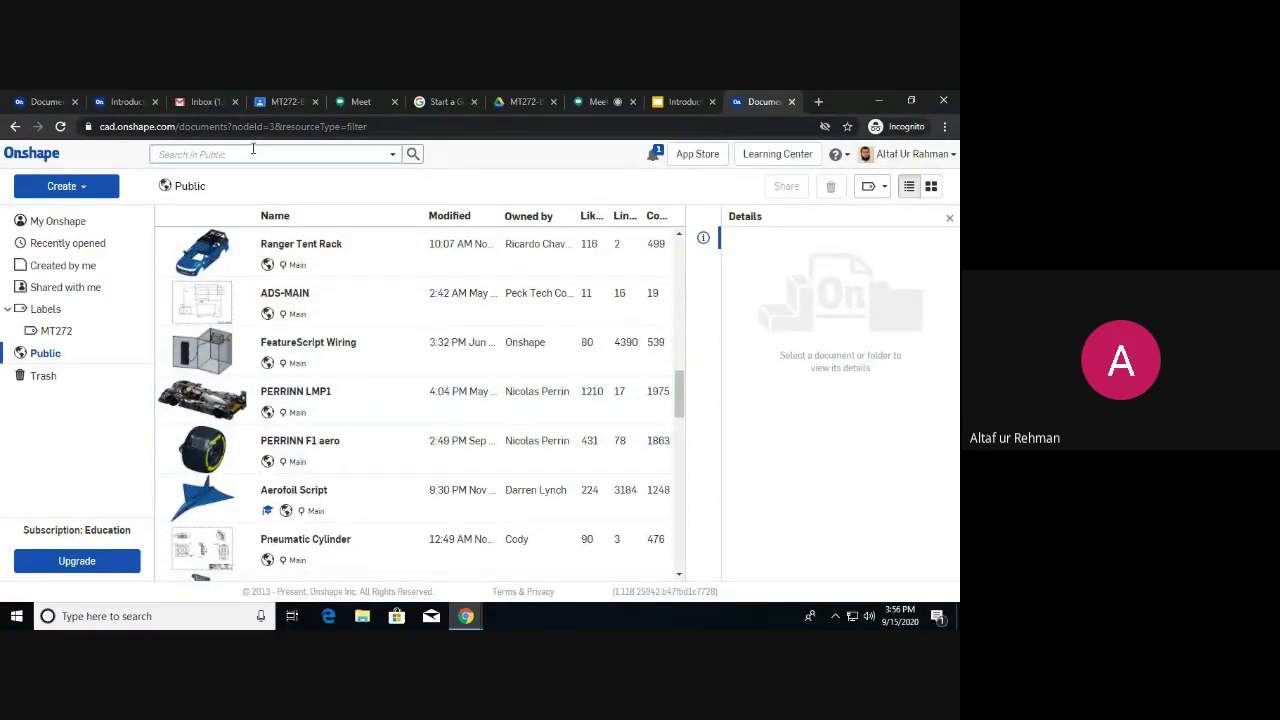
# Search the Public library for 'robot', scroll through the results, then back to the top.
pyautogui.write('robot')
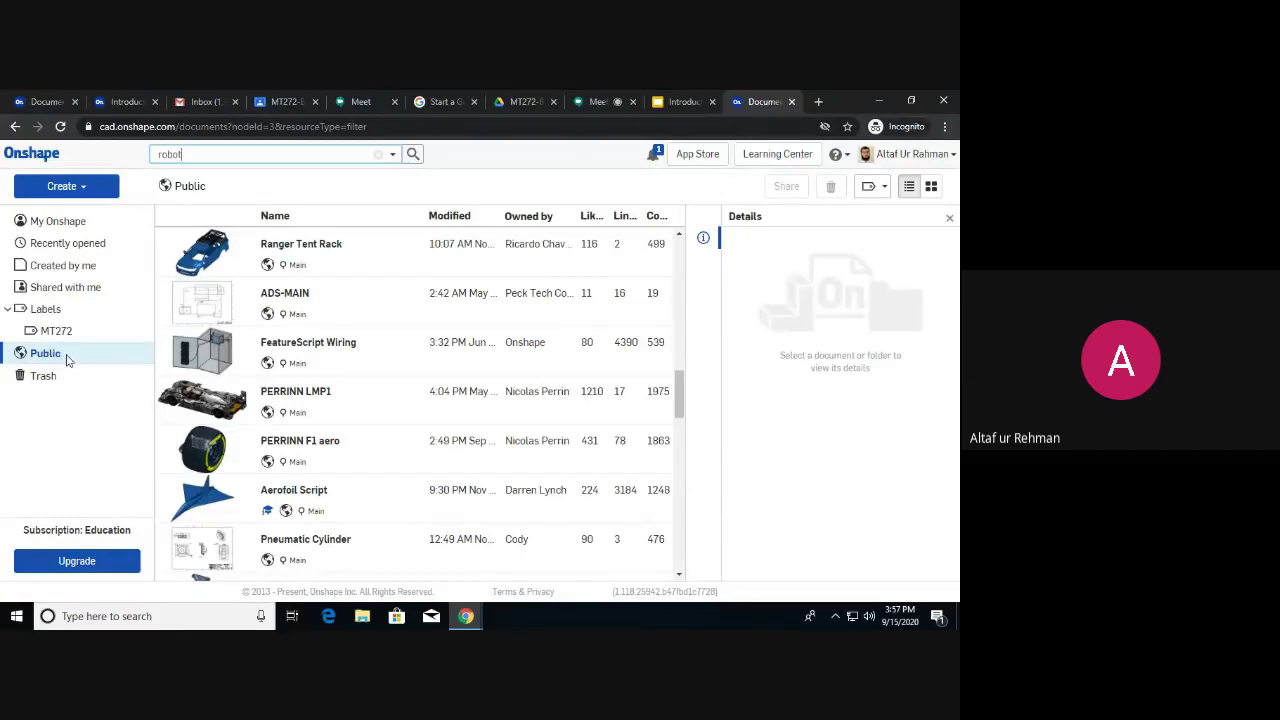
pyautogui.click(413, 155)
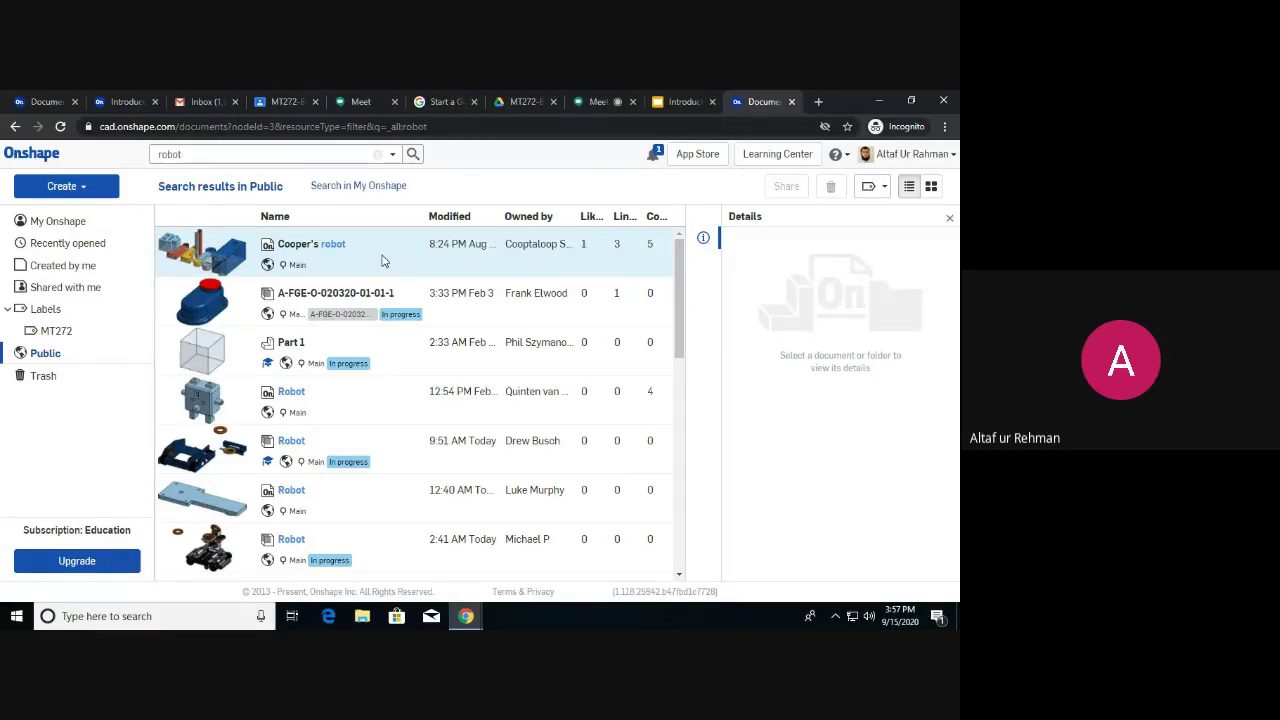
pyautogui.scroll(-1, 380, 265)
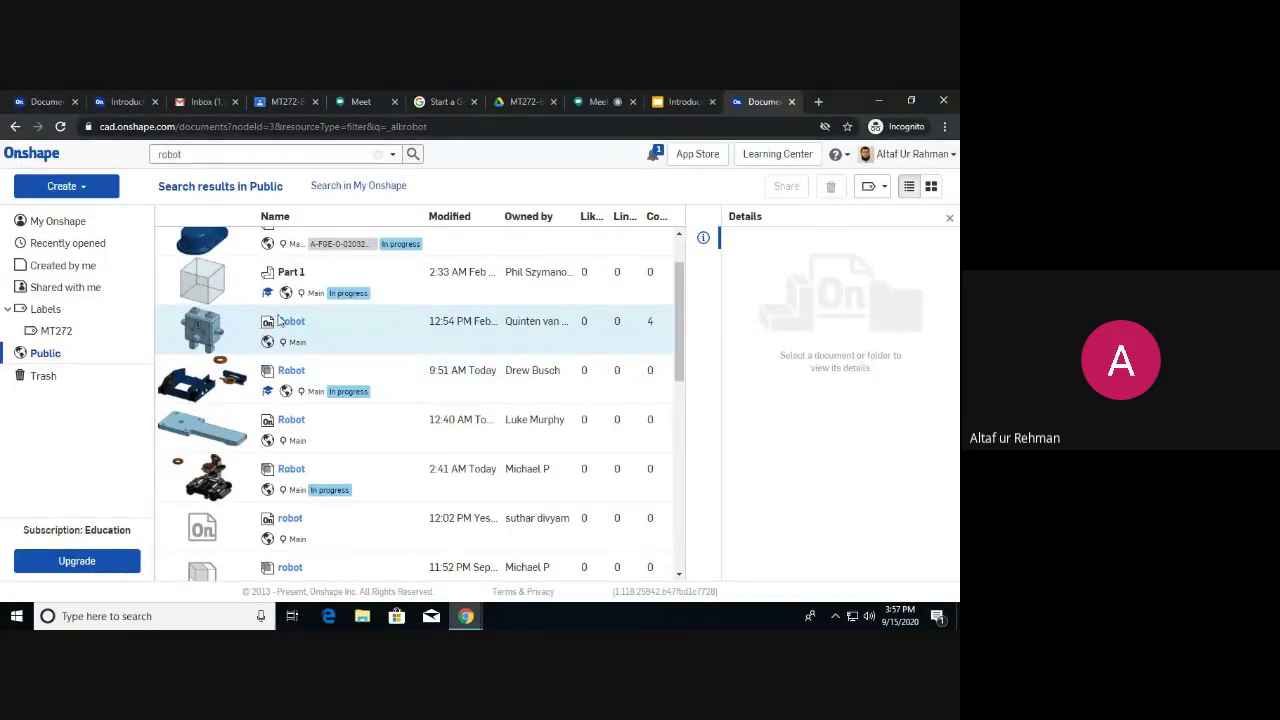
pyautogui.scroll(-1, 316, 334)
pyautogui.scroll(-6, 316, 340)
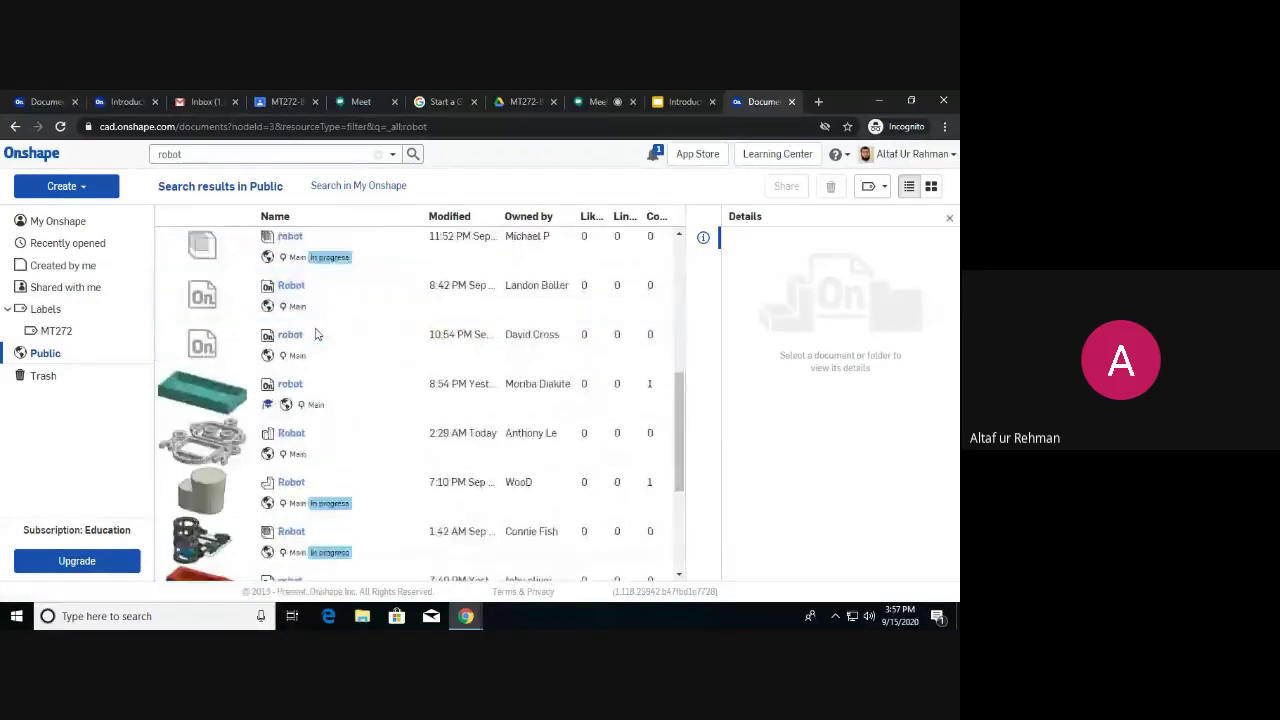
pyautogui.scroll(-3, 316, 355)
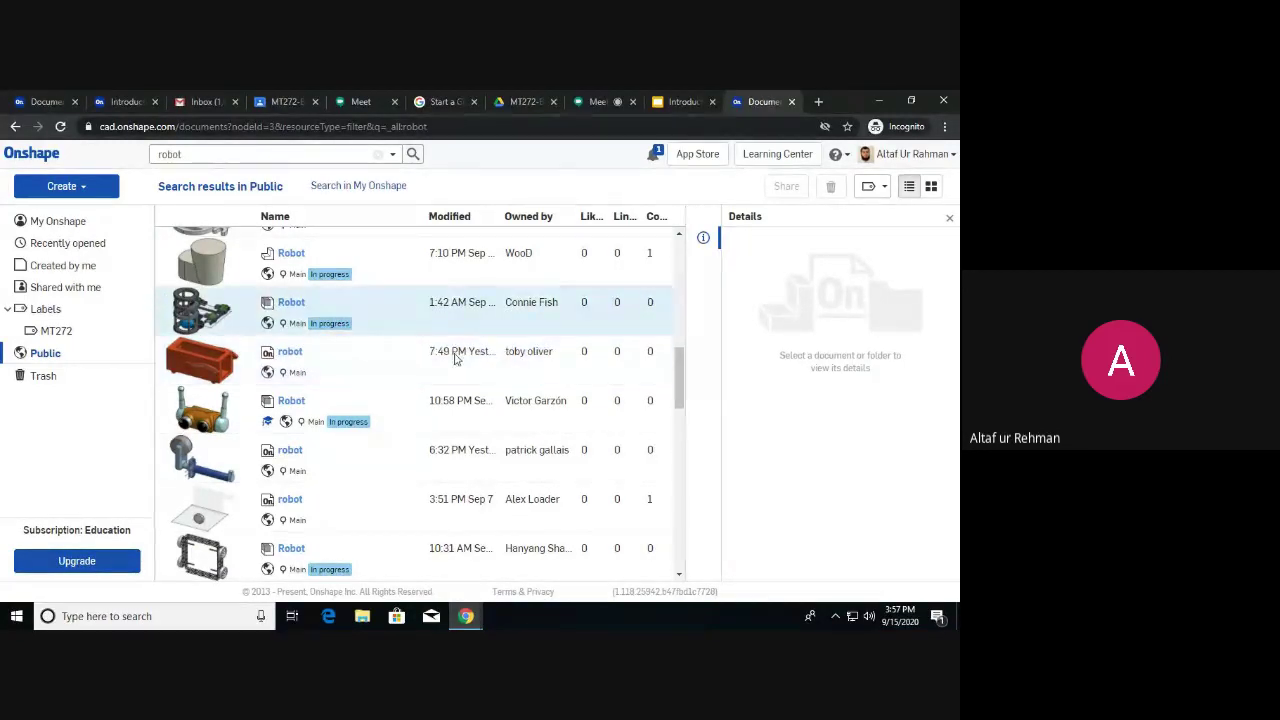
pyautogui.scroll(-1, 448, 364)
pyautogui.scroll(-10, 448, 364)
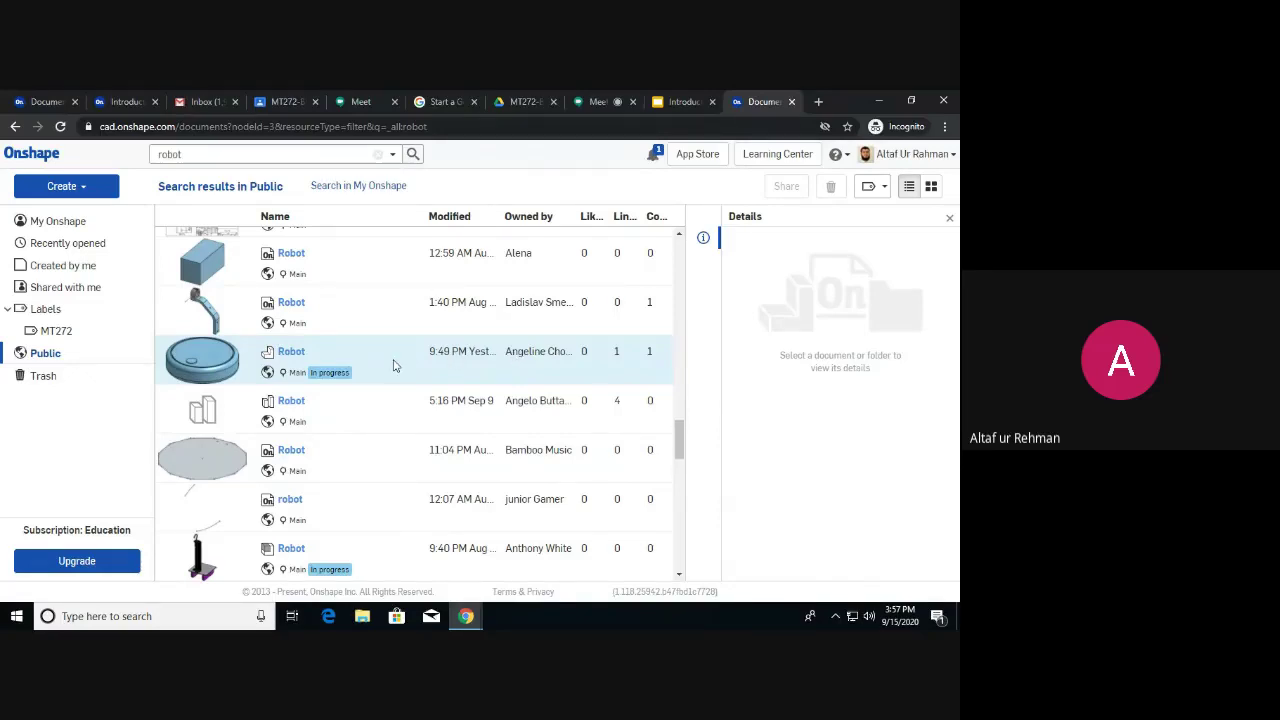
pyautogui.scroll(10, 393, 366)
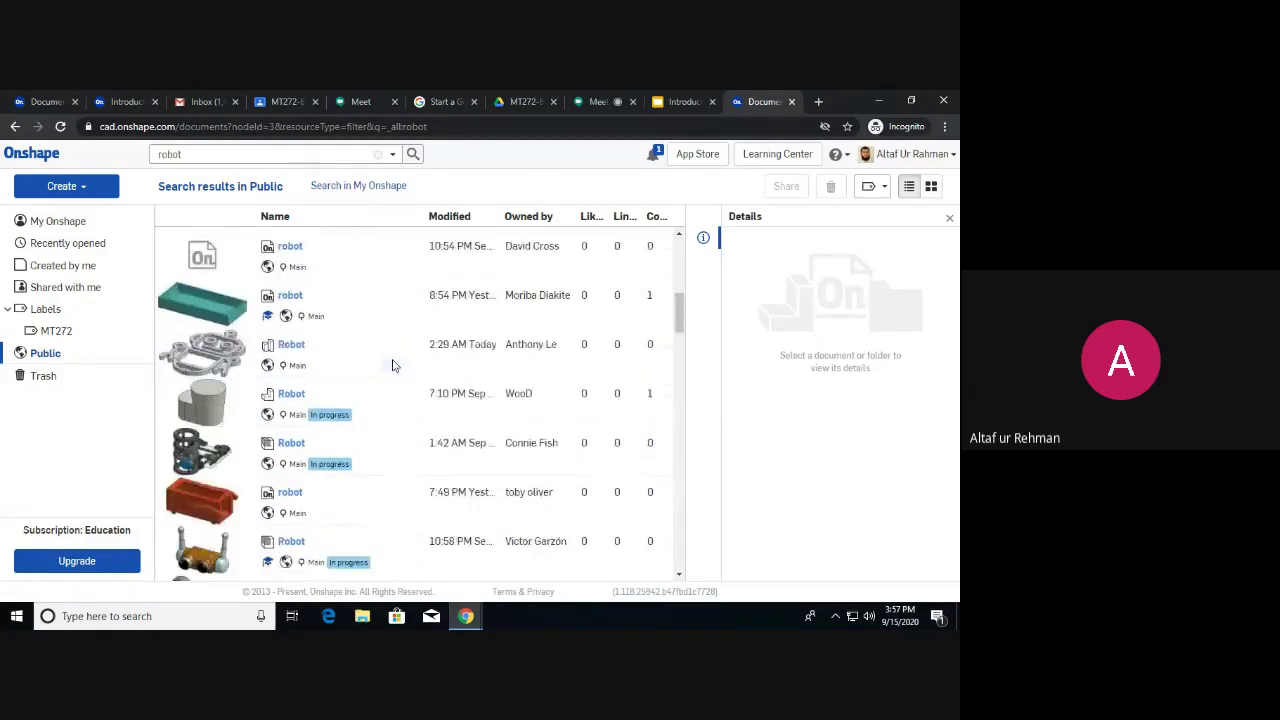
pyautogui.scroll(5, 297, 376)
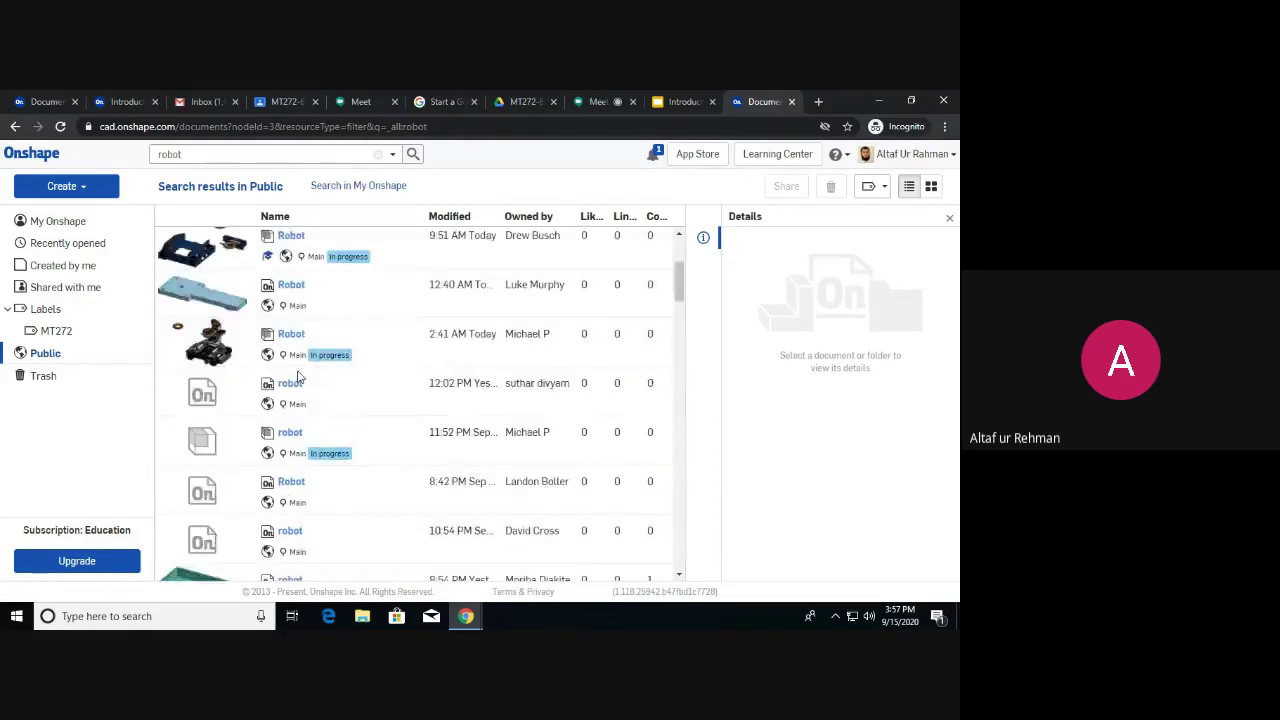
pyautogui.scroll(4, 297, 376)
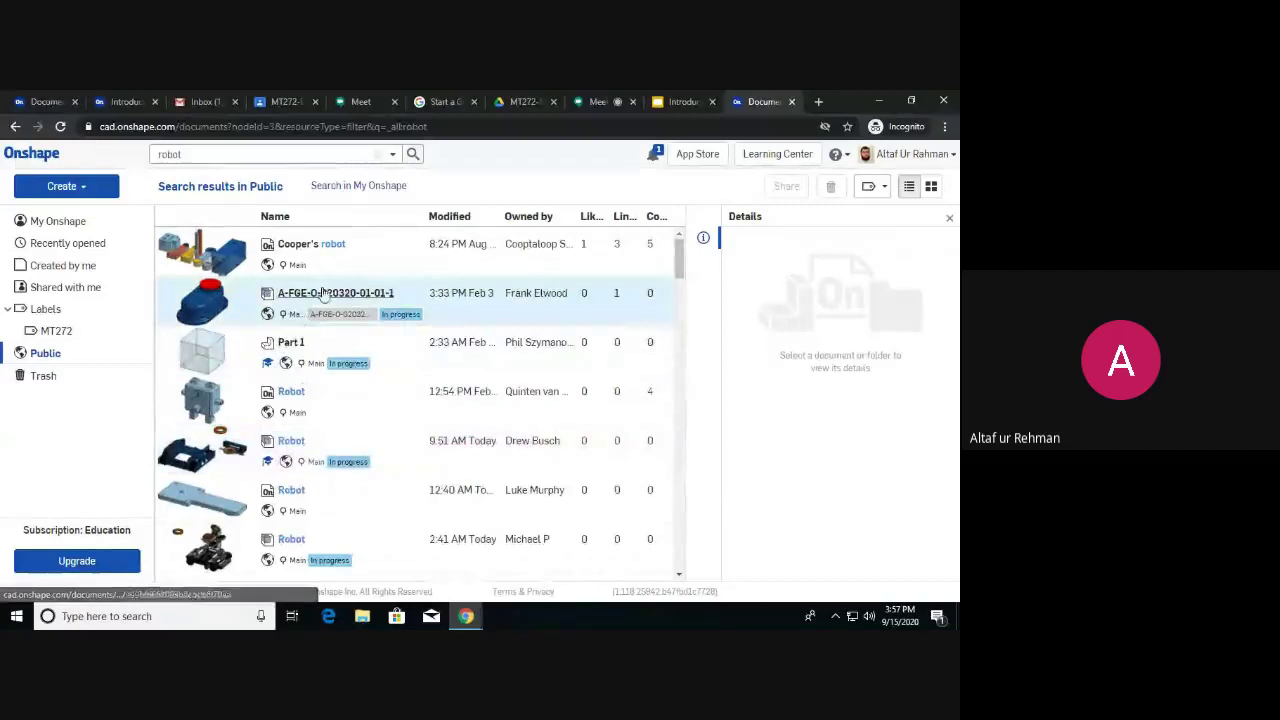
# Check Part 1's actions, then select the boxy Robot document to see its preview and details.
pyautogui.rightClick(401, 359)
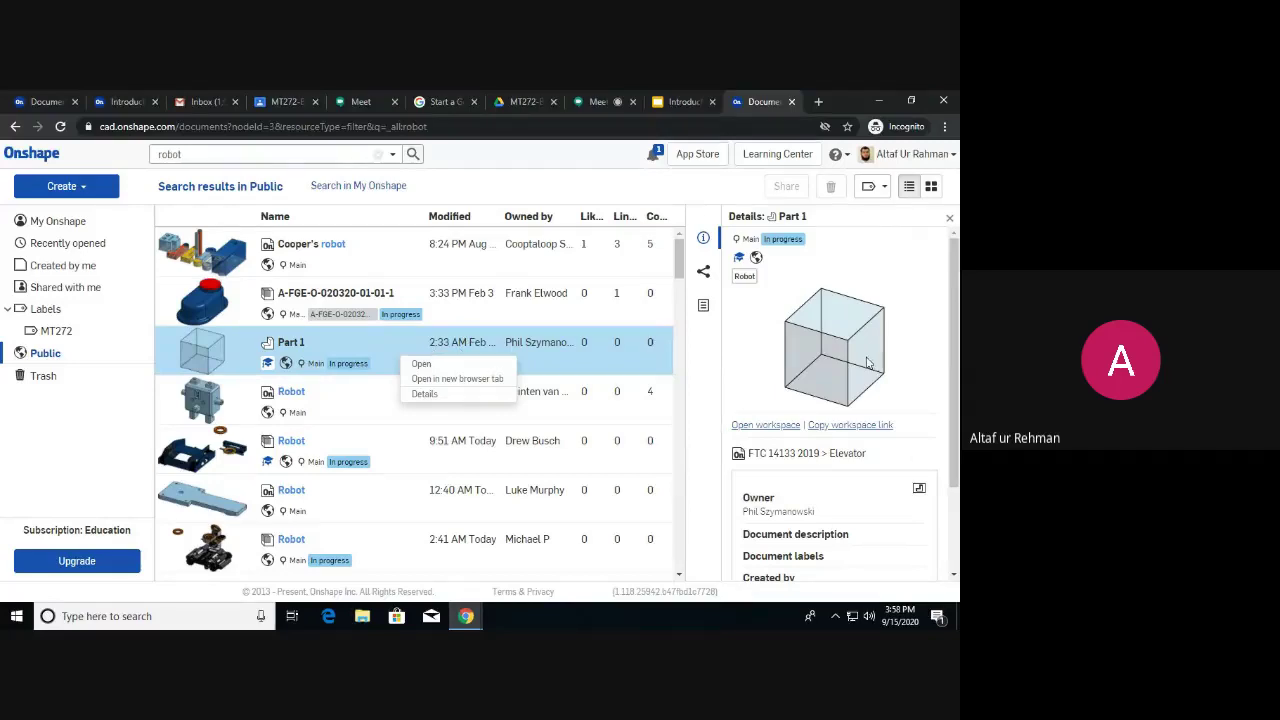
pyautogui.click(898, 293)
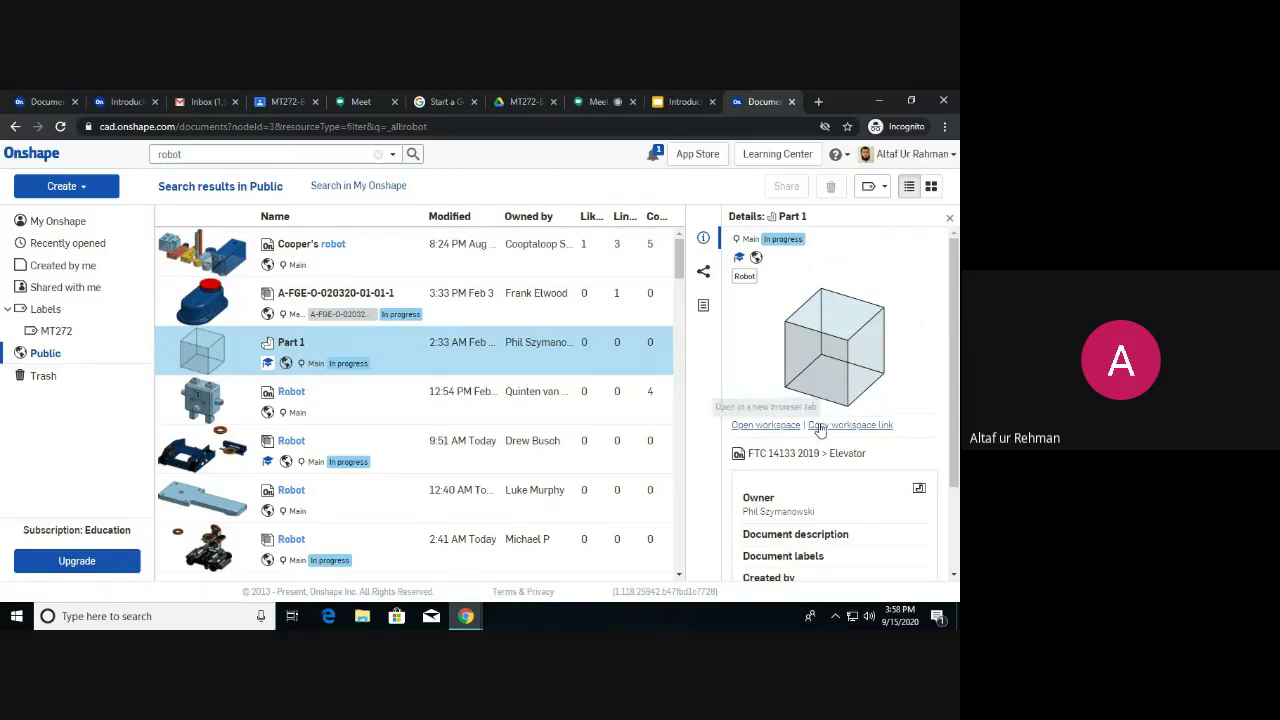
pyautogui.scroll(-2, 779, 426)
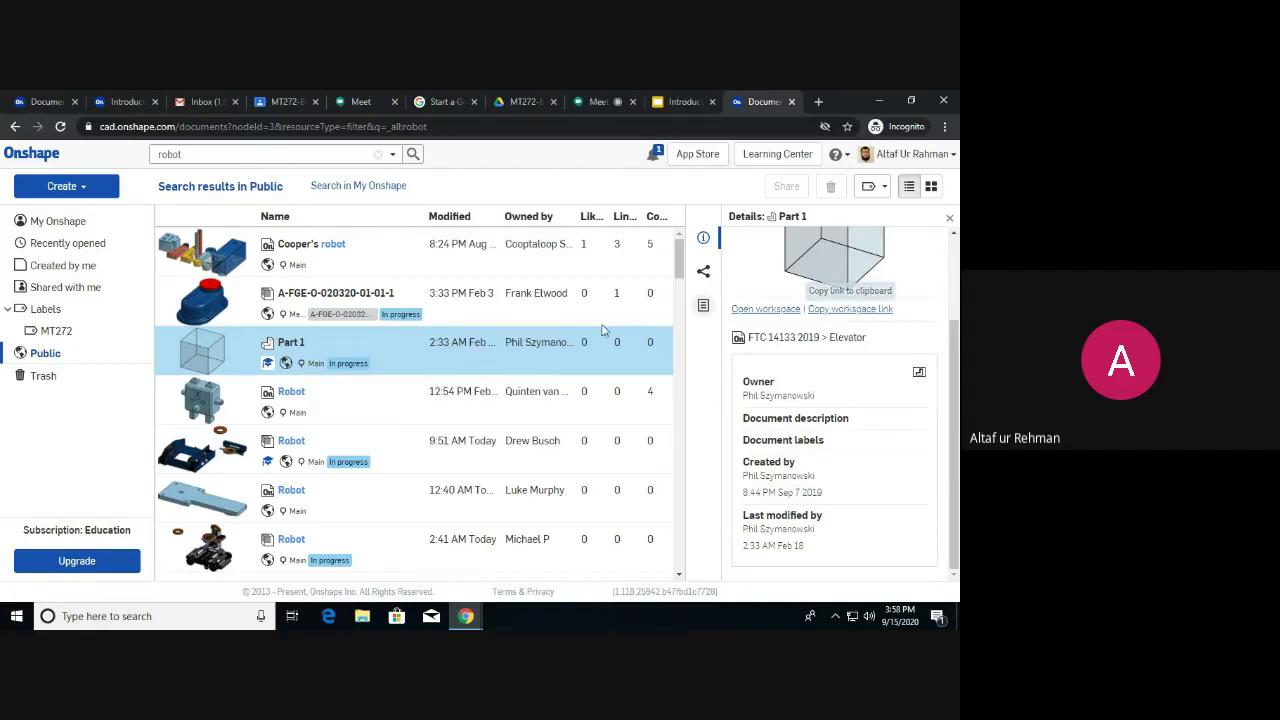
pyautogui.click(350, 404)
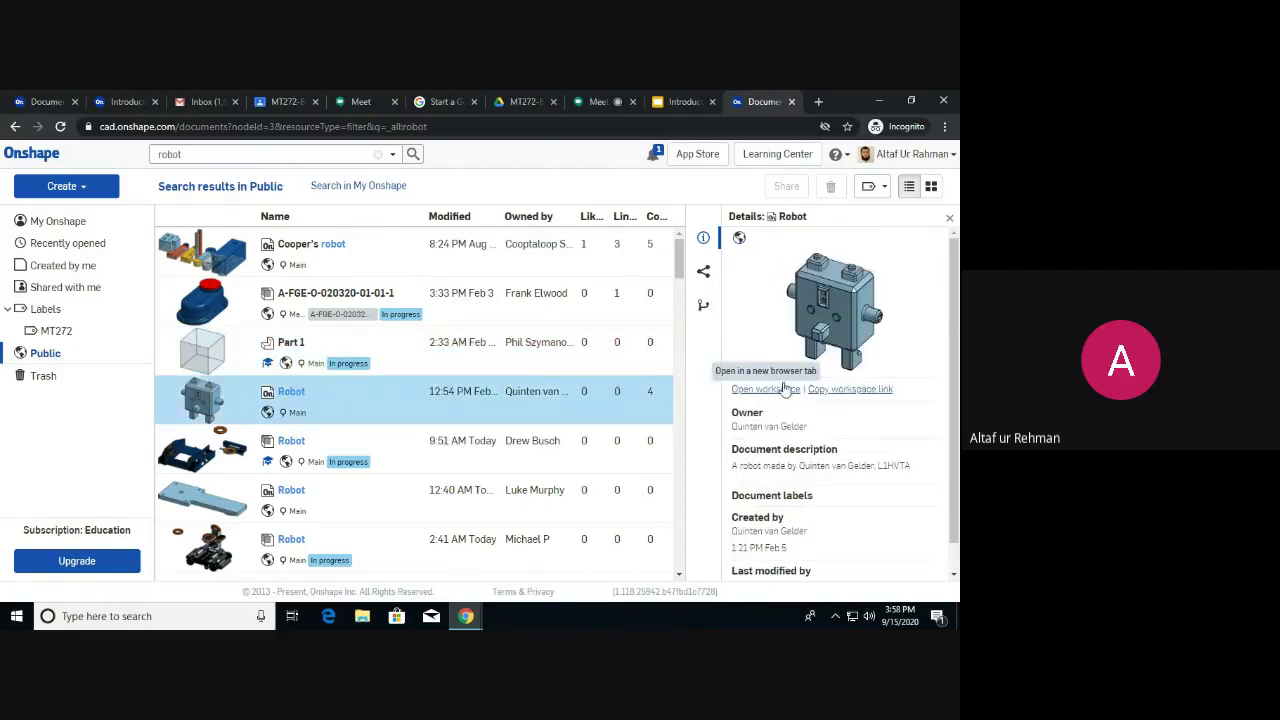
pyautogui.moveTo(782, 388); pyautogui.dragTo(777, 388)
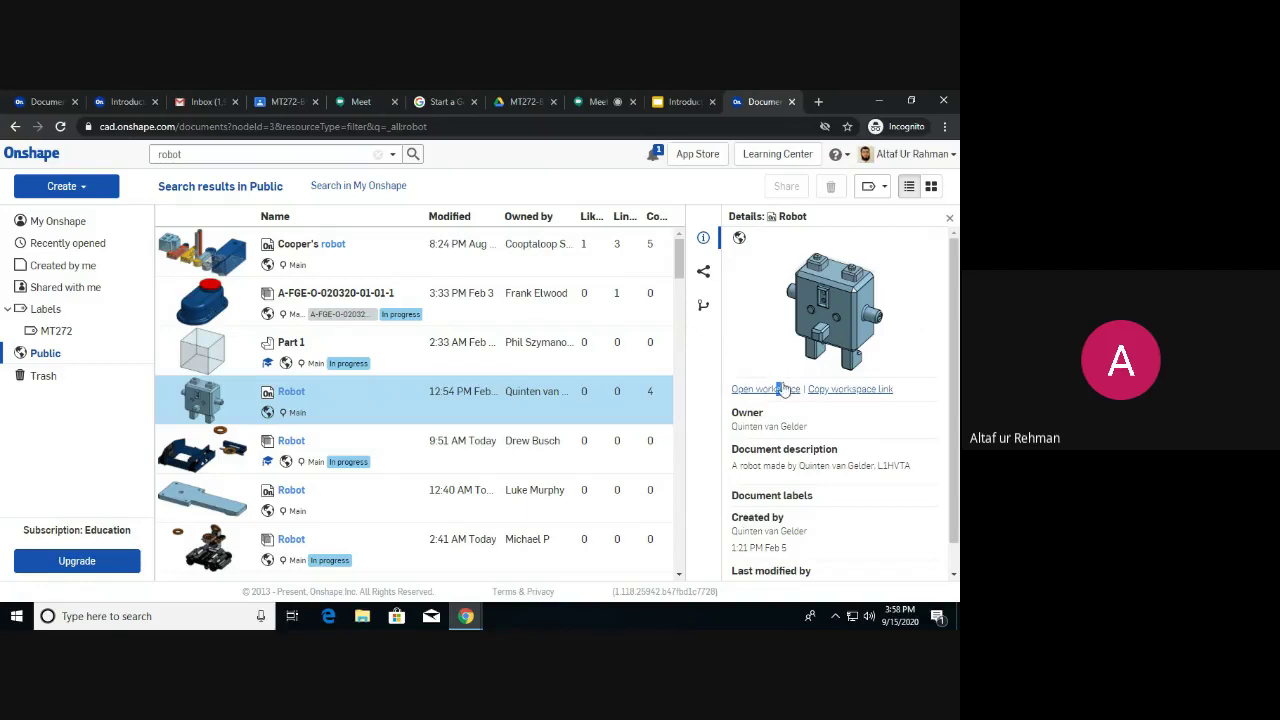
pyautogui.rightClick(533, 408)
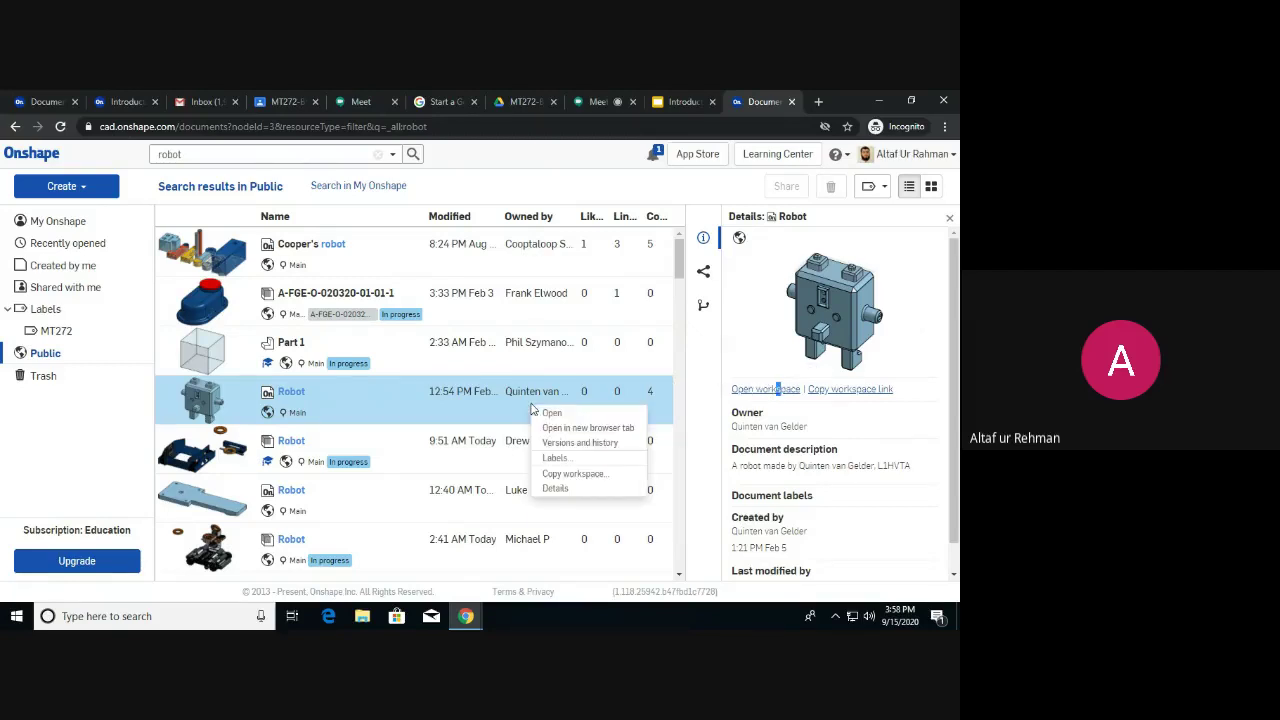
# Copy the Robot document's workspace into a new document named Robot1.
pyautogui.click(573, 474)
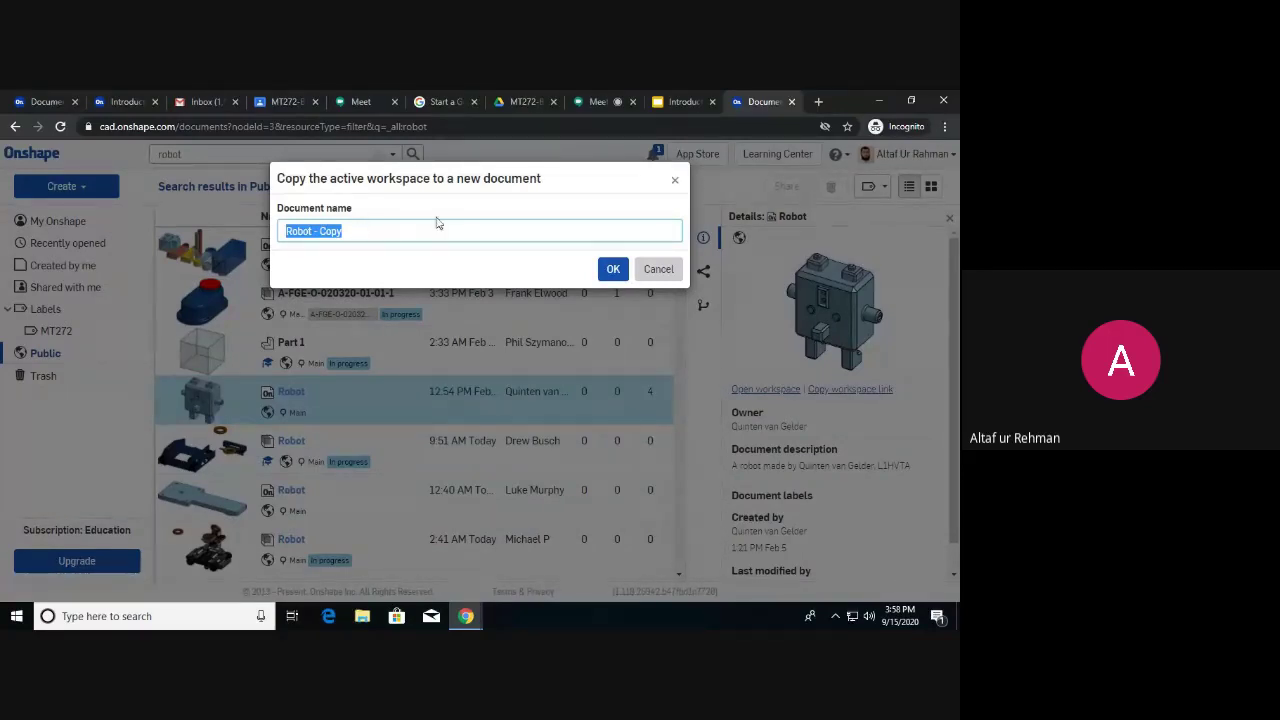
pyautogui.press('BackSpace')
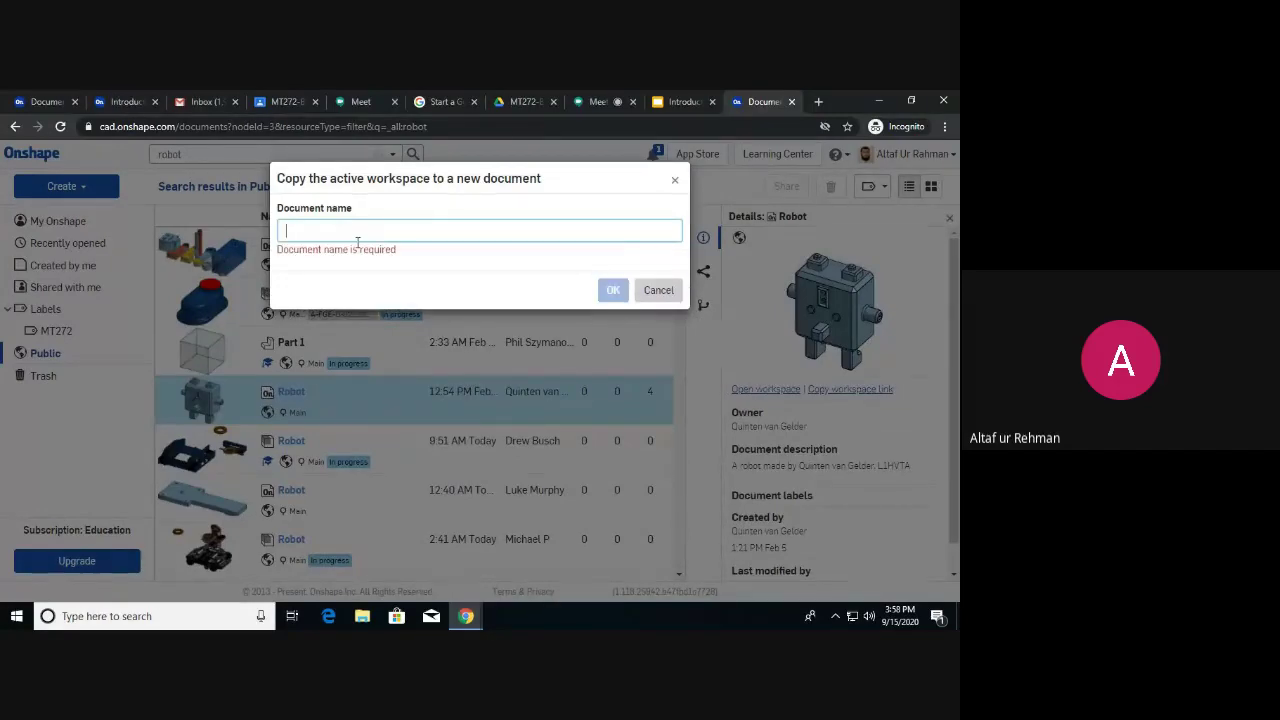
pyautogui.write('Robot')
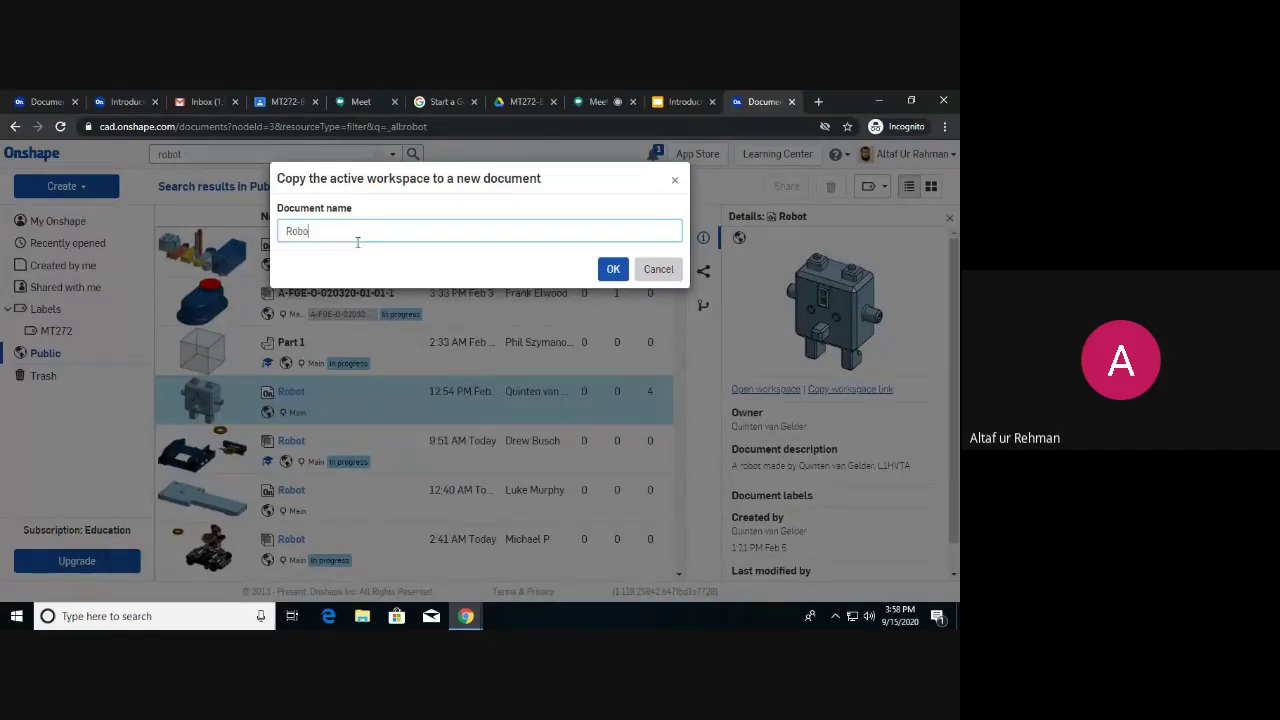
pyautogui.write('1')
pyautogui.click(611, 271)
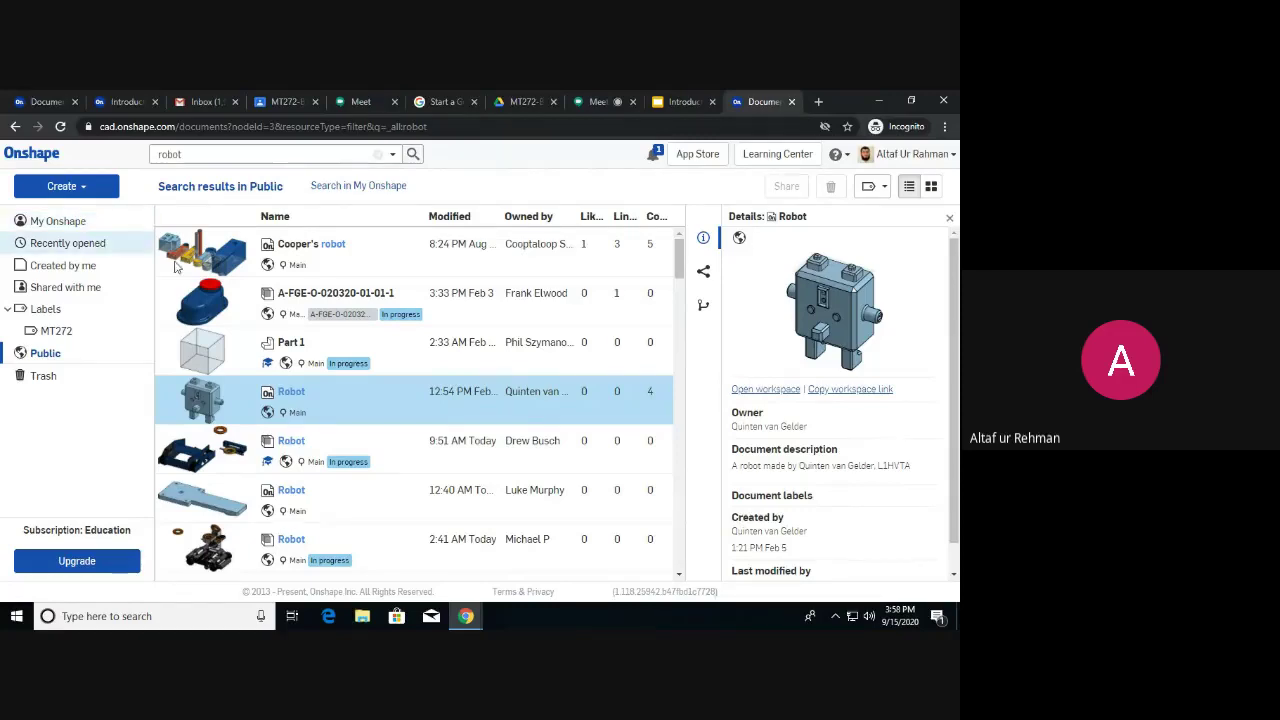
# Switch to the My Onshape documents list in the sidebar.
pyautogui.click(82, 224)
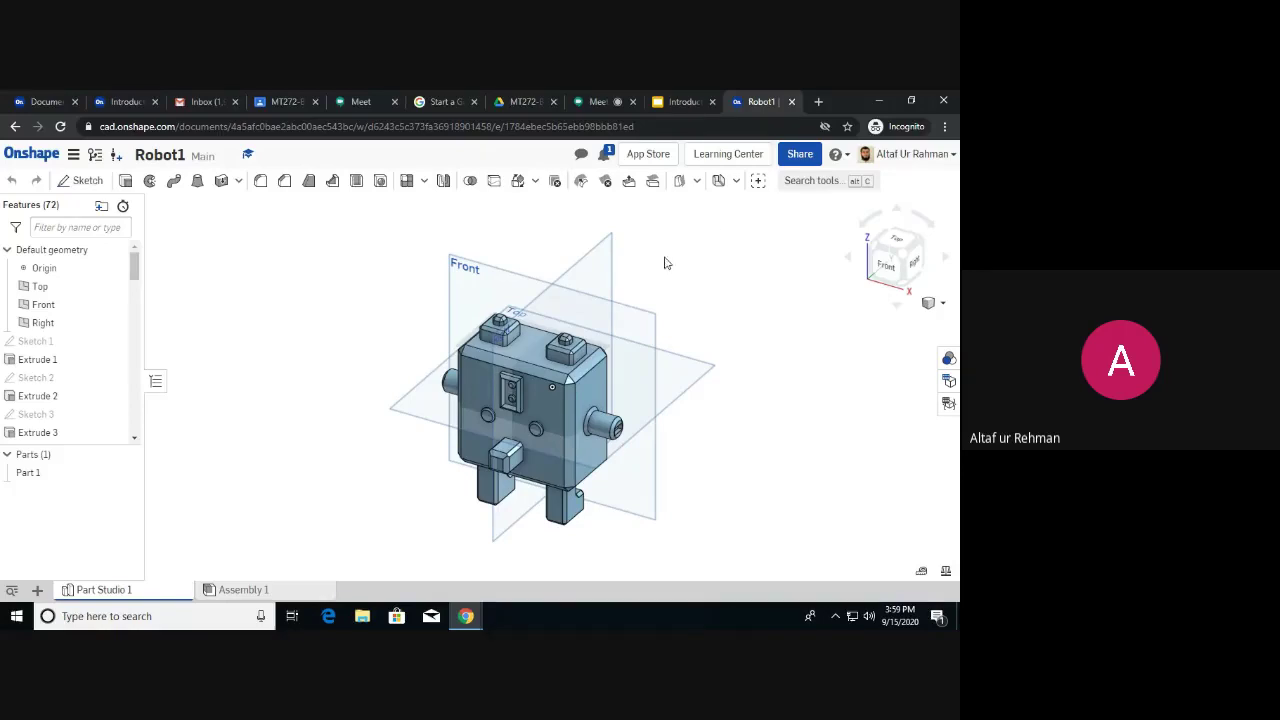
# Return to My Onshape, select Robot1 to view its details, then deselect it.
pyautogui.click(35, 151)
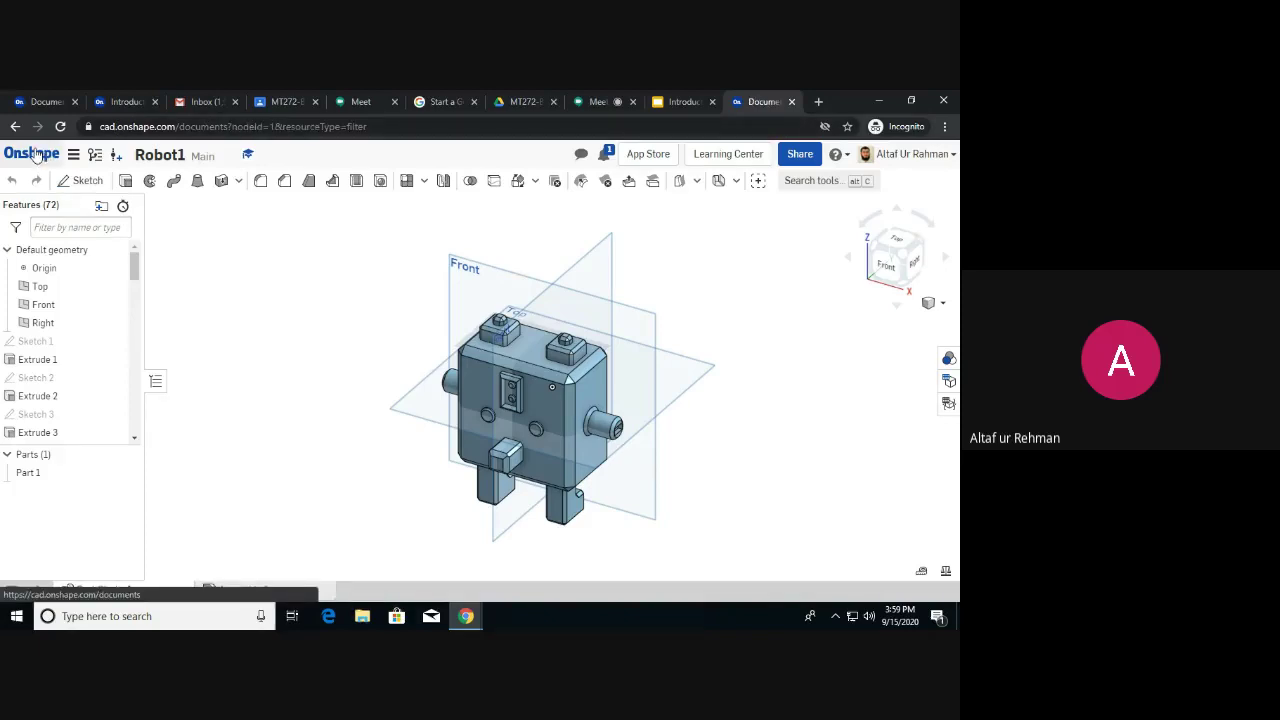
pyautogui.scroll(-2, 423, 385)
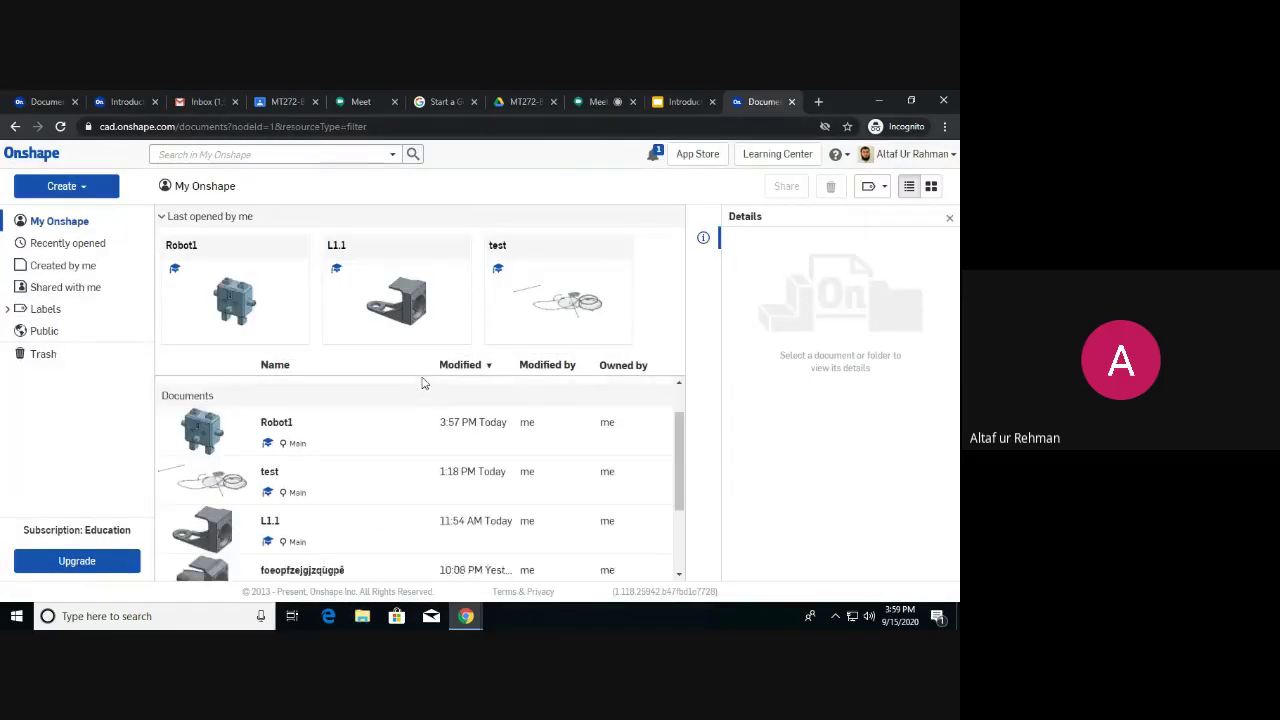
pyautogui.click(428, 415)
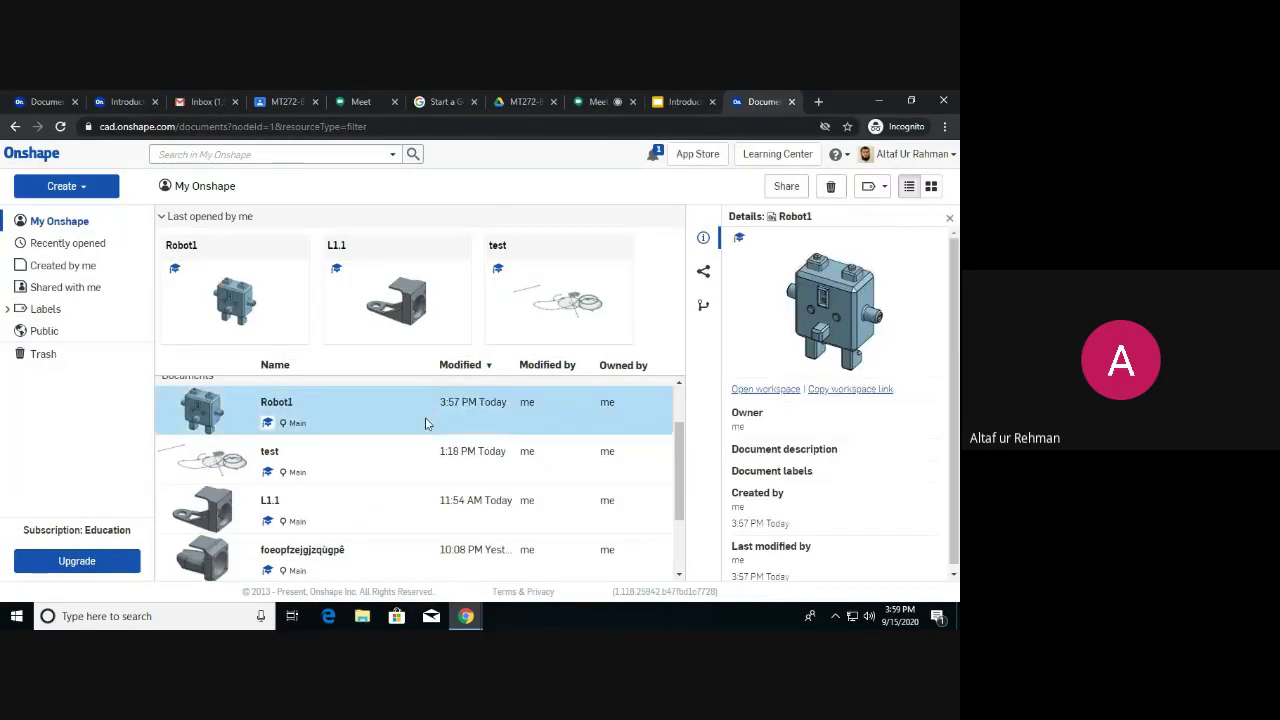
pyautogui.scroll(2, 410, 430)
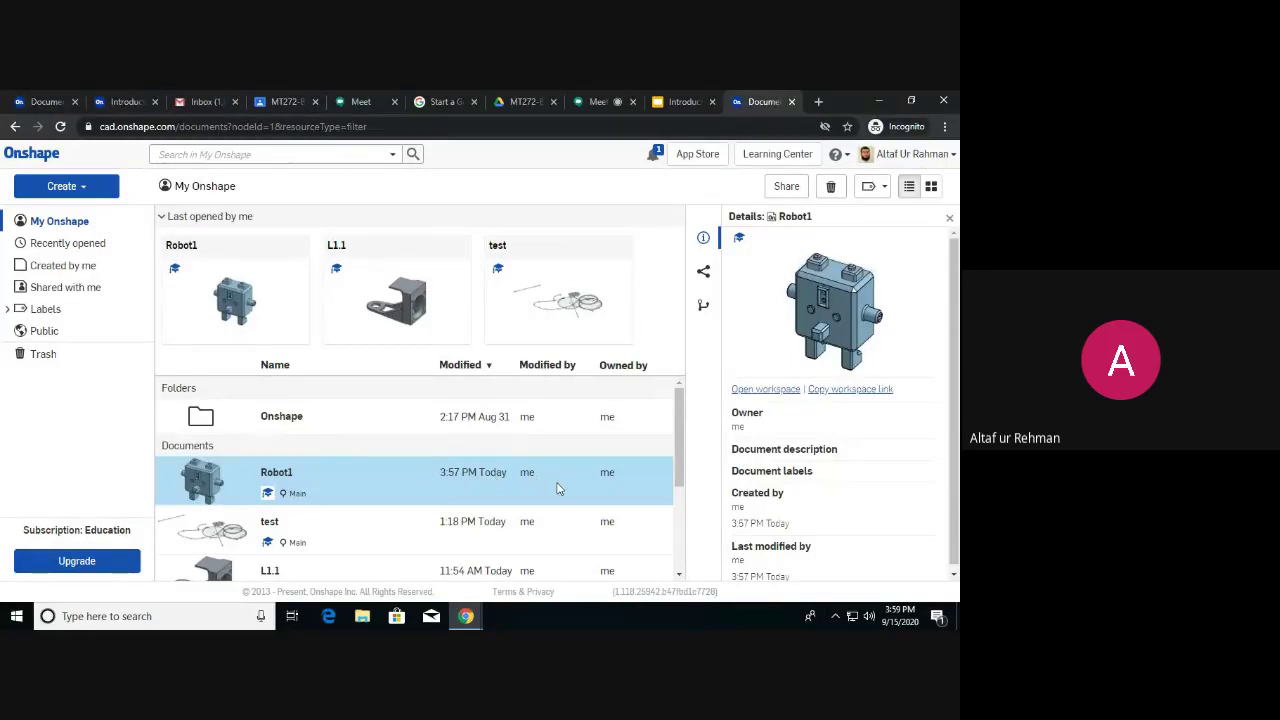
pyautogui.keyDown('ctrl'); pyautogui.click(364, 484); pyautogui.keyUp('ctrl')
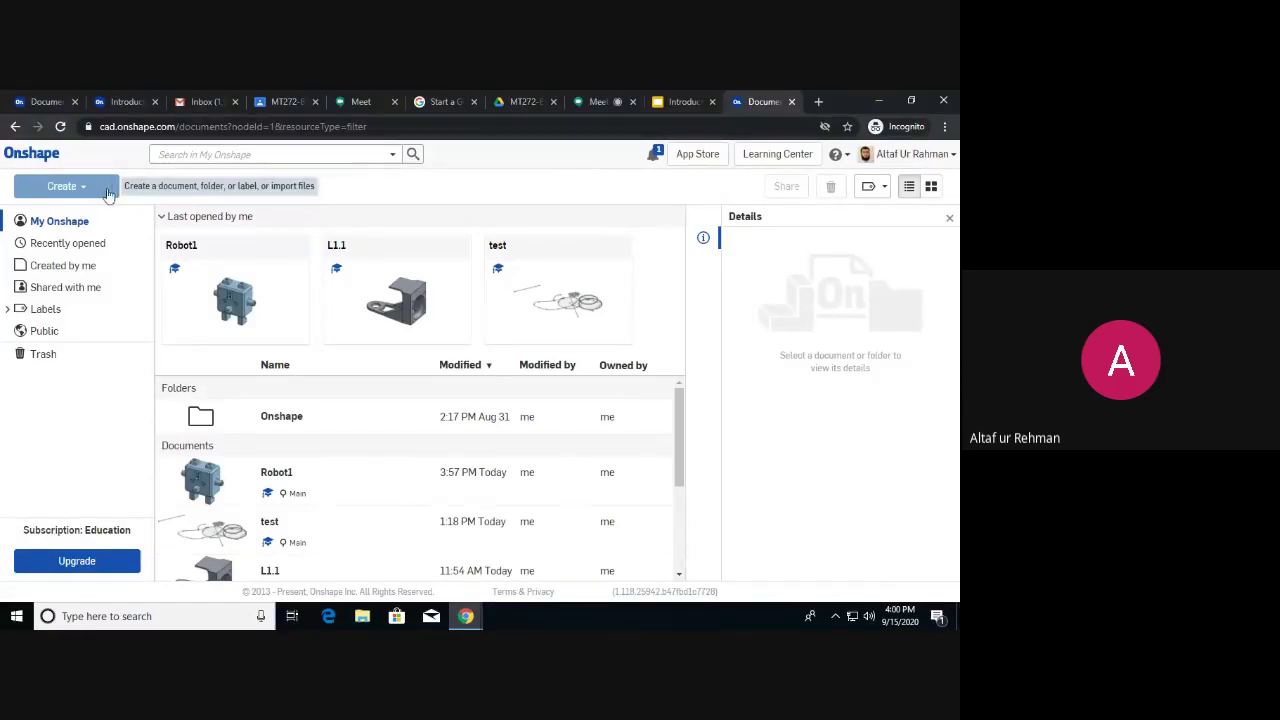
# Create a new document named mt272p1 from the Create menu.
pyautogui.click(88, 190)
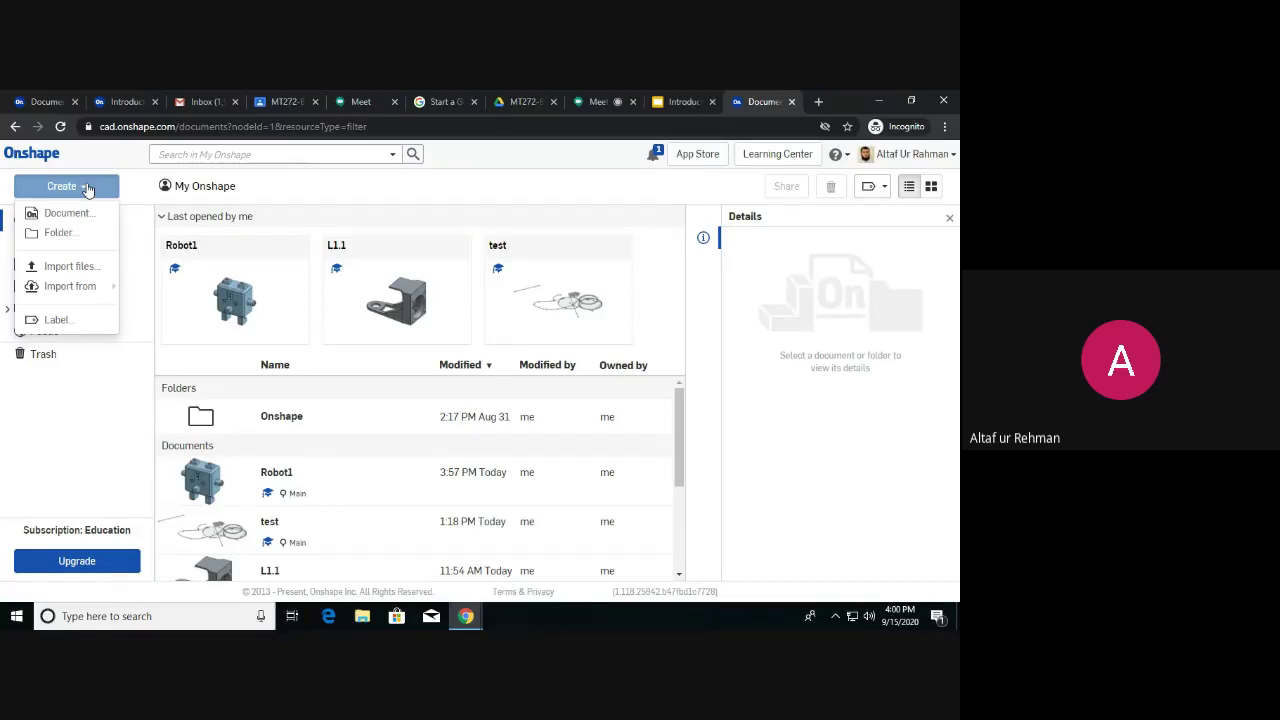
pyautogui.click(88, 188)
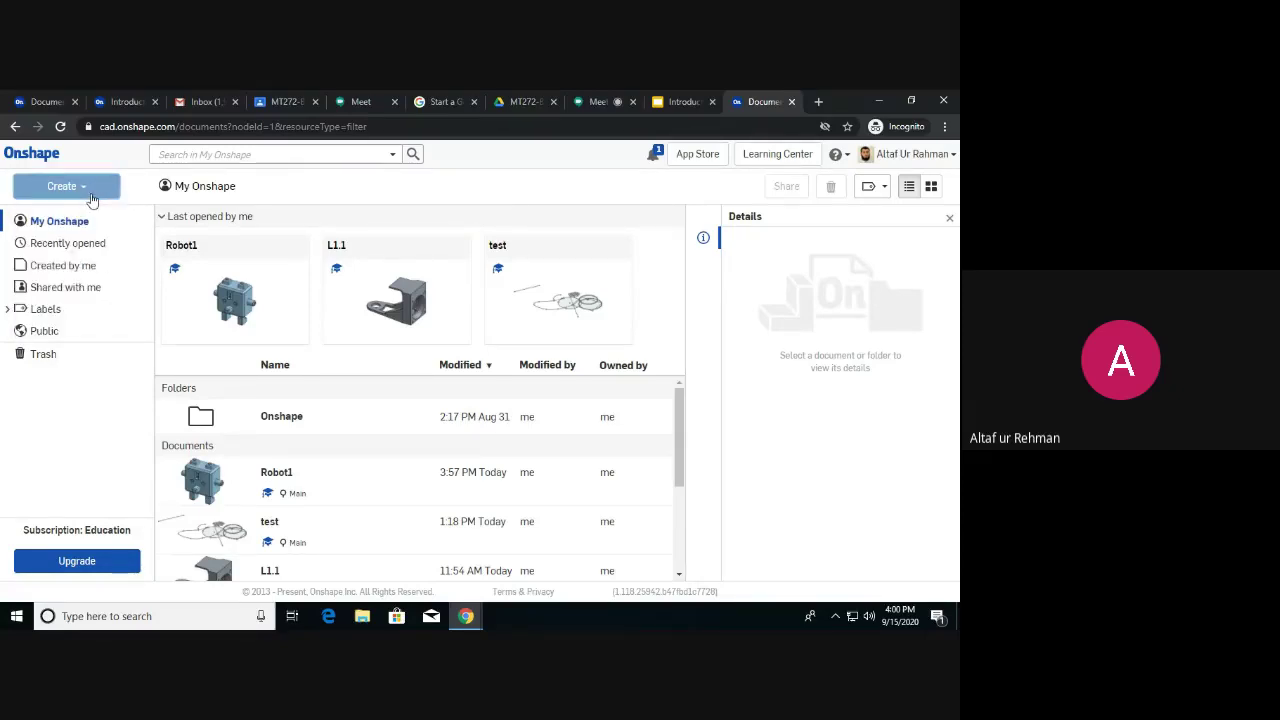
pyautogui.click(93, 194)
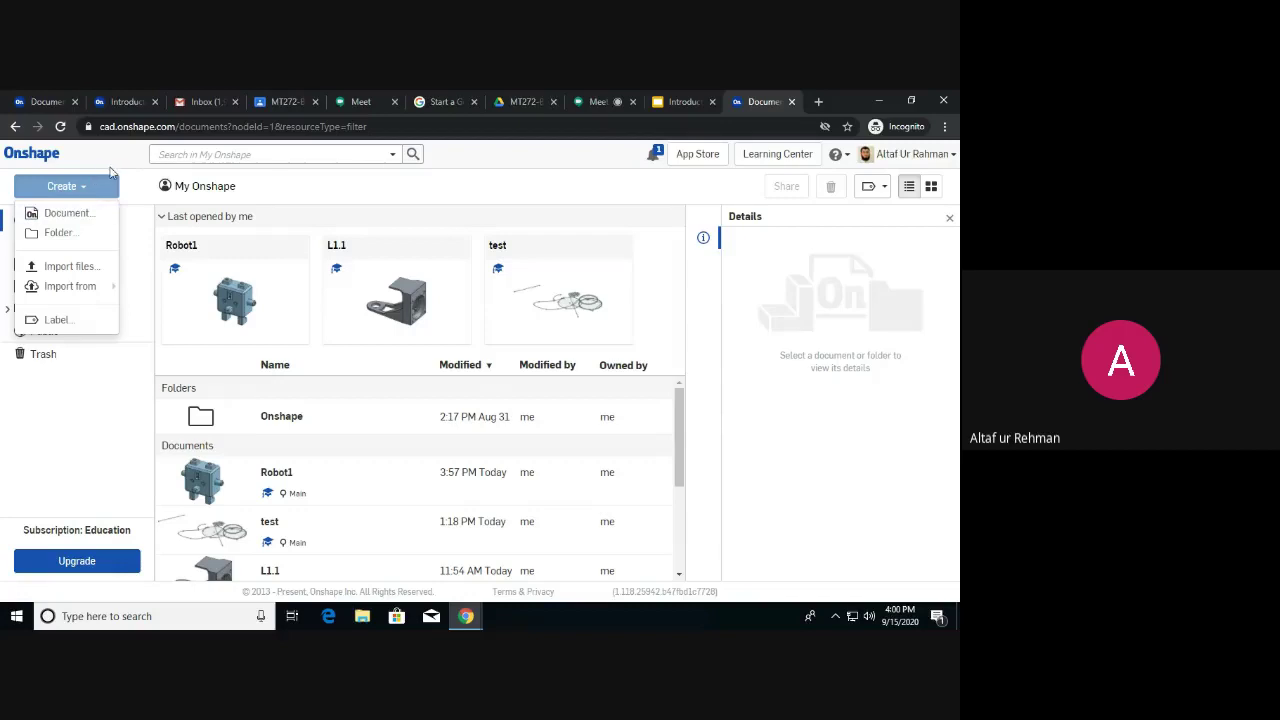
pyautogui.click(66, 213)
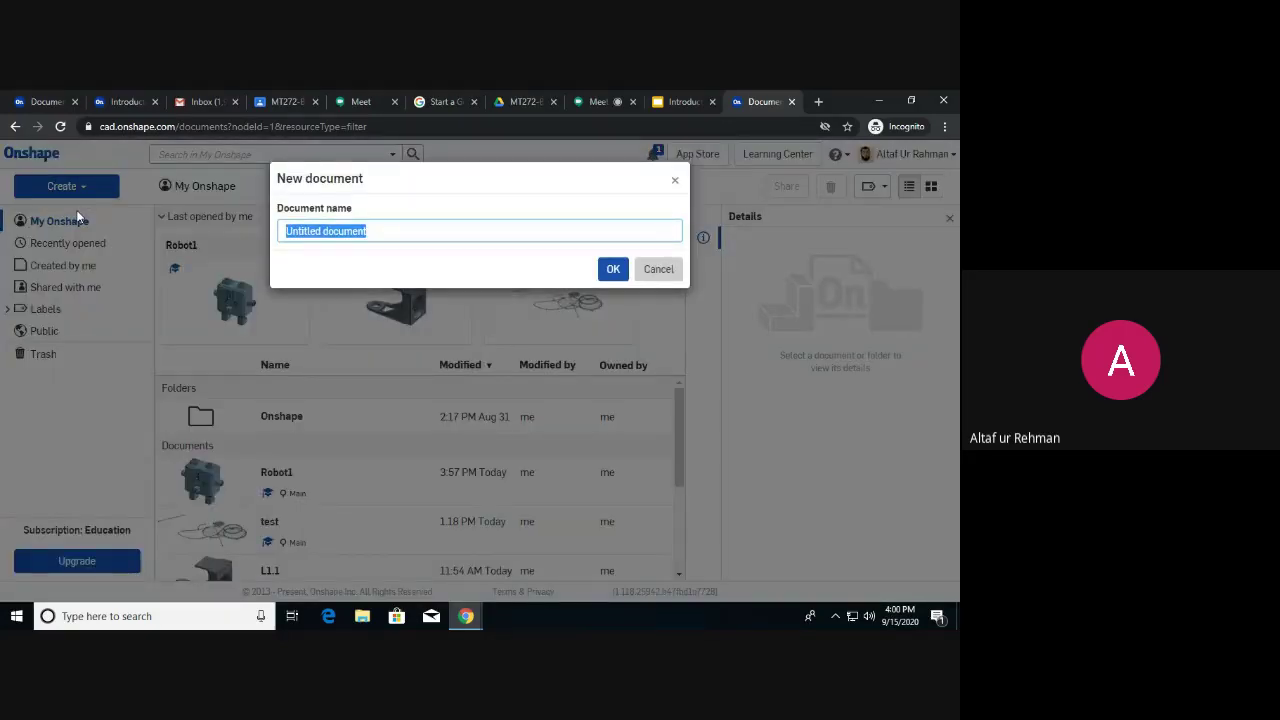
pyautogui.write('m')
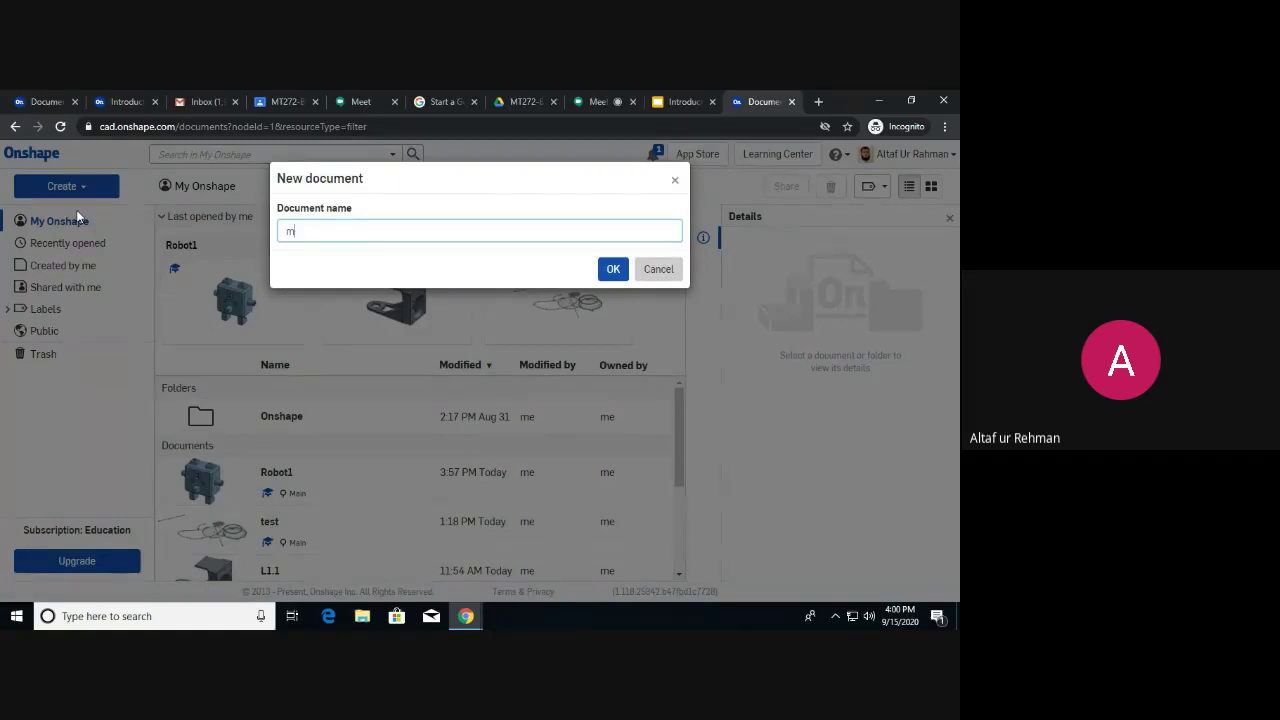
pyautogui.write('t272p1')
pyautogui.press('Return')
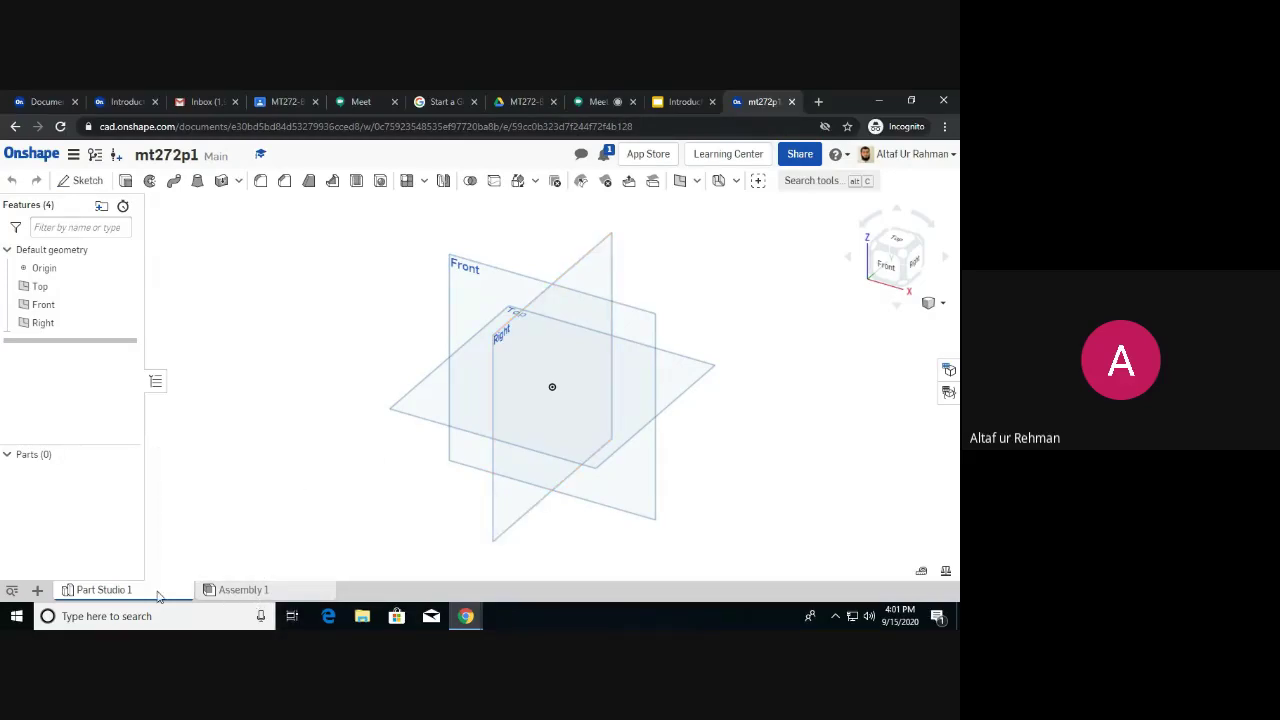
pyautogui.moveTo(139, 594)
pyautogui.moveTo(245, 593)
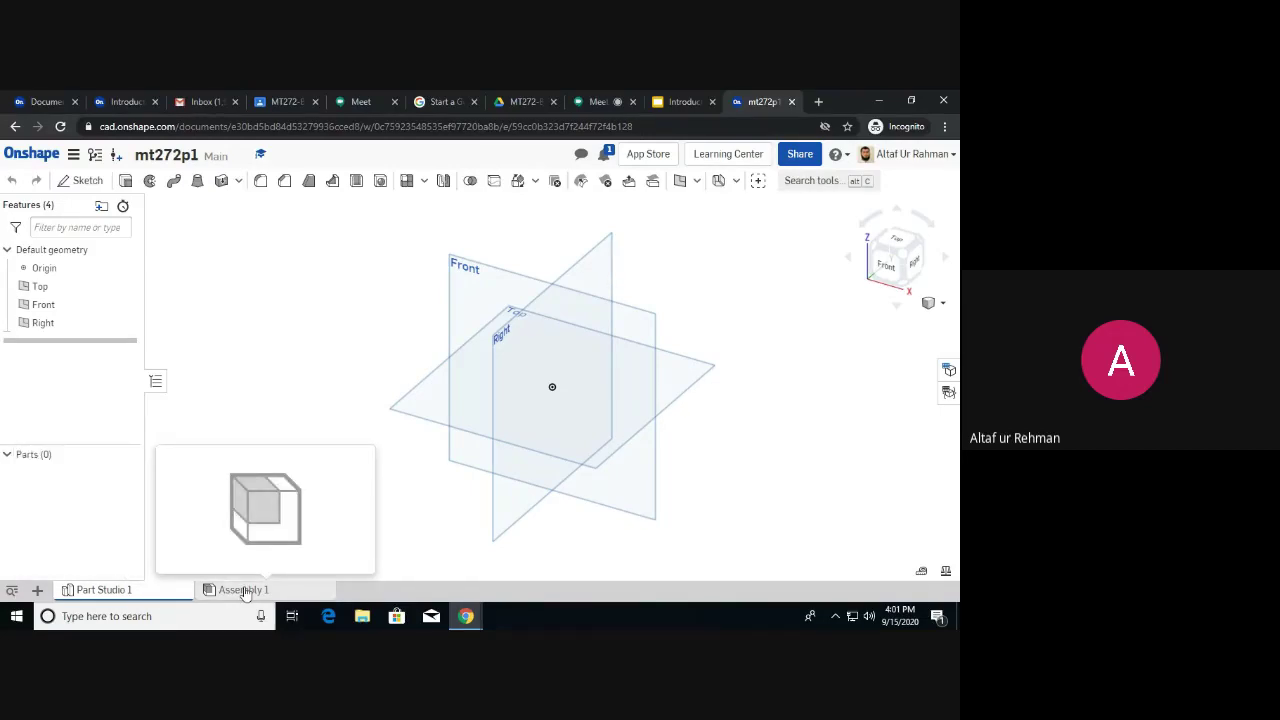
pyautogui.click(39, 591)
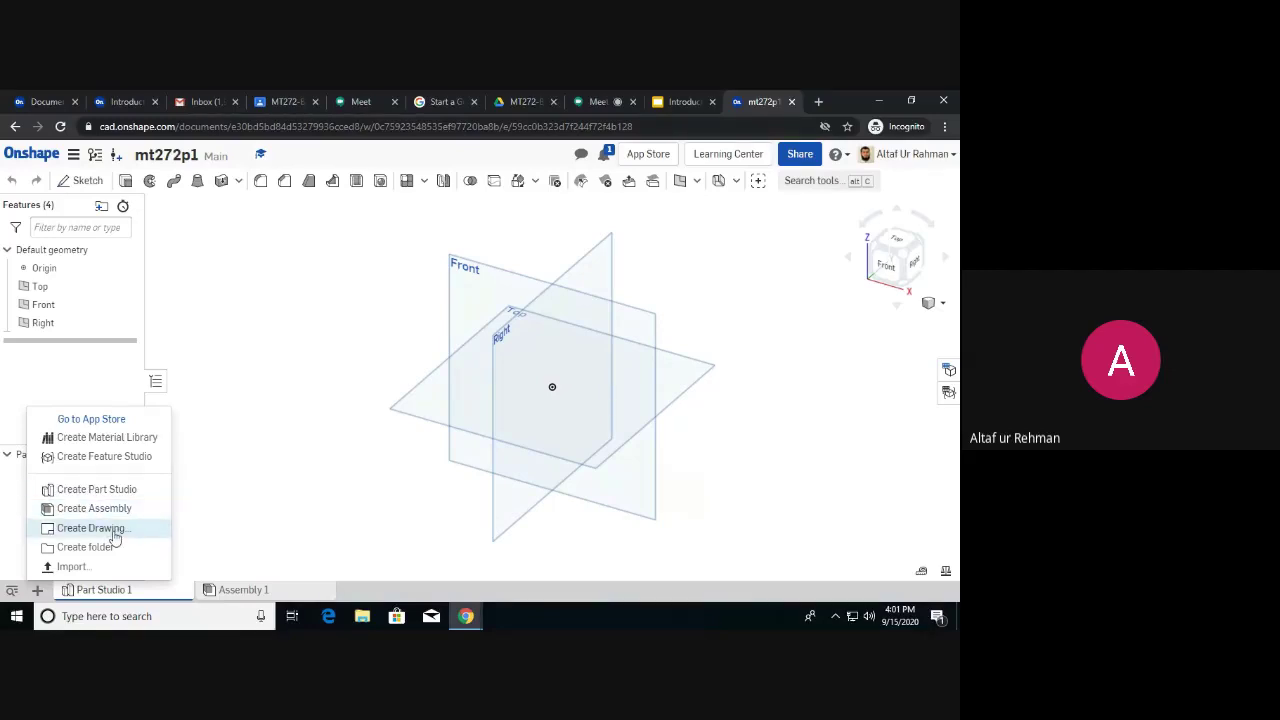
pyautogui.click(300, 406)
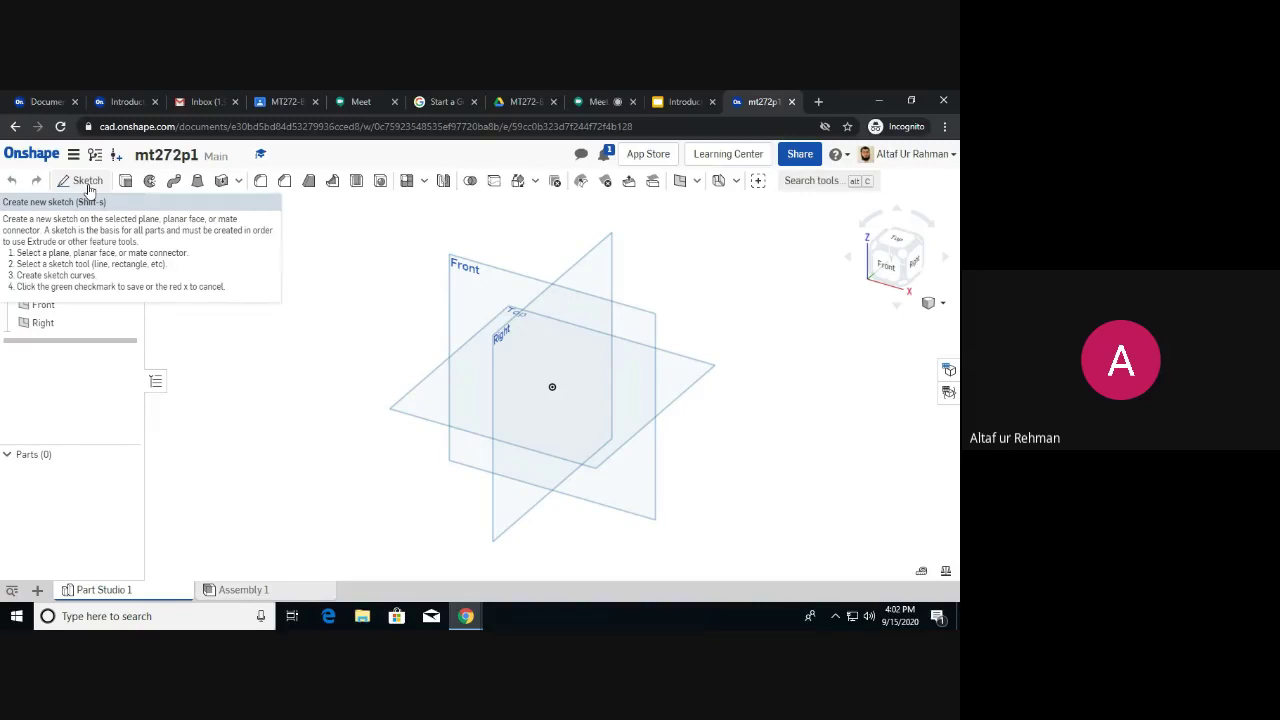
# Start Sketch 2 on the Front plane, cancelling and restarting the sketch twice before it sticks.
pyautogui.click(88, 187)
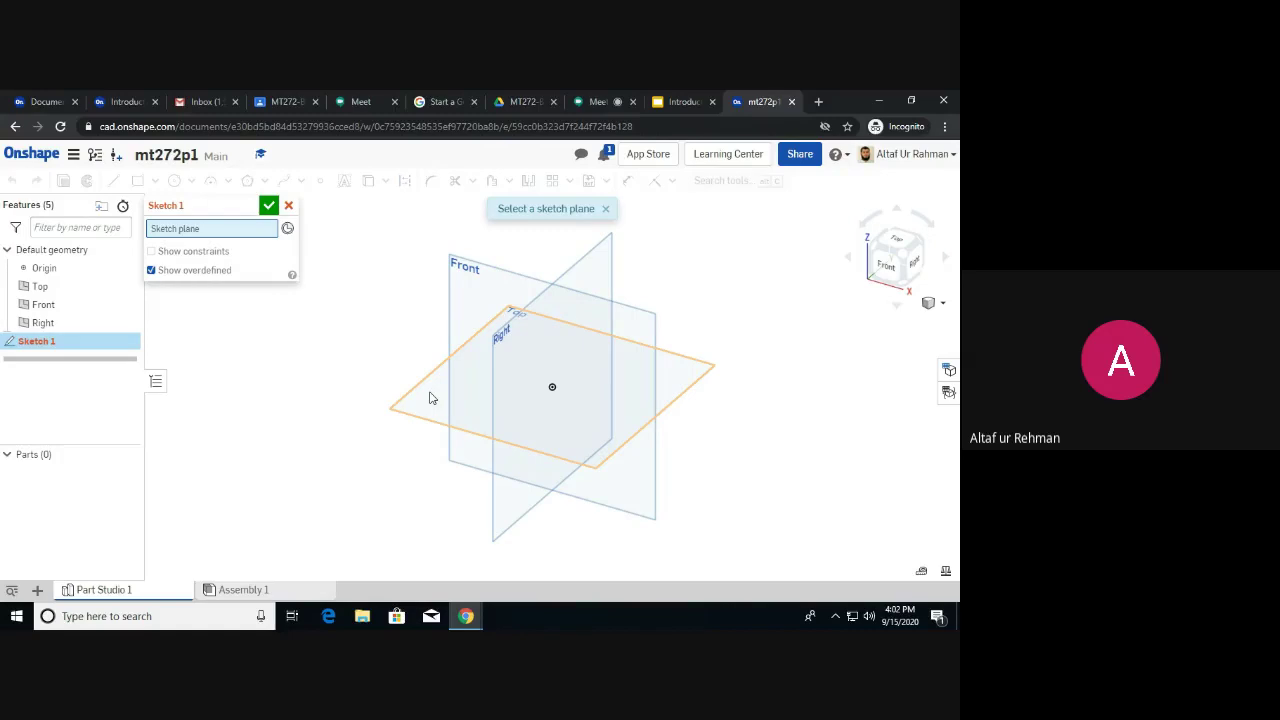
pyautogui.click(479, 313)
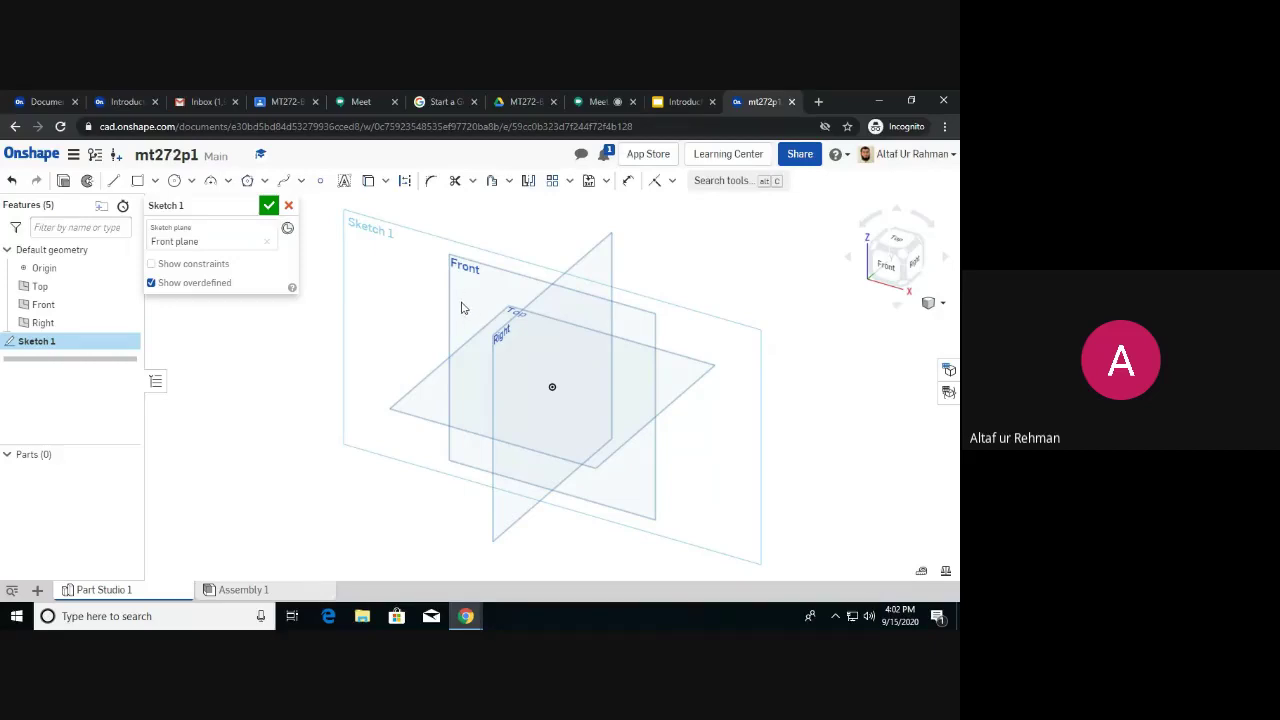
pyautogui.click(289, 206)
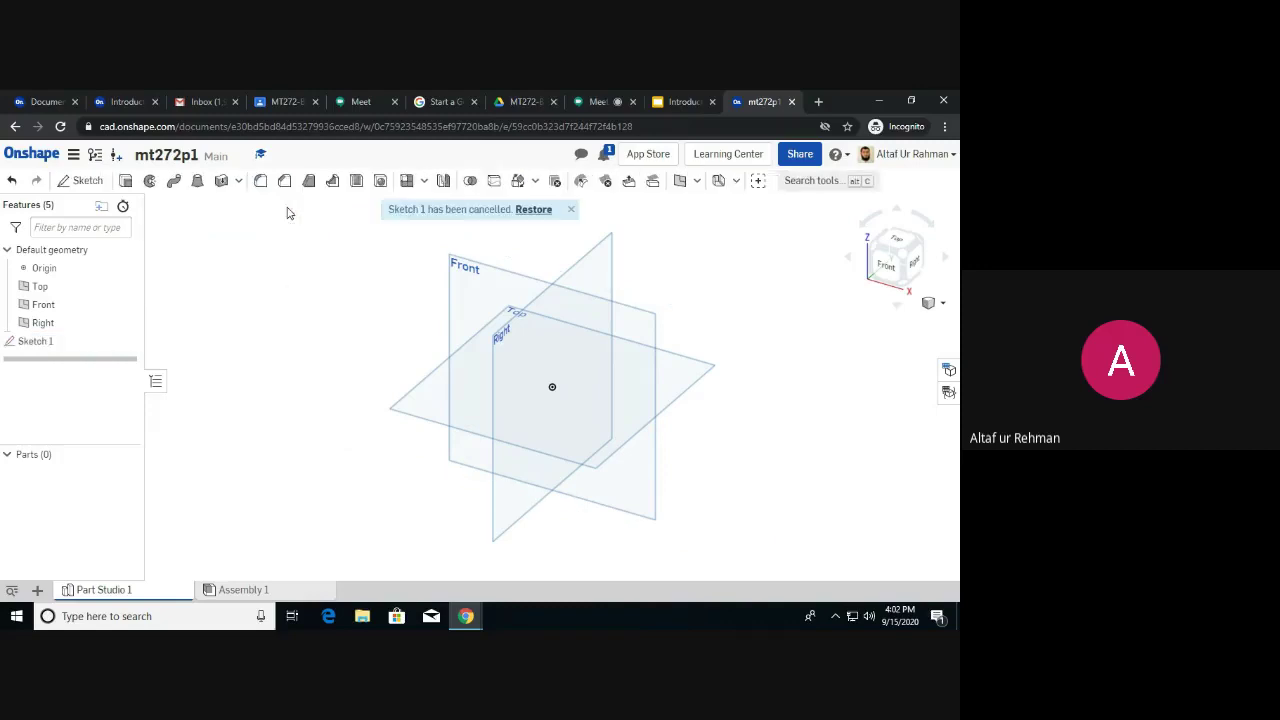
pyautogui.click(481, 300)
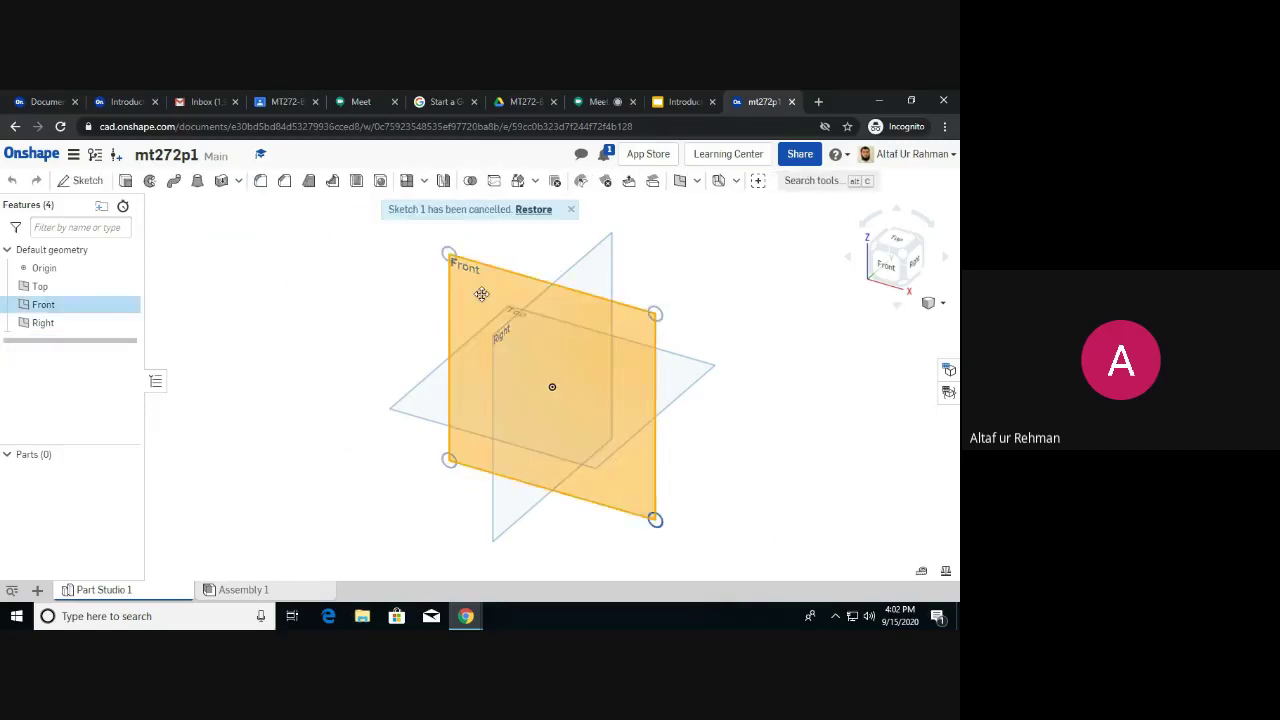
pyautogui.click(87, 182)
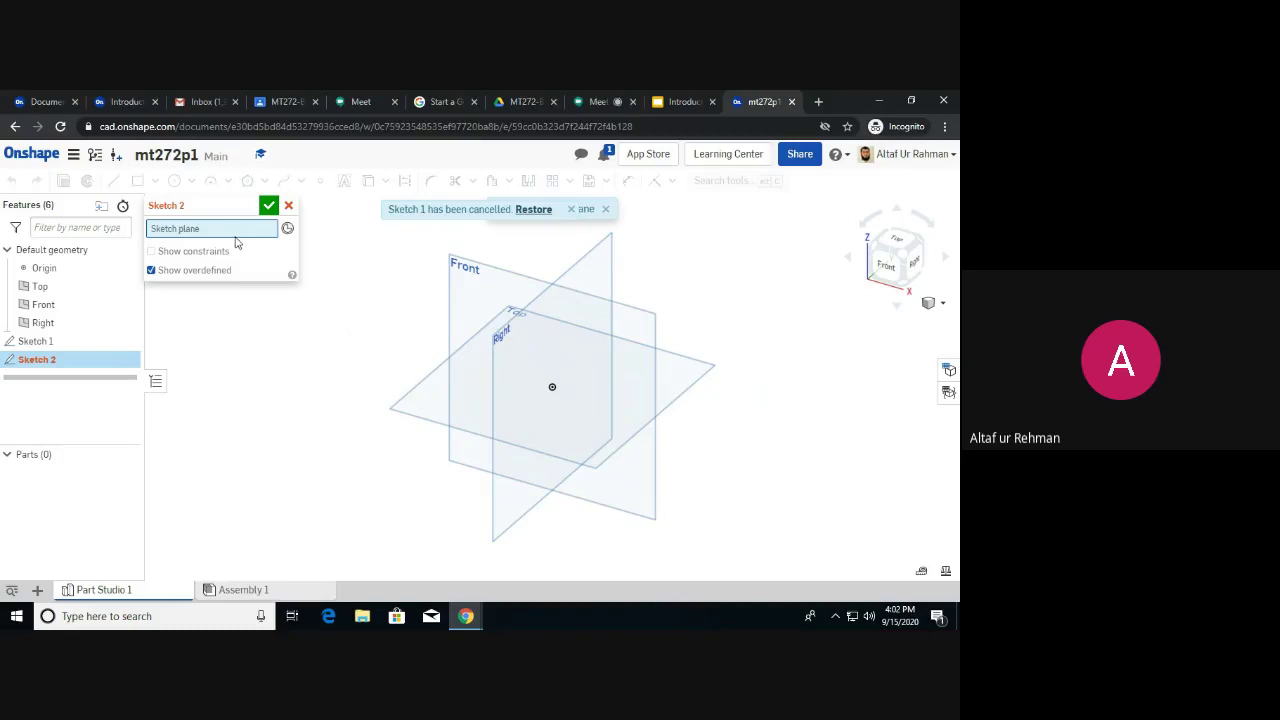
pyautogui.click(473, 294)
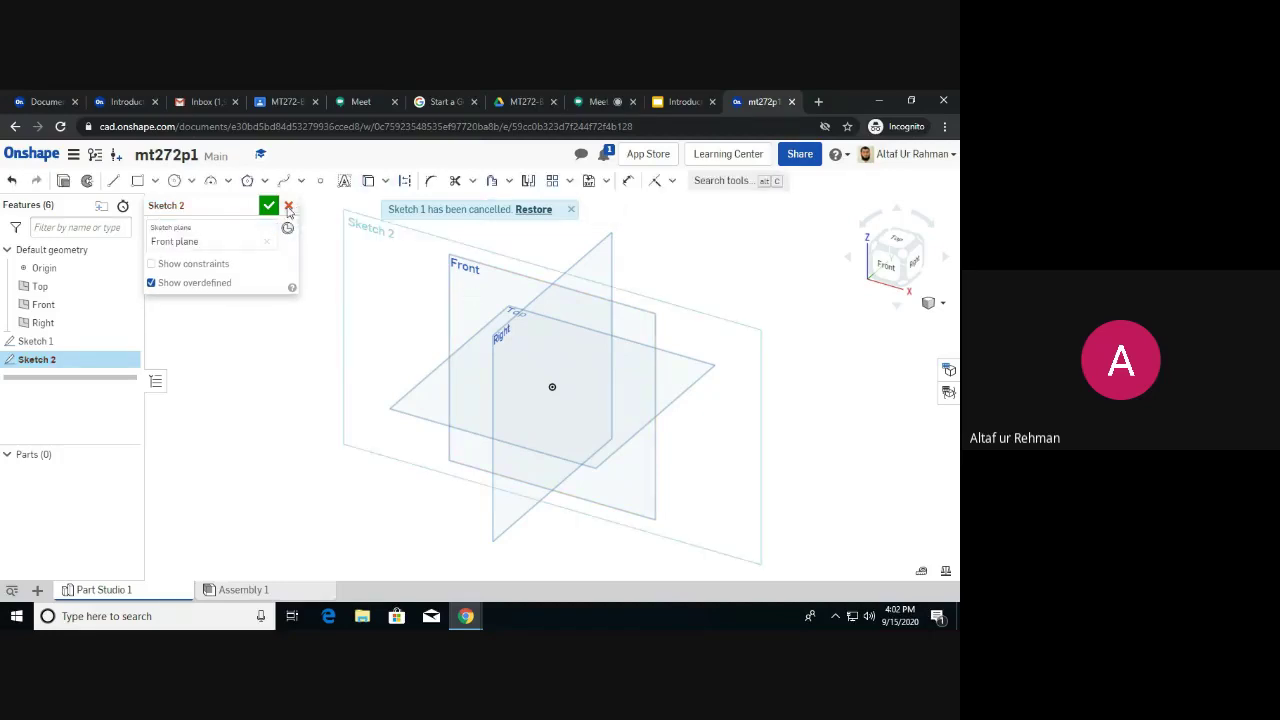
pyautogui.click(288, 205)
pyautogui.click(467, 287)
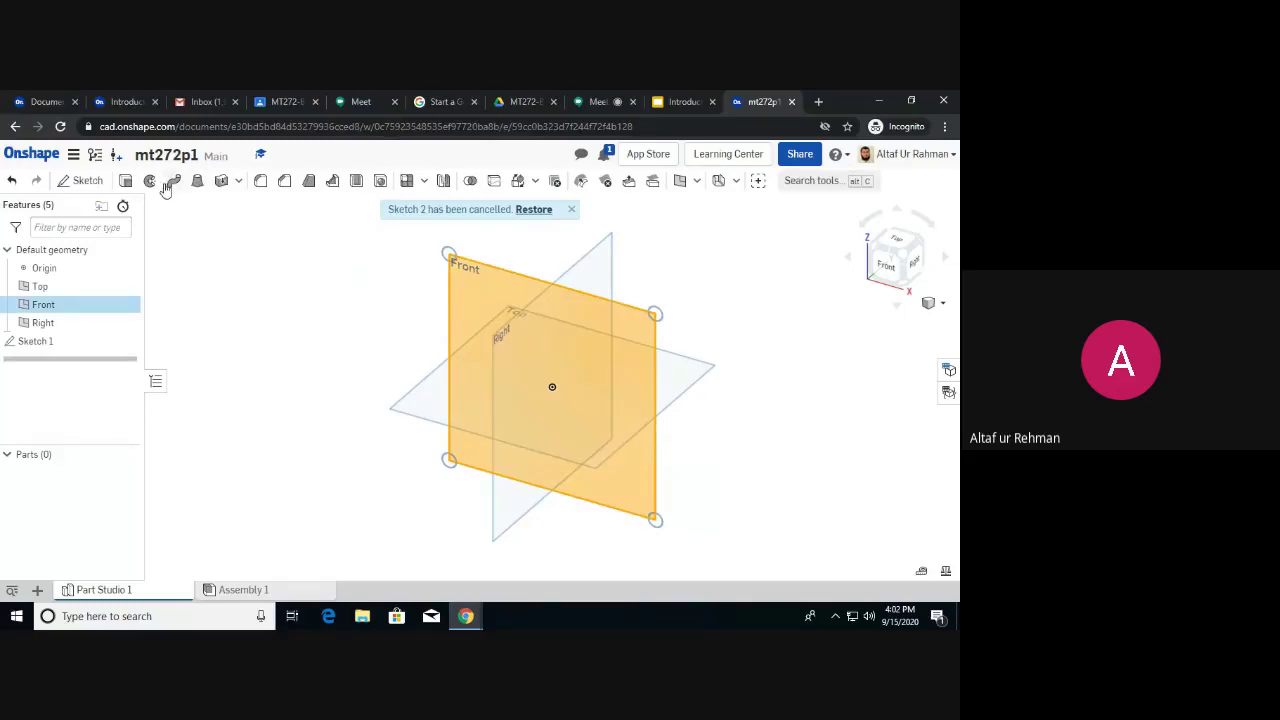
pyautogui.click(84, 181)
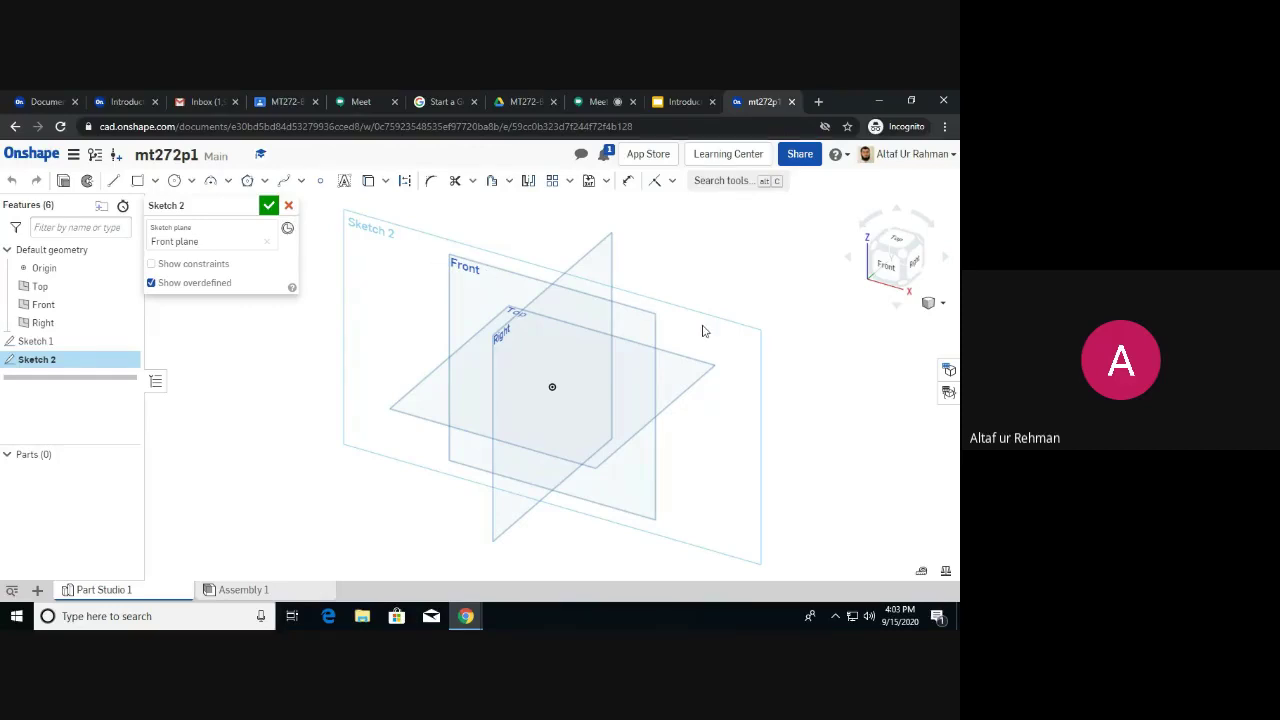
pyautogui.rightClick(399, 262)
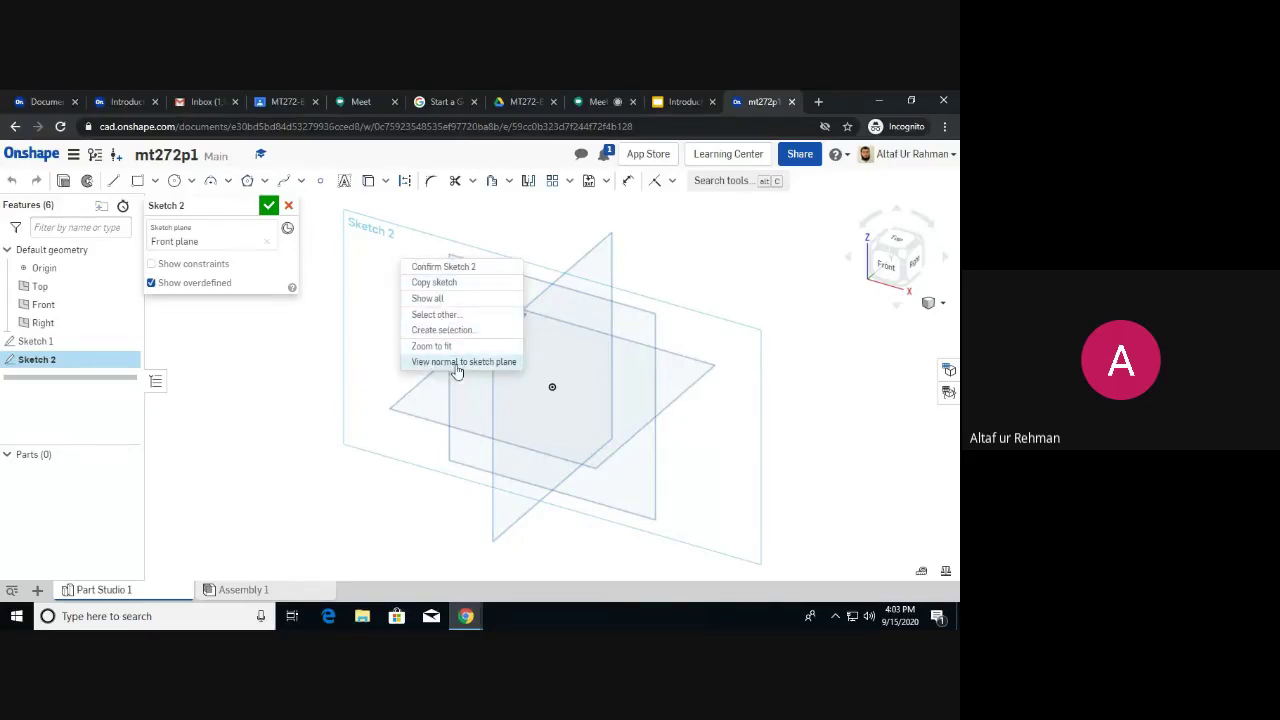
pyautogui.click(456, 363)
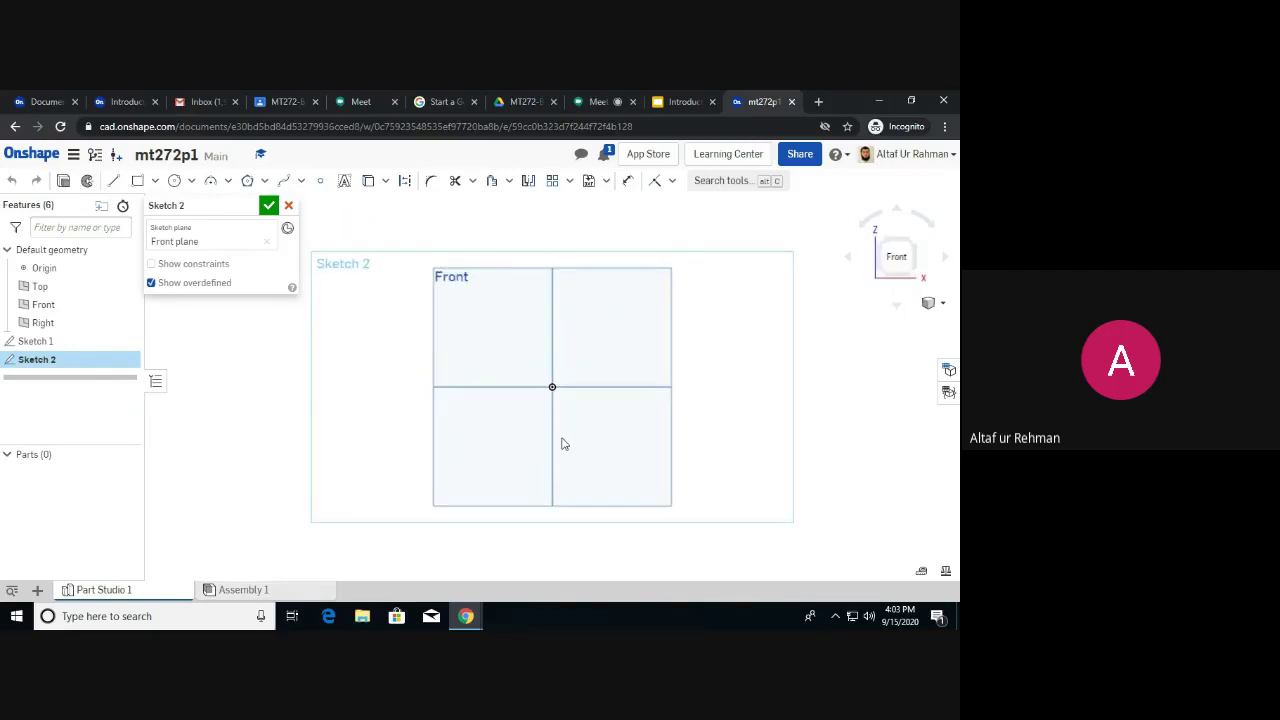
pyautogui.moveTo(601, 346); pyautogui.dragTo(574, 364, button='right')
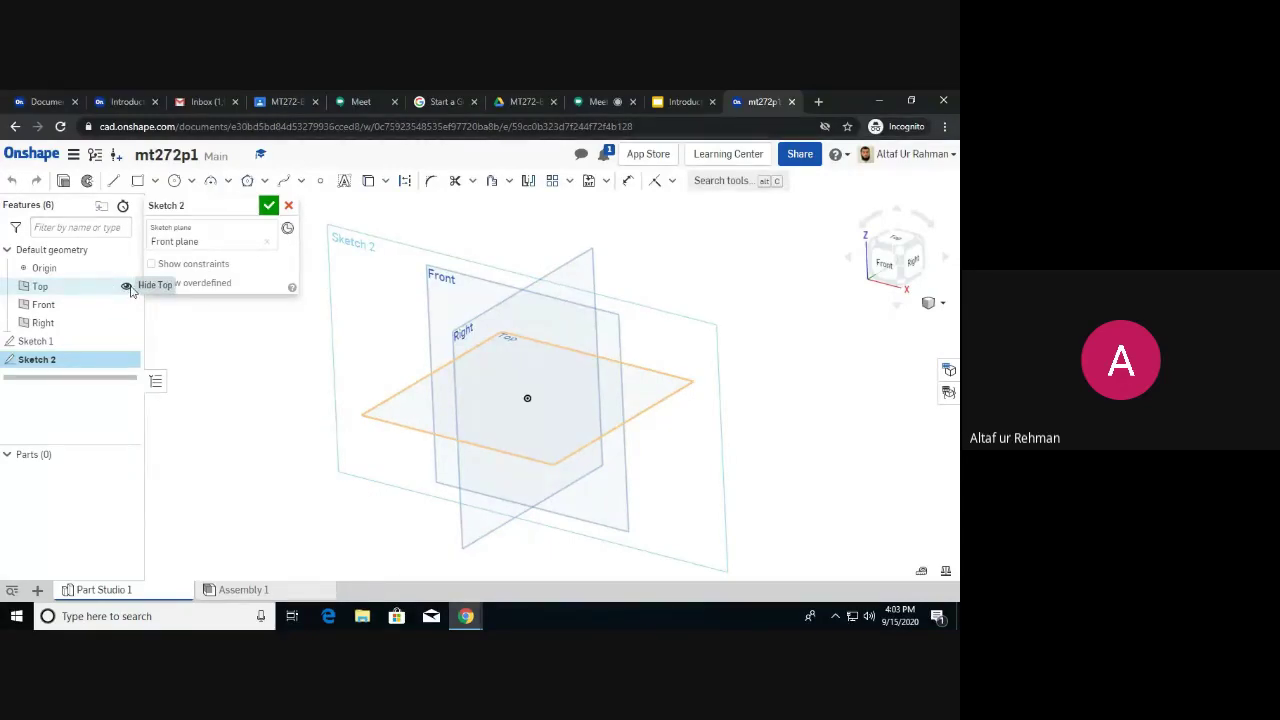
# Hide the Top and Right planes and view the sketch normal to the Front plane.
pyautogui.click(126, 287)
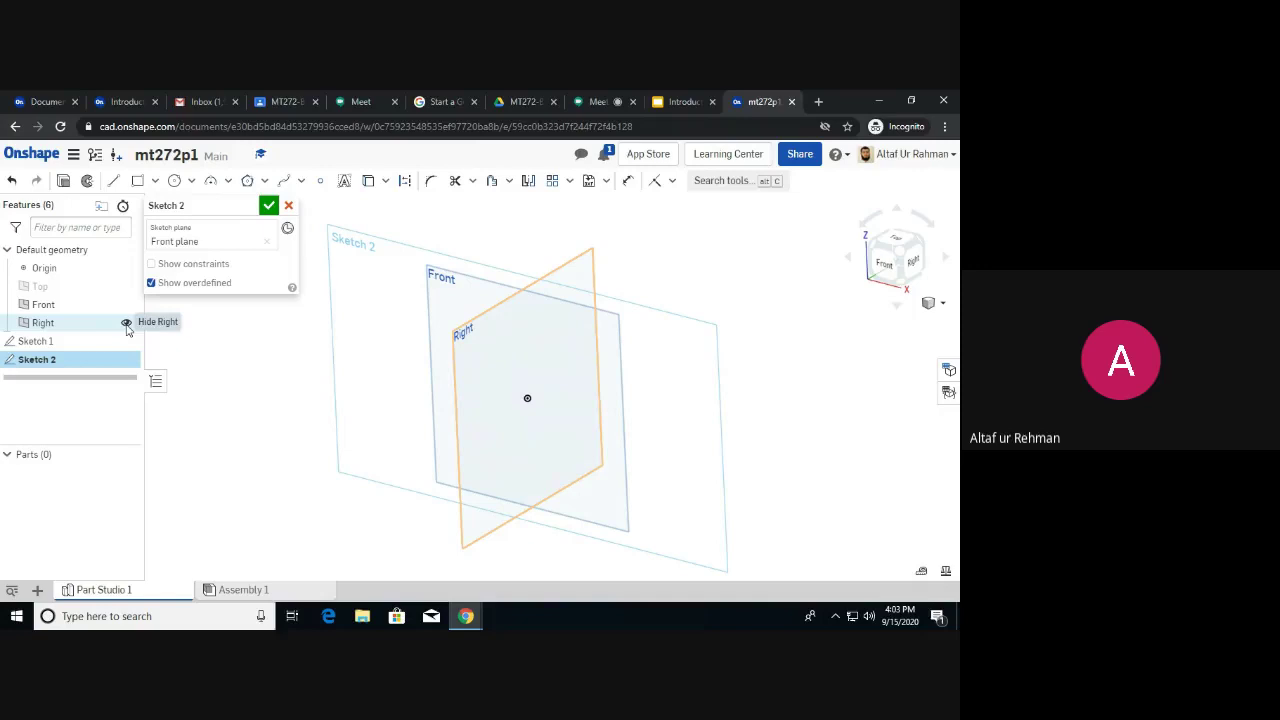
pyautogui.click(127, 325)
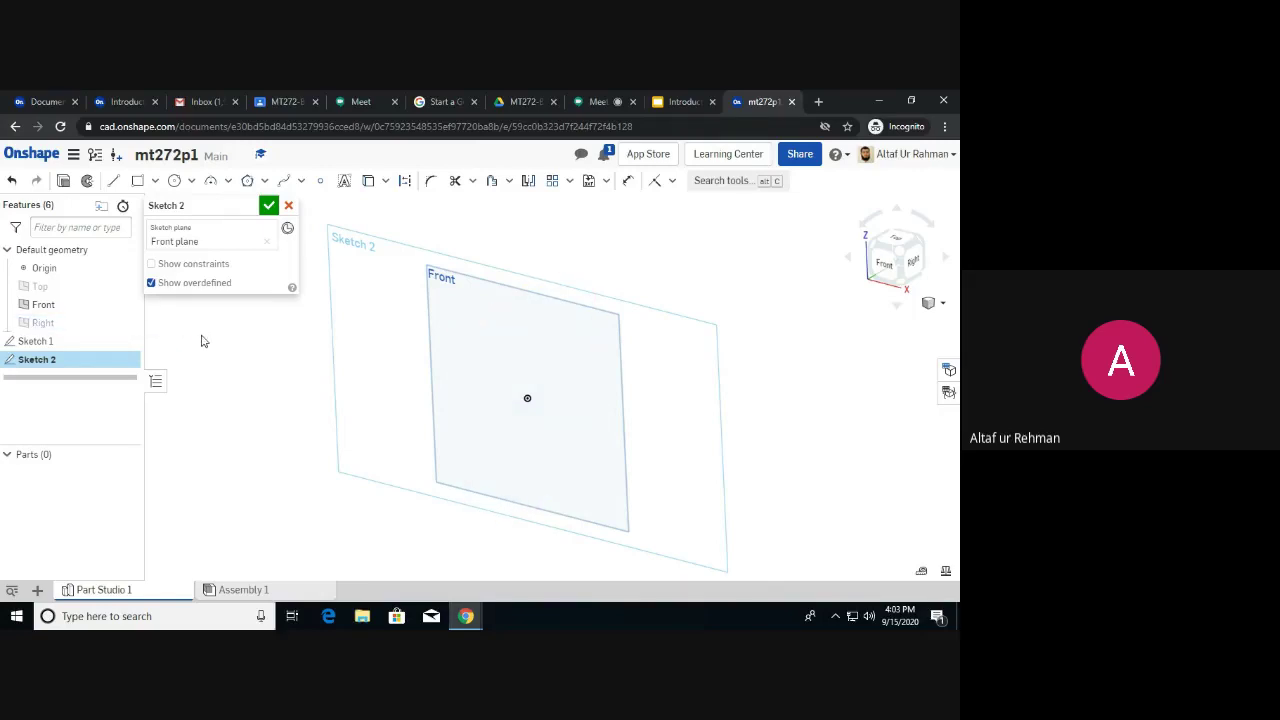
pyautogui.rightClick(397, 308)
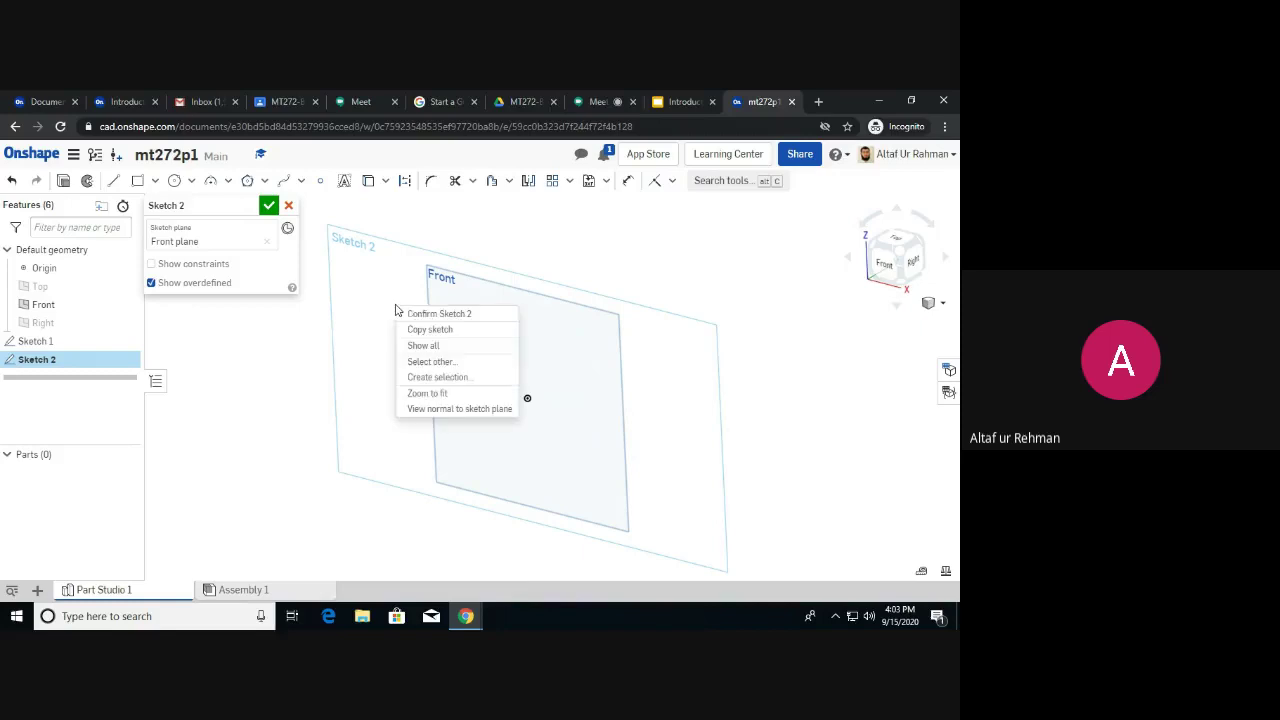
pyautogui.click(462, 410)
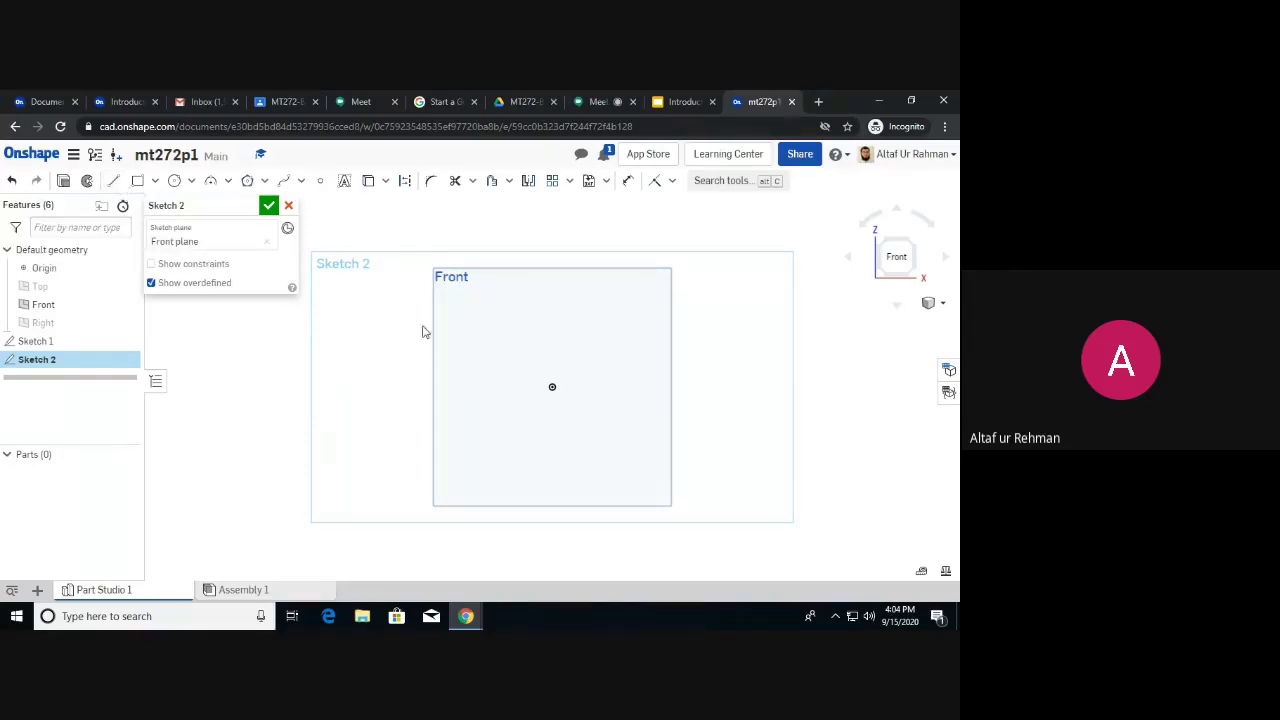
pyautogui.click(112, 188)
# Draw a zigzag chain of four connected lines, including 112.95, 112.88 and 46.65 segments.
pyautogui.click(391, 408)
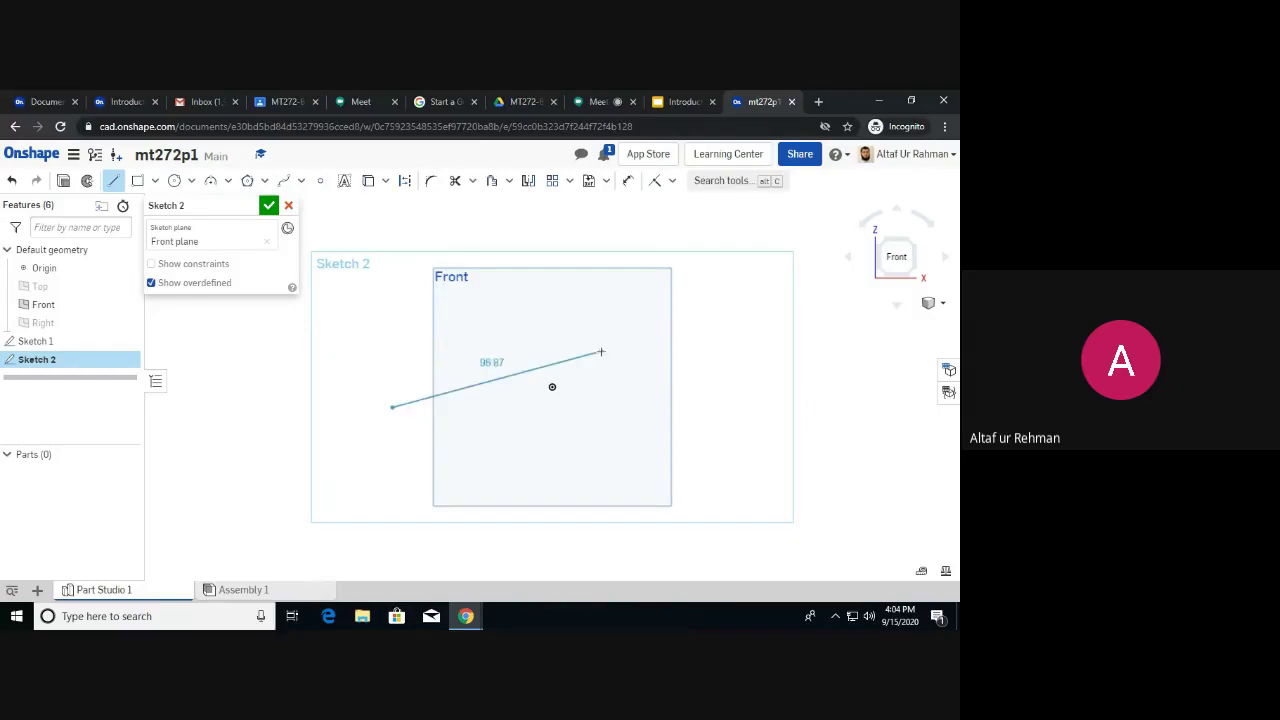
pyautogui.click(580, 304)
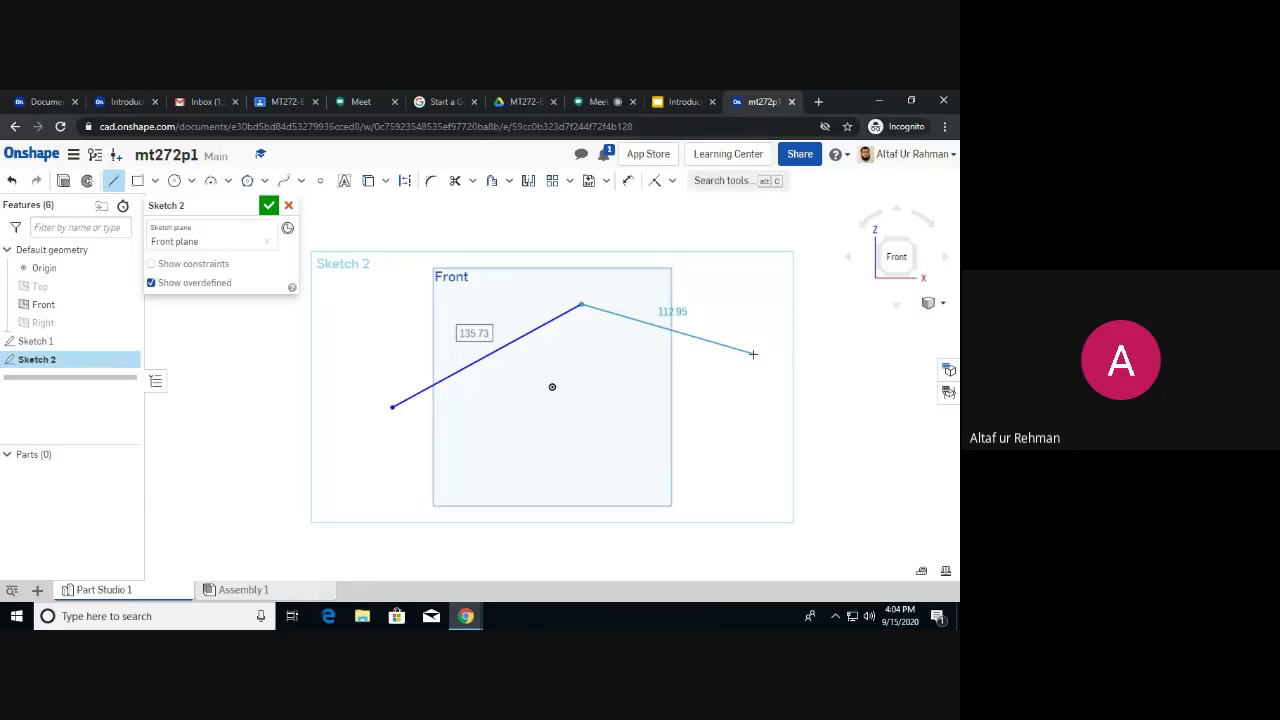
pyautogui.click(753, 354)
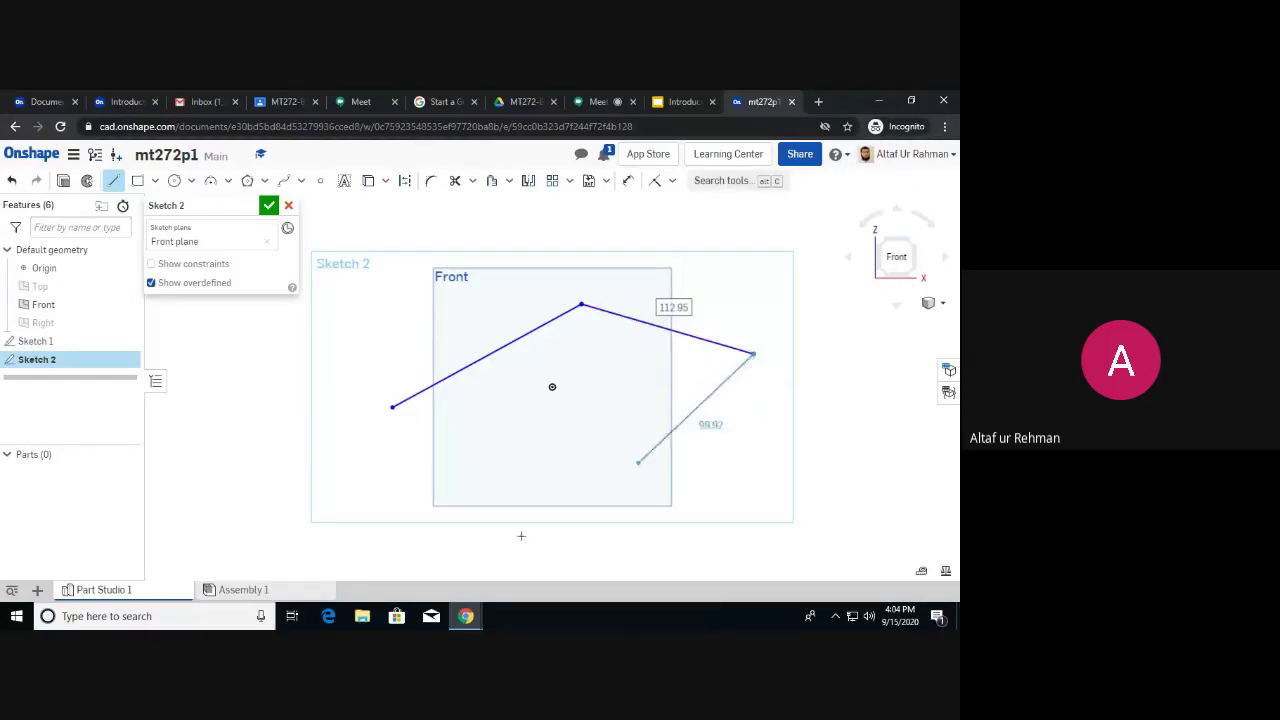
pyautogui.click(605, 455)
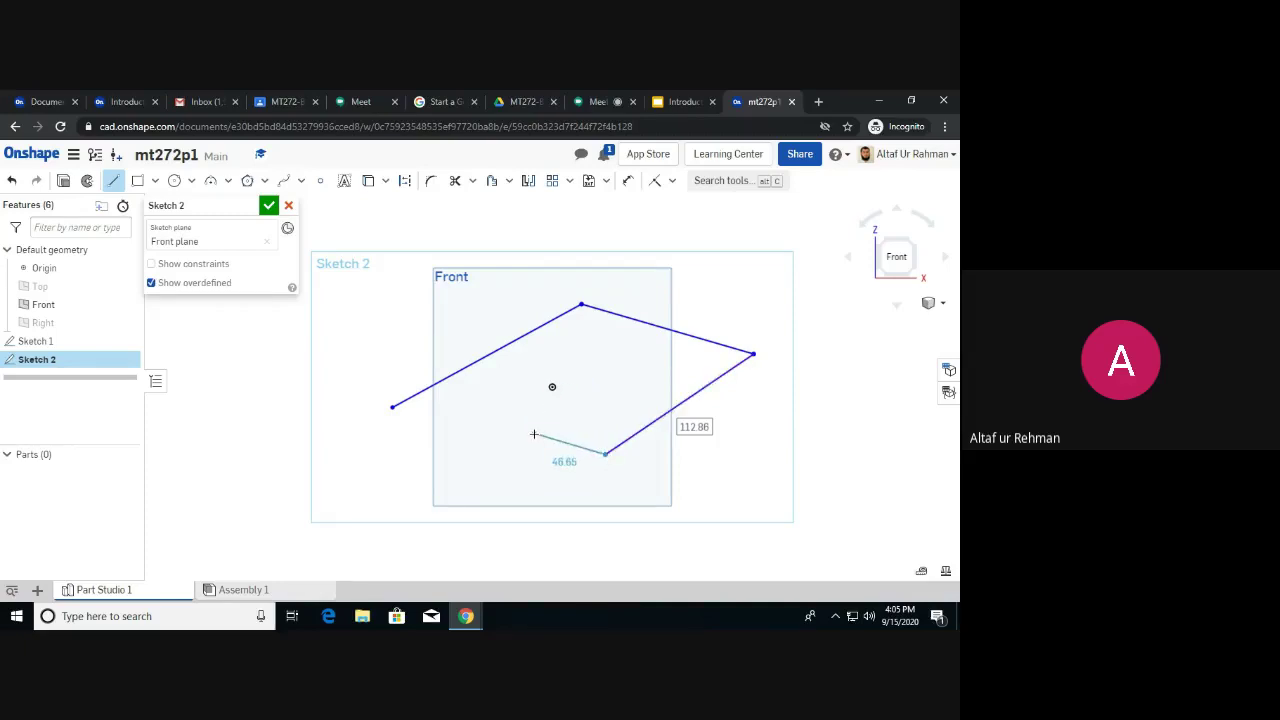
pyautogui.click(534, 434)
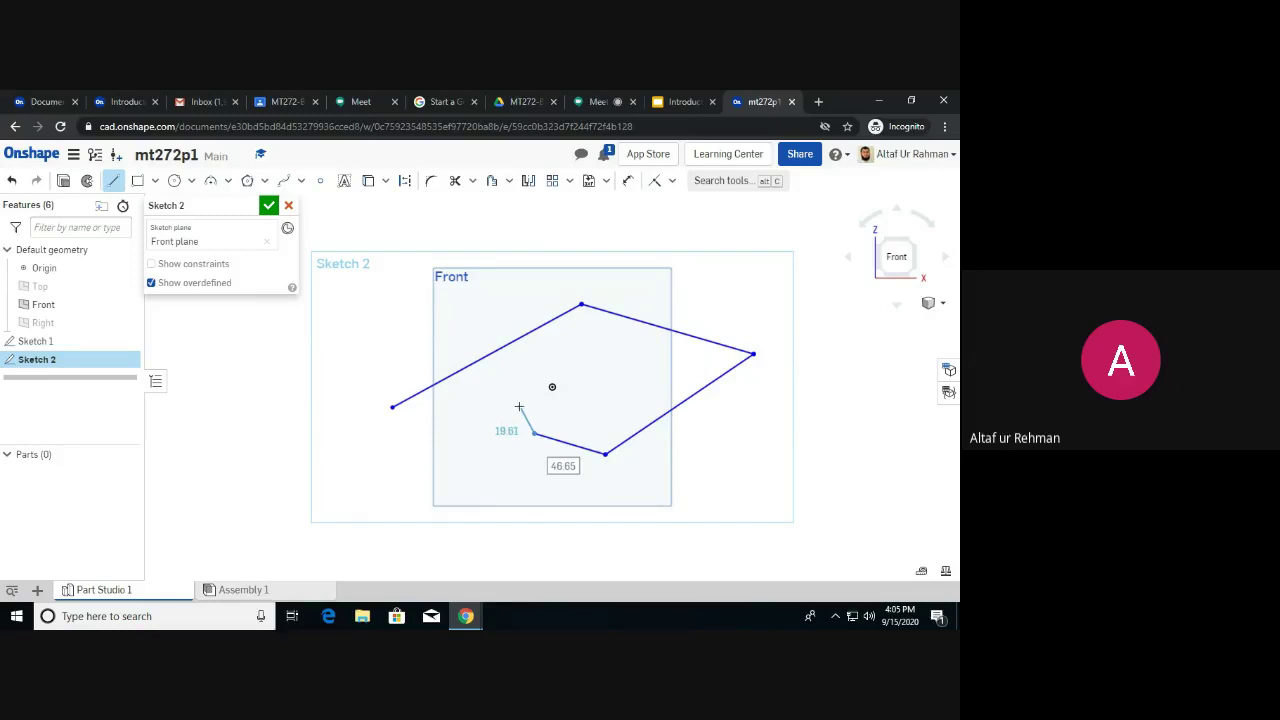
# Draw two separate lines: a sloped one at upper left and a horizontal 83.24 line lower left.
pyautogui.press('Escape')
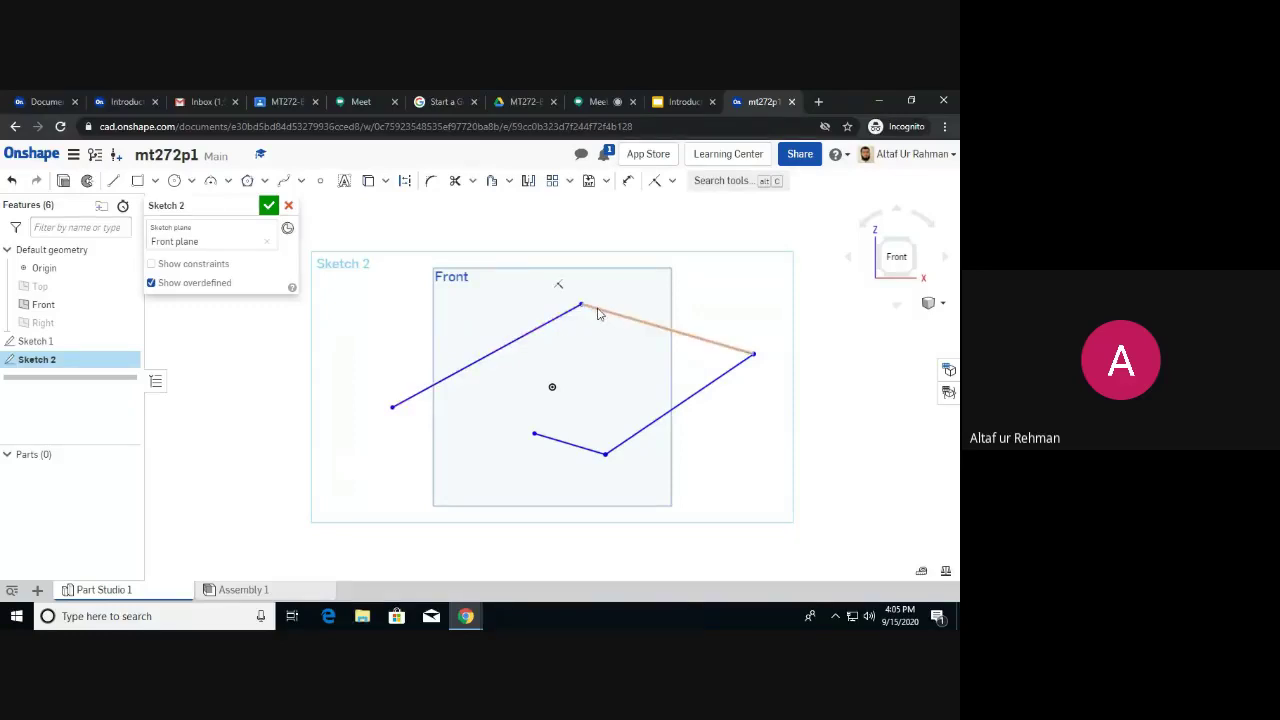
pyautogui.click(113, 180)
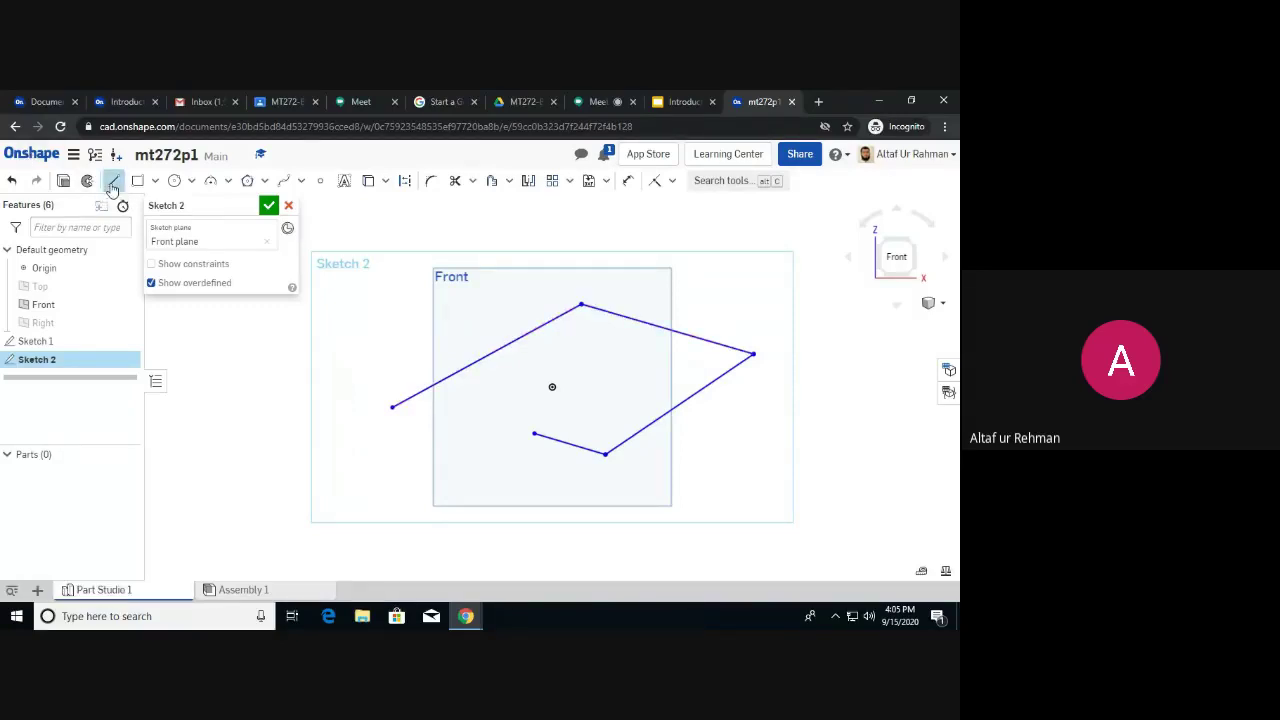
pyautogui.click(335, 348)
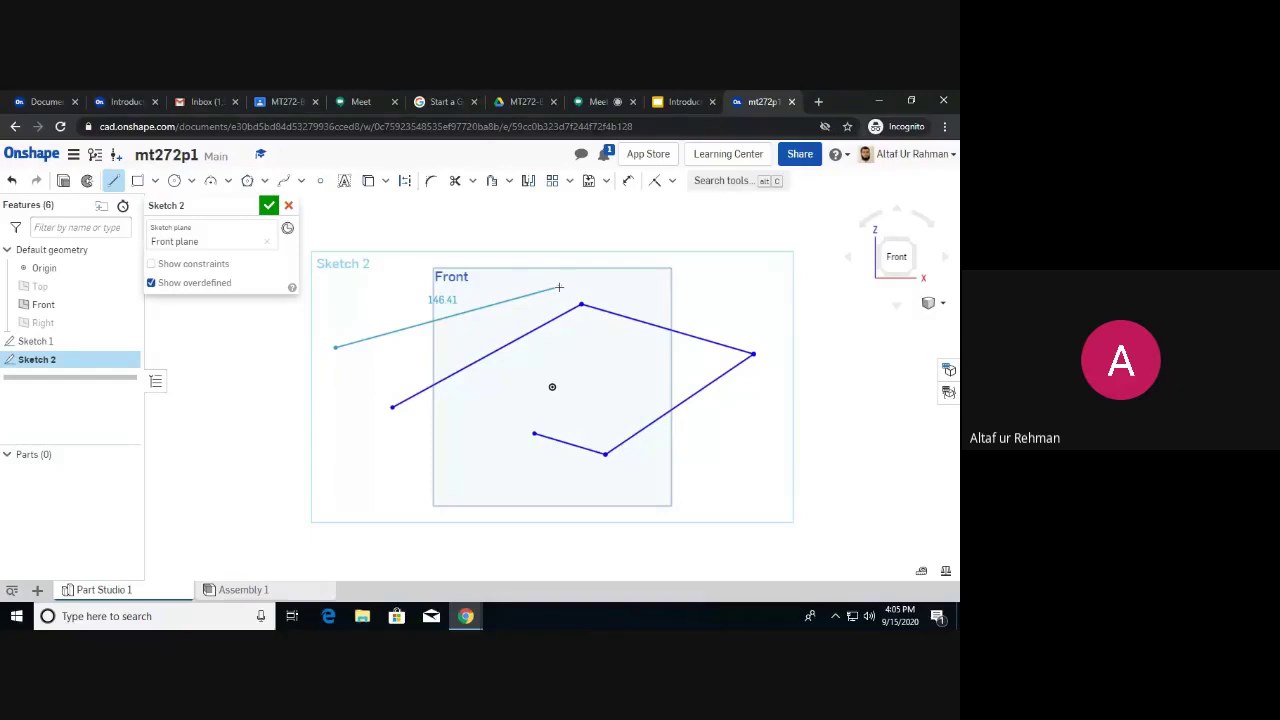
pyautogui.click(558, 277)
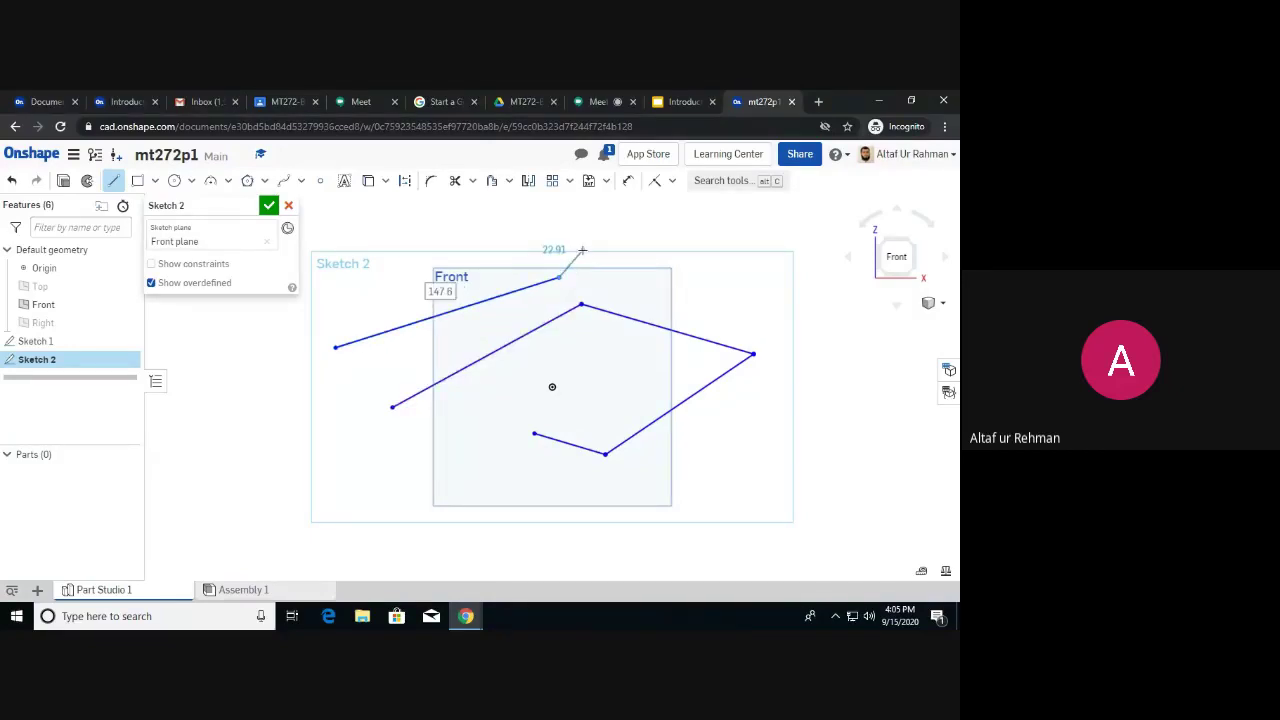
pyautogui.press('Escape')
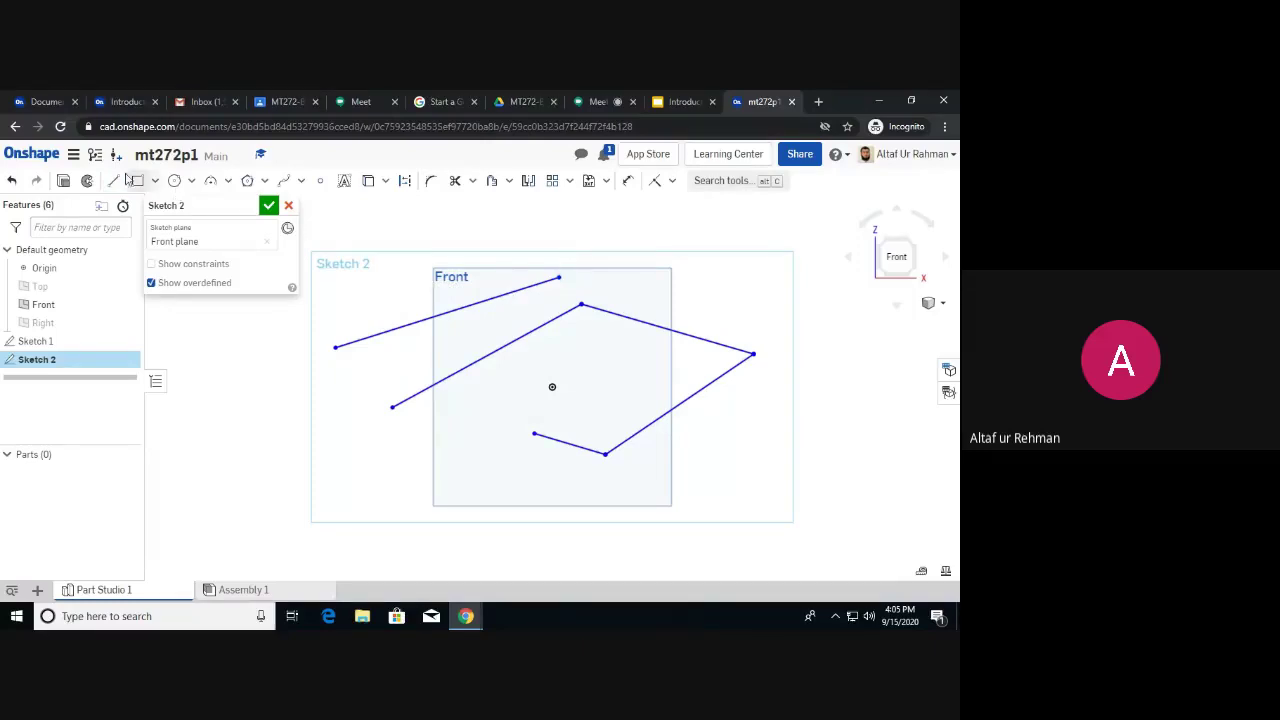
pyautogui.click(113, 180)
pyautogui.moveTo(351, 470)
pyautogui.mouseDown()
pyautogui.moveTo(460, 468)
pyautogui.moveTo(503, 486)
pyautogui.moveTo(484, 470)
pyautogui.mouseUp()
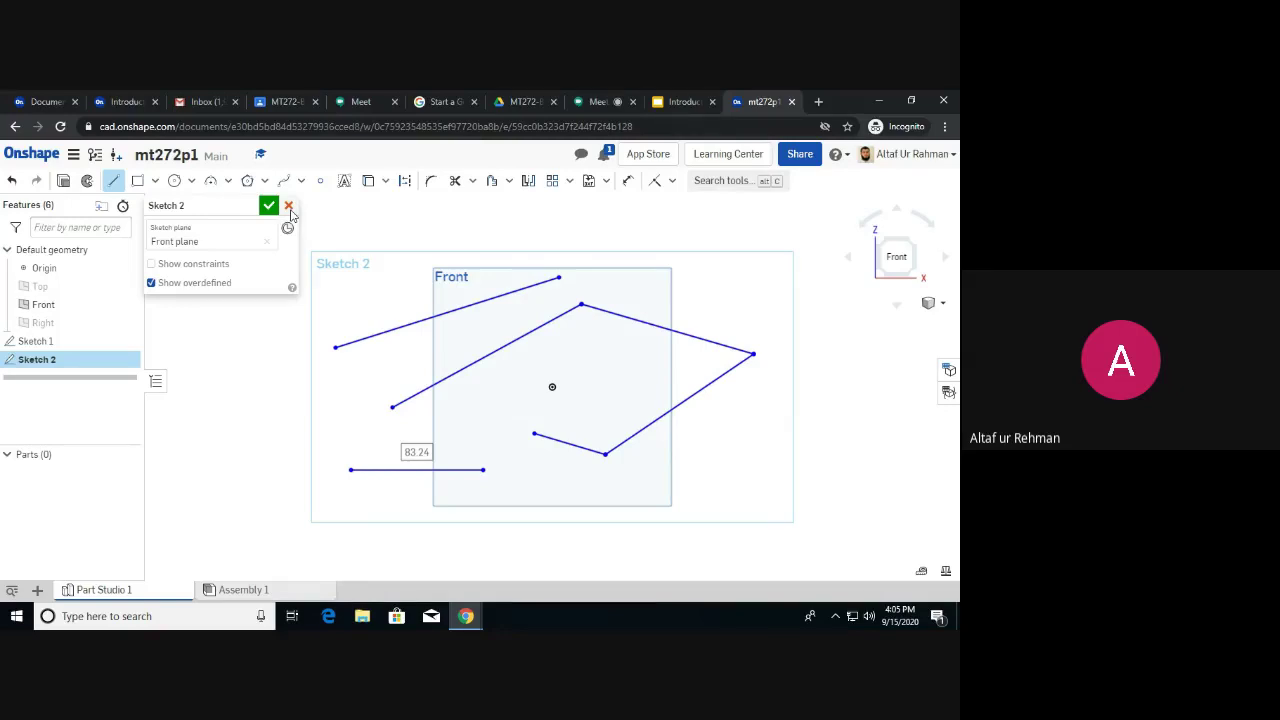
pyautogui.click(155, 182)
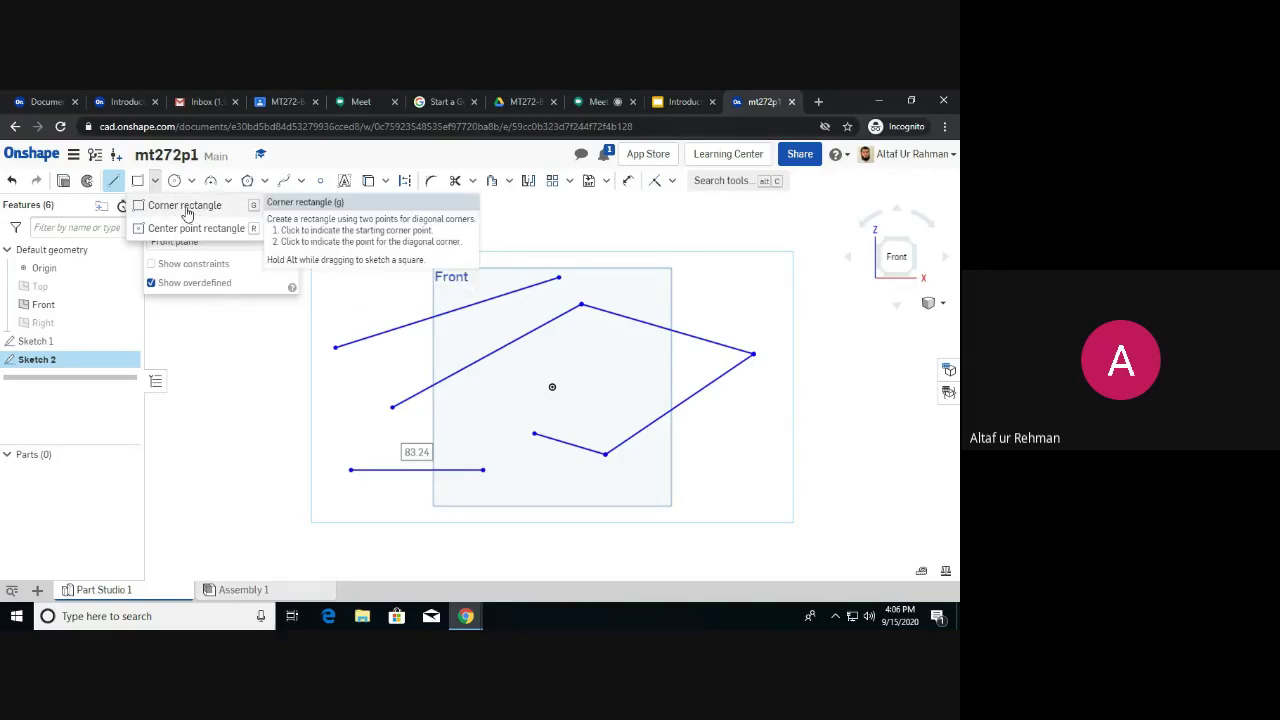
# Draw a corner rectangle from the origin and a large centre-point rectangle around the sketch.
pyautogui.click(186, 206)
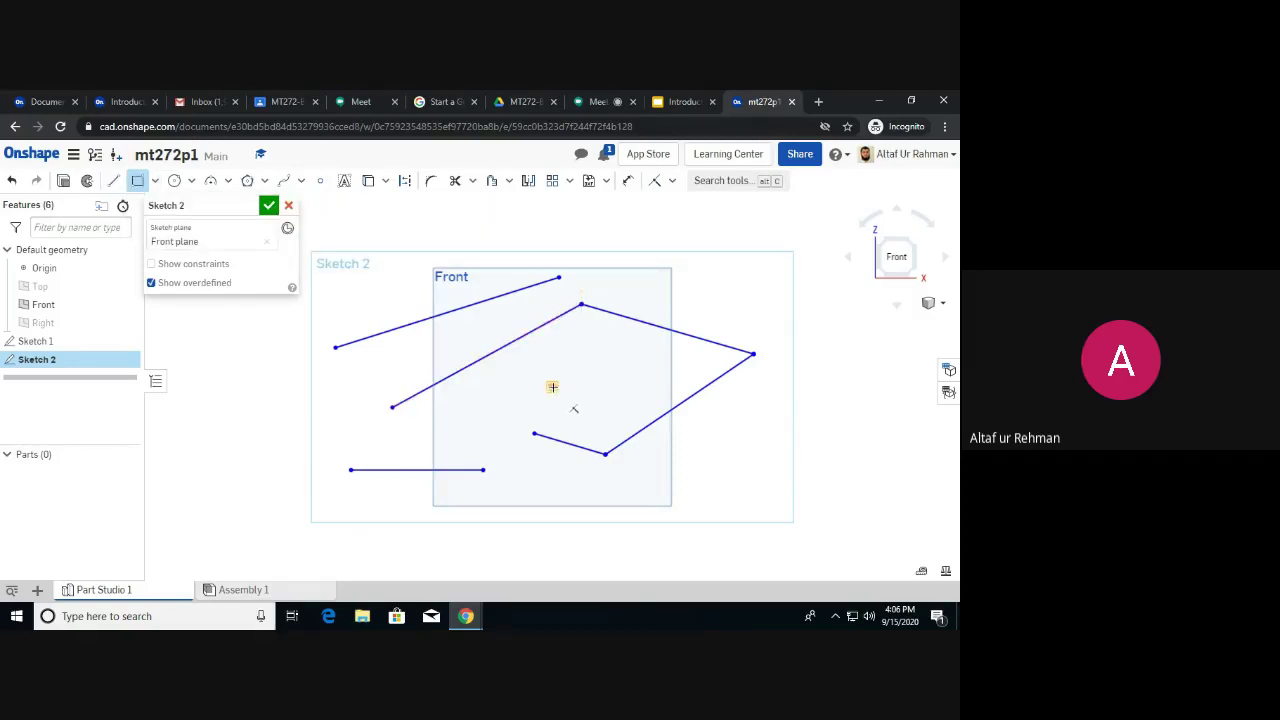
pyautogui.click(552, 387)
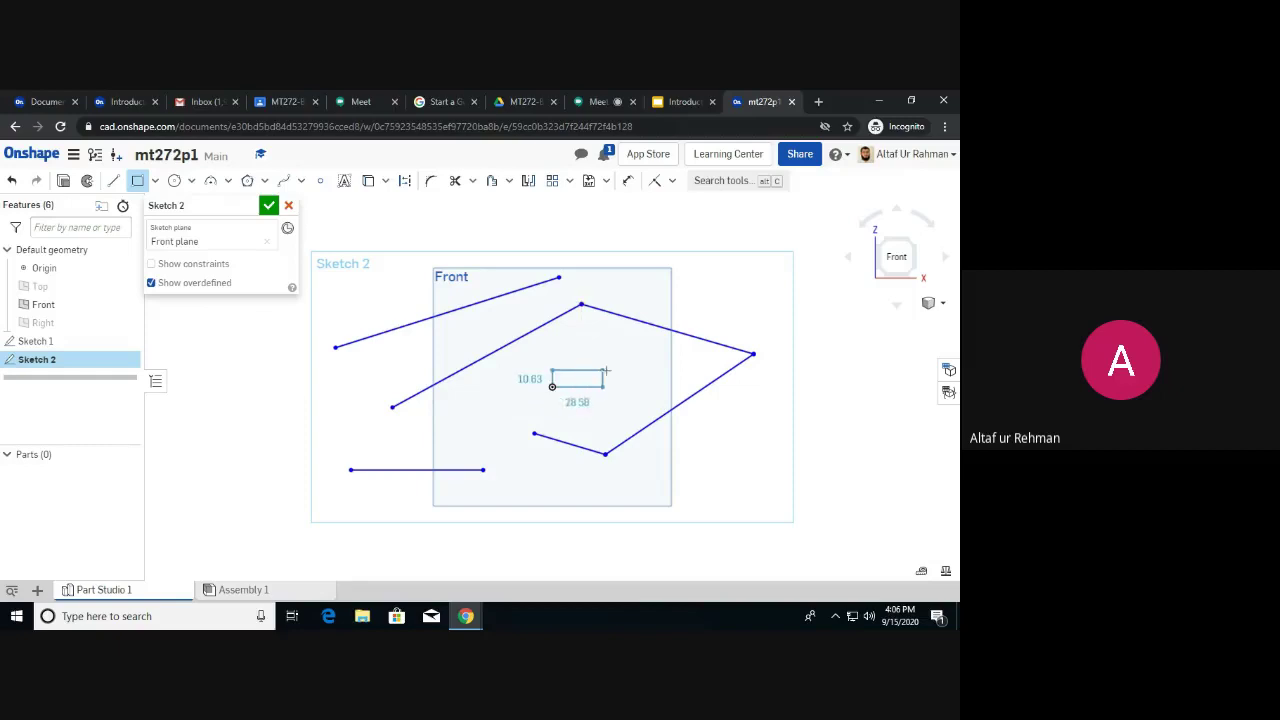
pyautogui.click(675, 317)
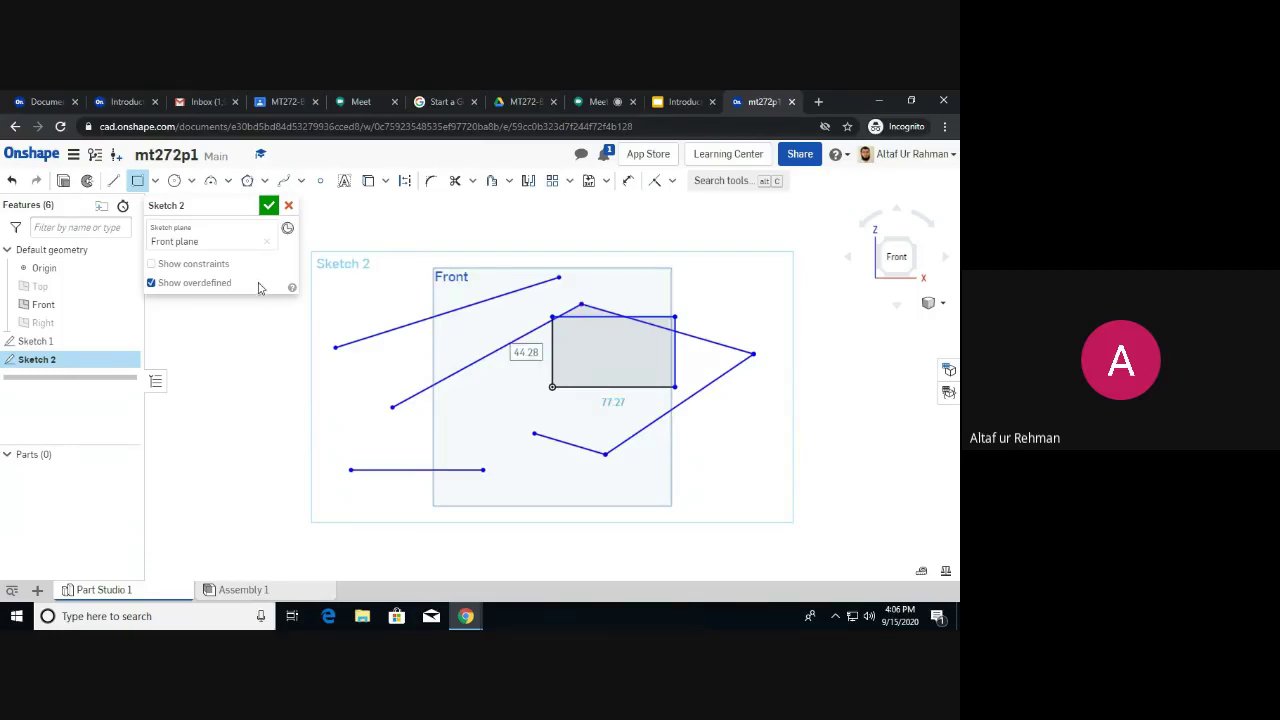
pyautogui.click(155, 180)
pyautogui.click(181, 228)
pyautogui.click(552, 386)
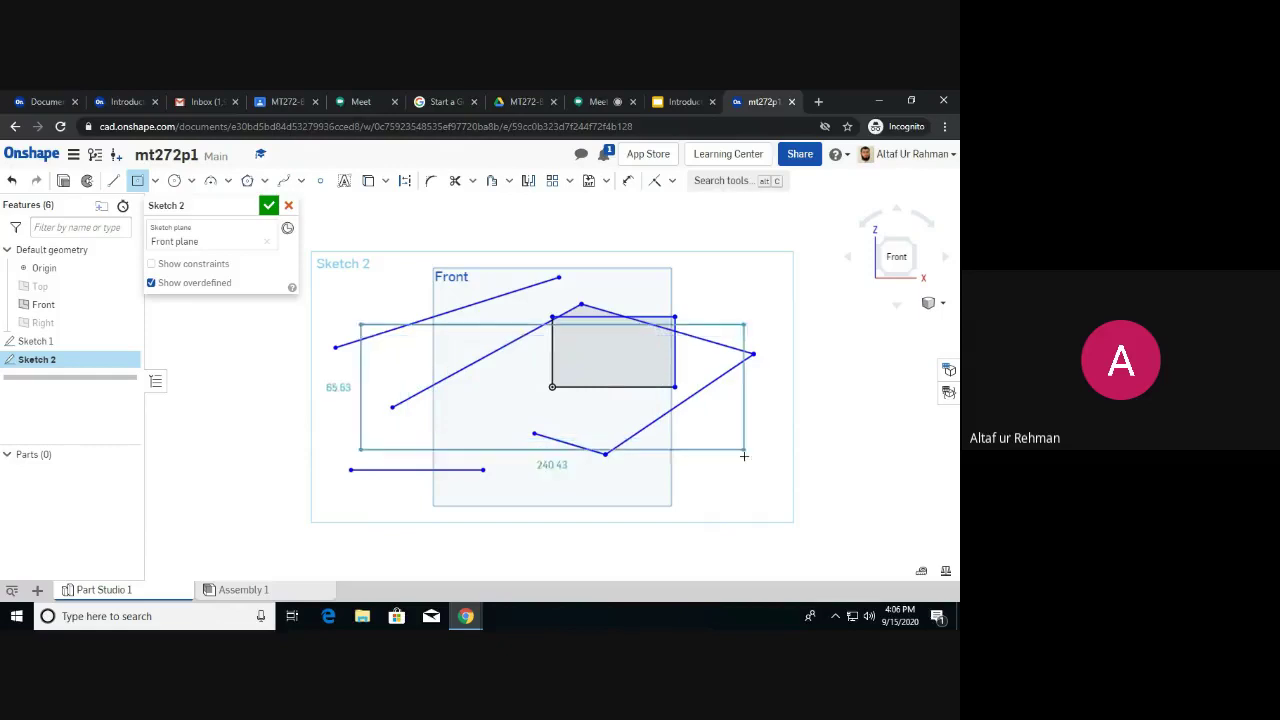
pyautogui.click(787, 510)
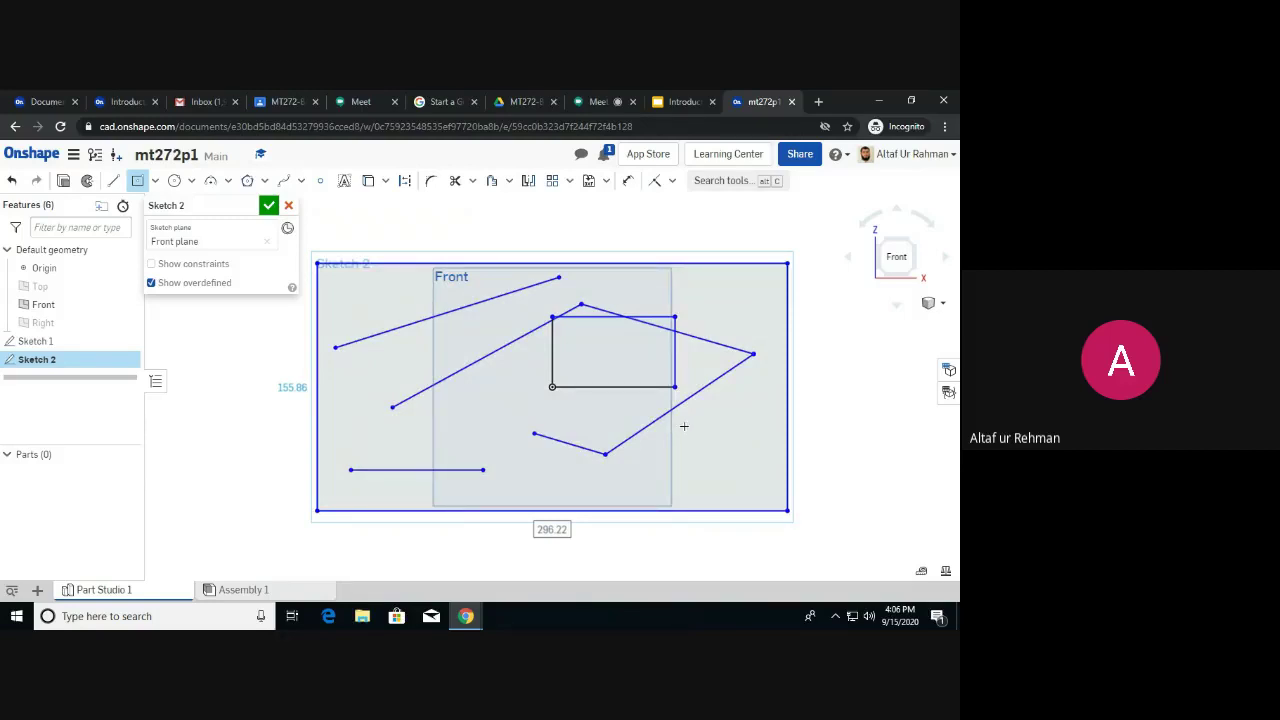
# Undo the recently drawn entities, leaving Sketch 2 empty on the Front plane.
pyautogui.press('Escape')
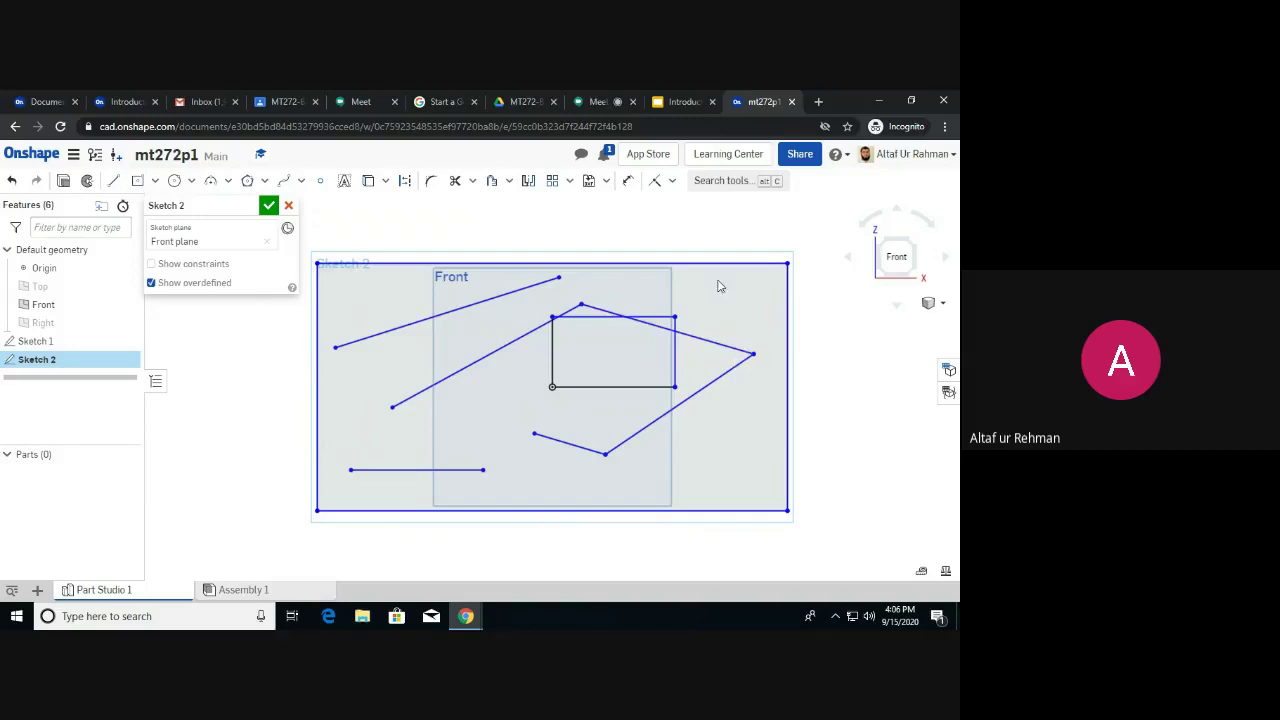
pyautogui.hotkey('ctrl', 'z')
pyautogui.hotkey('ctrl', 'z')
pyautogui.hotkey('ctrl', 'z')
pyautogui.hotkey('ctrl', 'z')
pyautogui.hotkey('ctrl', 'z')
pyautogui.hotkey('ctrl', 'z')
pyautogui.hotkey('ctrl', 'z')
pyautogui.hotkey('ctrl', 'z')
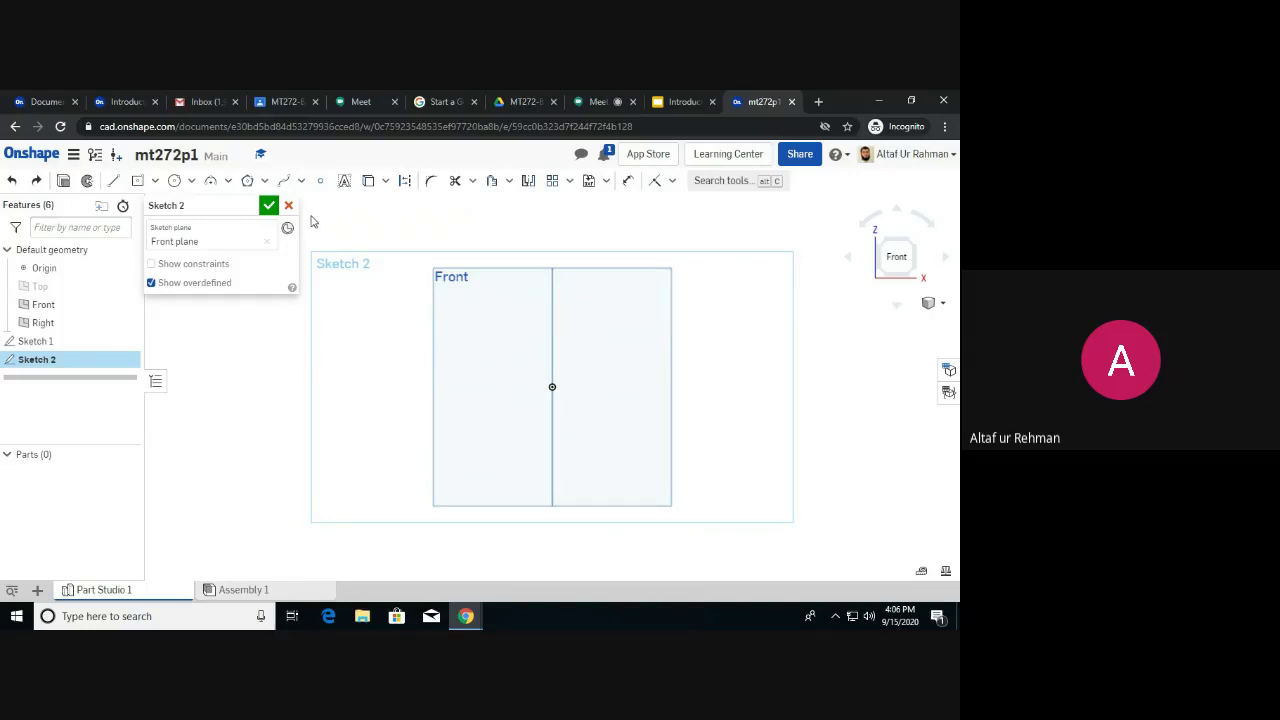
pyautogui.hotkey('ctrl', 'z')
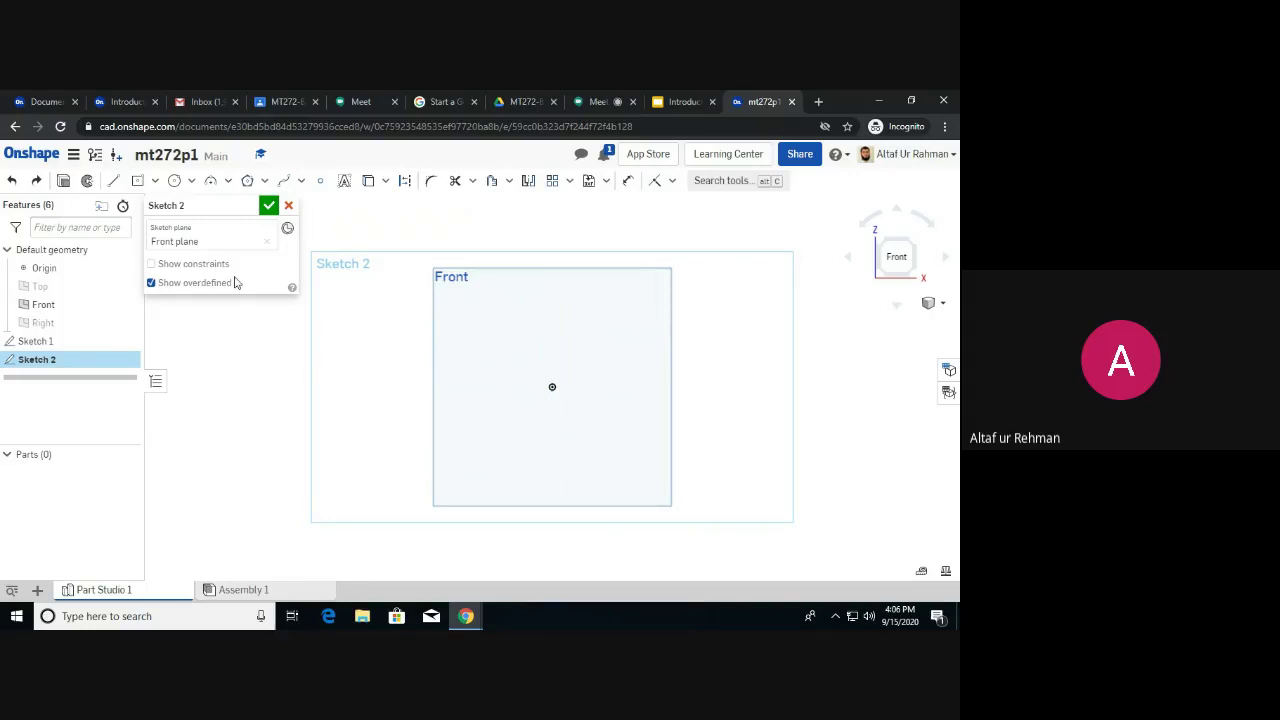
# Draw a Ø86.09 centre-point circle centred on the origin.
pyautogui.click(155, 182)
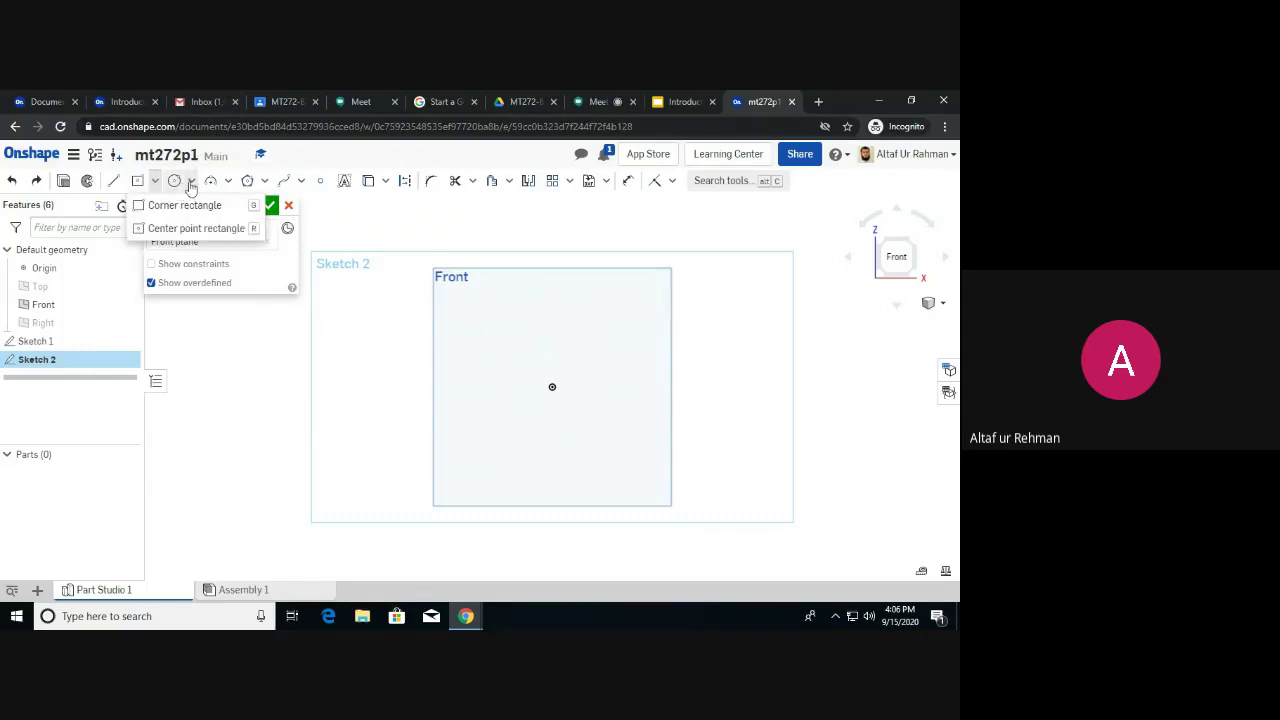
pyautogui.click(188, 182)
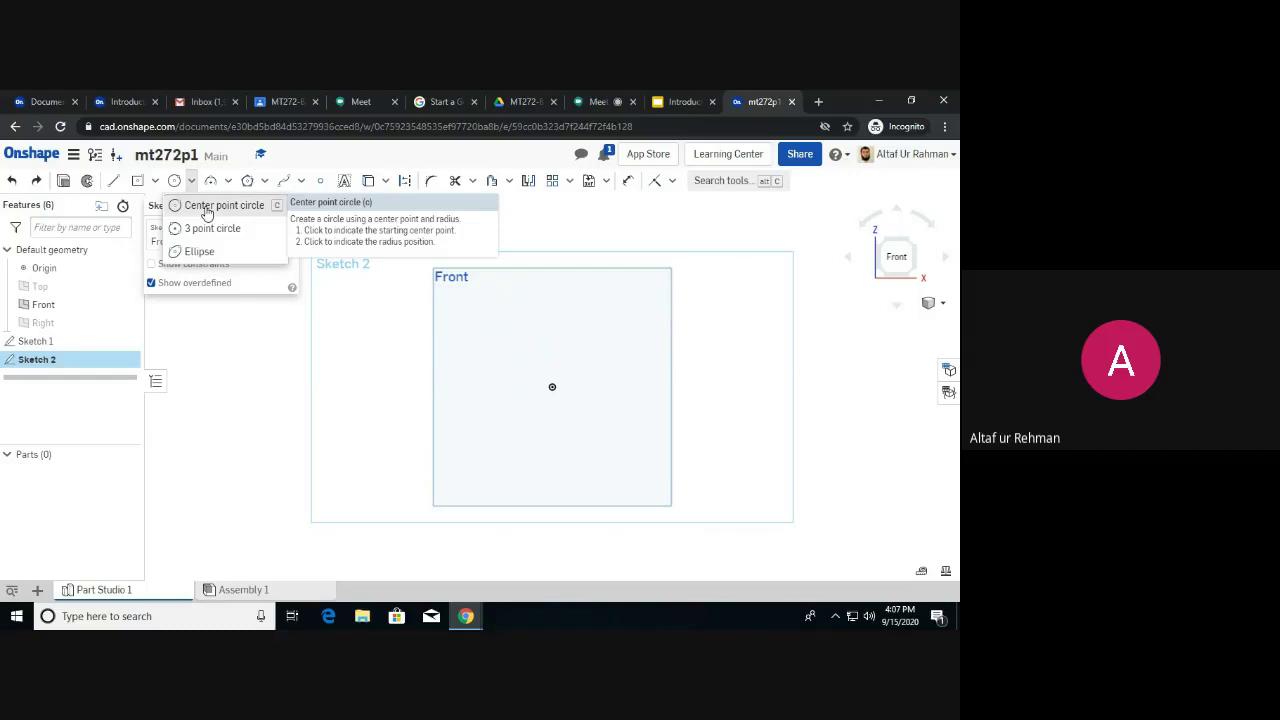
pyautogui.click(207, 210)
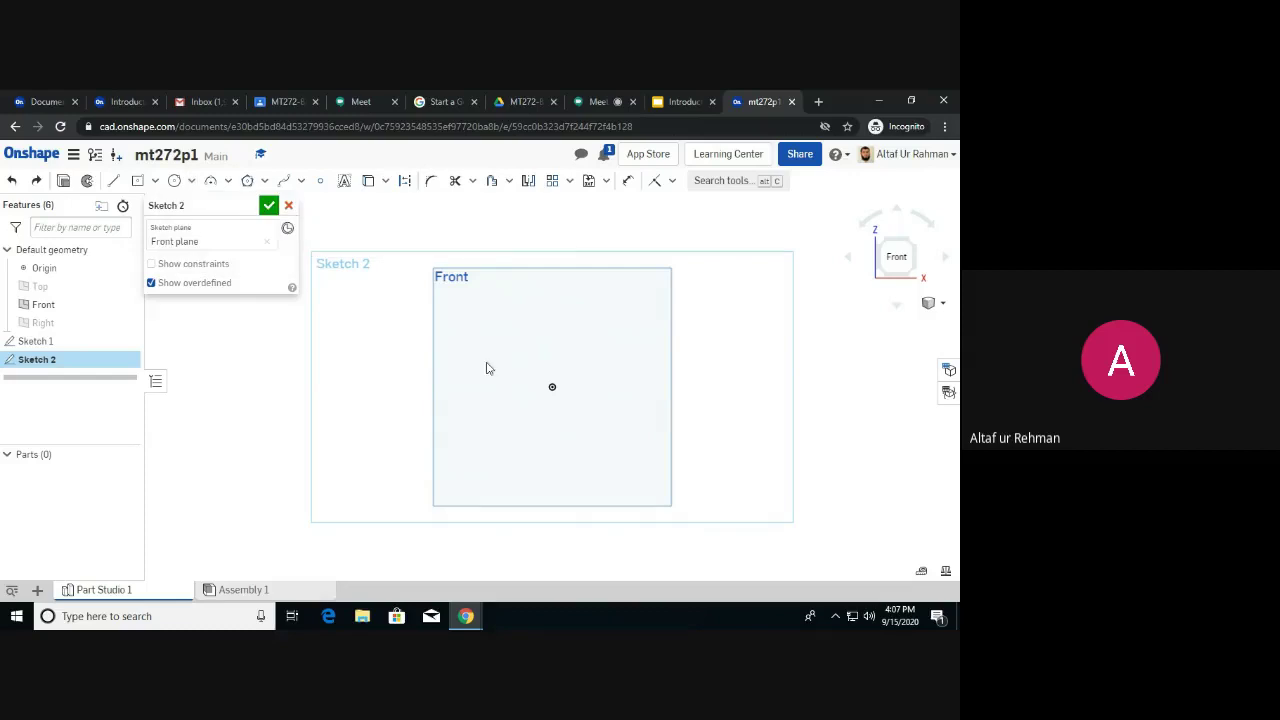
pyautogui.click(174, 180)
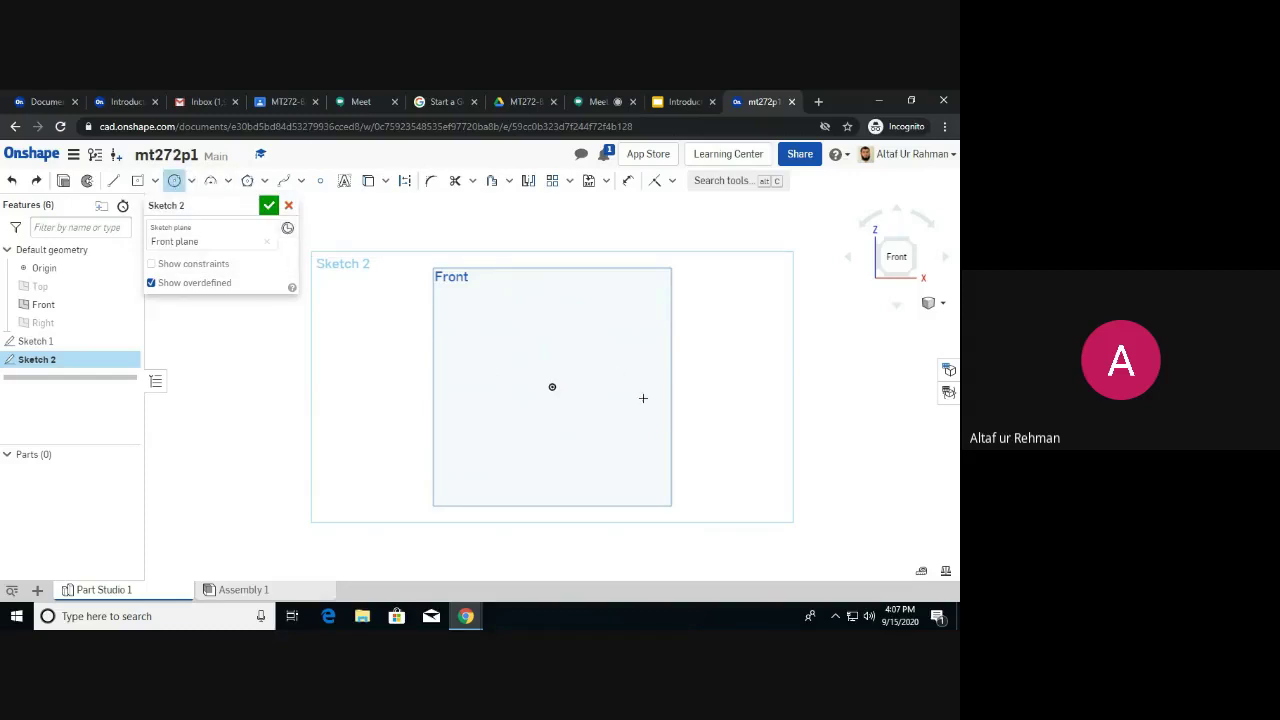
pyautogui.click(552, 387)
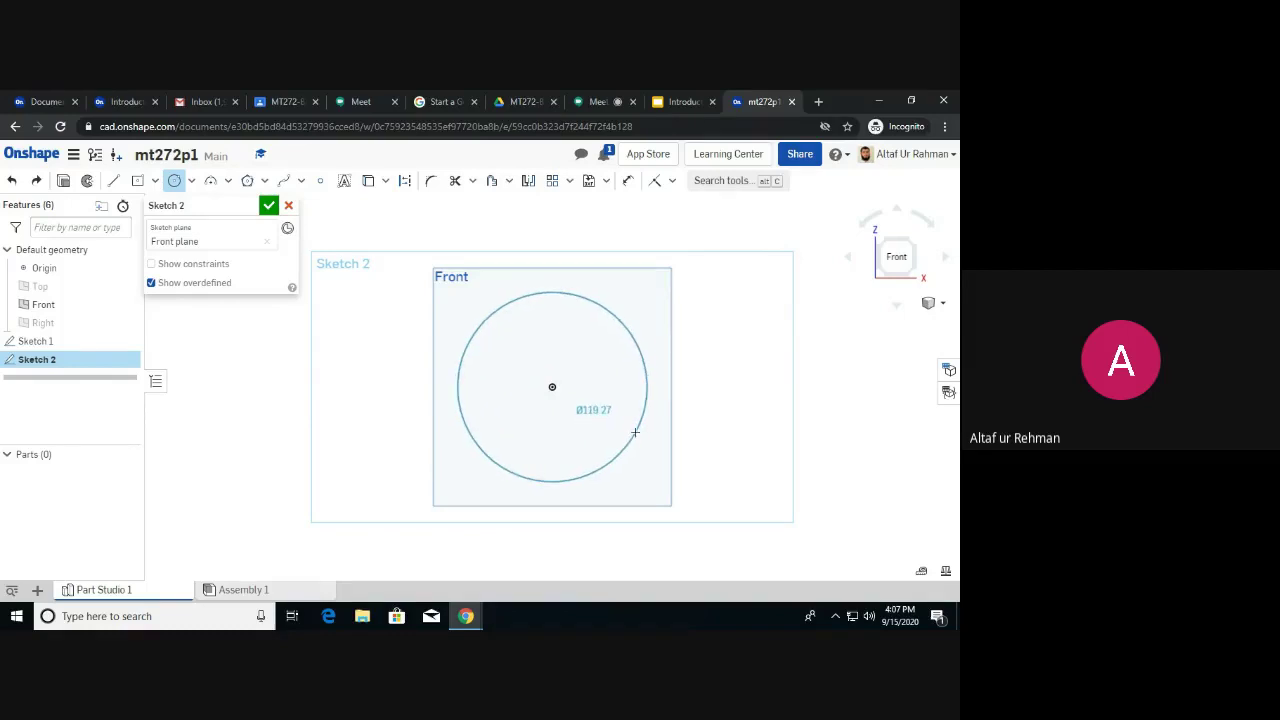
pyautogui.click(609, 350)
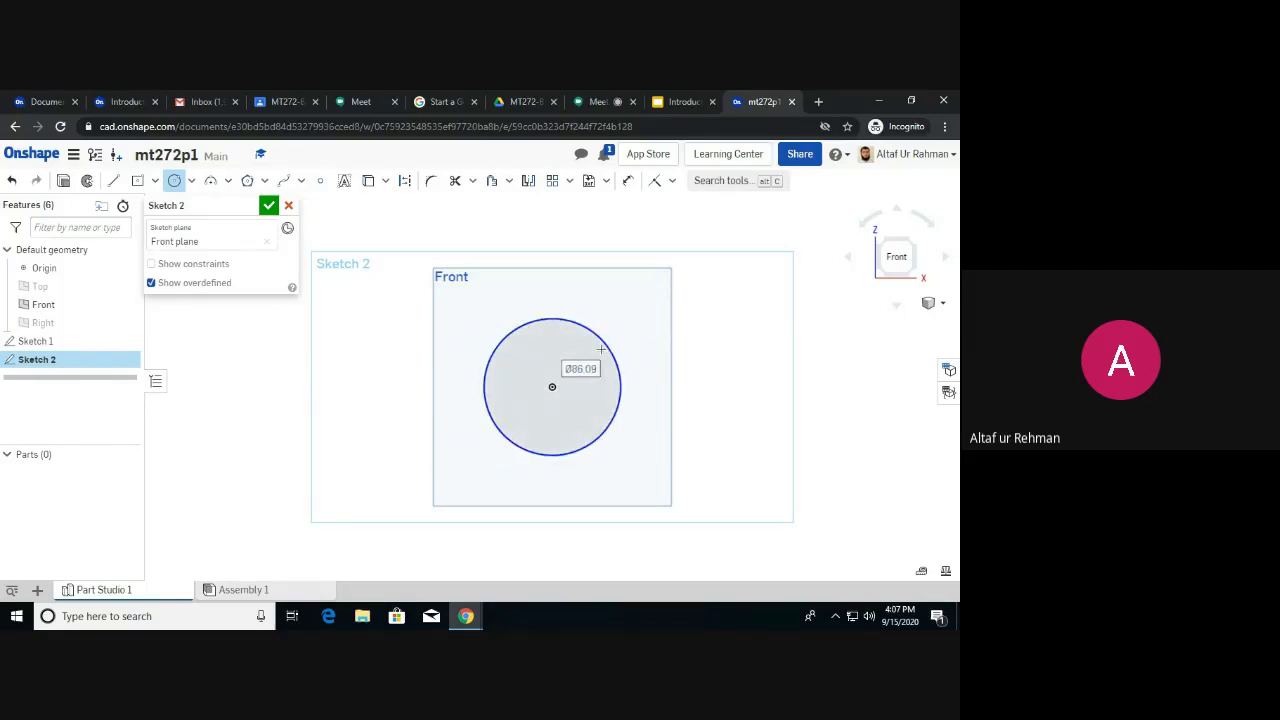
# Draw a smaller three-point circle to the left of the large circle.
pyautogui.click(192, 182)
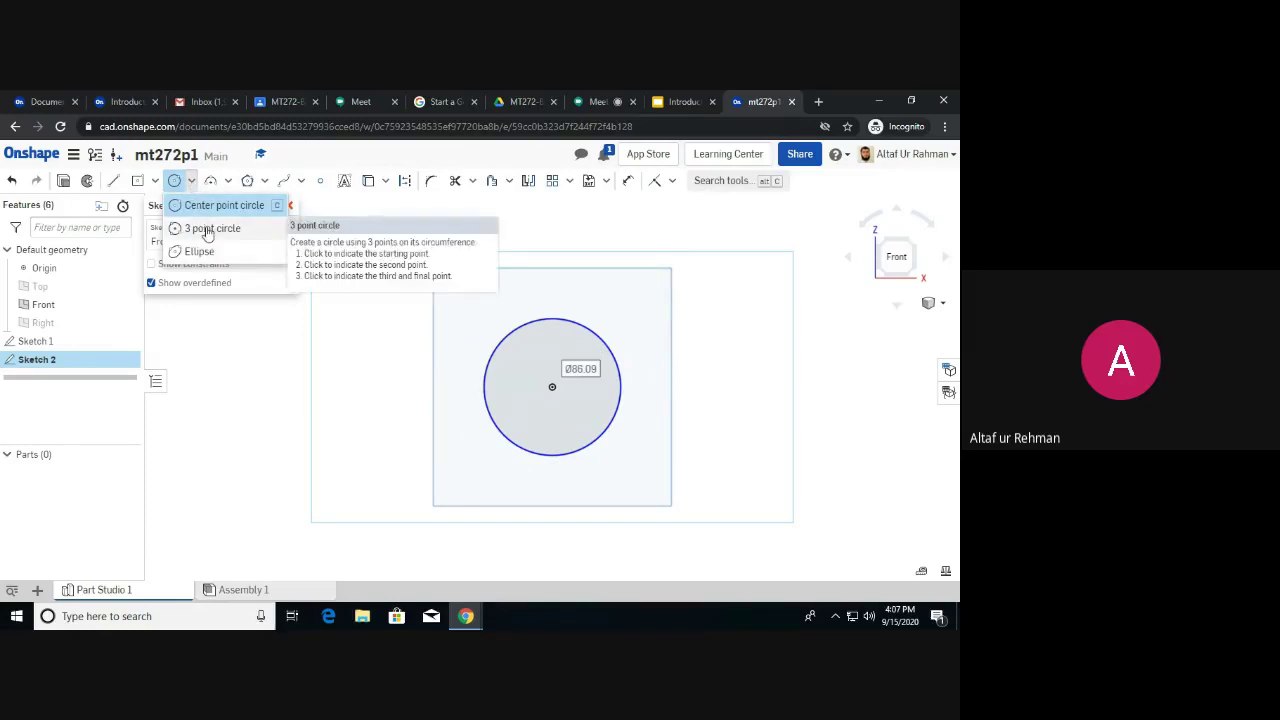
pyautogui.click(207, 232)
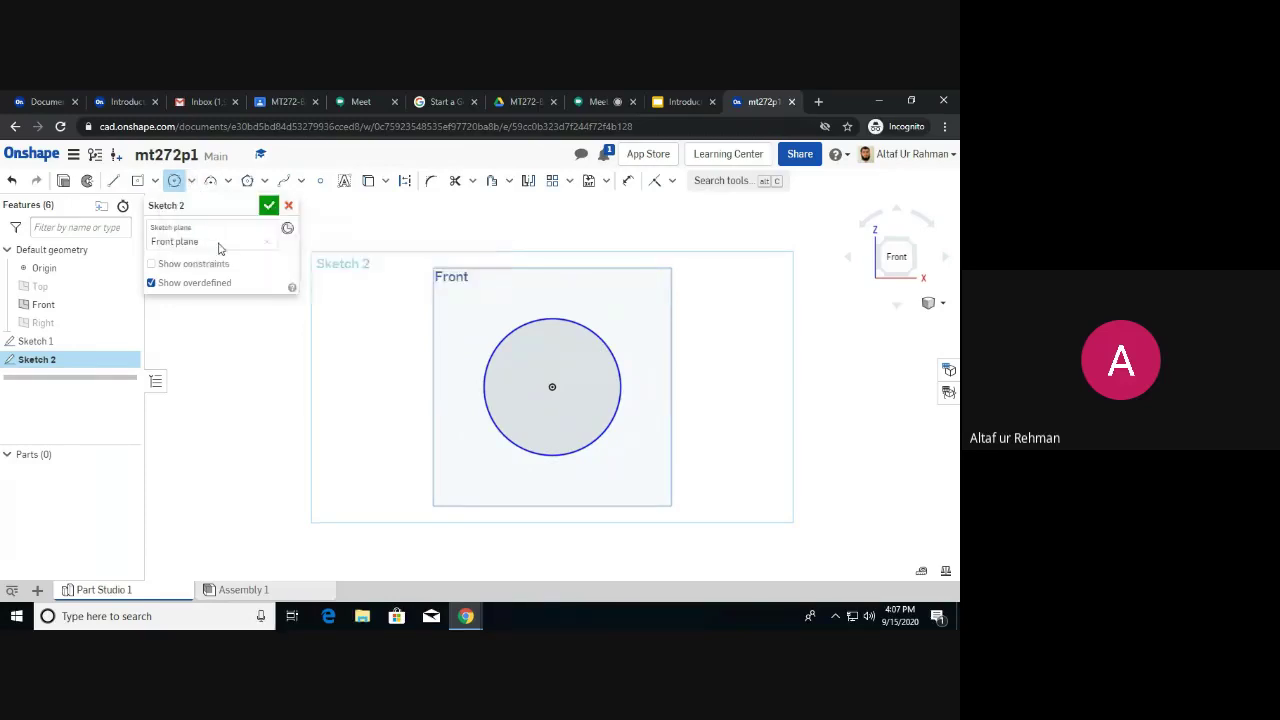
pyautogui.click(327, 347)
pyautogui.click(372, 402)
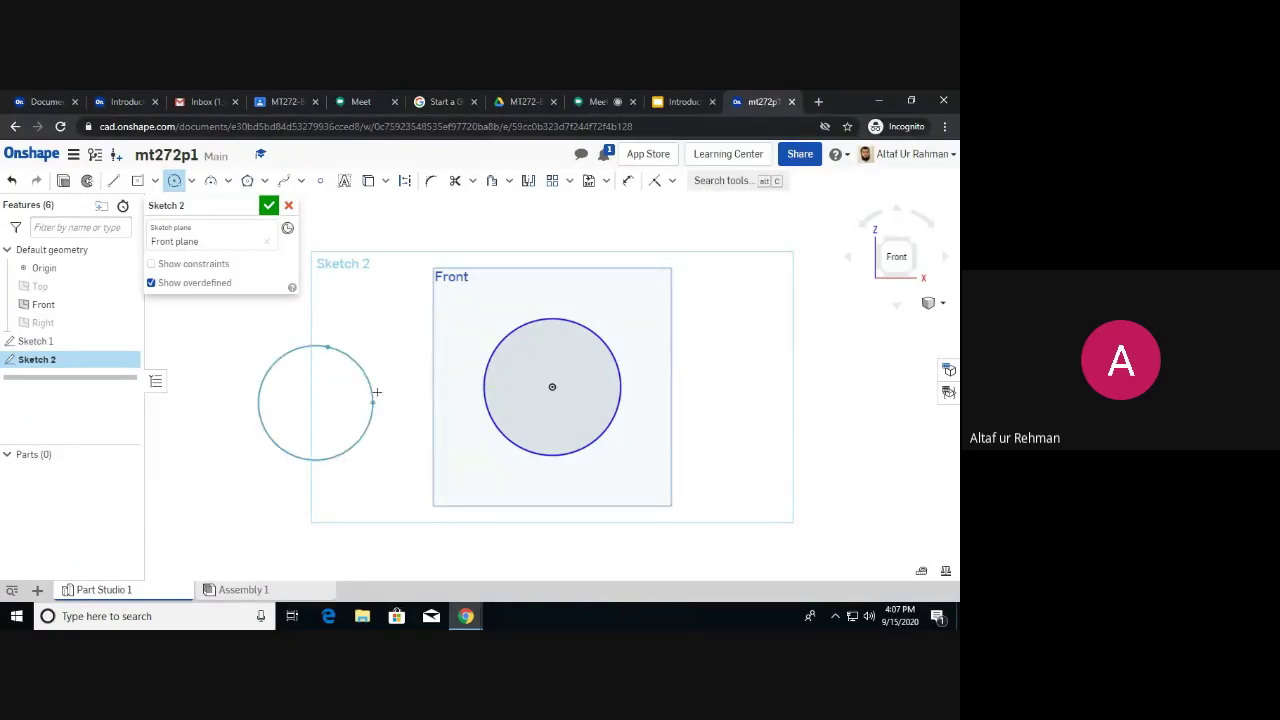
pyautogui.click(407, 325)
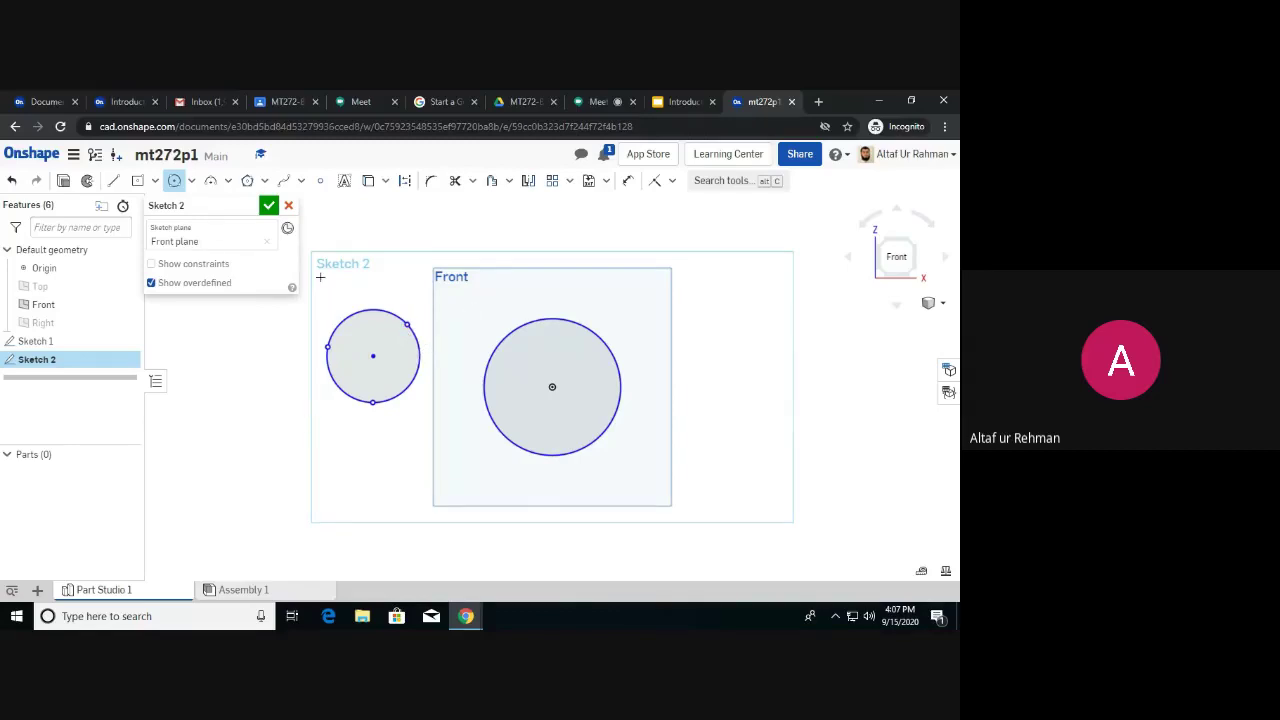
# Draw a three-point arc below the small left circle.
pyautogui.click(228, 182)
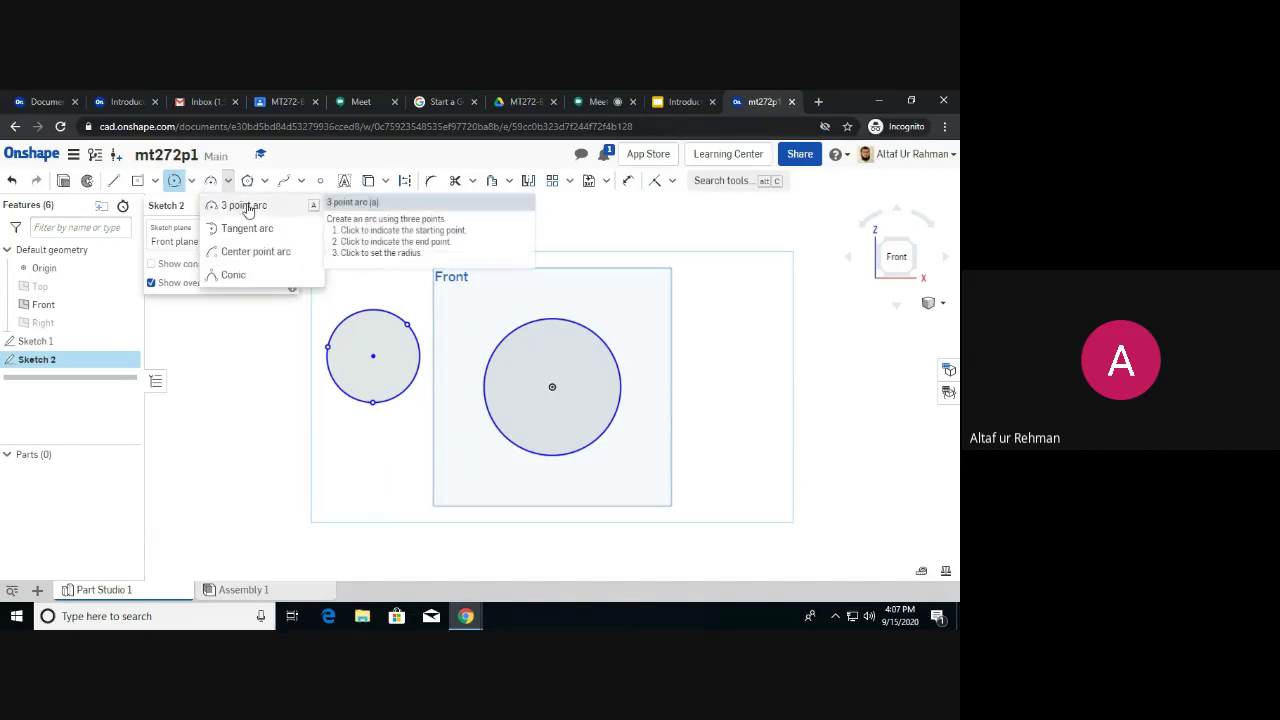
pyautogui.click(245, 206)
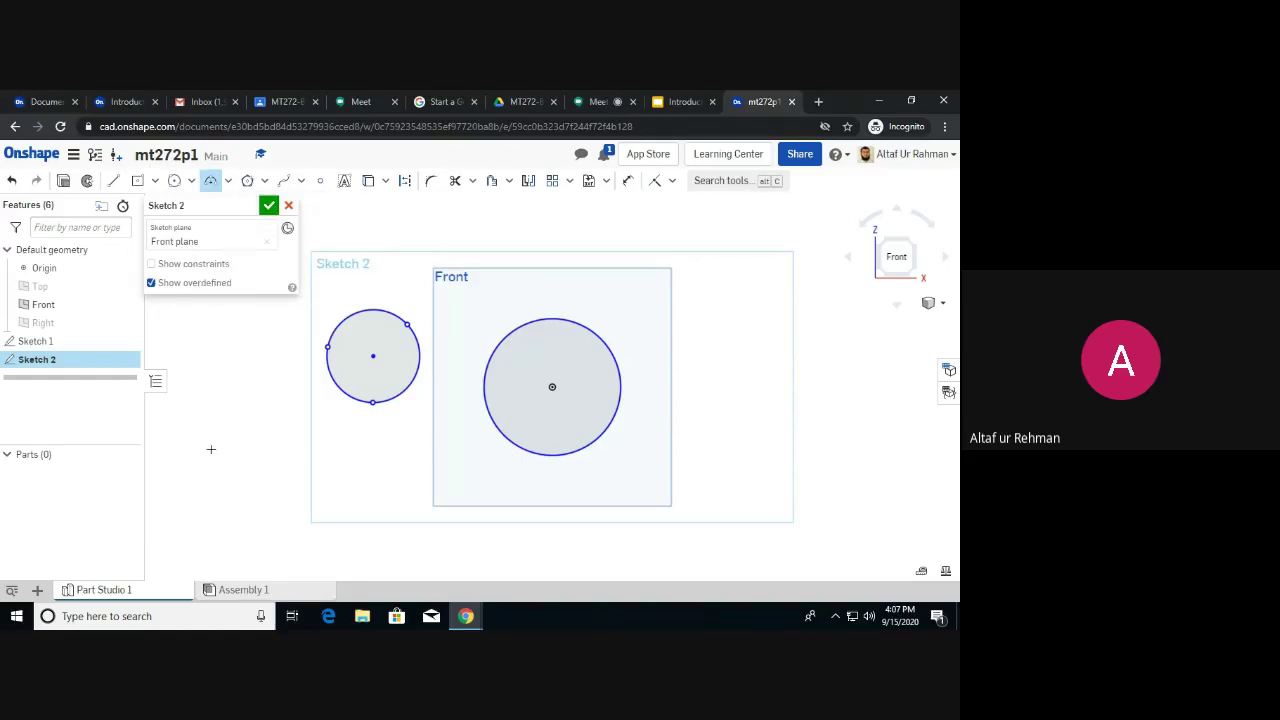
pyautogui.click(272, 479)
pyautogui.click(395, 478)
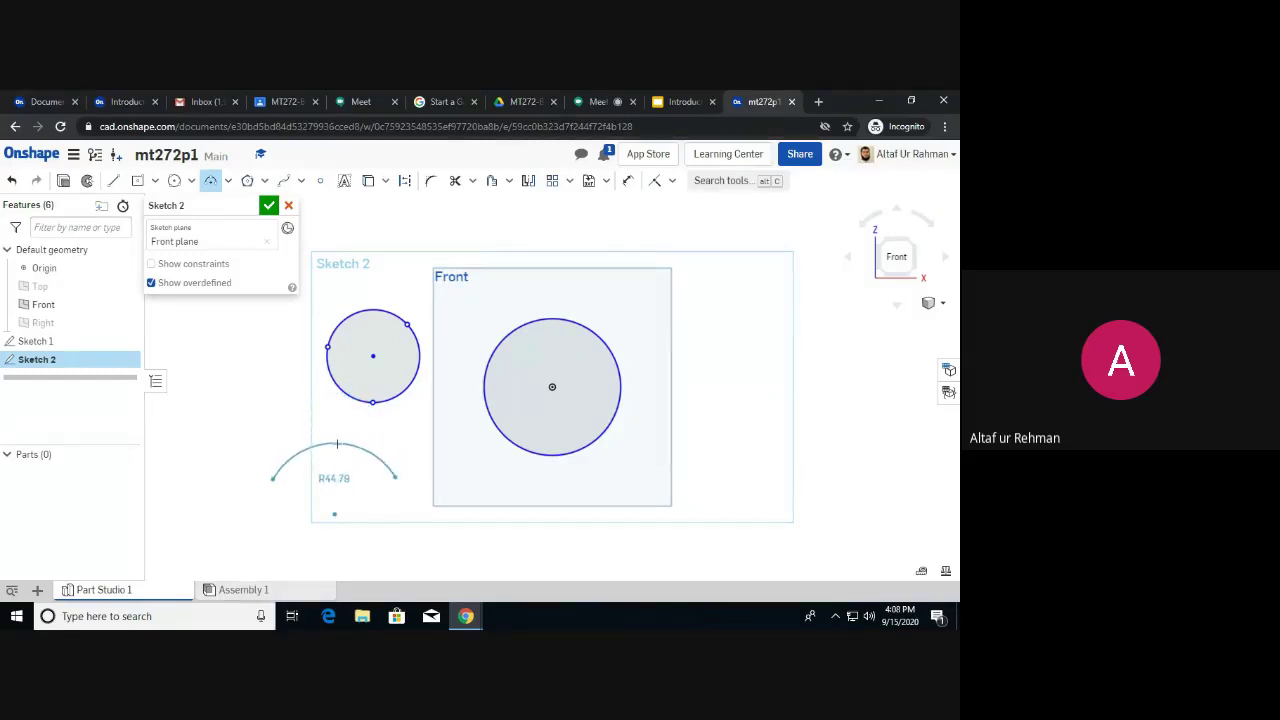
pyautogui.click(337, 443)
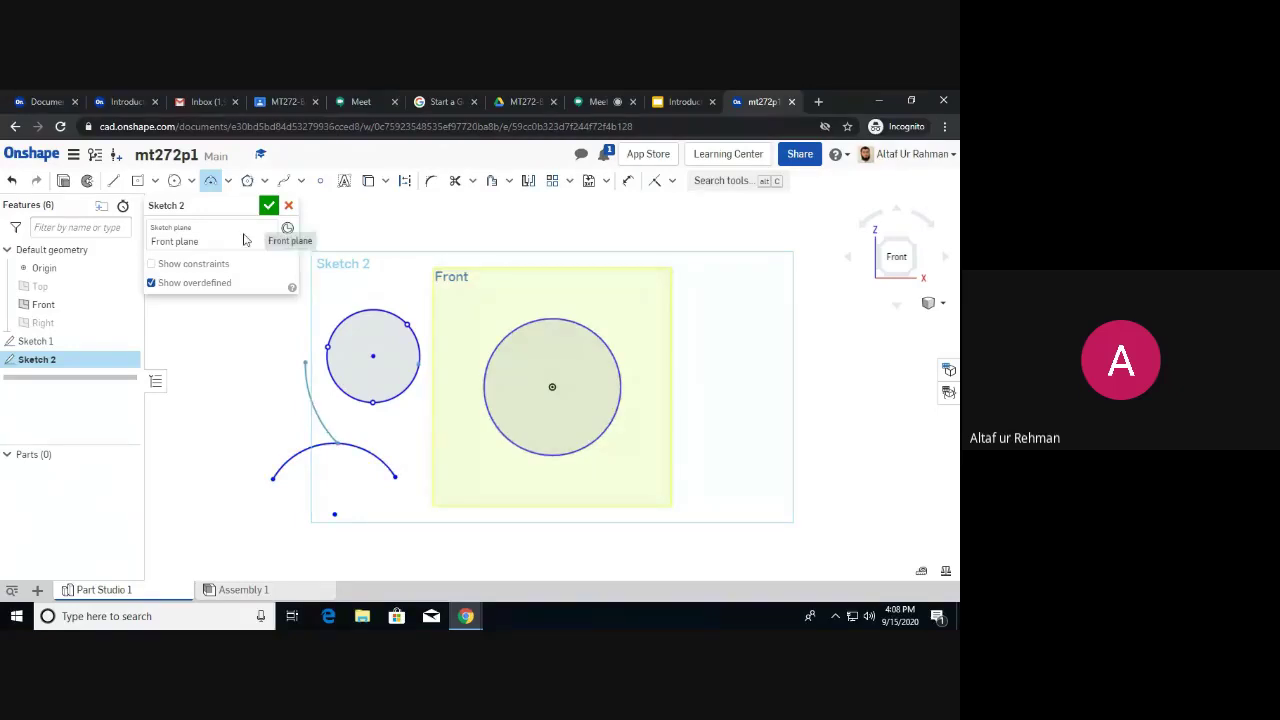
pyautogui.press('Escape')
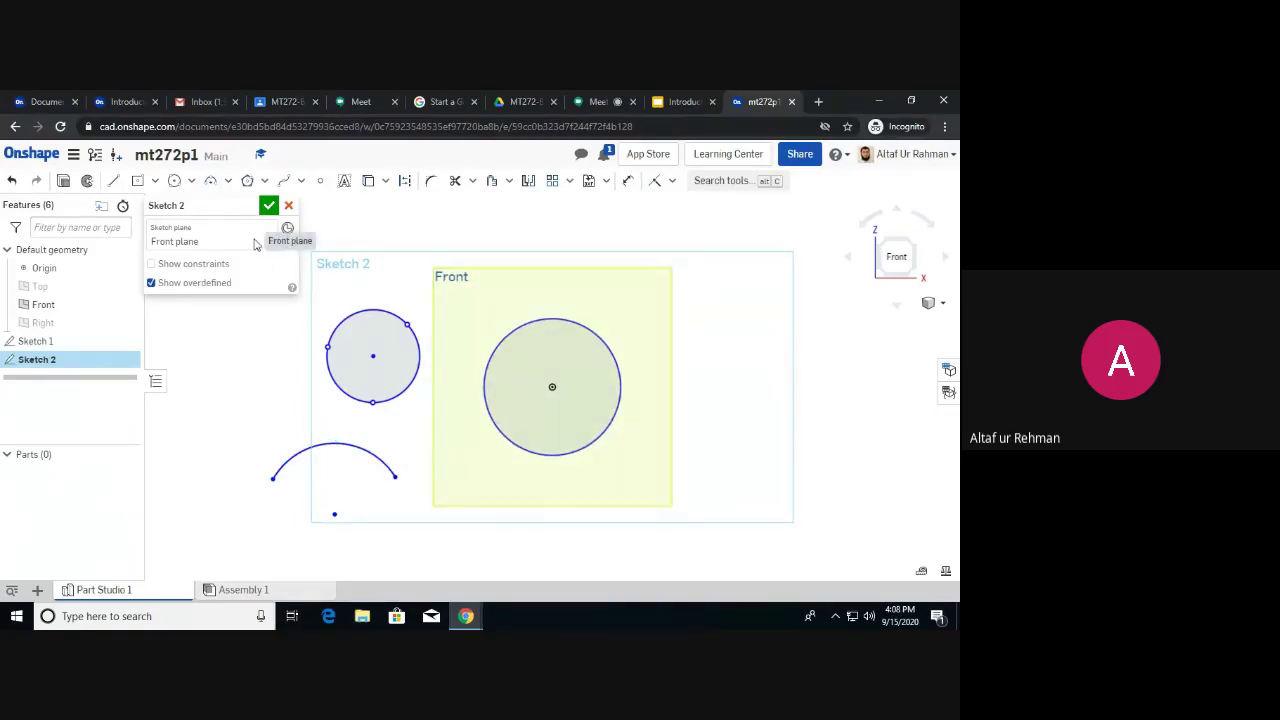
# Add a tangent arc continuing from the lower arc's right end.
pyautogui.click(229, 182)
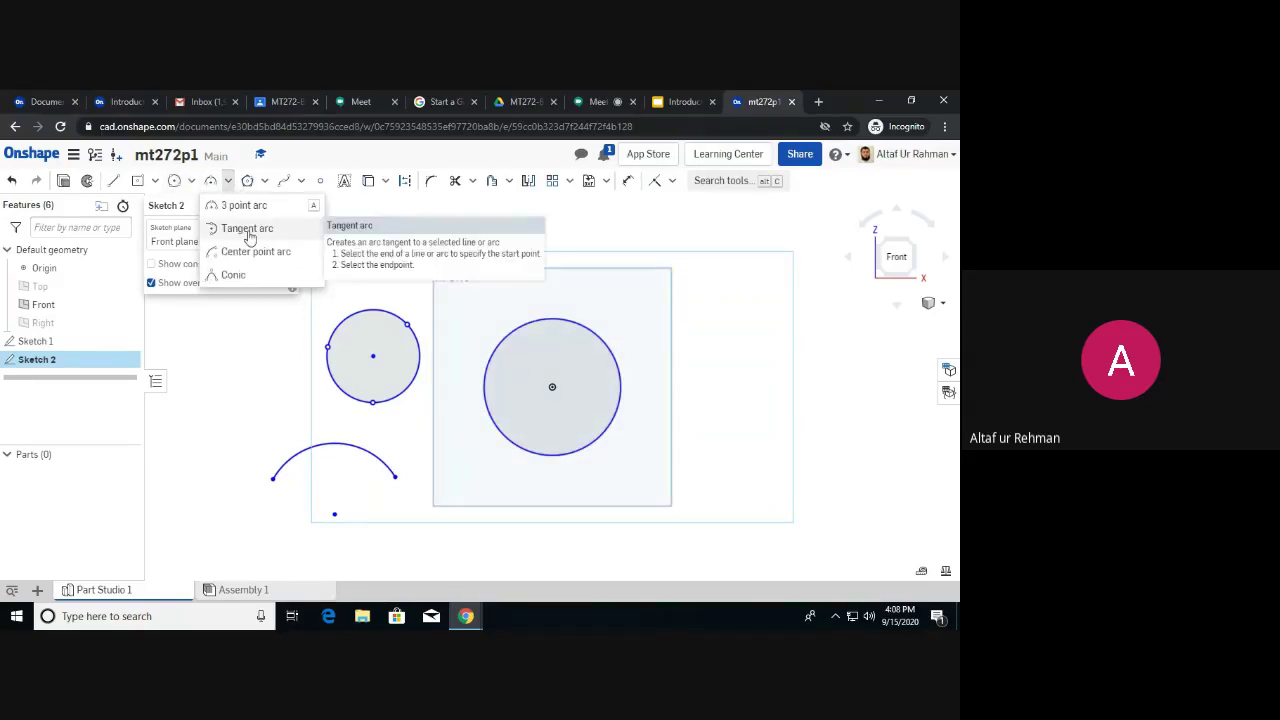
pyautogui.click(247, 229)
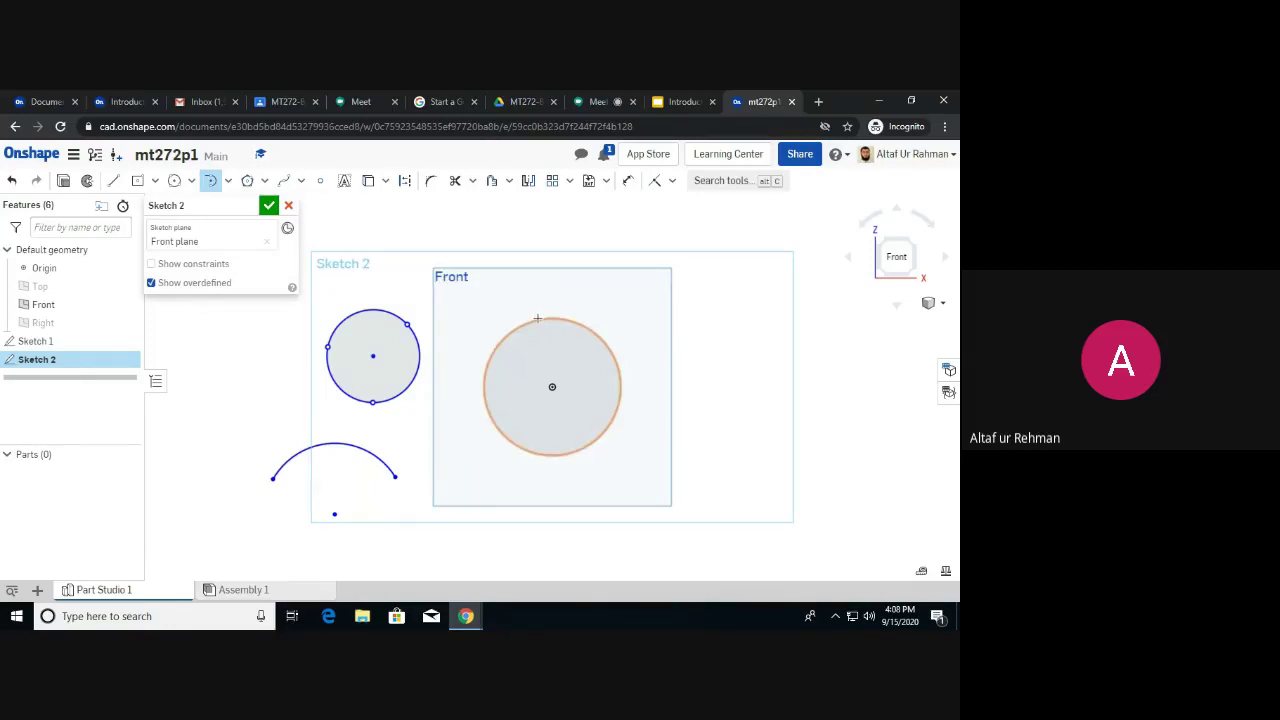
pyautogui.click(538, 318)
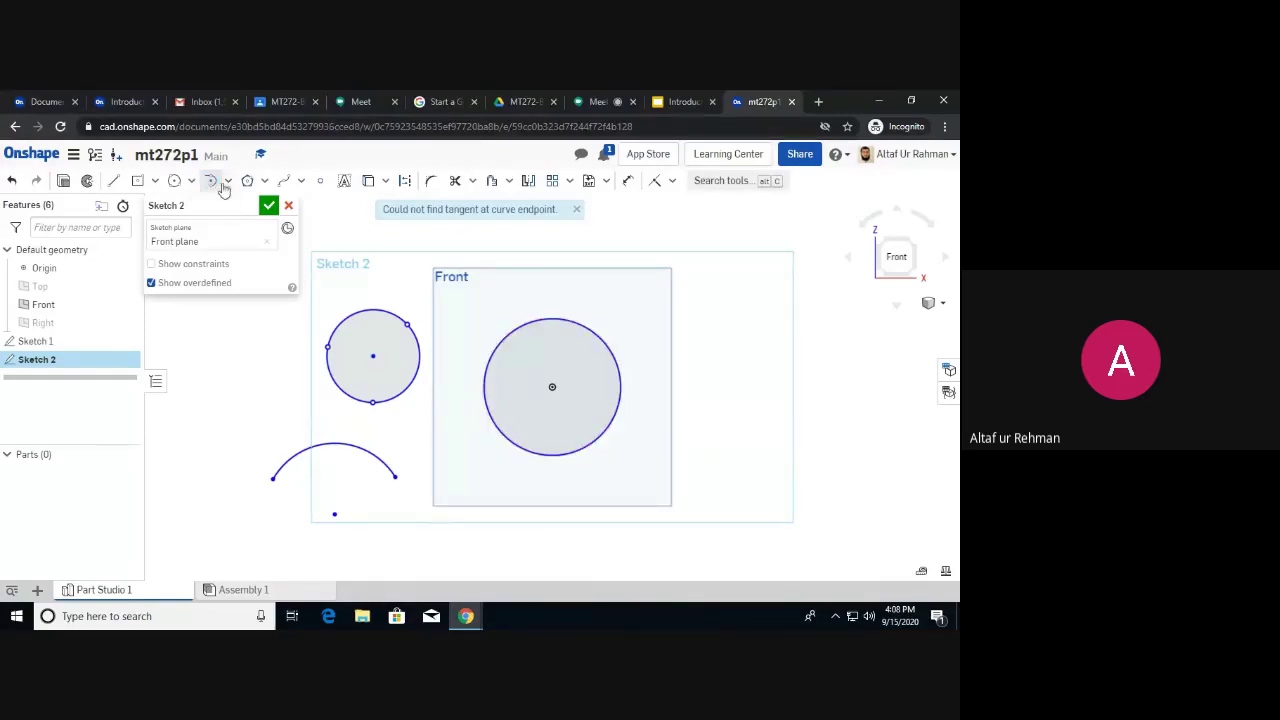
pyautogui.click(228, 184)
pyautogui.click(232, 228)
pyautogui.click(397, 478)
pyautogui.click(481, 467)
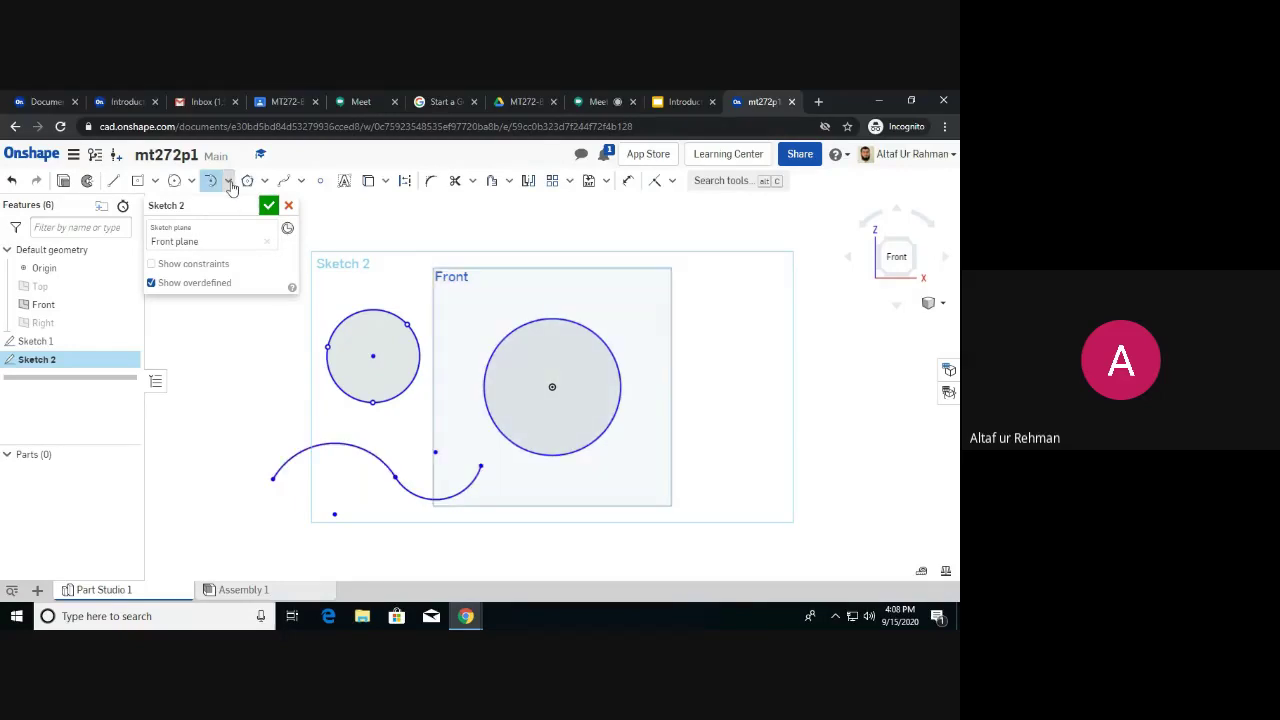
# Draw an R44.85 centre-point arc at the upper right of the large circle.
pyautogui.click(229, 181)
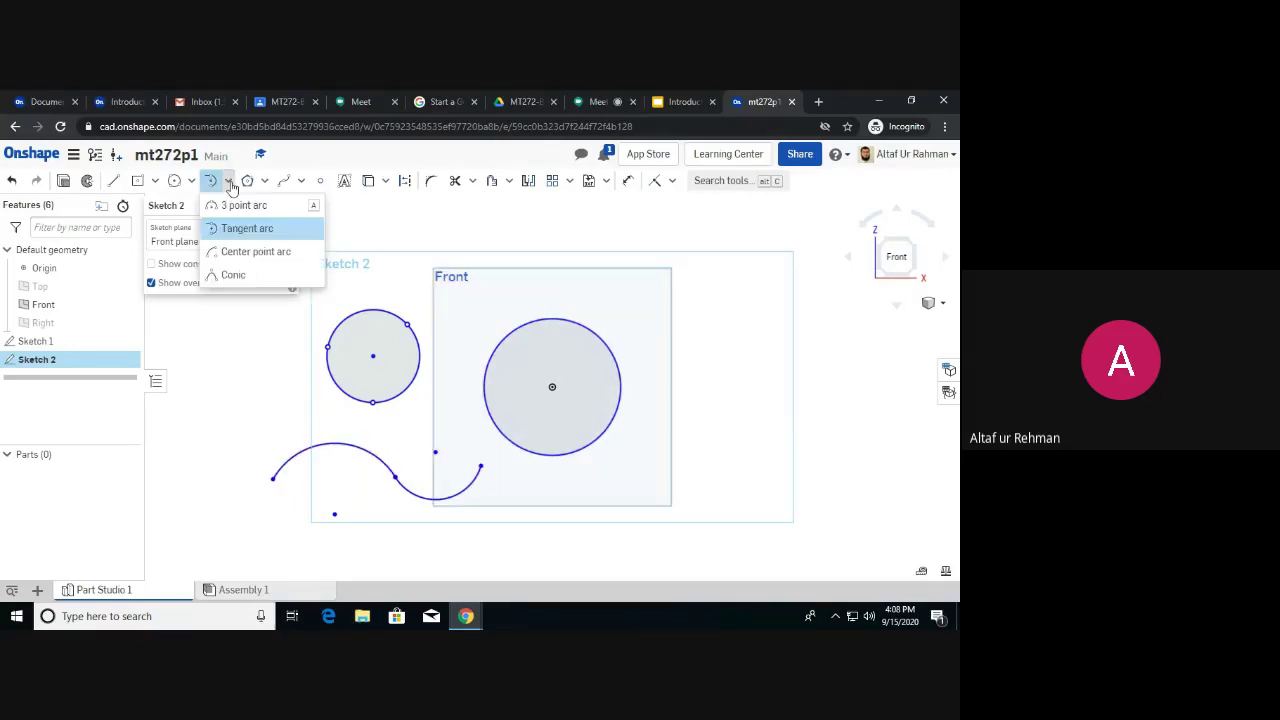
pyautogui.click(256, 257)
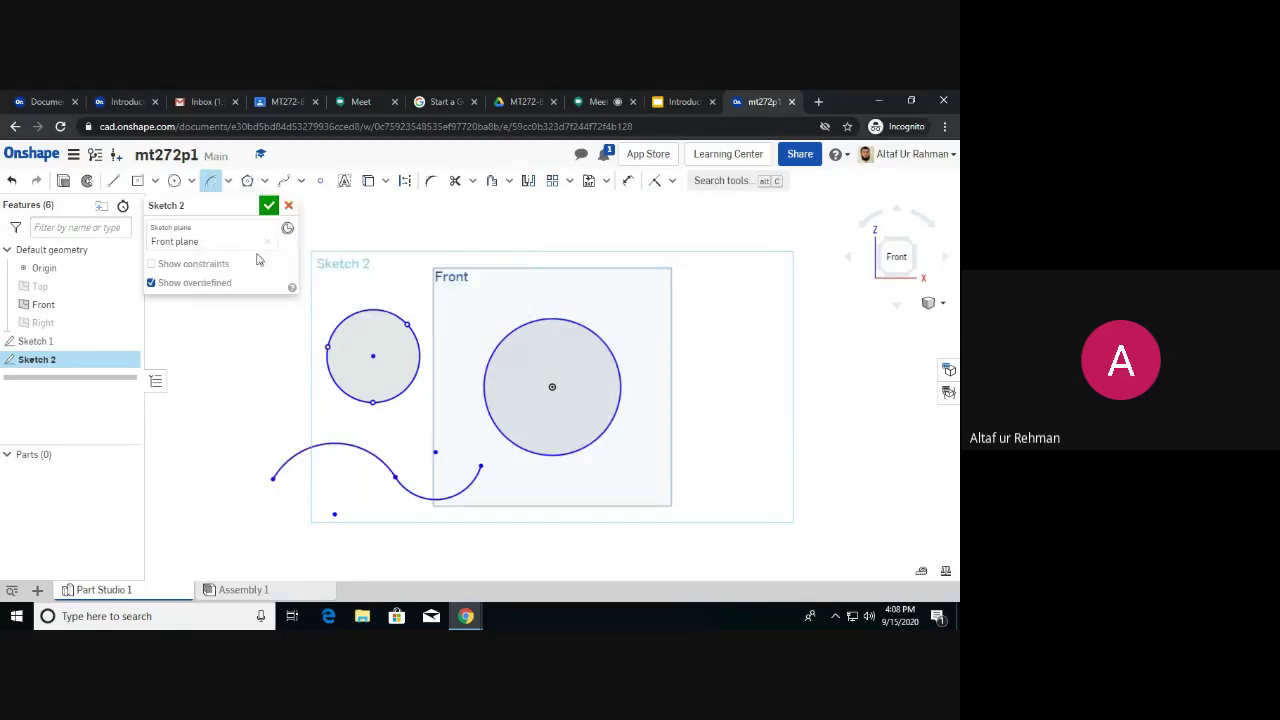
pyautogui.click(676, 341)
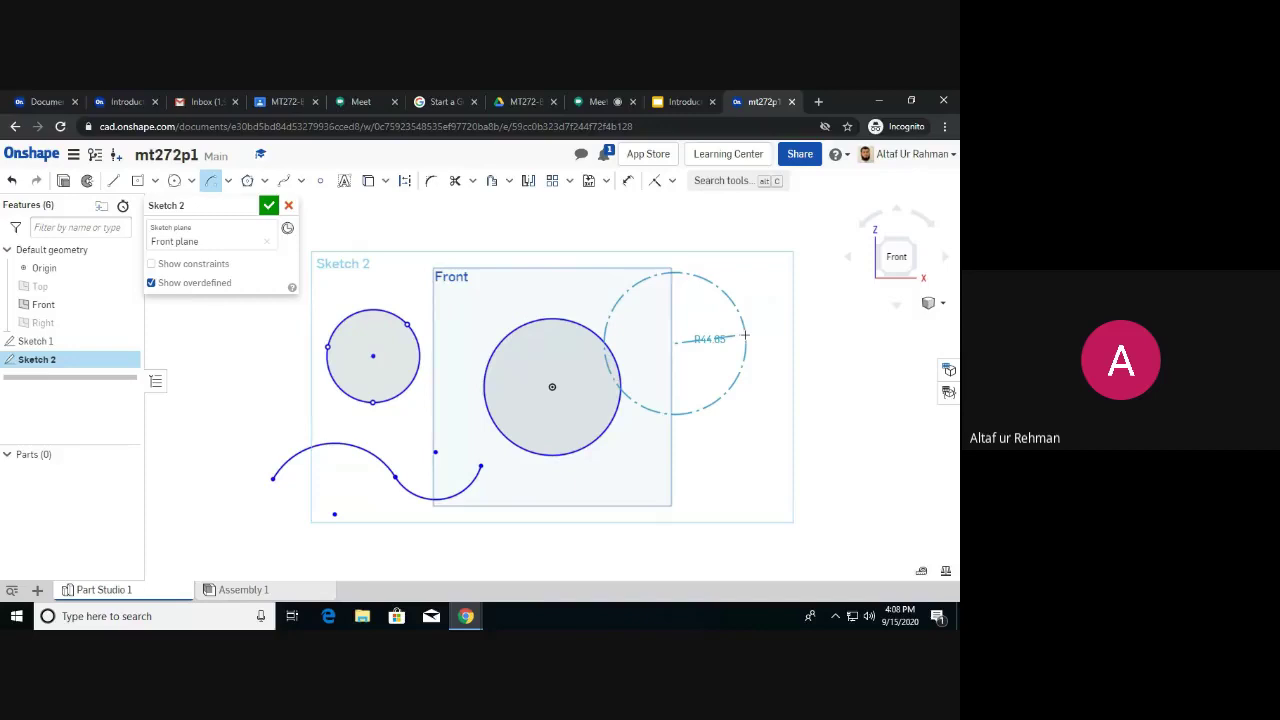
pyautogui.click(745, 335)
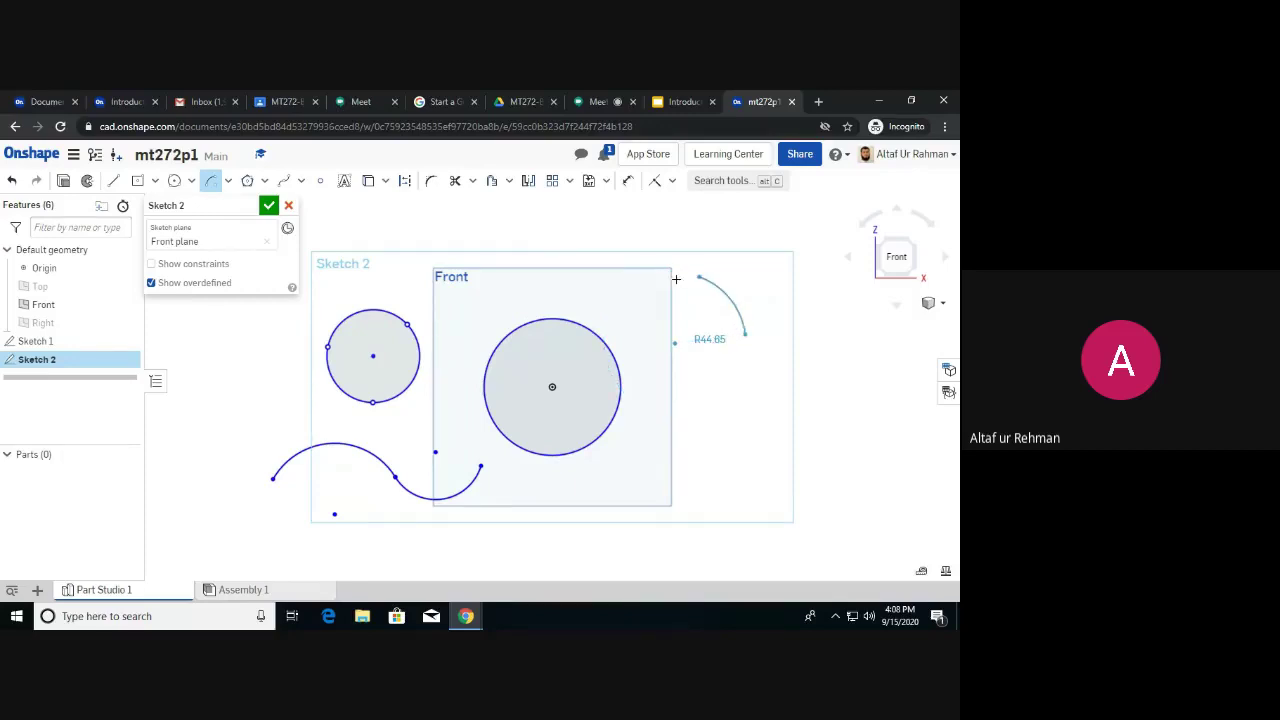
pyautogui.click(609, 333)
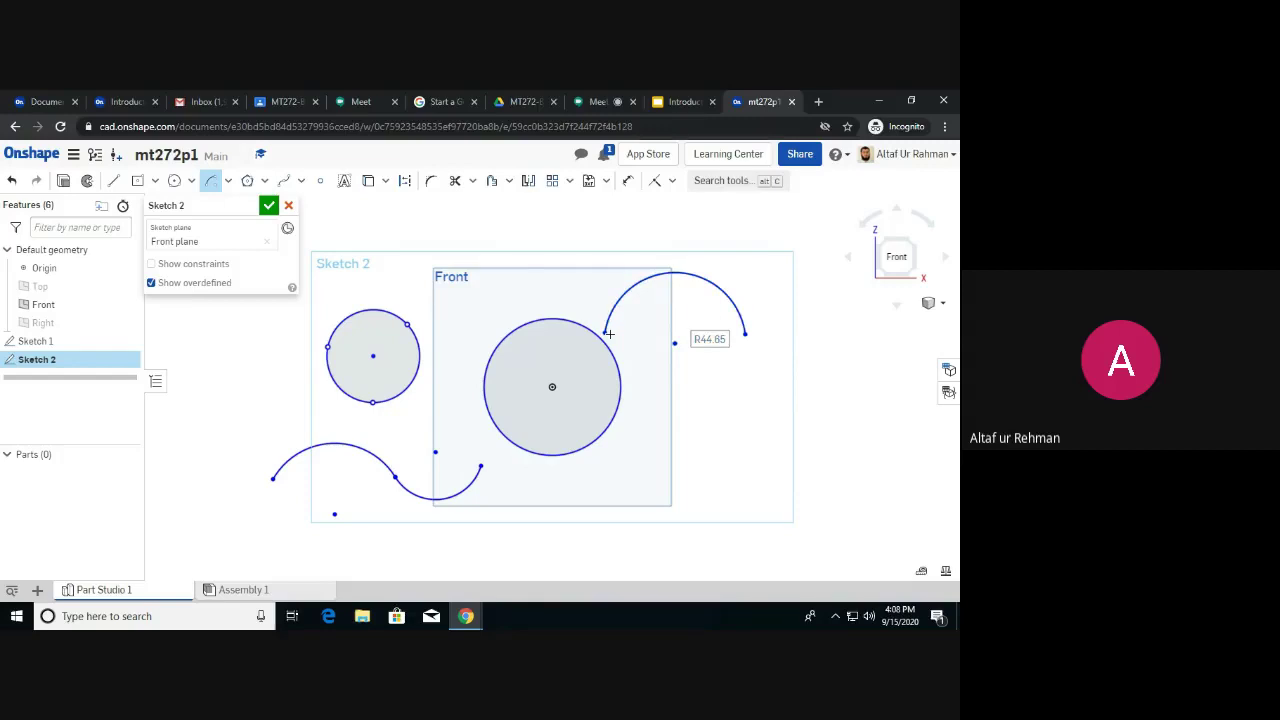
pyautogui.click(228, 181)
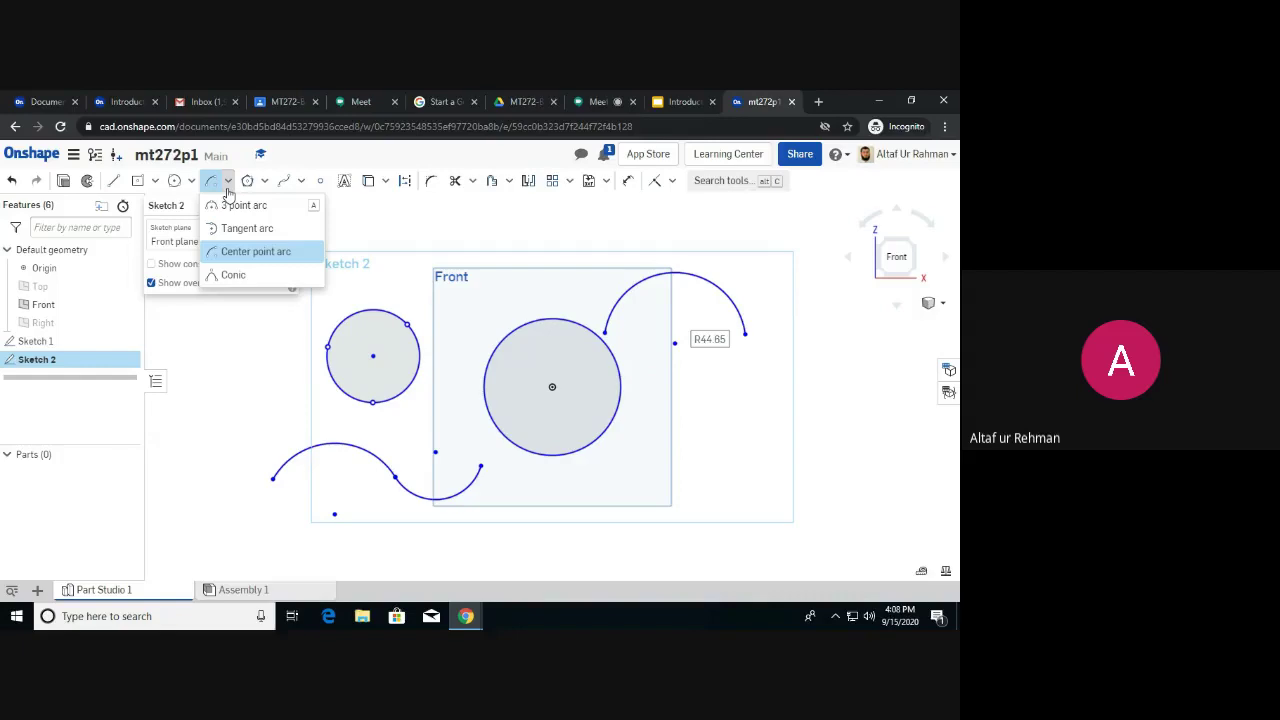
pyautogui.click(265, 182)
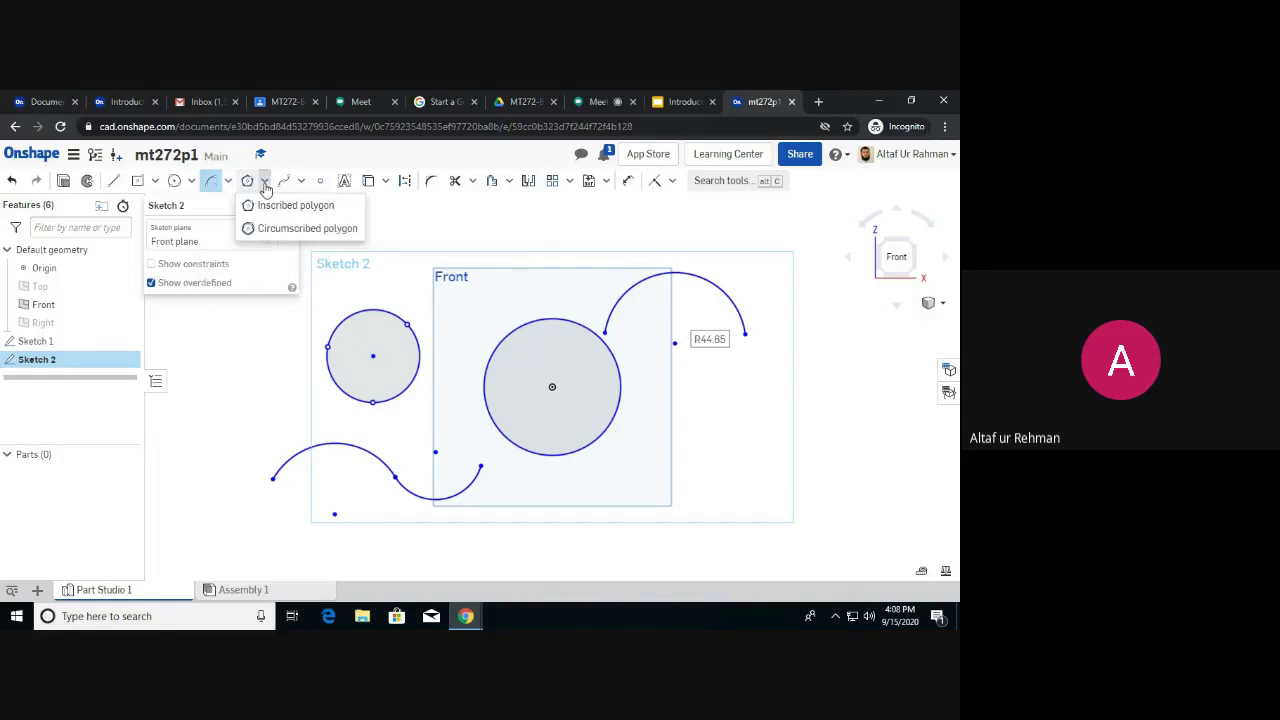
pyautogui.click(287, 205)
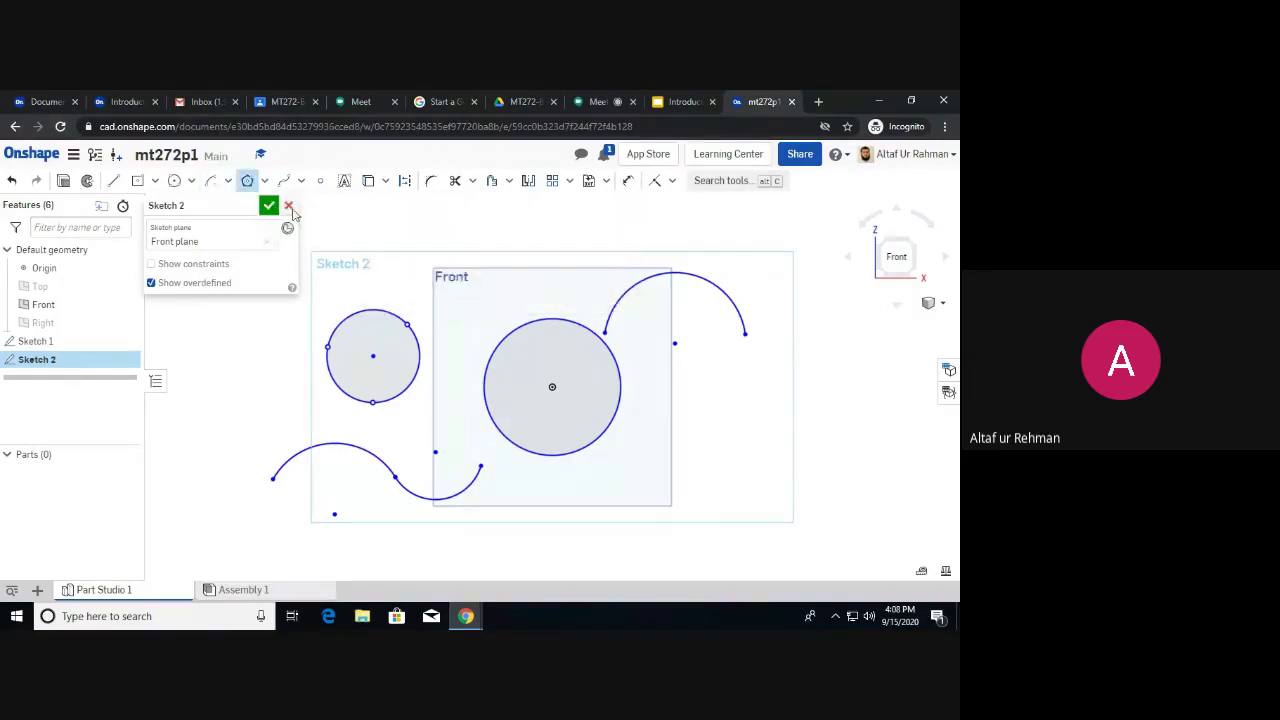
pyautogui.click(251, 350)
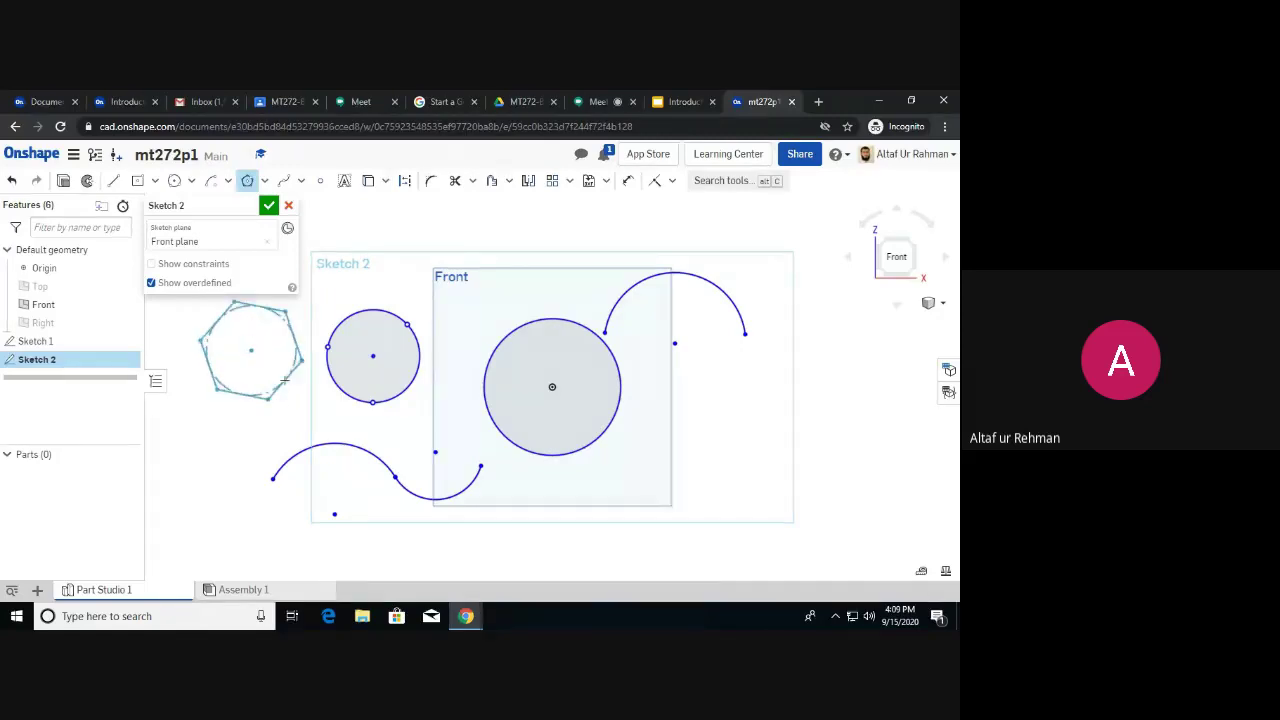
pyautogui.click(285, 379)
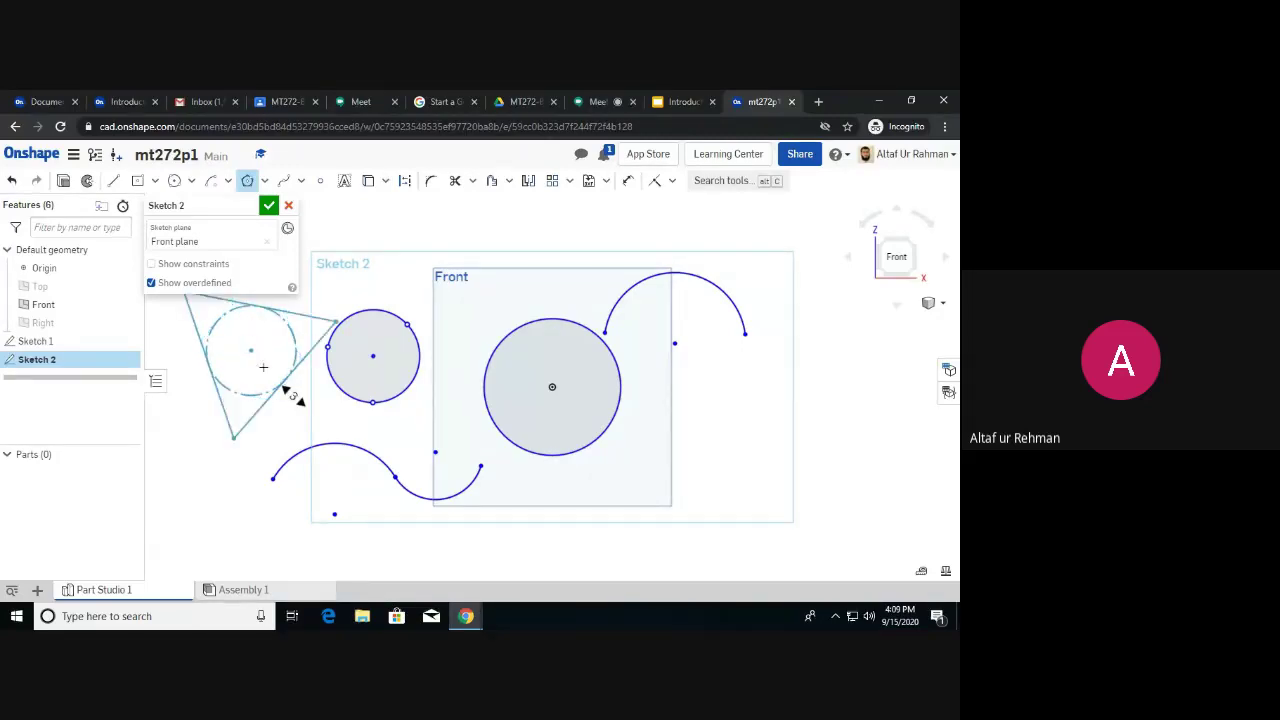
pyautogui.press('Down')
pyautogui.press('Up')
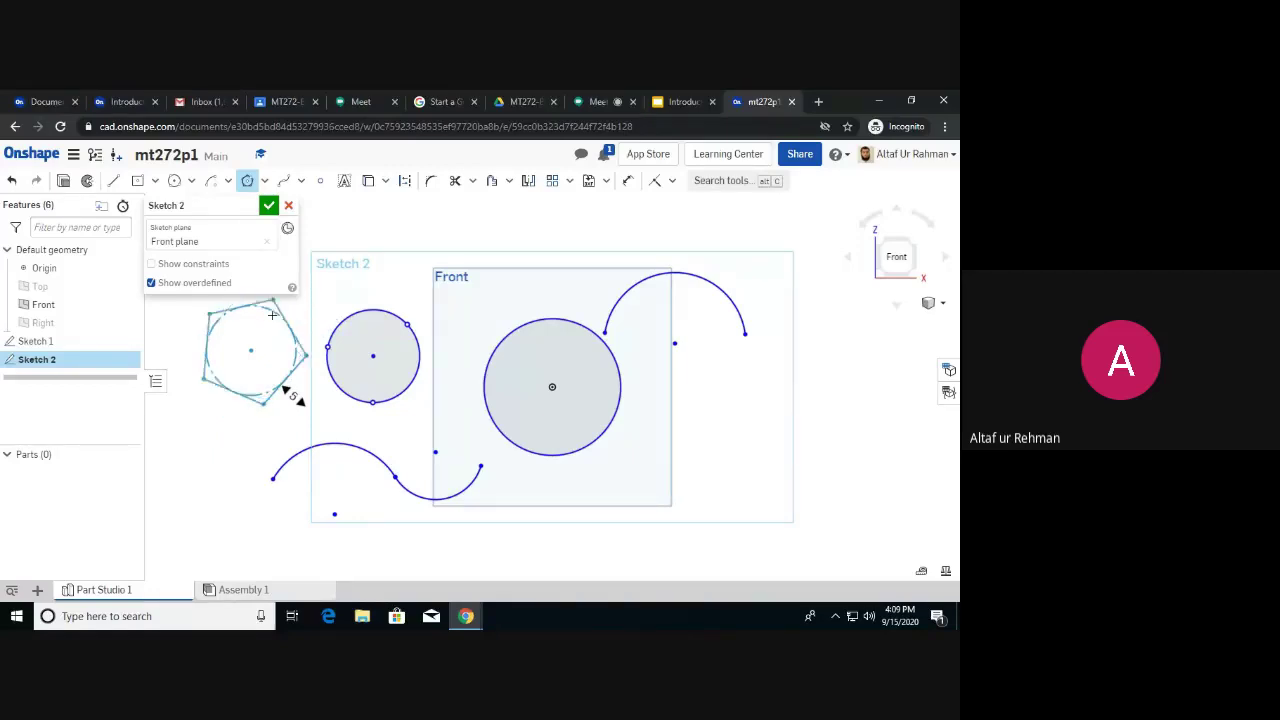
pyautogui.press('Up')
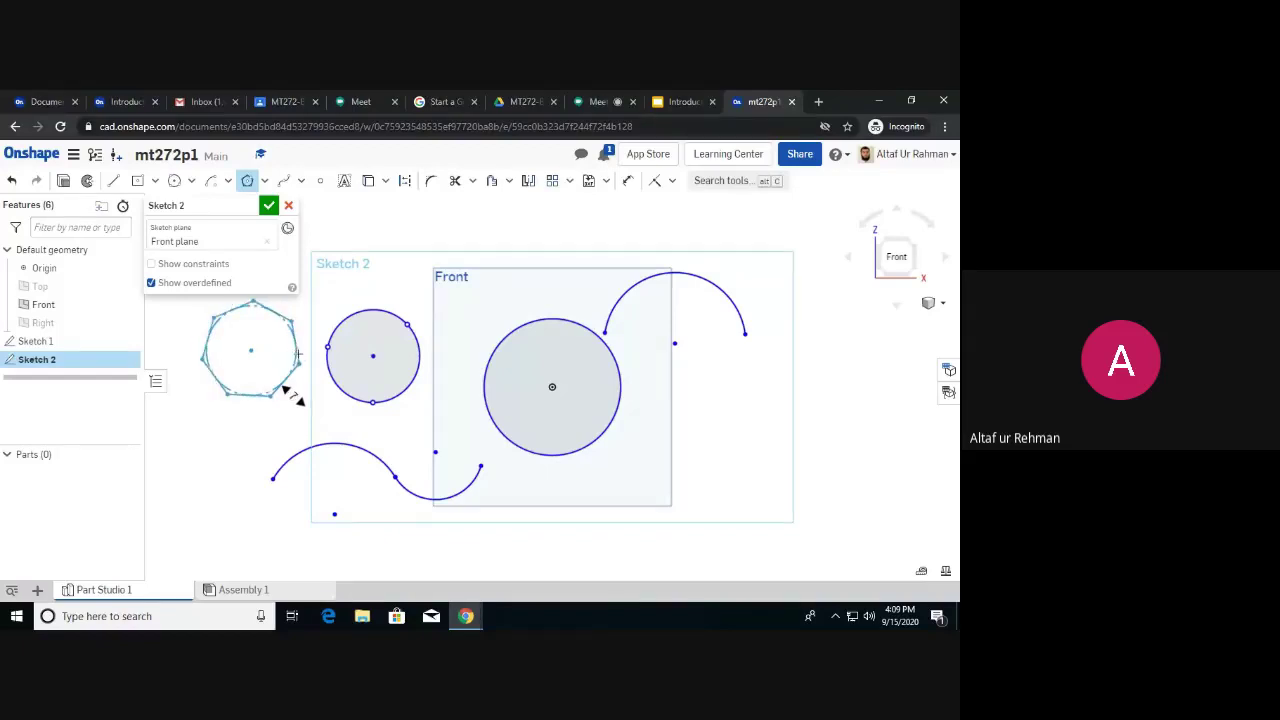
pyautogui.press('Up')
pyautogui.press('Down')
pyautogui.press('Down')
pyautogui.press('Down')
pyautogui.press('Down')
pyautogui.press('Up')
pyautogui.press('Up')
pyautogui.press('Up')
pyautogui.press('Up')
pyautogui.press('Up')
pyautogui.press('Up')
pyautogui.press('Up')
pyautogui.press('Up')
pyautogui.press('Up')
pyautogui.press('Up')
pyautogui.press('Up')
pyautogui.press('Up')
pyautogui.press('Up')
pyautogui.press('Up')
pyautogui.press('Up')
pyautogui.press('Up')
pyautogui.press('Up')
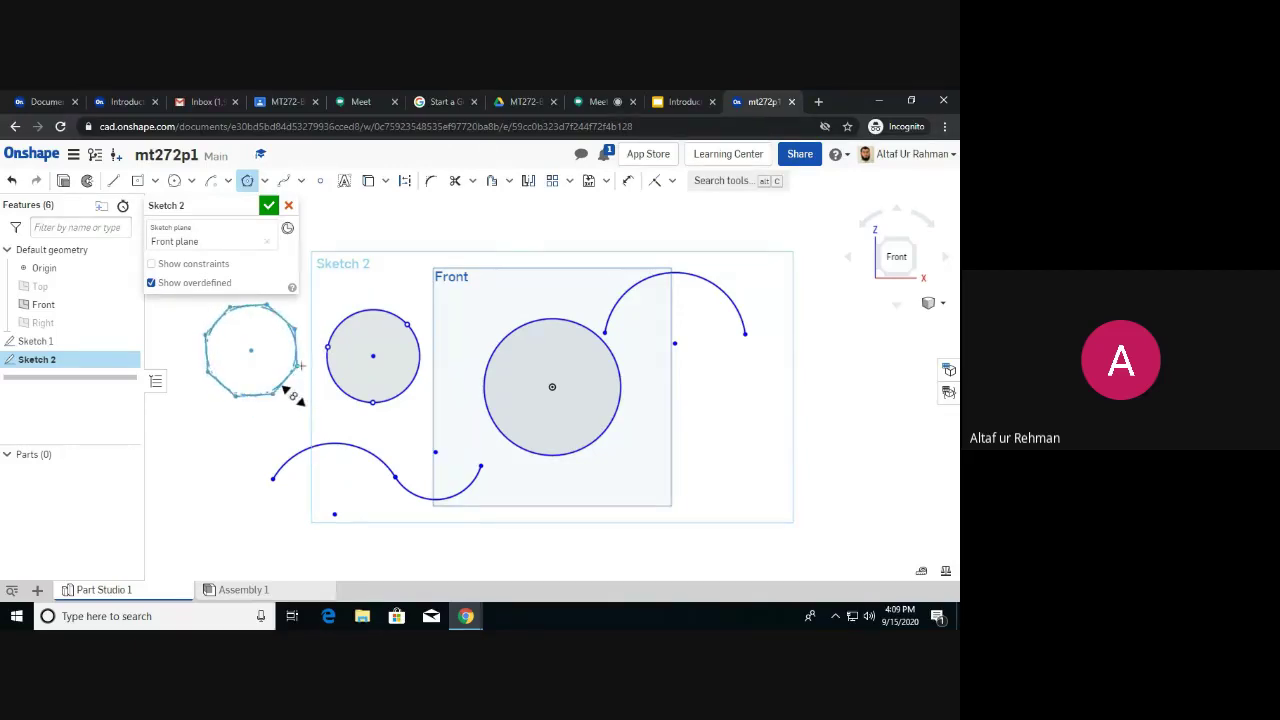
pyautogui.press('Up')
pyautogui.press('Up')
pyautogui.press('Up')
pyautogui.press('Up')
pyautogui.press('Up')
pyautogui.press('Up')
pyautogui.press('Up')
pyautogui.press('Up')
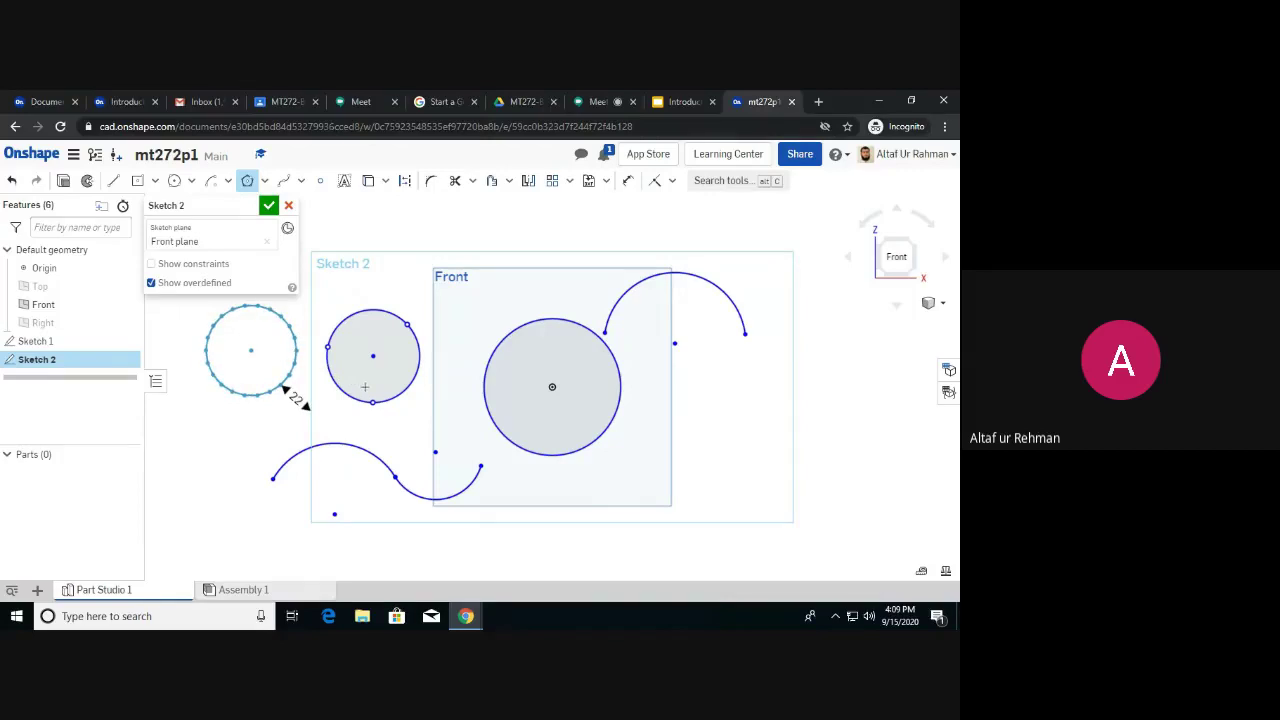
pyautogui.press('Up')
pyautogui.press('Up')
pyautogui.press('Up')
pyautogui.press('Up')
pyautogui.press('Up')
pyautogui.press('Up')
pyautogui.press('Up')
pyautogui.press('Up')
pyautogui.press('Up')
pyautogui.press('Up')
pyautogui.press('Up')
pyautogui.press('Up')
pyautogui.press('Down')
pyautogui.press('Down')
pyautogui.press('Down')
pyautogui.press('Down')
pyautogui.press('Down')
pyautogui.press('Down')
pyautogui.press('Down')
pyautogui.press('Down')
pyautogui.press('Down')
pyautogui.press('Down')
pyautogui.press('Down')
pyautogui.press('Down')
pyautogui.press('Down')
pyautogui.press('Down')
pyautogui.press('Down')
pyautogui.press('Down')
pyautogui.press('Down')
pyautogui.press('Down')
pyautogui.press('Down')
pyautogui.press('Down')
pyautogui.press('Down')
pyautogui.press('Down')
pyautogui.press('Down')
pyautogui.press('Down')
pyautogui.press('Down')
pyautogui.press('Down')
pyautogui.press('Down')
pyautogui.press('Down')
pyautogui.press('Down')
pyautogui.press('Down')
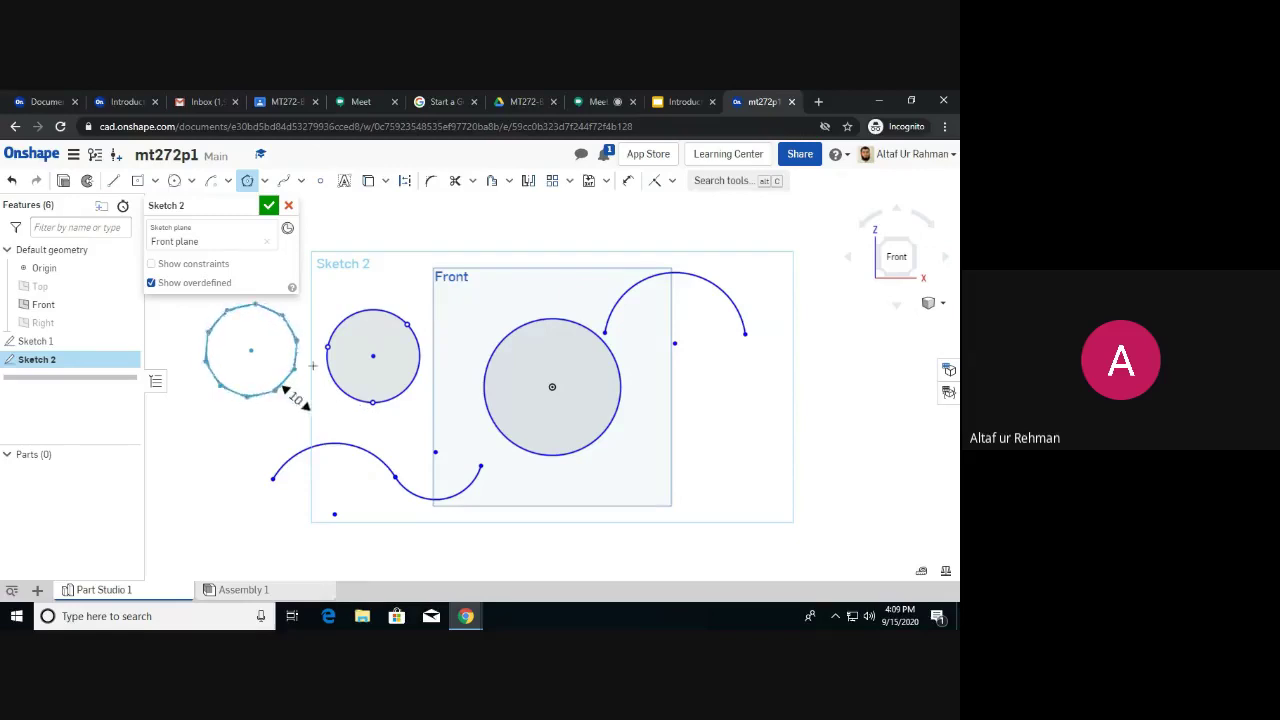
pyautogui.press('Down')
pyautogui.press('Down')
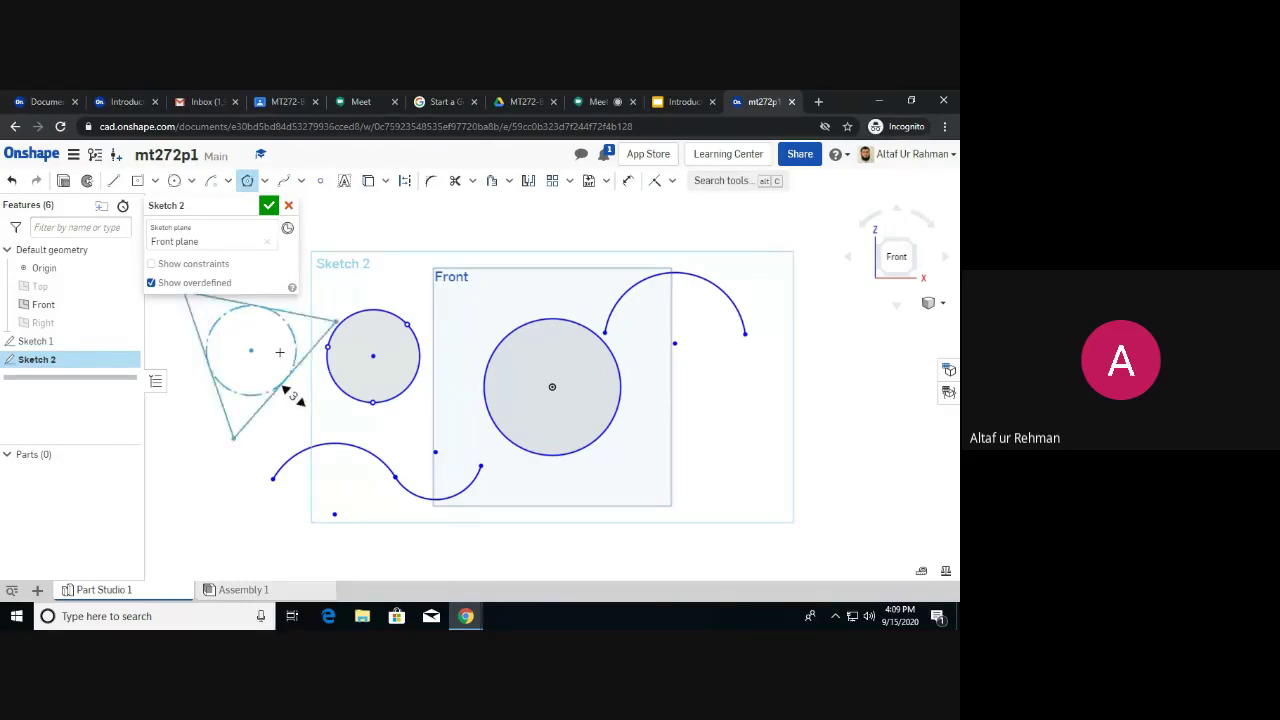
pyautogui.click(264, 181)
# Draw a 23-sided circumscribed polygon centred above the large circle, touching its top edge.
pyautogui.click(278, 229)
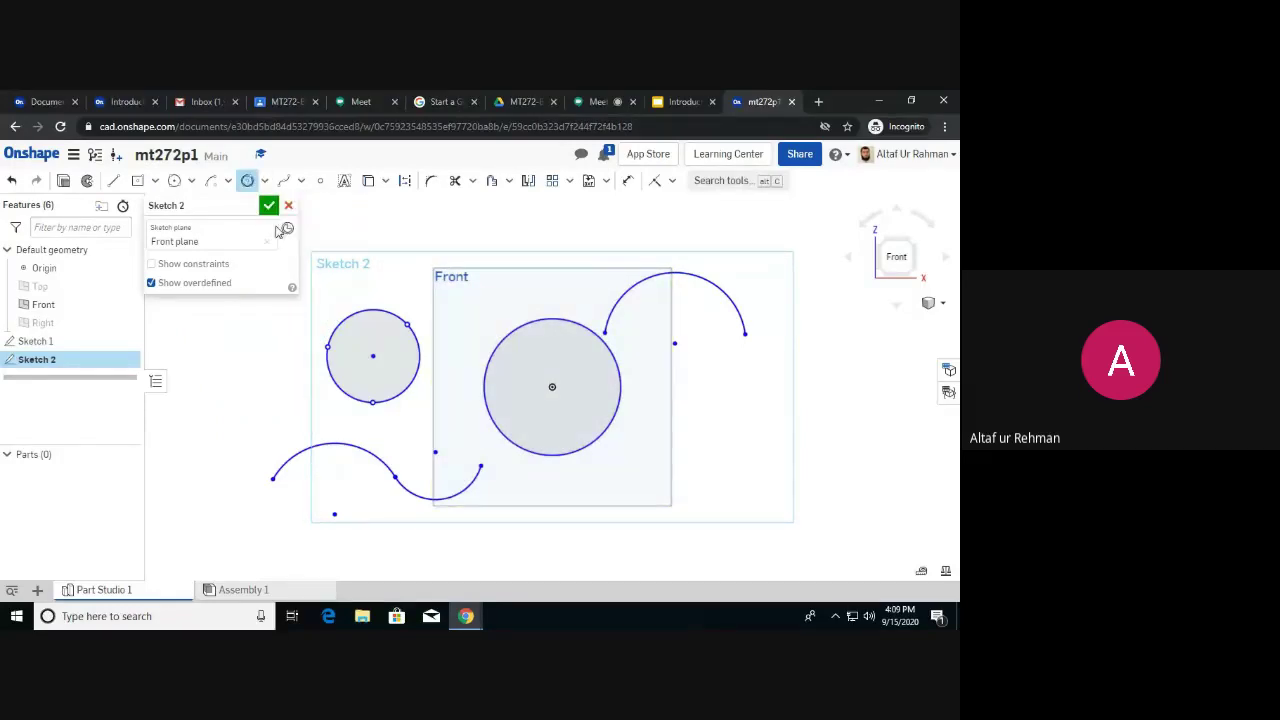
pyautogui.click(523, 267)
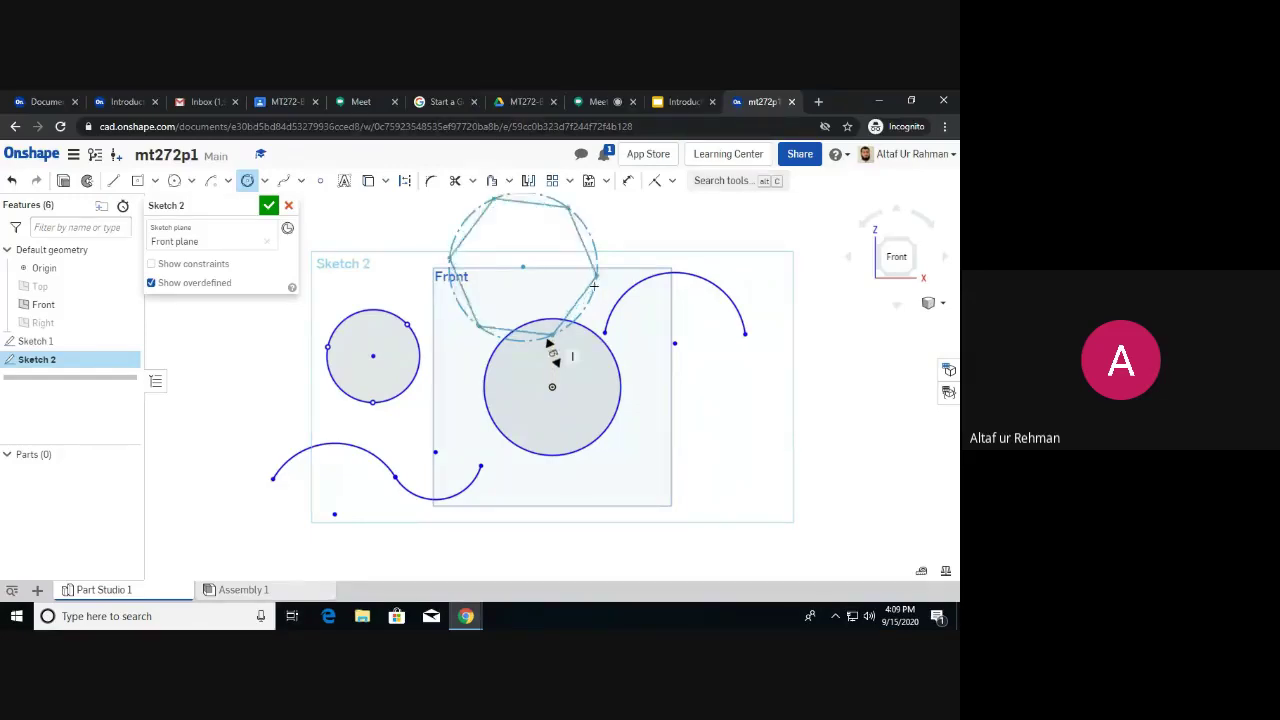
pyautogui.scroll(-2, 590, 283)
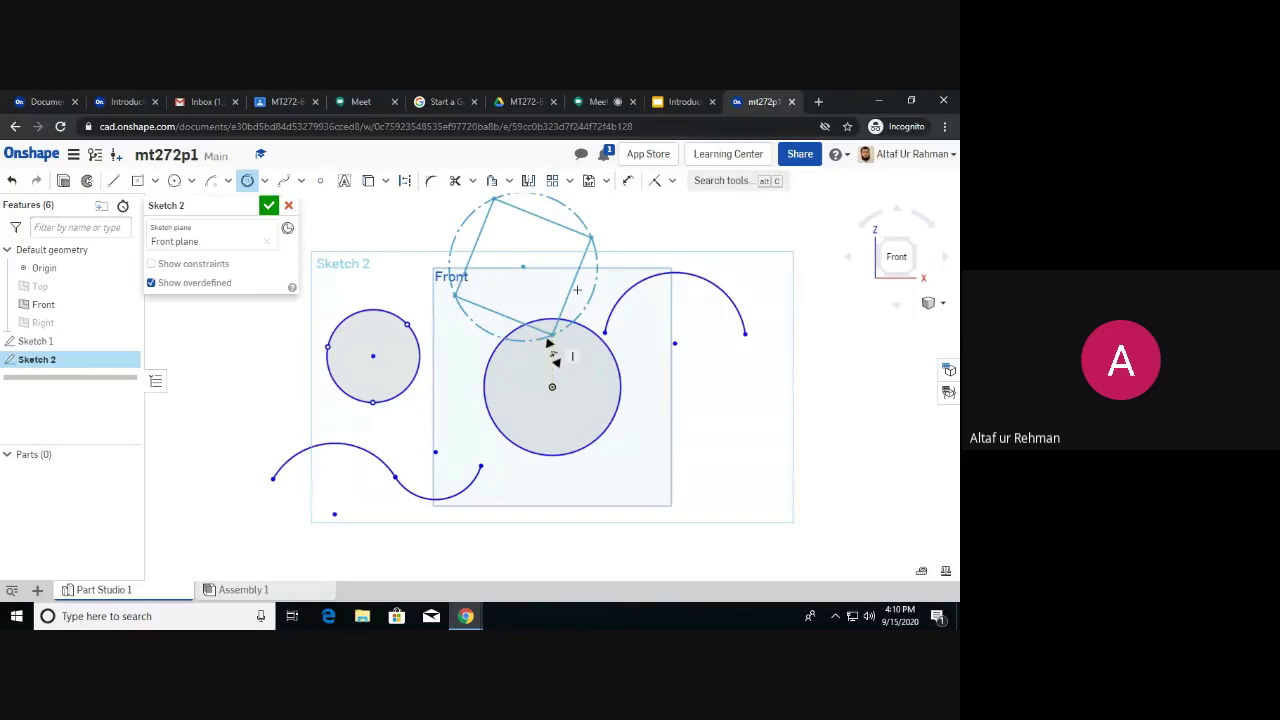
pyautogui.scroll(-1, 575, 290)
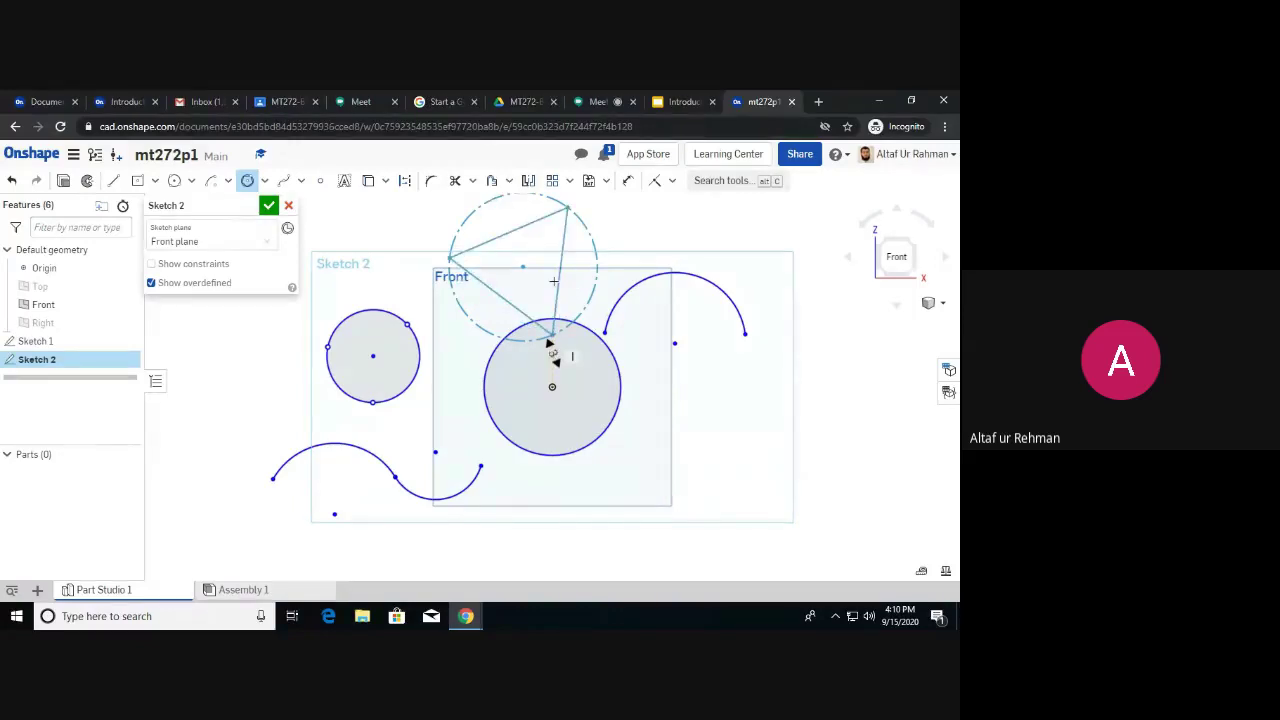
pyautogui.scroll(8, 553, 281)
pyautogui.scroll(12, 645, 293)
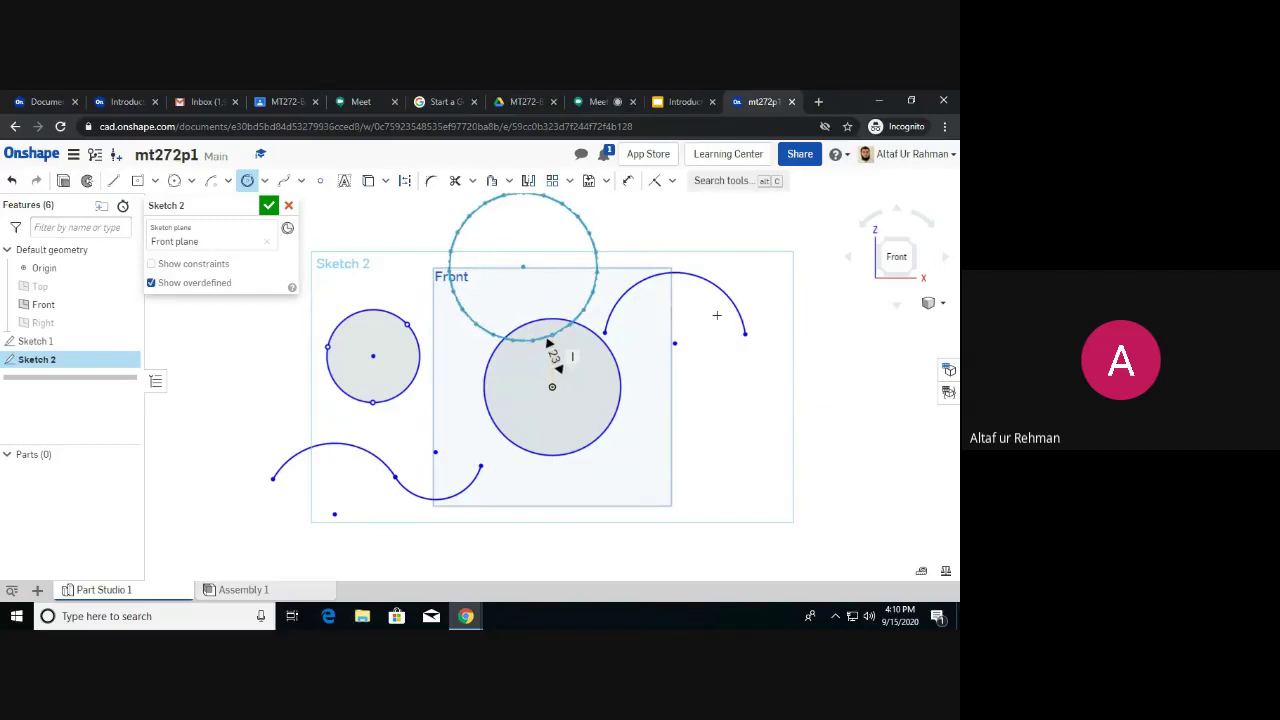
pyautogui.click(548, 342)
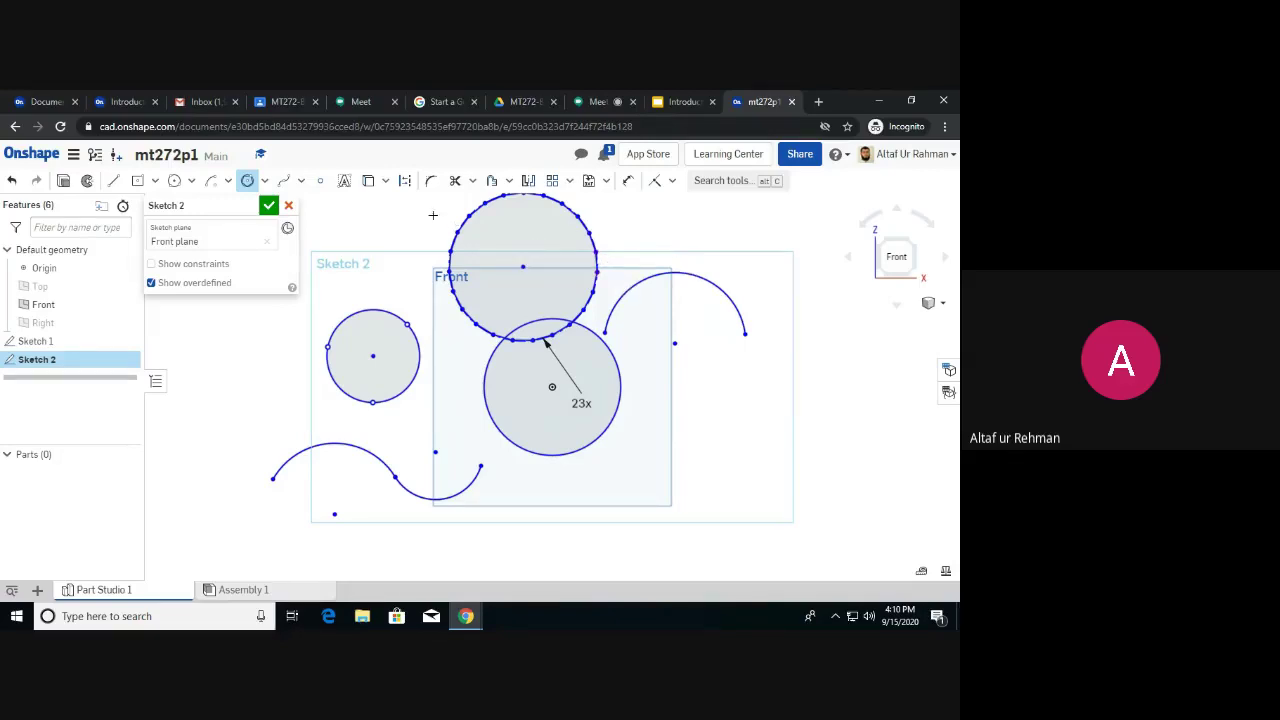
pyautogui.click(301, 181)
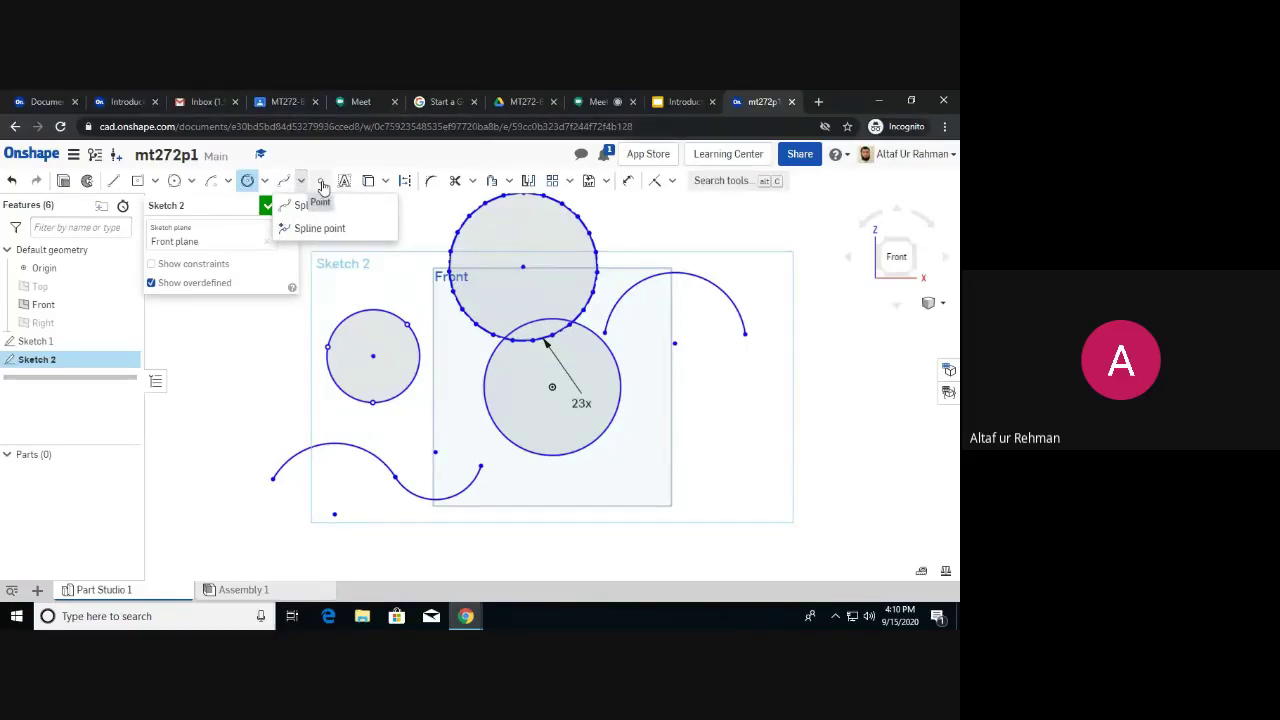
# Place six loose sketch points around and below the small left circle.
pyautogui.click(322, 184)
pyautogui.click(341, 273)
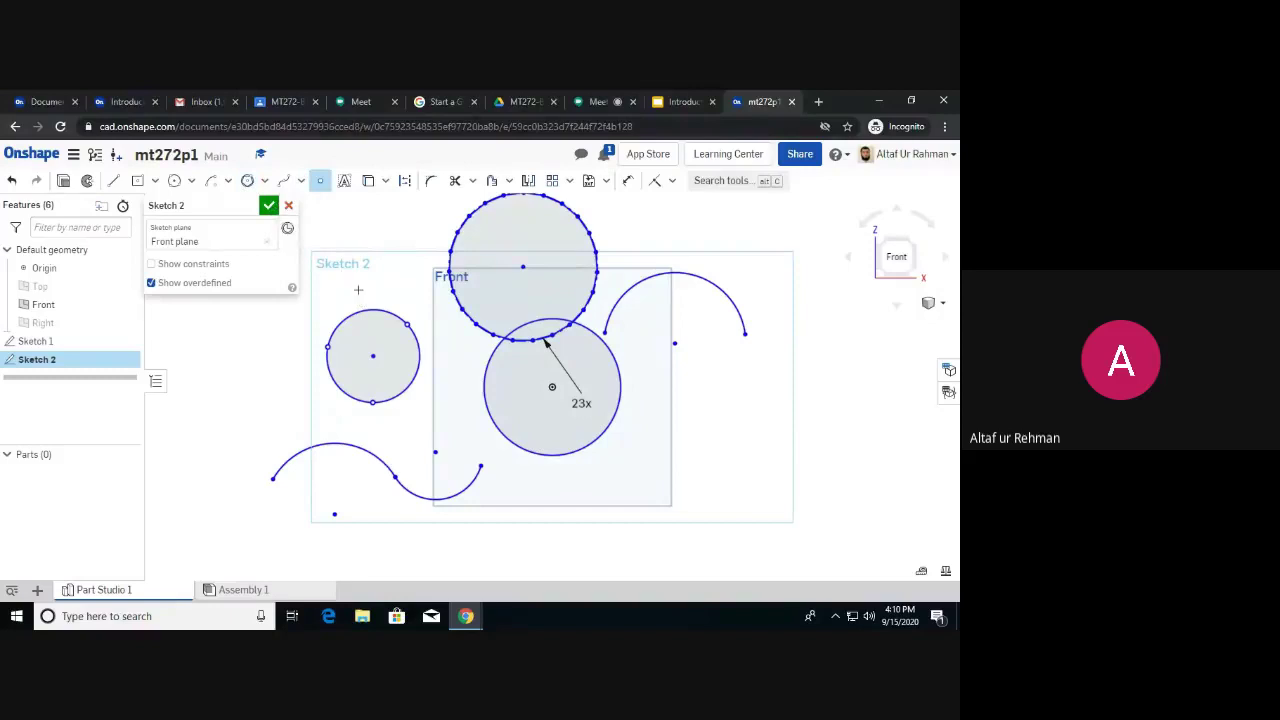
pyautogui.click(366, 291)
pyautogui.click(319, 316)
pyautogui.click(322, 415)
pyautogui.click(385, 425)
pyautogui.click(481, 425)
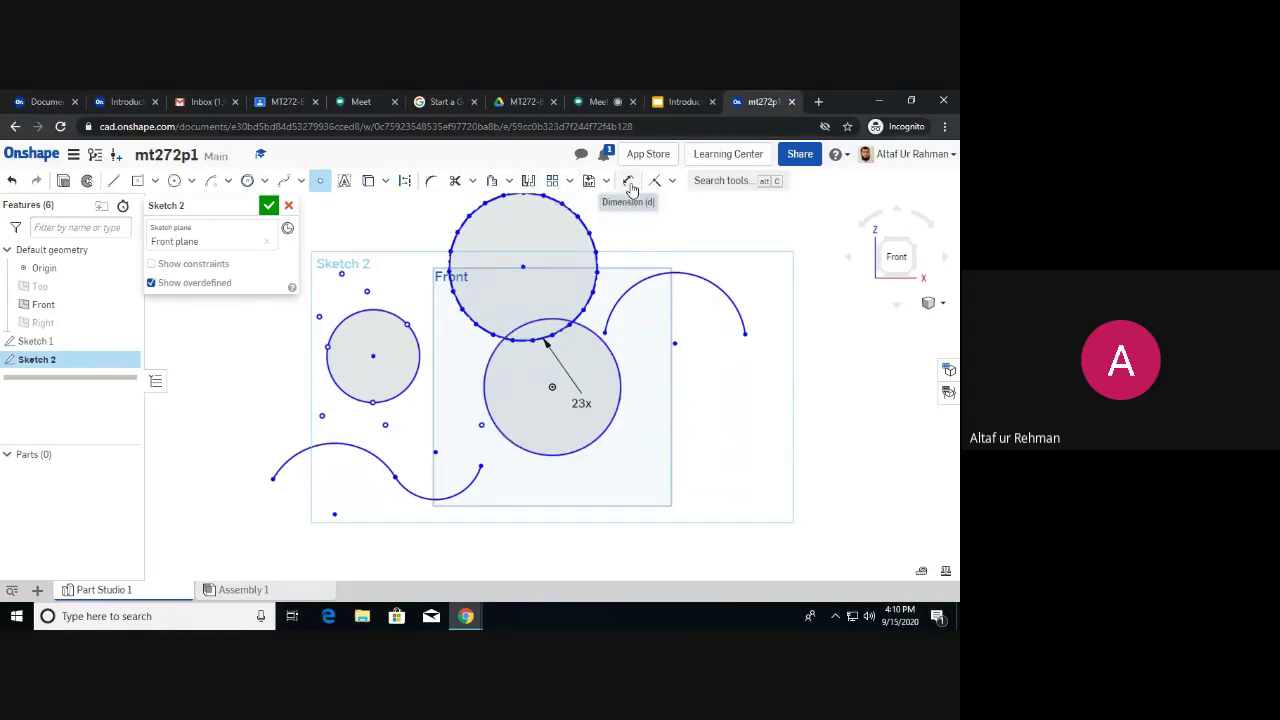
# Toggle Construction mode on and off while picking the small left circle.
pyautogui.click(410, 184)
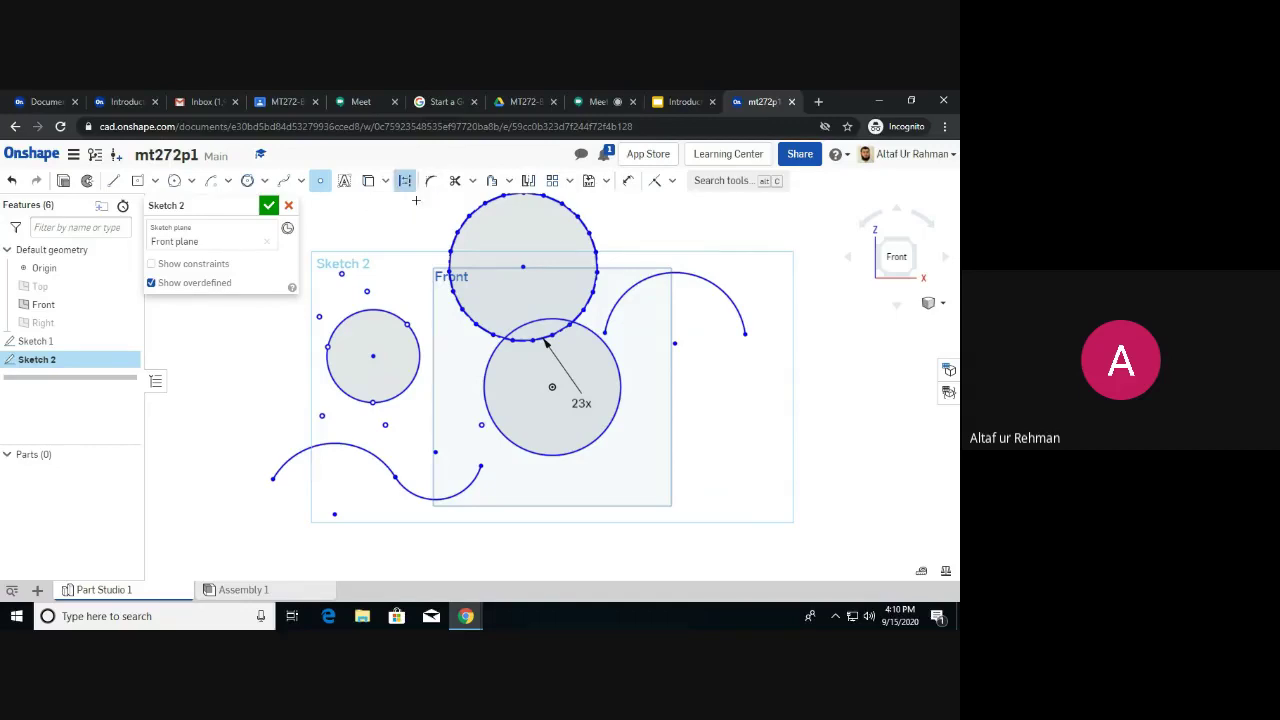
pyautogui.click(396, 316)
pyautogui.click(410, 185)
pyautogui.click(410, 184)
# Convert the large origin-centred circle under the 23-sided polygon into dashed construction geometry.
pyautogui.click(409, 323)
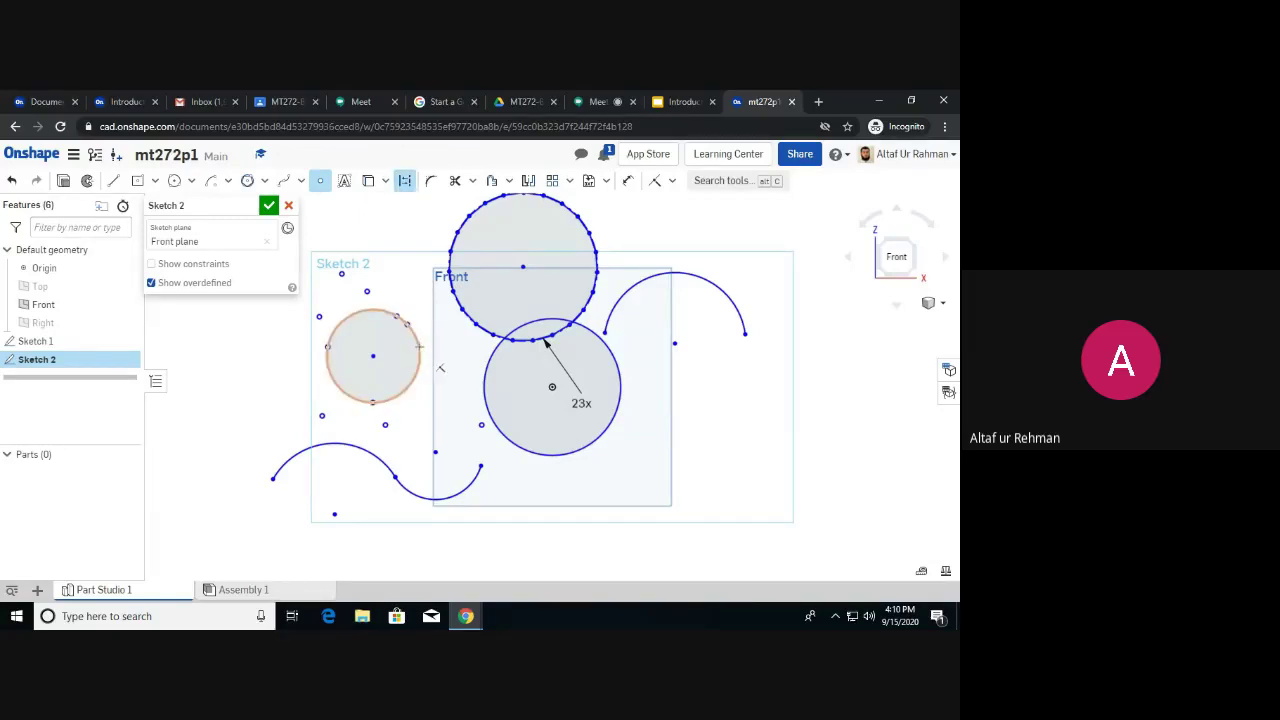
pyautogui.press('Escape')
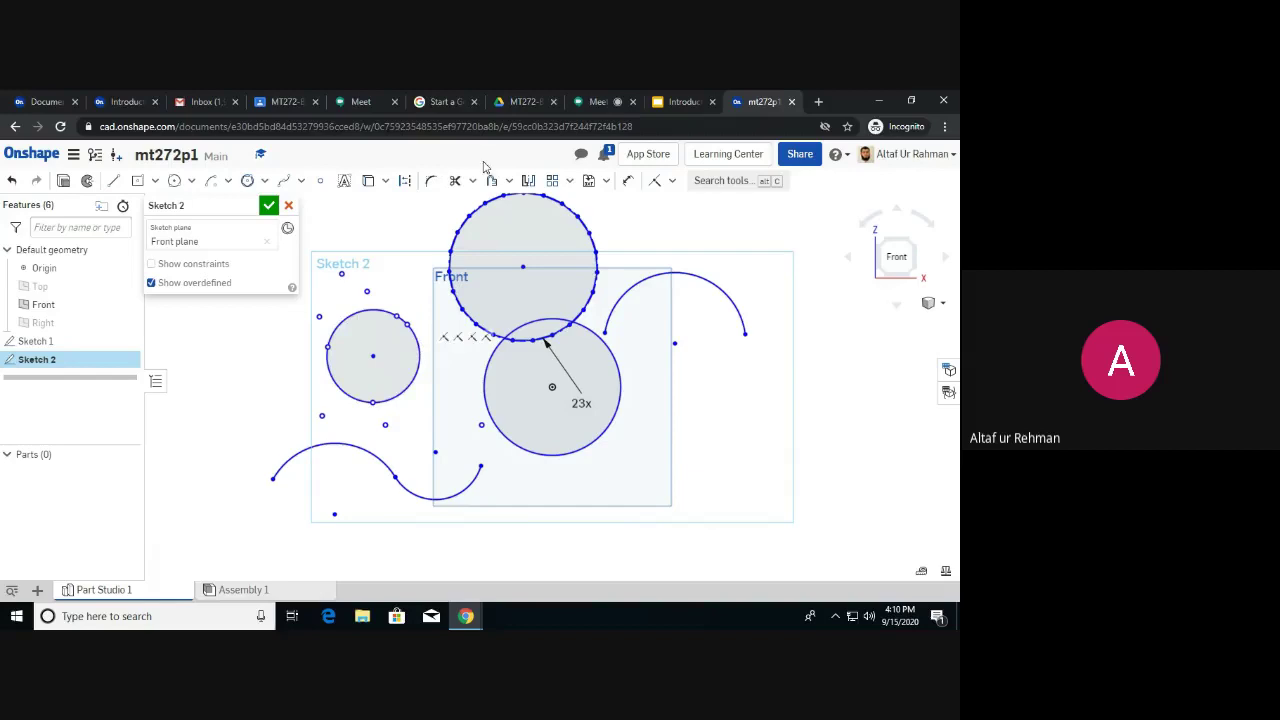
pyautogui.click(495, 366)
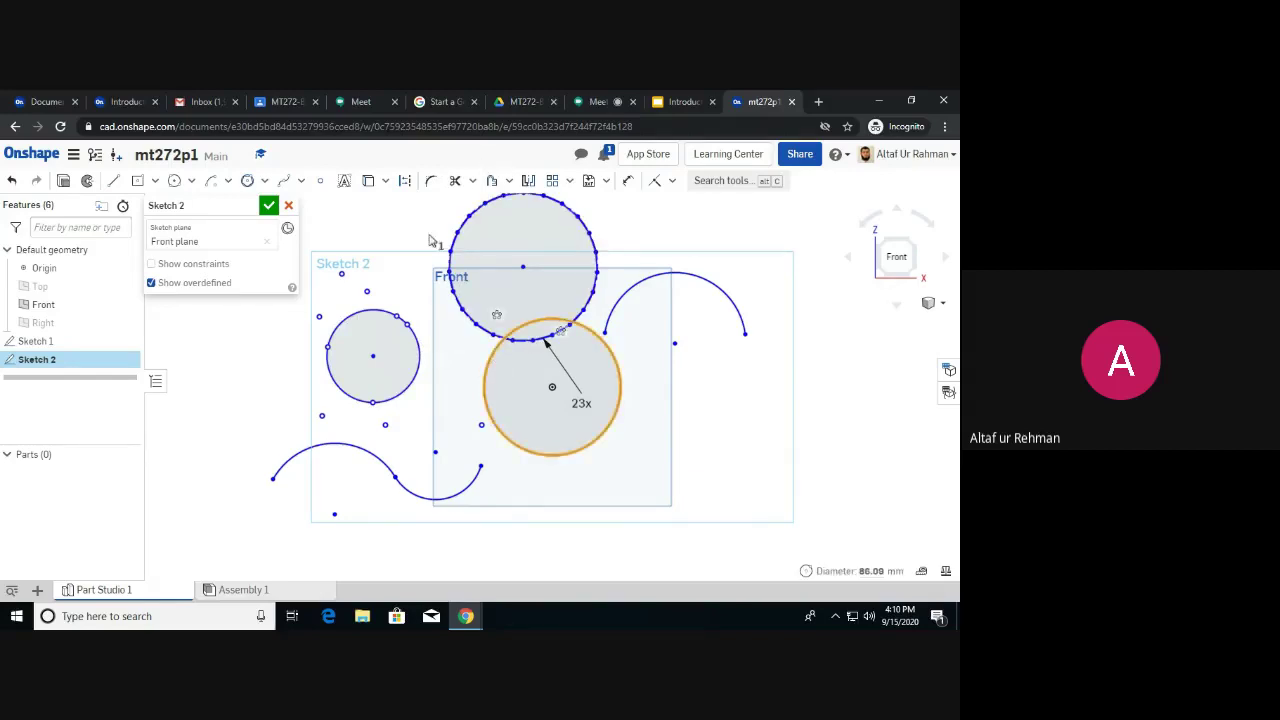
pyautogui.click(405, 181)
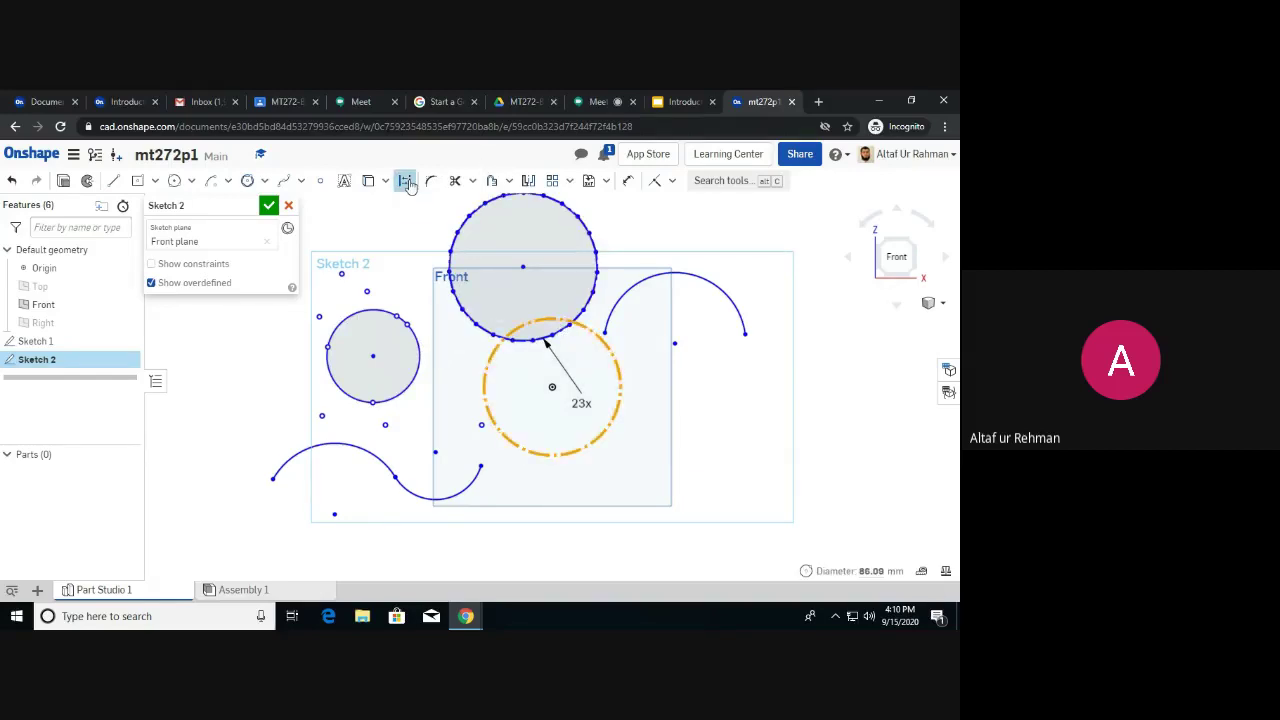
pyautogui.press('Escape')
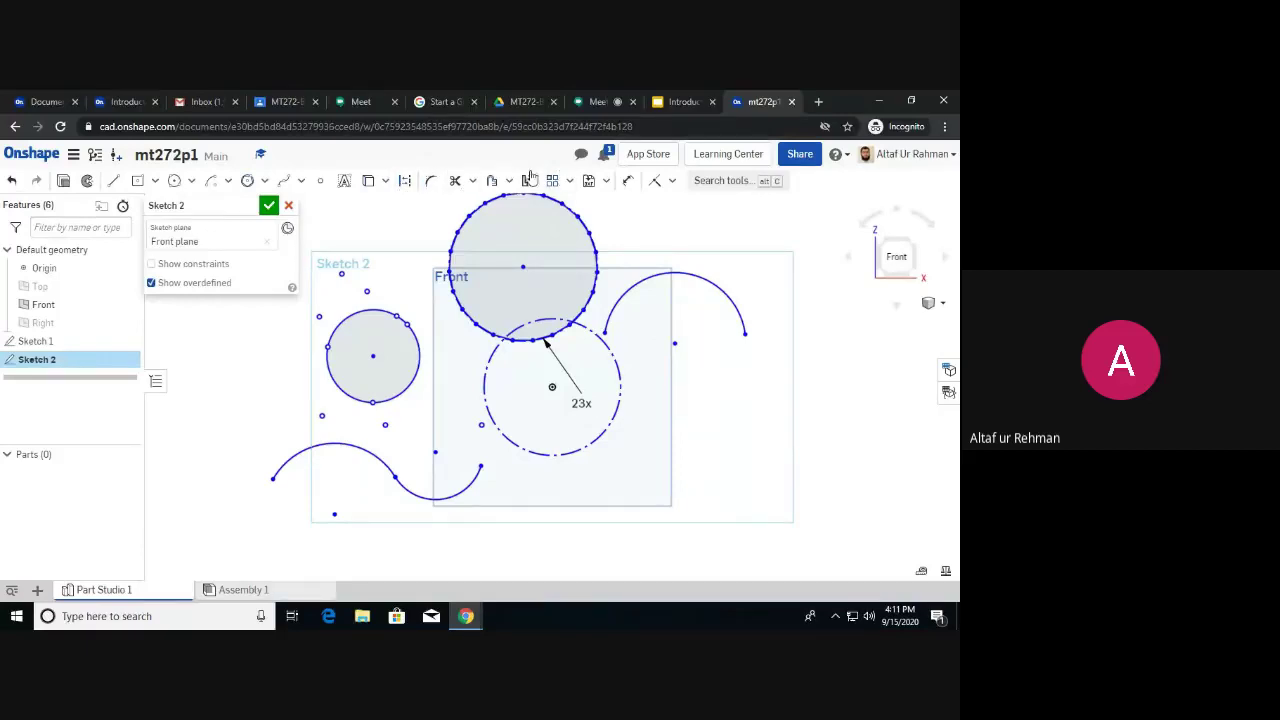
# Dimension the upper-right arc to radius 50, then pick the small left circle for a diameter.
pyautogui.click(628, 182)
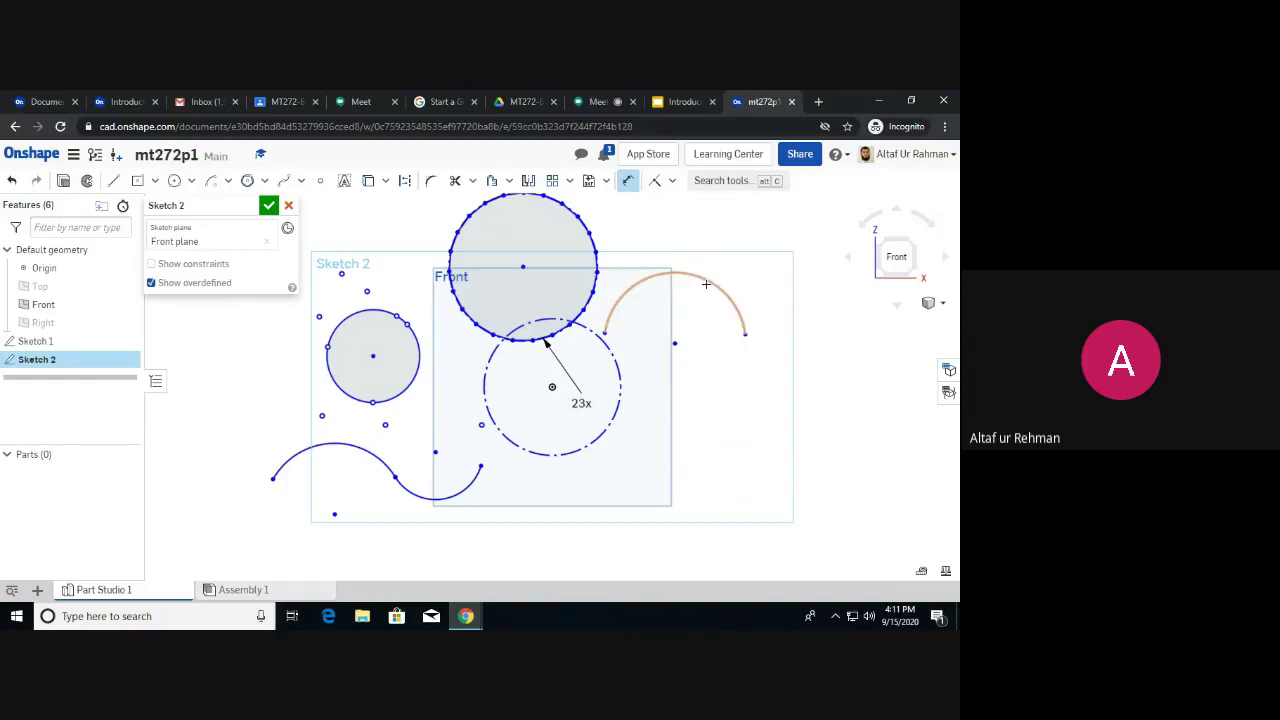
pyautogui.click(710, 281)
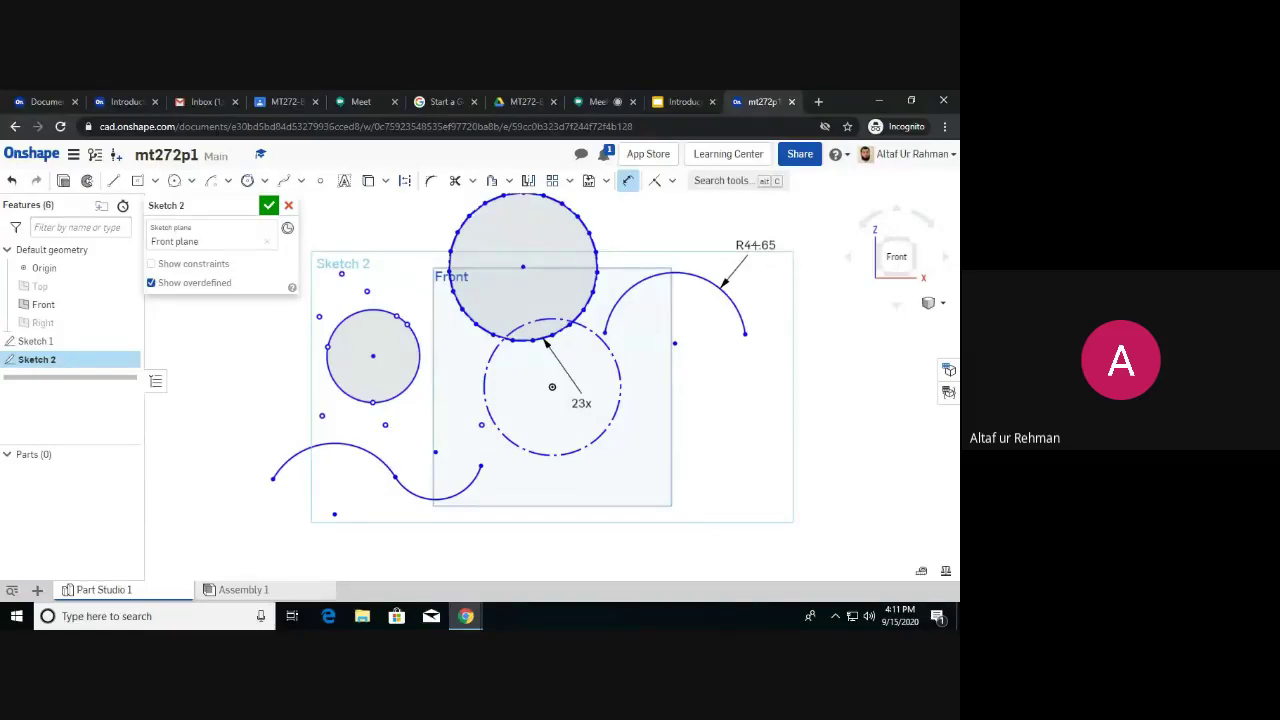
pyautogui.doubleClick(755, 245)
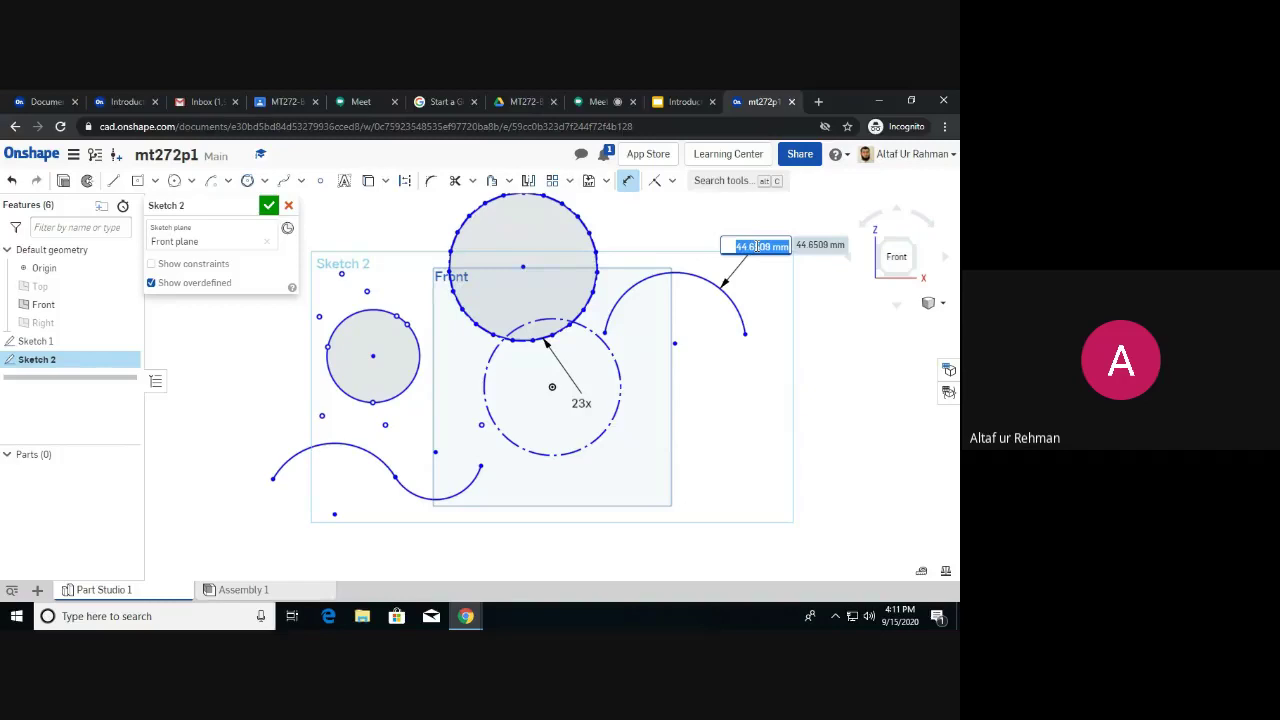
pyautogui.write('8')
pyautogui.press('Escape')
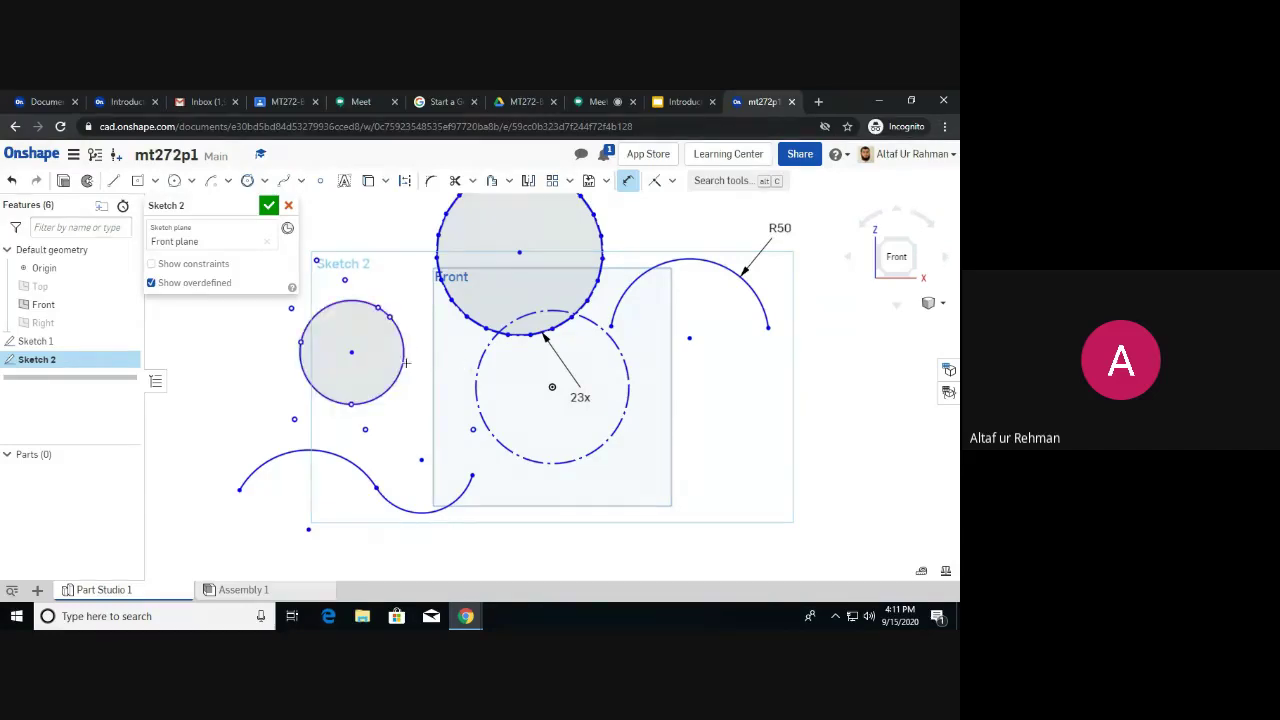
pyautogui.click(403, 356)
# Place the diameter dimension on the small left circle, keeping its 65.45 value.
pyautogui.click(355, 338)
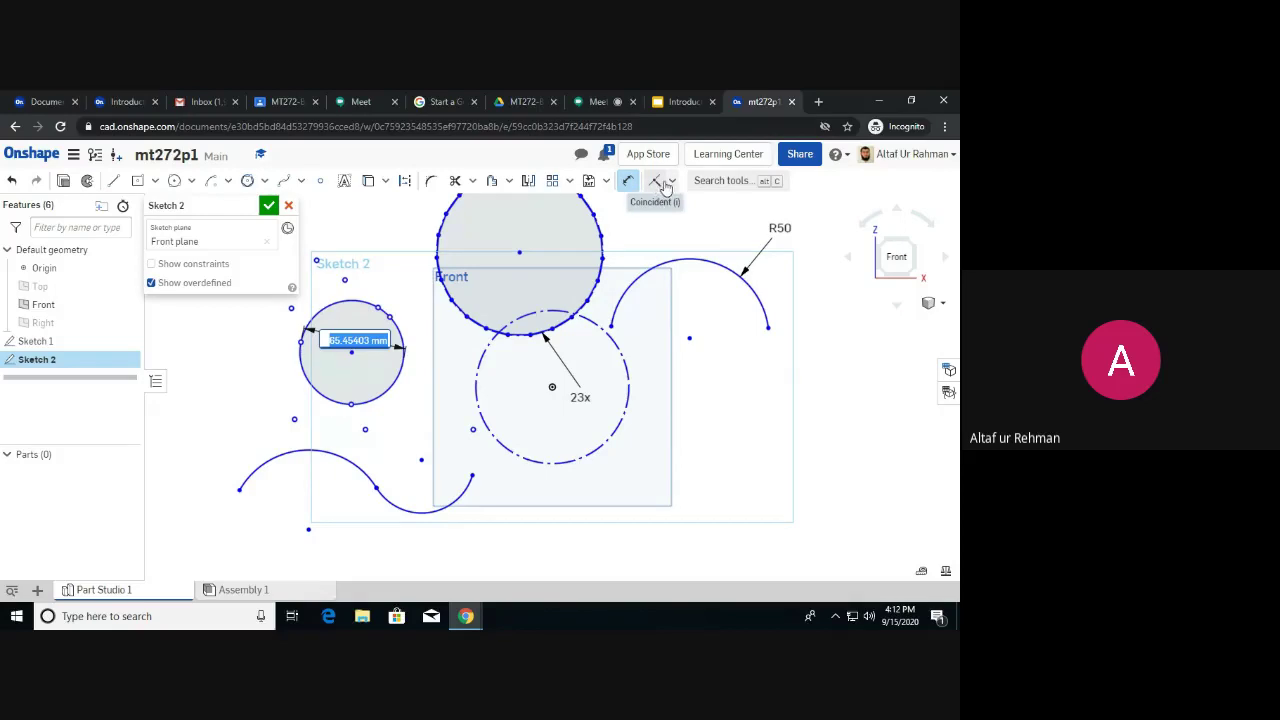
pyautogui.press('Return')
pyautogui.click(673, 182)
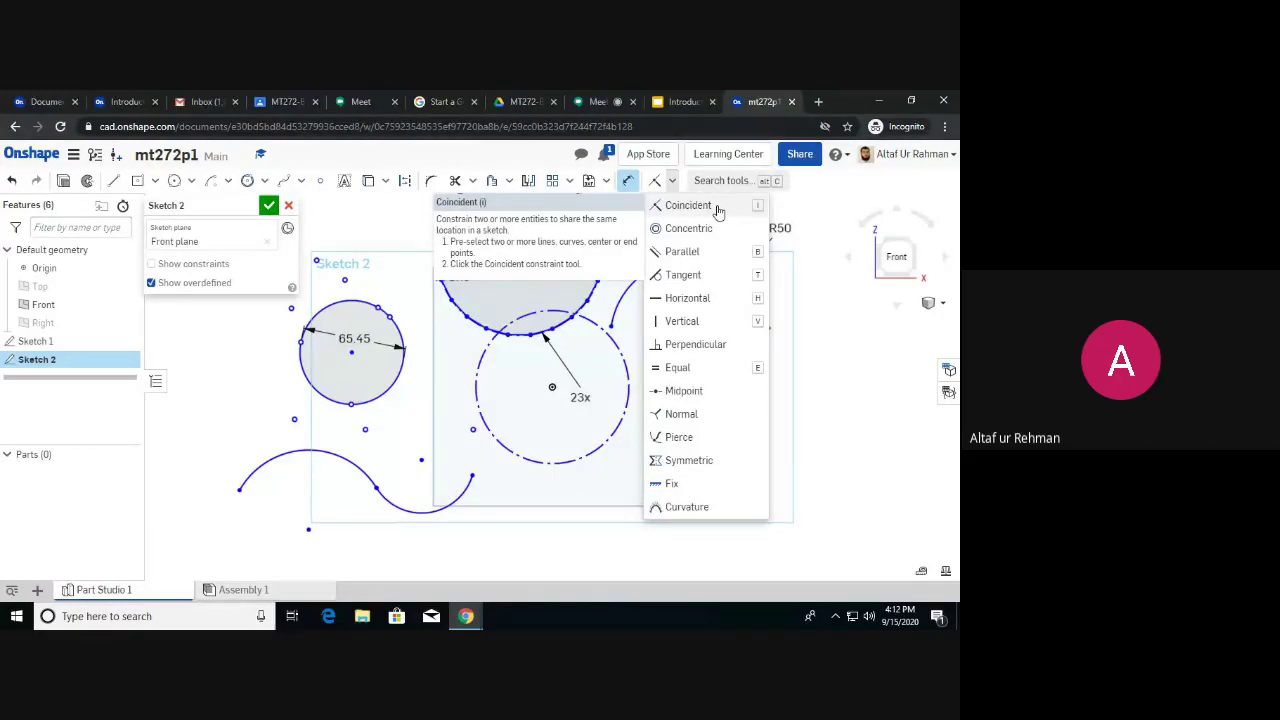
# Make the lower arc coincident with the loose point left of the dashed circle.
pyautogui.click(716, 207)
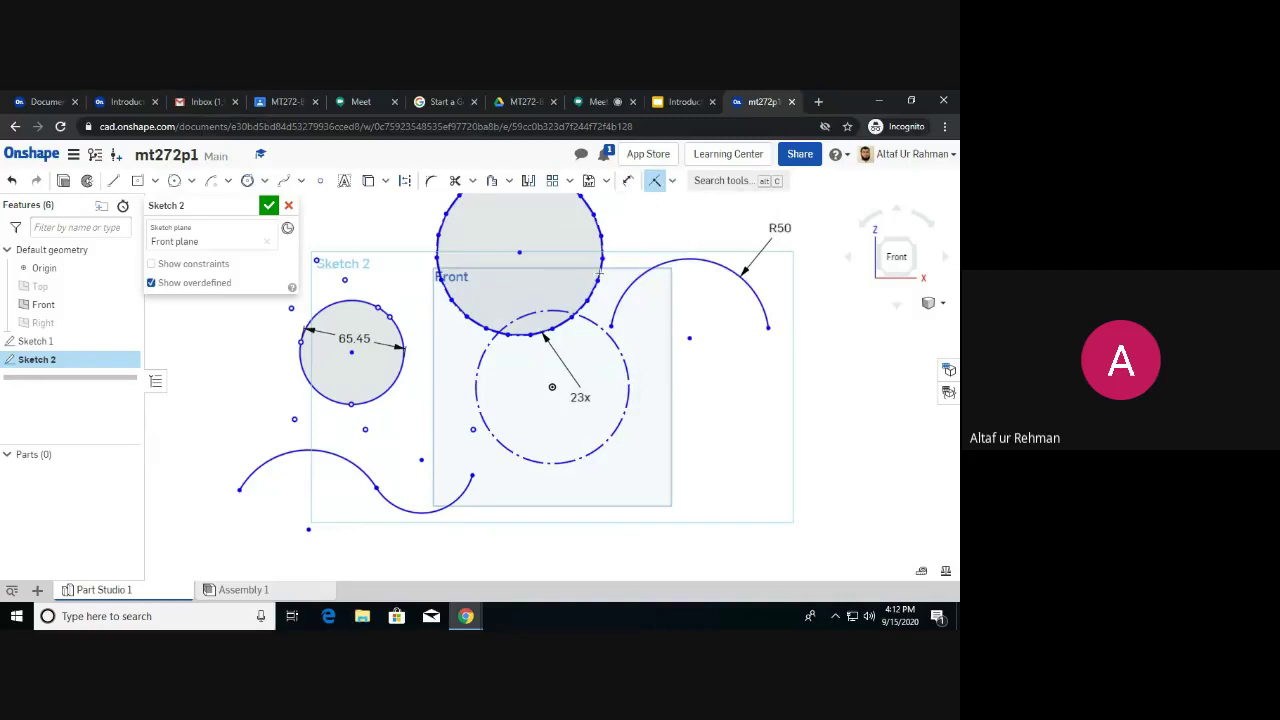
pyautogui.click(472, 431)
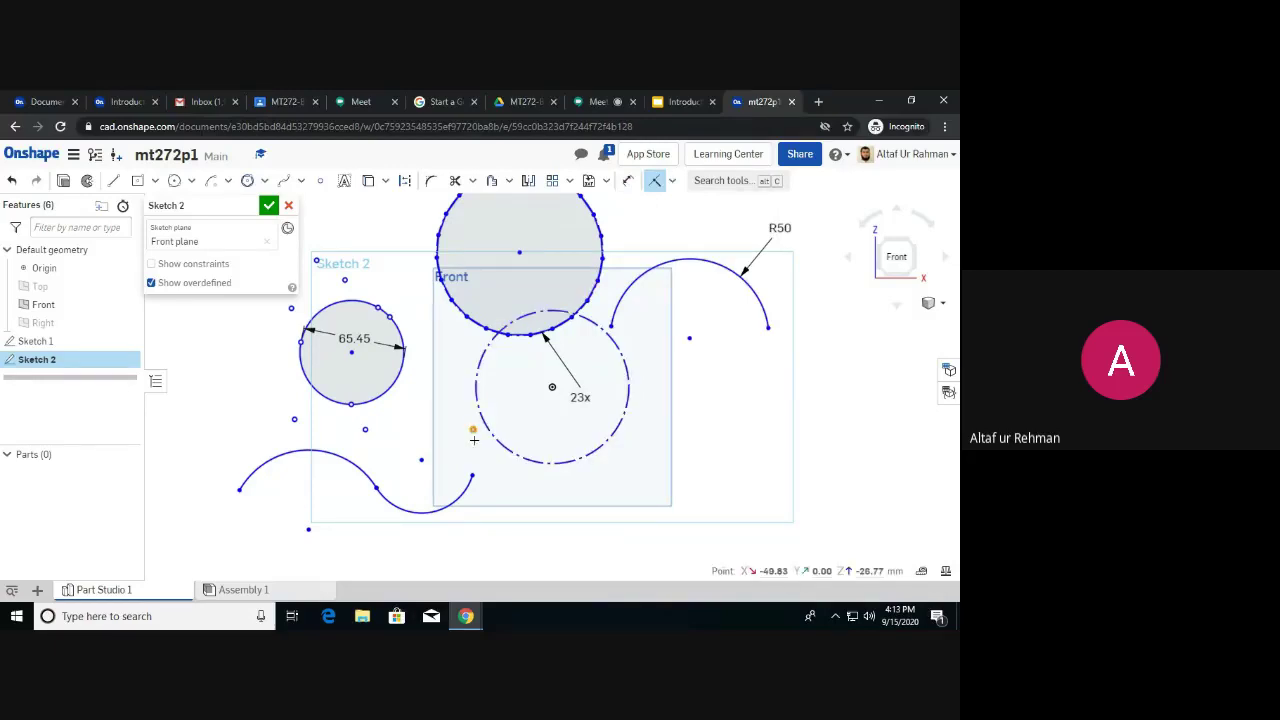
pyautogui.click(468, 482)
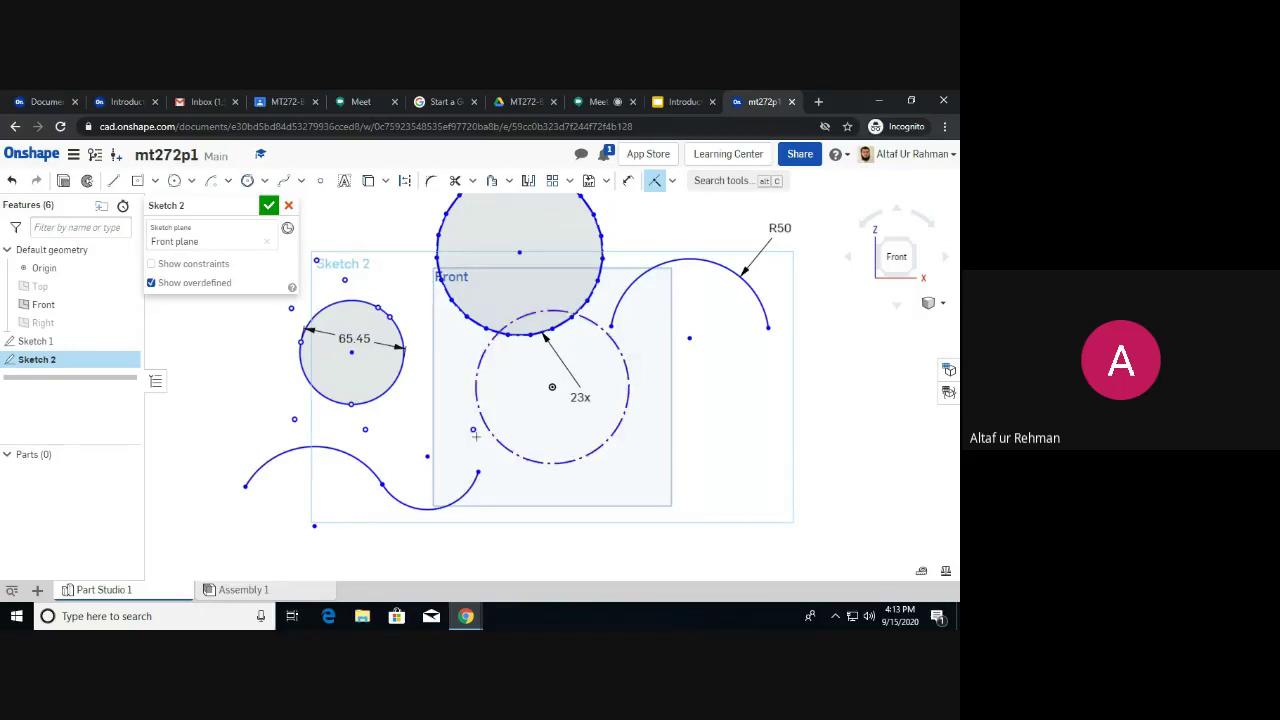
pyautogui.click(656, 184)
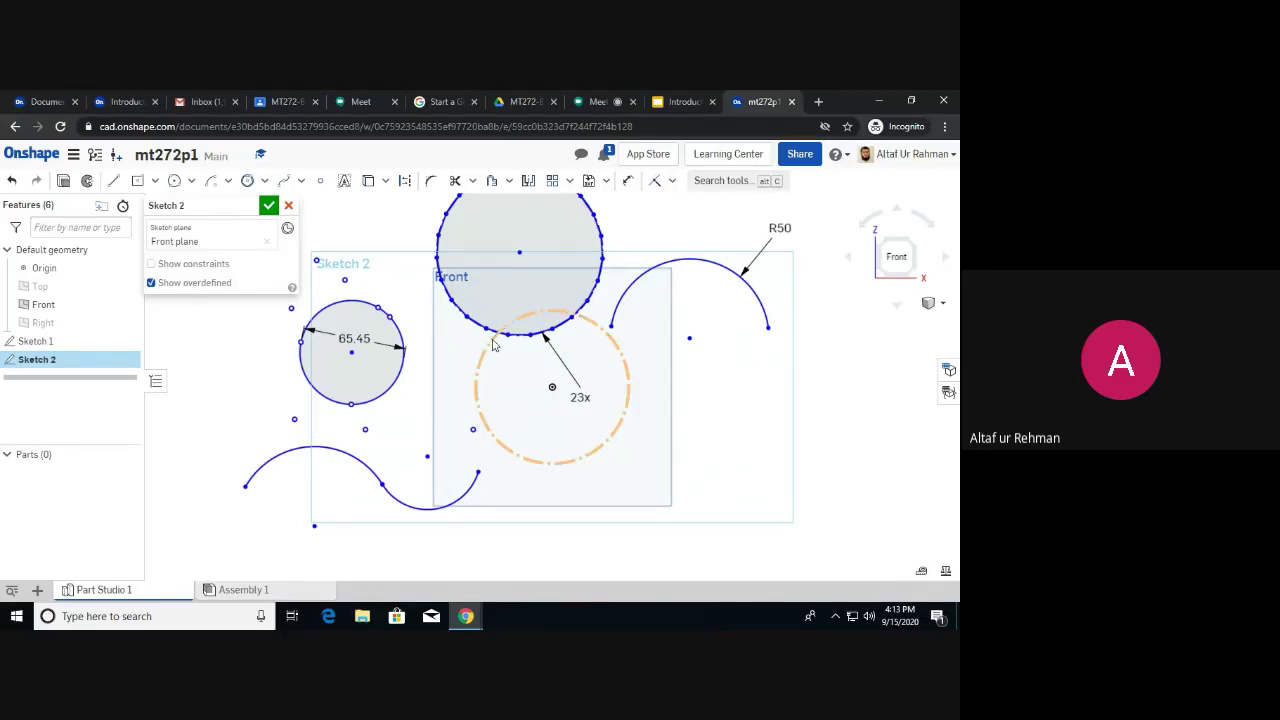
# Make the lower arc concentric with the dashed circle's centre point.
pyautogui.click(554, 392)
pyautogui.click(474, 494)
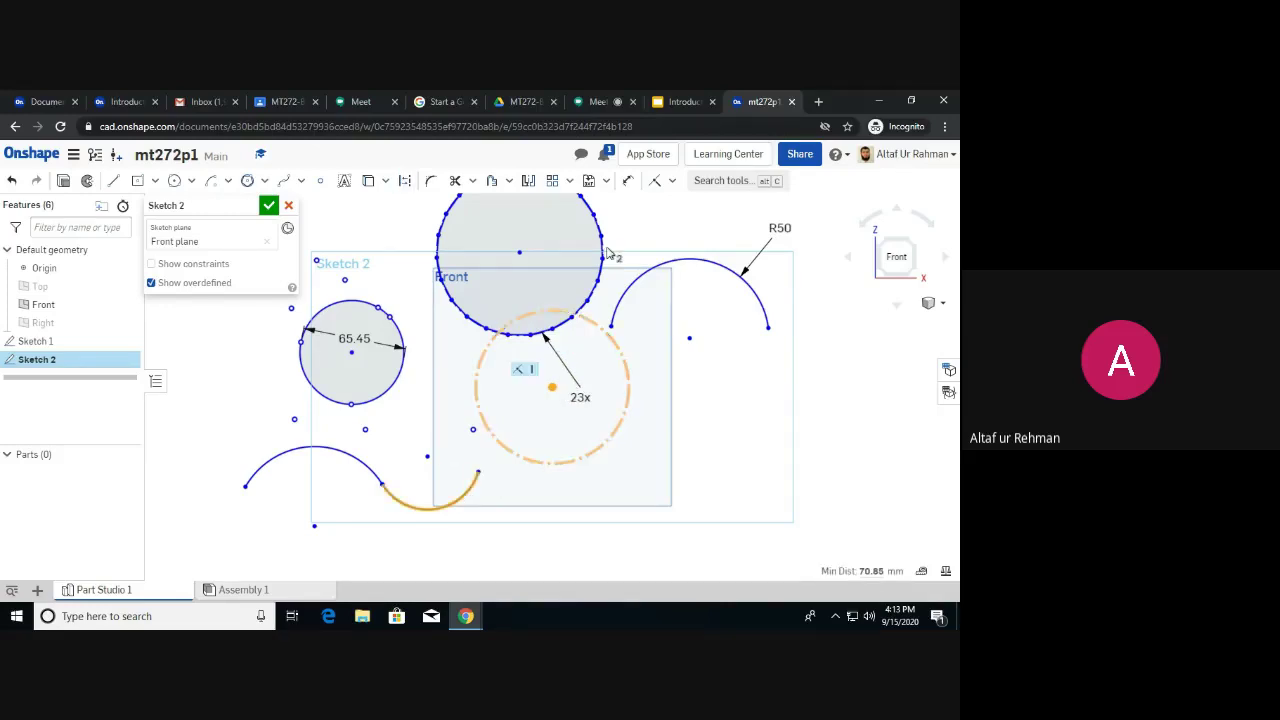
pyautogui.click(654, 186)
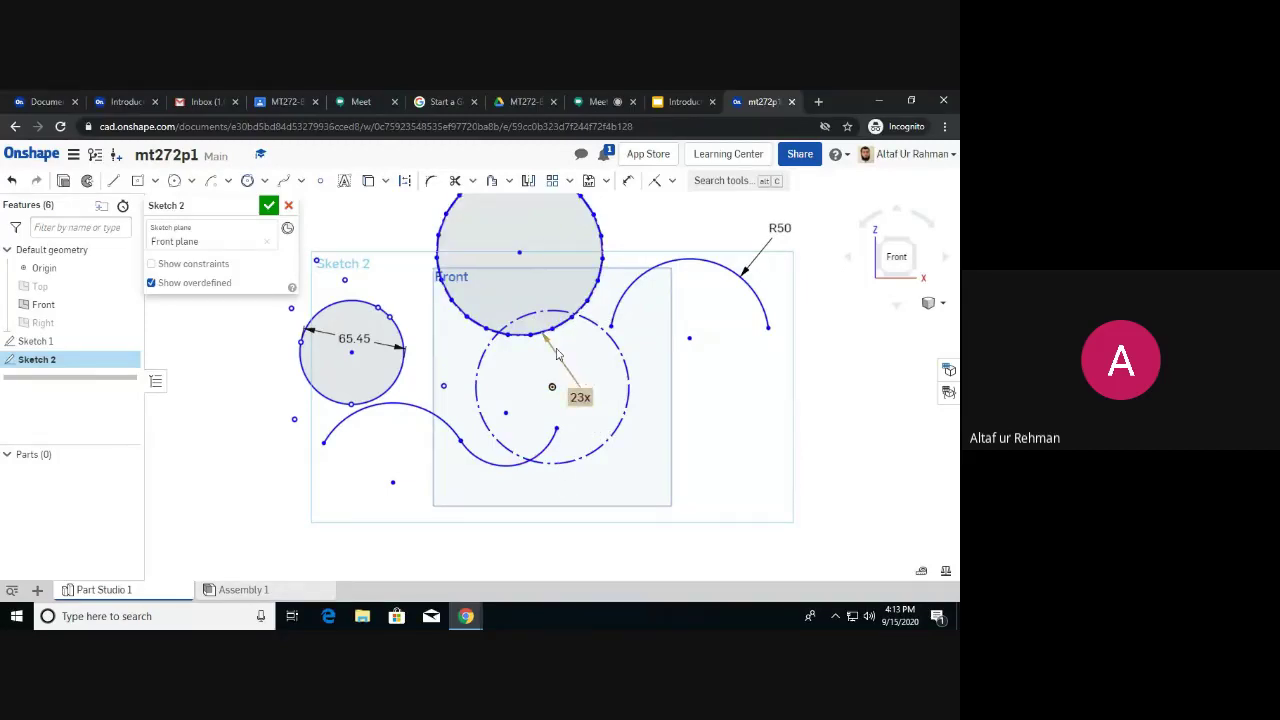
# Select the dashed 23x circle and its centre, then deselect it, leaving it touching the top circle.
pyautogui.click(674, 182)
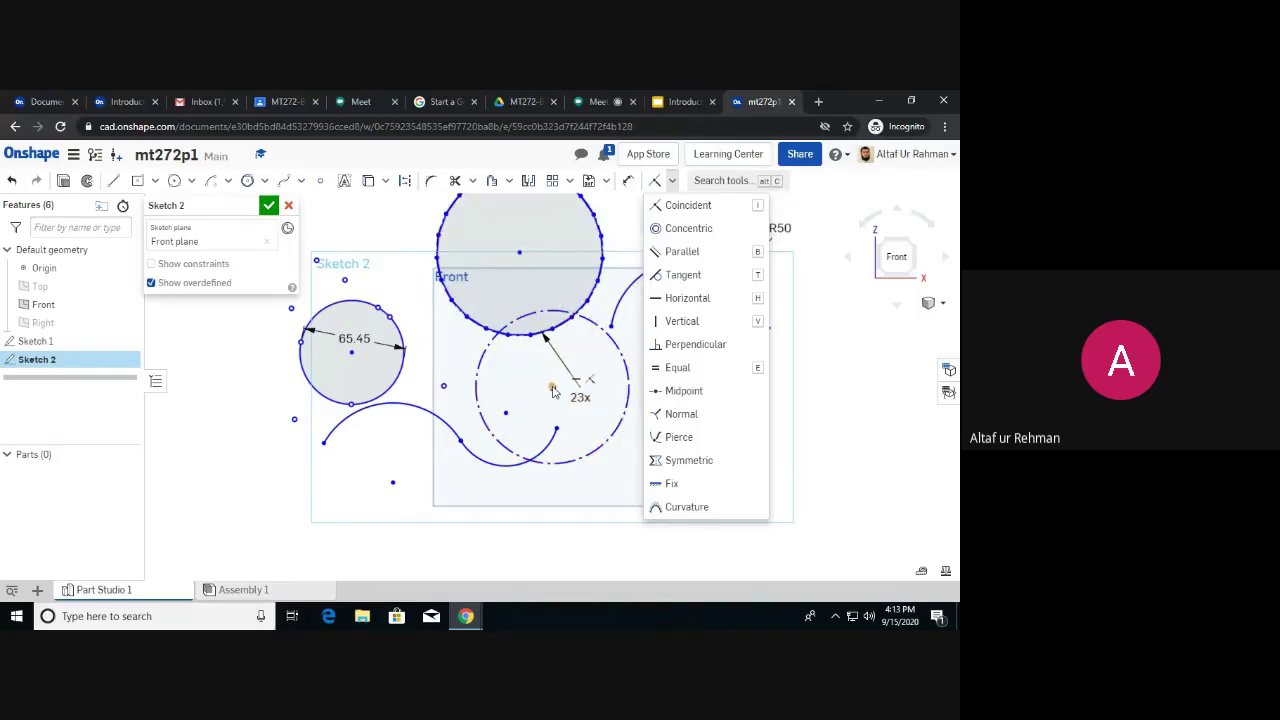
pyautogui.click(552, 389)
pyautogui.click(590, 328)
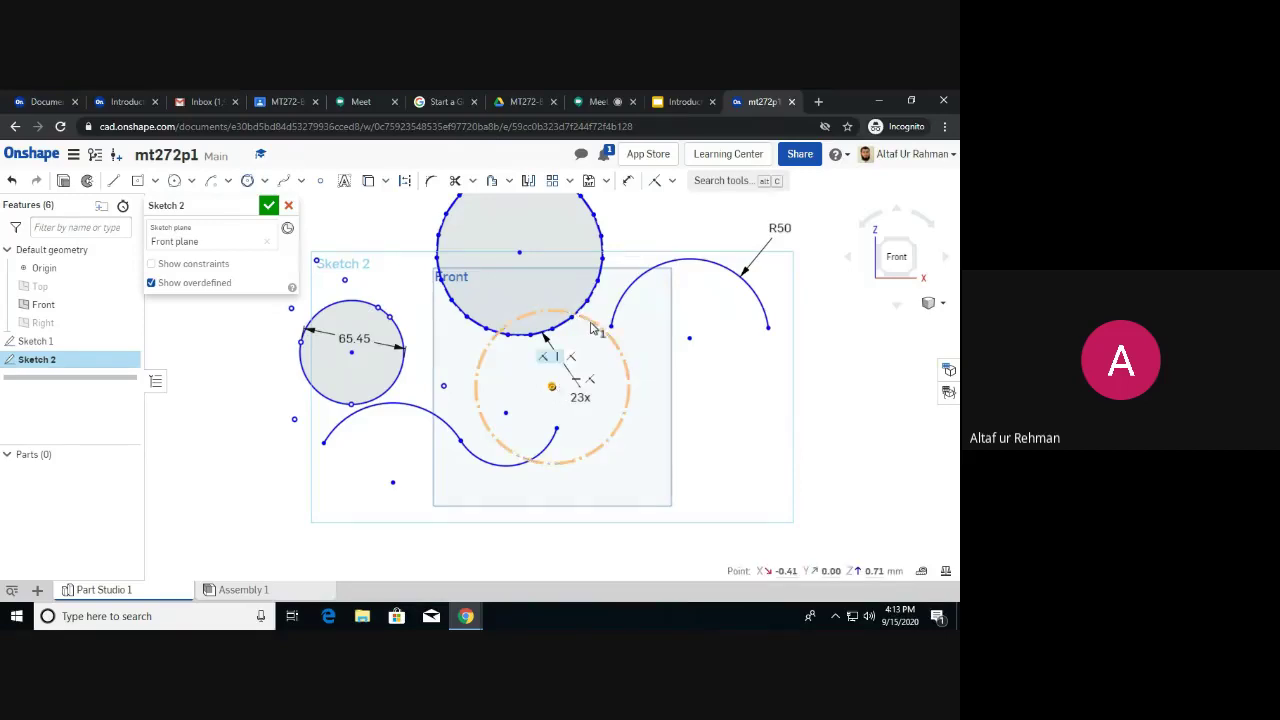
pyautogui.click(592, 328)
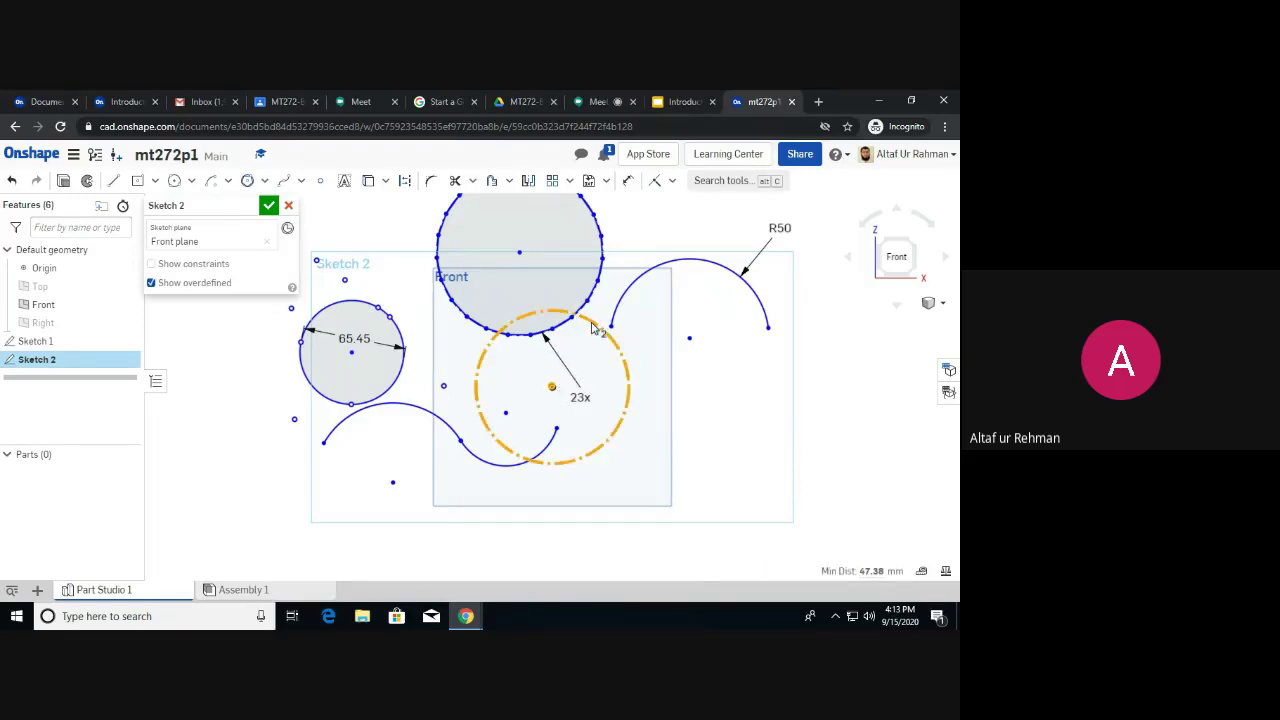
pyautogui.click(677, 374)
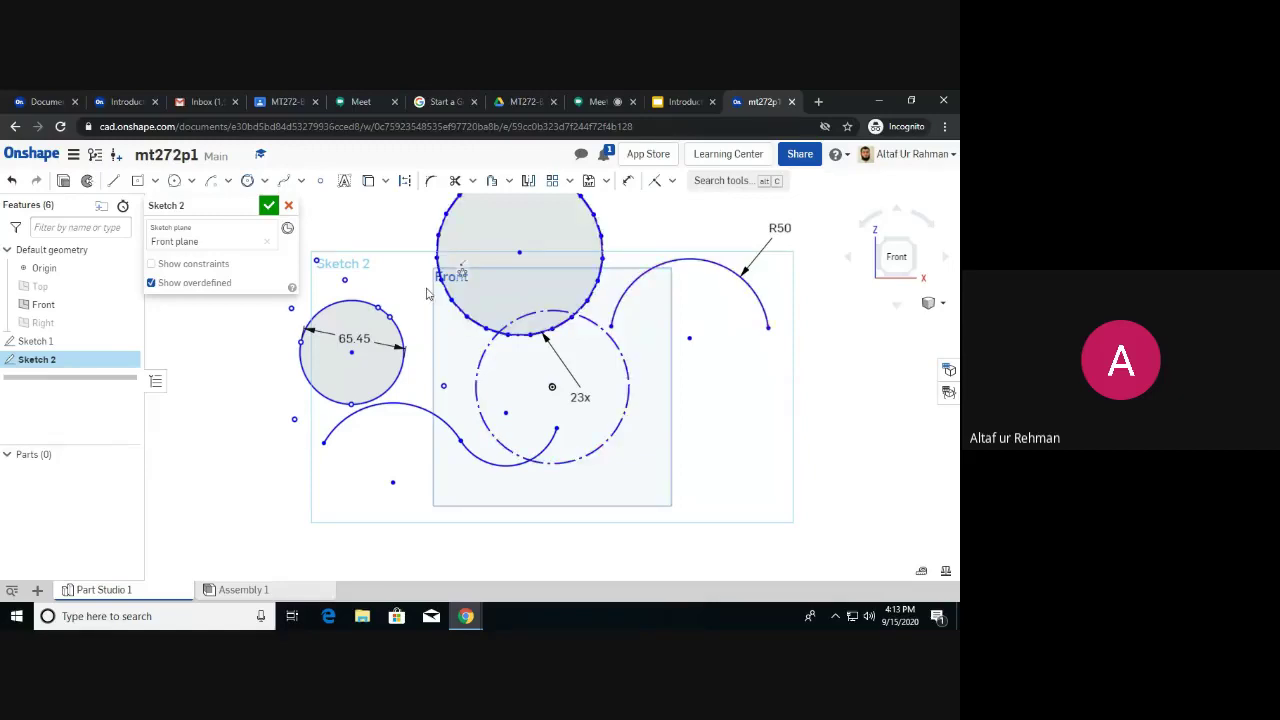
# Window-select the small circle and top circle, then undo to shift the wavy arc down-left.
pyautogui.scroll(-1, 430, 298)
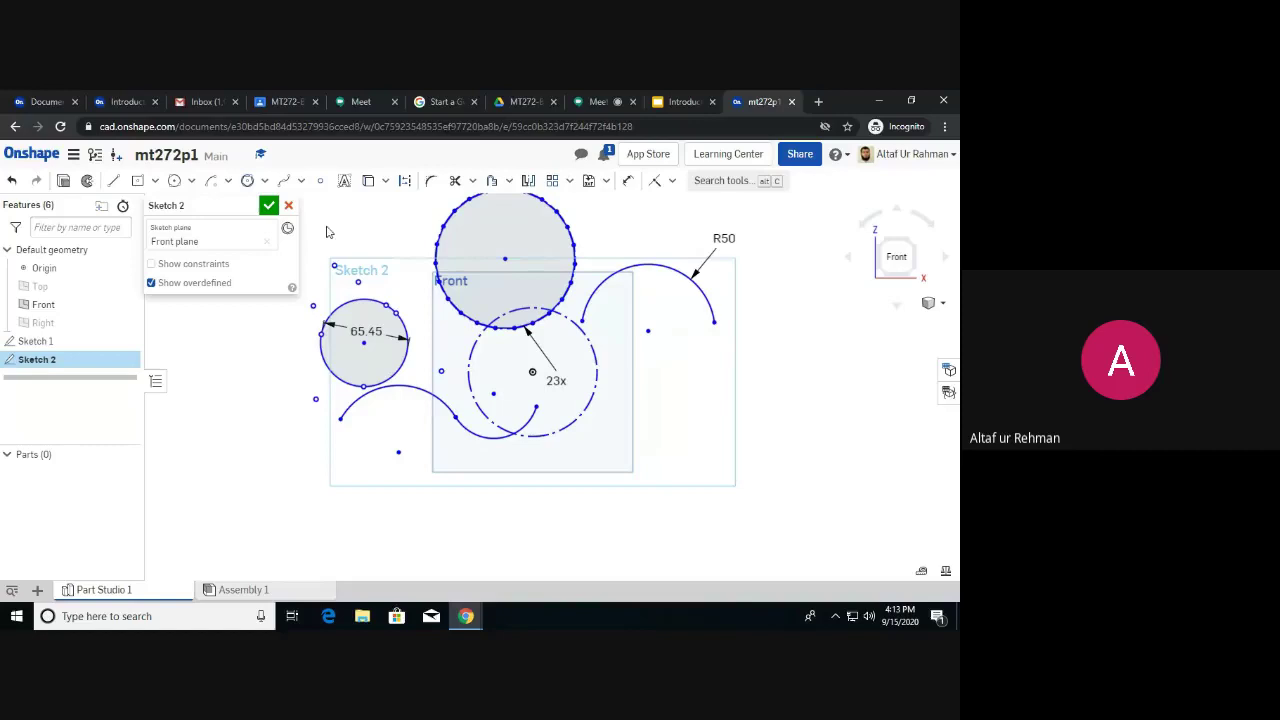
pyautogui.moveTo(342, 245); pyautogui.dragTo(499, 377)
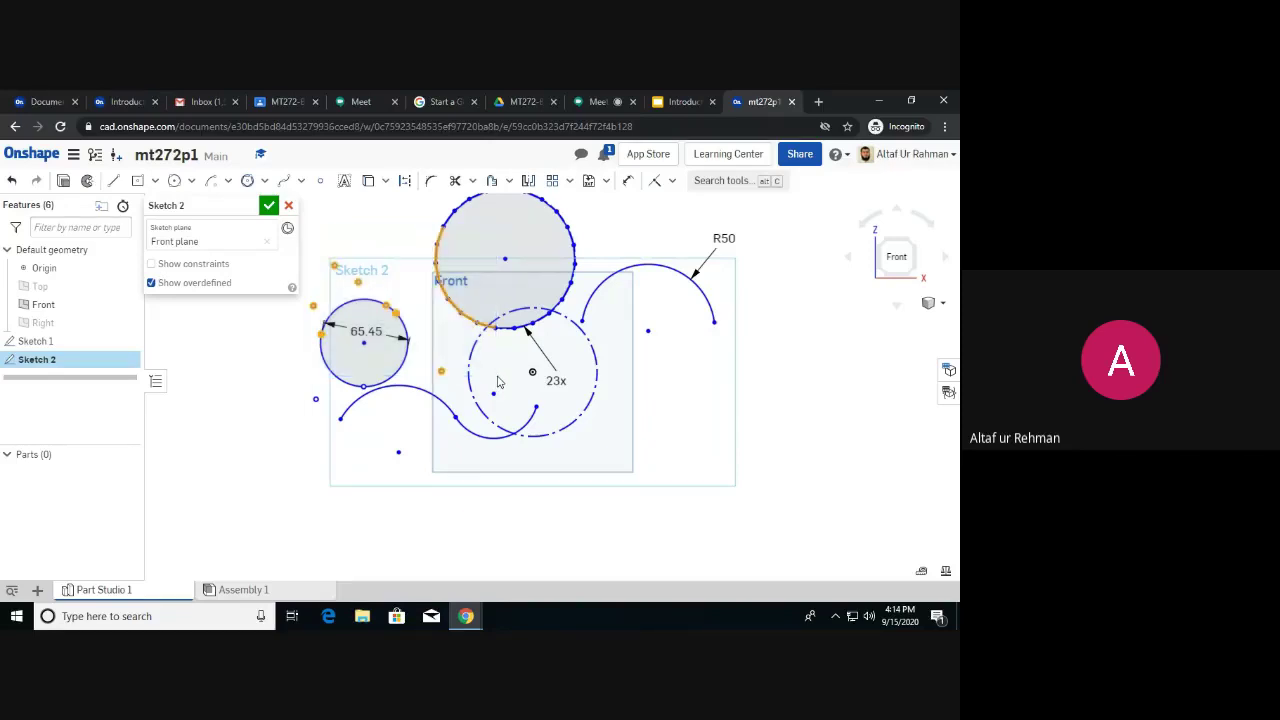
pyautogui.click(340, 243)
pyautogui.moveTo(313, 223); pyautogui.dragTo(490, 409)
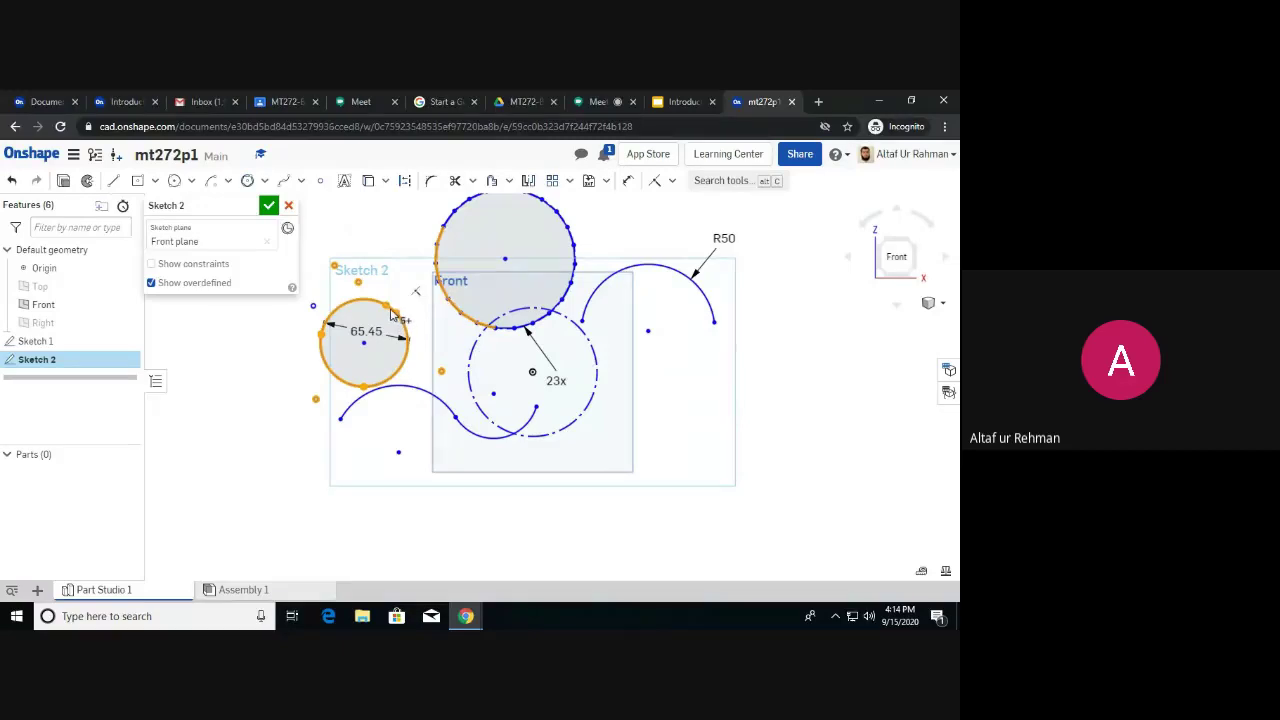
pyautogui.hotkey('ctrl', 'z')
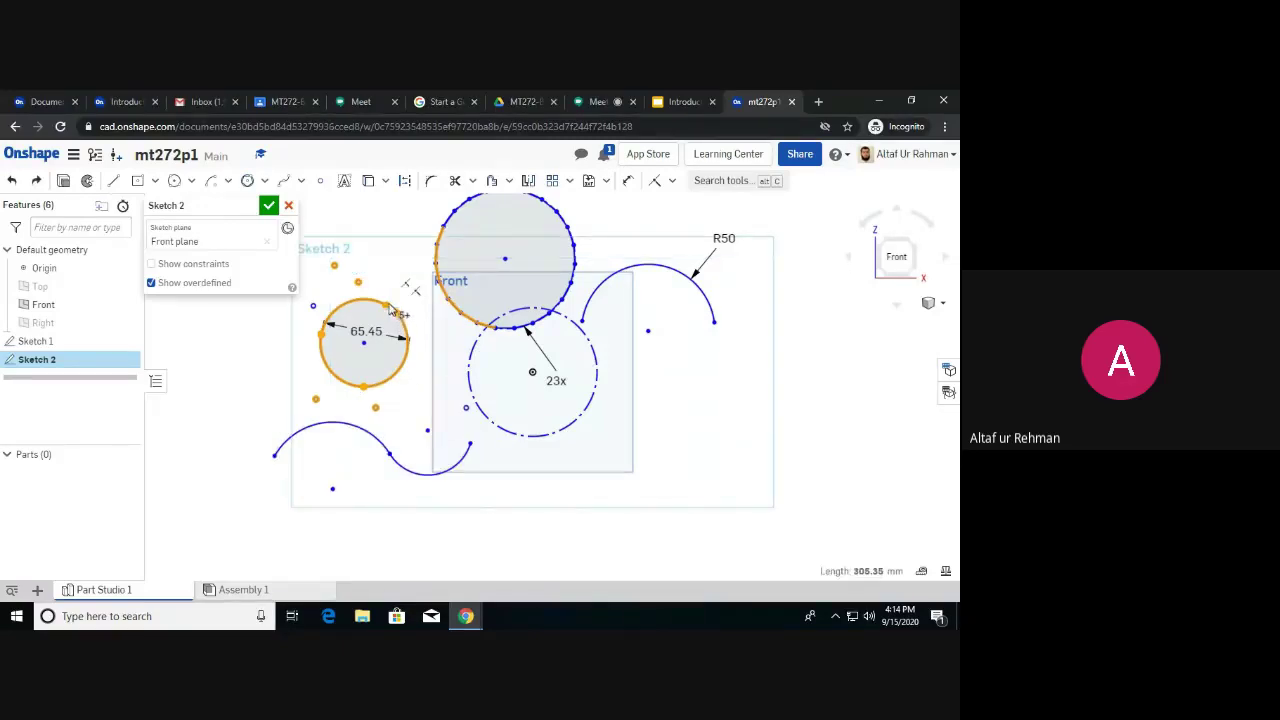
pyautogui.click(391, 249)
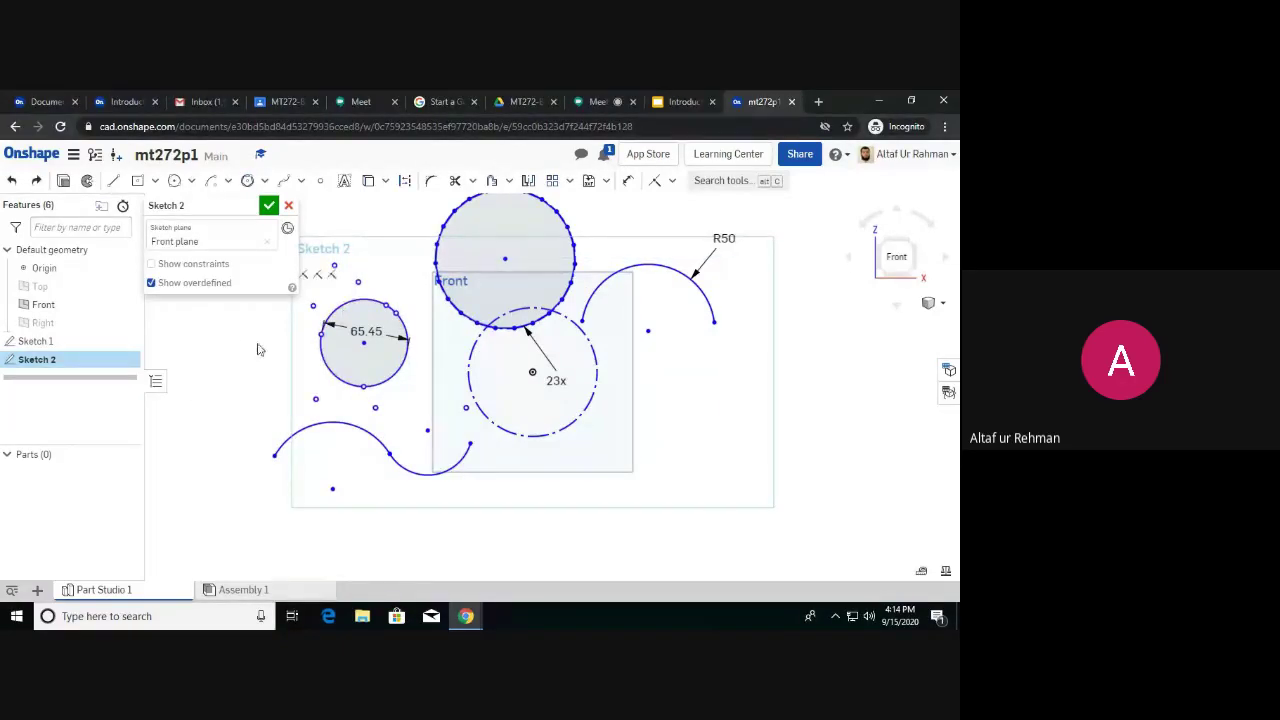
# Window-select the small 65.45 circle and lower wavy arc repeatedly, finally clearing the selection.
pyautogui.moveTo(260, 330)
pyautogui.mouseDown()
pyautogui.moveTo(360, 404)
pyautogui.moveTo(366, 455)
pyautogui.mouseUp()
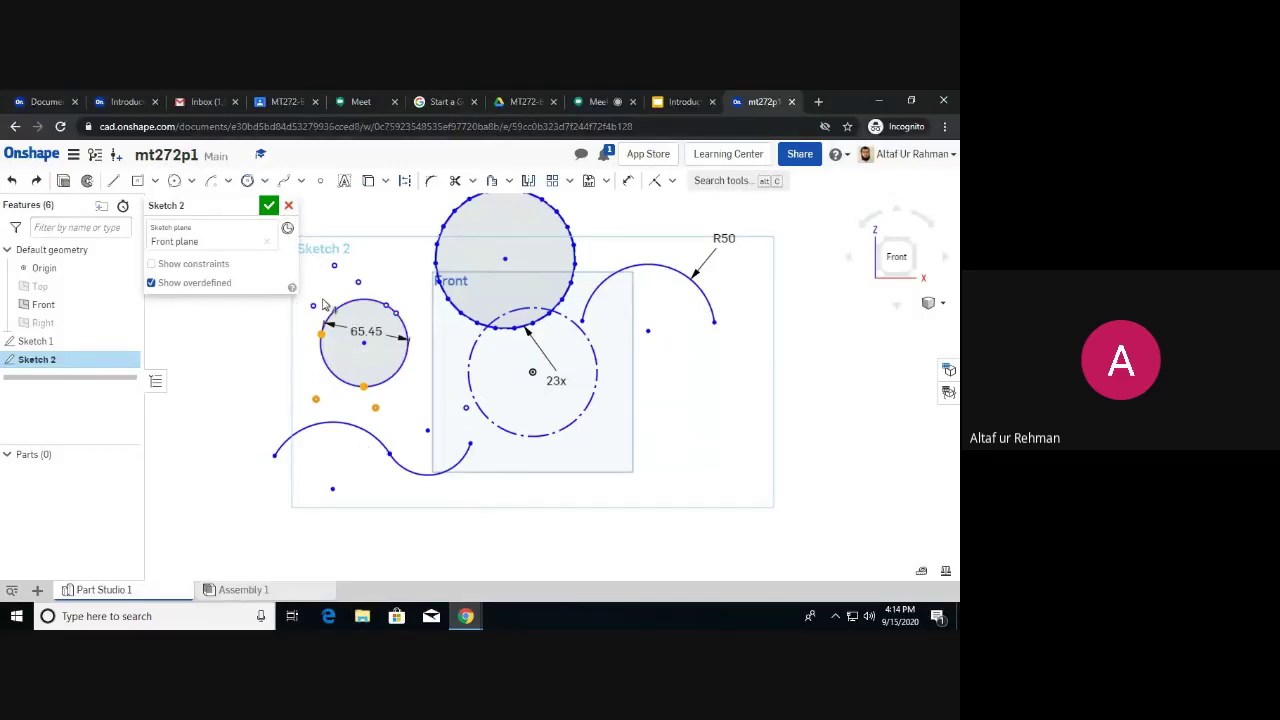
pyautogui.moveTo(254, 301); pyautogui.dragTo(421, 474)
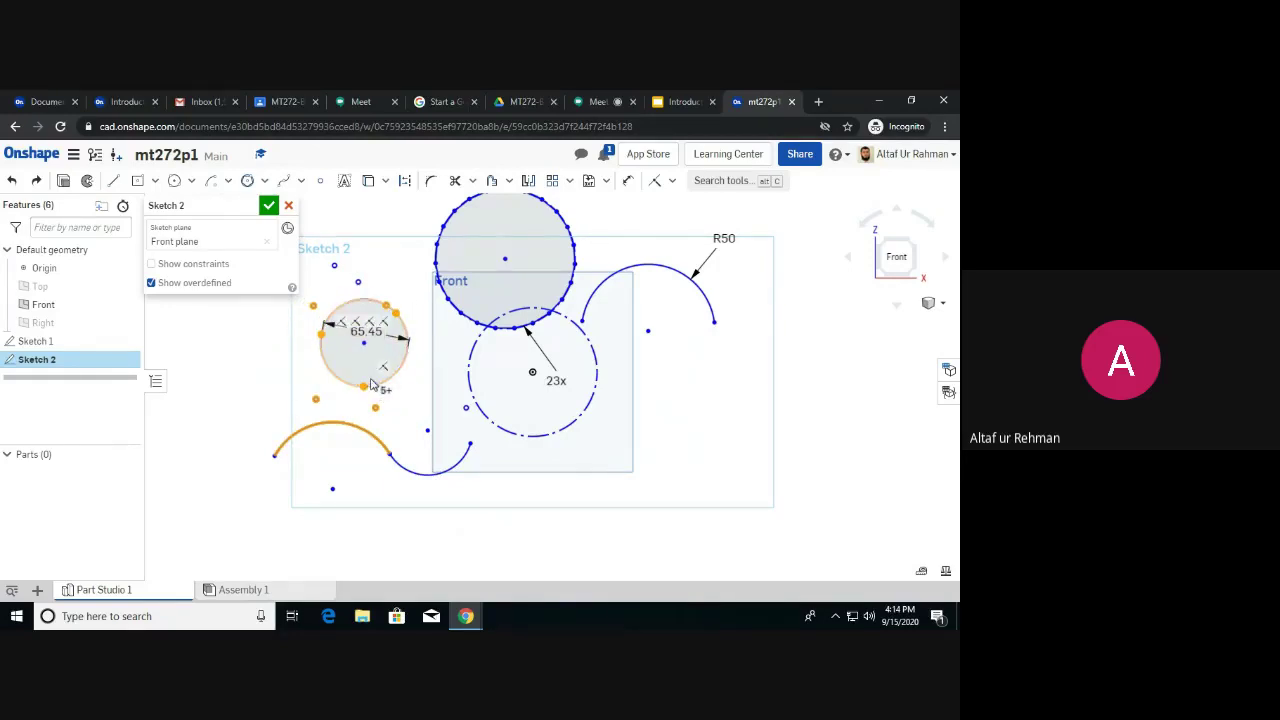
pyautogui.click(427, 319)
pyautogui.moveTo(424, 298); pyautogui.dragTo(322, 458)
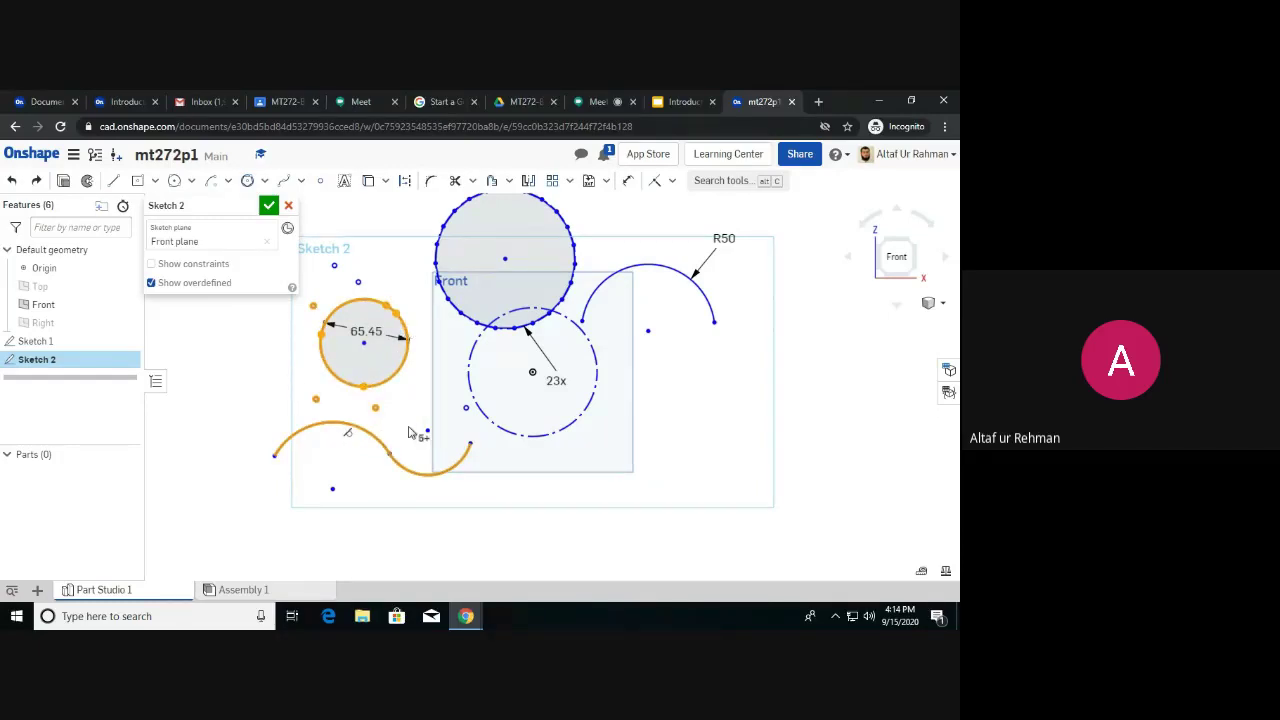
pyautogui.press('Escape')
pyautogui.moveTo(257, 309); pyautogui.dragTo(478, 486)
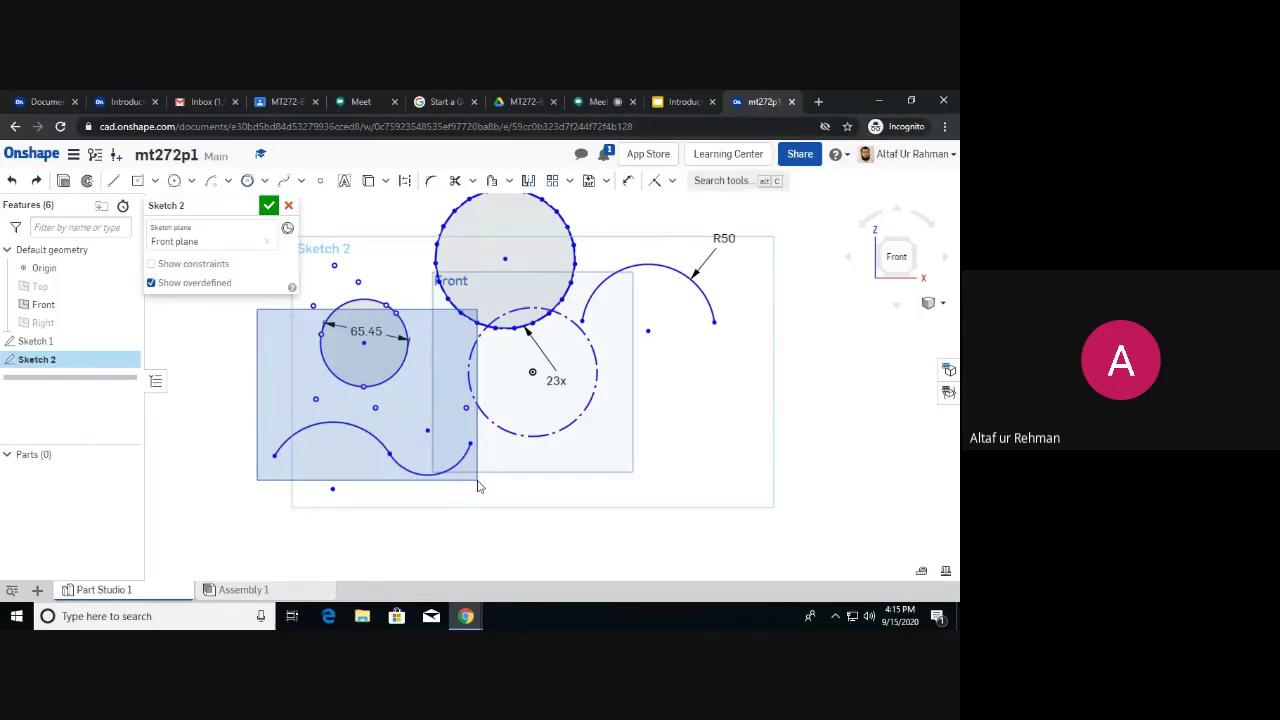
pyautogui.moveTo(477, 482); pyautogui.dragTo(477, 484)
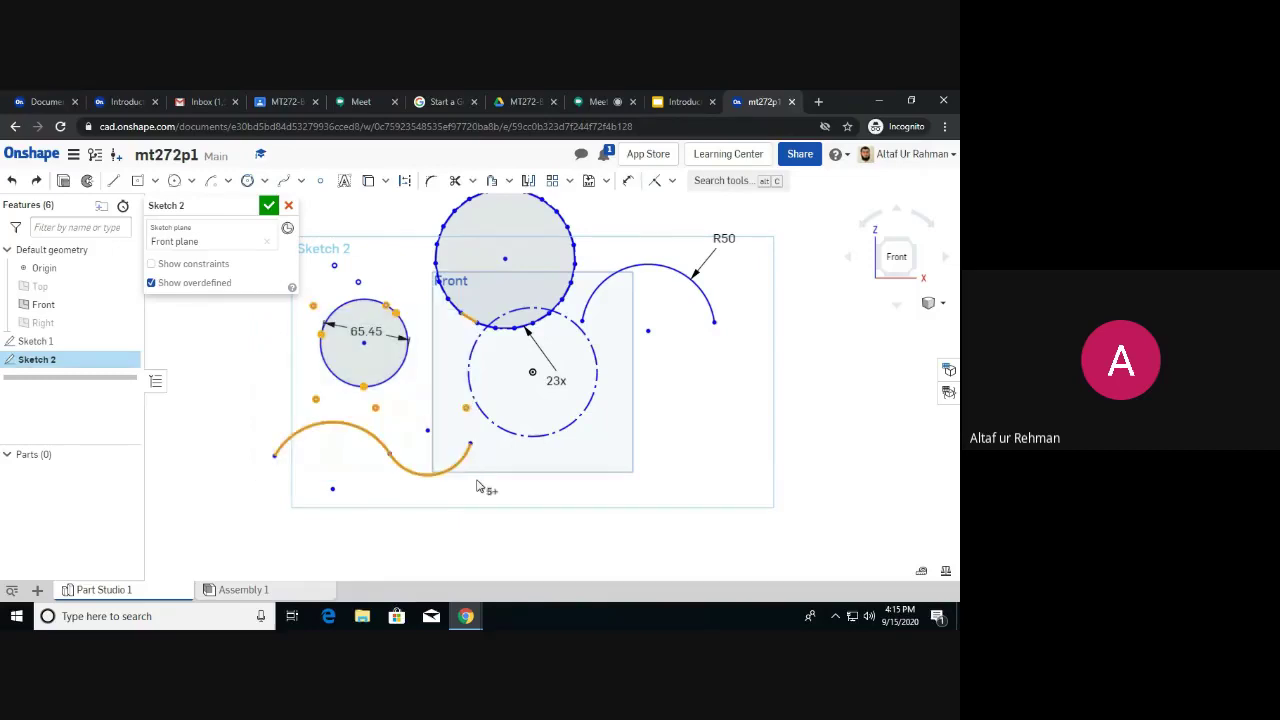
pyautogui.click(236, 421)
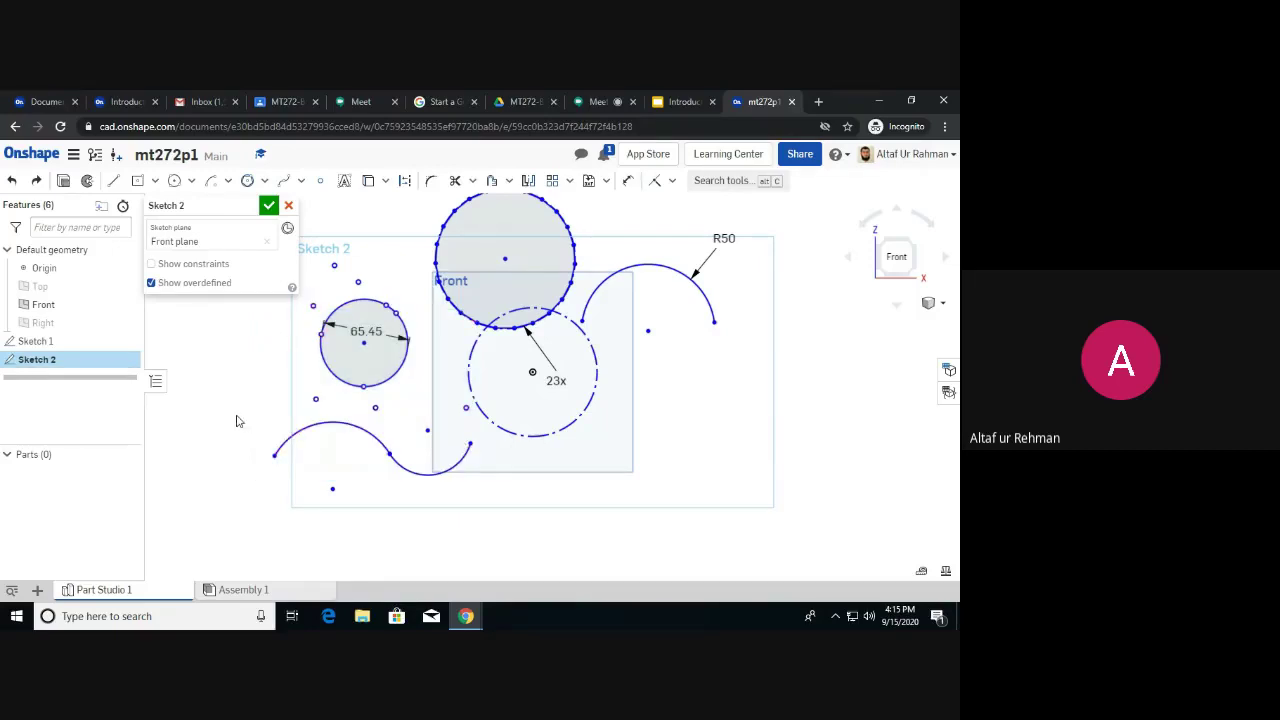
pyautogui.moveTo(445, 320); pyautogui.dragTo(316, 486)
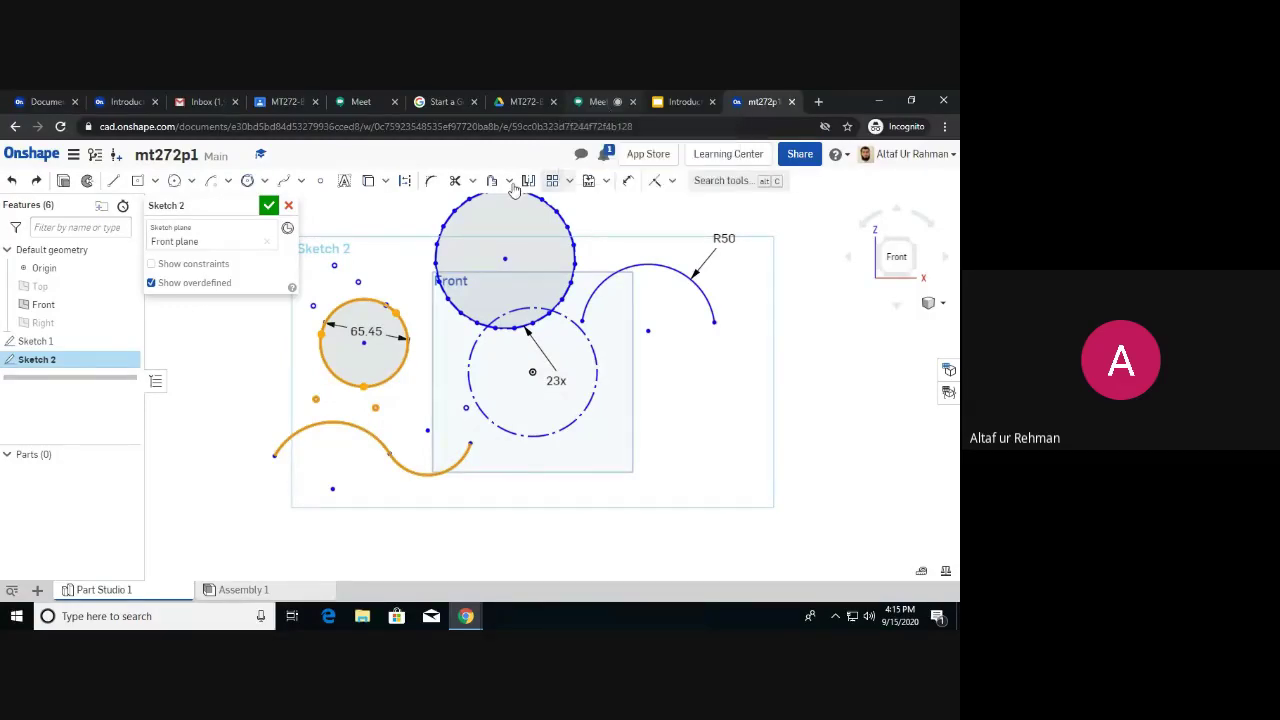
pyautogui.click(283, 369)
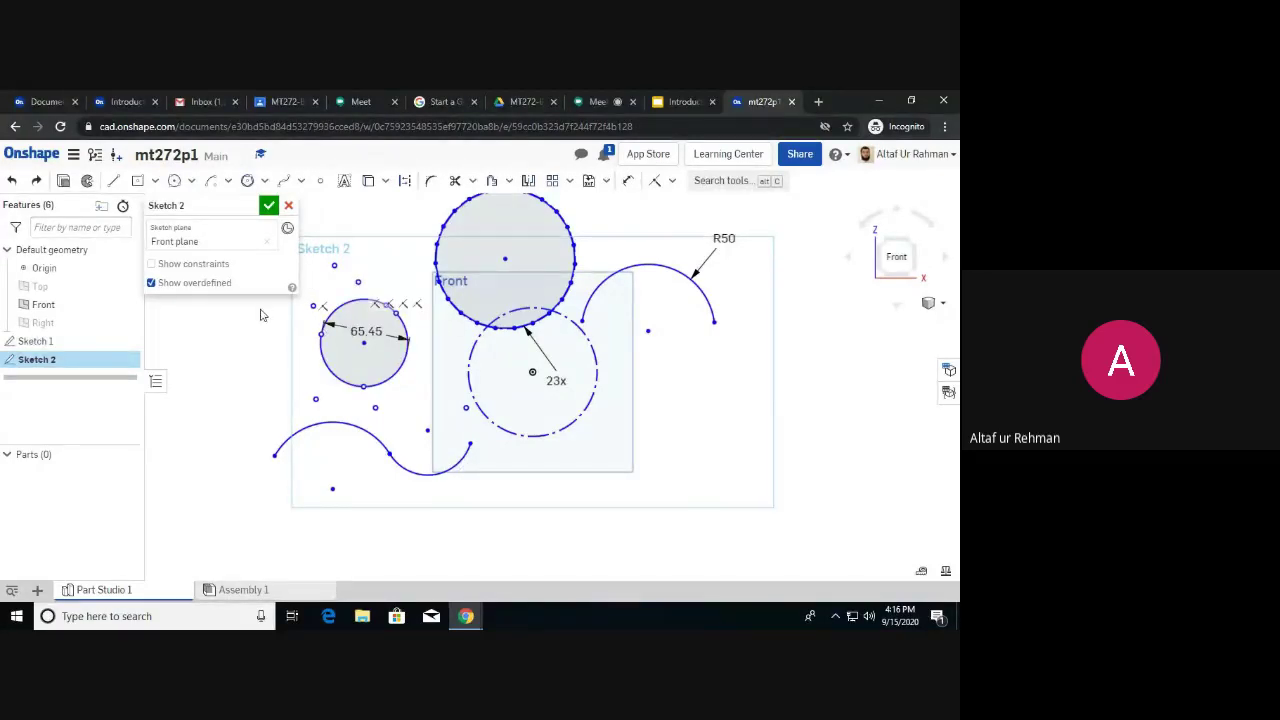
pyautogui.moveTo(410, 328); pyautogui.dragTo(306, 471)
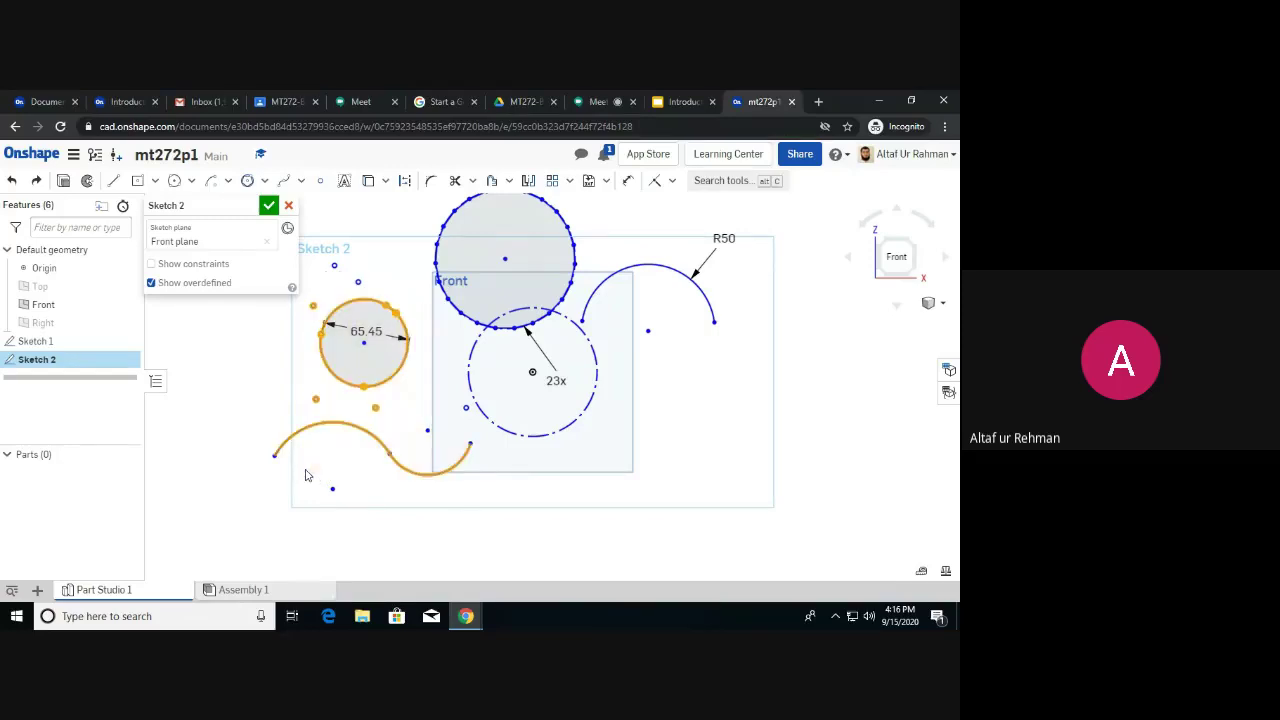
pyautogui.click(441, 543)
pyautogui.moveTo(460, 506); pyautogui.dragTo(302, 310)
pyautogui.click(741, 355)
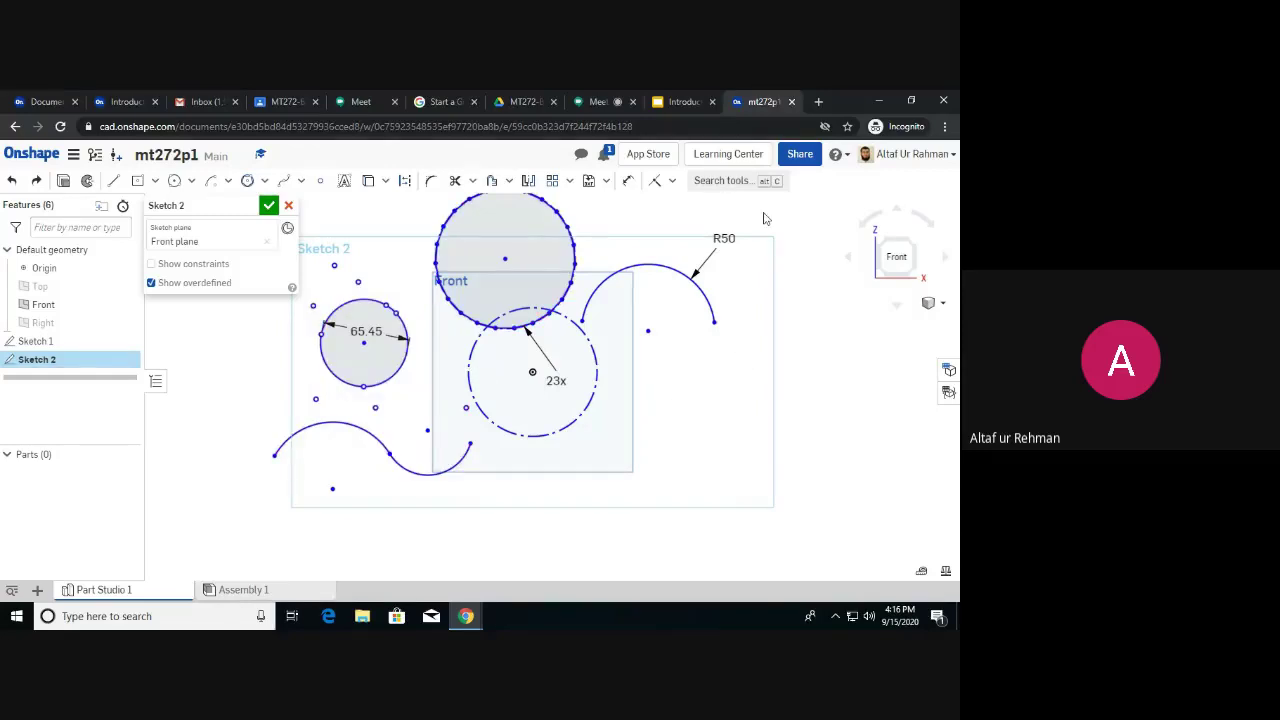
pyautogui.click(672, 182)
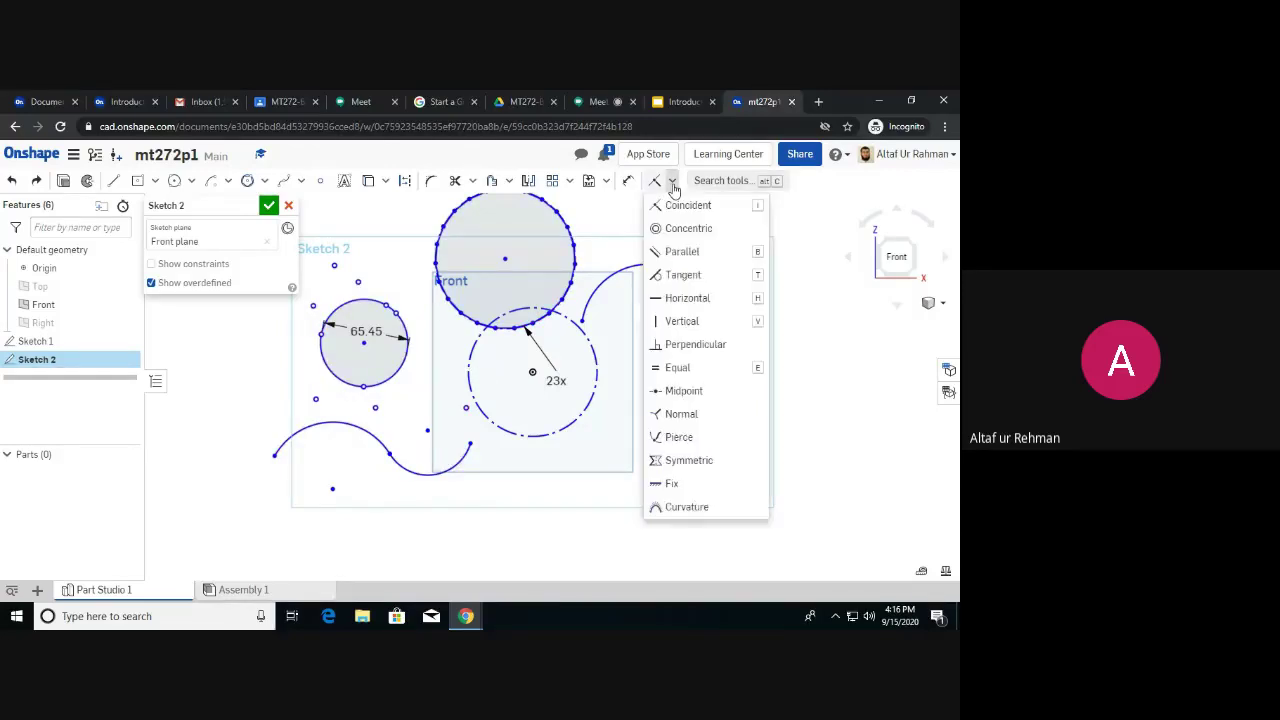
pyautogui.click(595, 270)
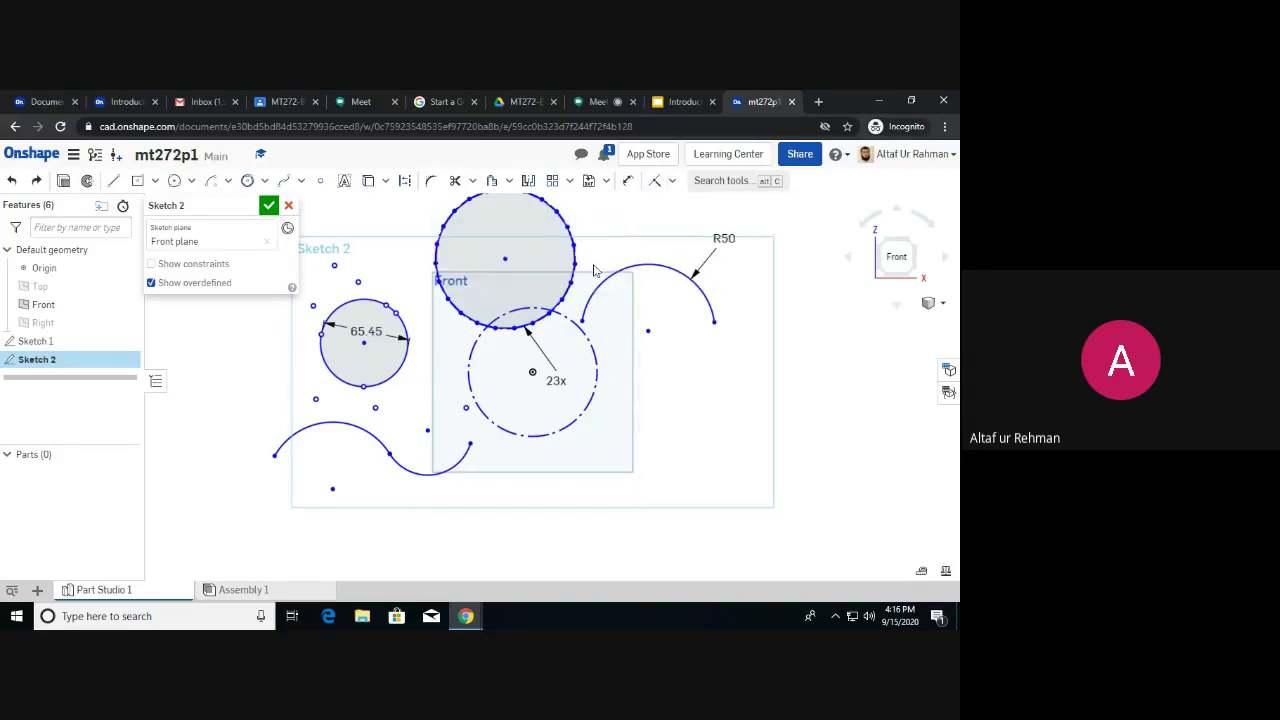
pyautogui.press('d')
pyautogui.click(574, 262)
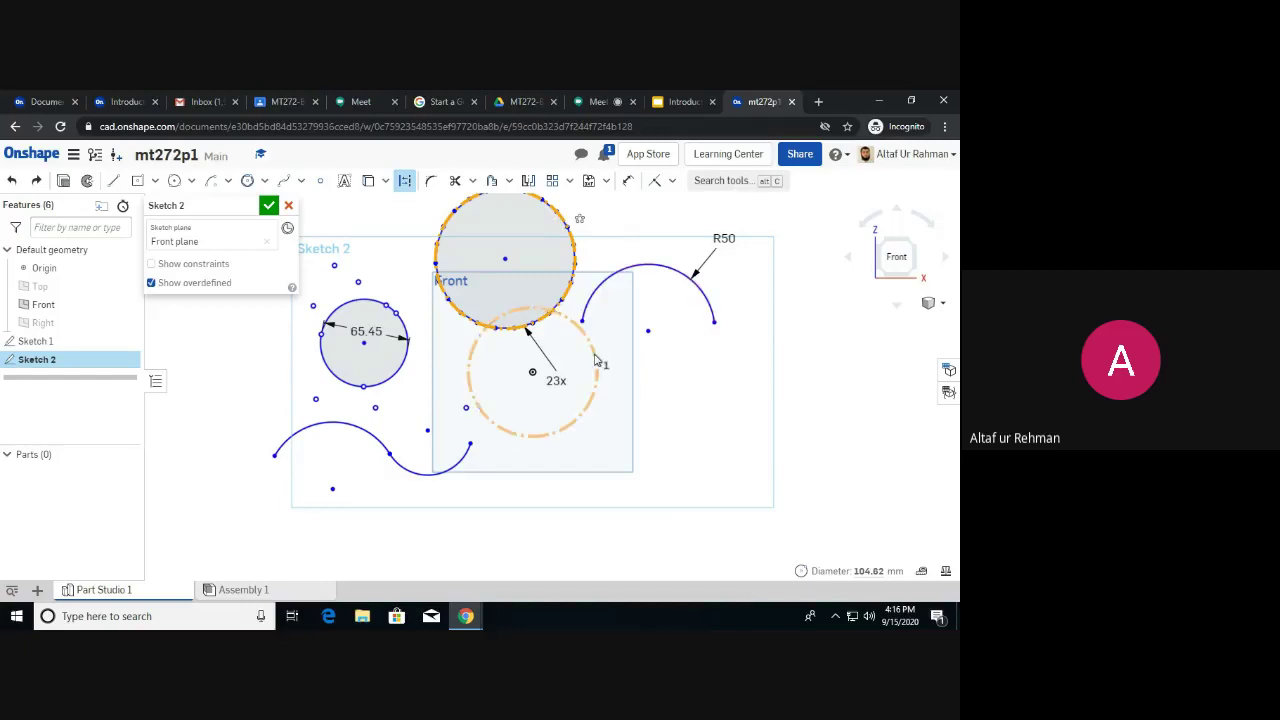
pyautogui.click(595, 358)
pyautogui.press('Escape')
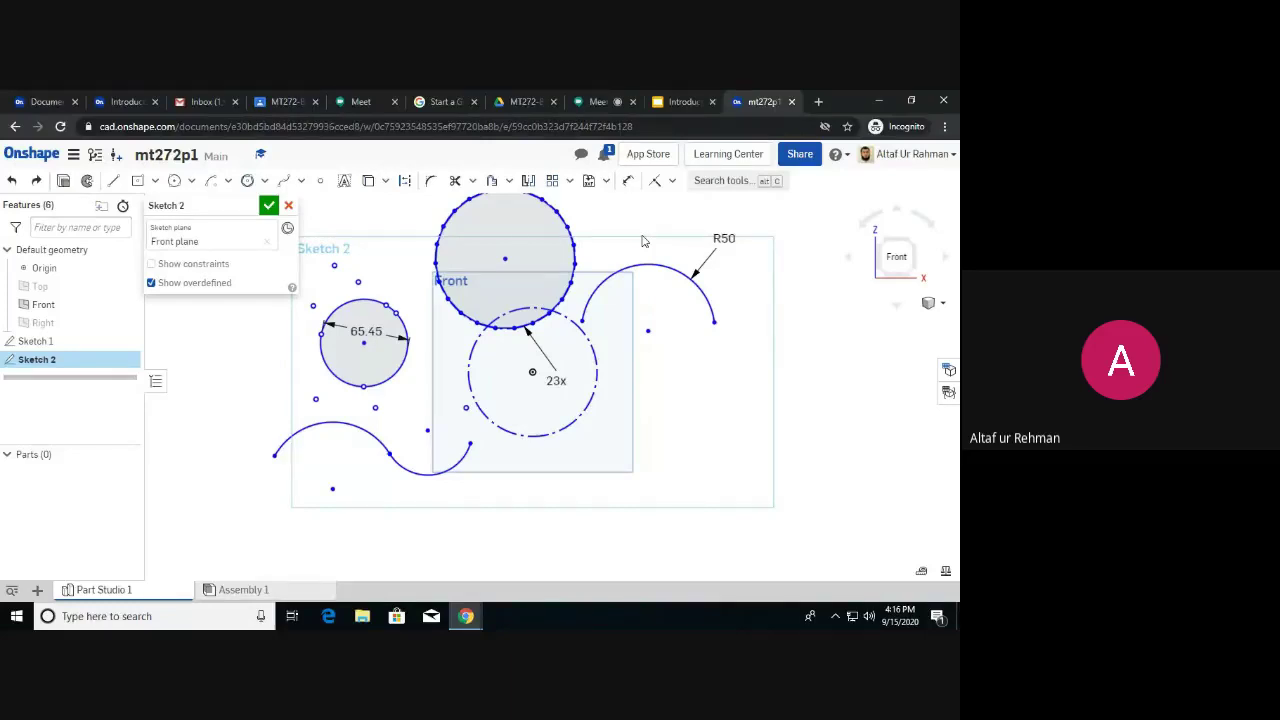
pyautogui.press('d')
pyautogui.click(569, 238)
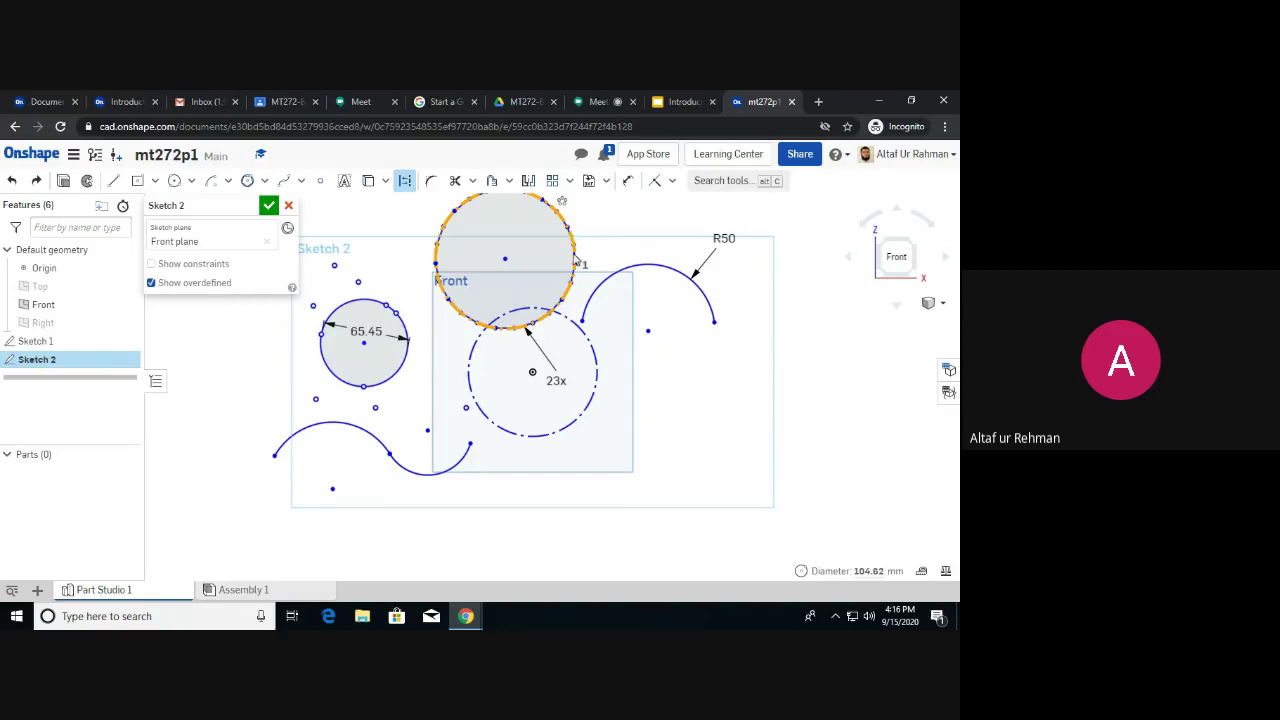
pyautogui.click(598, 358)
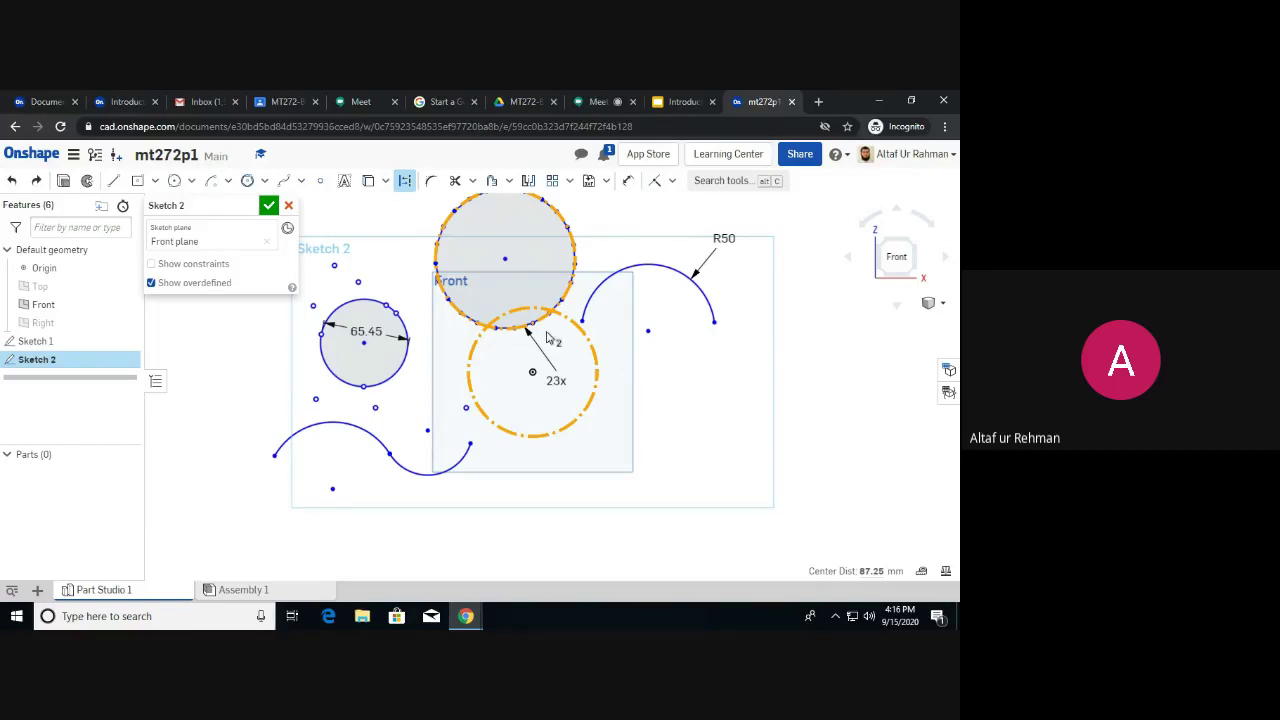
pyautogui.click(614, 279)
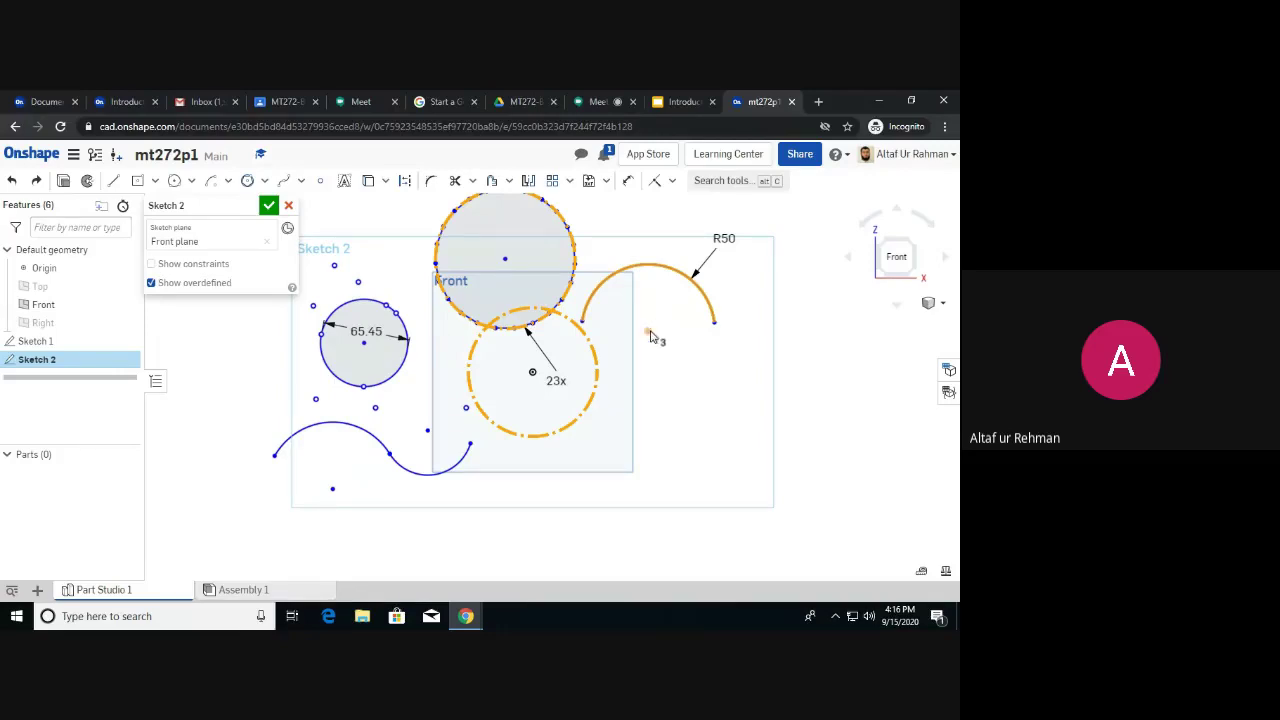
pyautogui.click(648, 332)
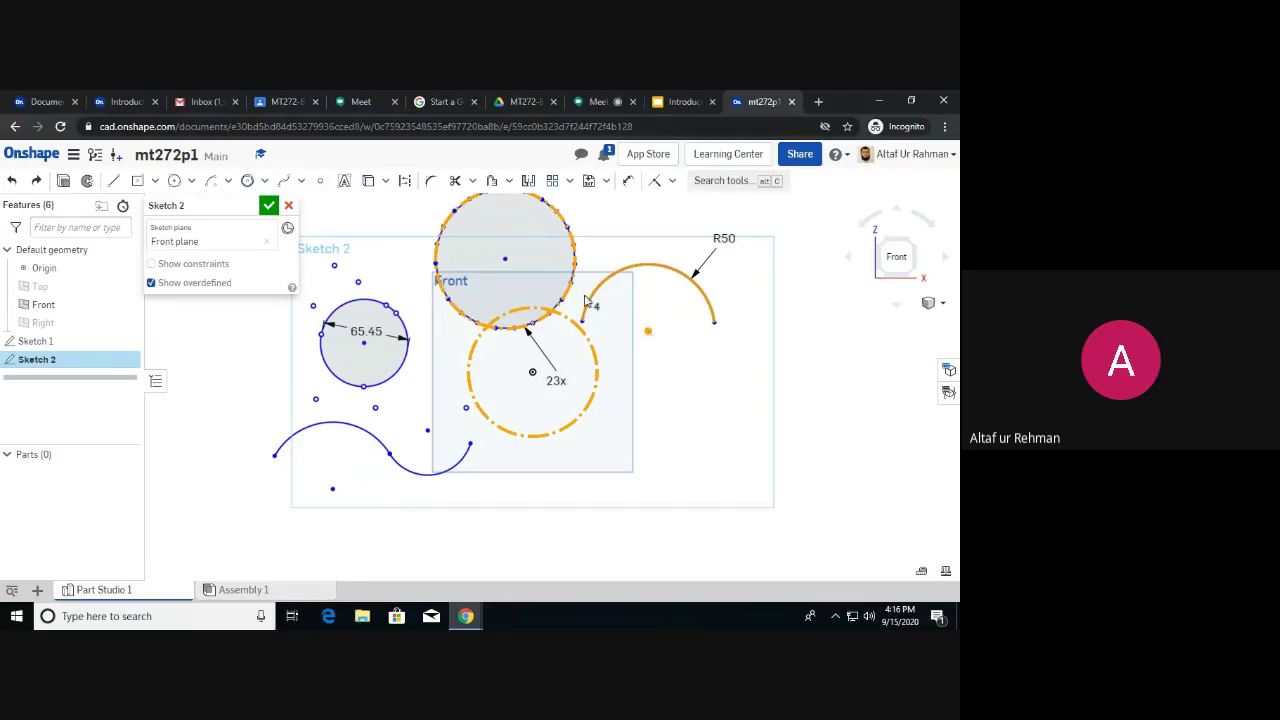
pyautogui.click(506, 260)
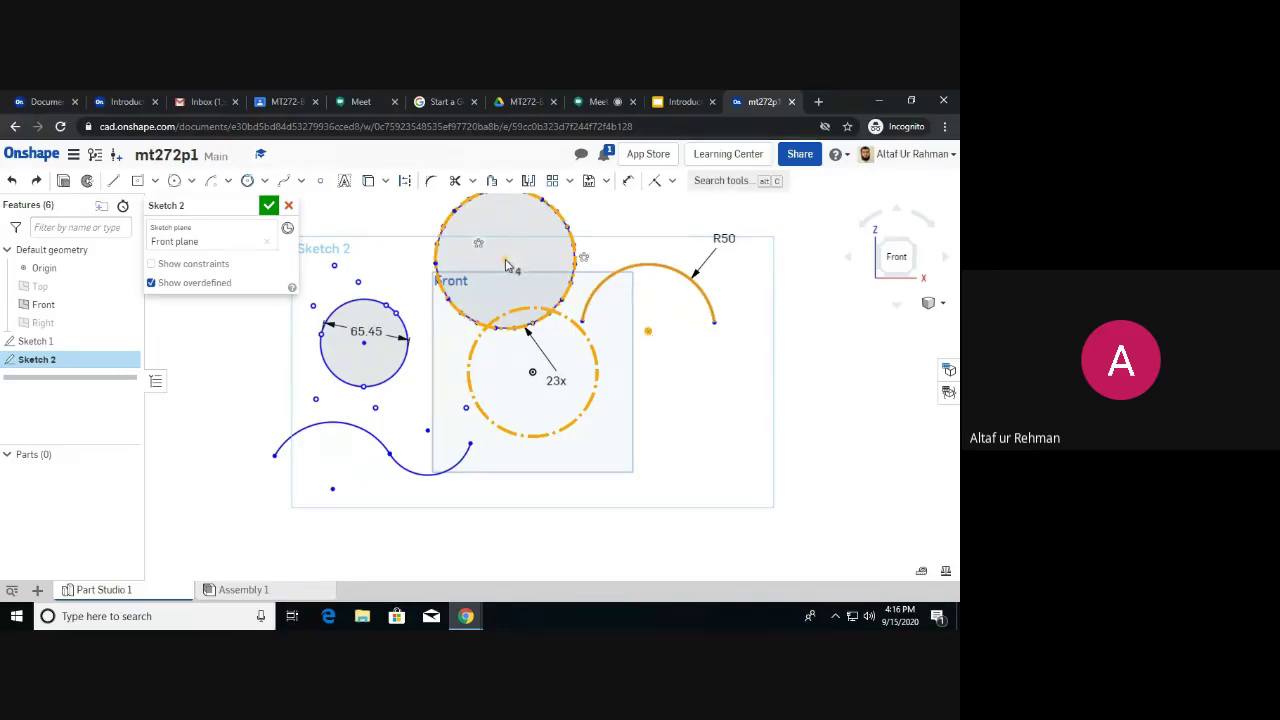
pyautogui.click(406, 334)
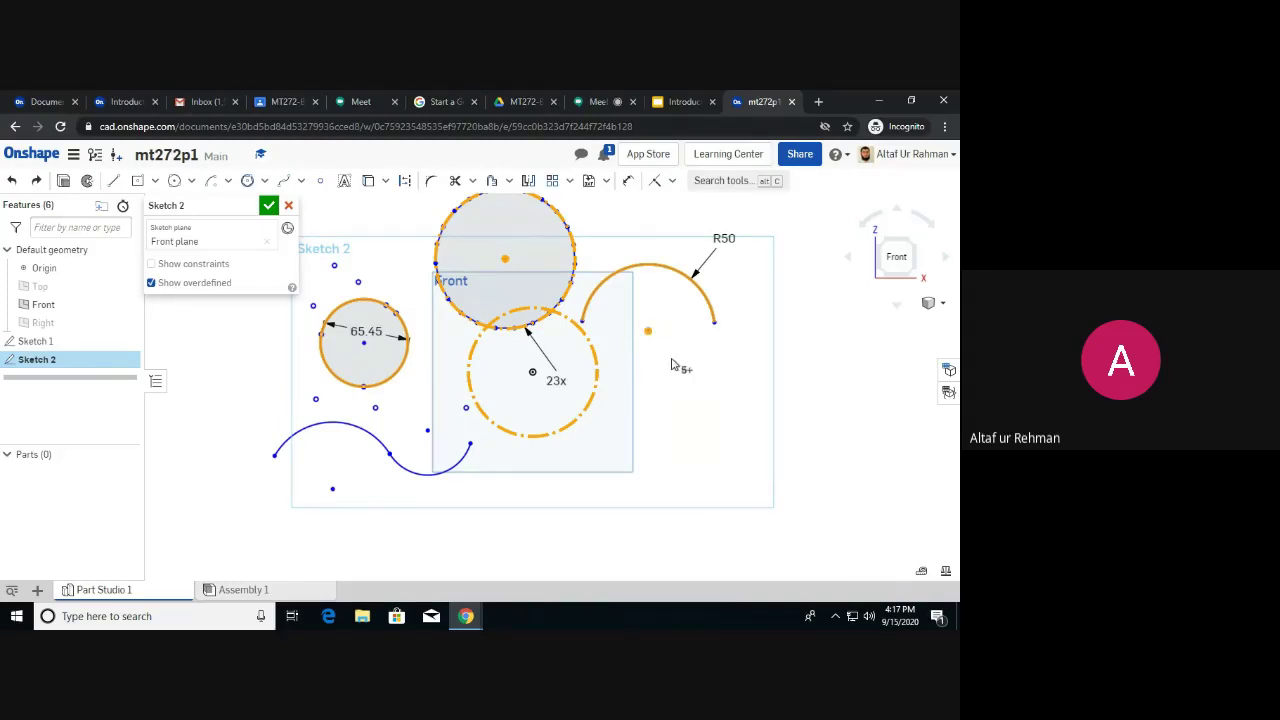
pyautogui.click(678, 366)
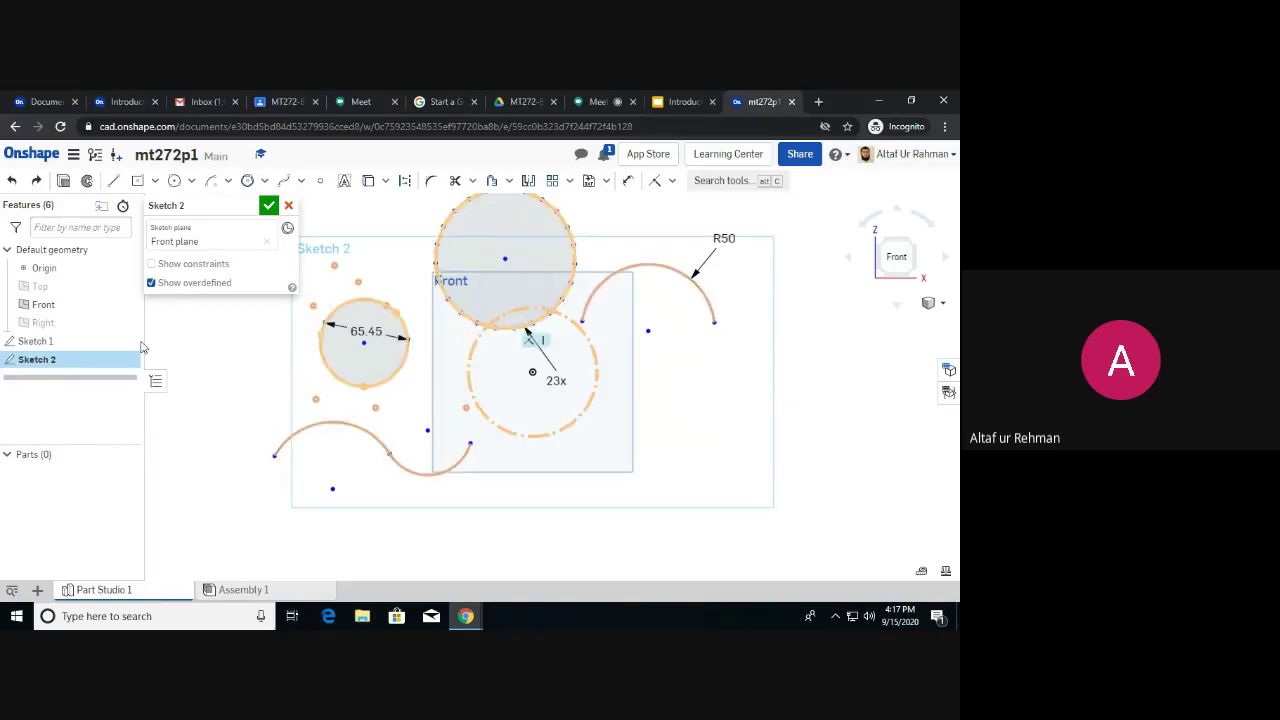
pyautogui.click(468, 317)
# Make the top circle concentric with the dash-dot 23x circle, sharing its centre.
pyautogui.click(480, 337)
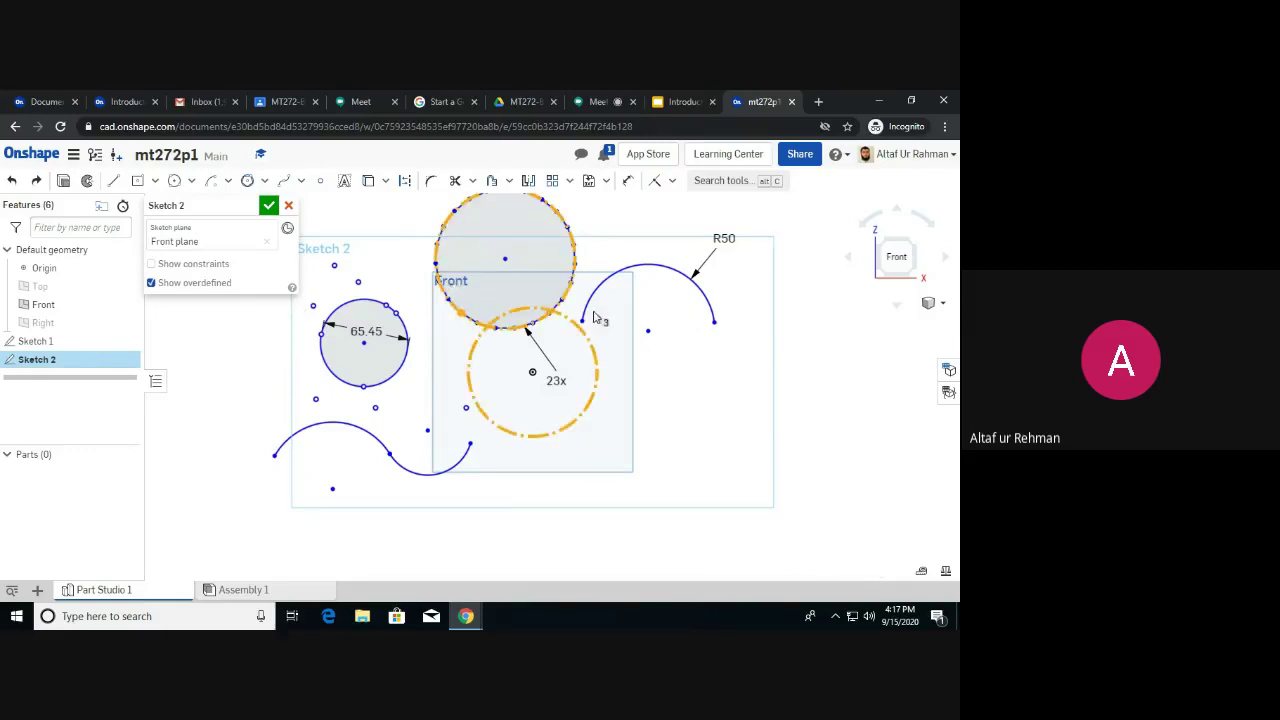
pyautogui.click(620, 275)
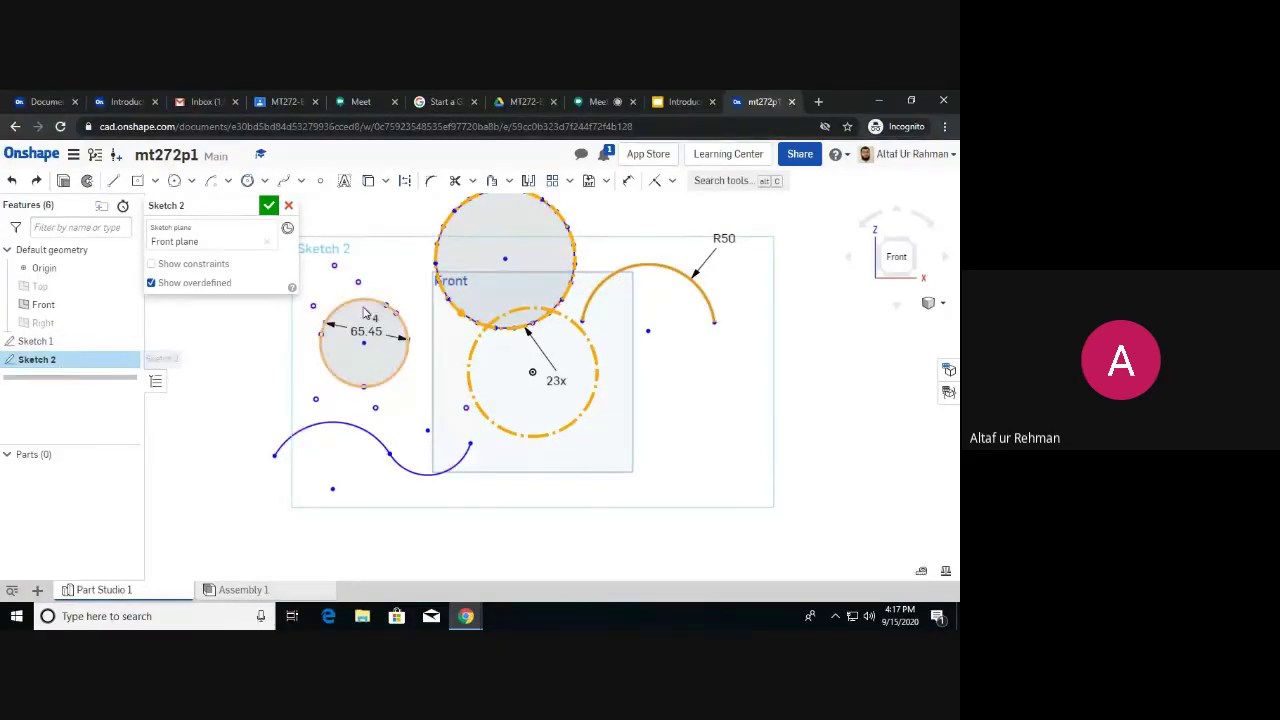
pyautogui.click(700, 400)
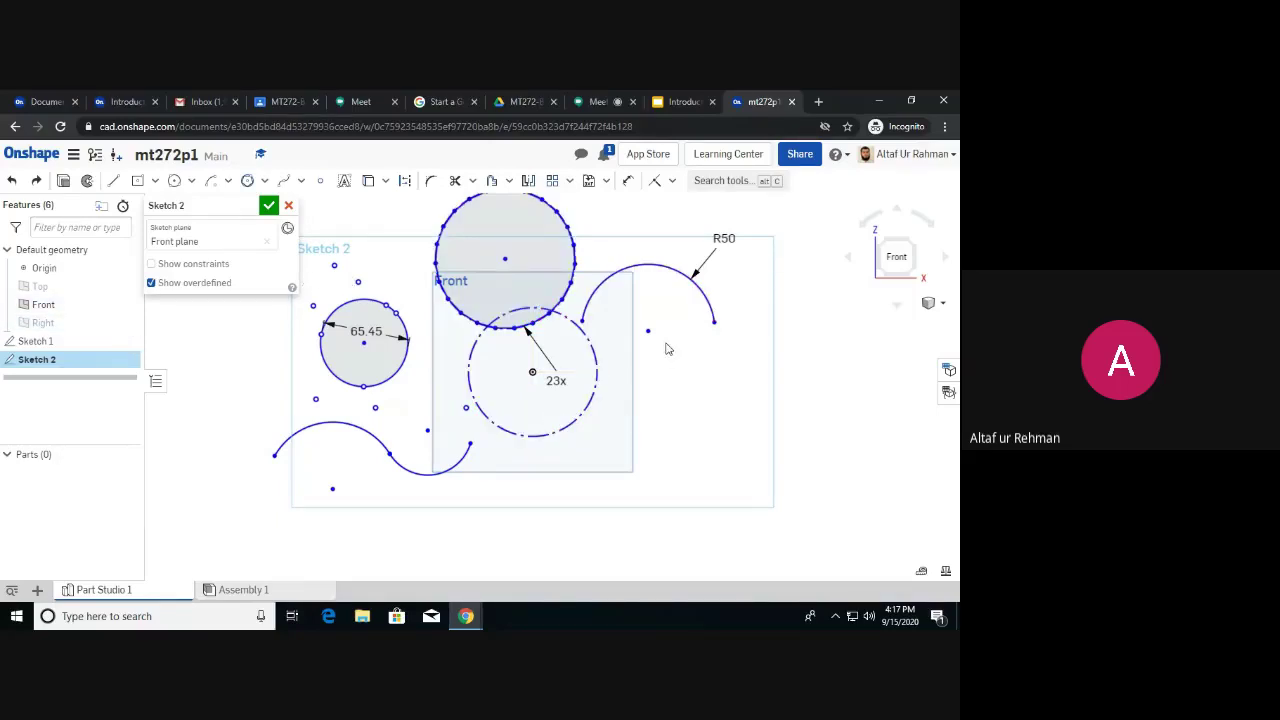
pyautogui.click(575, 280)
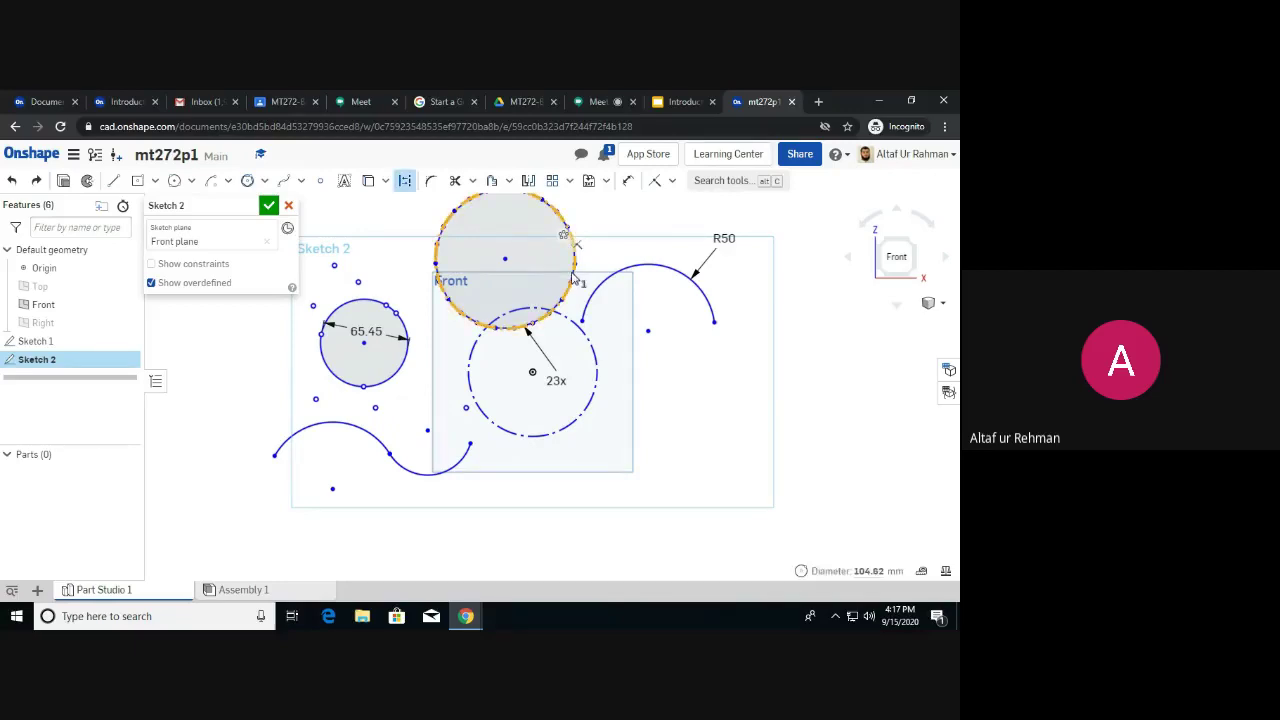
pyautogui.click(592, 347)
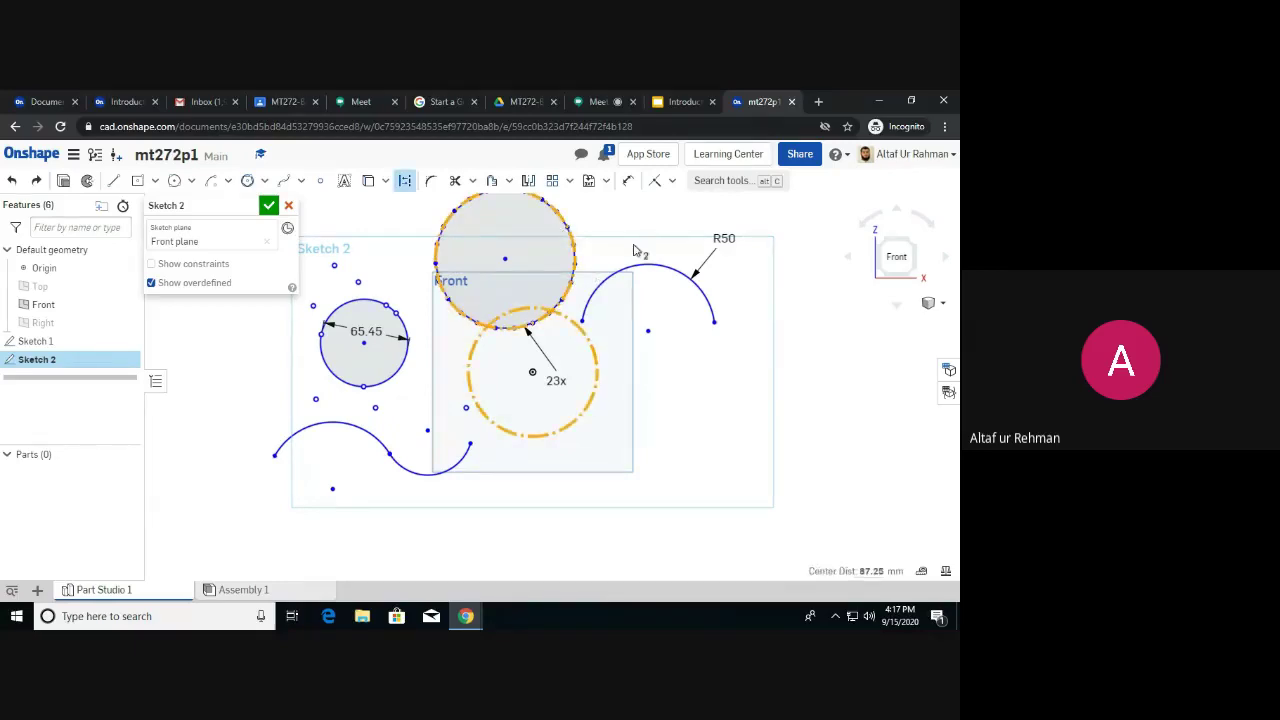
pyautogui.click(673, 181)
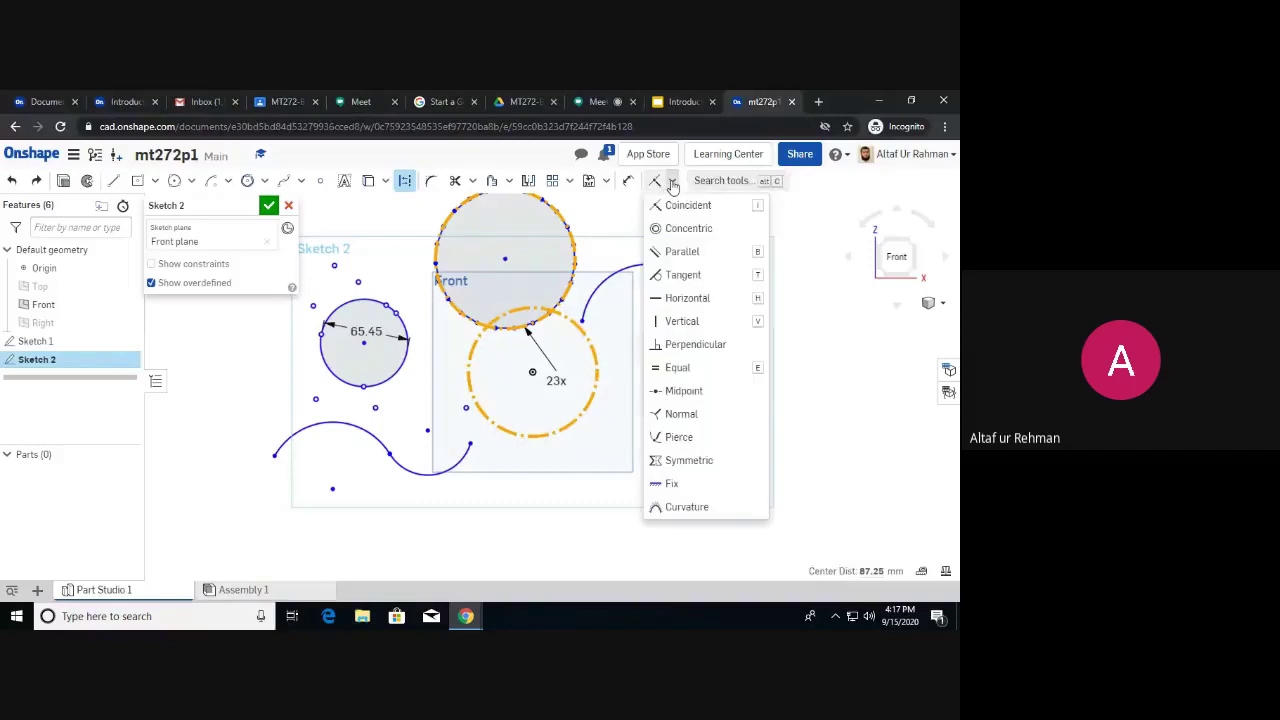
pyautogui.click(690, 230)
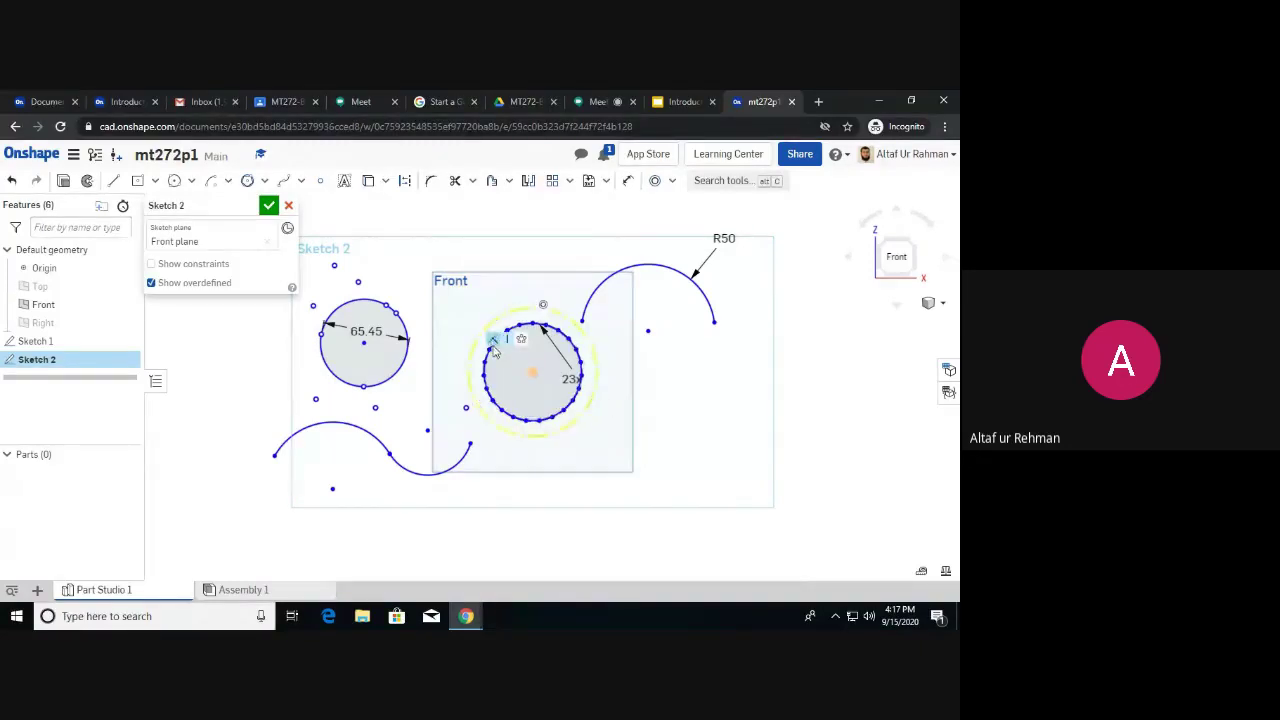
pyautogui.click(673, 181)
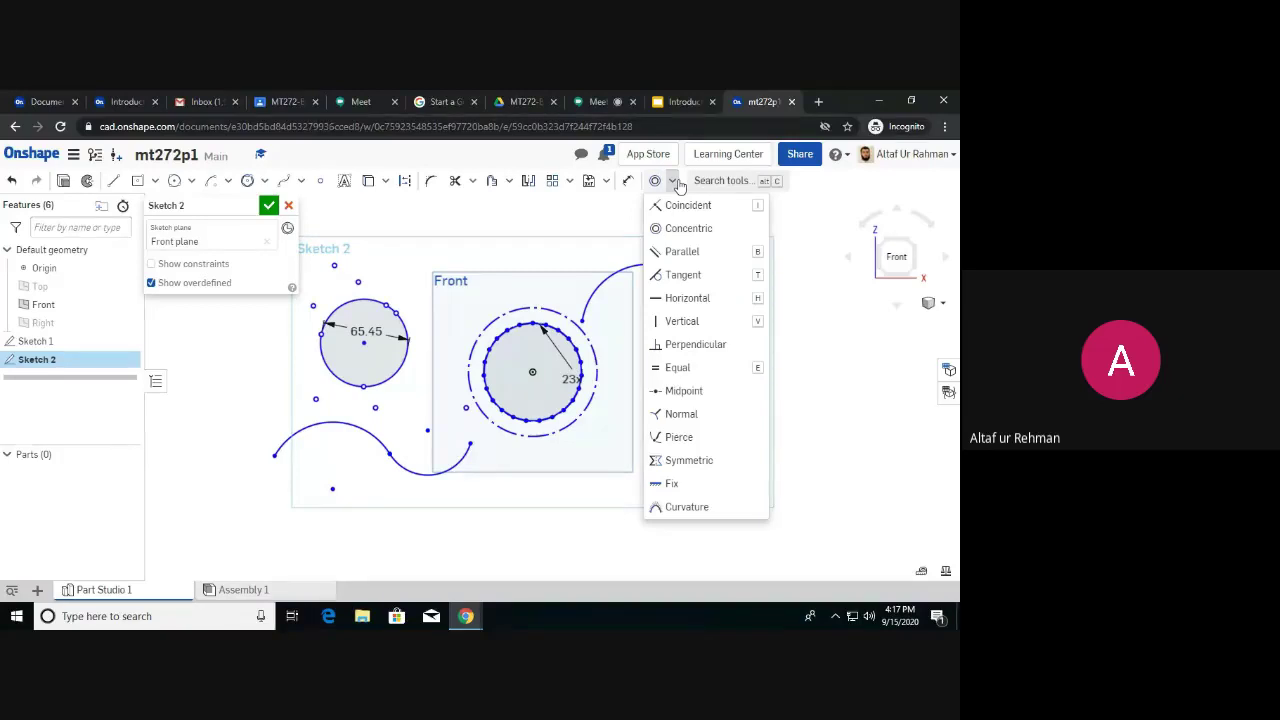
# Draw two slanted lines below the R50 arc on the right side.
pyautogui.click(530, 263)
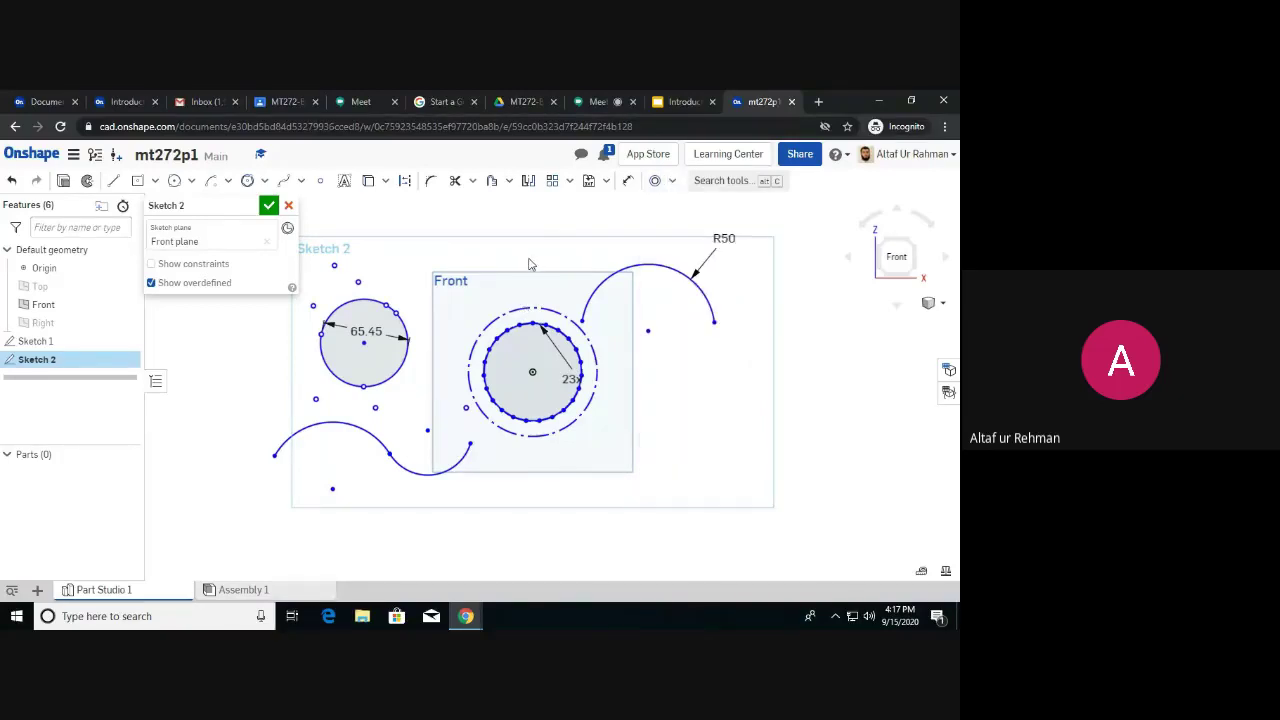
pyautogui.click(113, 180)
pyautogui.moveTo(682, 362)
pyautogui.mouseDown()
pyautogui.moveTo(641, 462)
pyautogui.moveTo(605, 505)
pyautogui.mouseUp()
pyautogui.moveTo(777, 398); pyautogui.dragTo(668, 485)
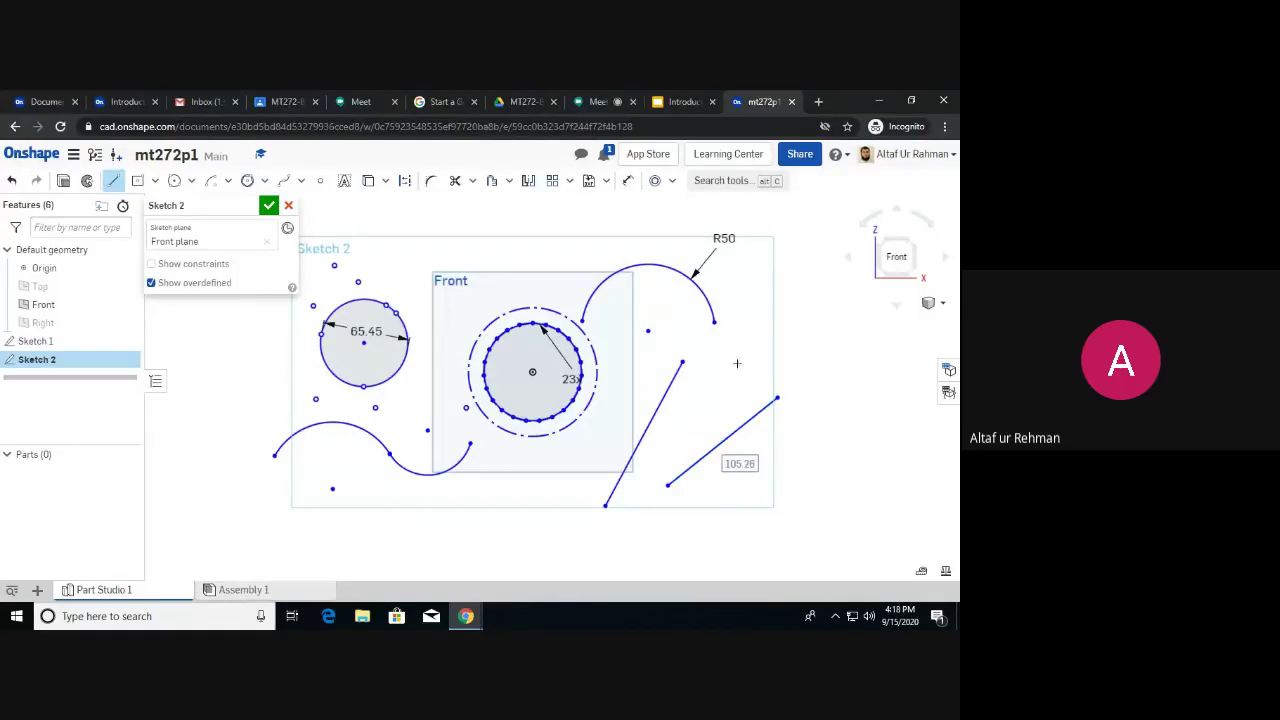
# Make the right line parallel to the left line, then undo that constraint.
pyautogui.click(672, 180)
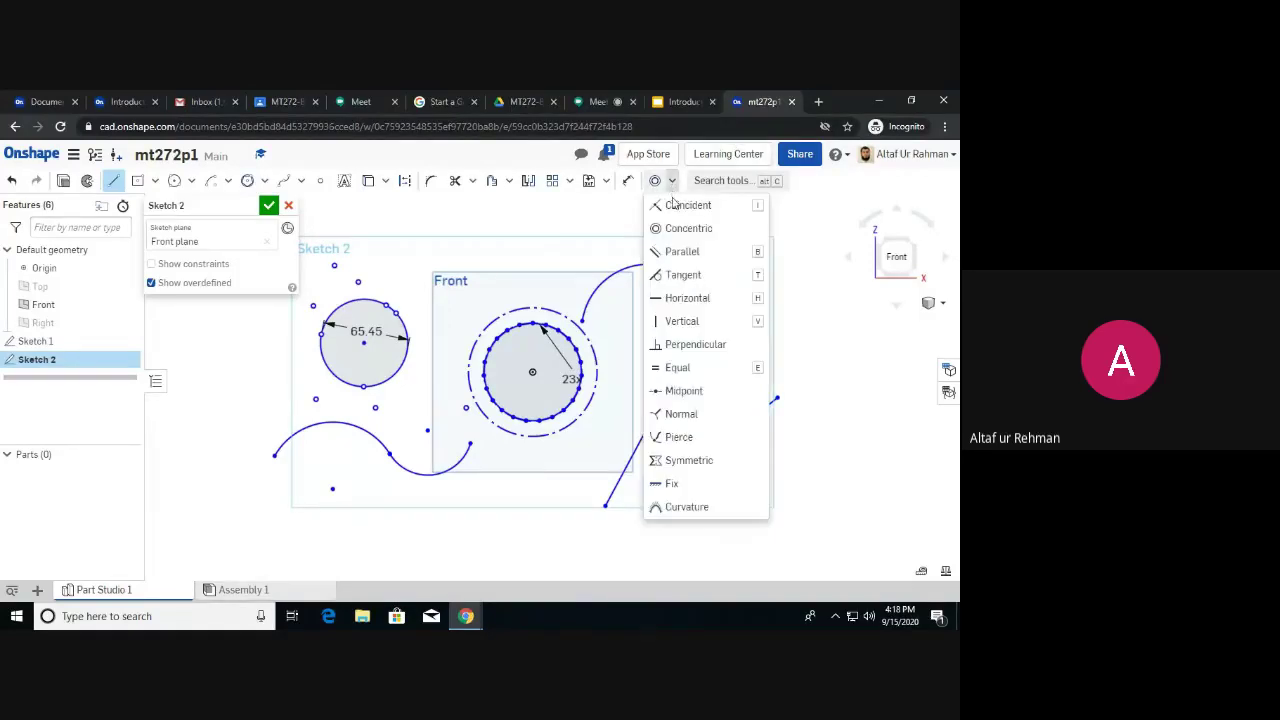
pyautogui.click(684, 252)
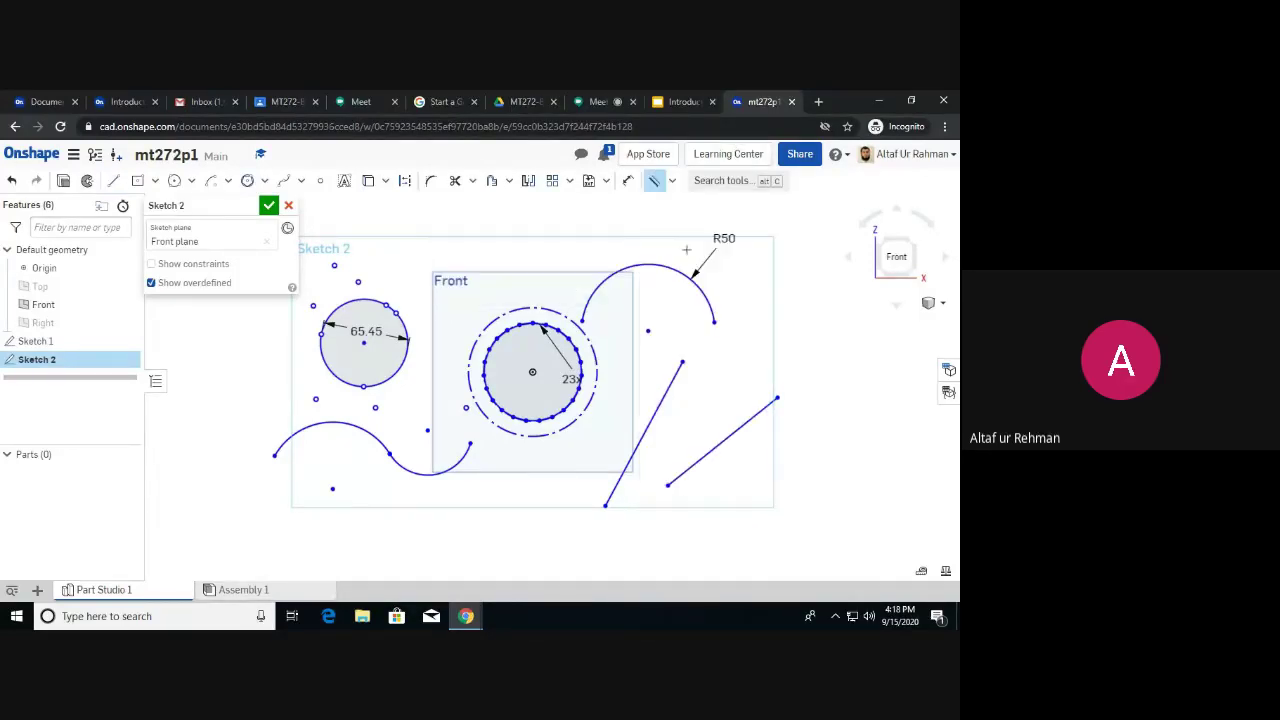
pyautogui.click(661, 405)
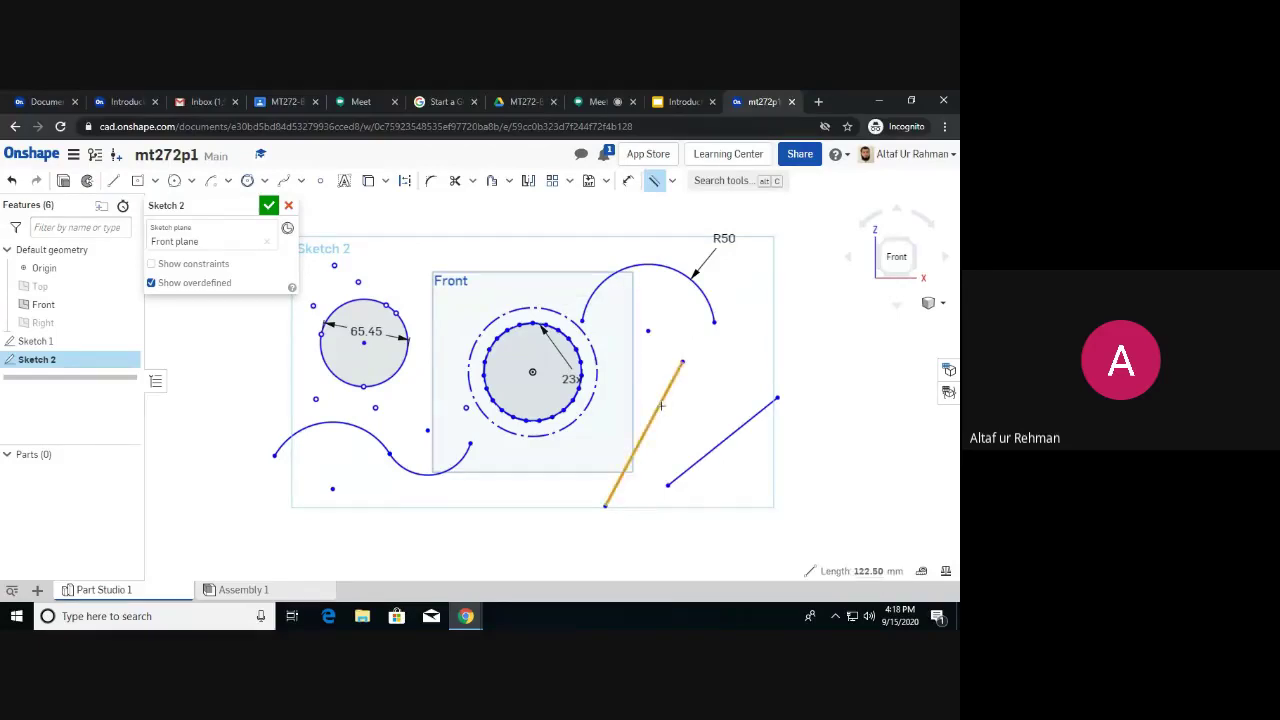
pyautogui.click(735, 434)
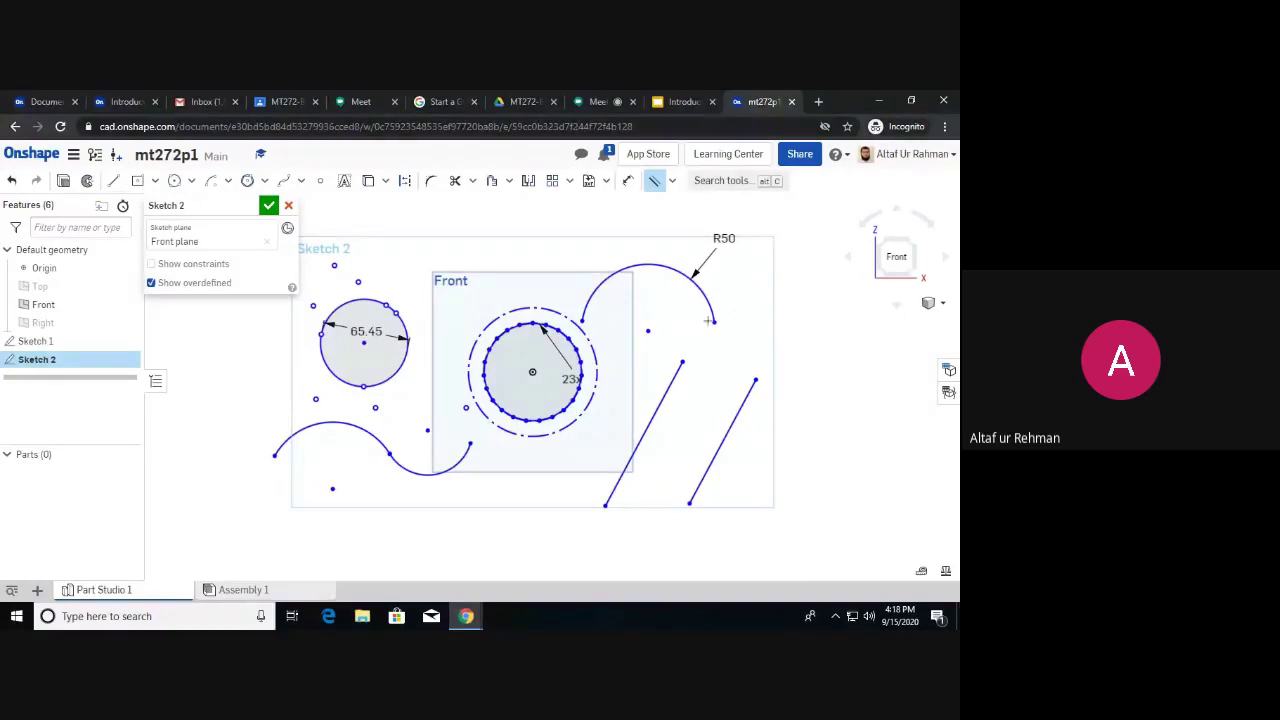
pyautogui.click(673, 181)
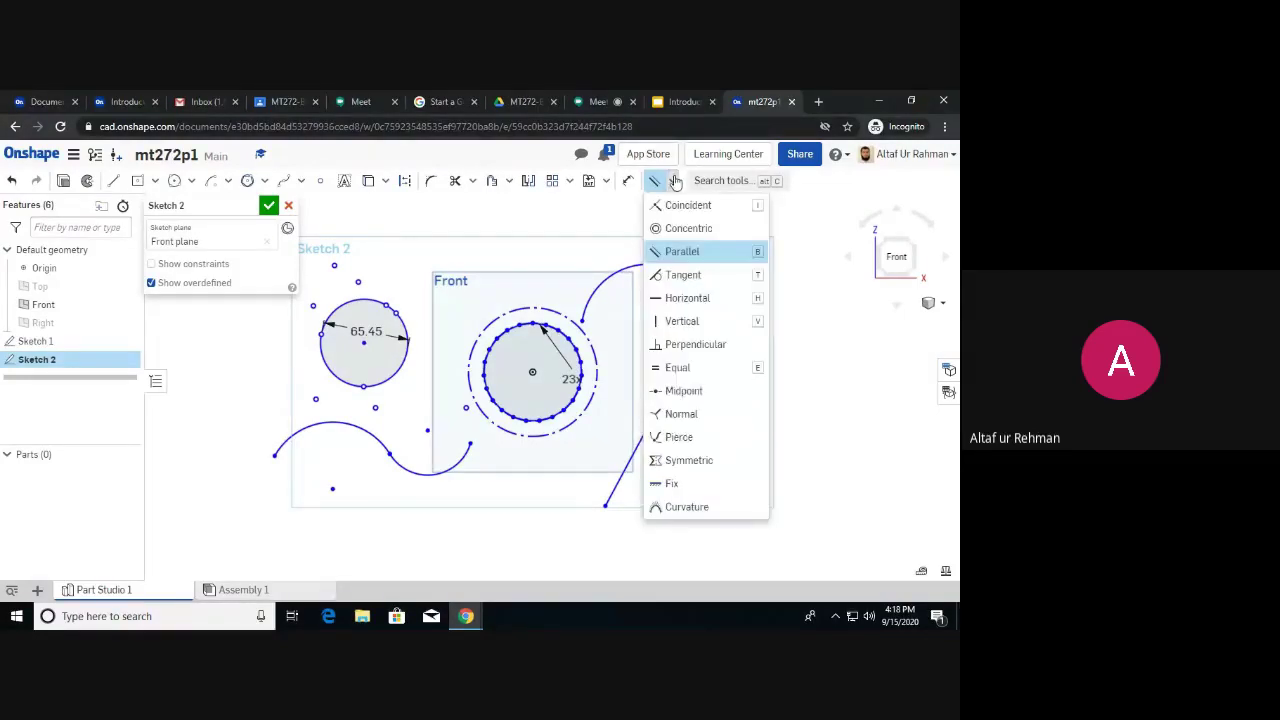
pyautogui.click(597, 245)
pyautogui.hotkey('ctrl', 'z')
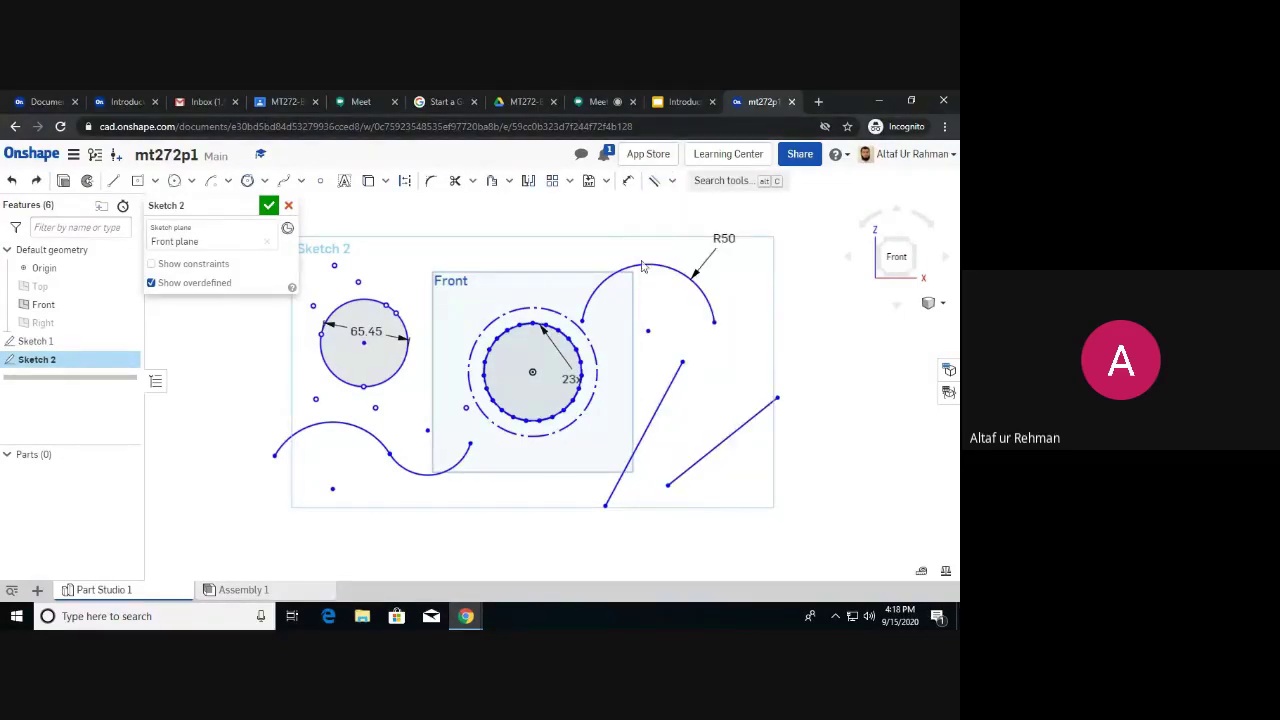
# Make the right-hand line tangent to the R50 arc, then drag the arc to adjust.
pyautogui.click(676, 184)
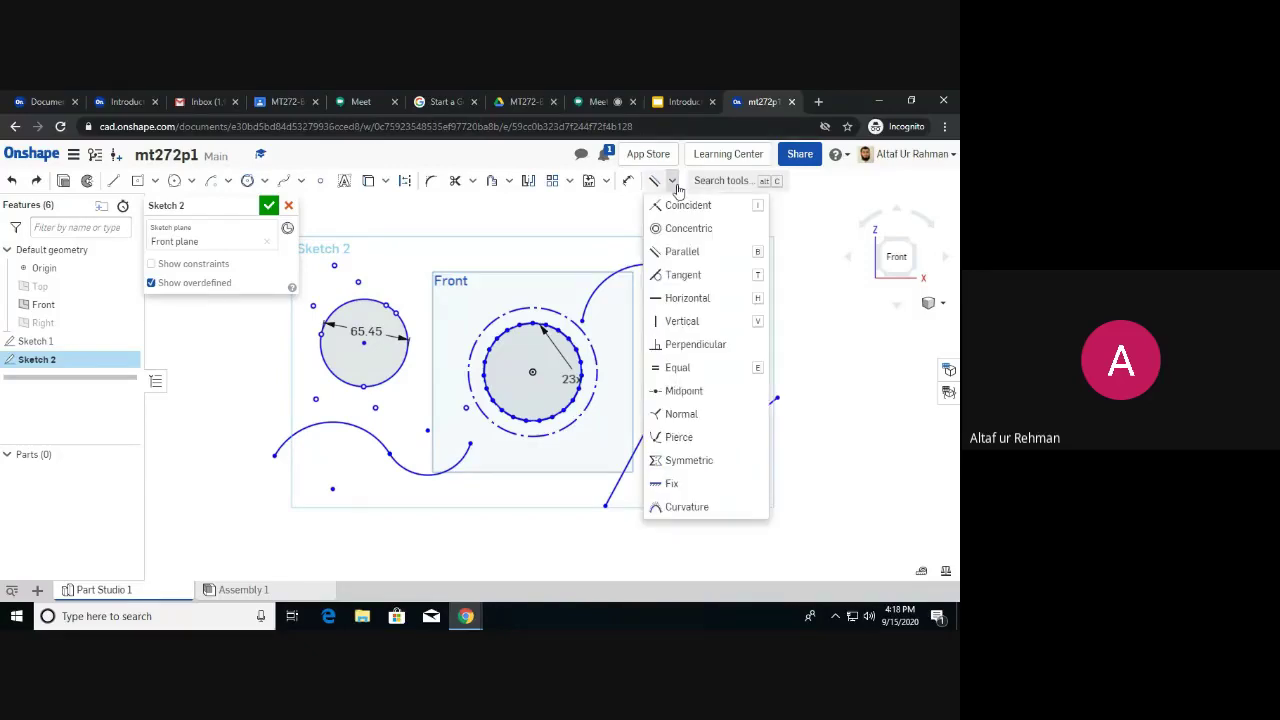
pyautogui.click(743, 428)
pyautogui.click(652, 268)
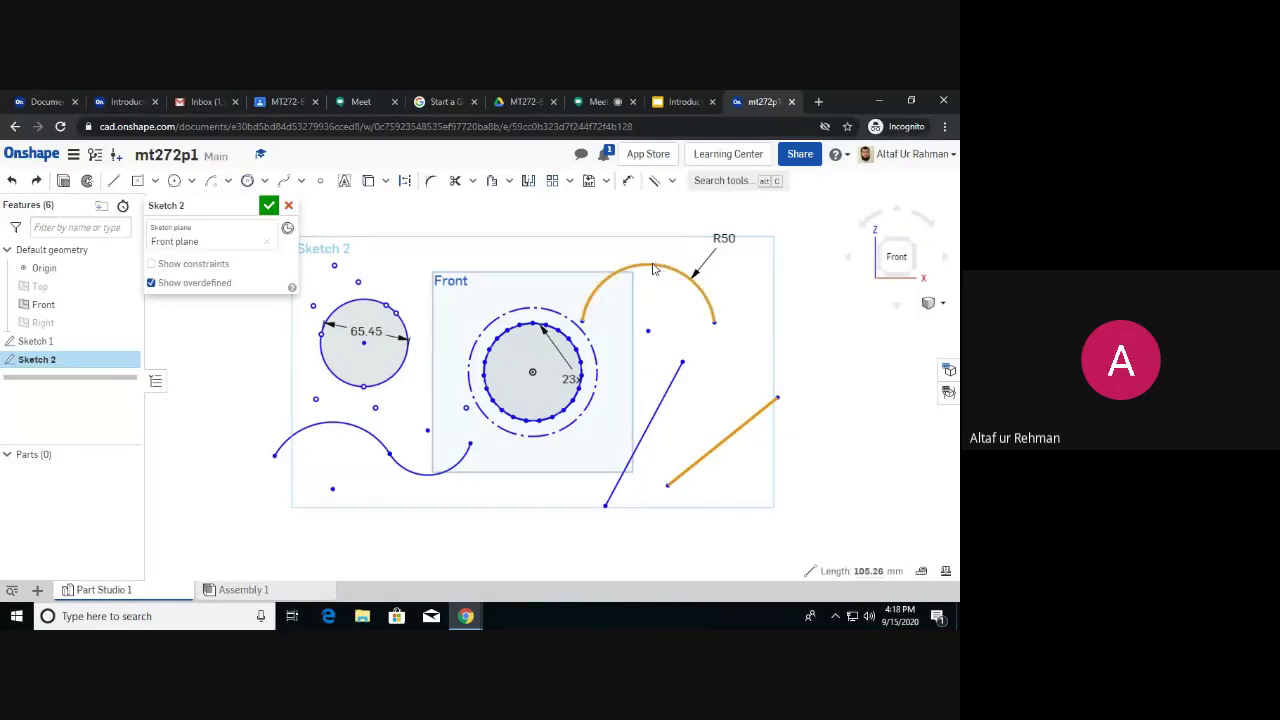
pyautogui.click(672, 181)
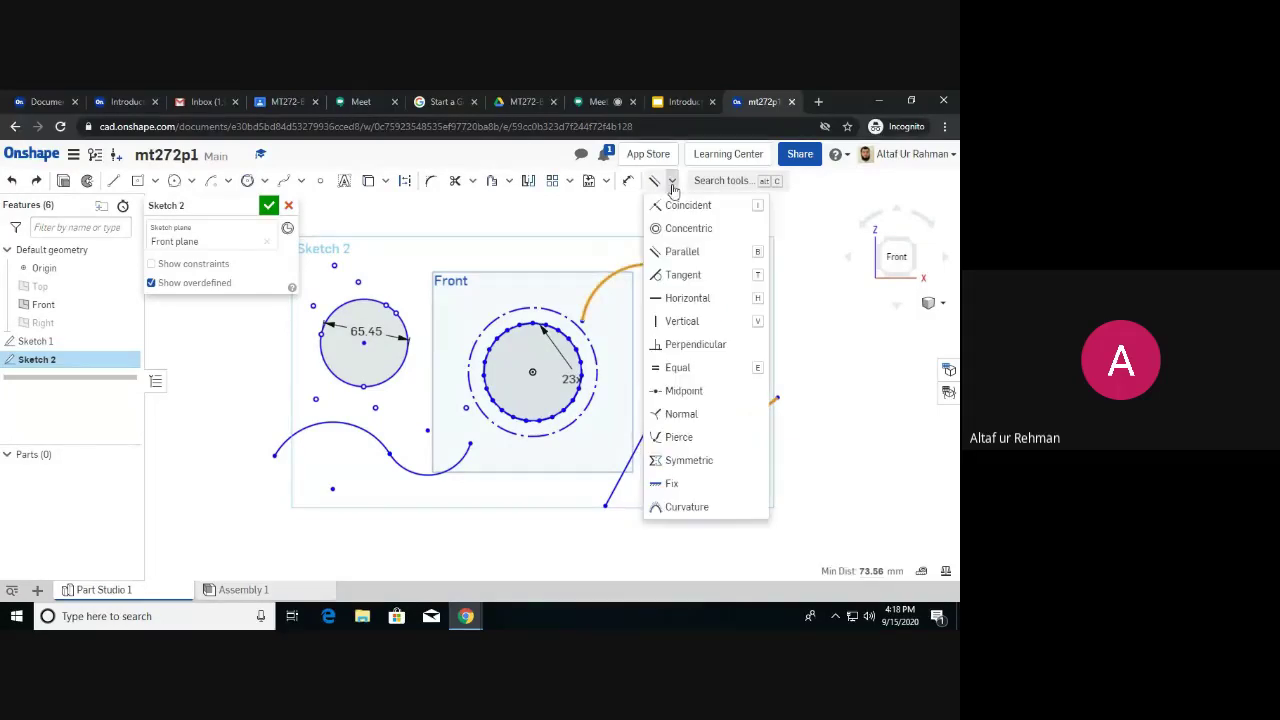
pyautogui.click(688, 278)
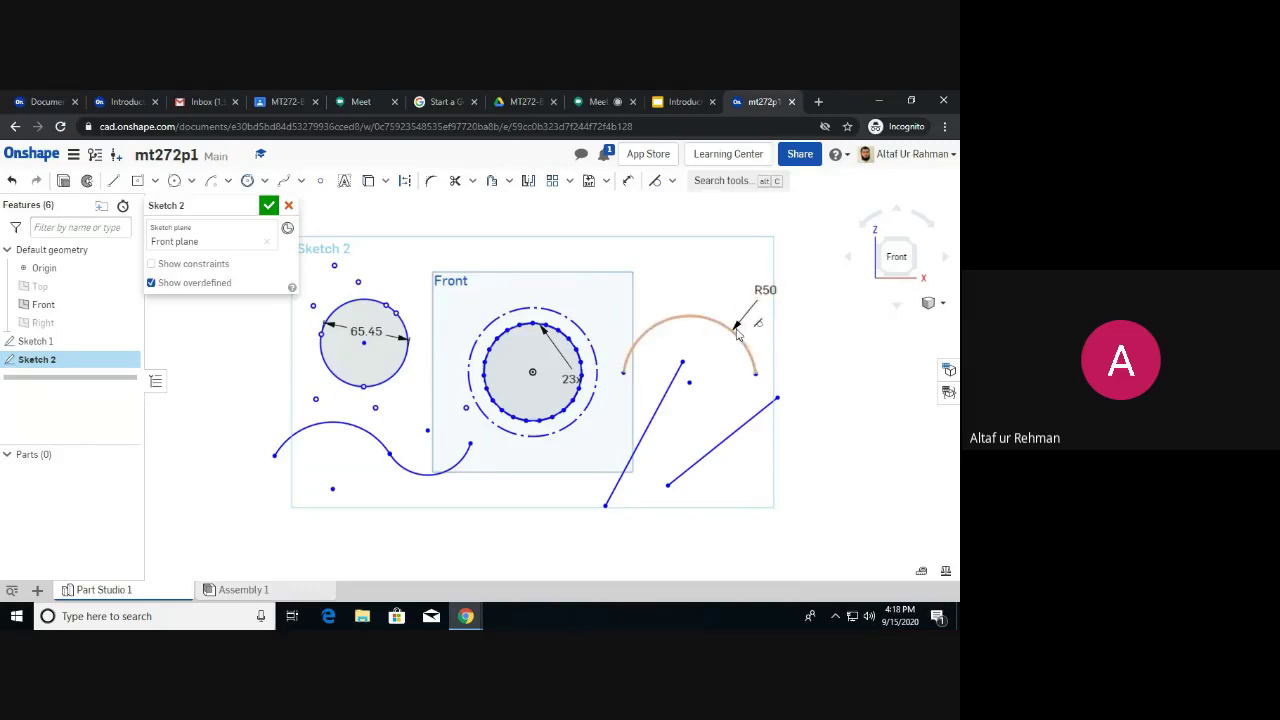
pyautogui.moveTo(736, 338)
pyautogui.mouseDown()
pyautogui.moveTo(715, 422)
pyautogui.moveTo(760, 384)
pyautogui.moveTo(728, 379)
pyautogui.mouseUp()
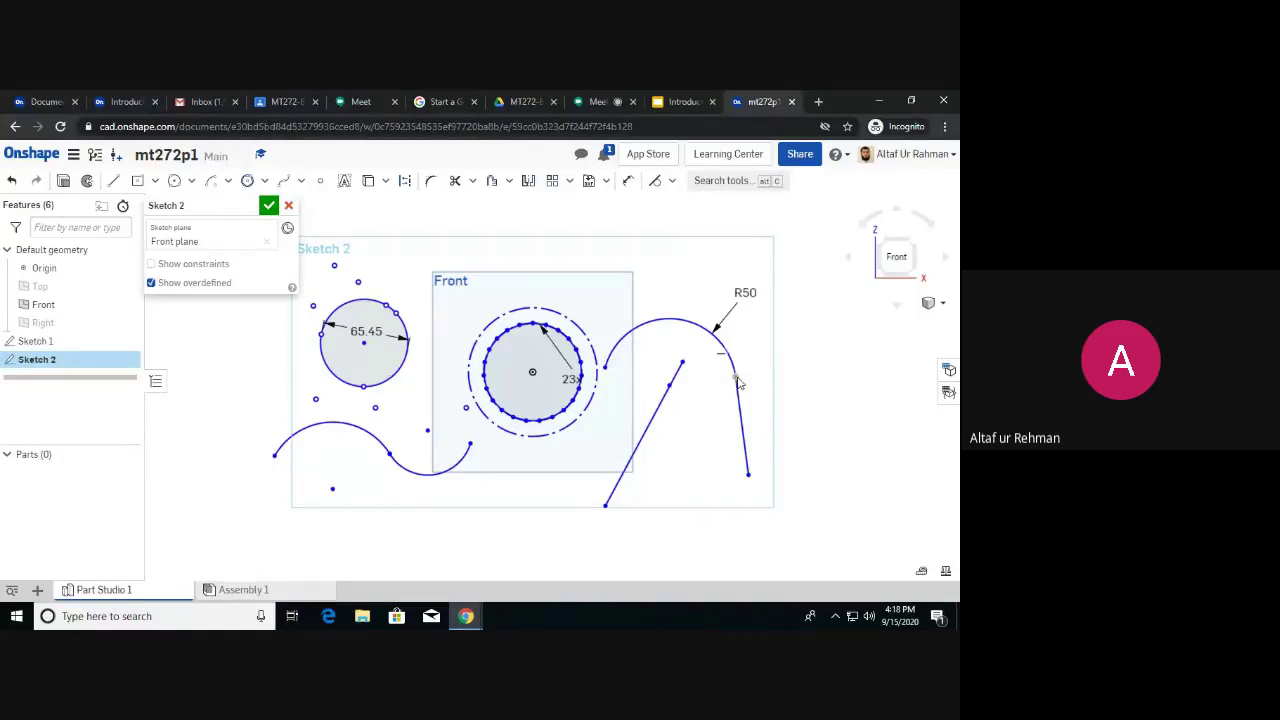
pyautogui.click(673, 183)
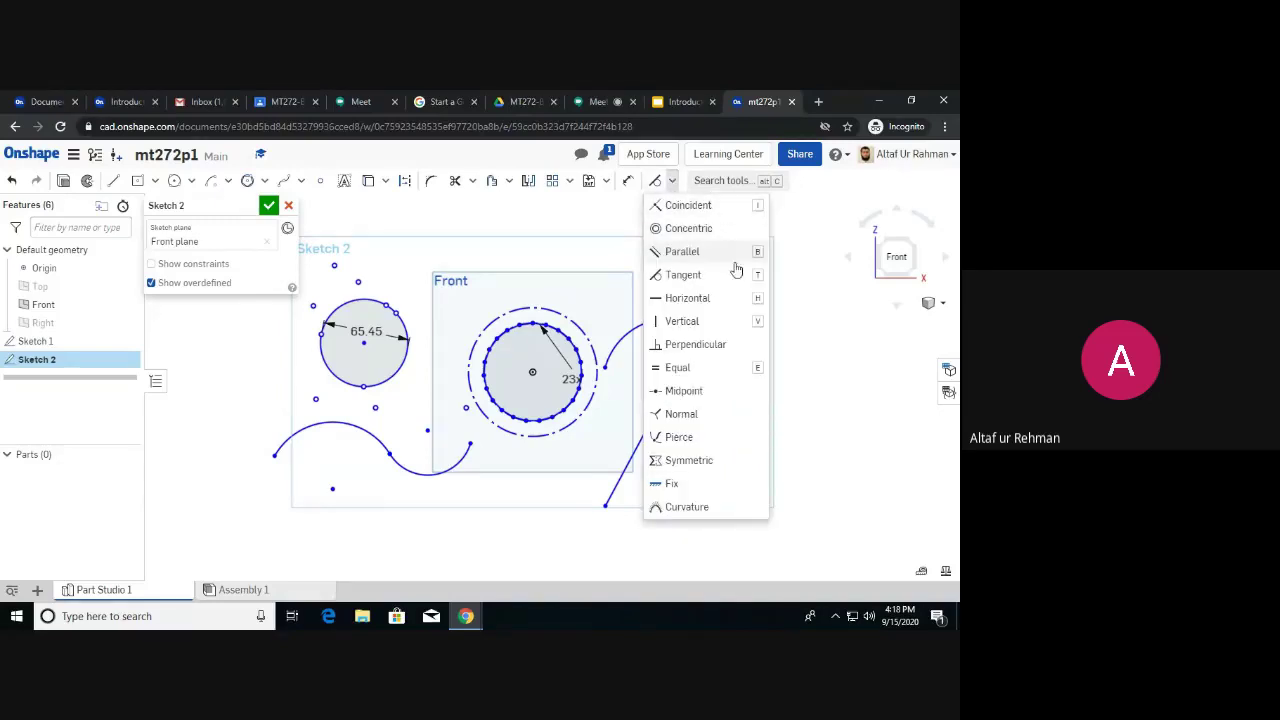
pyautogui.click(783, 346)
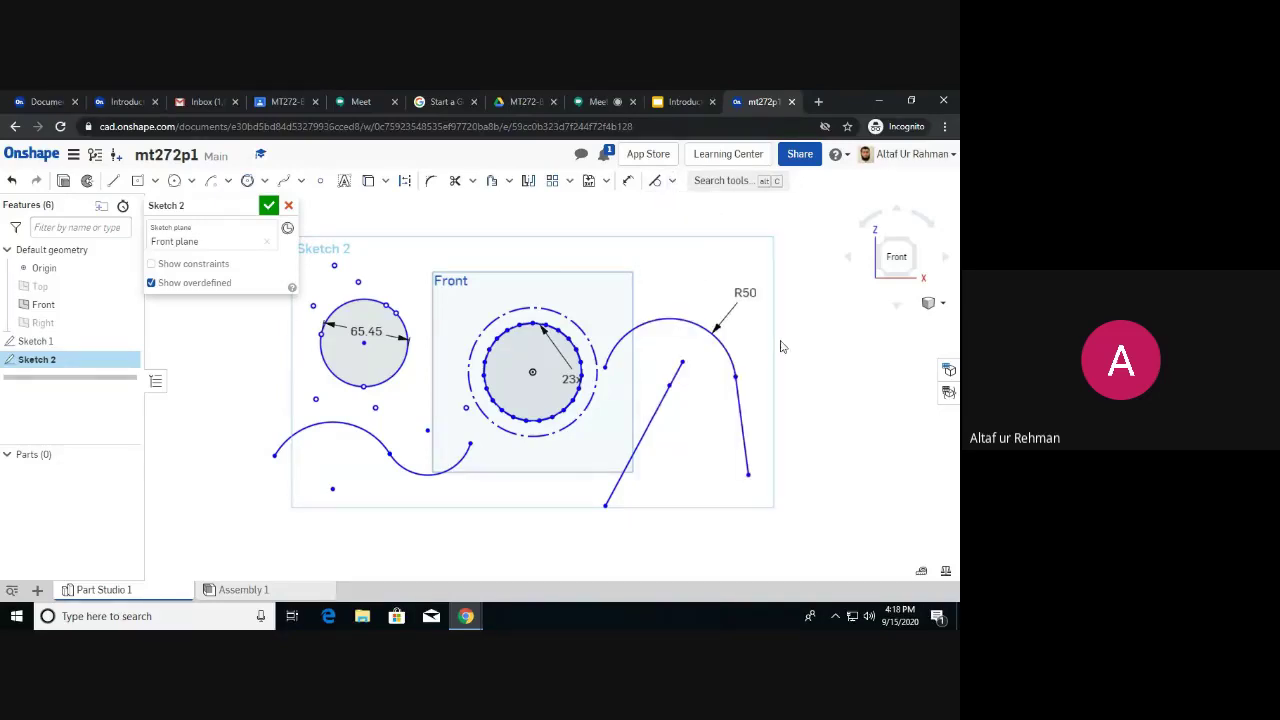
# Undo the tangent, try a Horizontal constraint on the right line, and undo back to the original arc.
pyautogui.hotkey('ctrl', 'z')
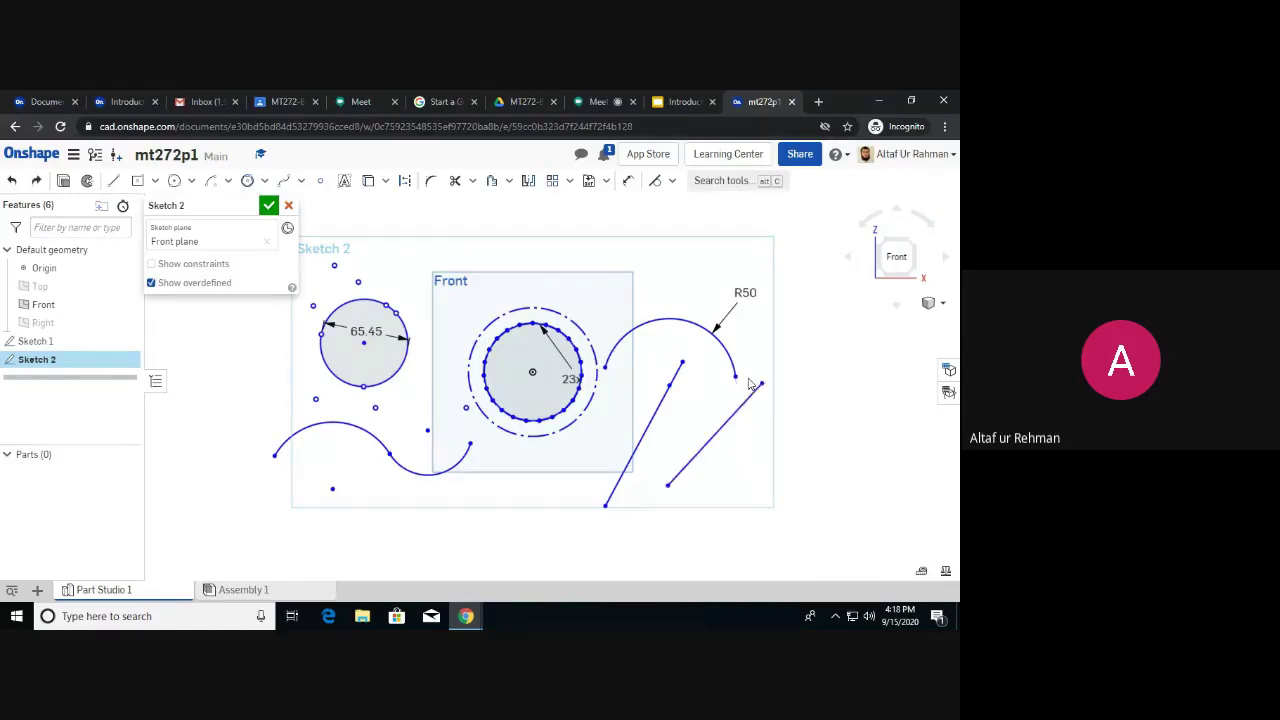
pyautogui.click(673, 181)
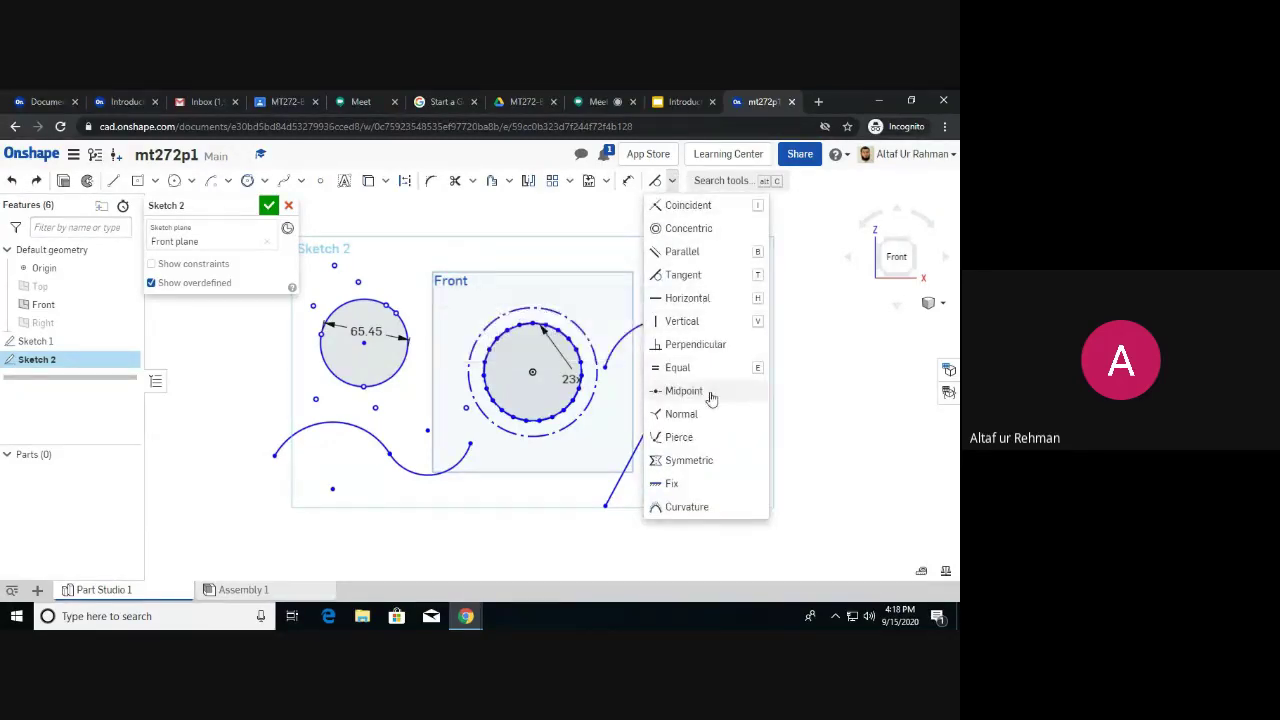
pyautogui.click(817, 410)
pyautogui.click(731, 415)
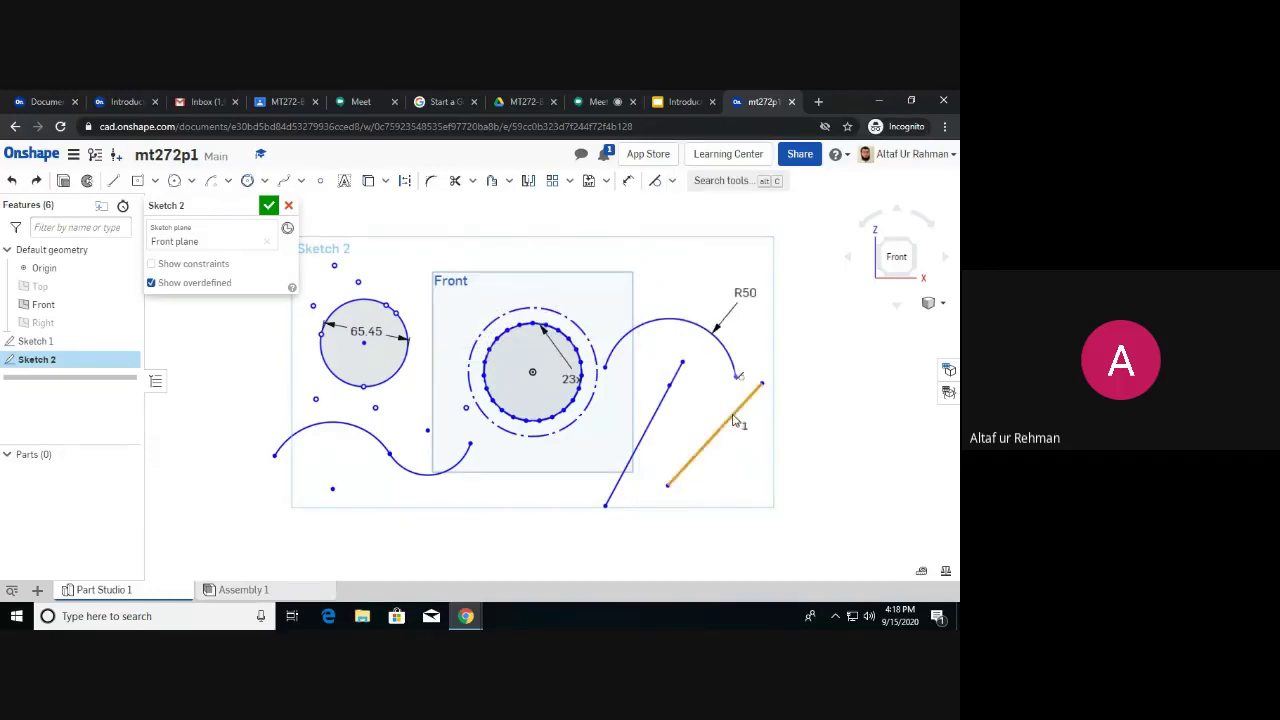
pyautogui.click(672, 181)
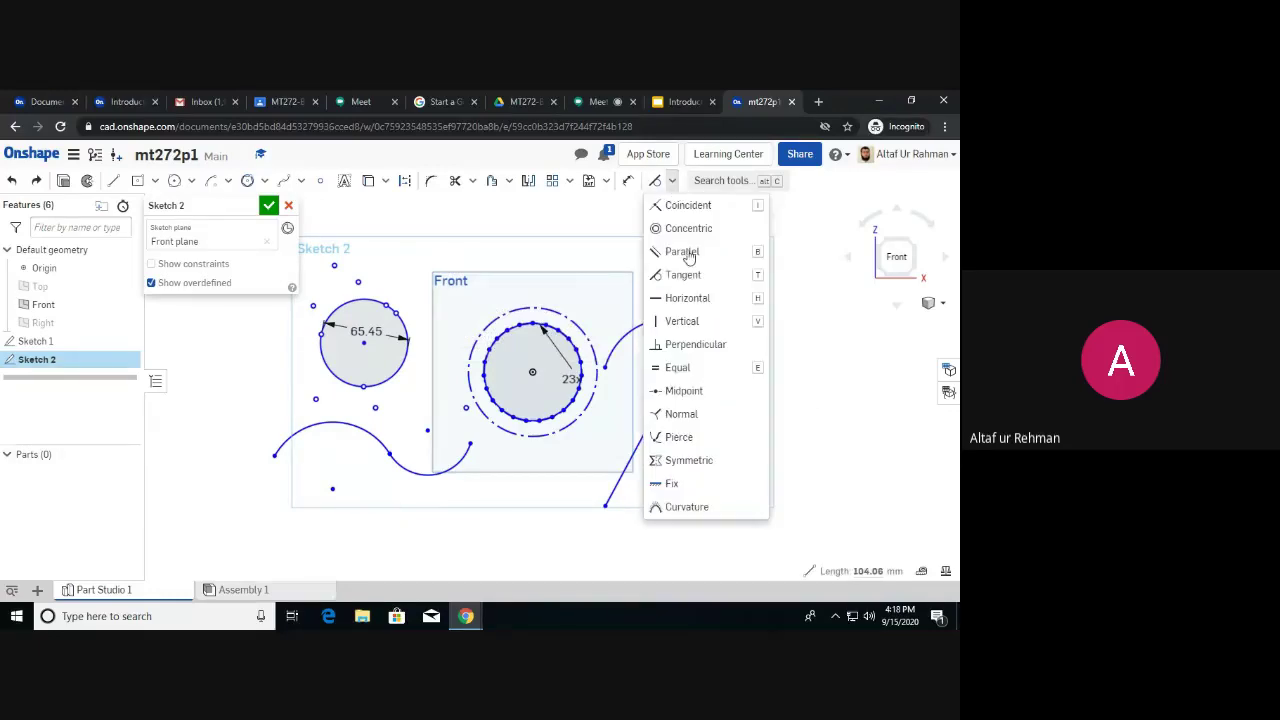
pyautogui.click(695, 302)
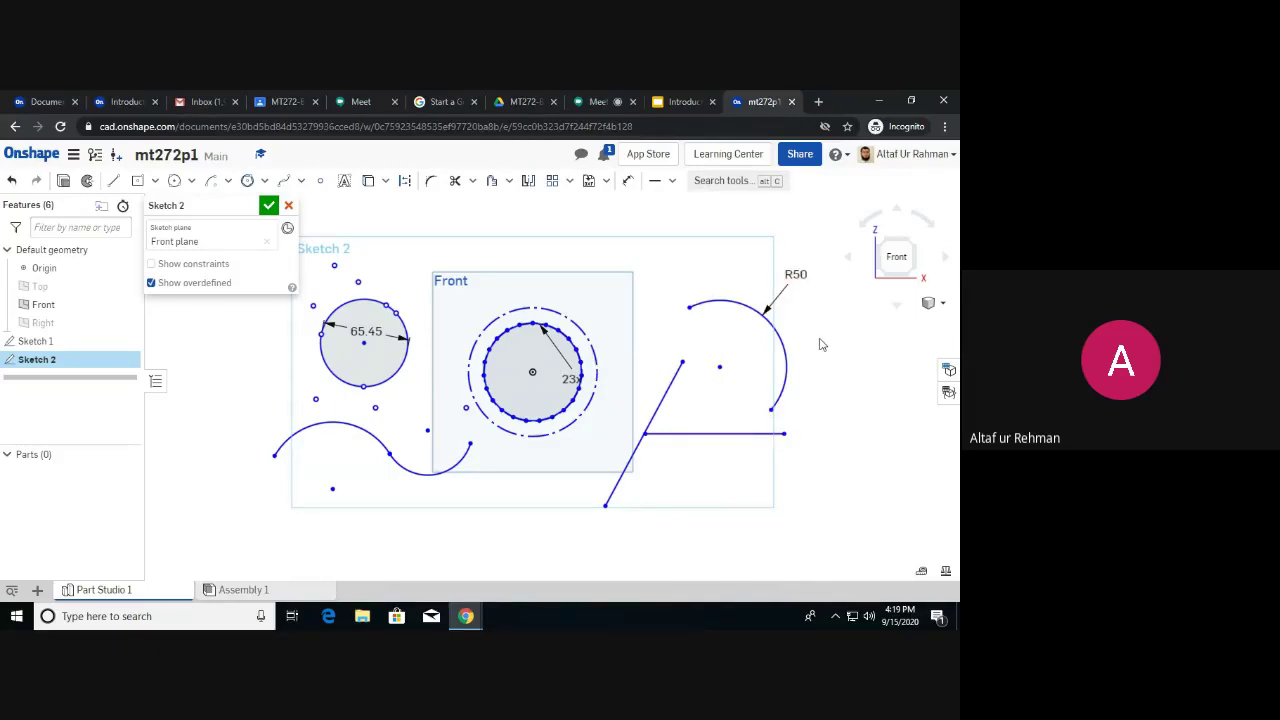
pyautogui.hotkey('ctrl', 'z')
pyautogui.hotkey('ctrl', 'z')
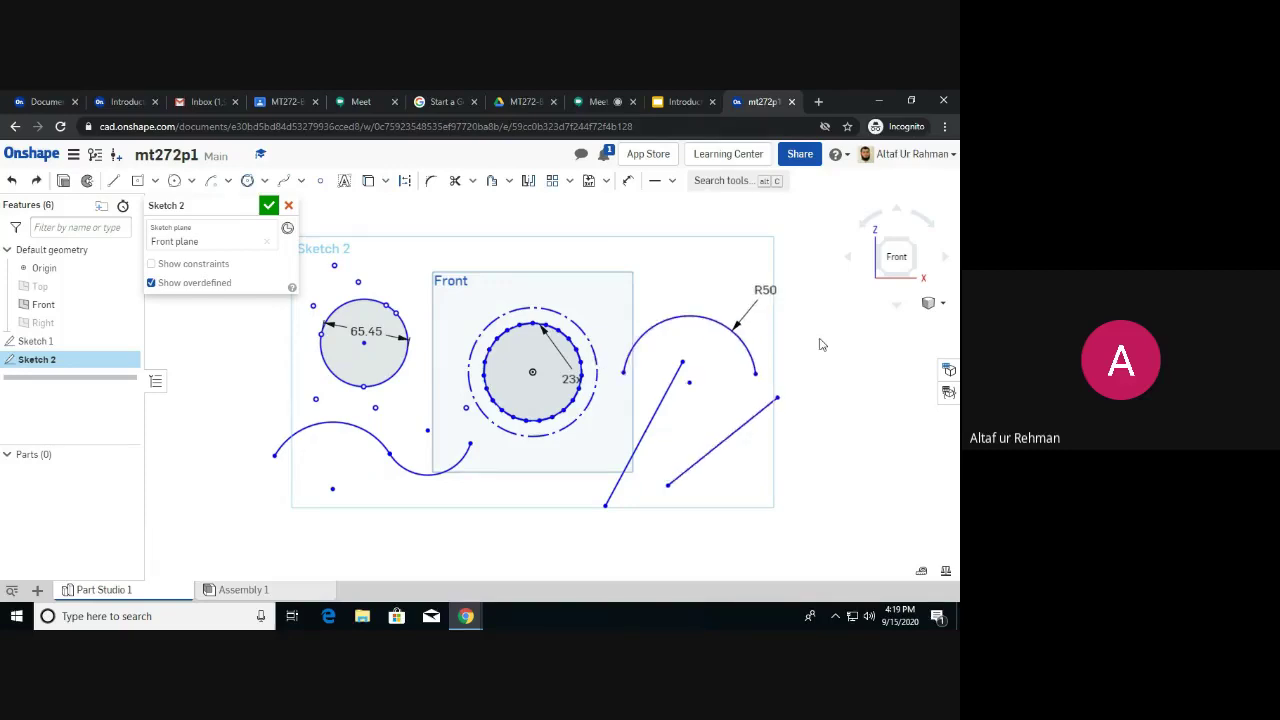
pyautogui.hotkey('ctrl', 'z')
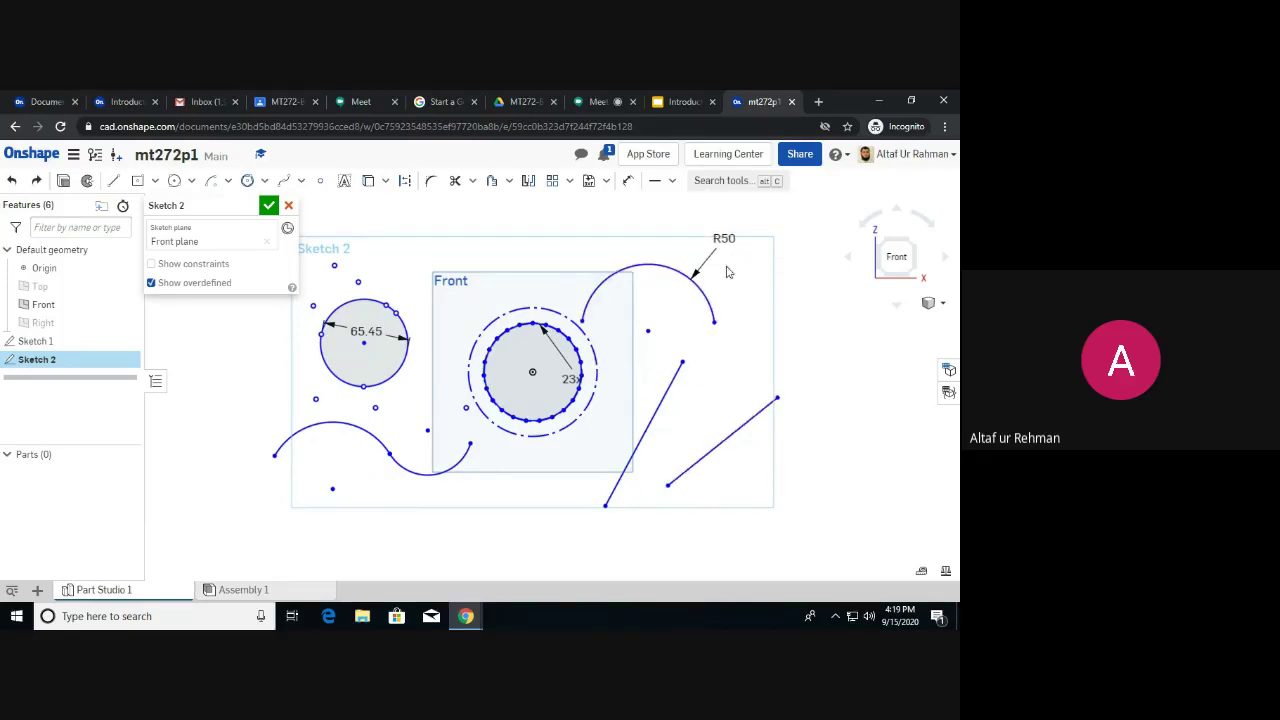
# Constrain the right-hand line to be vertical.
pyautogui.click(674, 181)
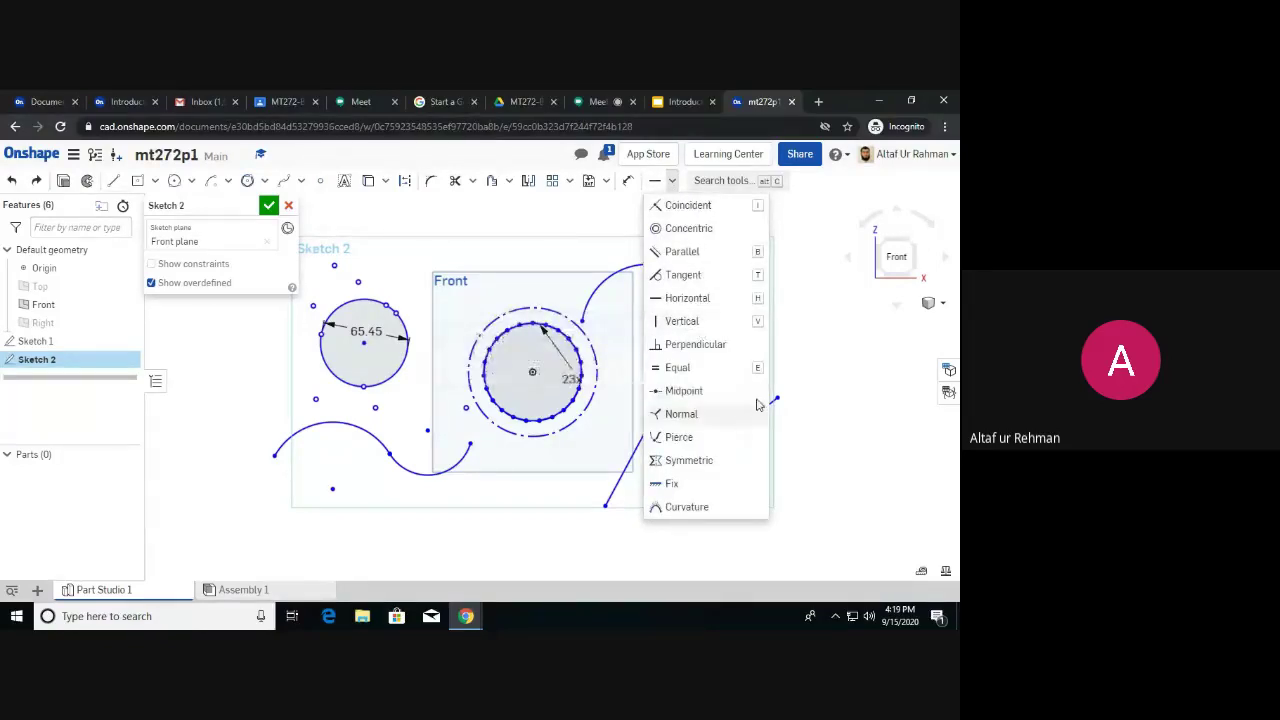
pyautogui.click(756, 424)
pyautogui.click(674, 181)
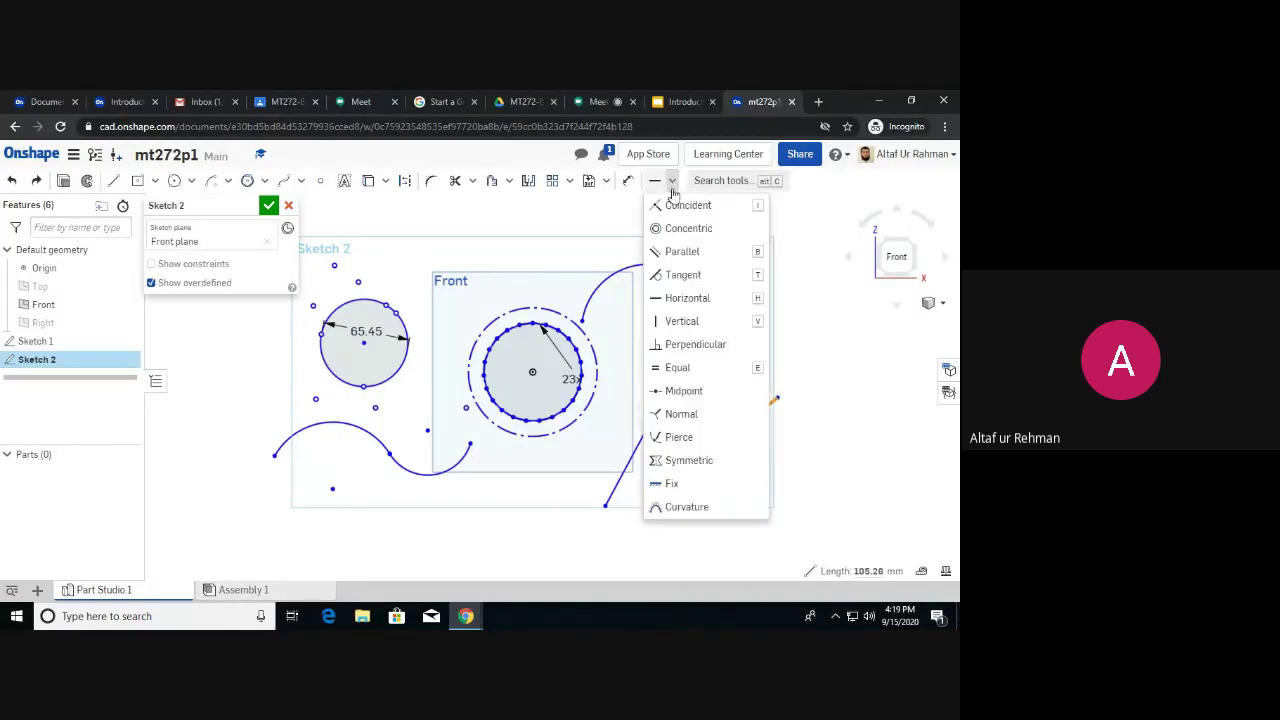
pyautogui.click(694, 322)
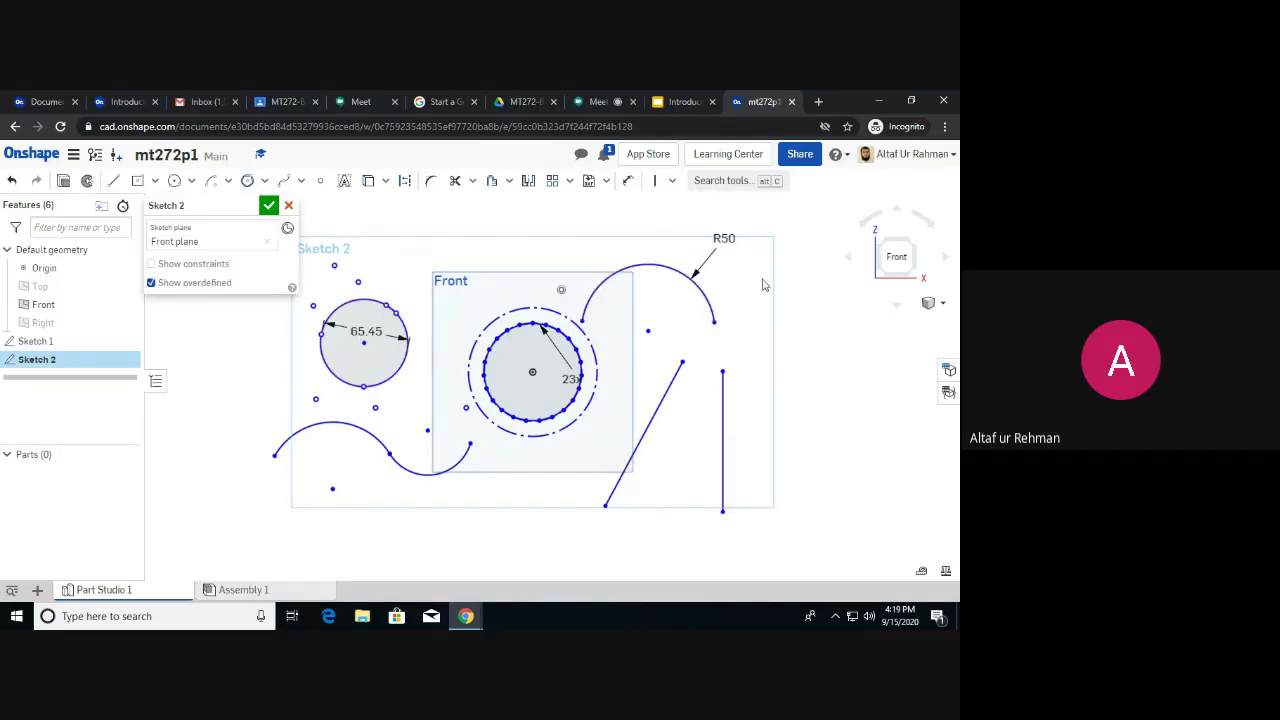
pyautogui.click(673, 181)
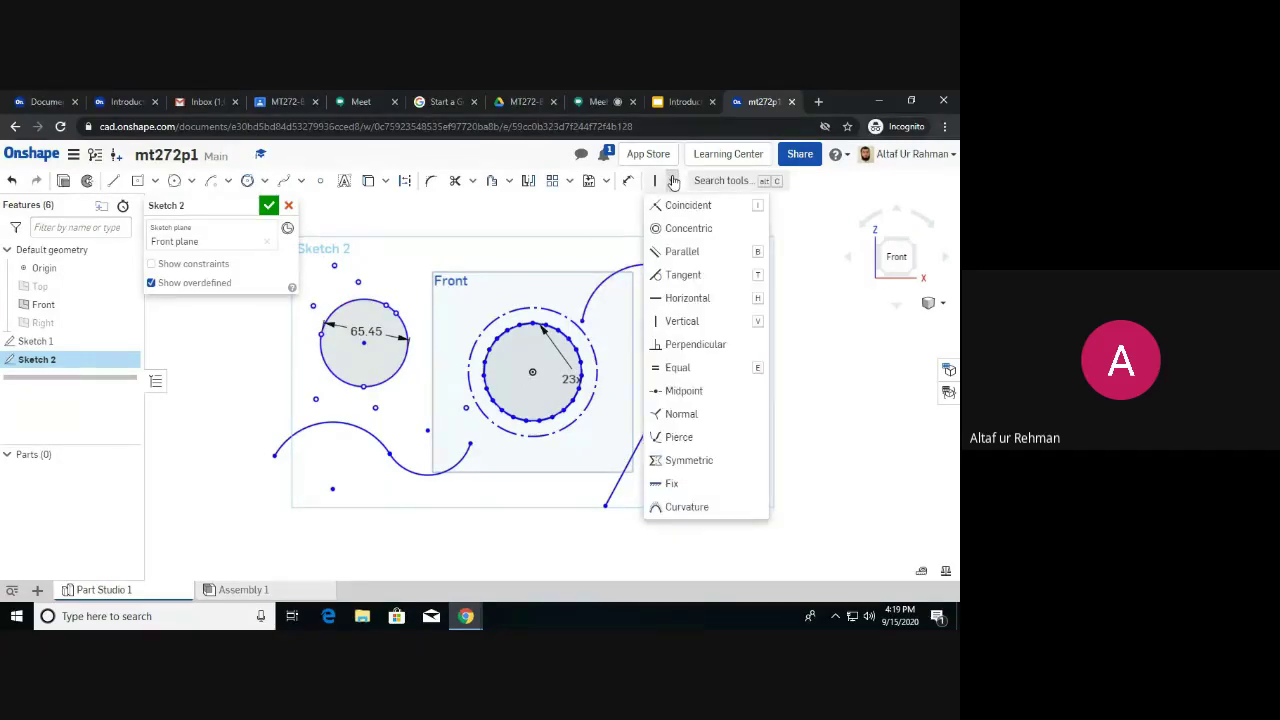
# Undo the vertical constraint, try Perpendicular on both slanted lines, then undo it.
pyautogui.click(791, 367)
pyautogui.hotkey('ctrl', 'z')
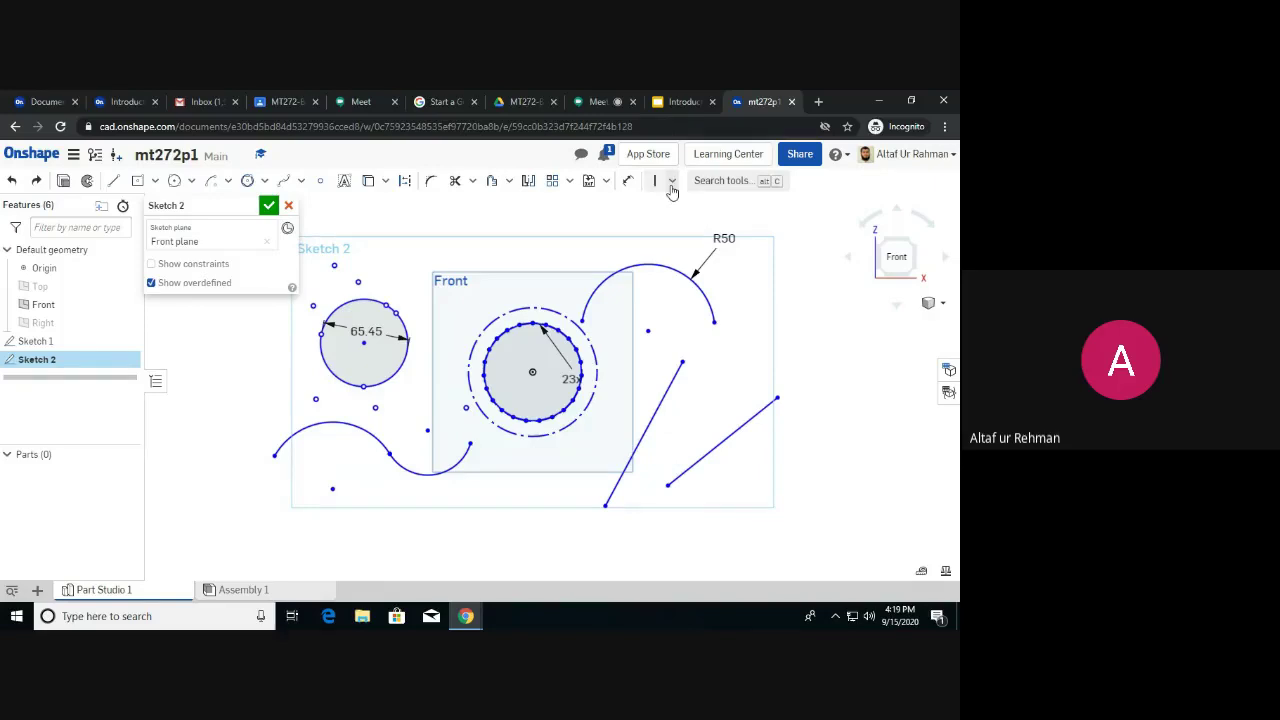
pyautogui.click(671, 386)
pyautogui.click(745, 424)
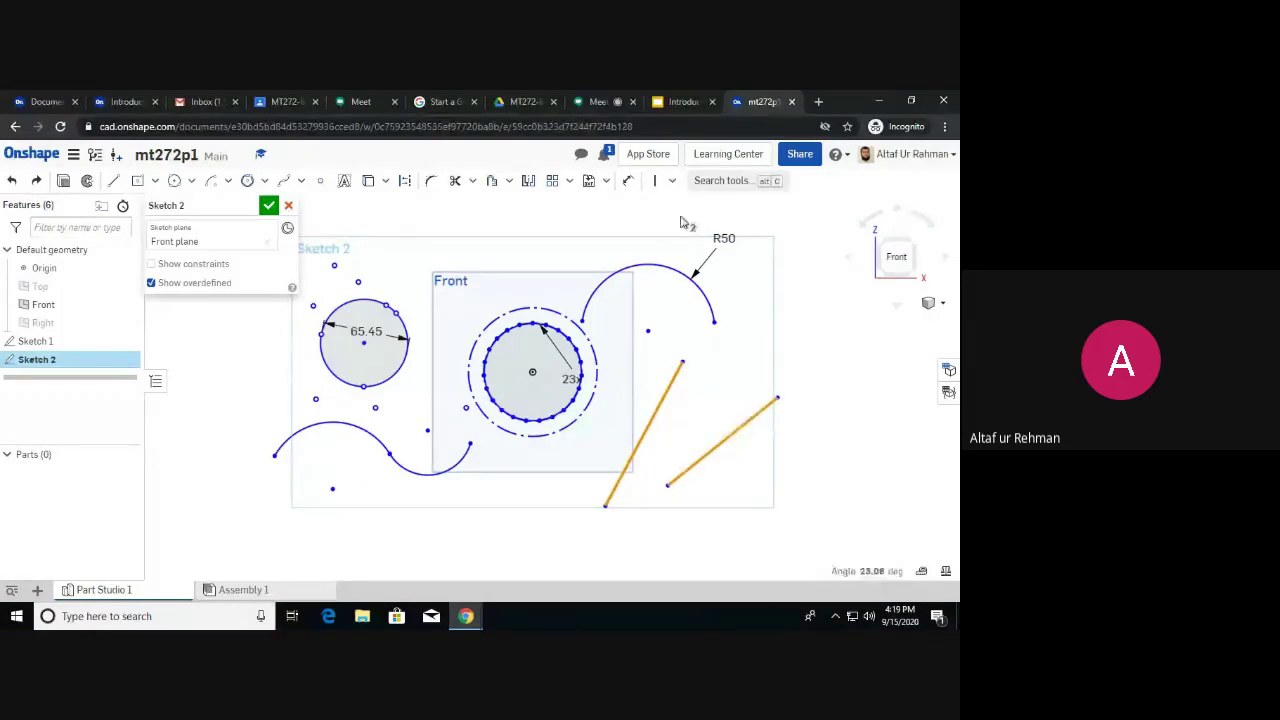
pyautogui.click(671, 181)
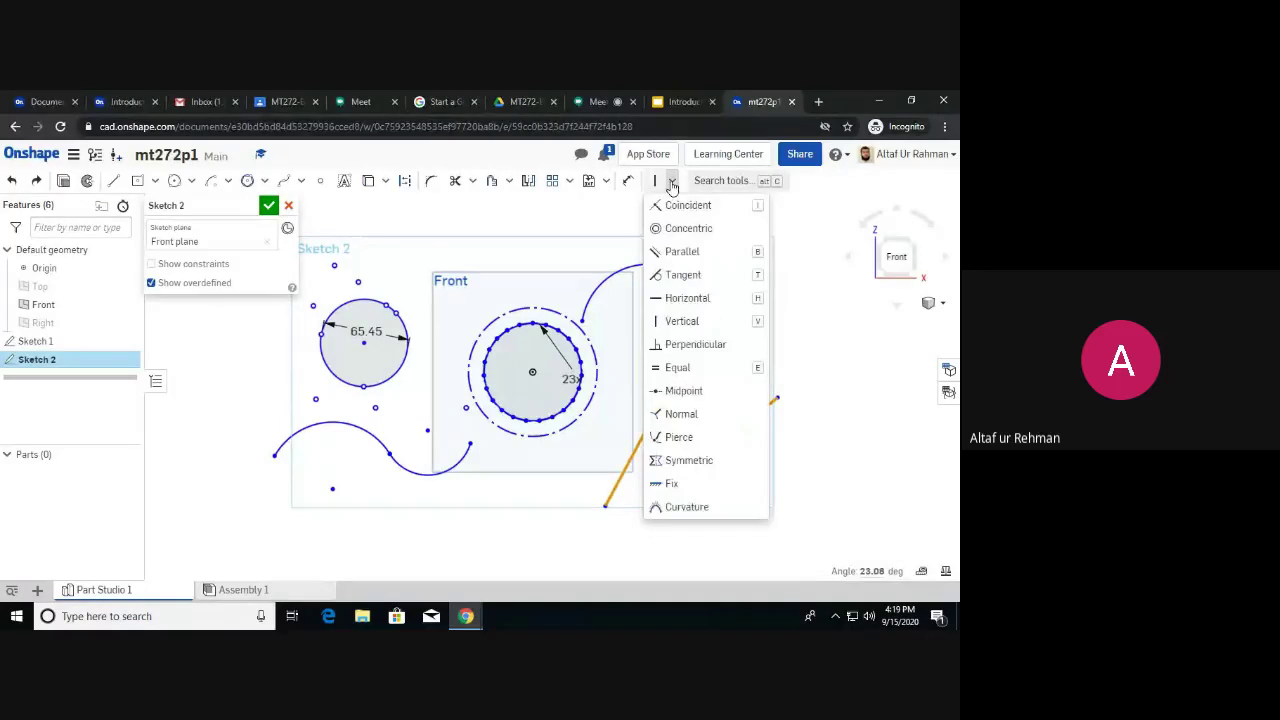
pyautogui.click(698, 344)
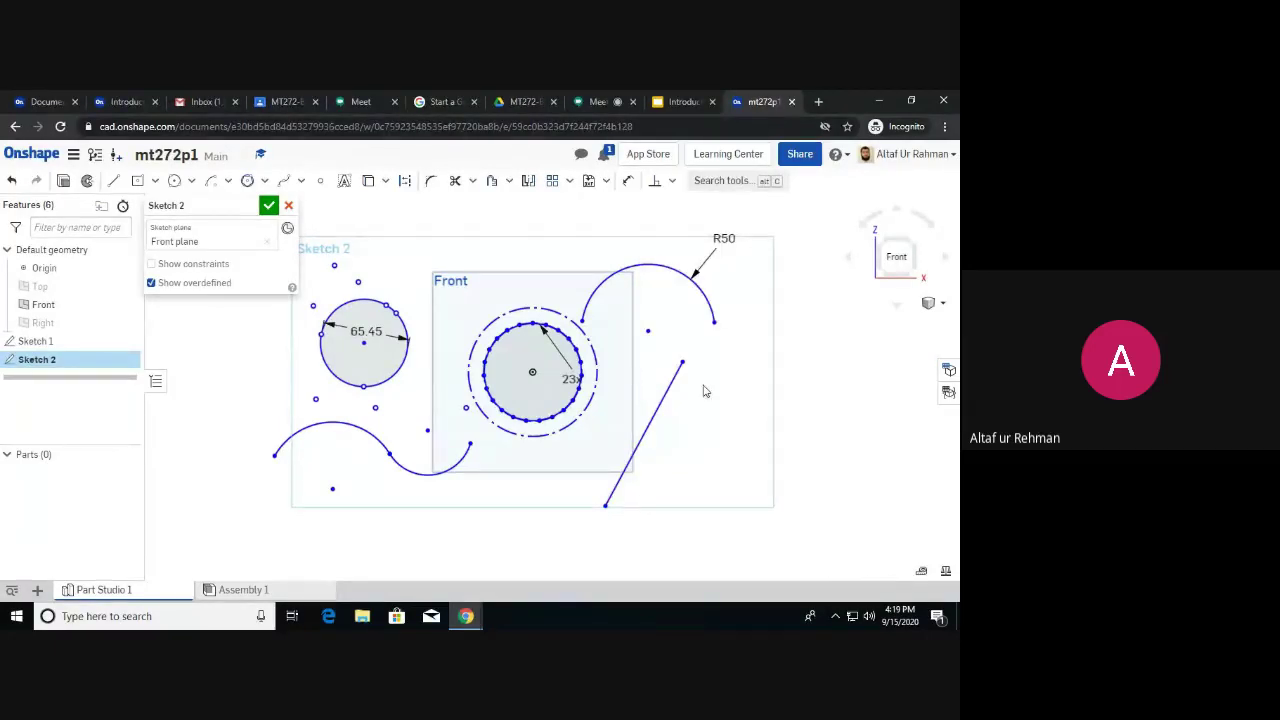
pyautogui.moveTo(686, 409)
pyautogui.mouseDown(button='right')
pyautogui.moveTo(651, 409)
pyautogui.moveTo(706, 397)
pyautogui.mouseUp(button='right')
pyautogui.scroll(-2, 706, 397)
pyautogui.hotkey('ctrl', 'z')
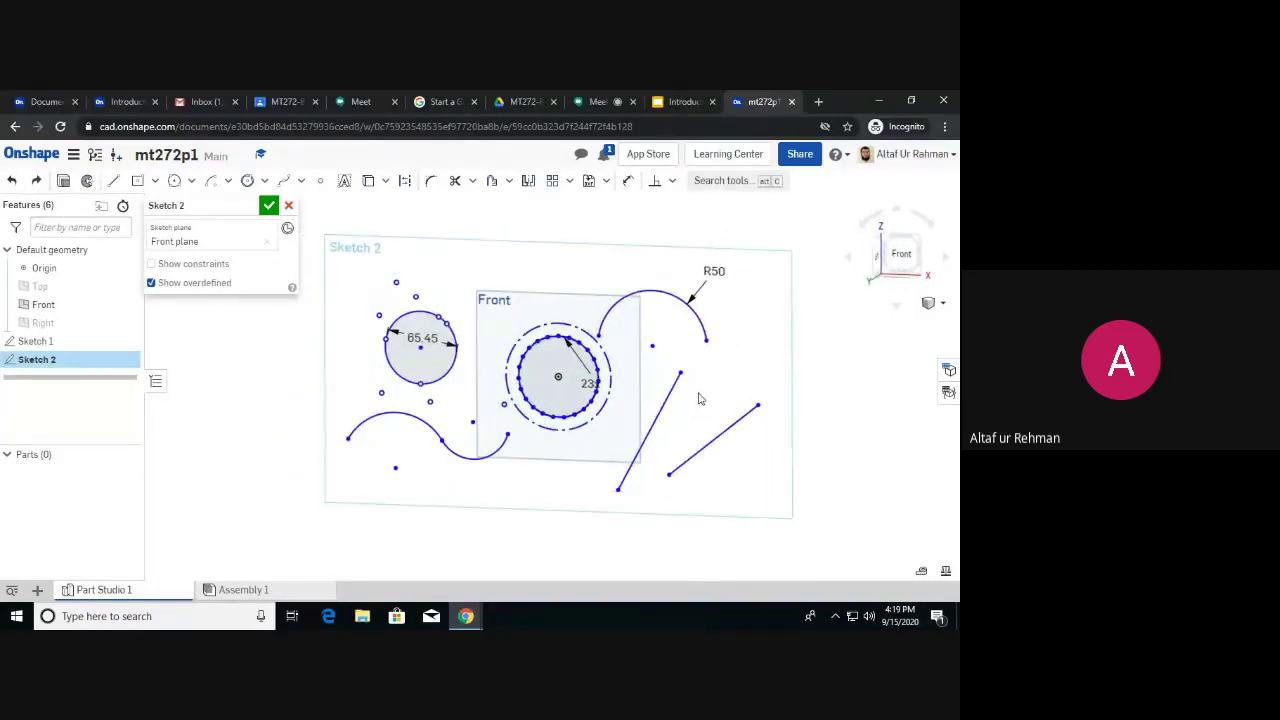
# Toggle Show constraints on and off, then nudge the right-hand line slightly up and left.
pyautogui.click(690, 464)
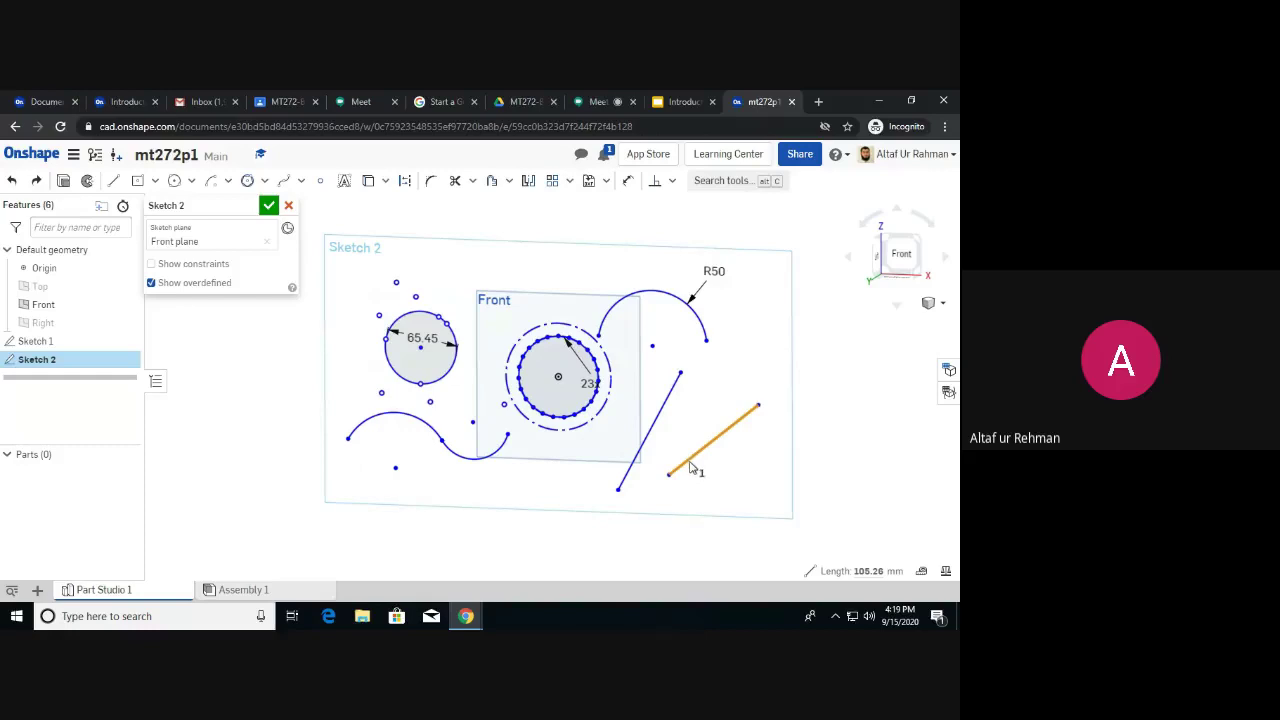
pyautogui.rightClick(690, 464)
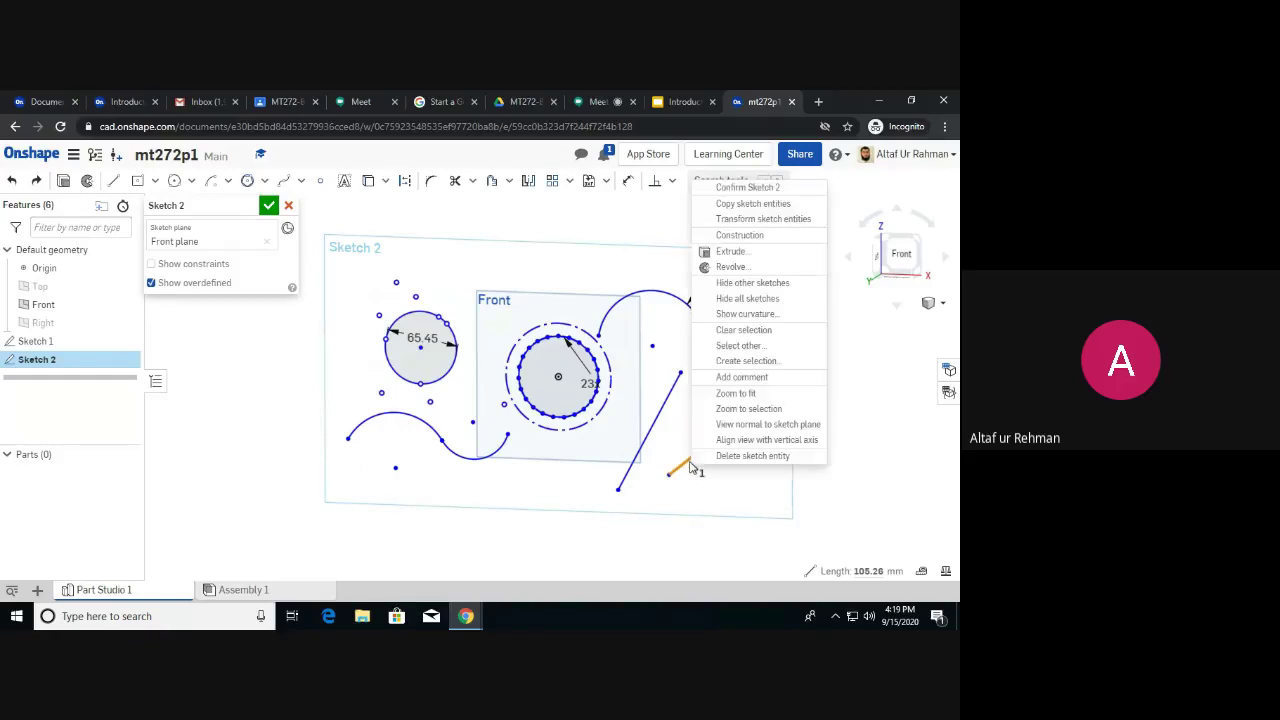
pyautogui.click(151, 264)
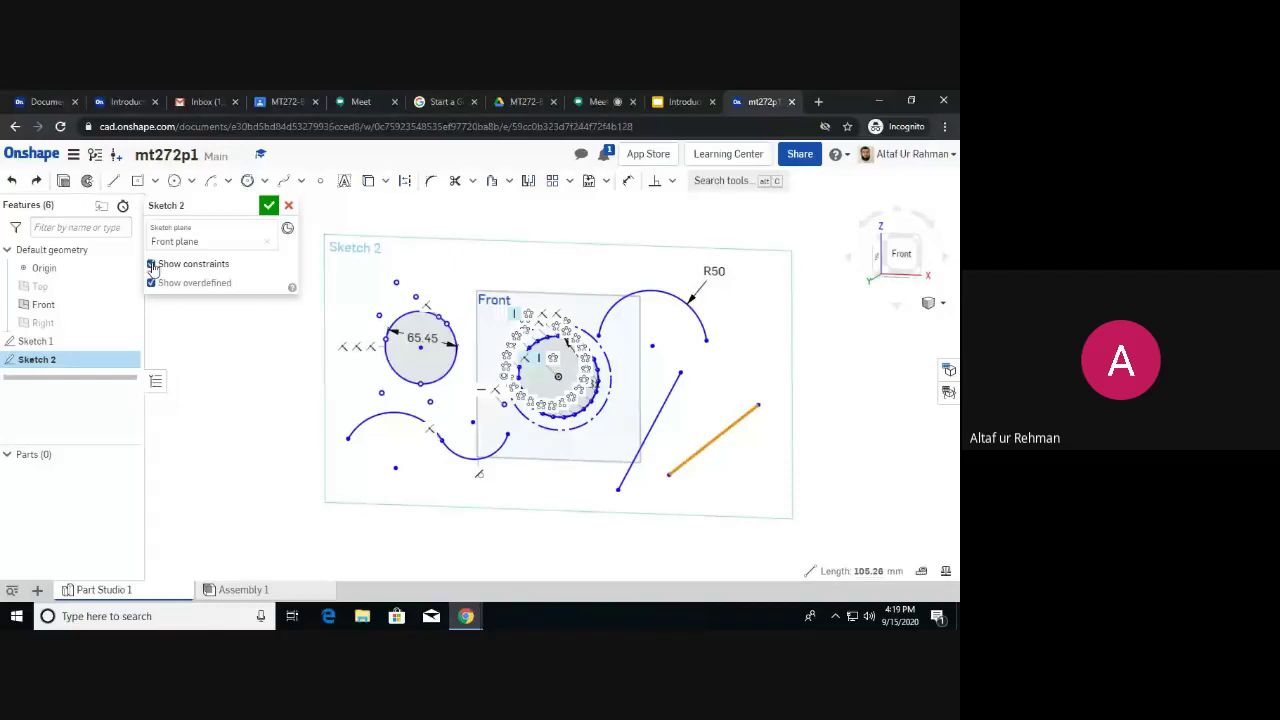
pyautogui.click(768, 378)
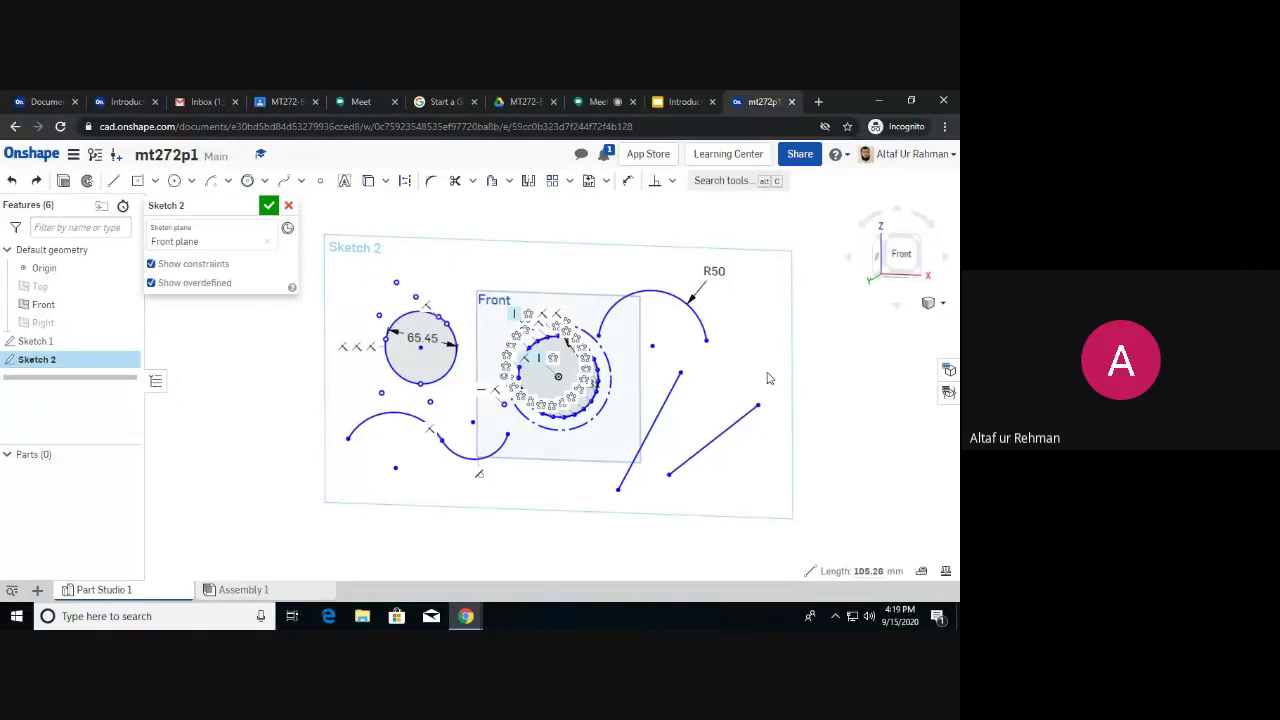
pyautogui.click(151, 264)
pyautogui.moveTo(731, 428); pyautogui.dragTo(674, 421)
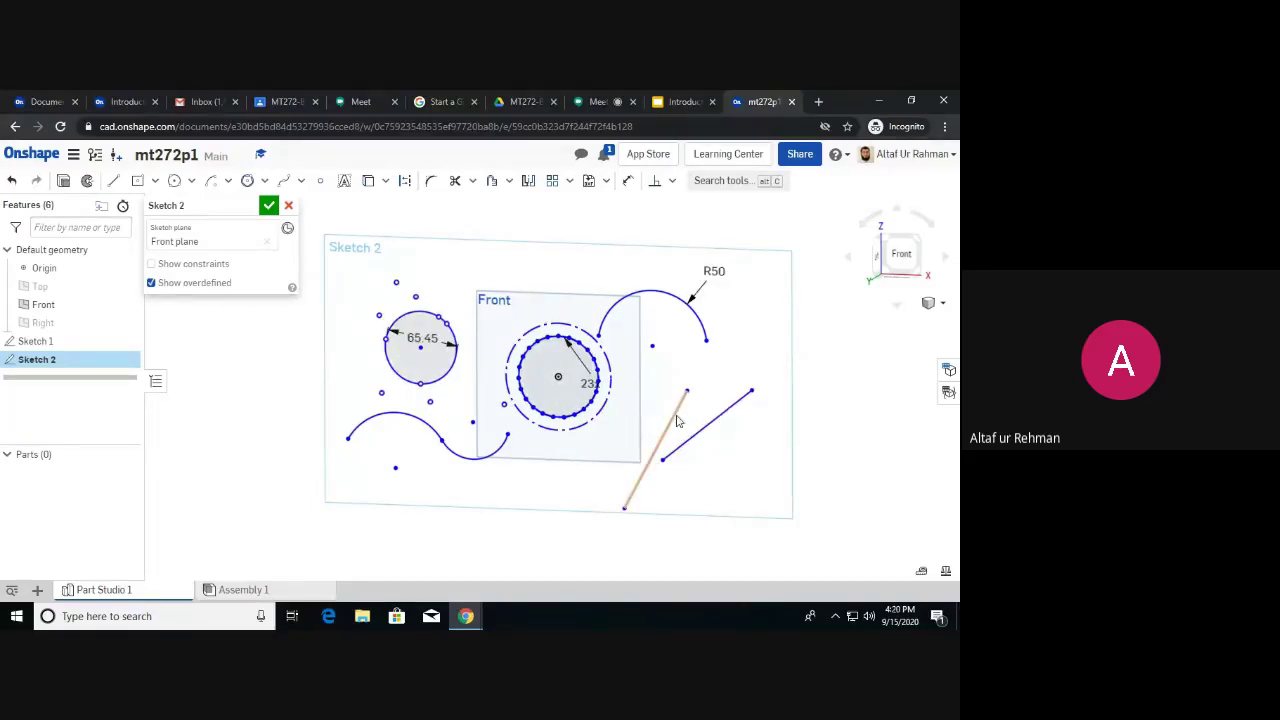
# Make the right line perpendicular to the left line, then undo it.
pyautogui.click(655, 180)
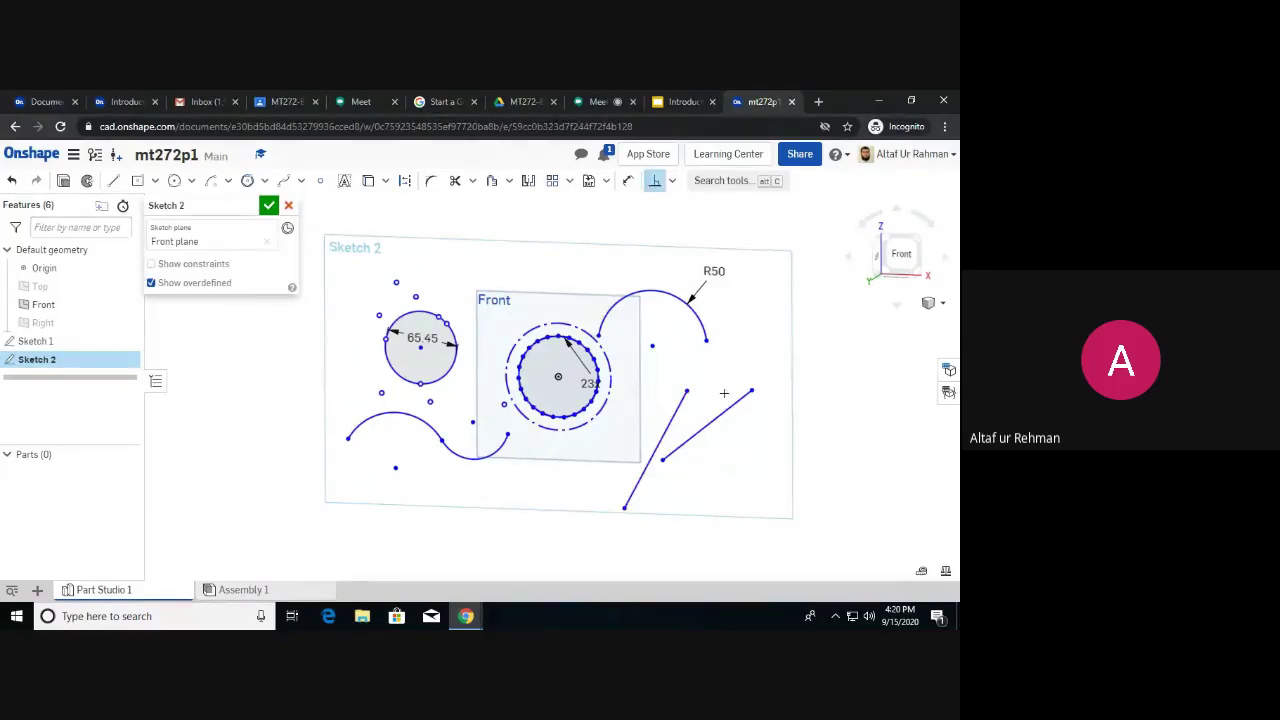
pyautogui.click(675, 410)
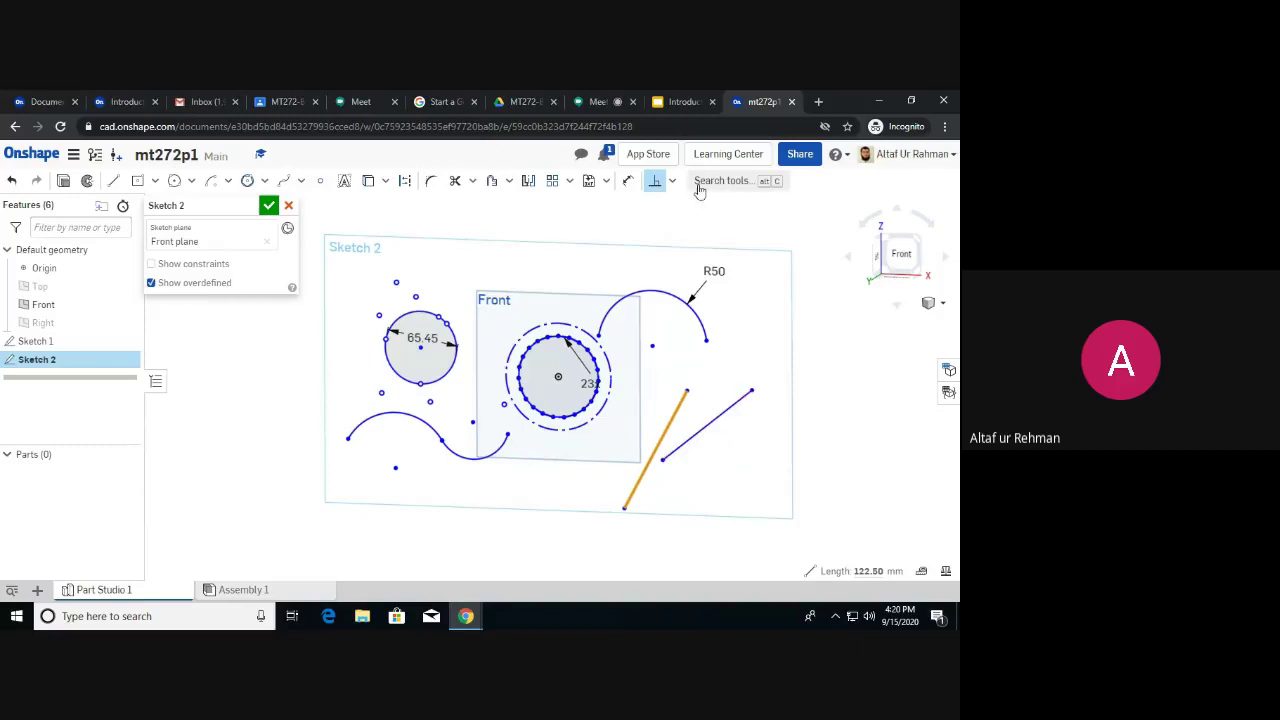
pyautogui.click(655, 180)
pyautogui.click(741, 398)
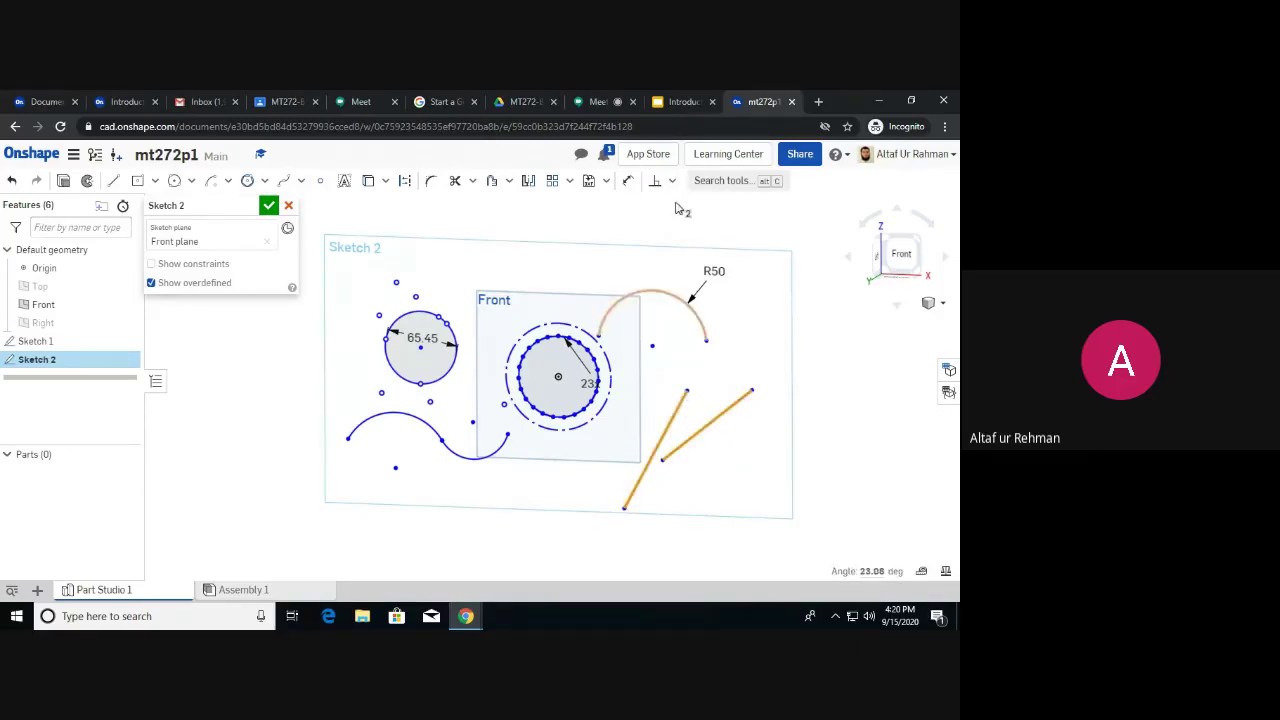
pyautogui.click(655, 180)
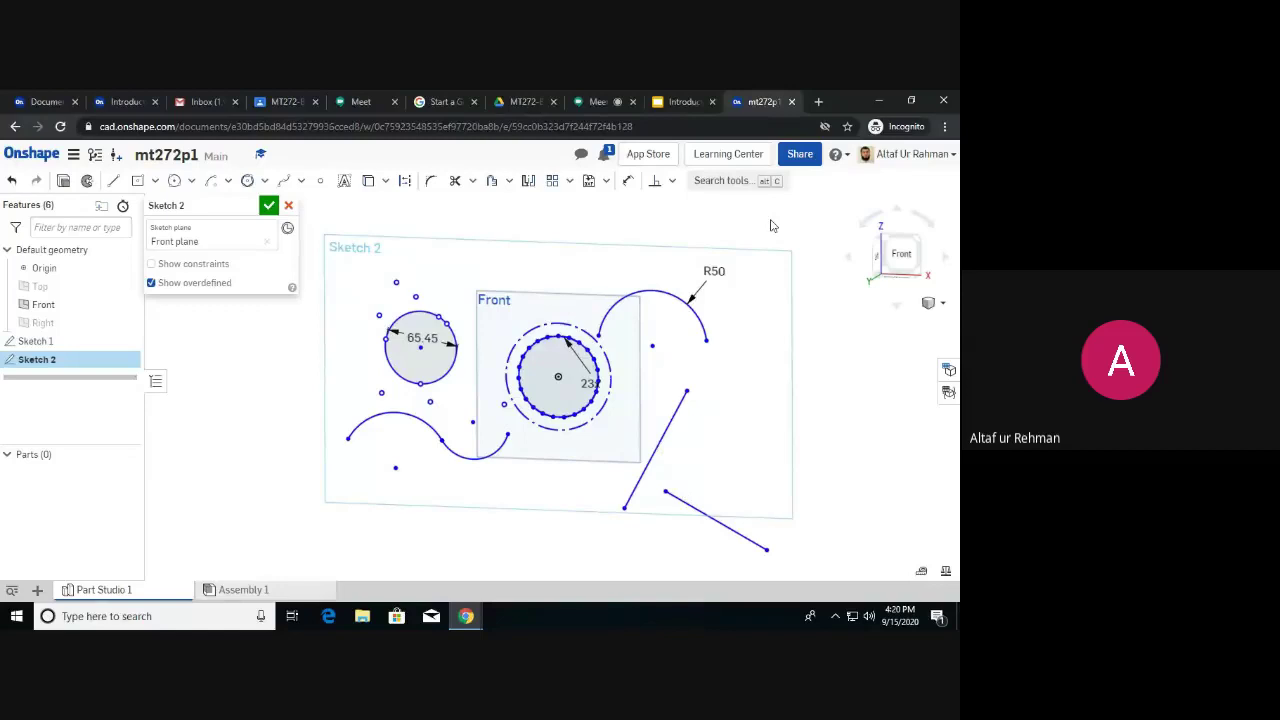
pyautogui.hotkey('ctrl', 'z')
# Make the two slanted lines equal in length, then drag the right line slightly lower.
pyautogui.click(671, 181)
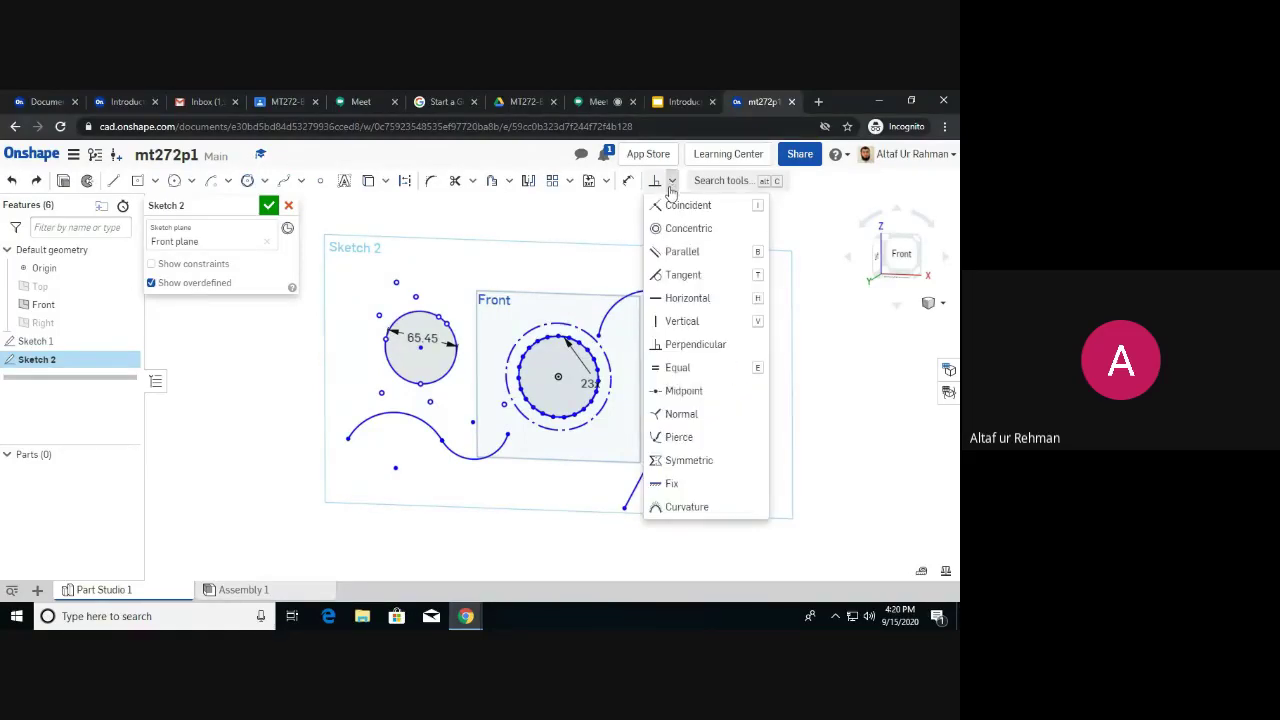
pyautogui.click(711, 368)
pyautogui.click(720, 413)
pyautogui.click(670, 422)
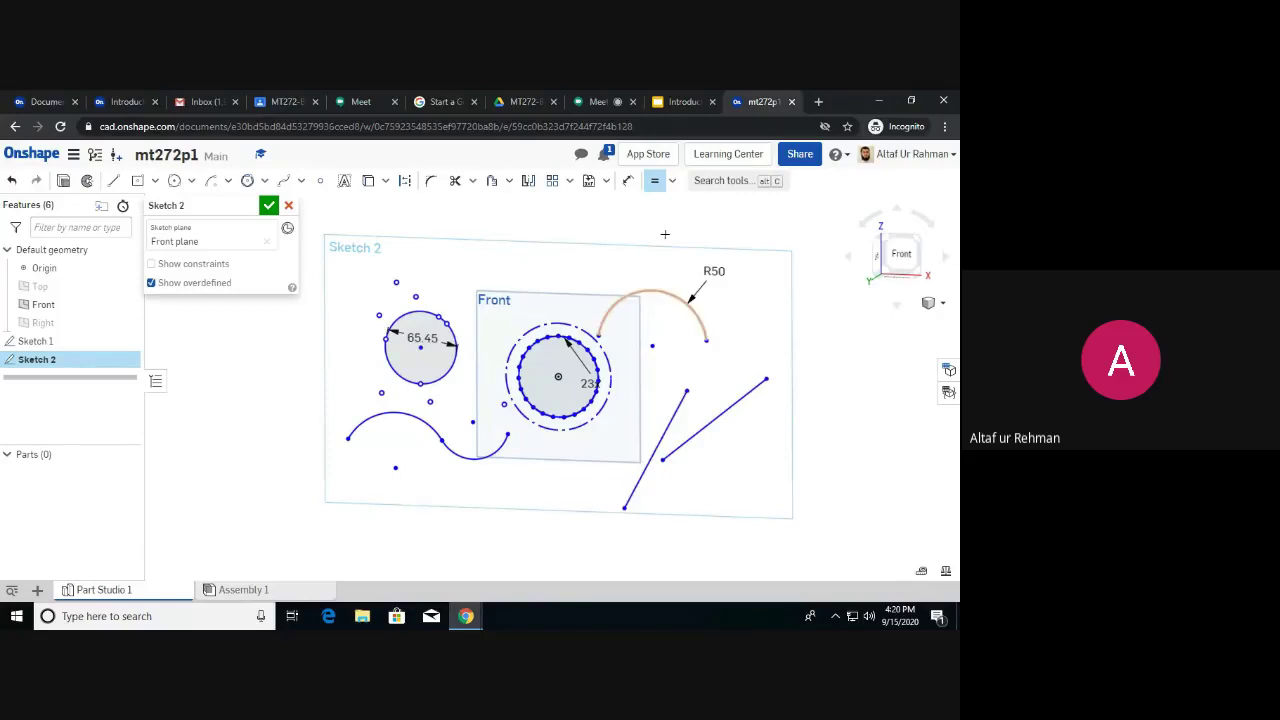
pyautogui.click(655, 181)
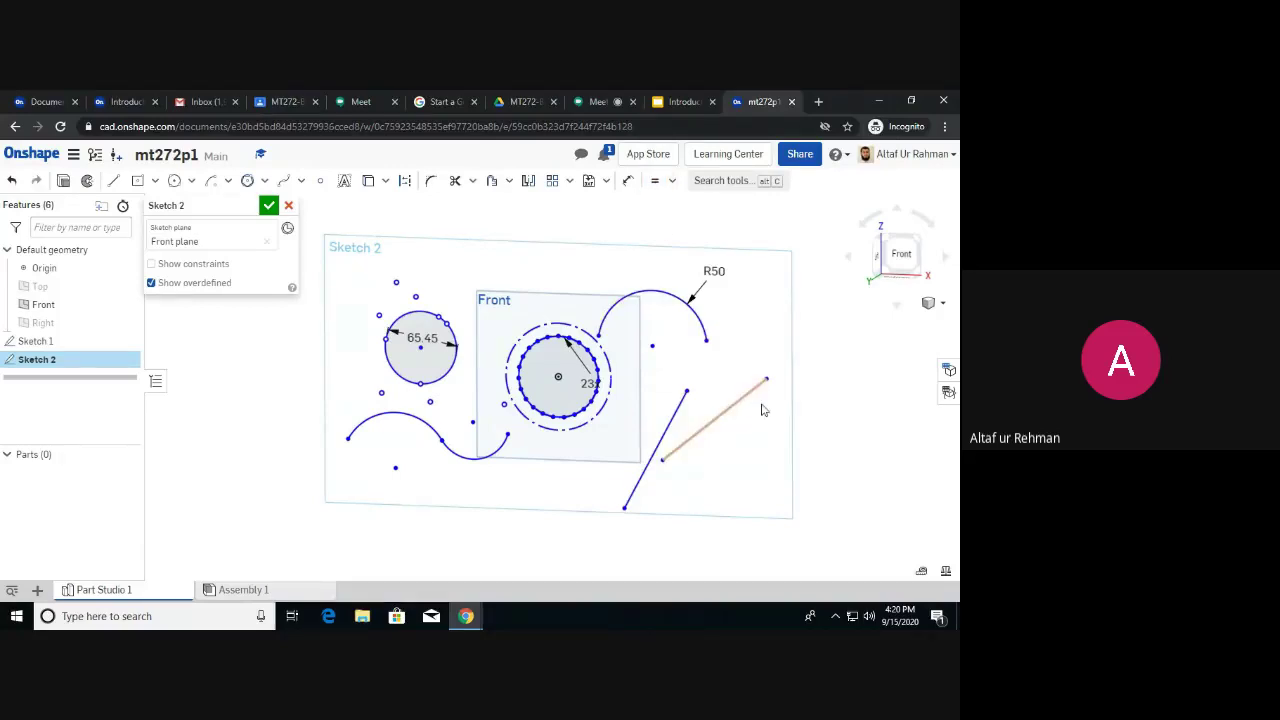
pyautogui.moveTo(707, 430); pyautogui.dragTo(726, 453)
# Constrain the two slanted lines parallel to each other.
pyautogui.click(670, 436)
pyautogui.click(672, 180)
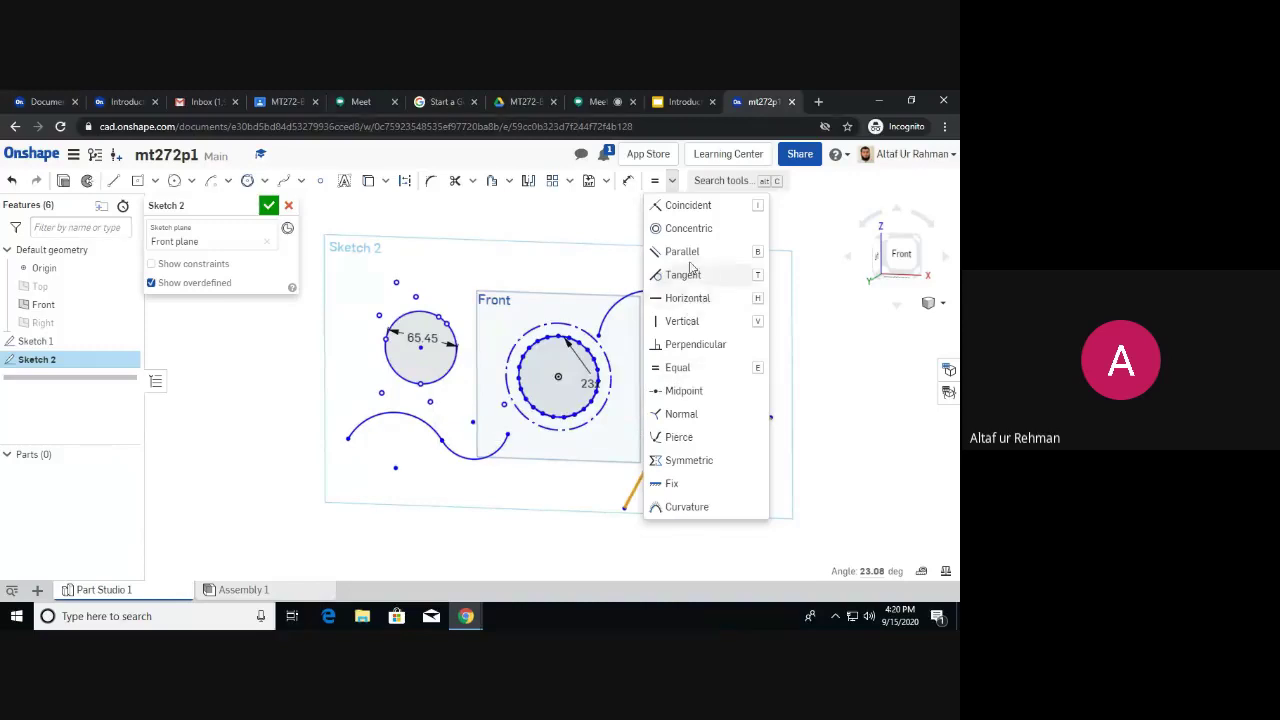
pyautogui.click(686, 251)
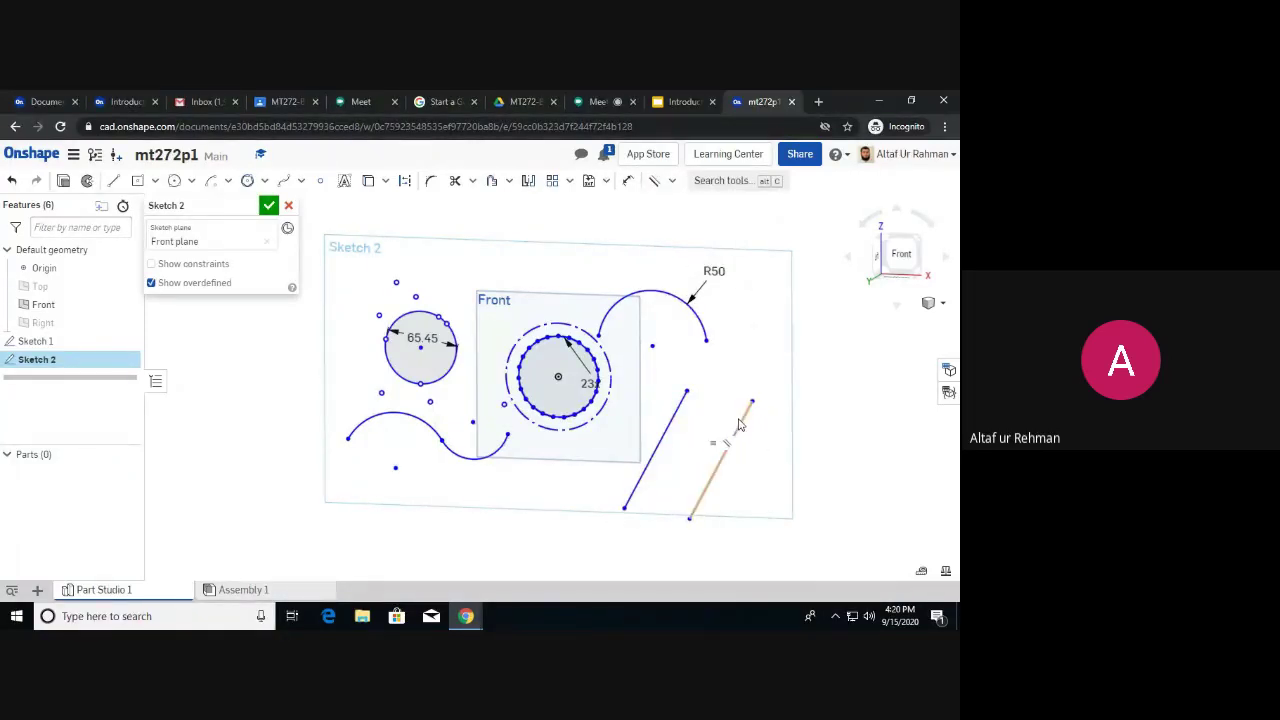
# Dimension the lower-right slanted line and change its length from 15 to 70 mm.
pyautogui.click(628, 179)
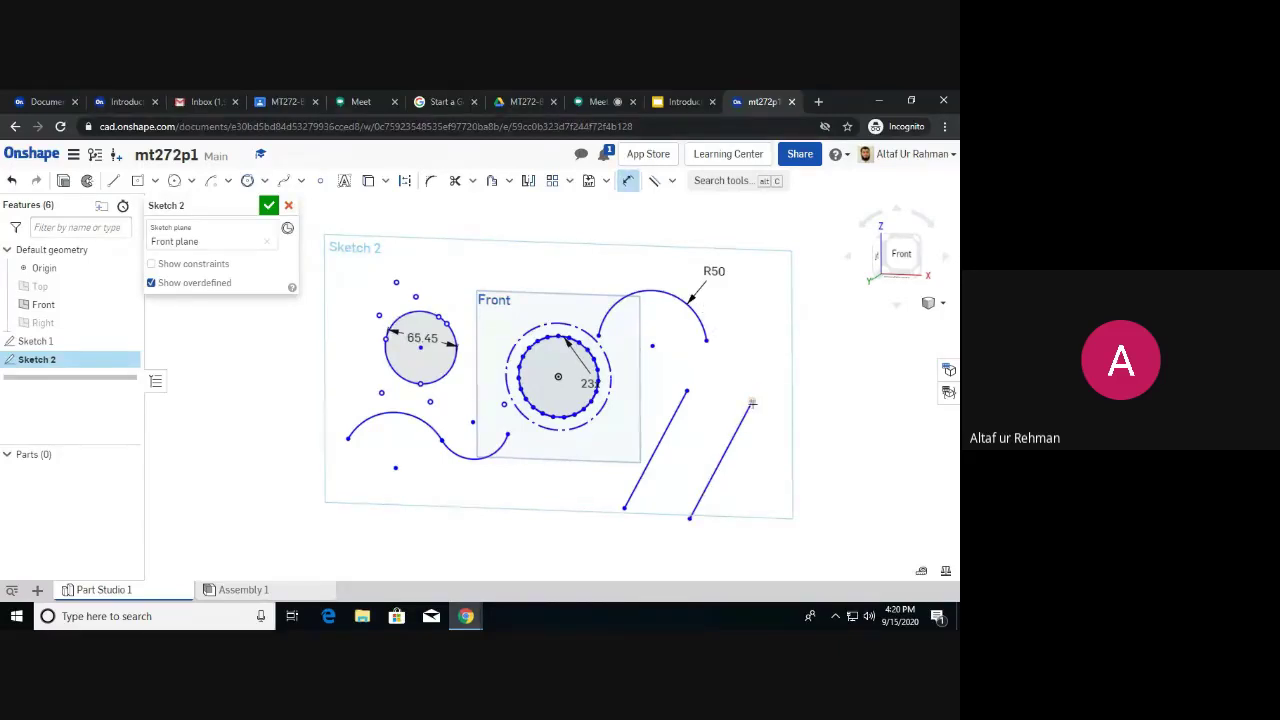
pyautogui.click(740, 422)
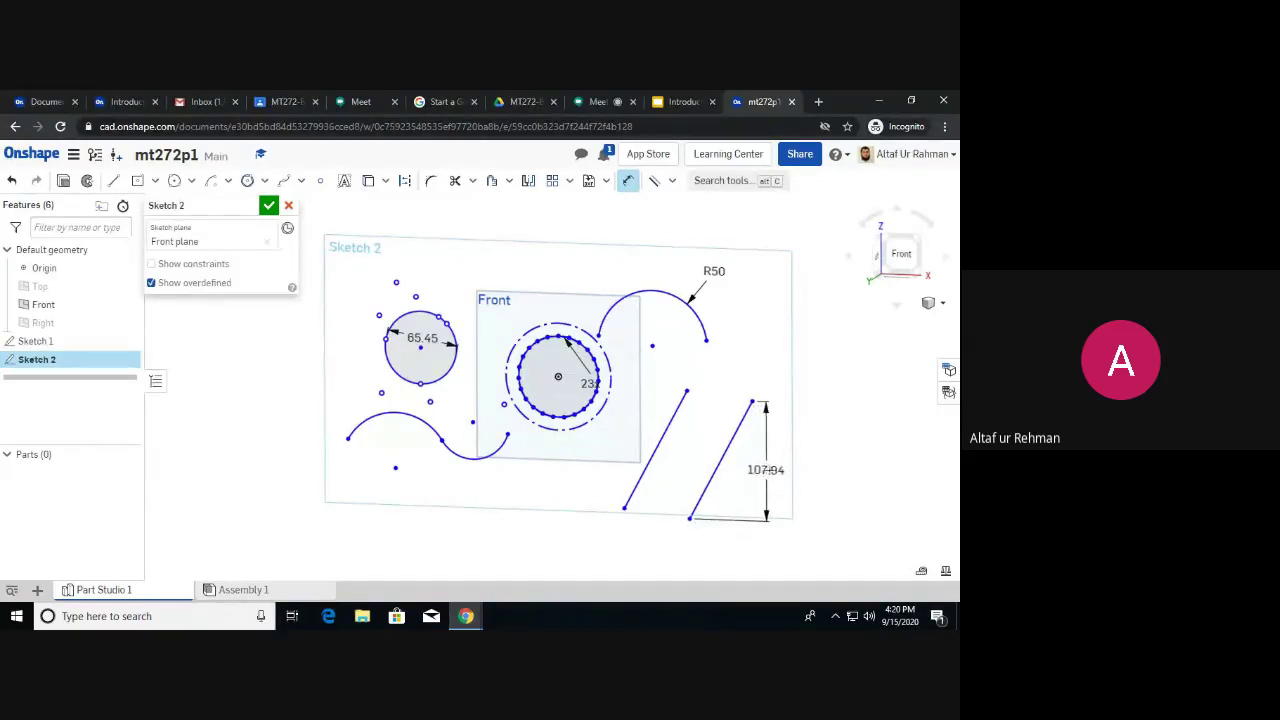
pyautogui.click(741, 474)
pyautogui.press('BackSpace')
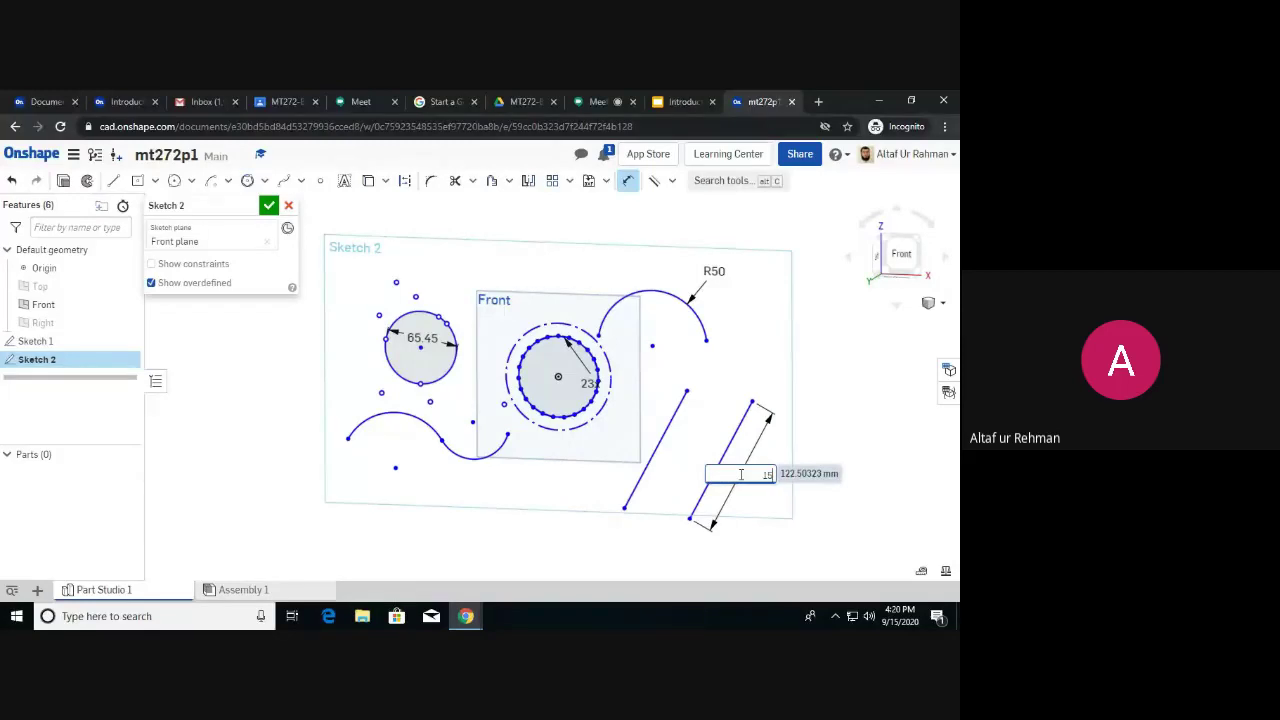
pyautogui.press('Return')
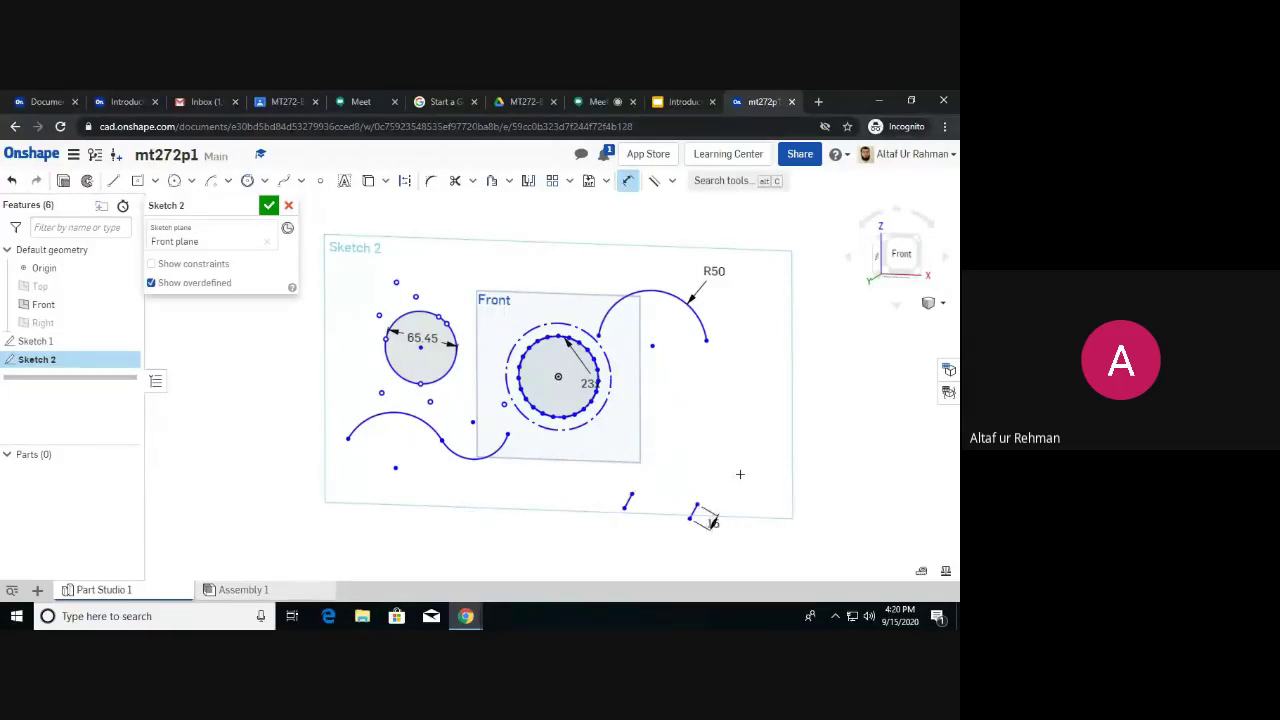
pyautogui.doubleClick(714, 522)
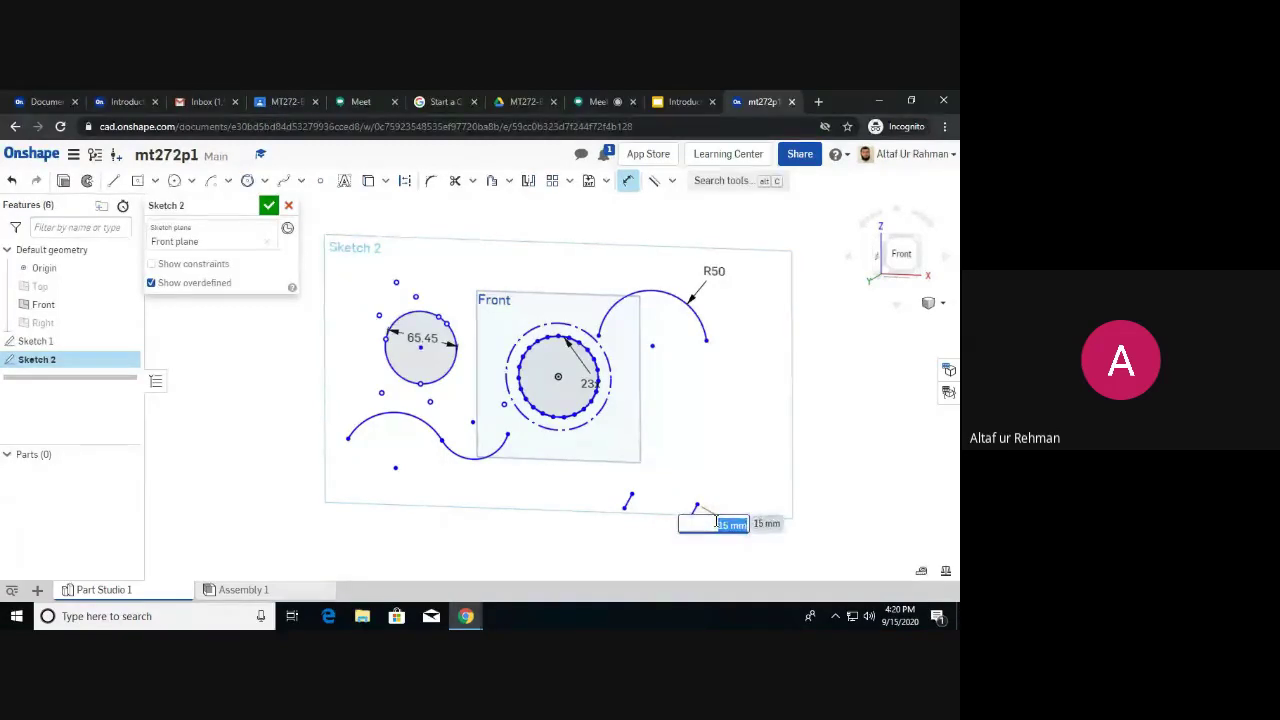
pyautogui.write('70')
pyautogui.press('Return')
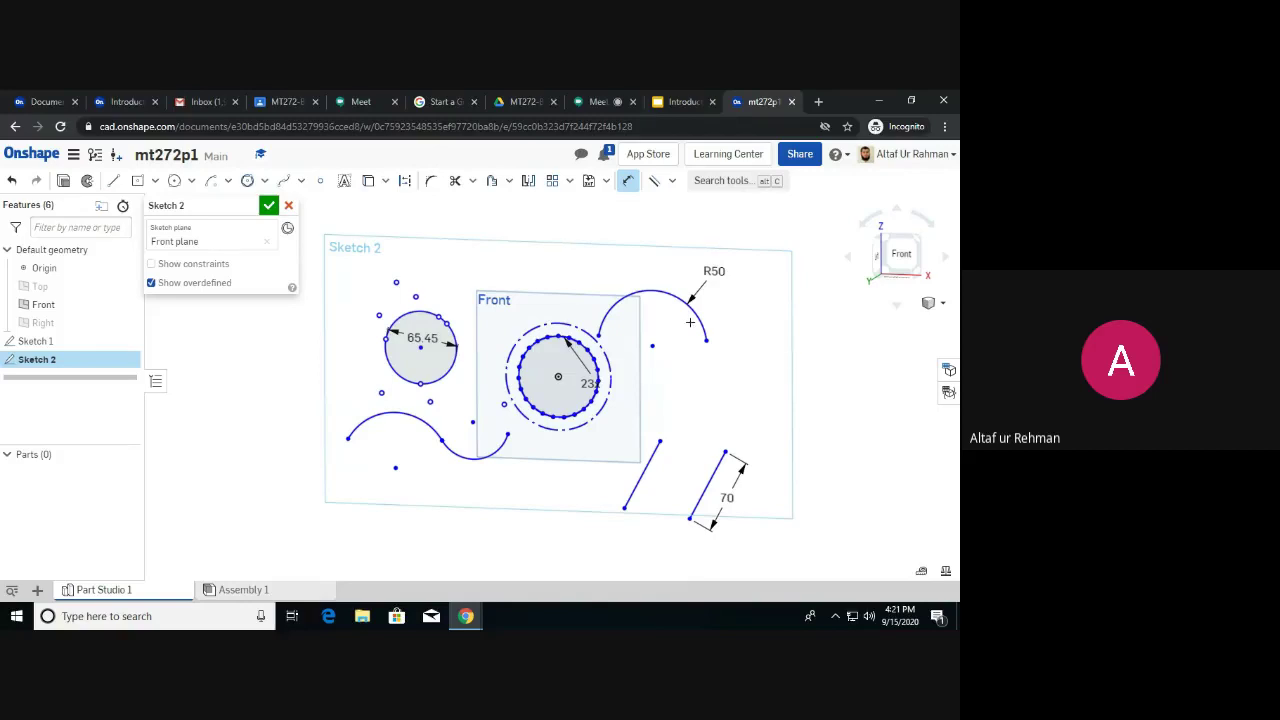
pyautogui.click(673, 182)
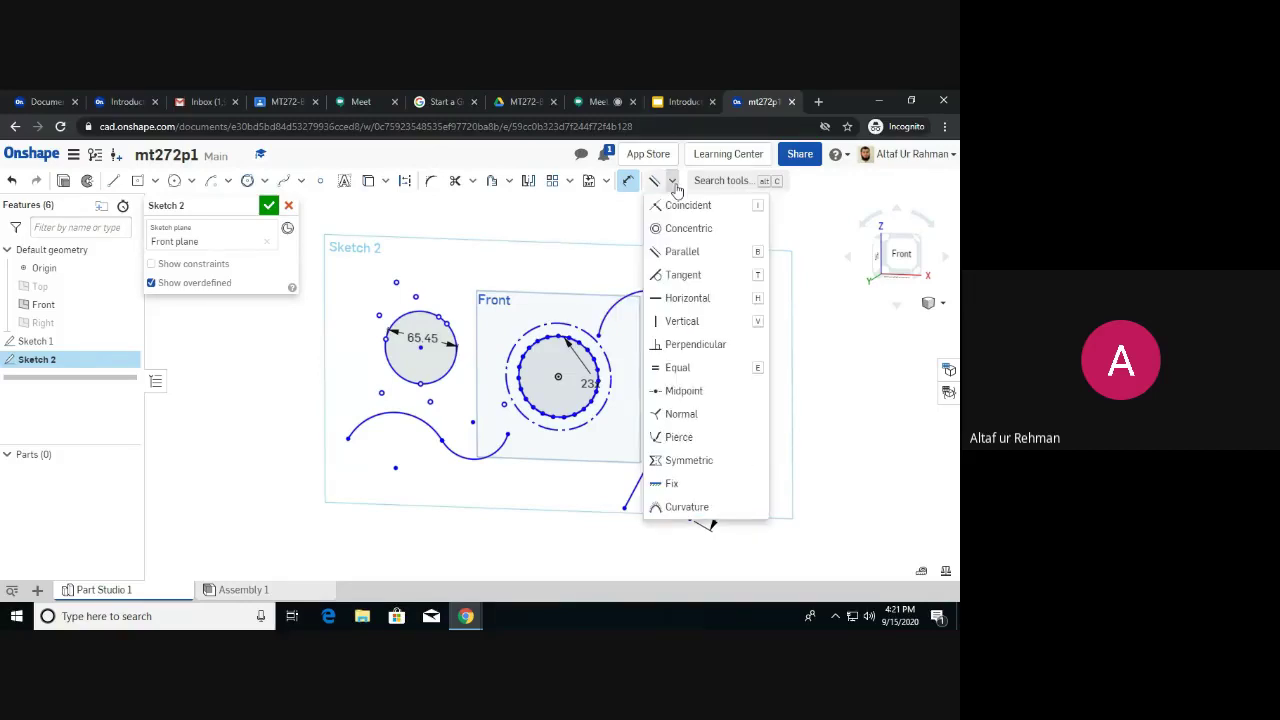
pyautogui.click(523, 230)
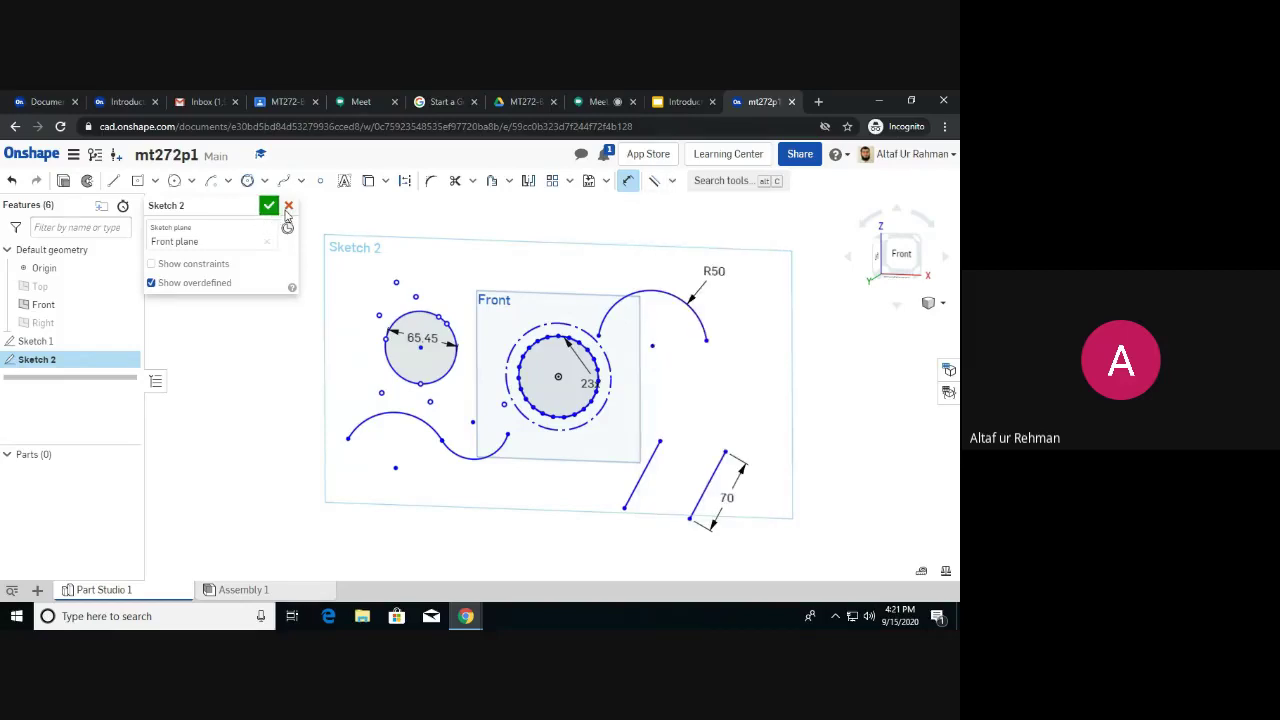
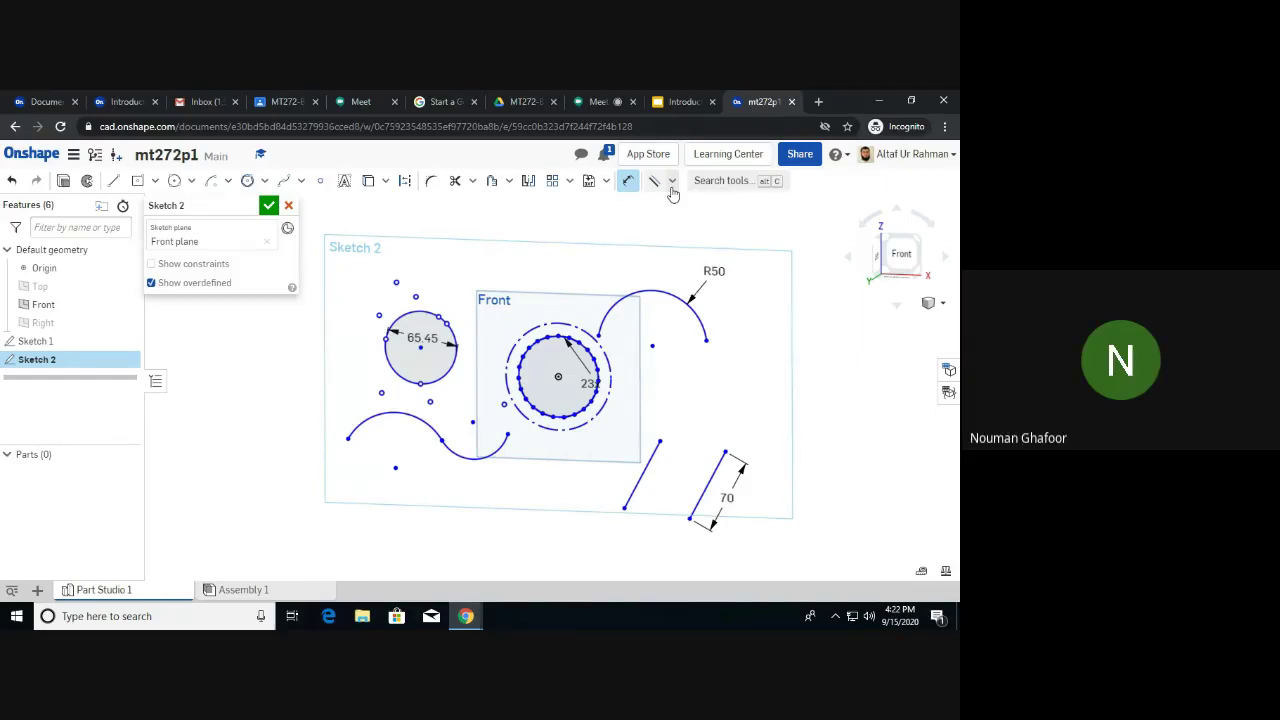
# Check the Google Meet call, briefly return to the mt272p1 sketch, then go back to Meet.
pyautogui.click(611, 102)
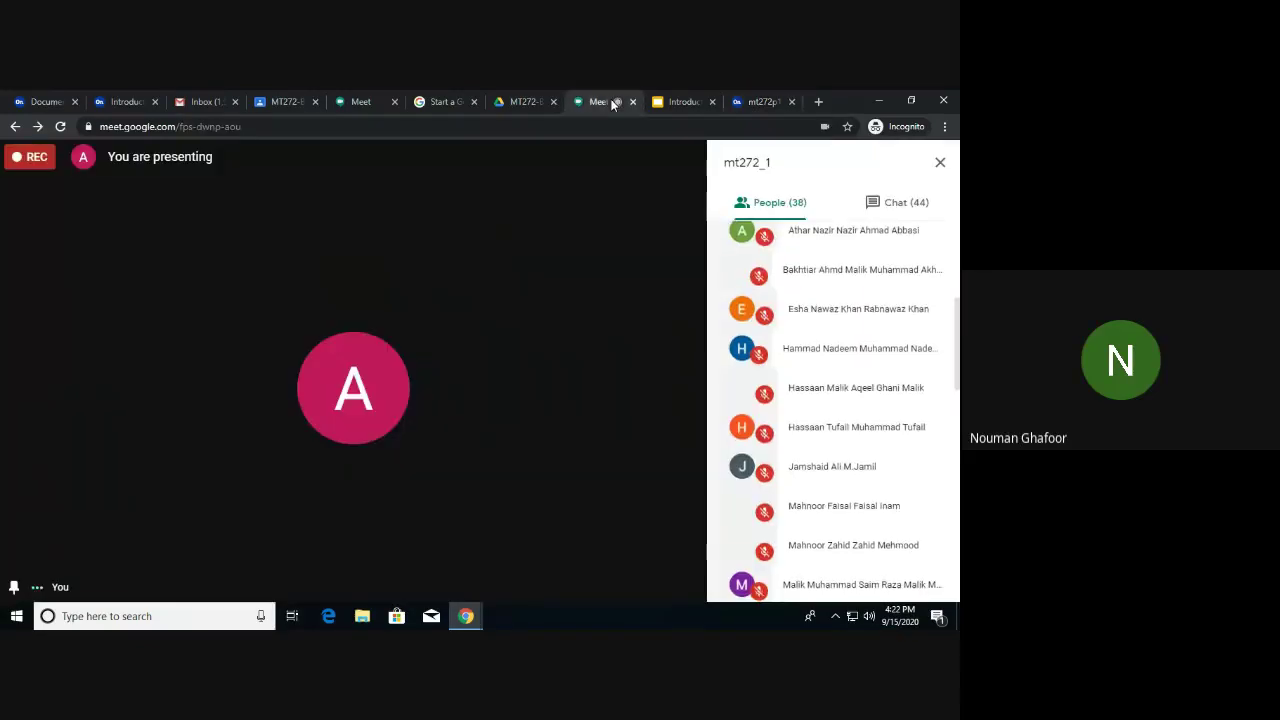
pyautogui.click(775, 104)
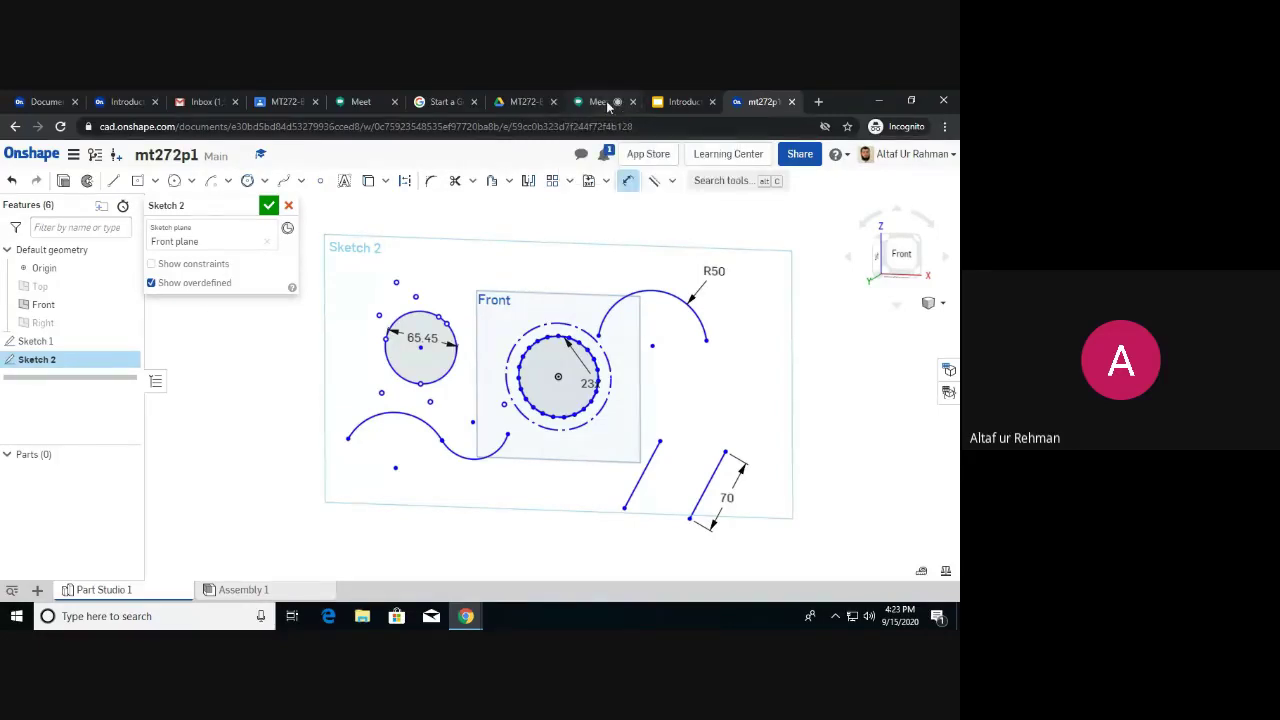
pyautogui.click(607, 102)
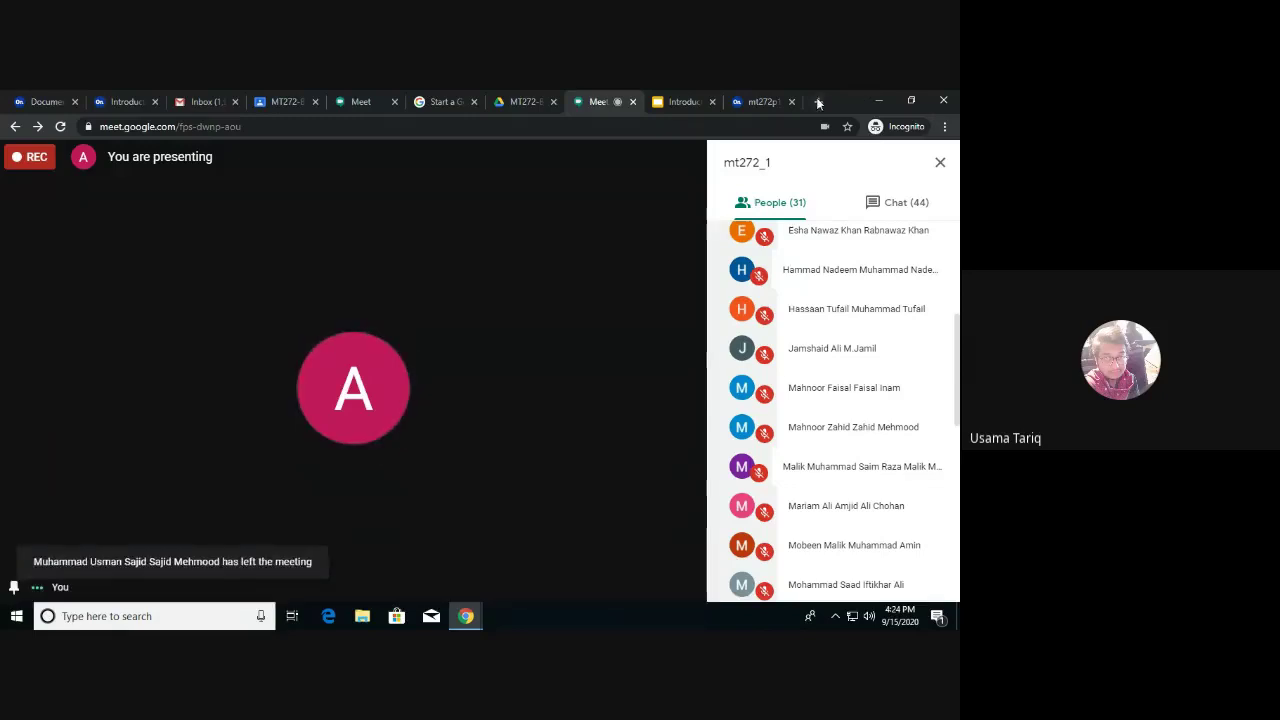
# Return to the mt272p1 document with Sketch 2 still open for editing.
pyautogui.click(771, 99)
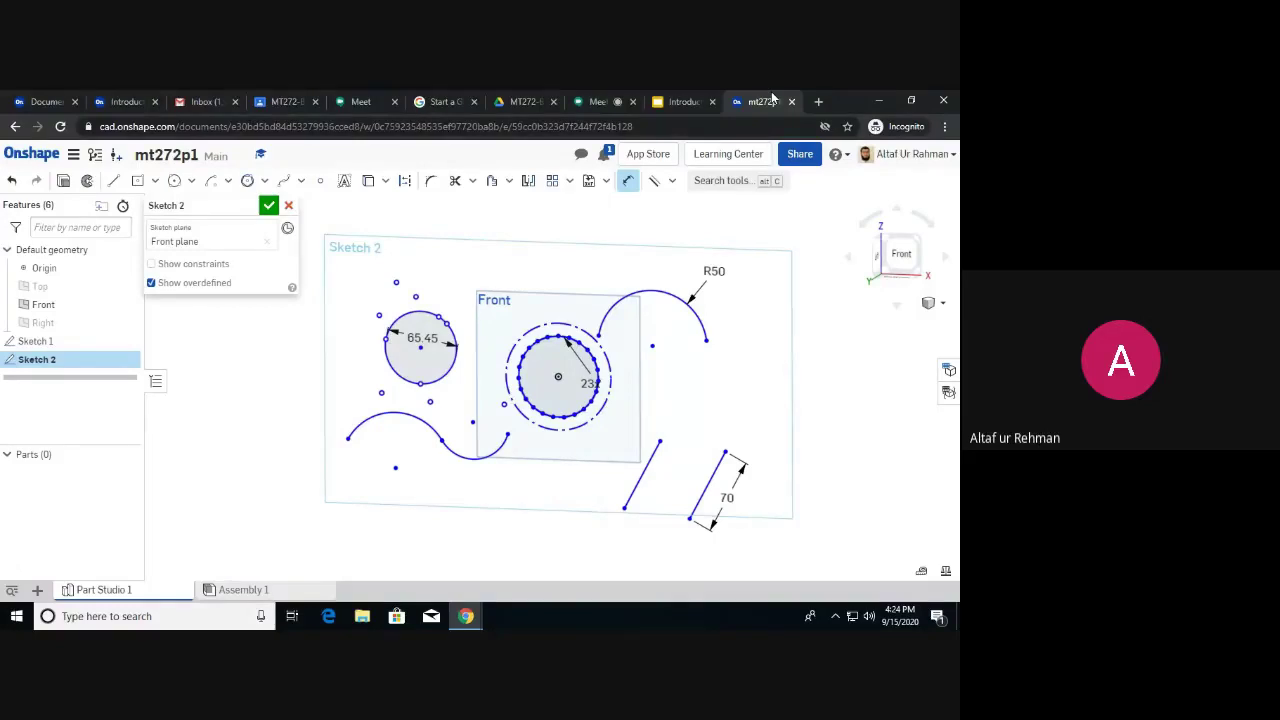
# Open the insert menu listing Part Studio, Assembly and Drawing.
pyautogui.click(38, 590)
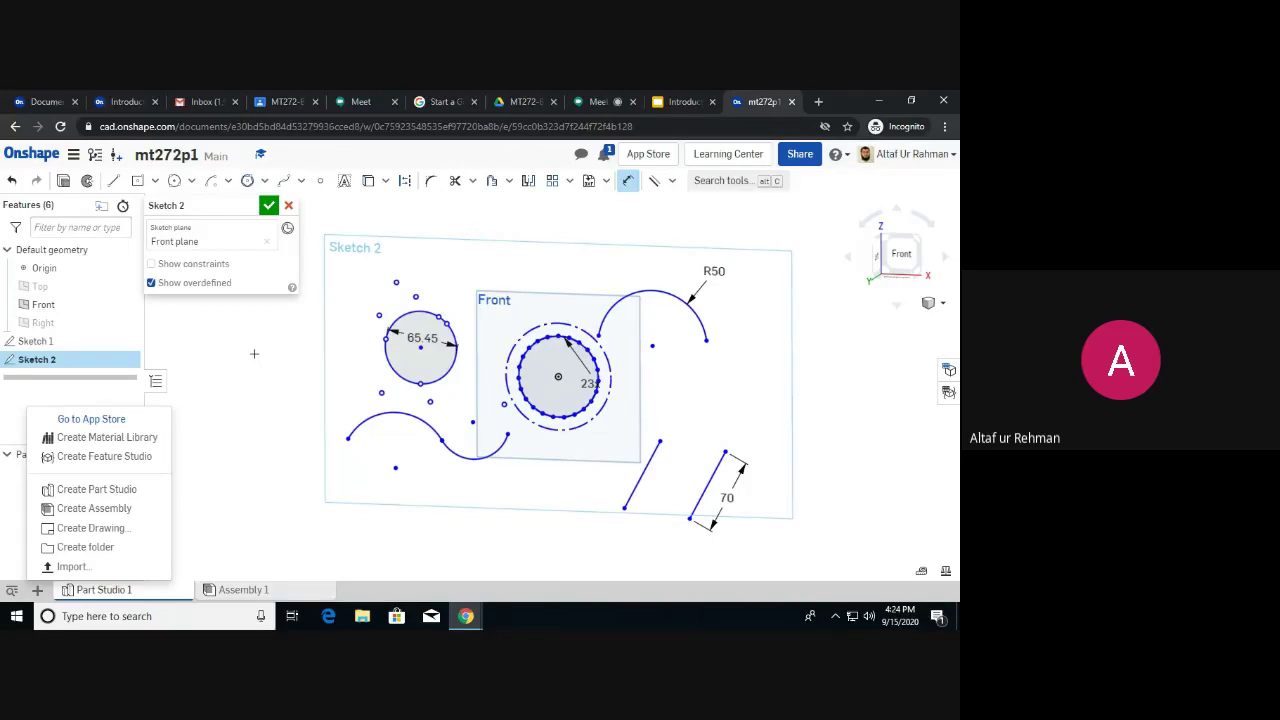
# Open the document menu with rename, properties, print and close options.
pyautogui.click(74, 155)
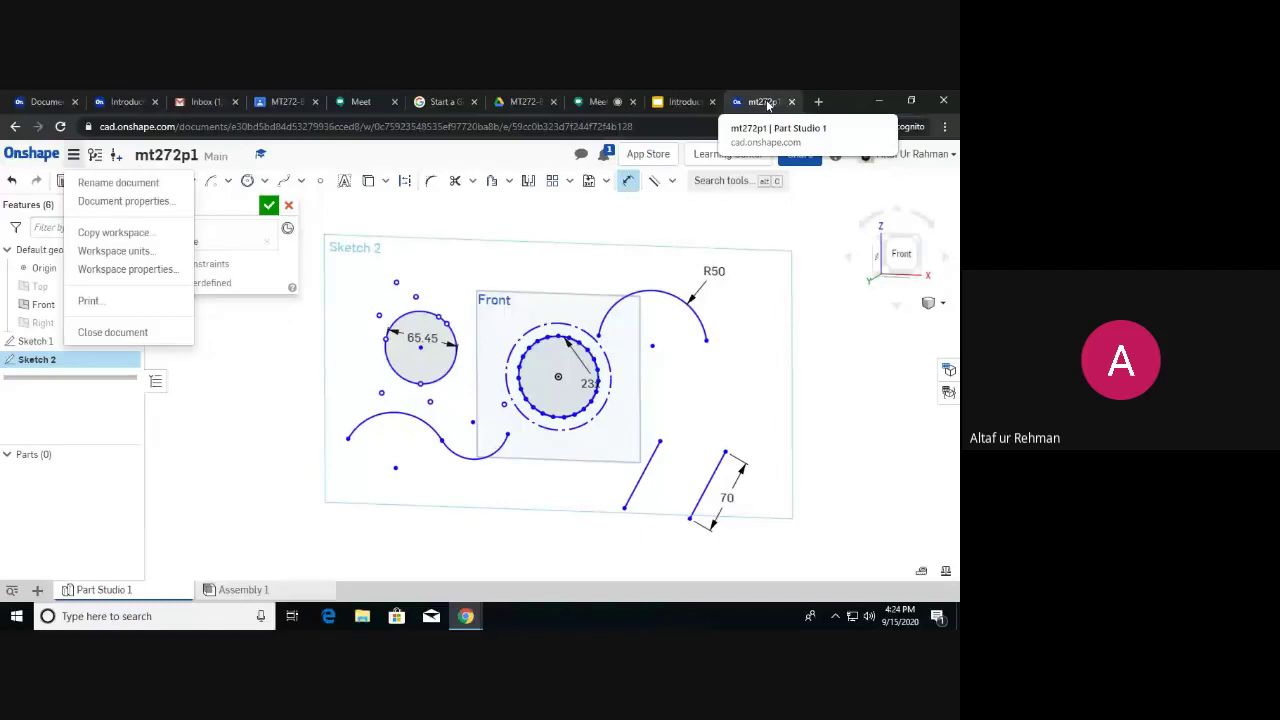
# Bring up the Google Meet call and open More options to stop the recording.
pyautogui.click(597, 101)
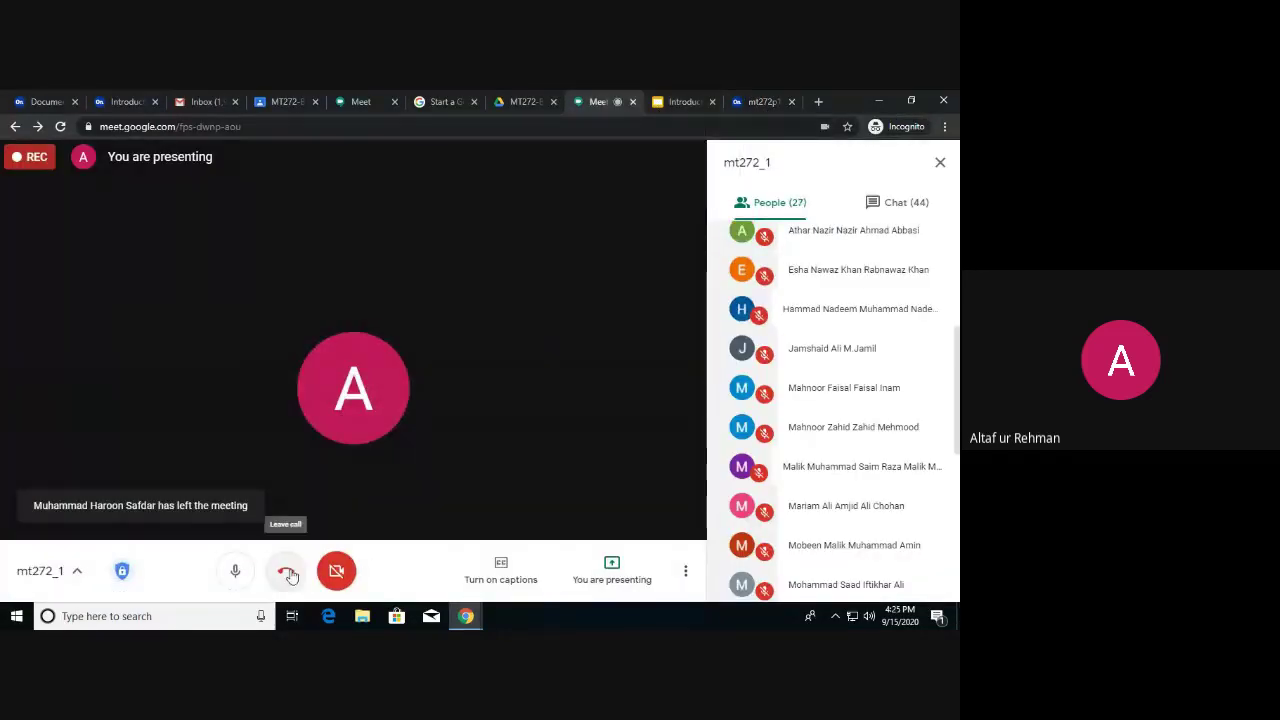
pyautogui.click(685, 570)
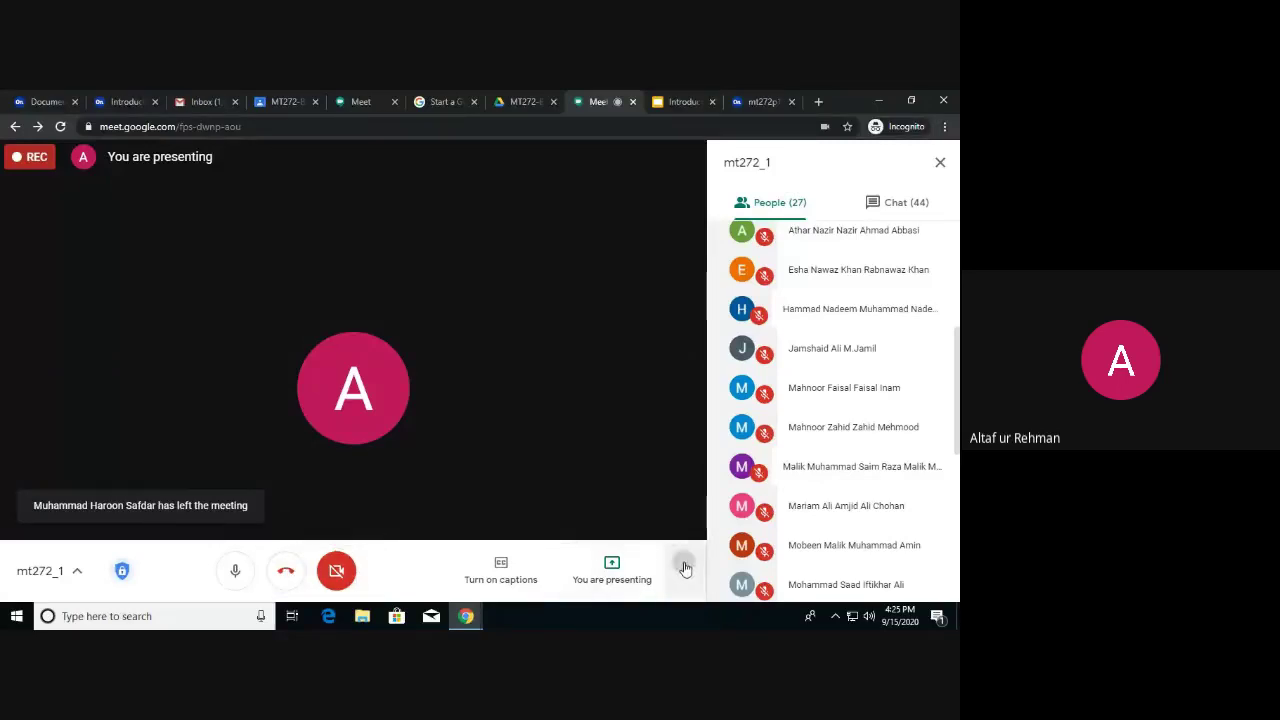